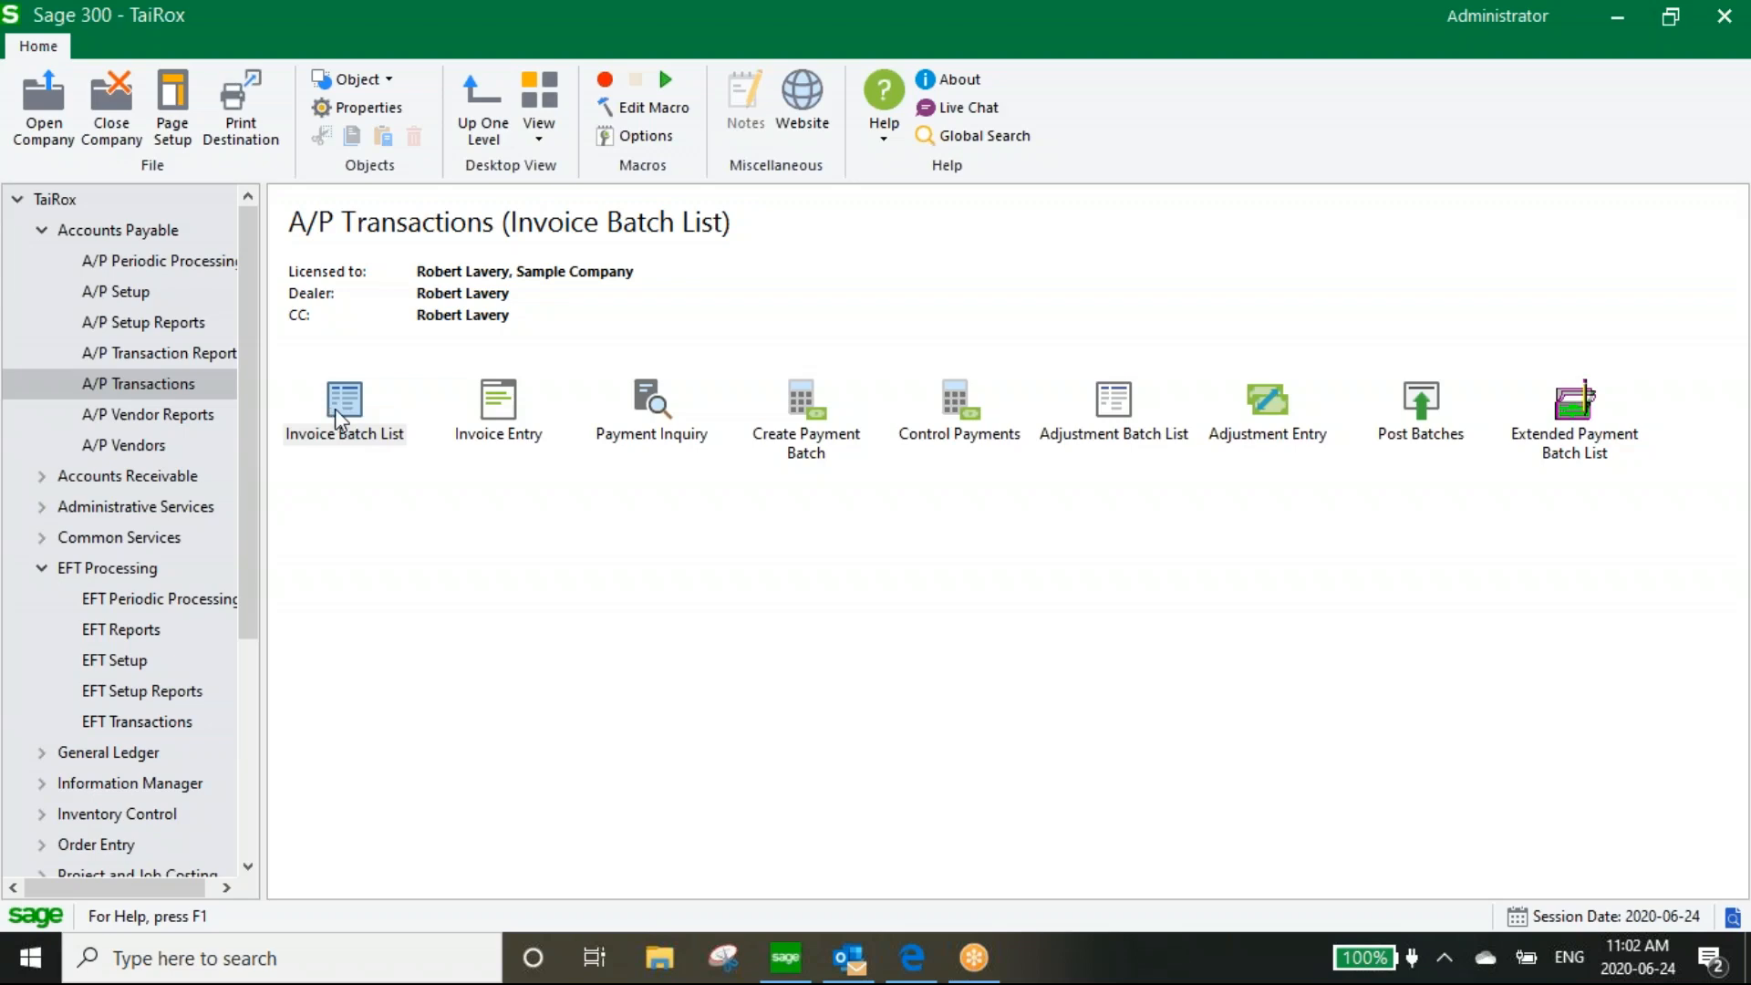
Browse in File Explorer to C:\Orchid\Documents\AP Documents and open its folder 1200
click(654, 960)
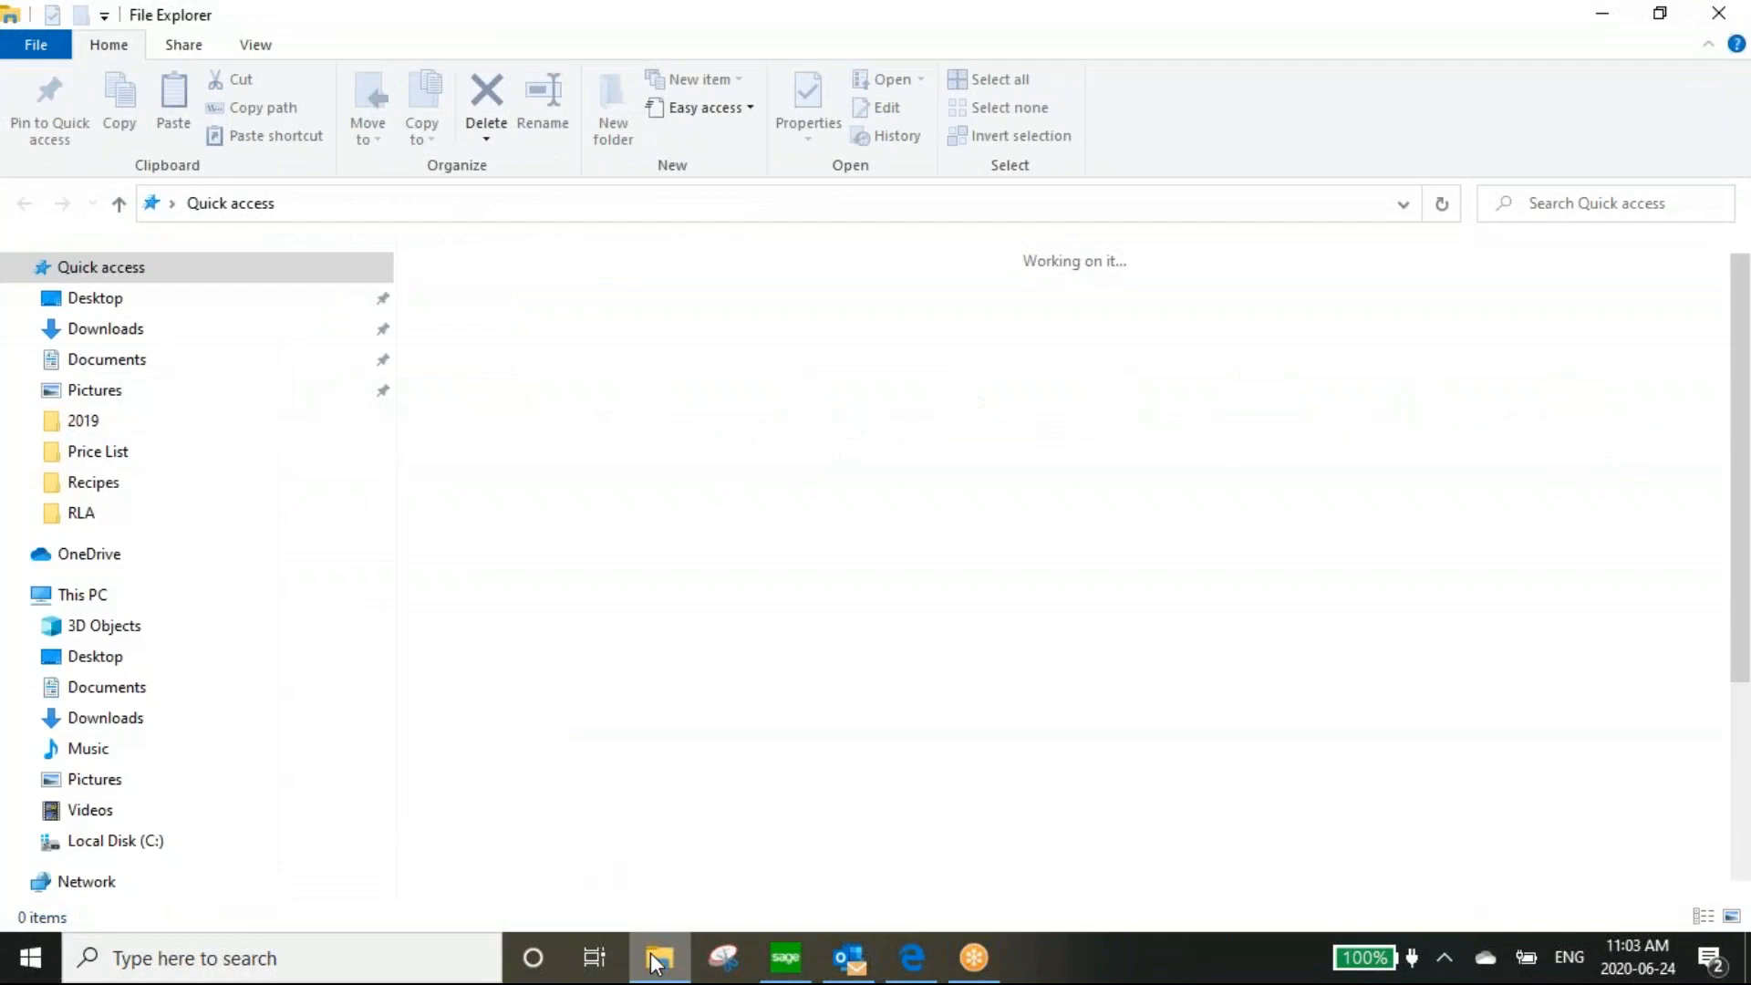
click(153, 843)
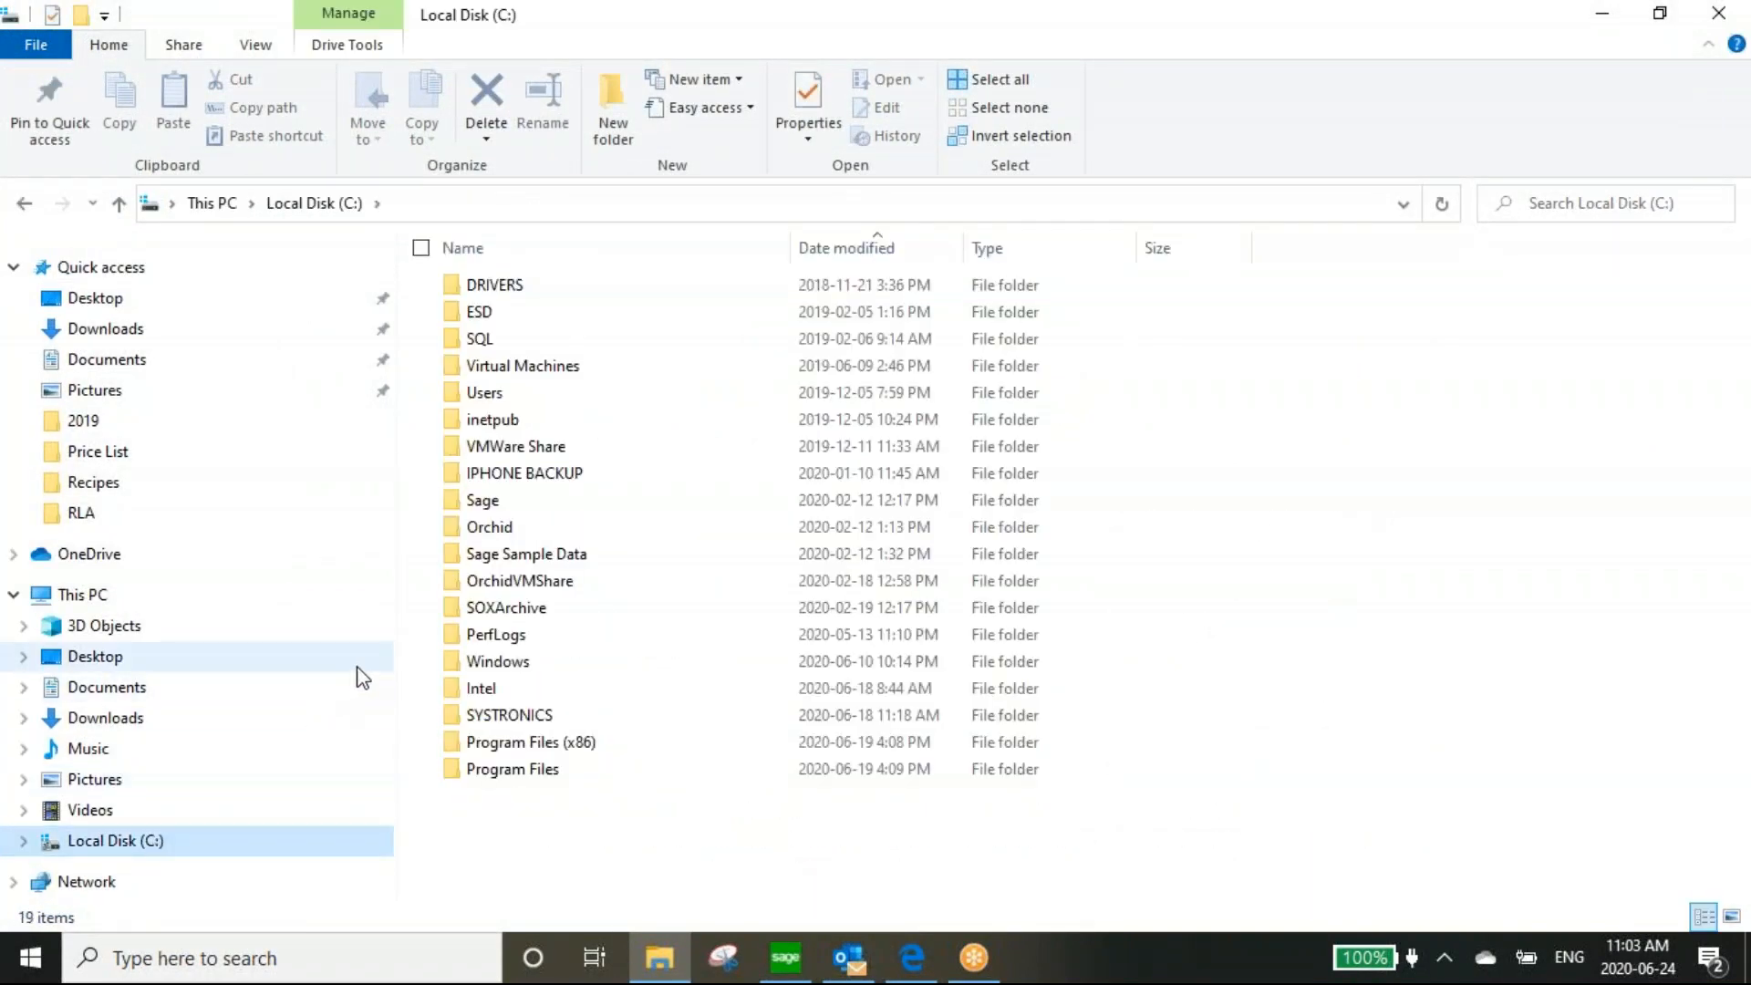
double_click(469, 527)
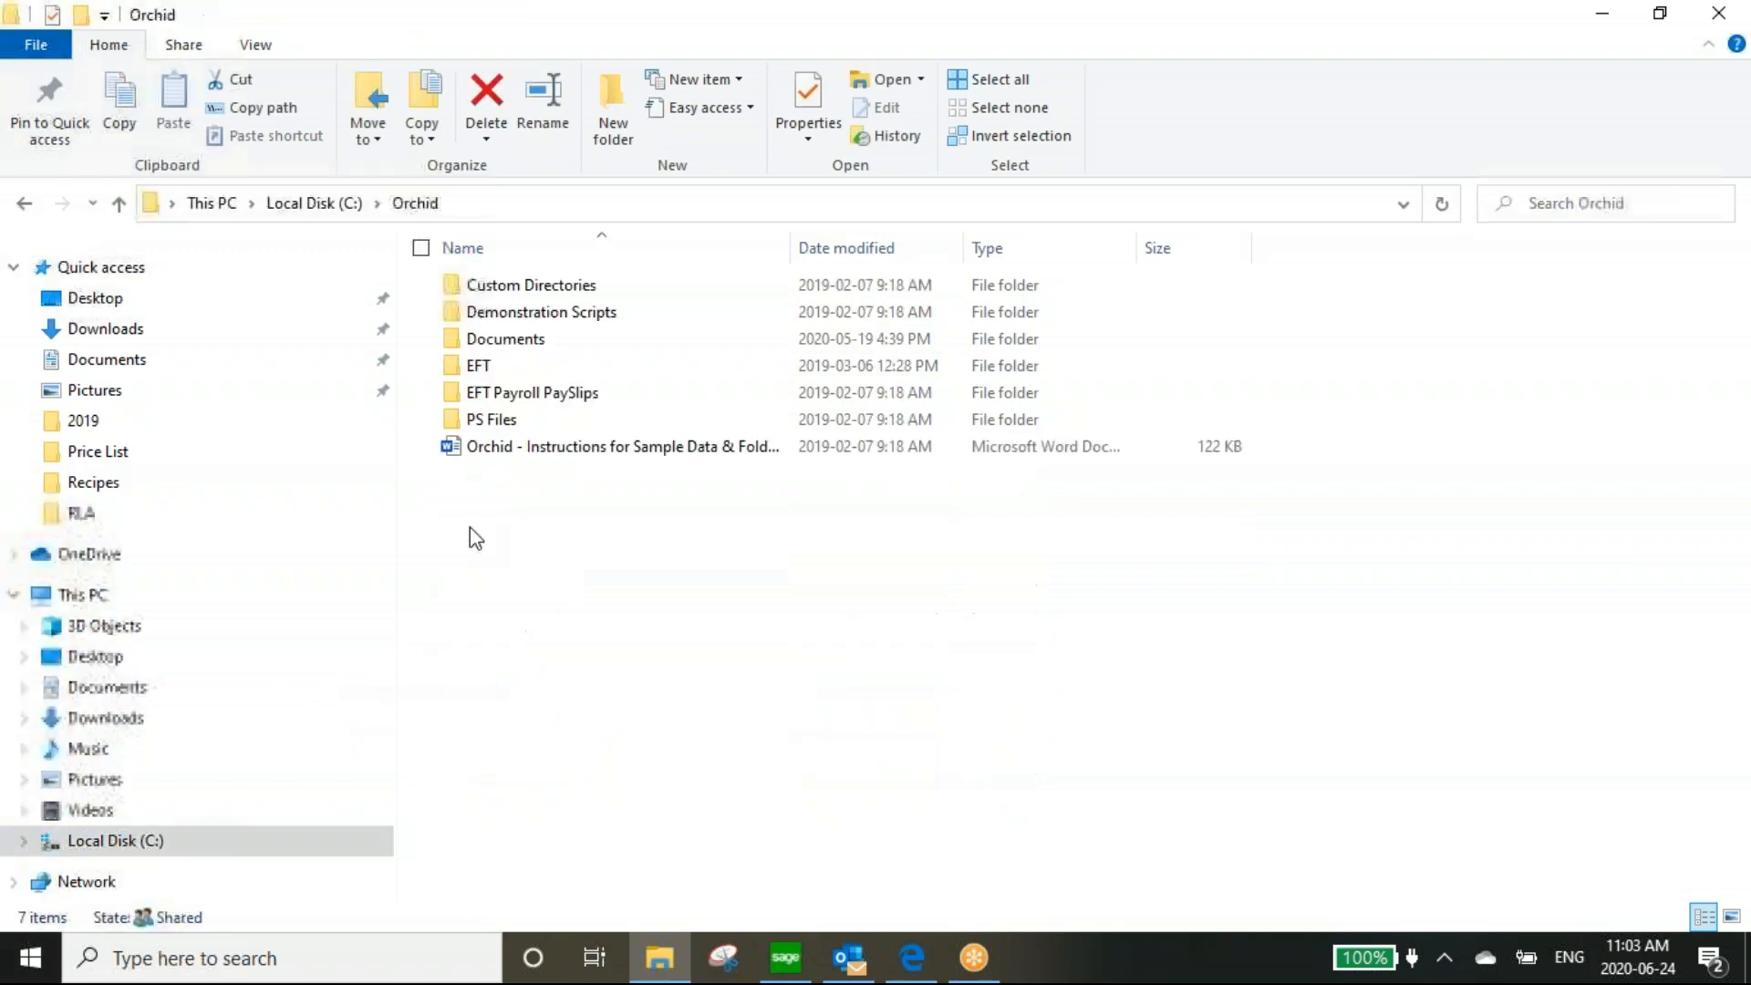
click(509, 342)
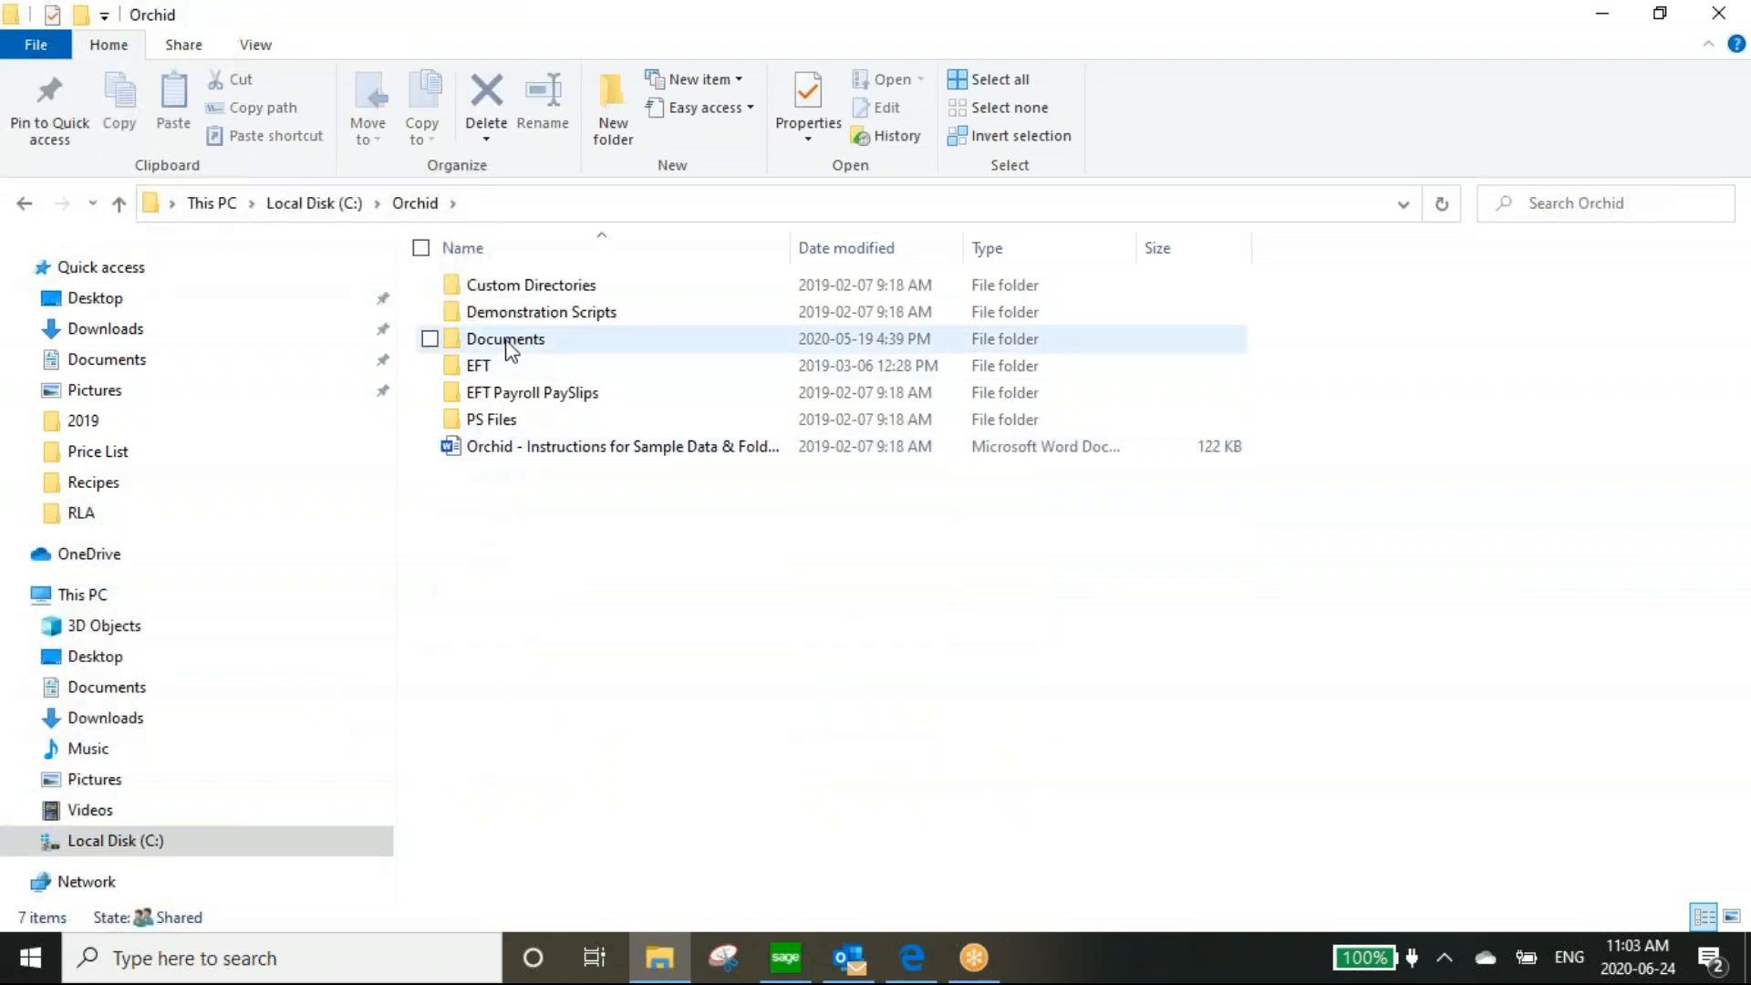
double_click(510, 342)
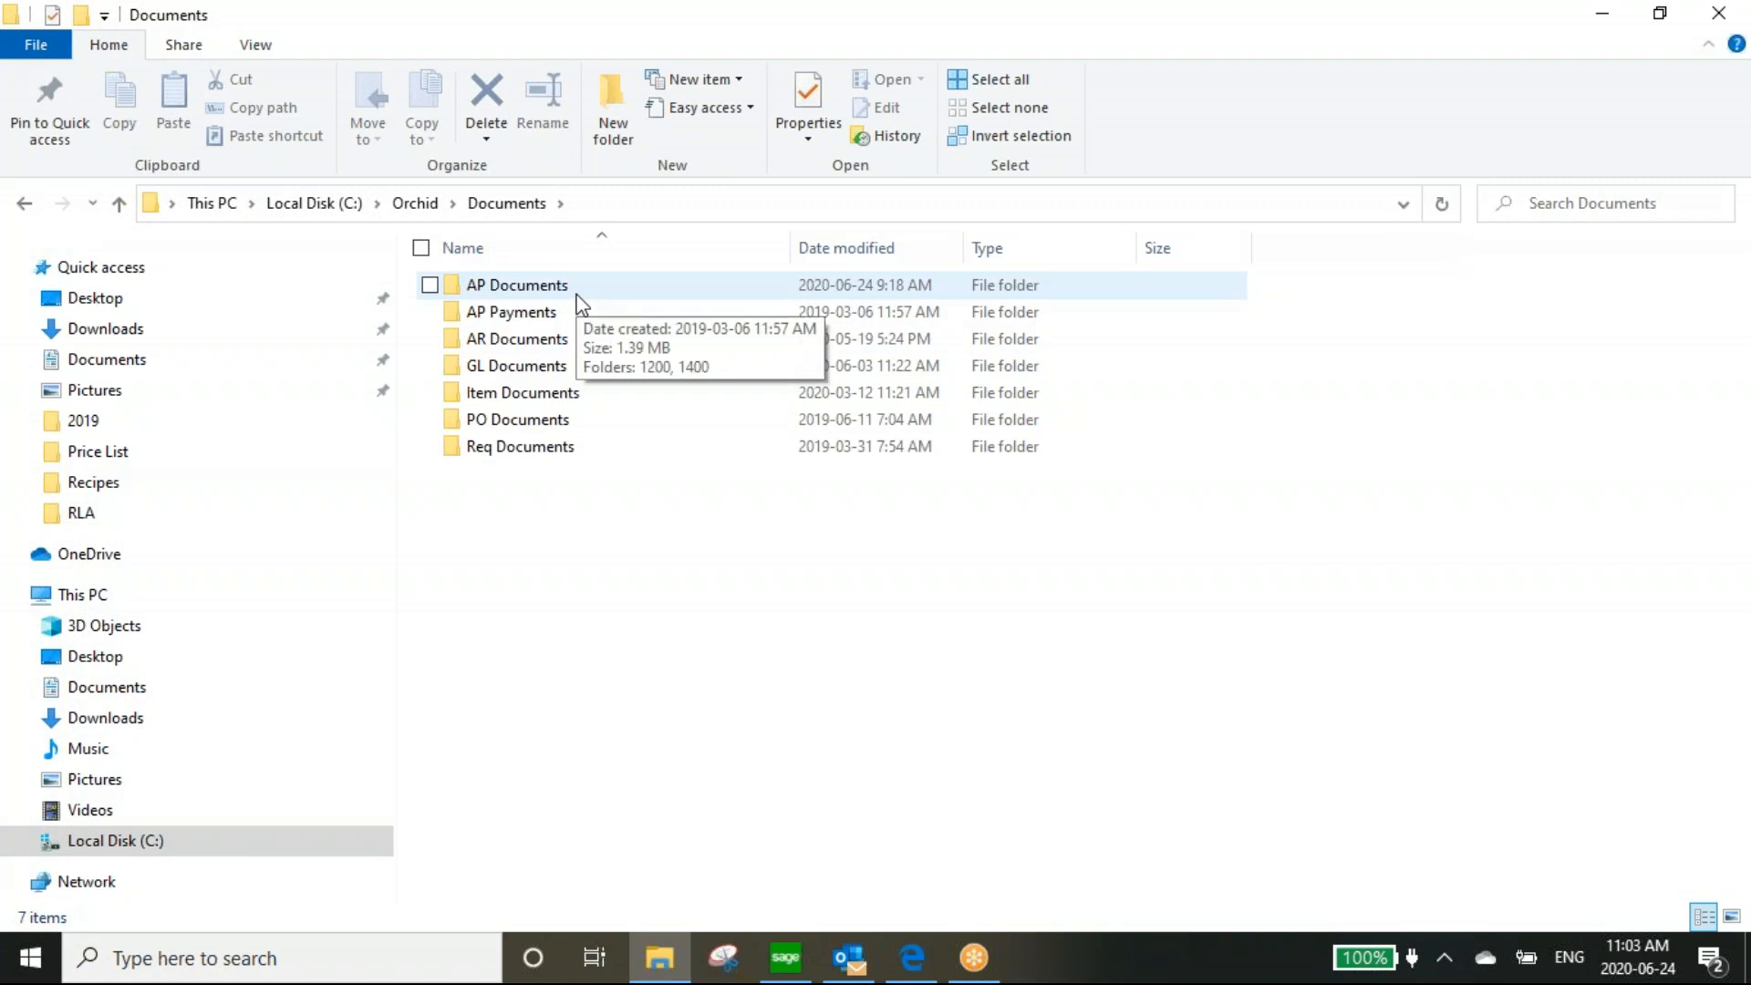
double_click(539, 290)
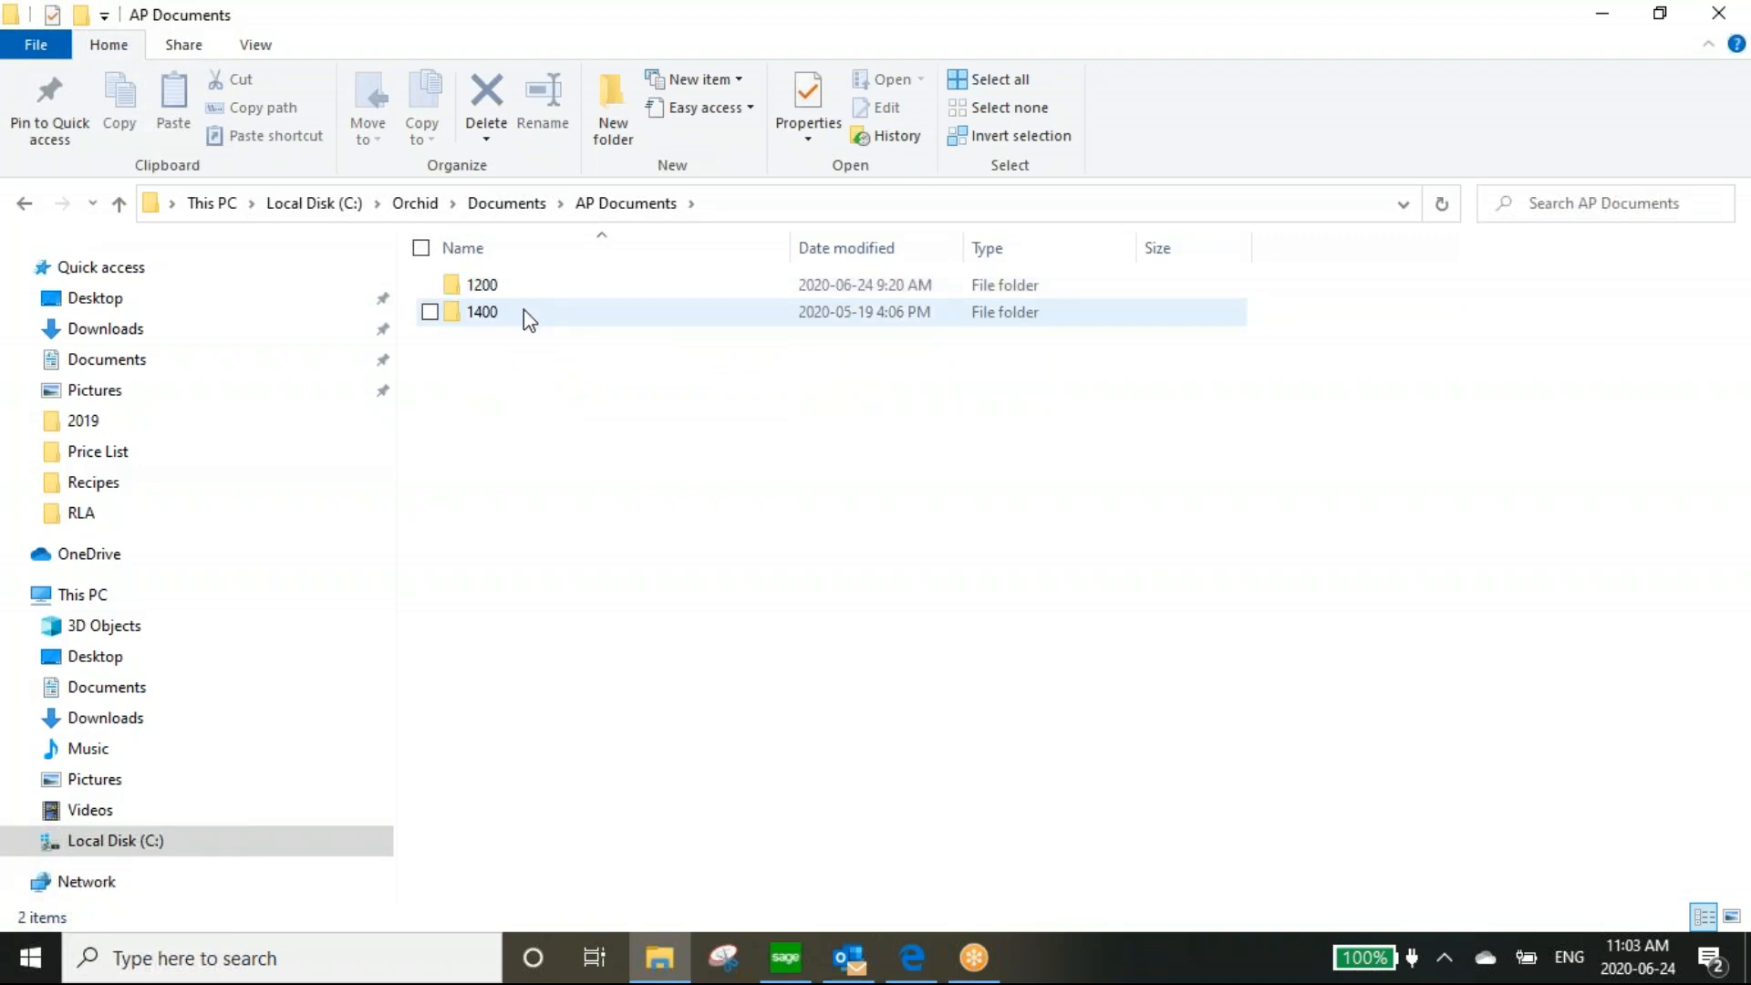
double_click(537, 291)
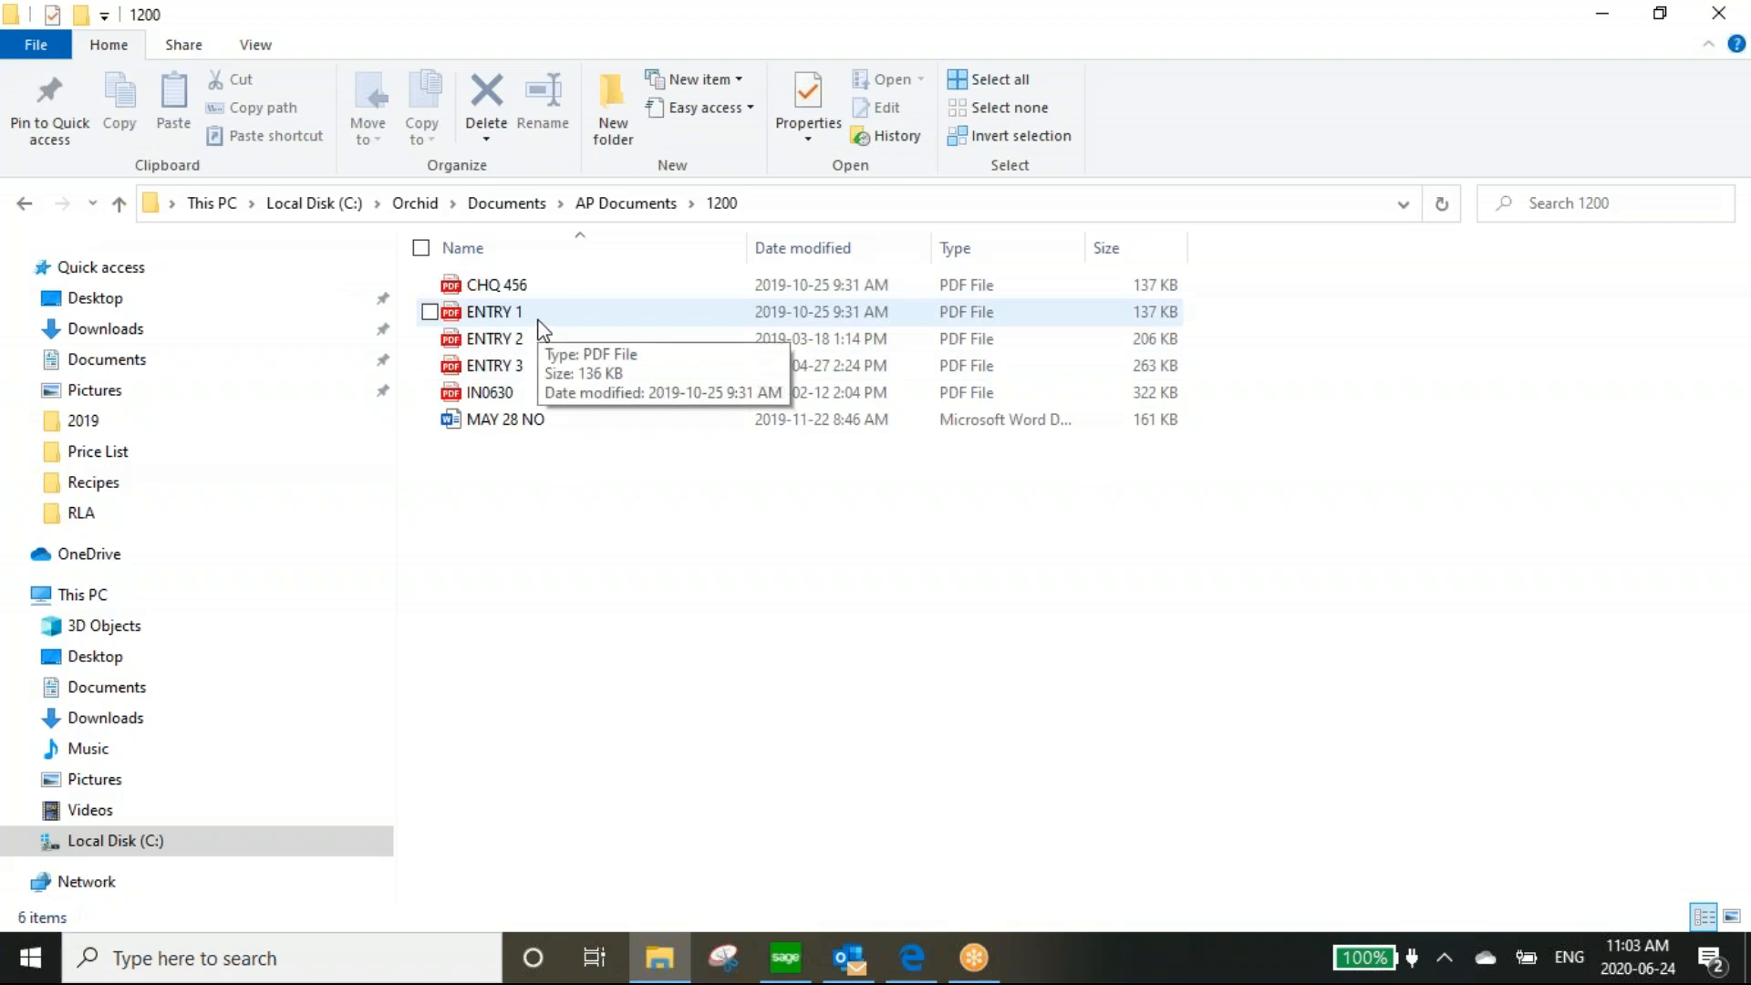
Go back up to AP Documents and restore the Explorer window so Sage 300 shows behind it
click(633, 208)
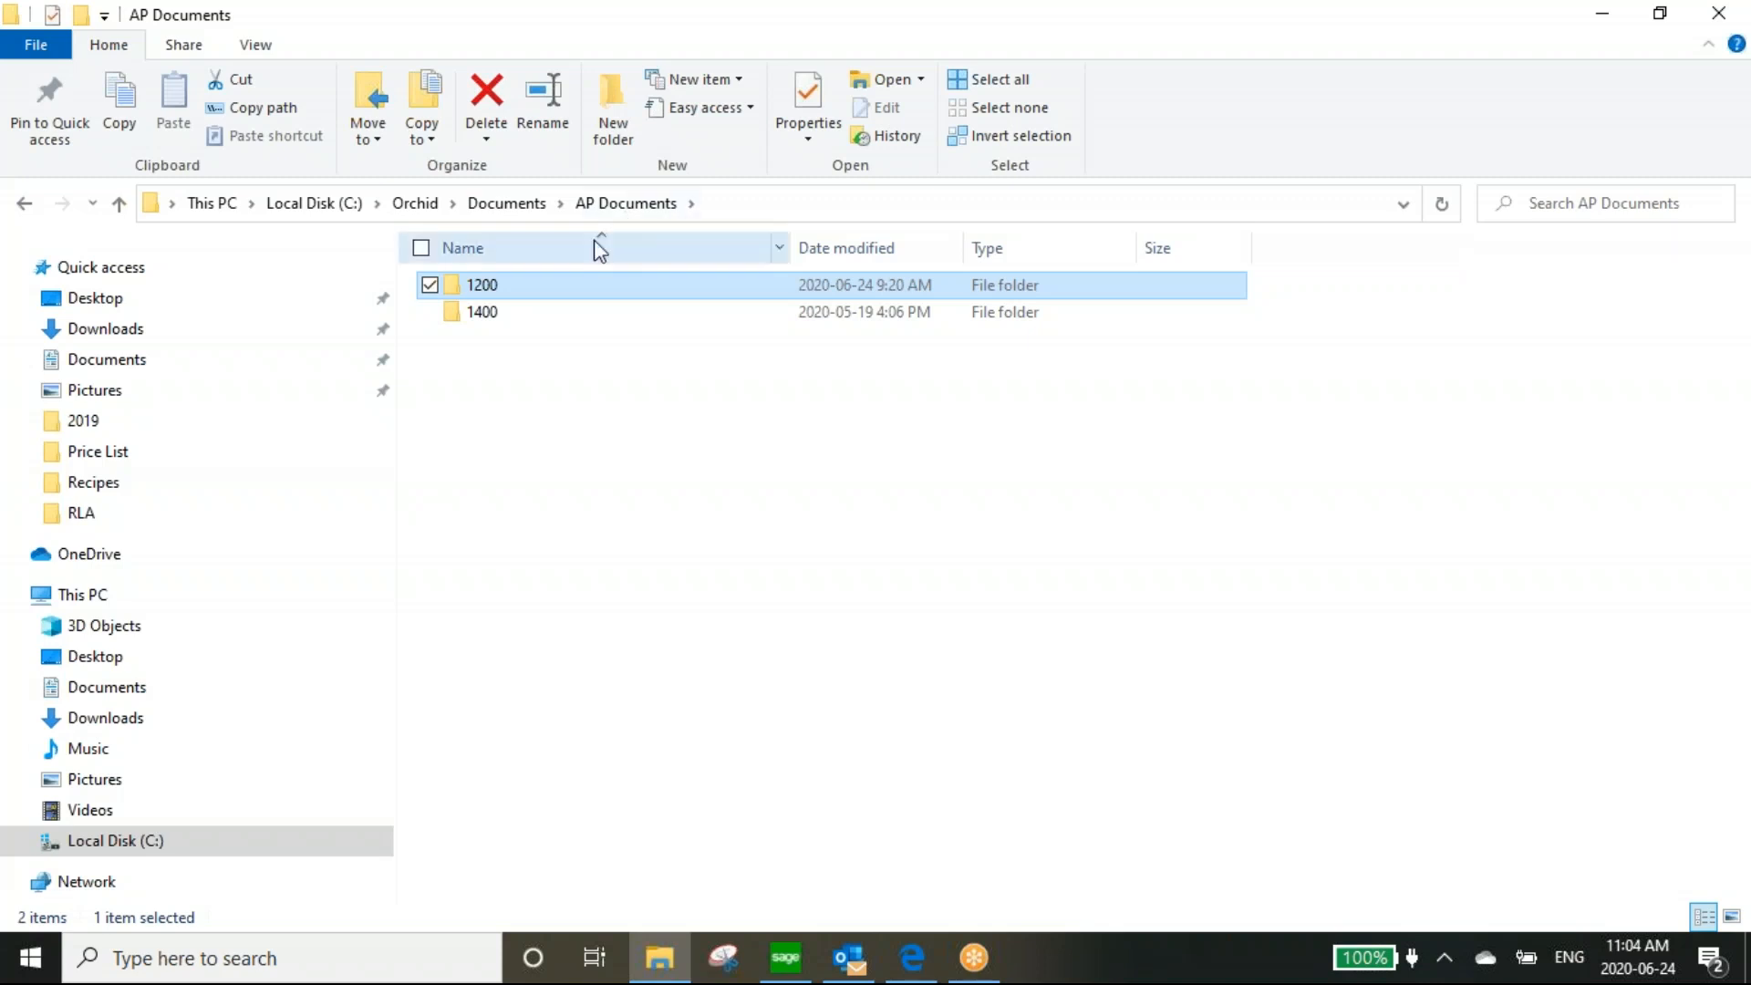
mouse_move(493, 290)
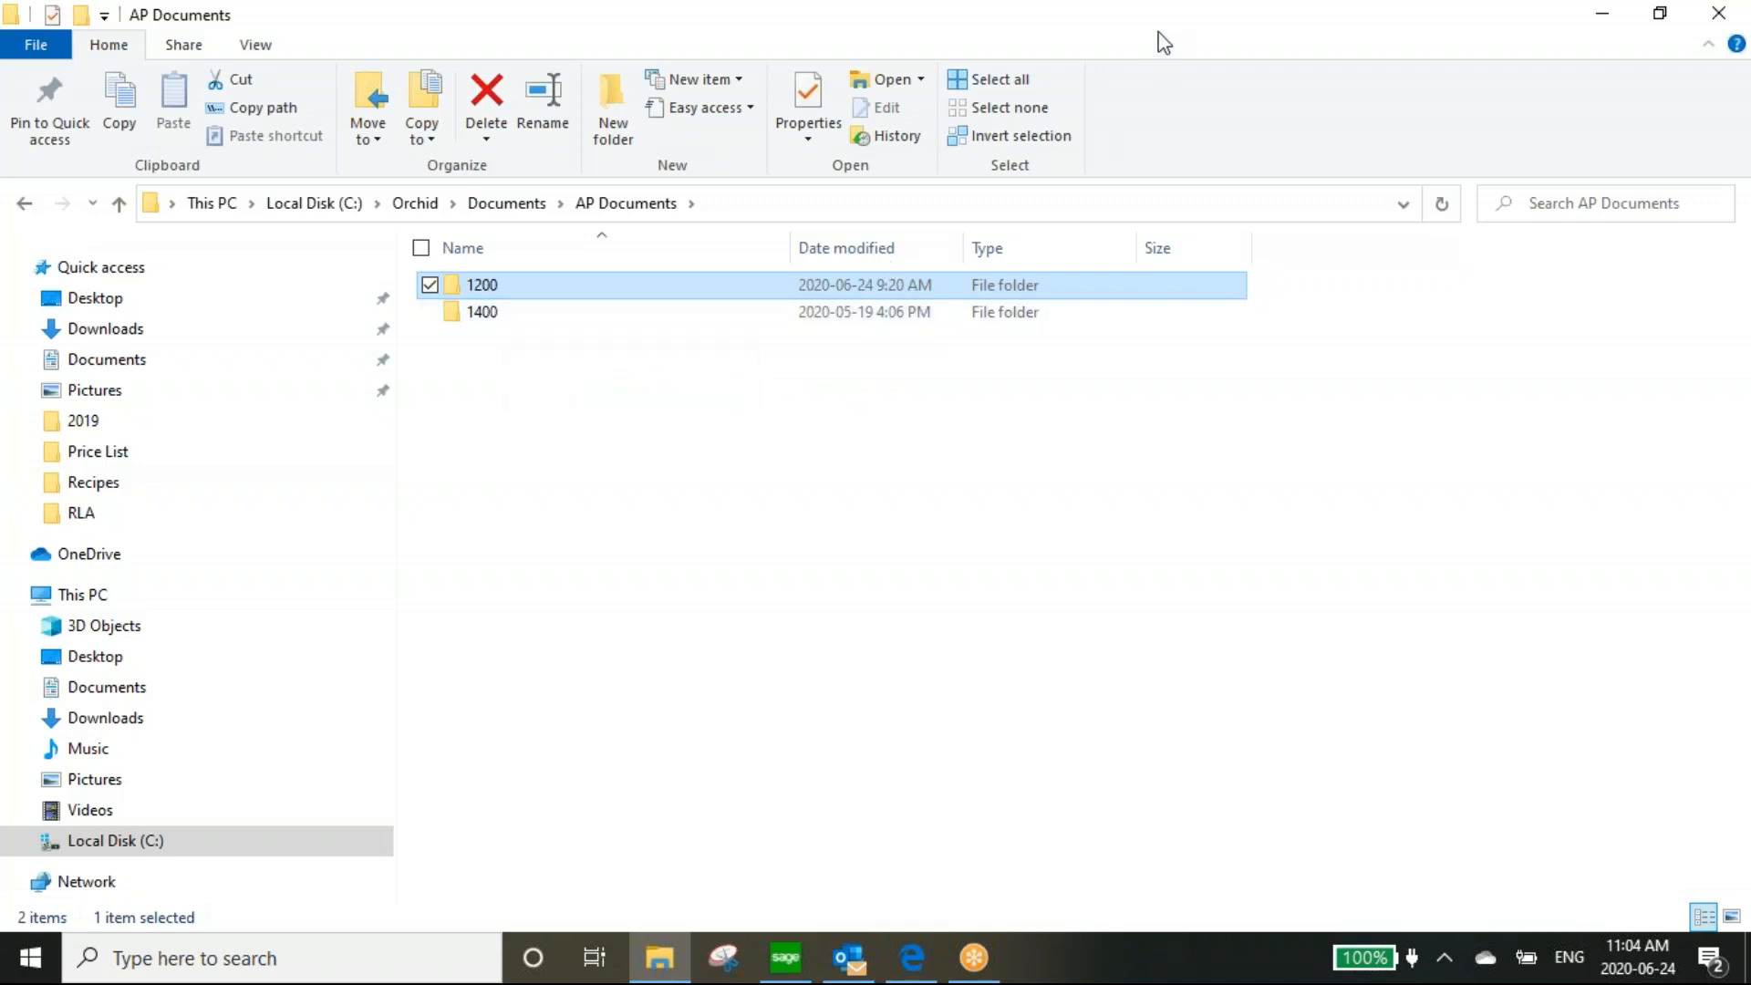
drag(1161, 37, 1138, 166)
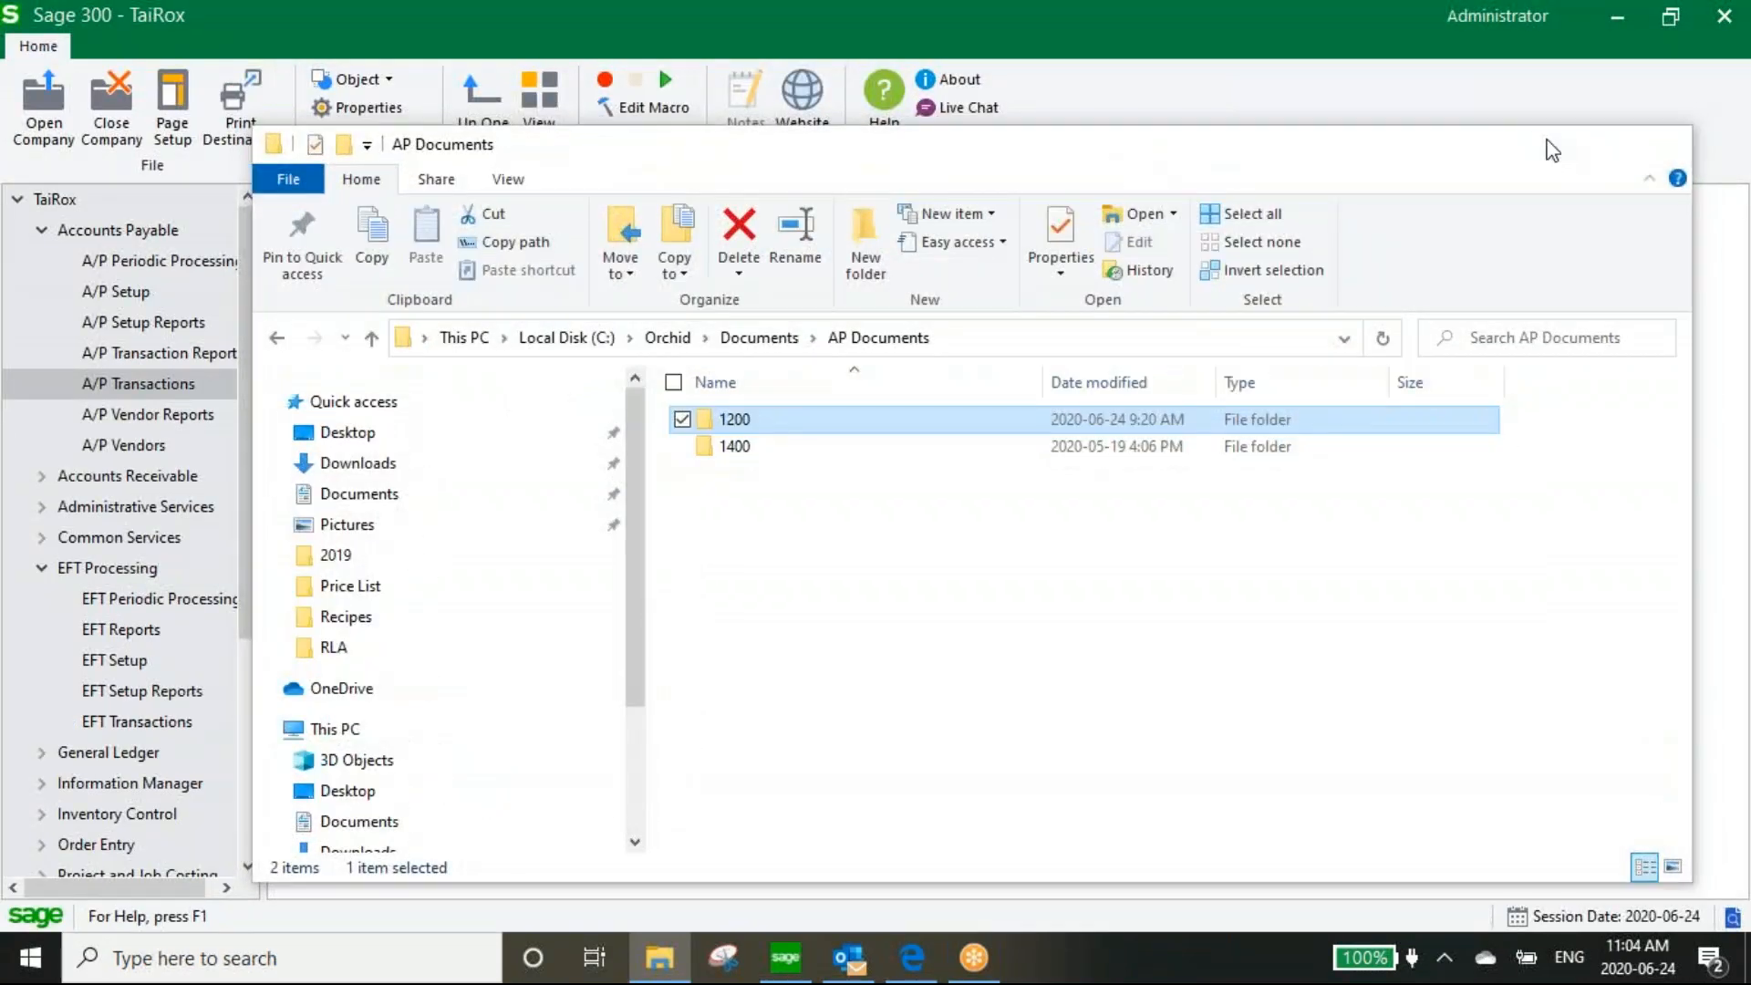
Open batch 40, IWI Client Webinar, from the Invoice Batch List and position the A/P Invoice Entry window
click(1548, 140)
double_click(341, 397)
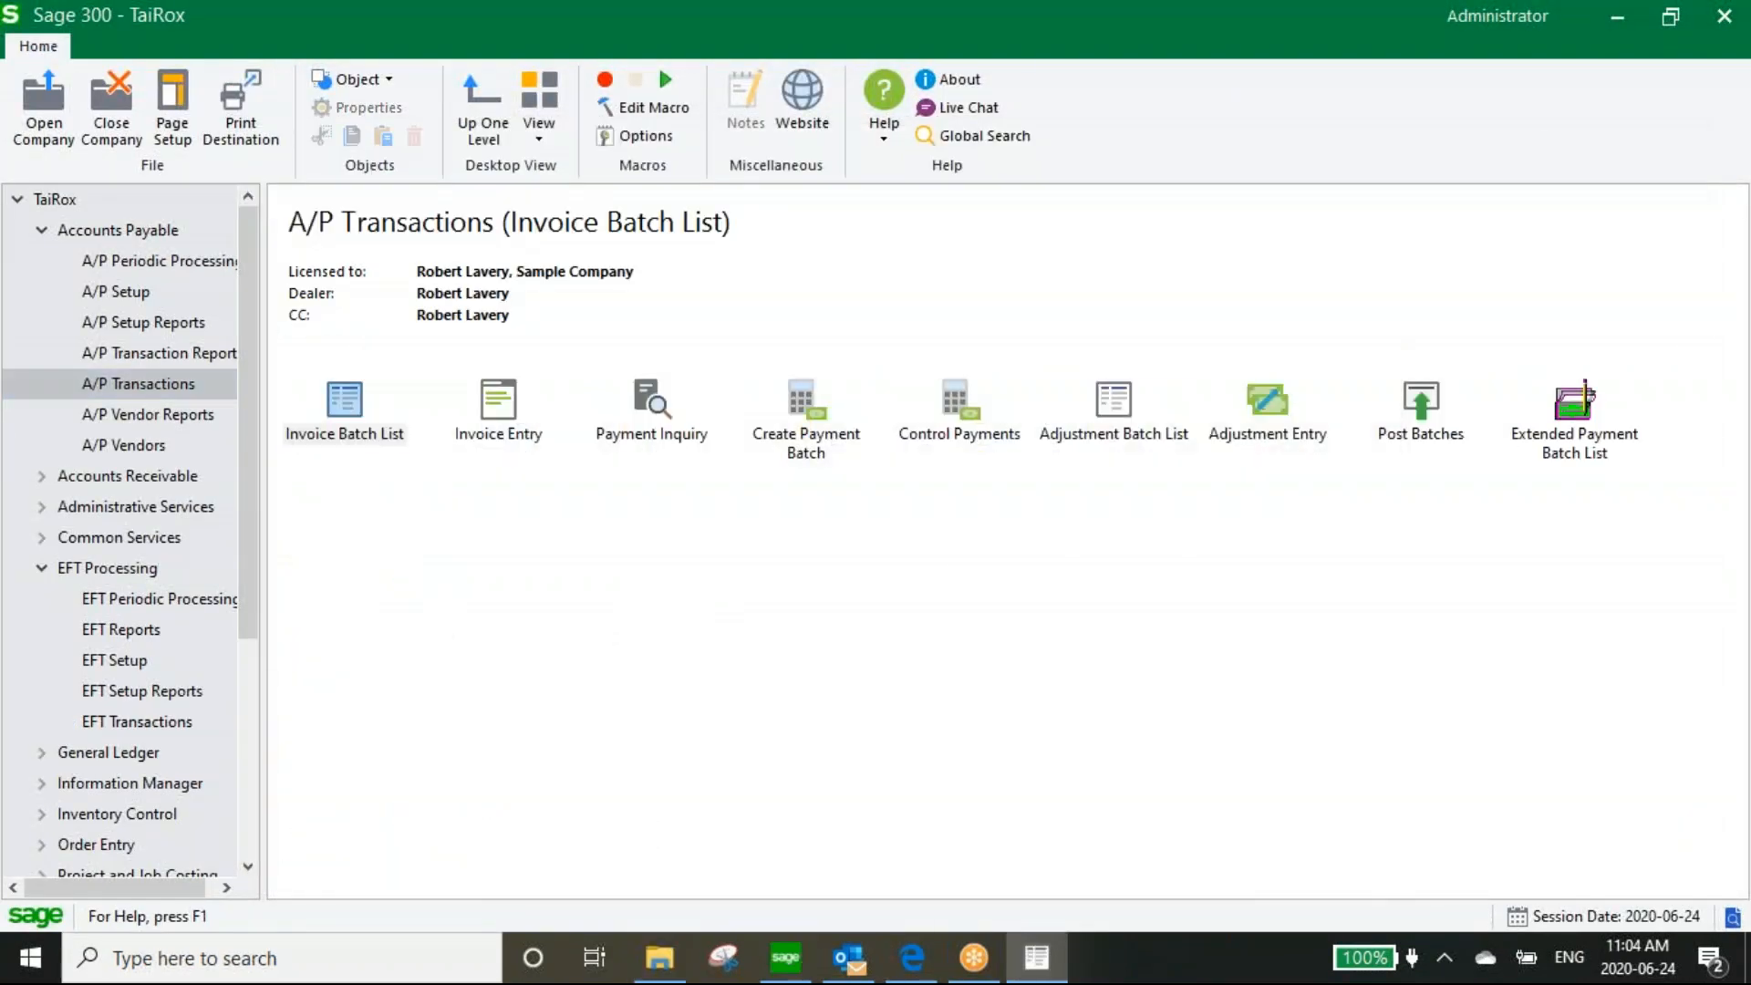
click(702, 632)
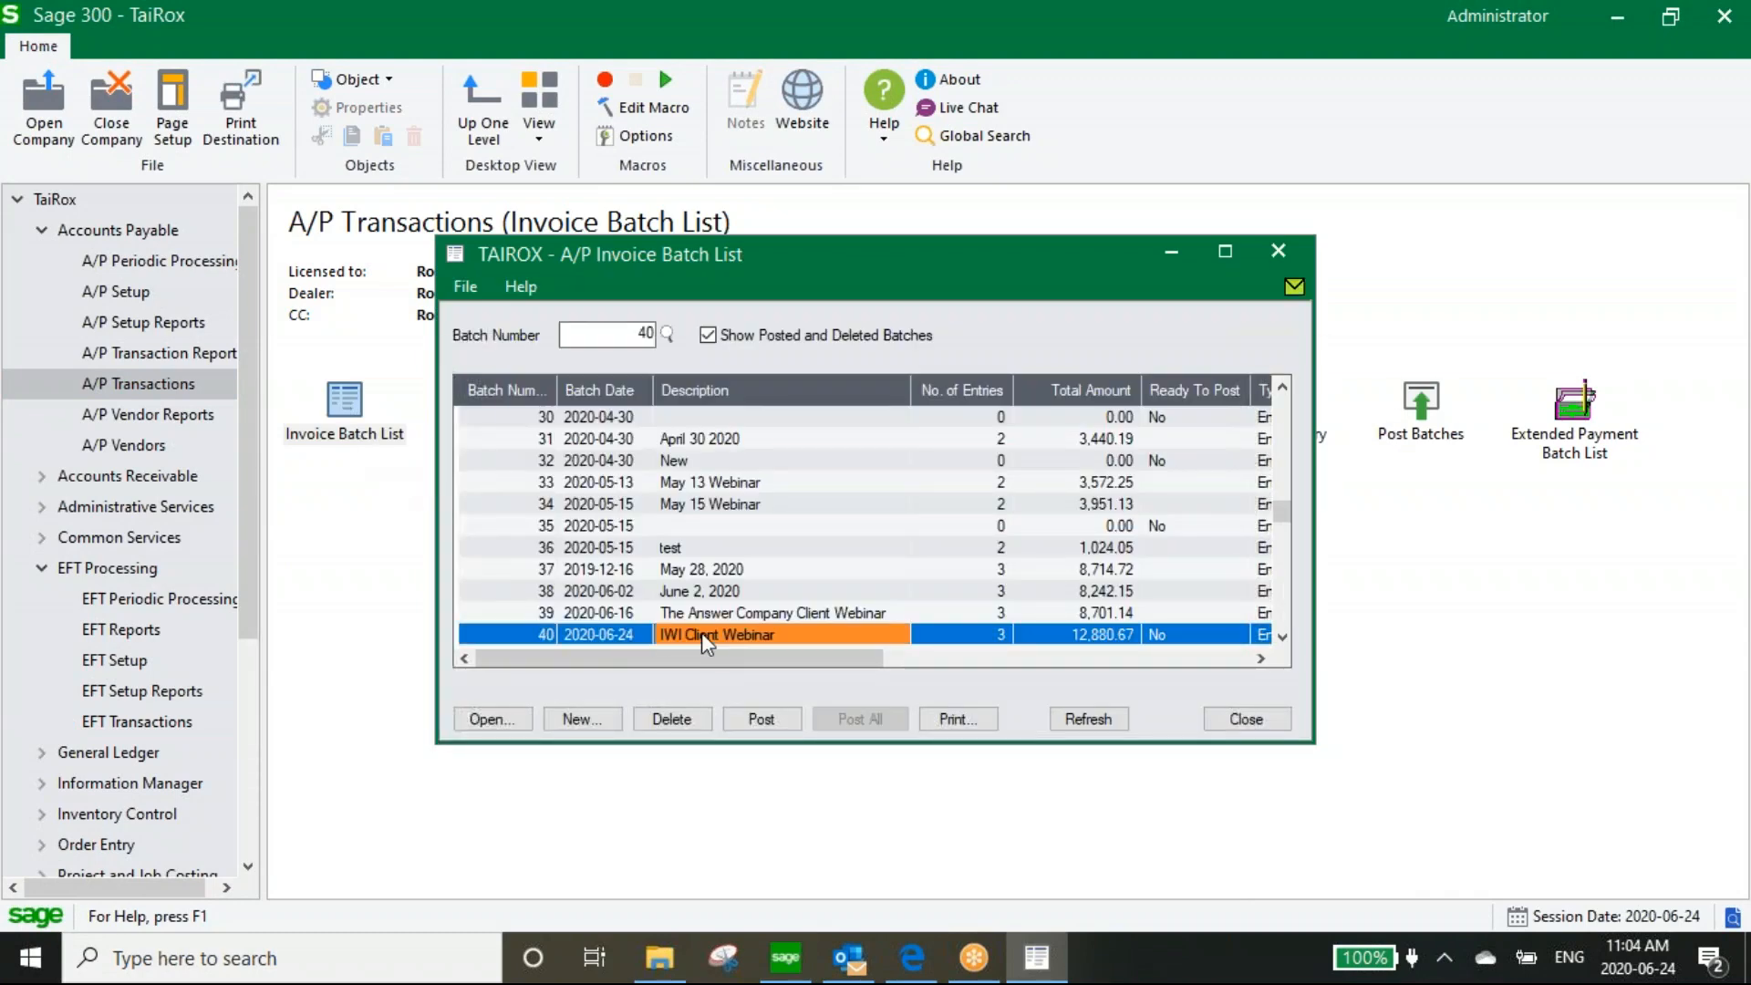
double_click(702, 632)
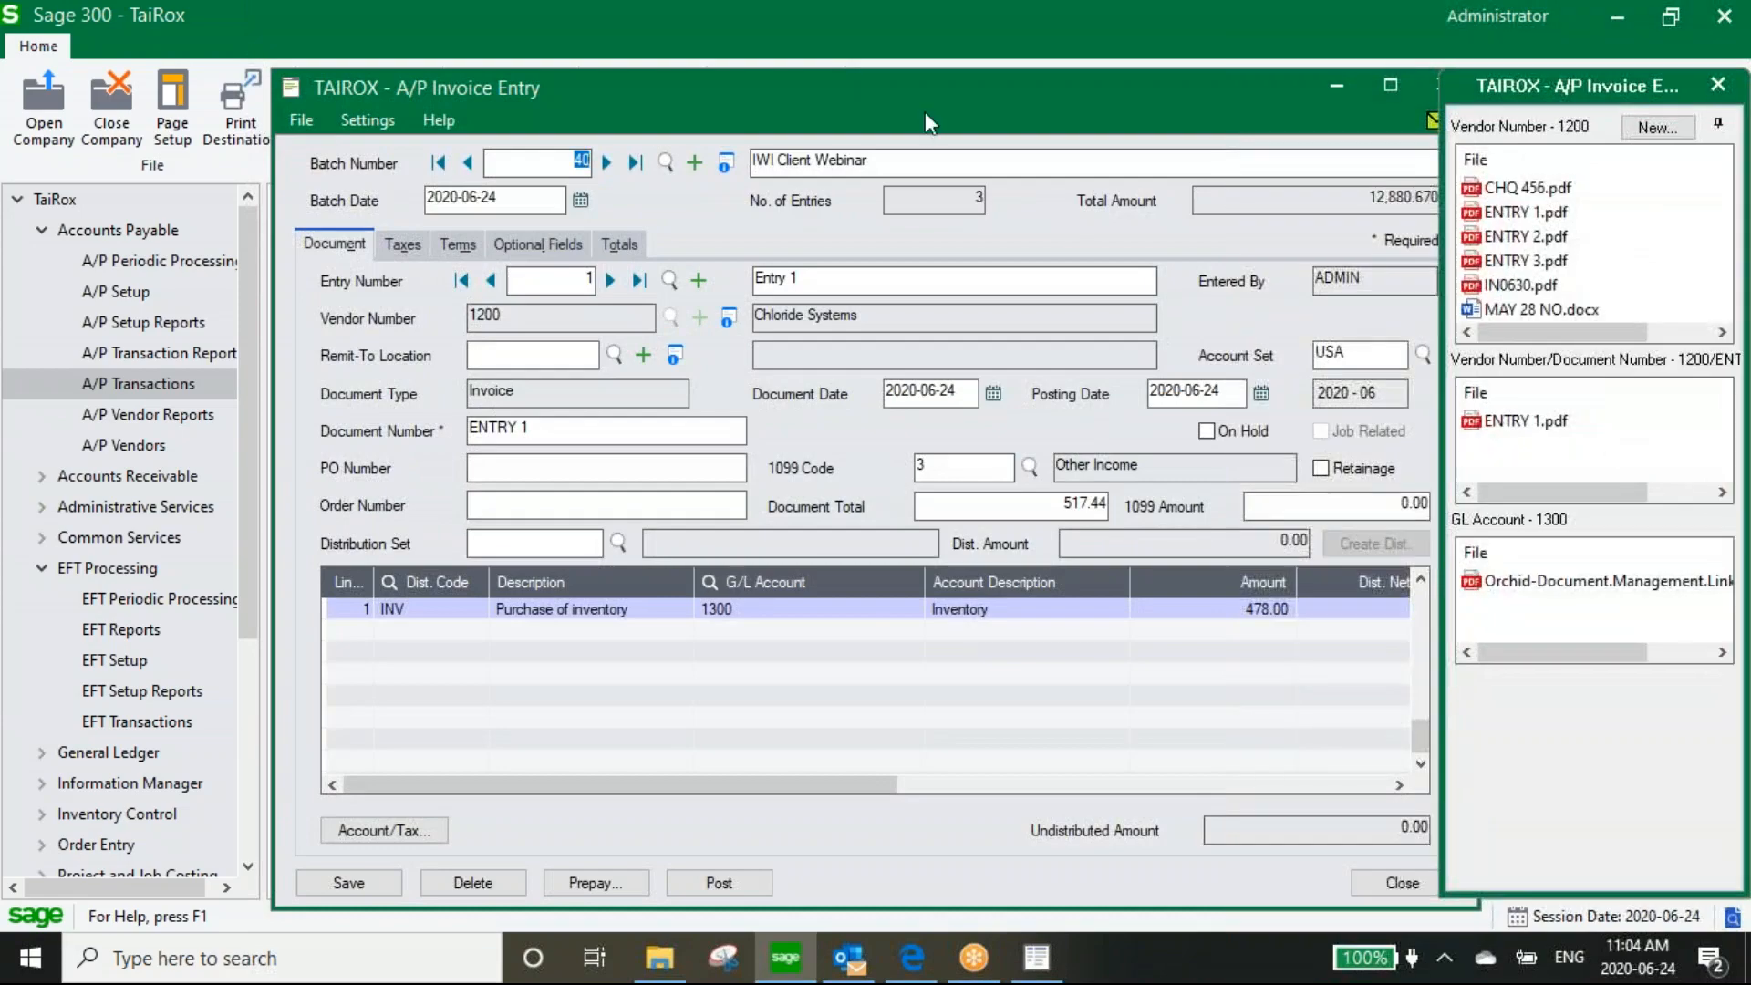
drag(910, 96, 802, 100)
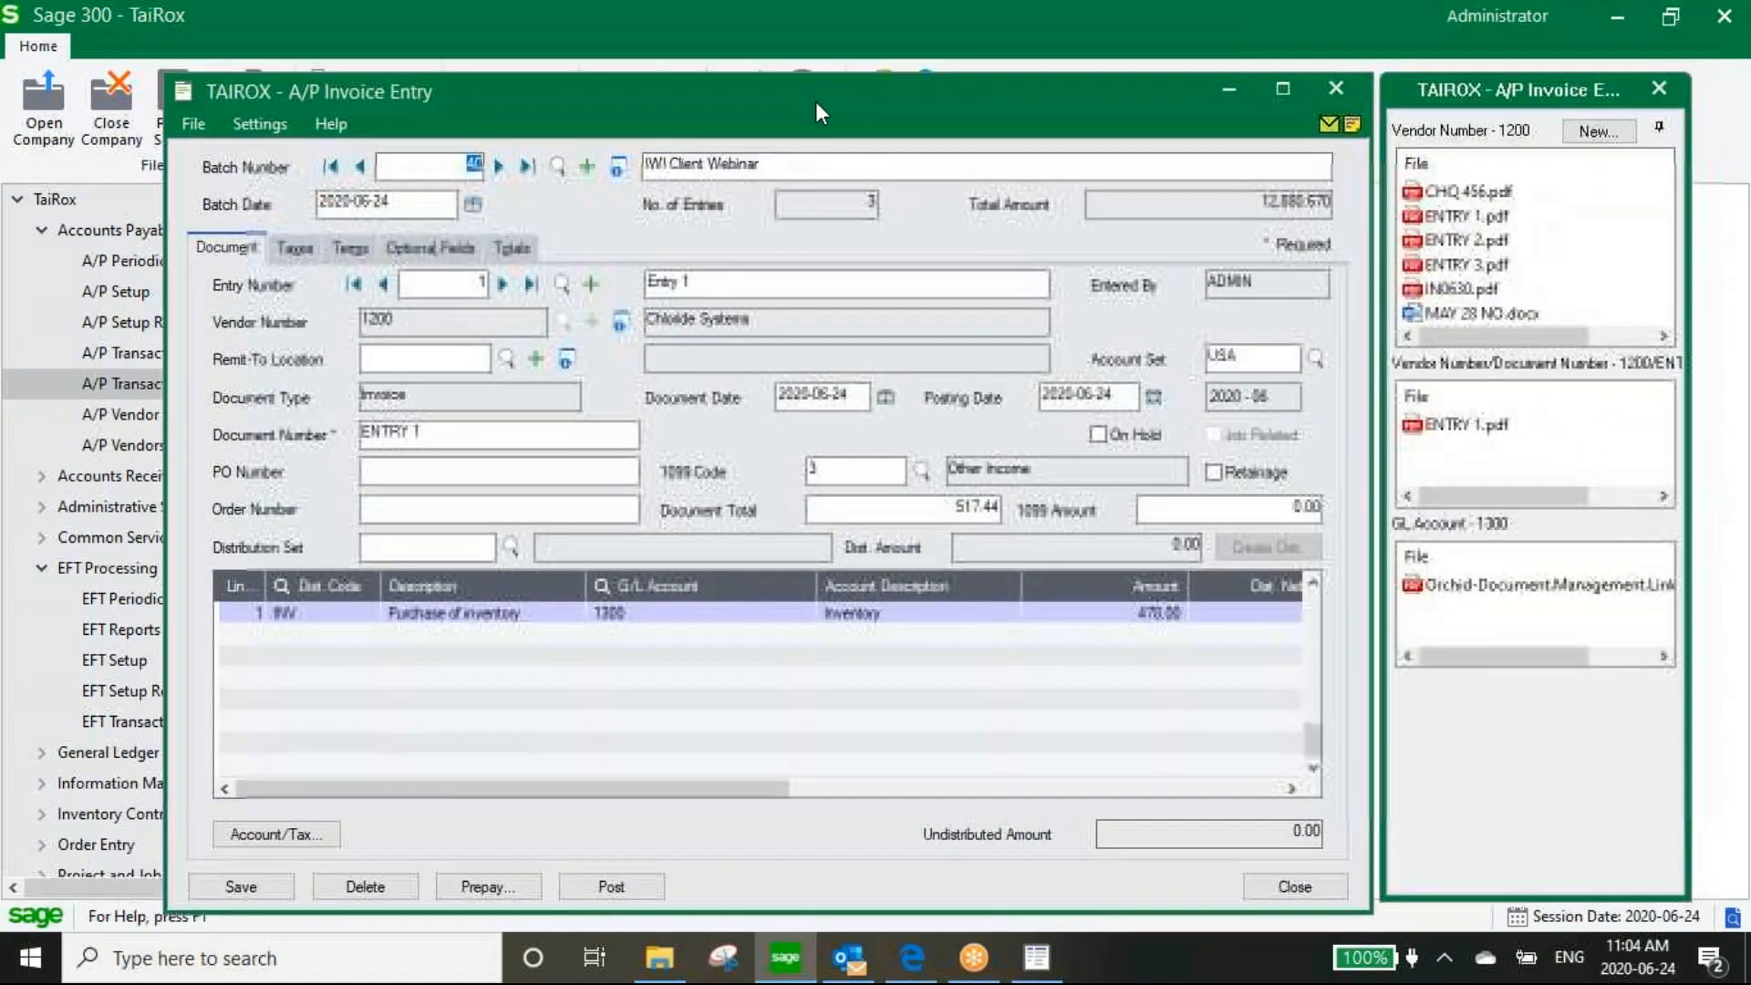
click(1204, 3)
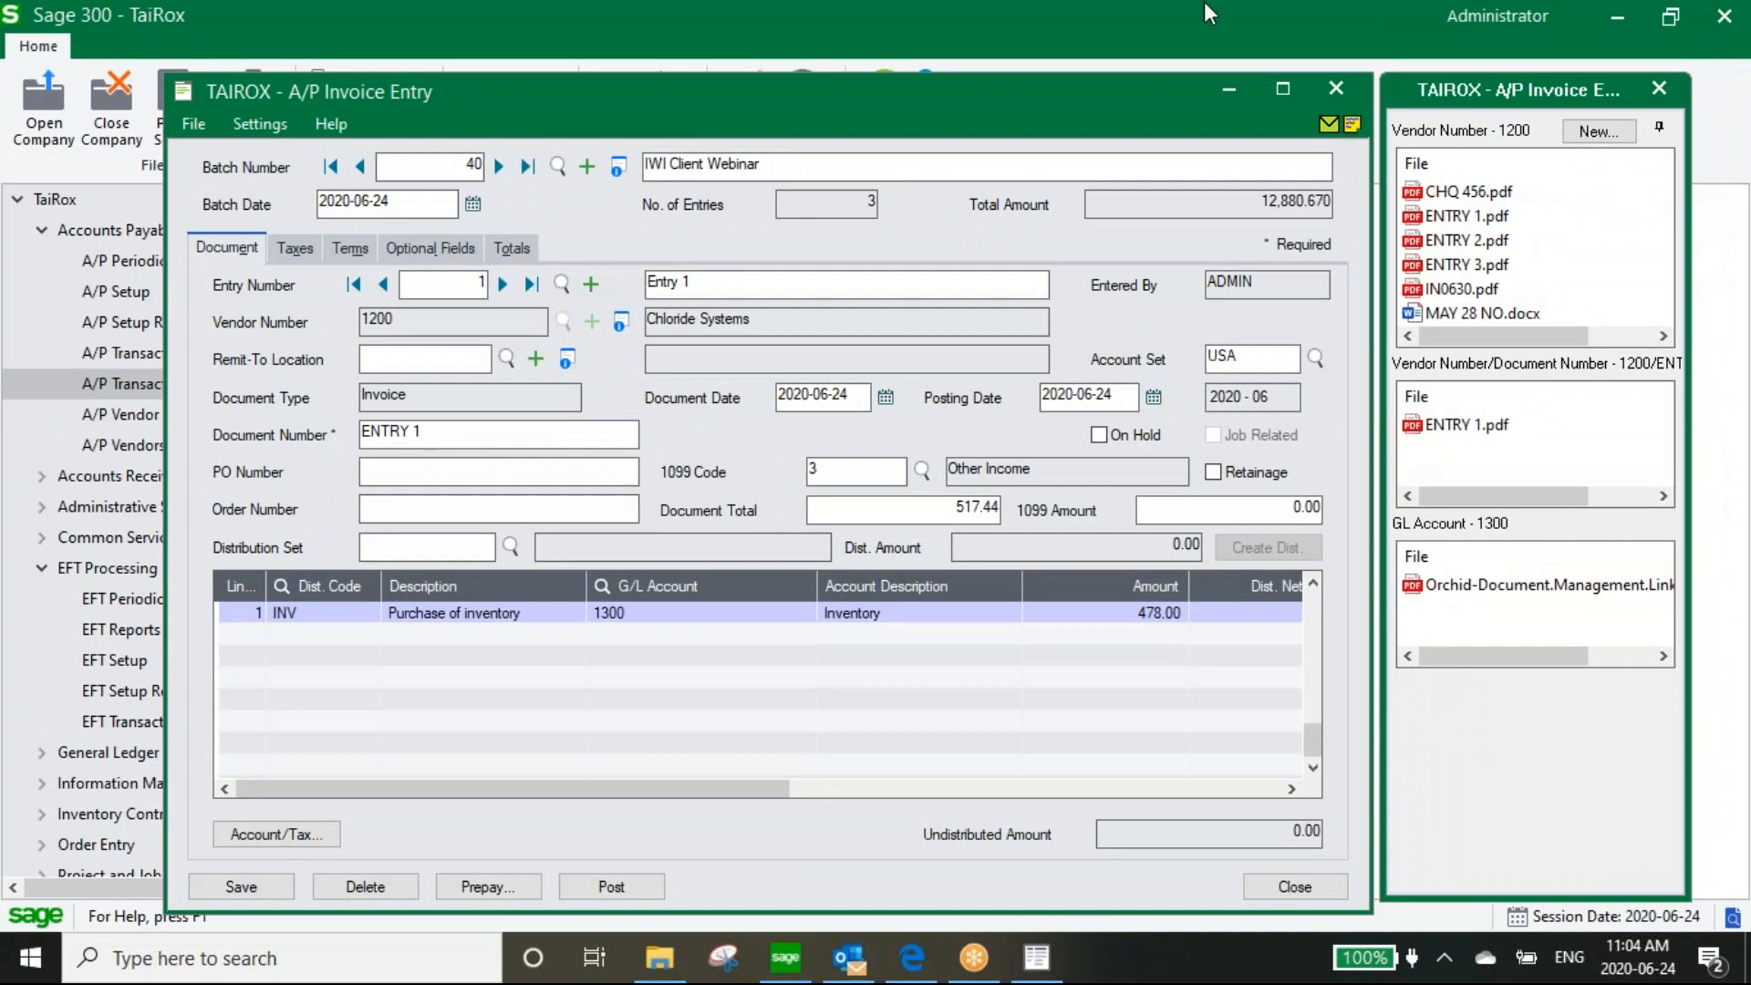
drag(538, 114, 538, 126)
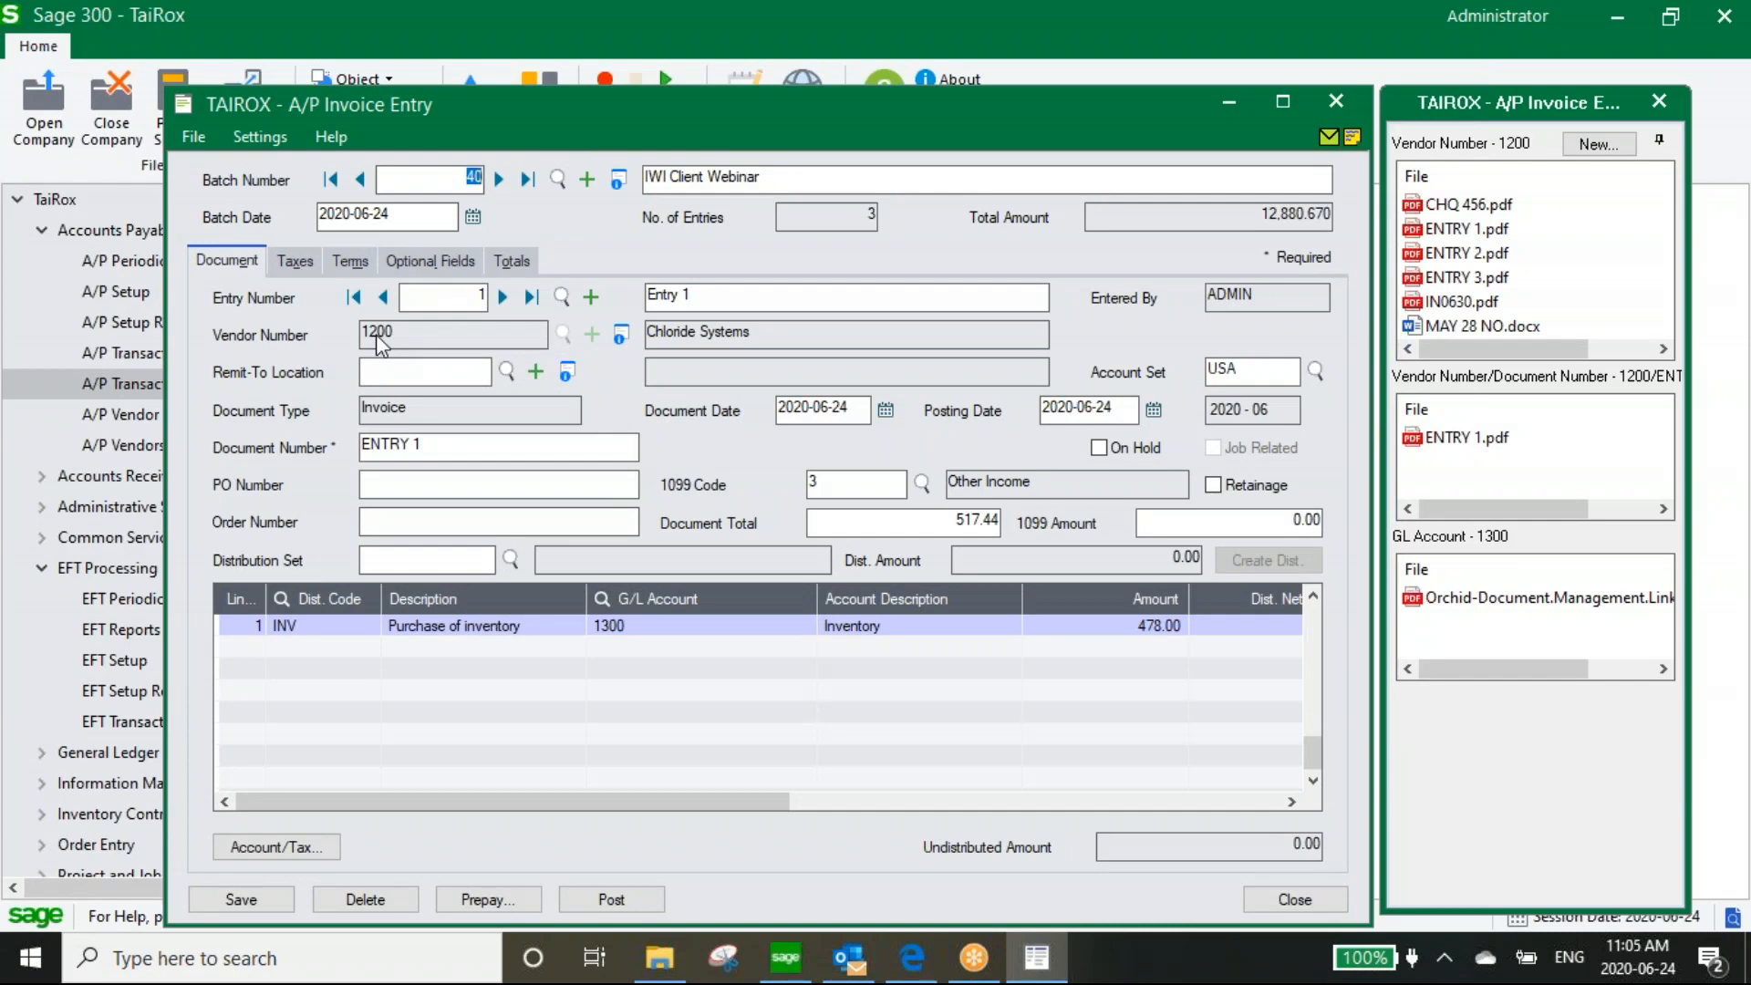
click(593, 301)
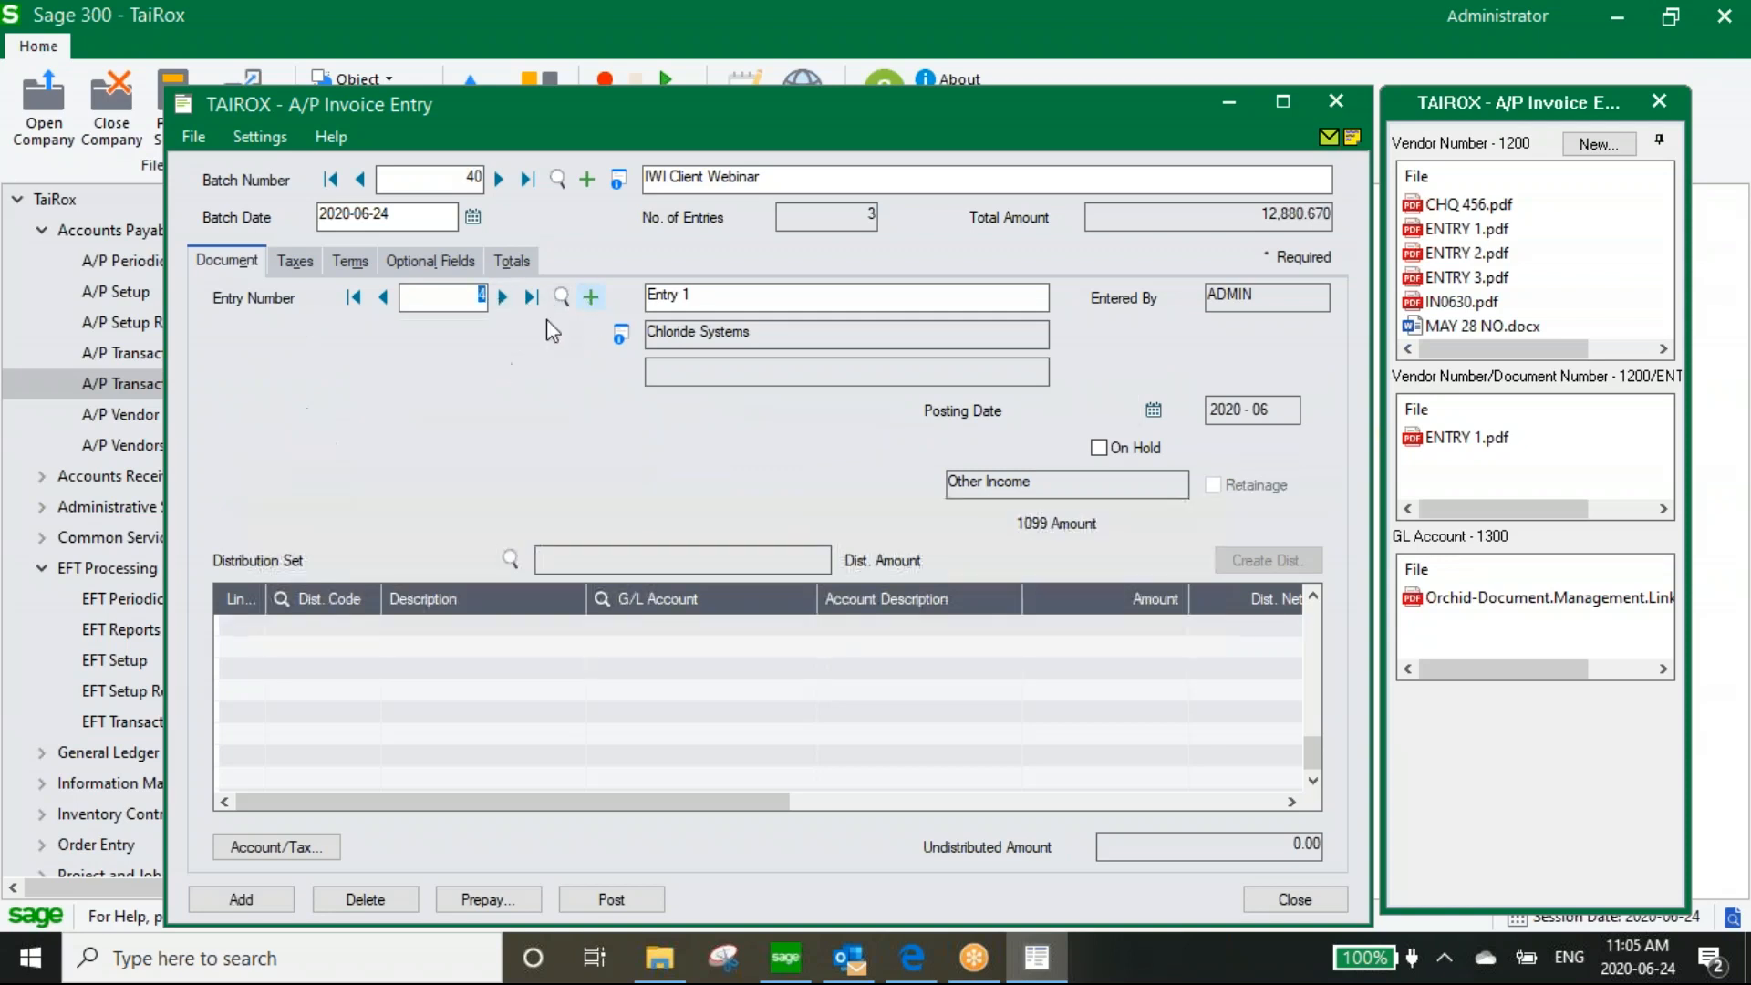
text(1400)
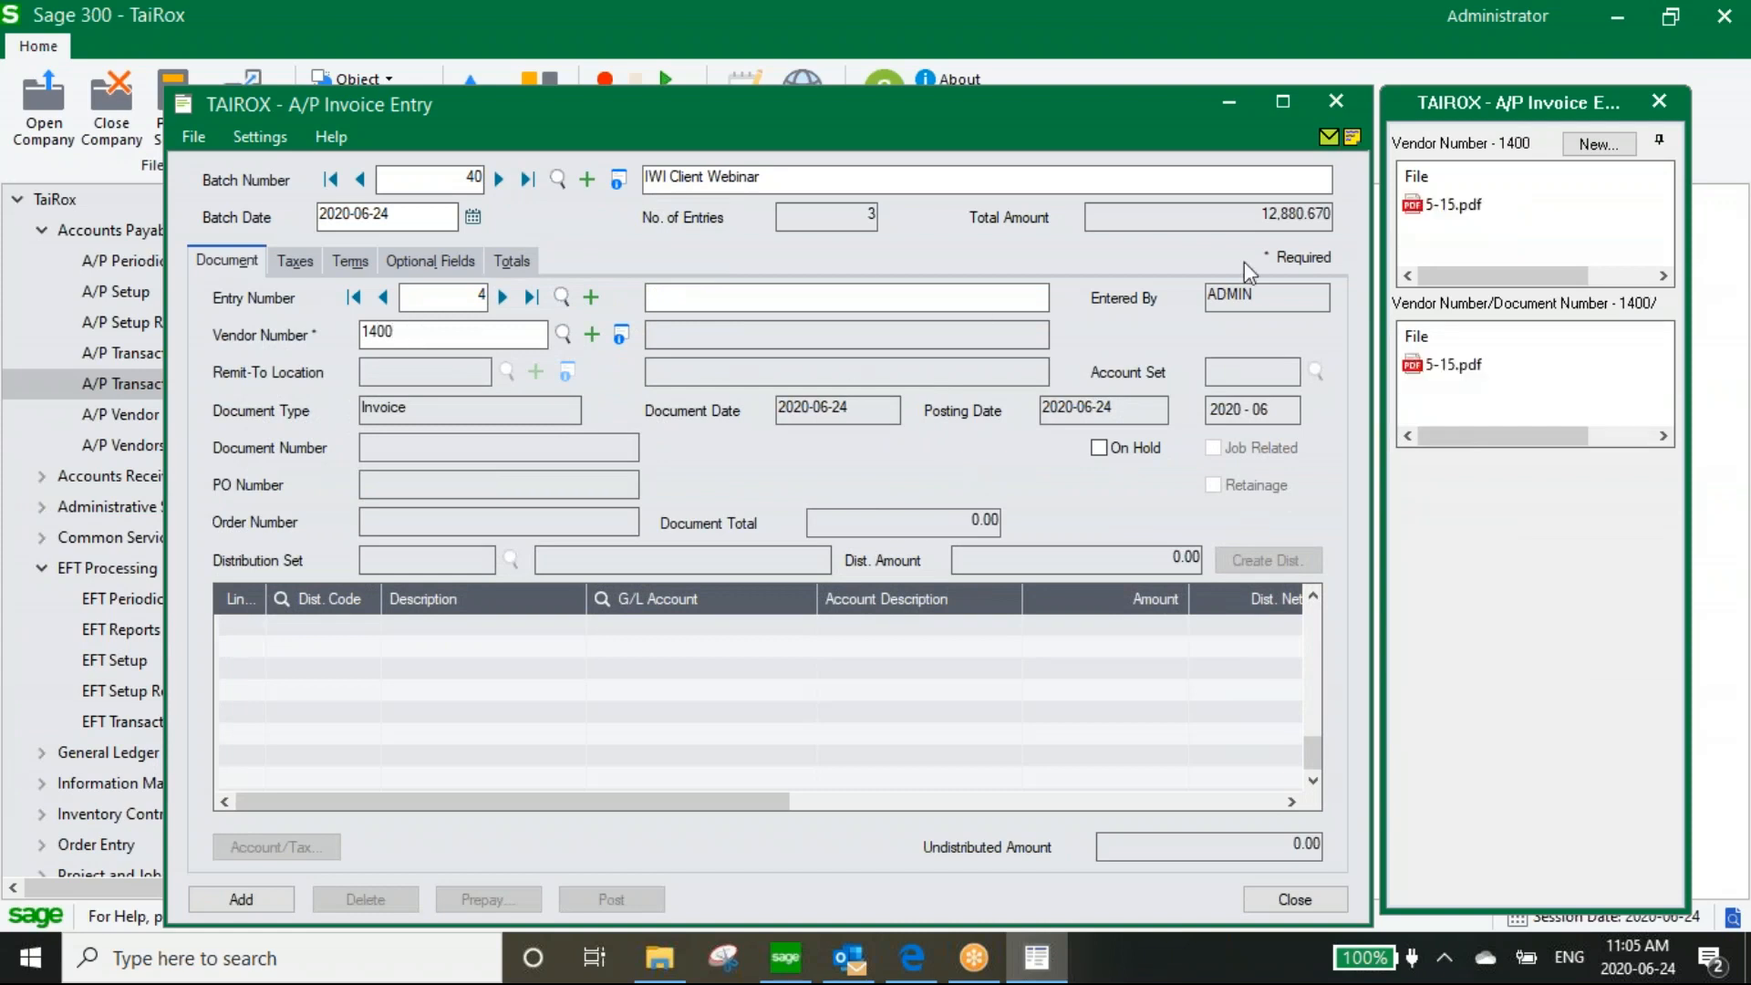
mouse_move(1441, 210)
key(Tab)
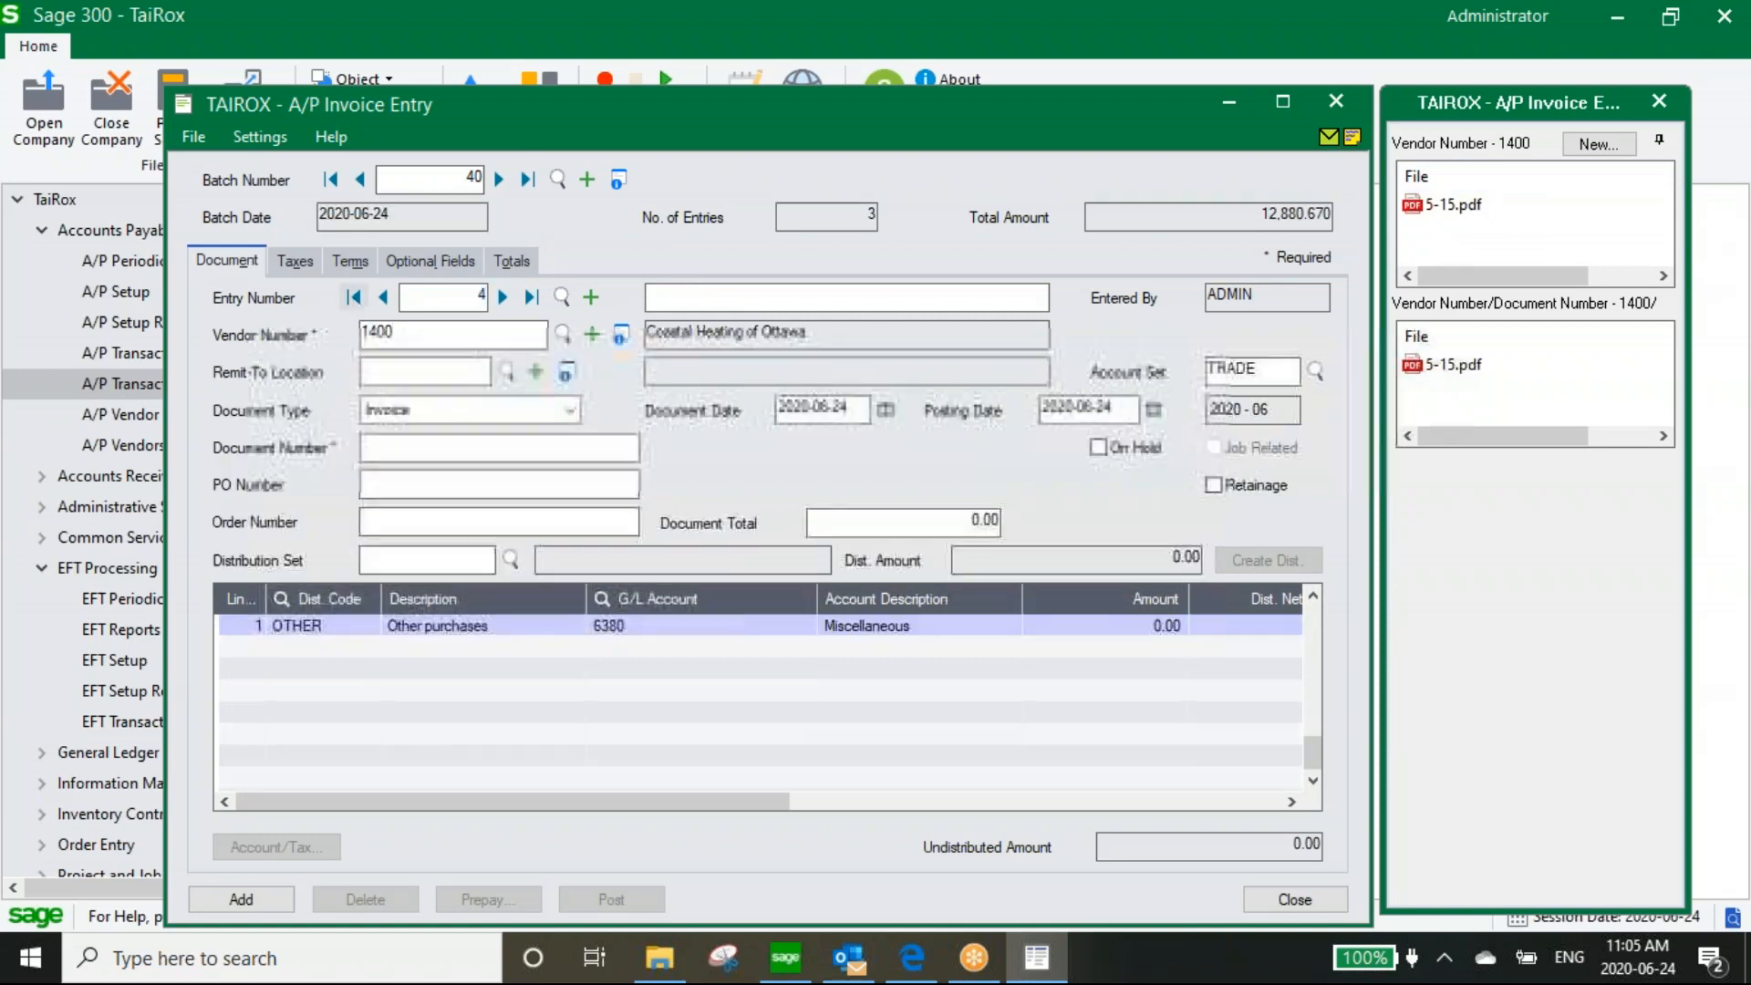
click(890, 572)
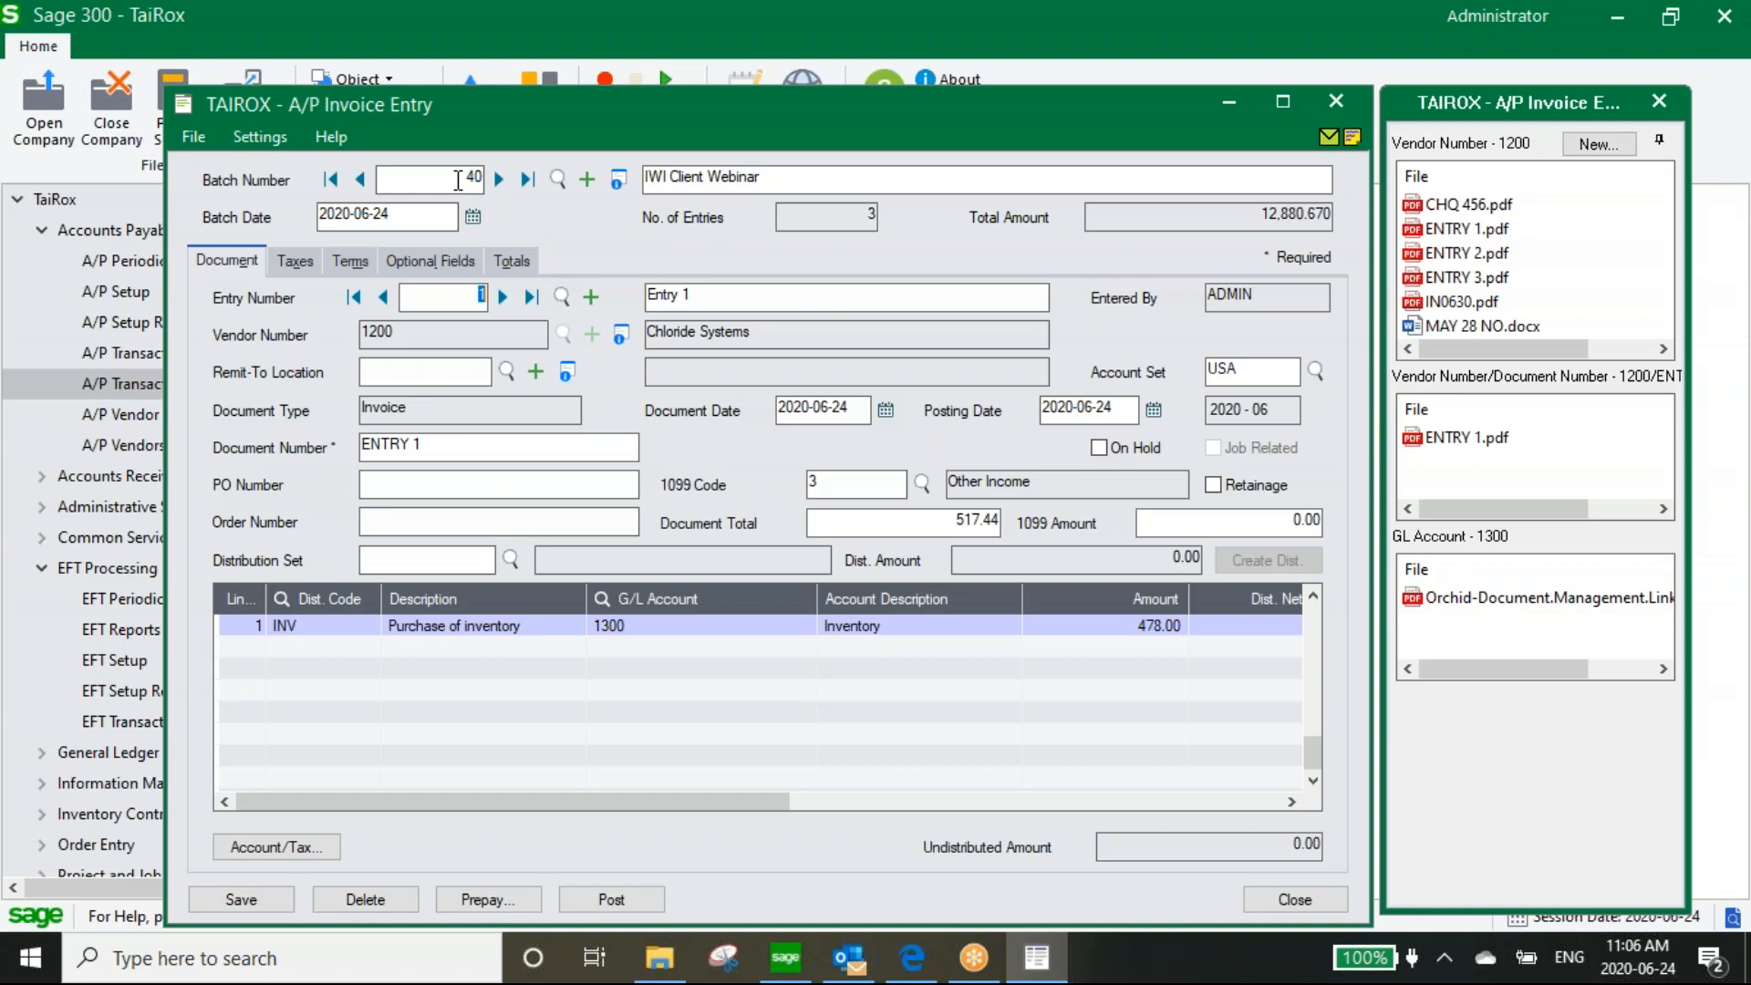
mouse_move(1423, 449)
mouse_move(1470, 312)
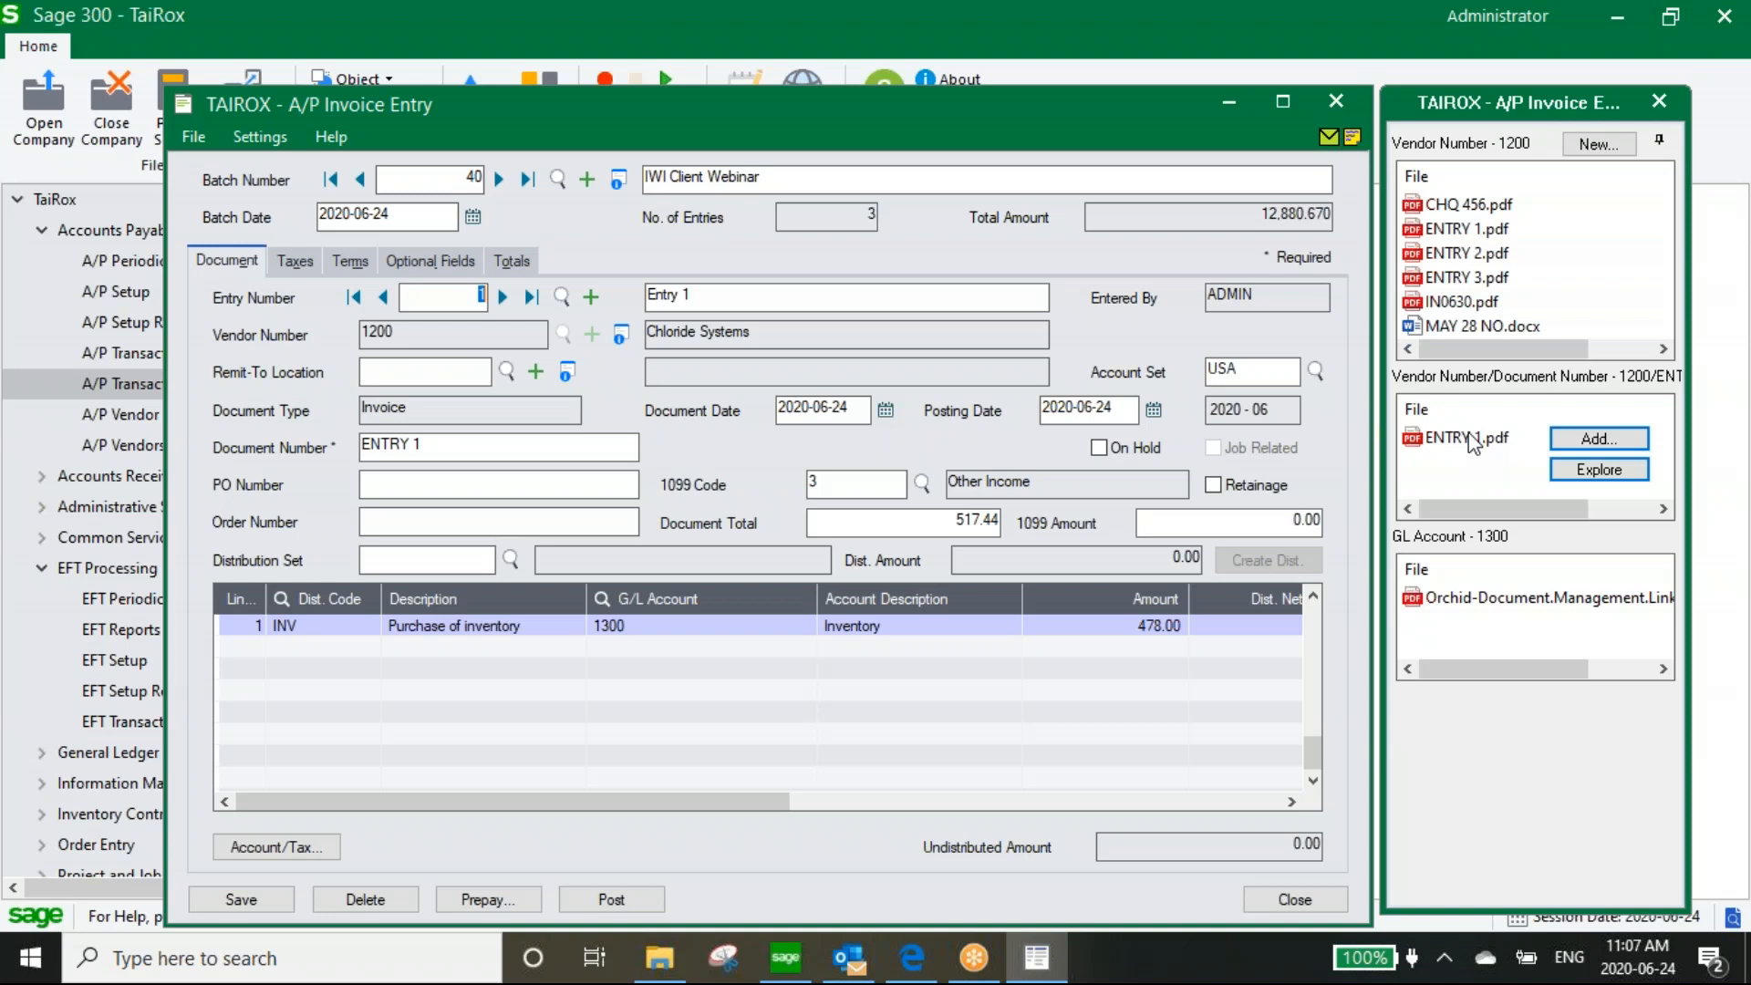
mouse_move(1478, 206)
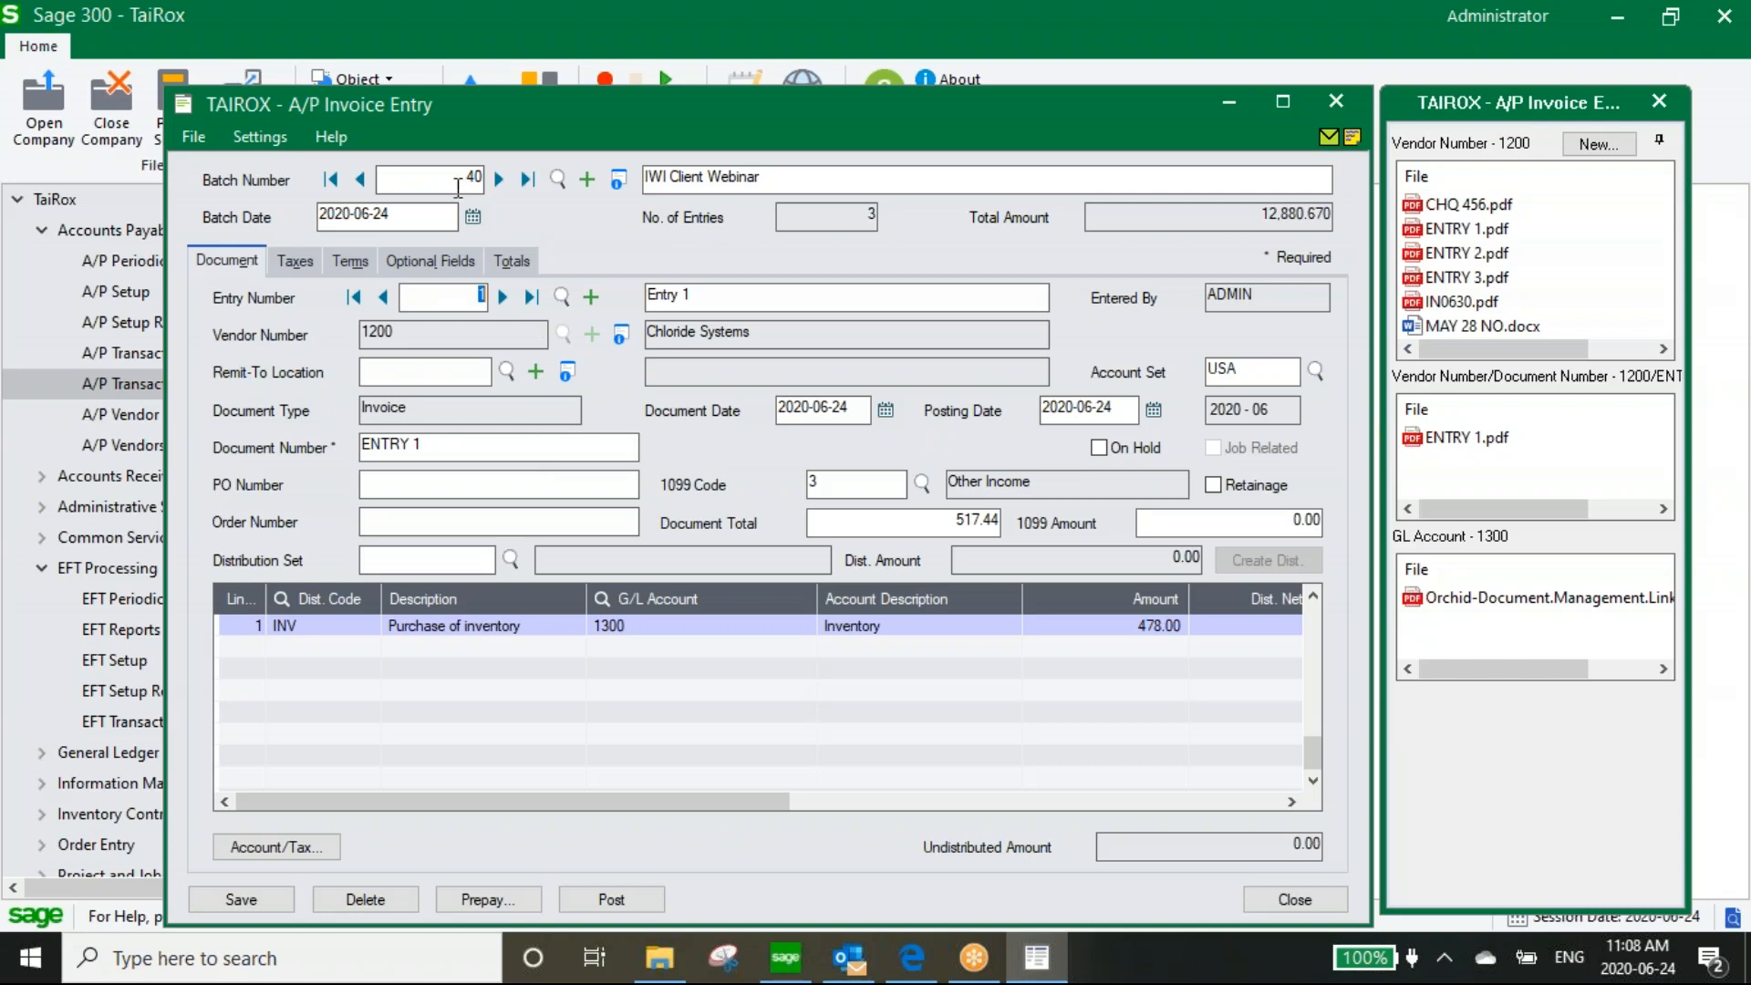
Step from Entry 1 through Entry 2 to Entry 3, the 8,261.64 invoice with ENTRY 3.pdf attached
click(742, 181)
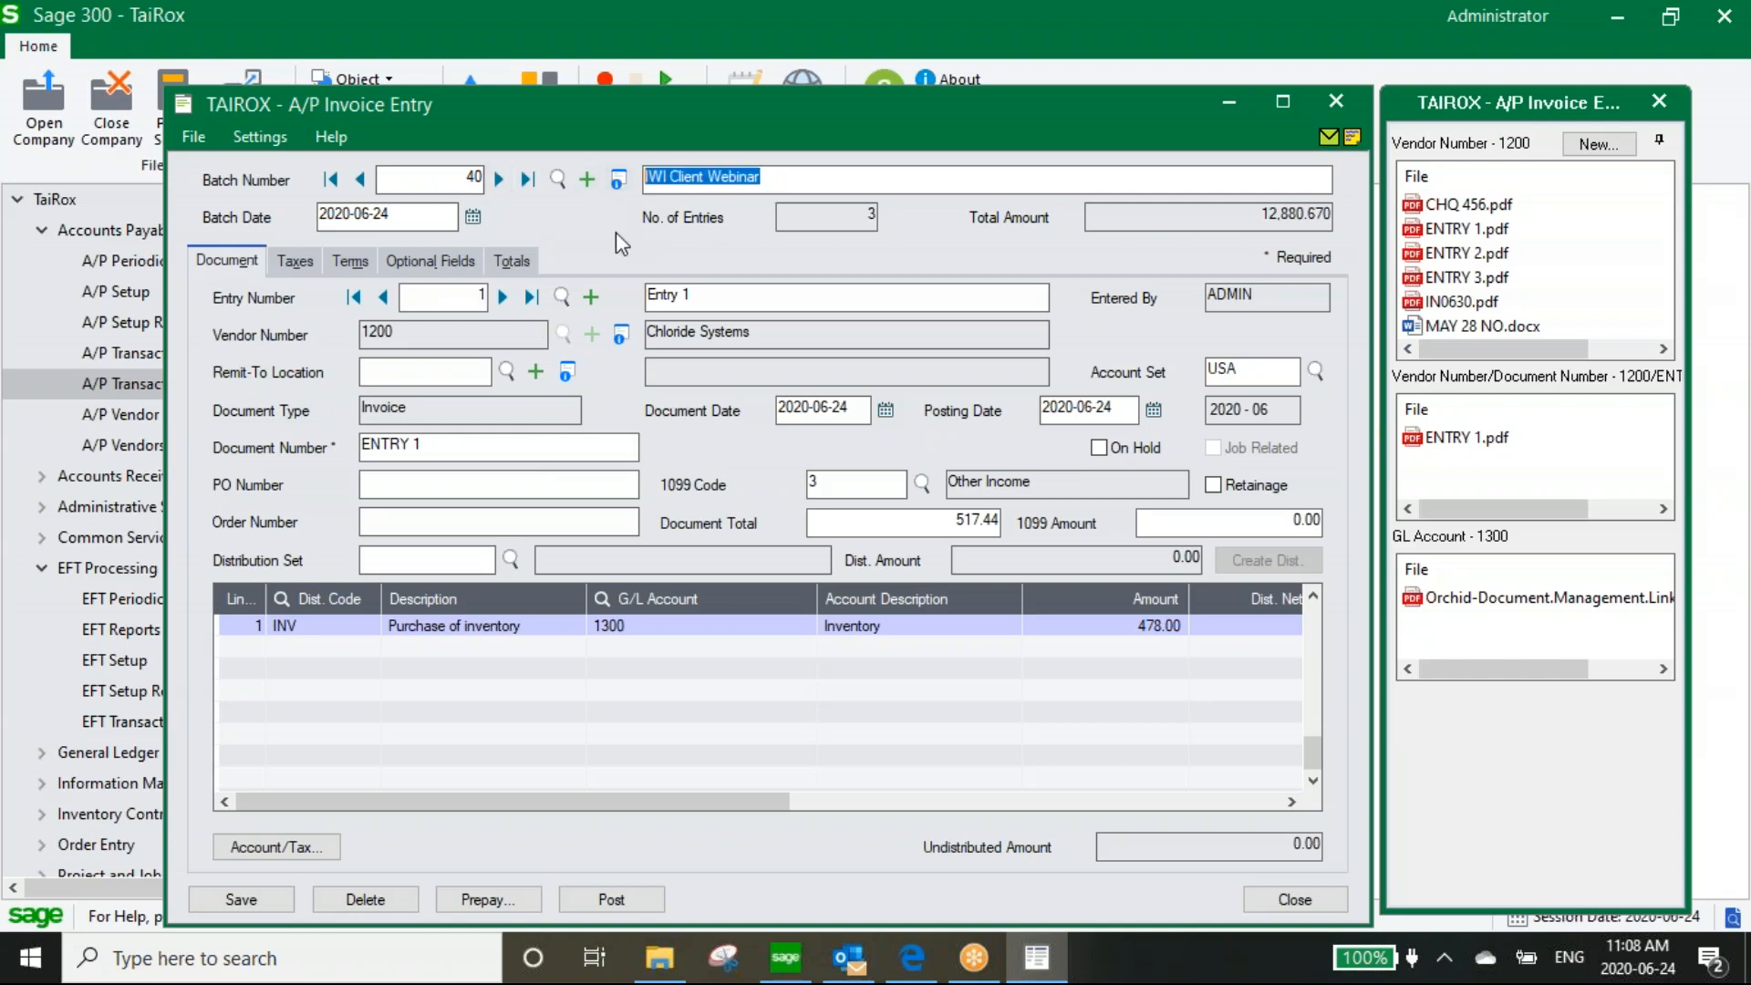
click(818, 177)
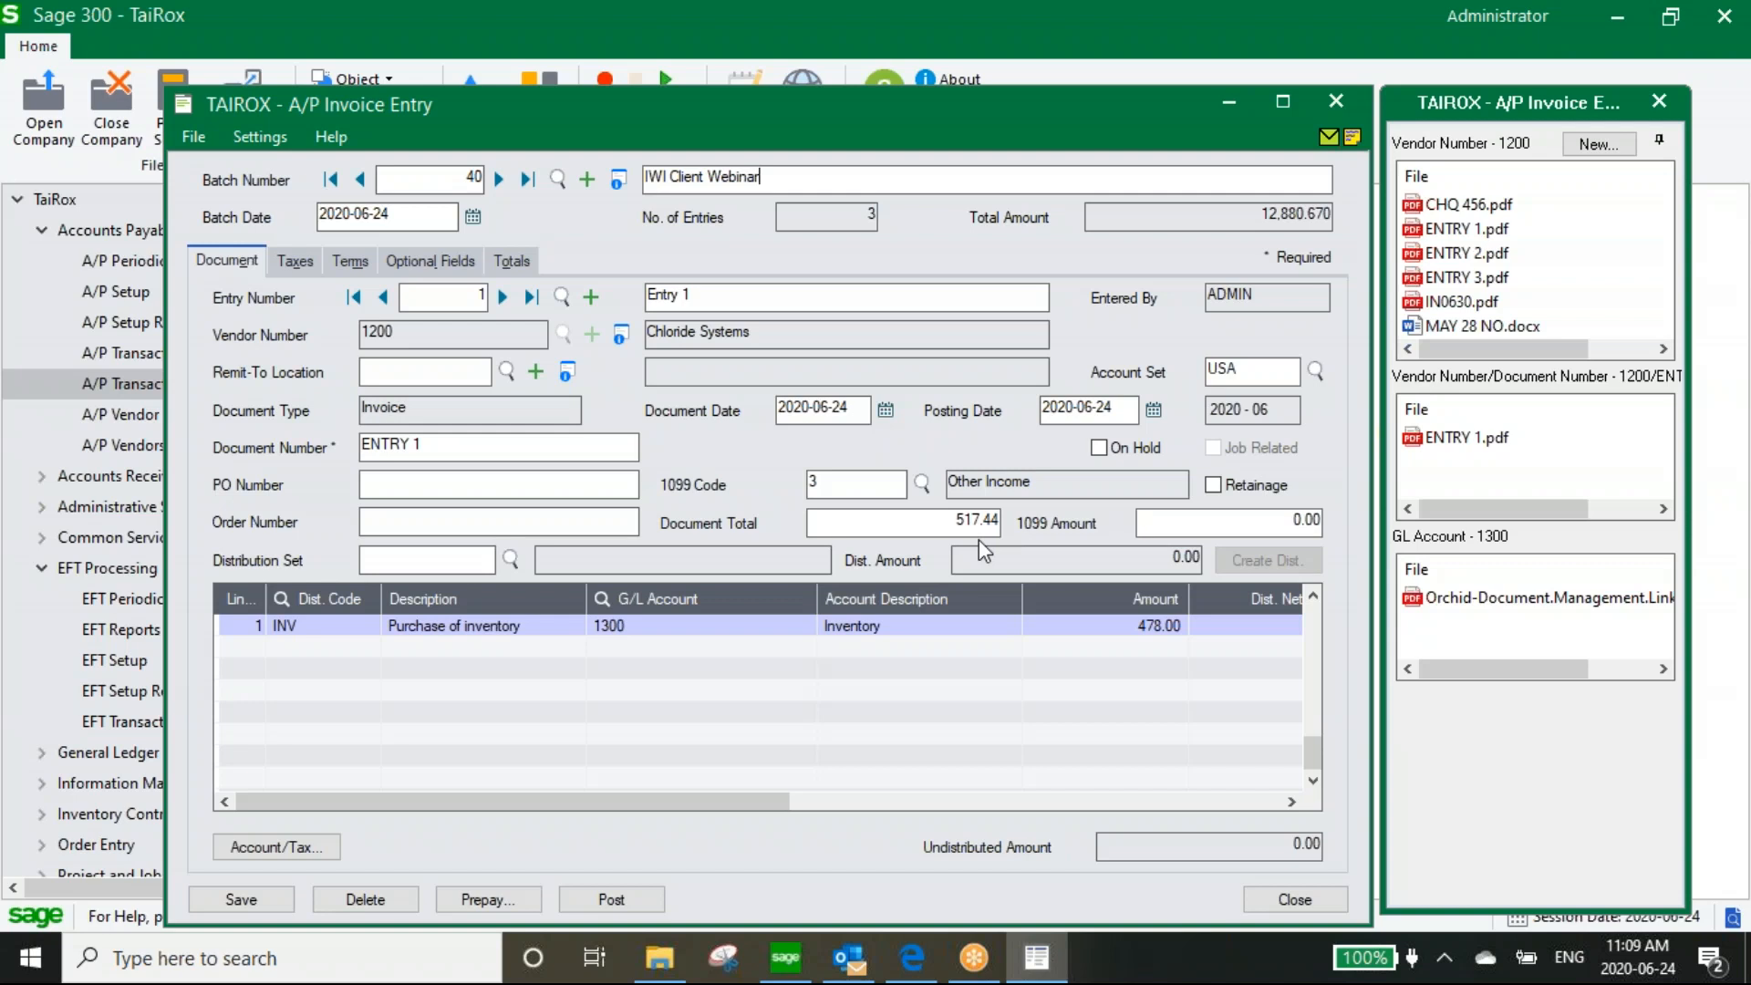
click(503, 298)
click(504, 298)
Close invoice entry, post batch 40 as posting sequence 32, and close the Invoice Batch List
click(1335, 102)
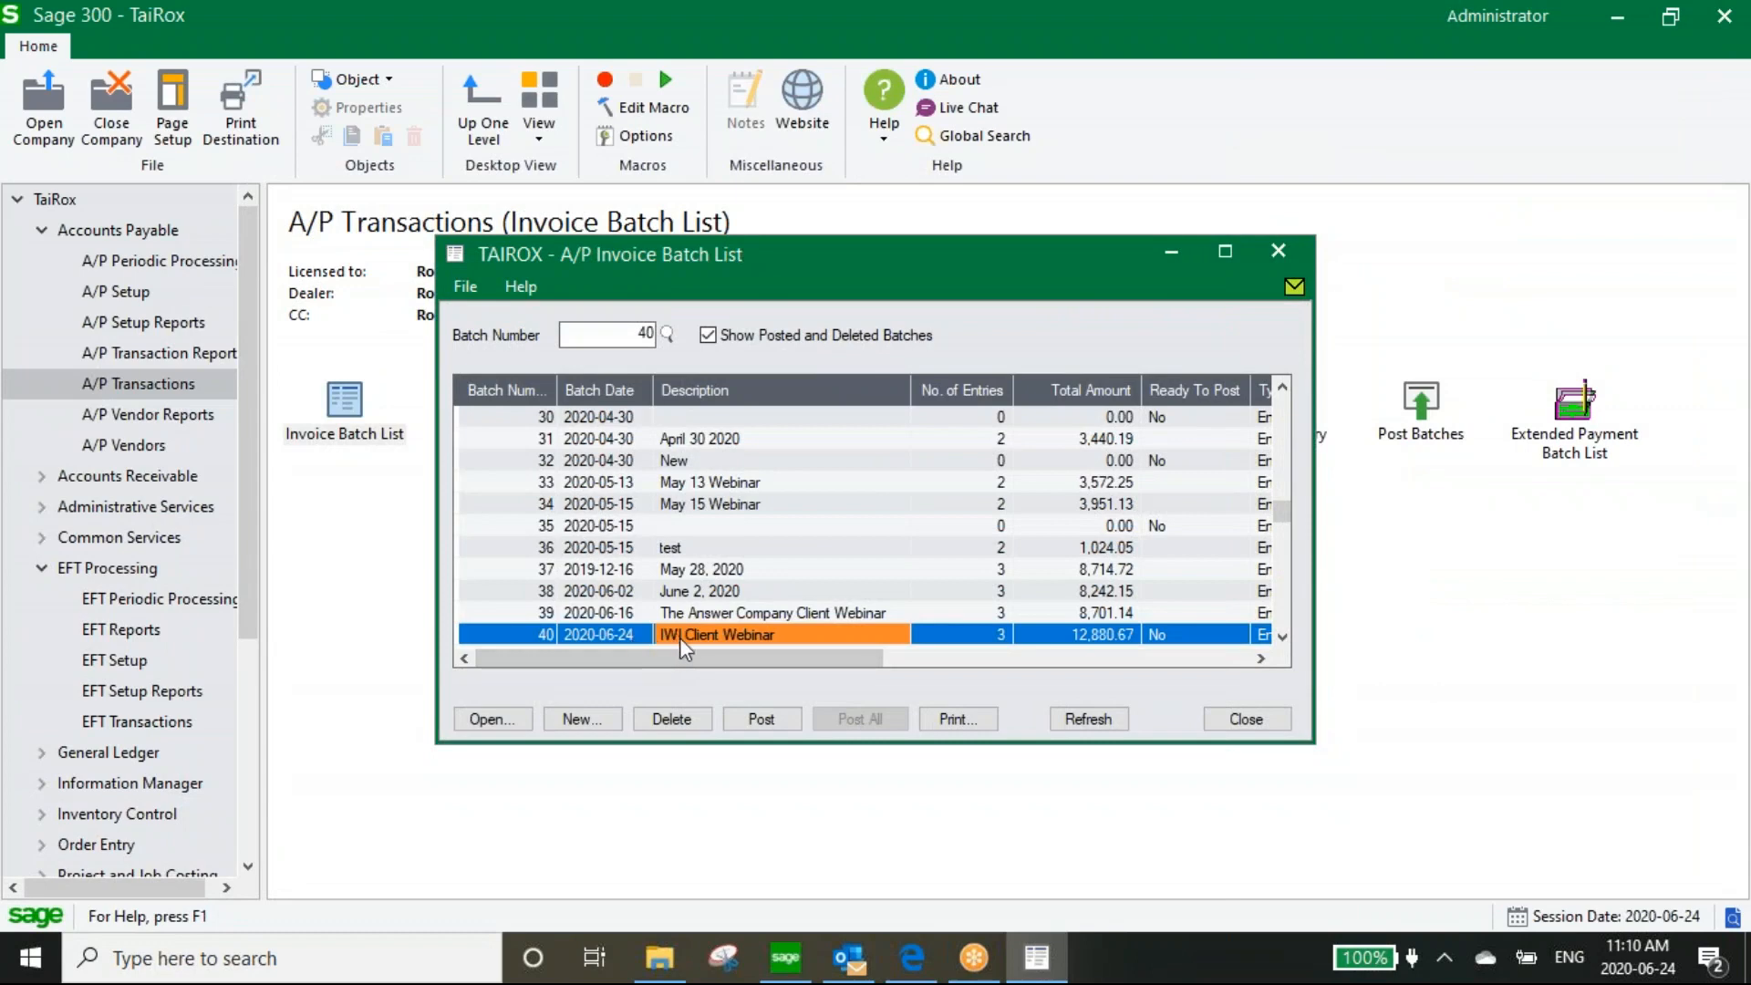
click(761, 718)
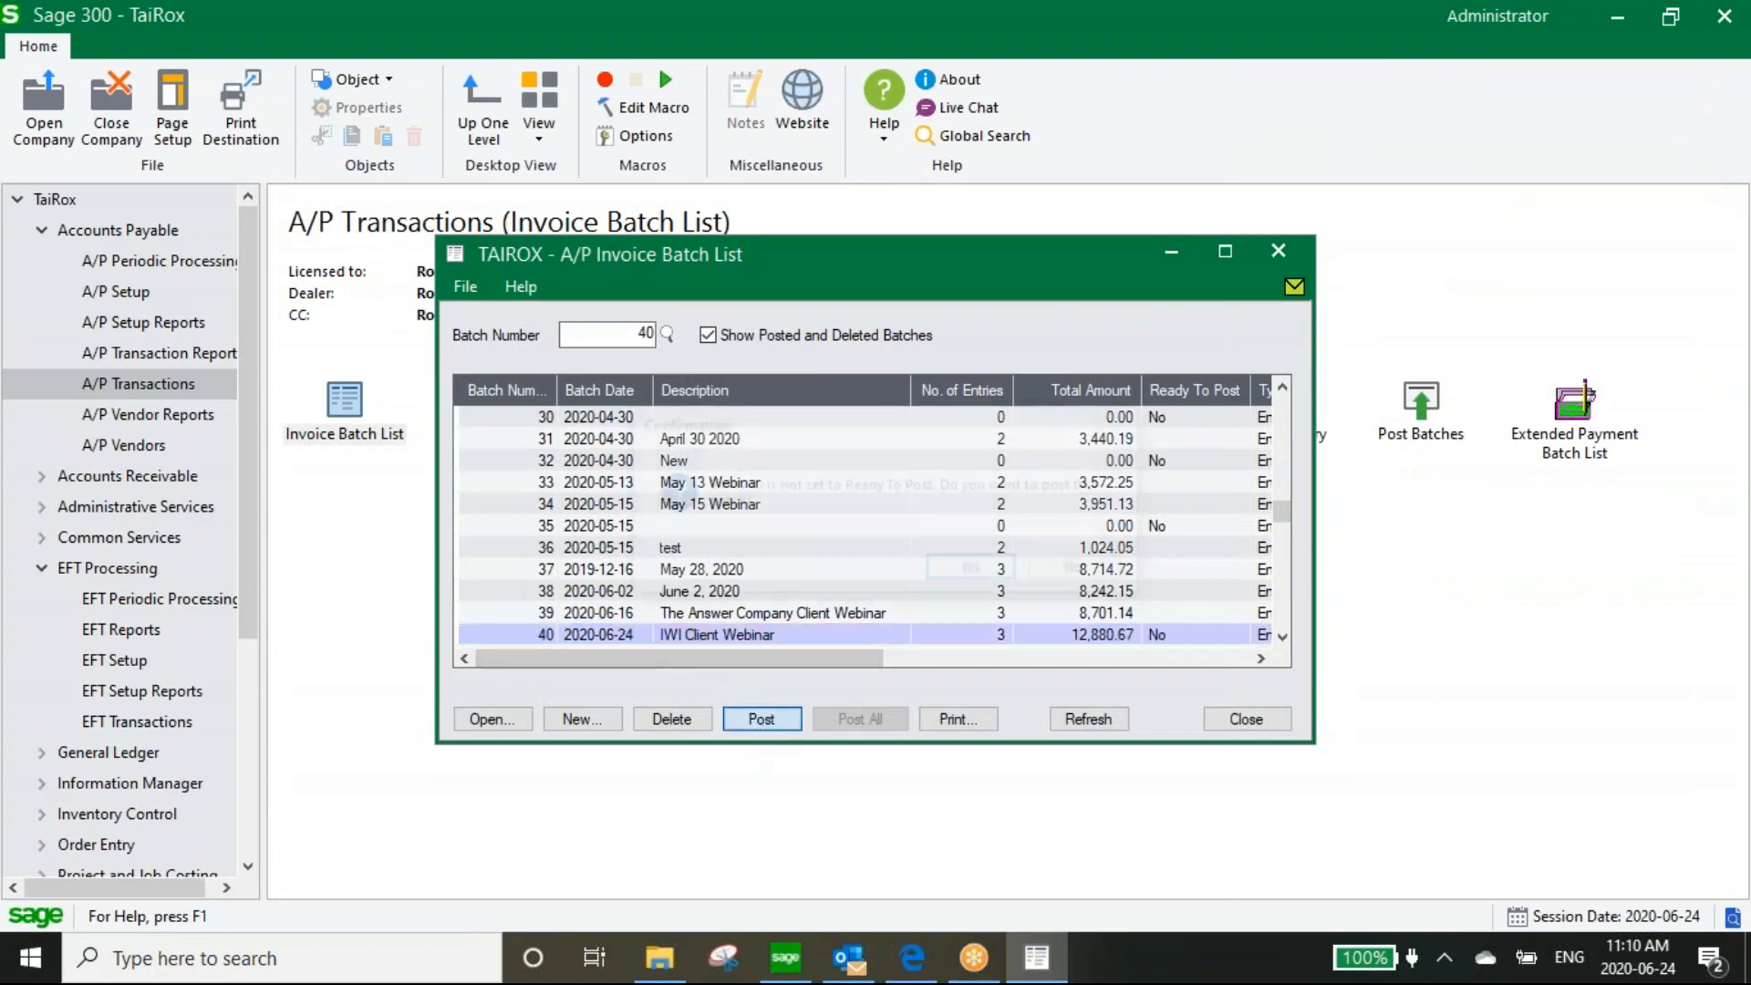
click(972, 571)
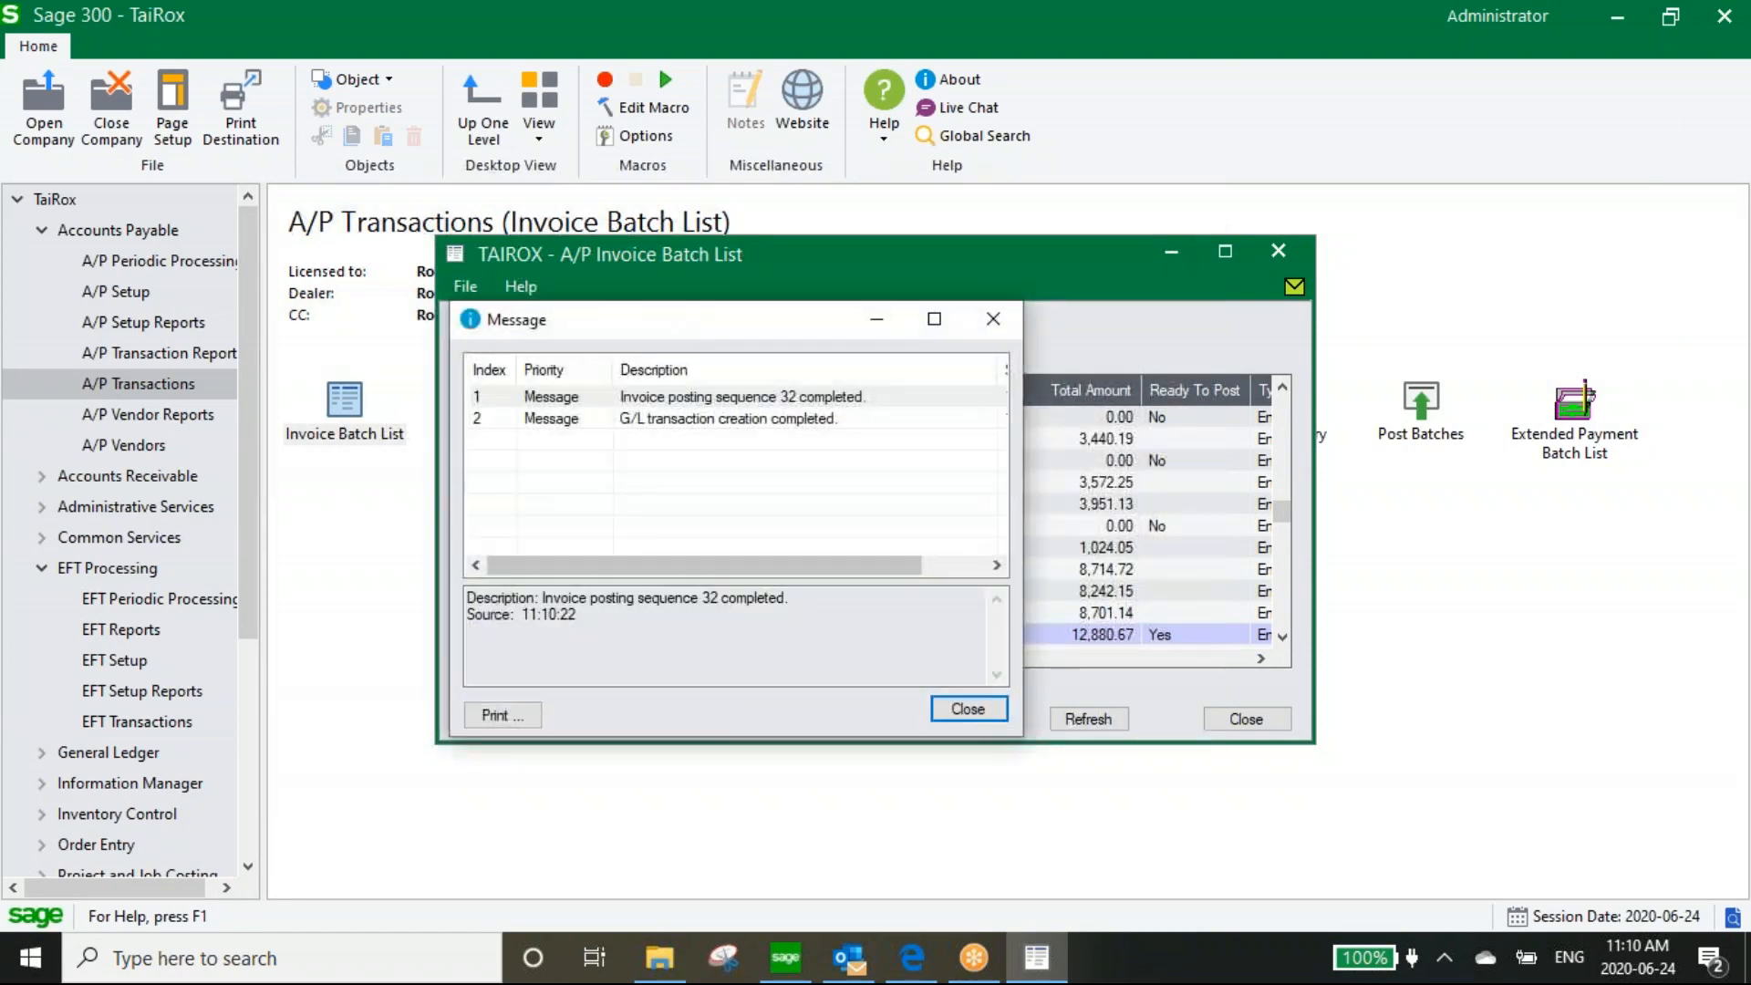
click(968, 710)
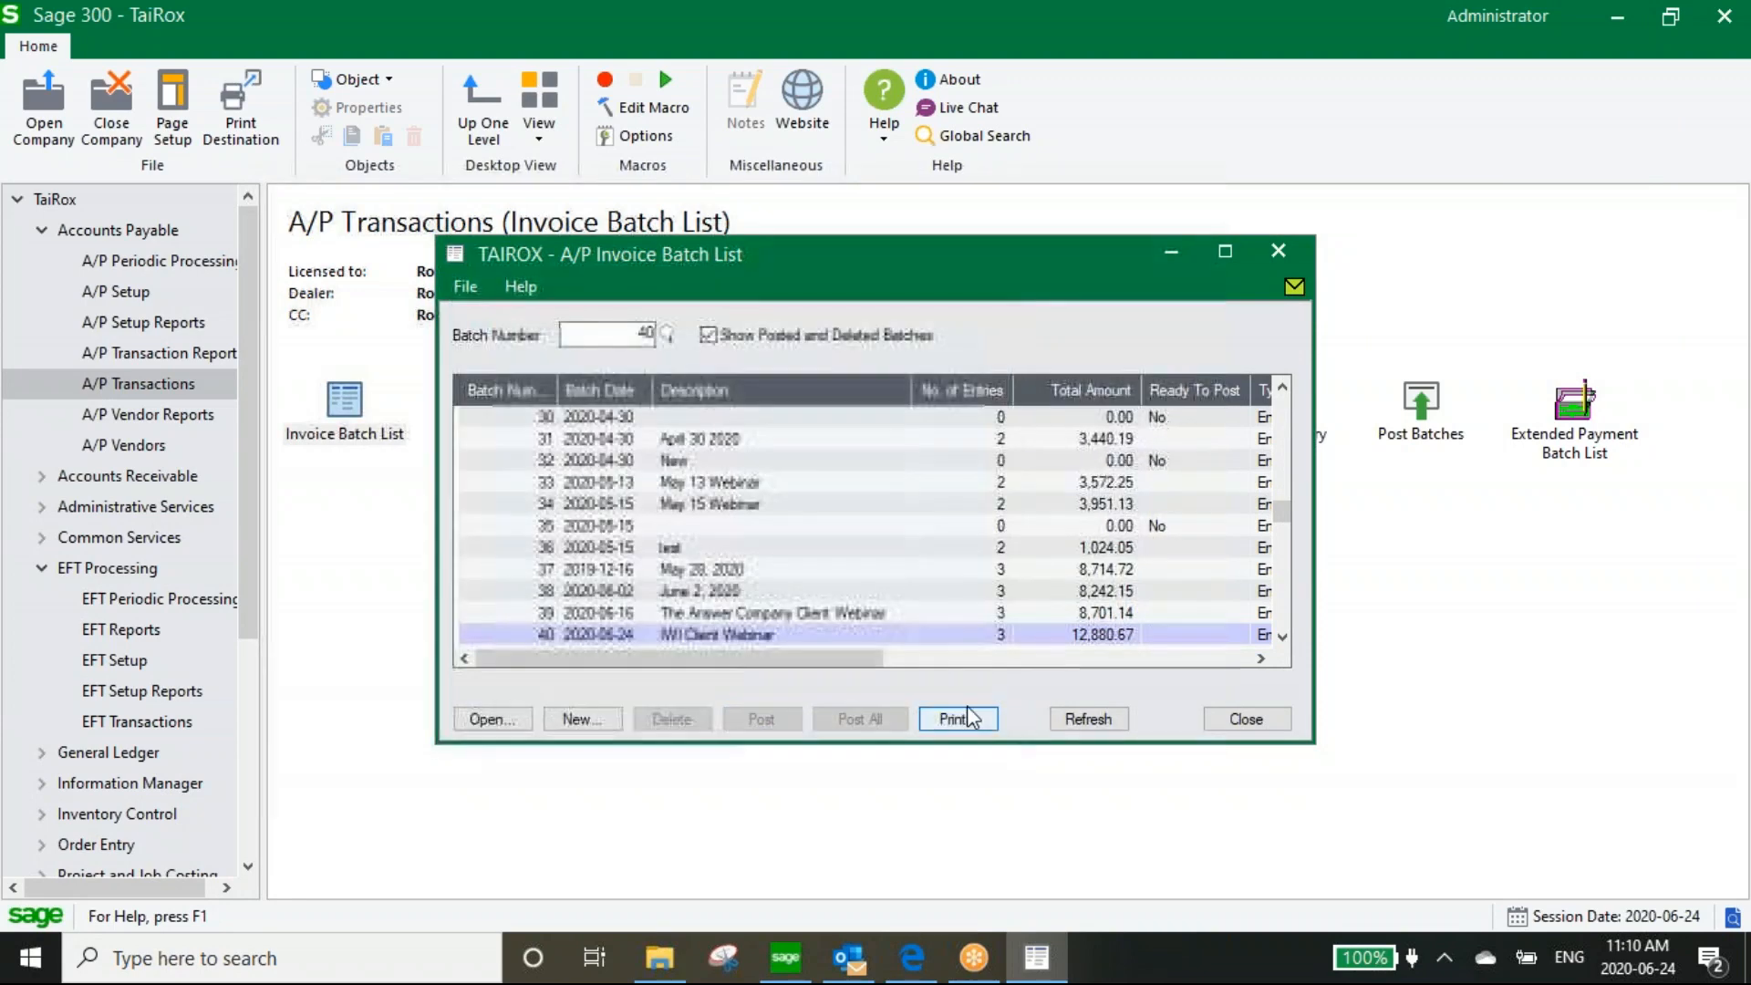
click(1245, 720)
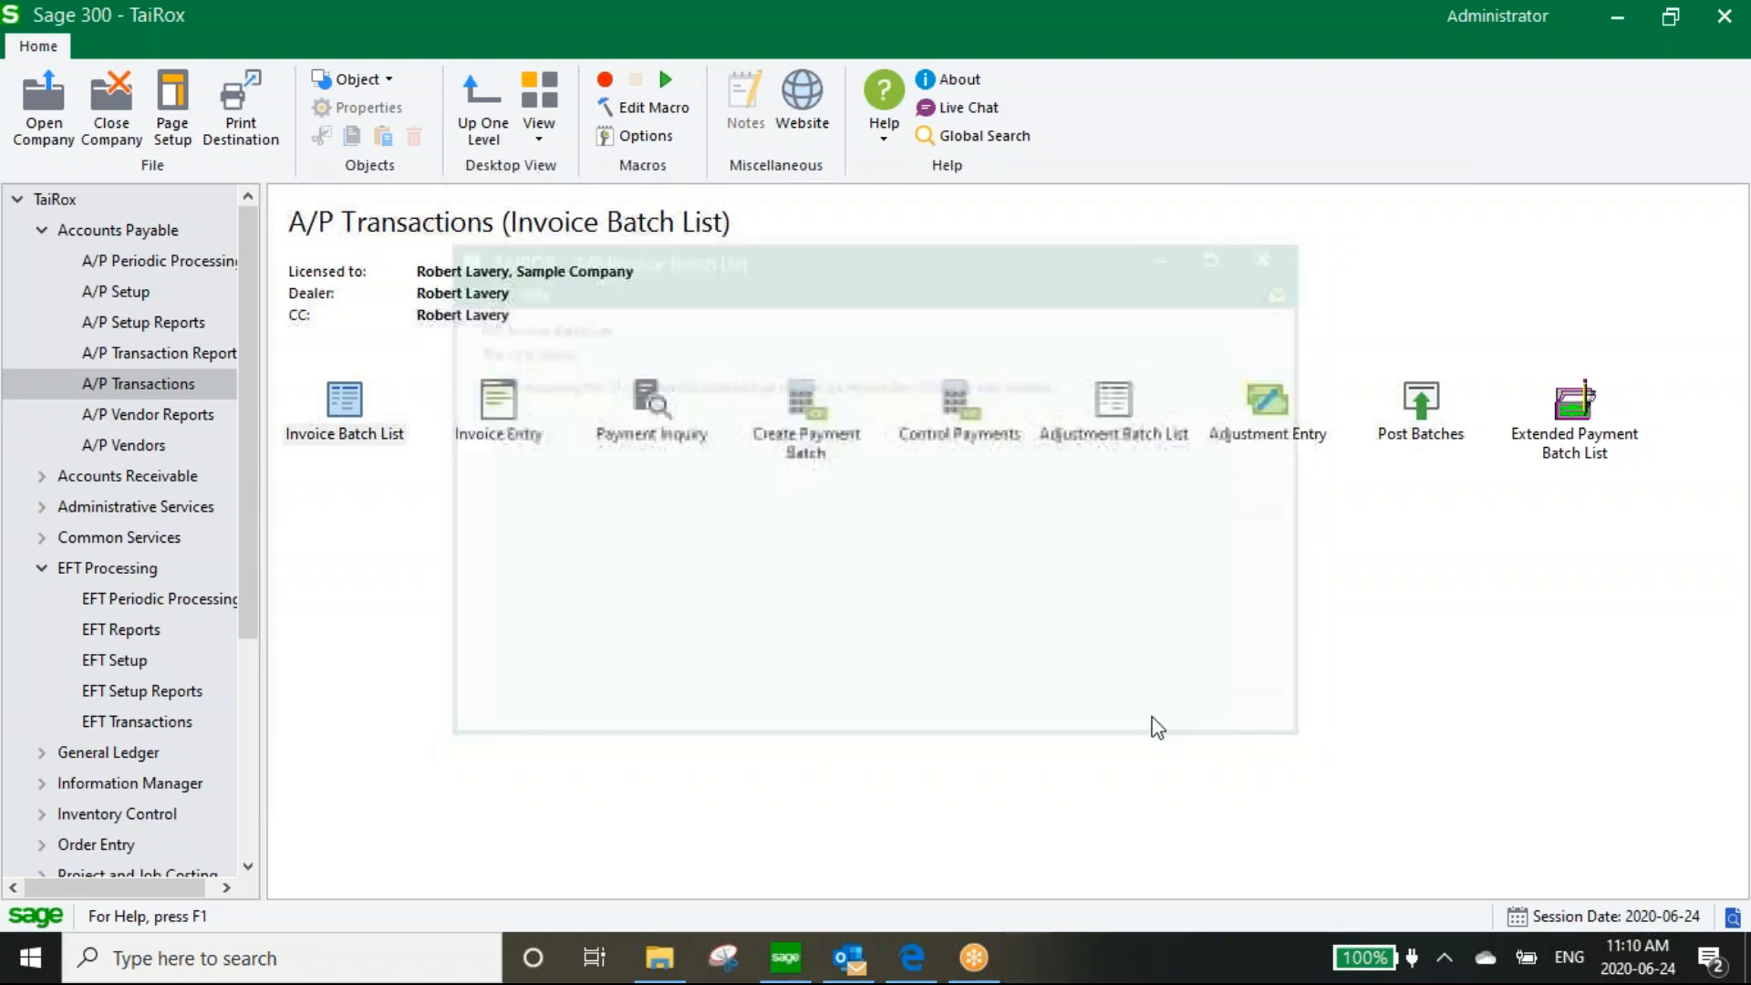
Open TaiRox Check Approval Setup, check the APPROVAL database connection, then return to the Users settings
scroll(244, 434, down, 4)
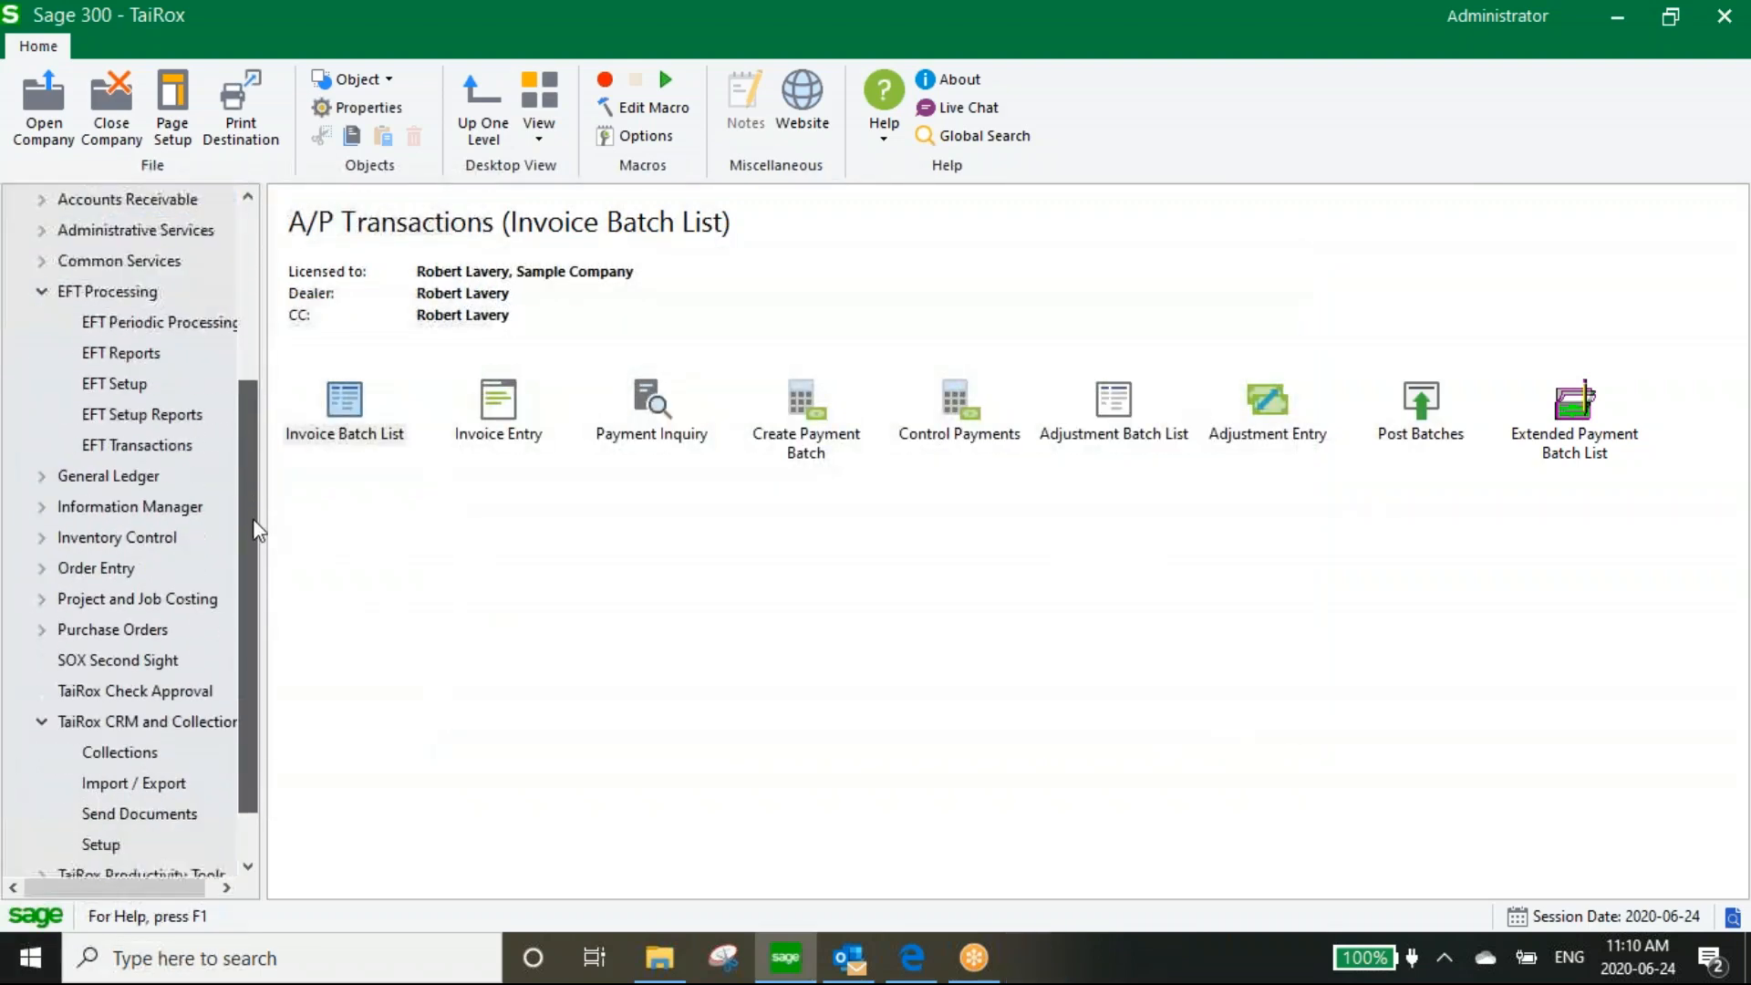
click(128, 661)
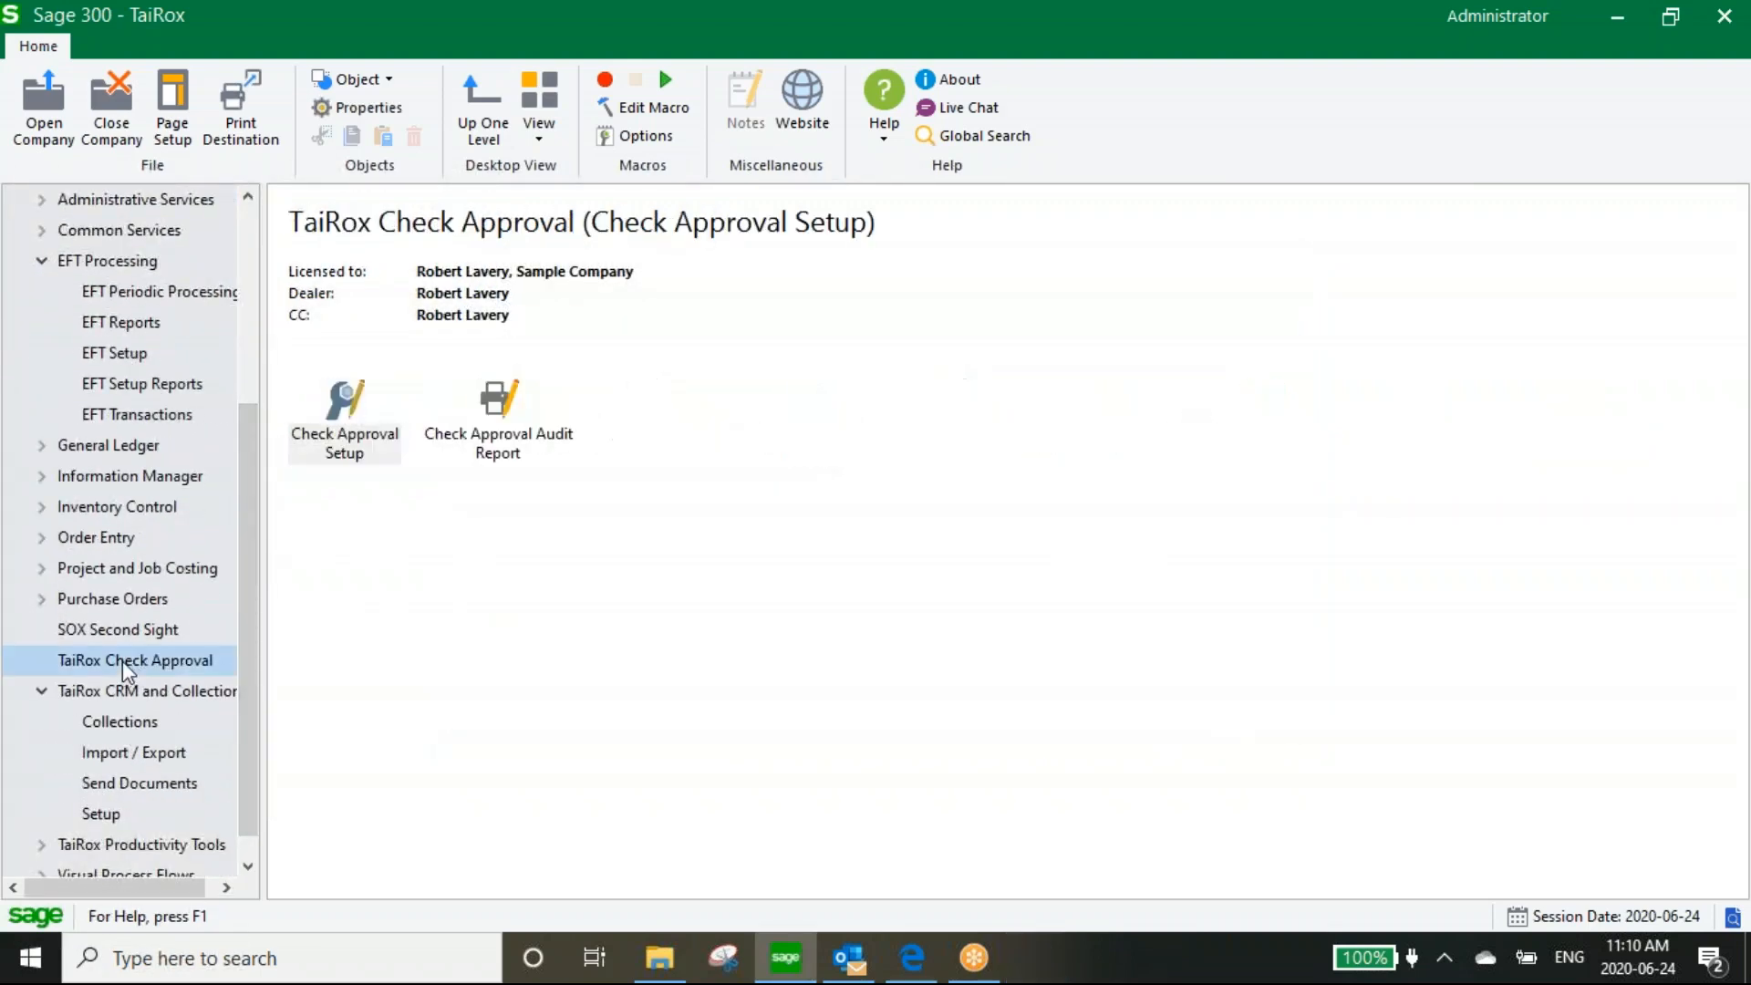
double_click(343, 411)
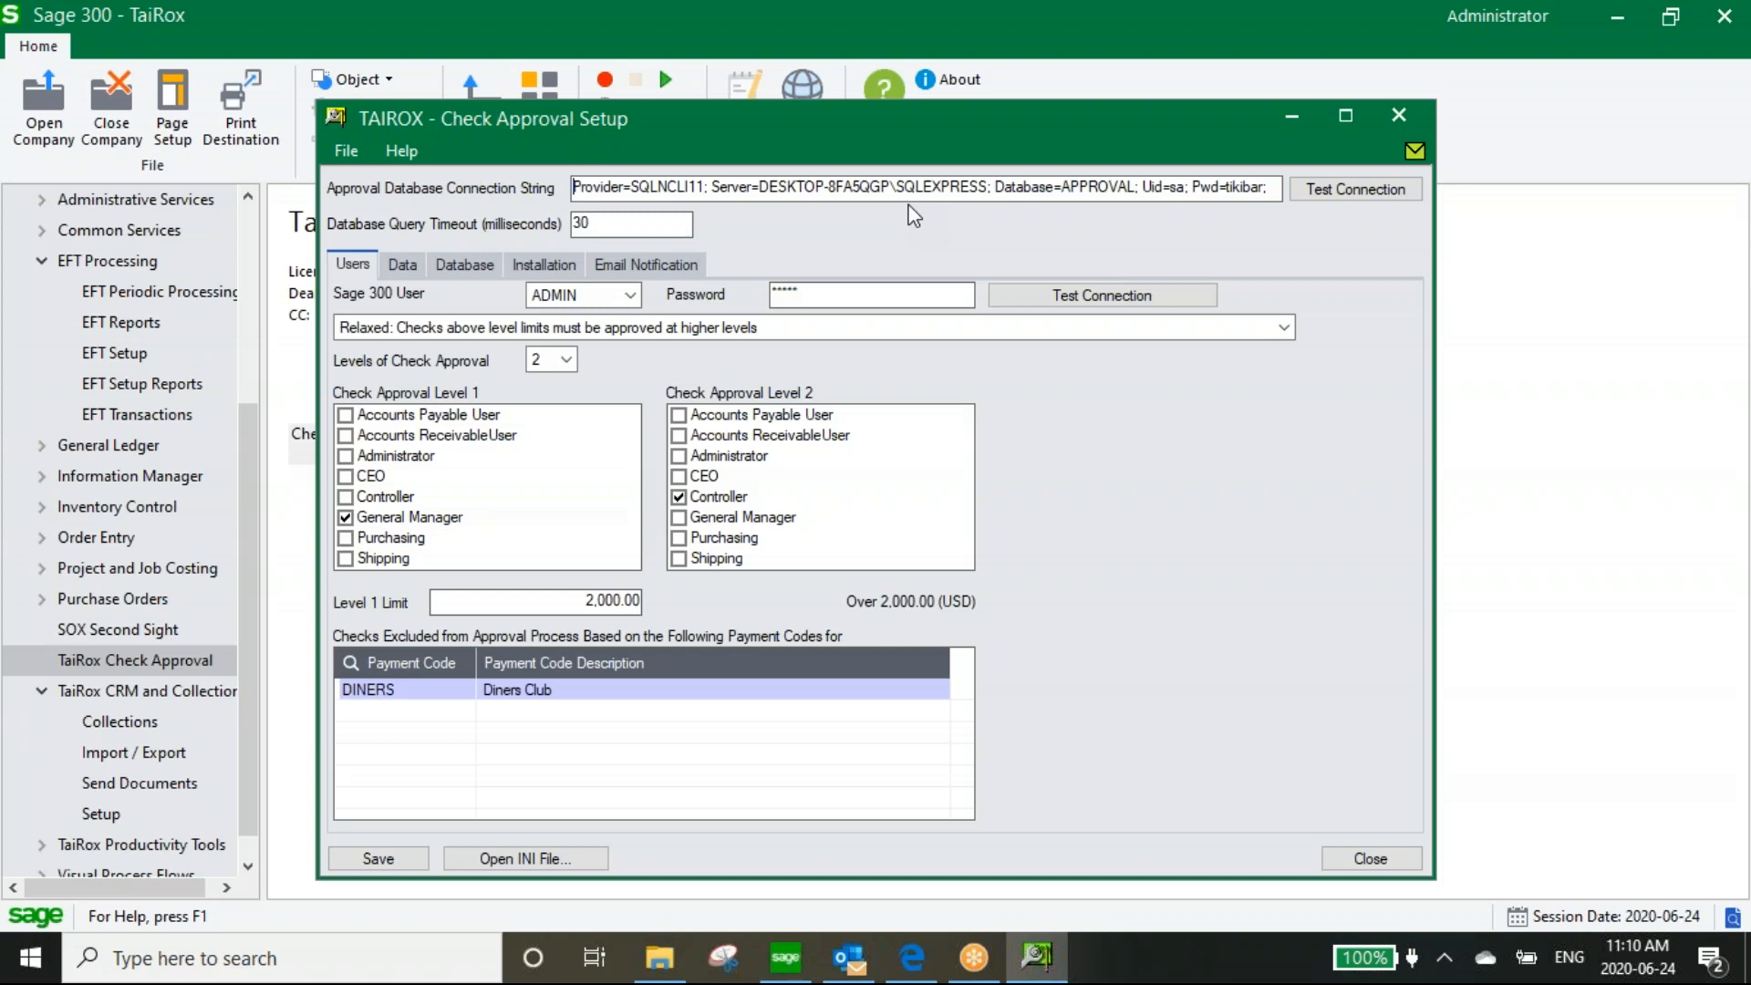
drag(1063, 187, 1136, 187)
click(466, 262)
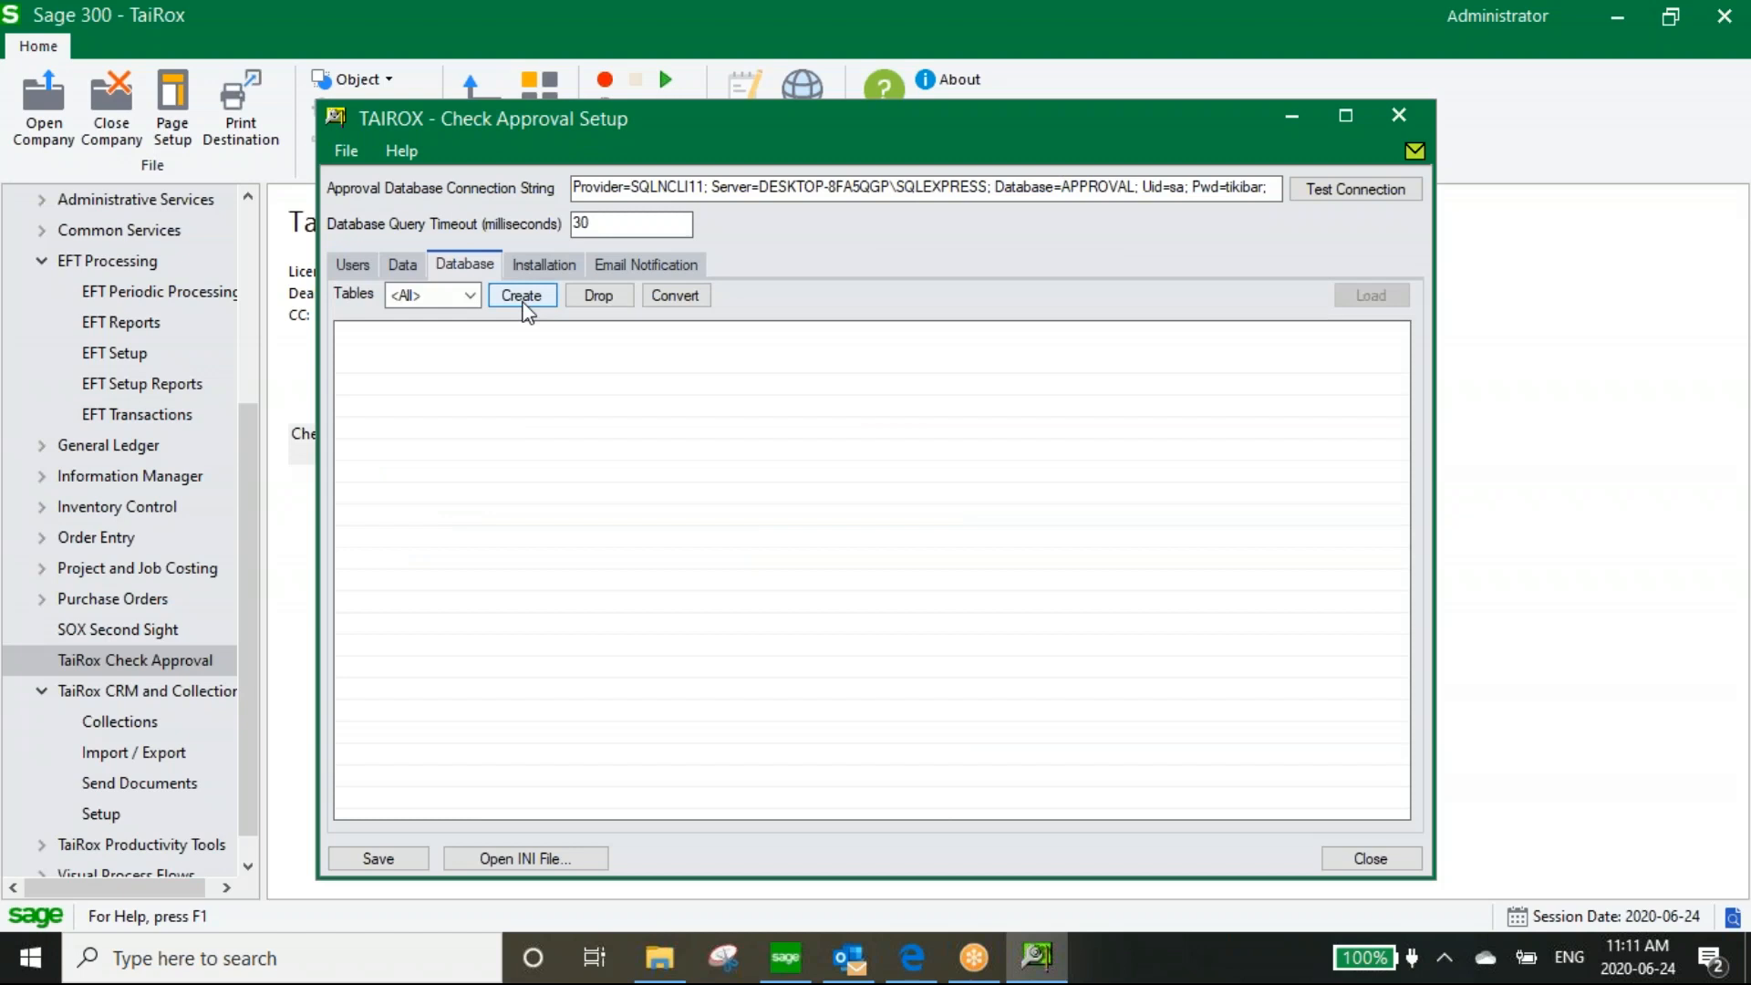
click(360, 272)
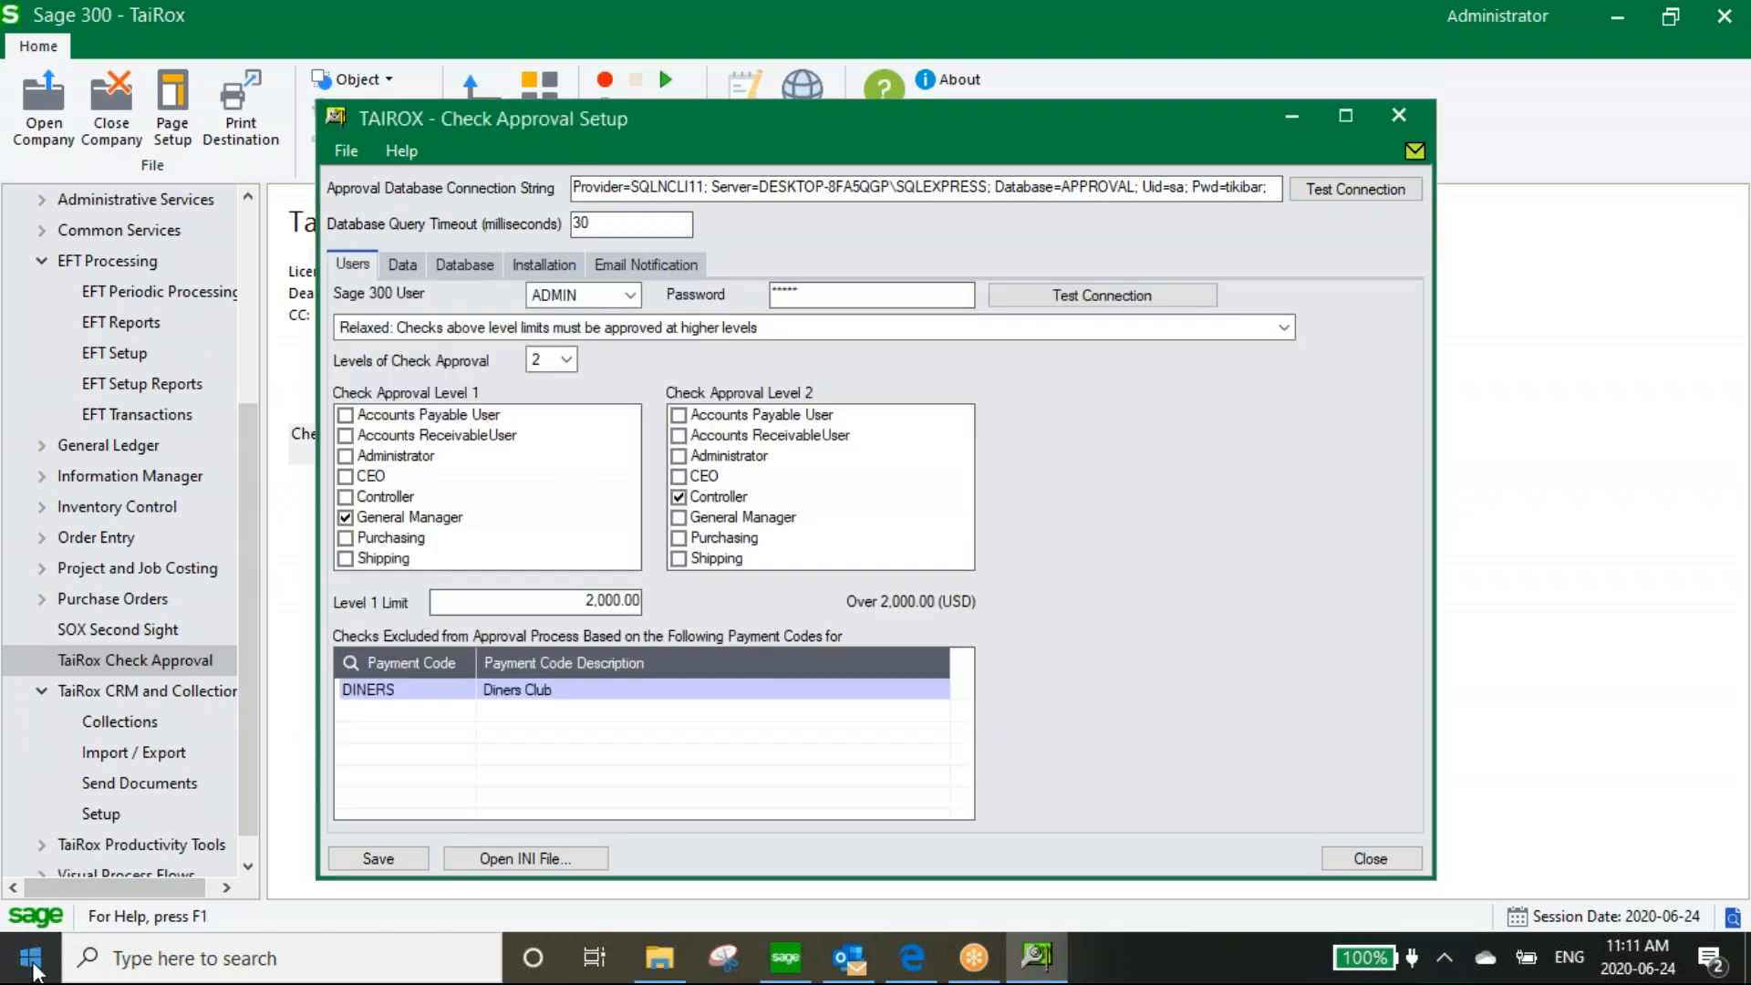
click(31, 959)
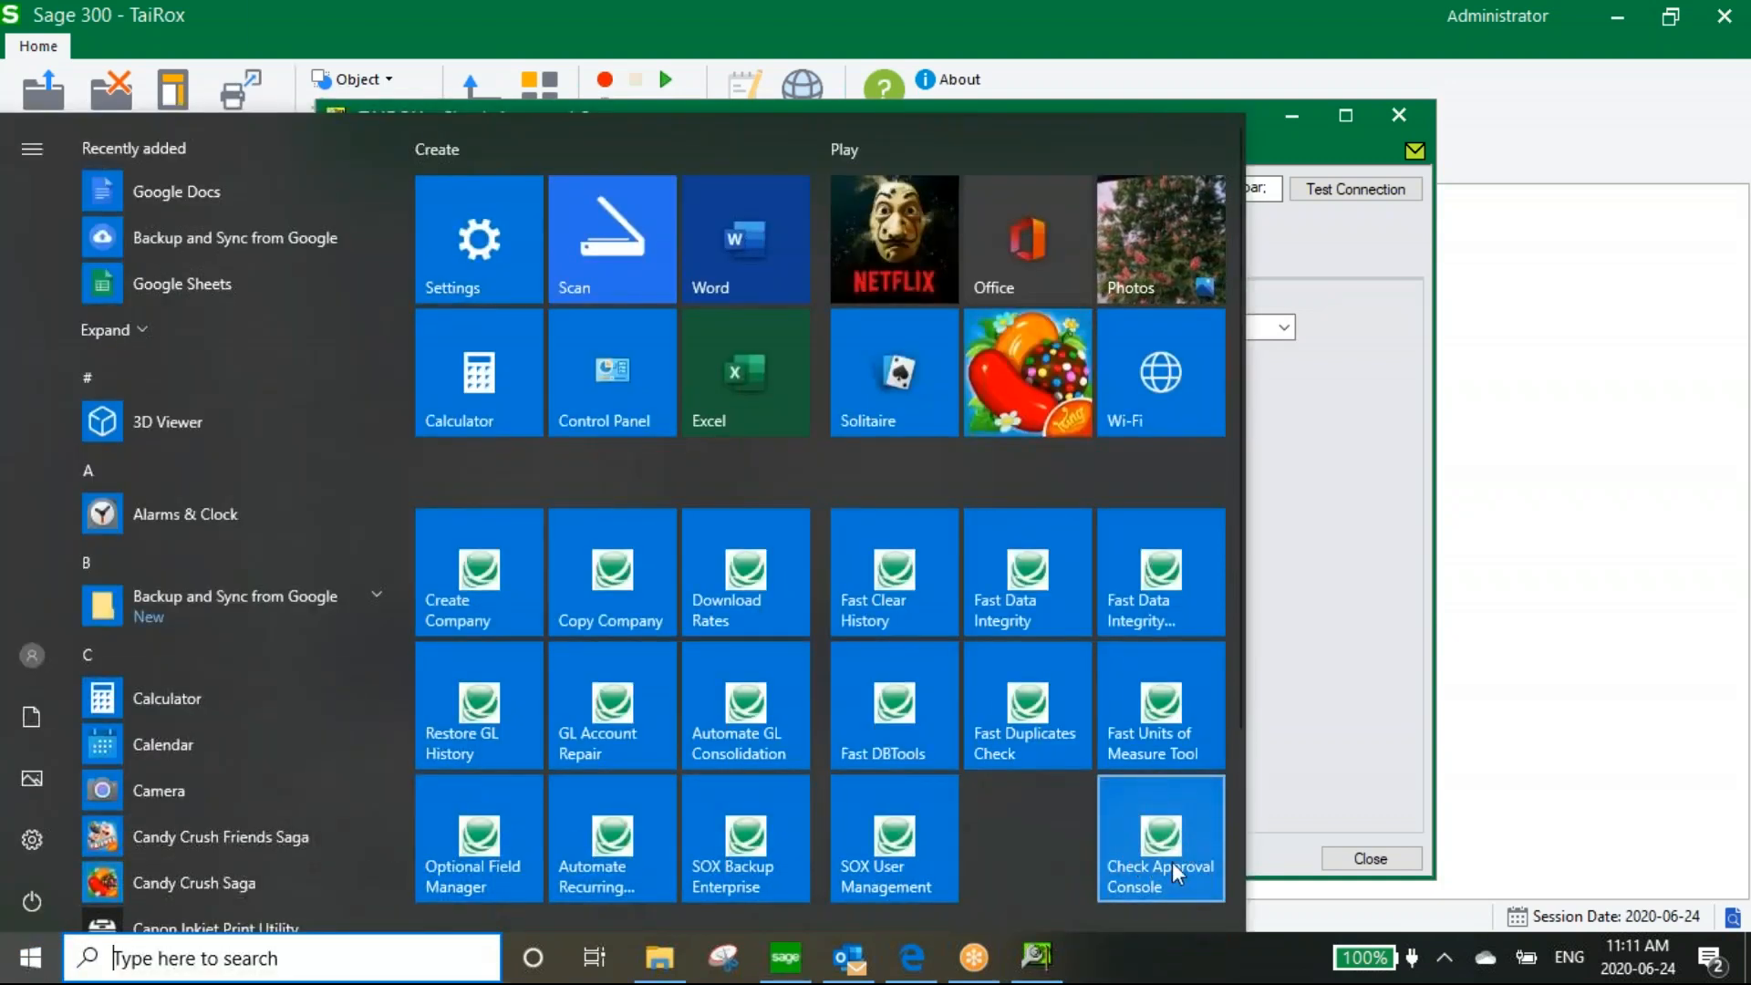
click(1554, 703)
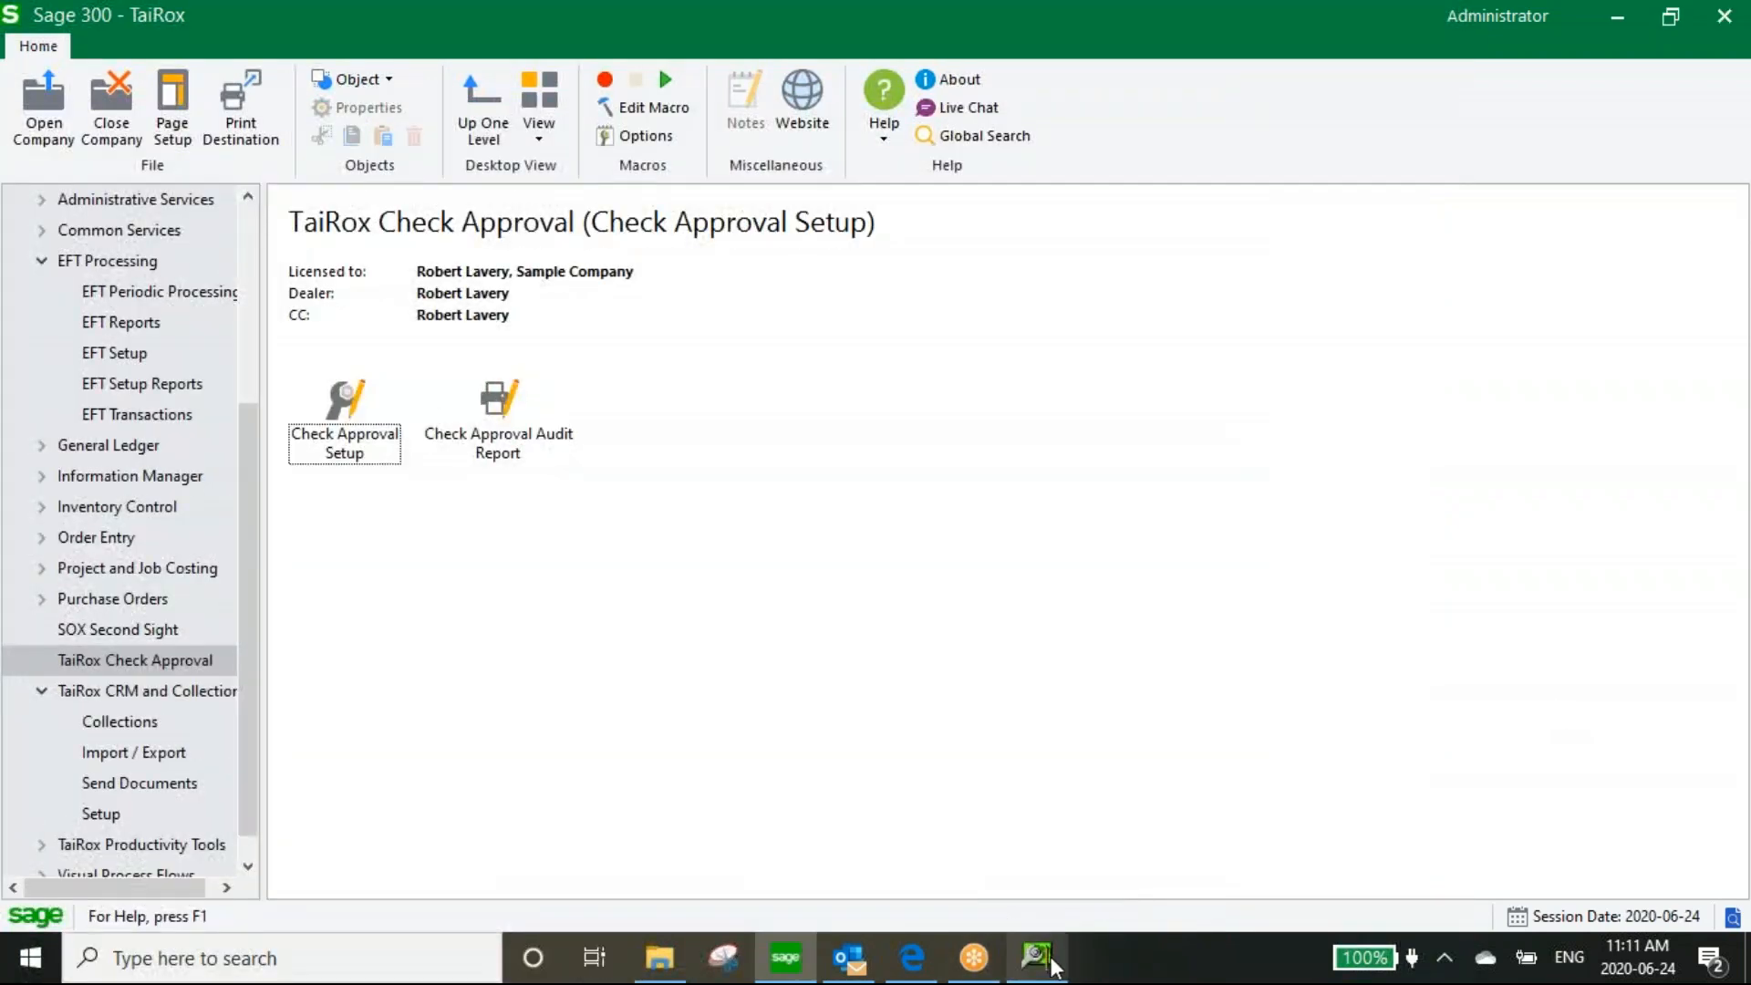
click(1037, 957)
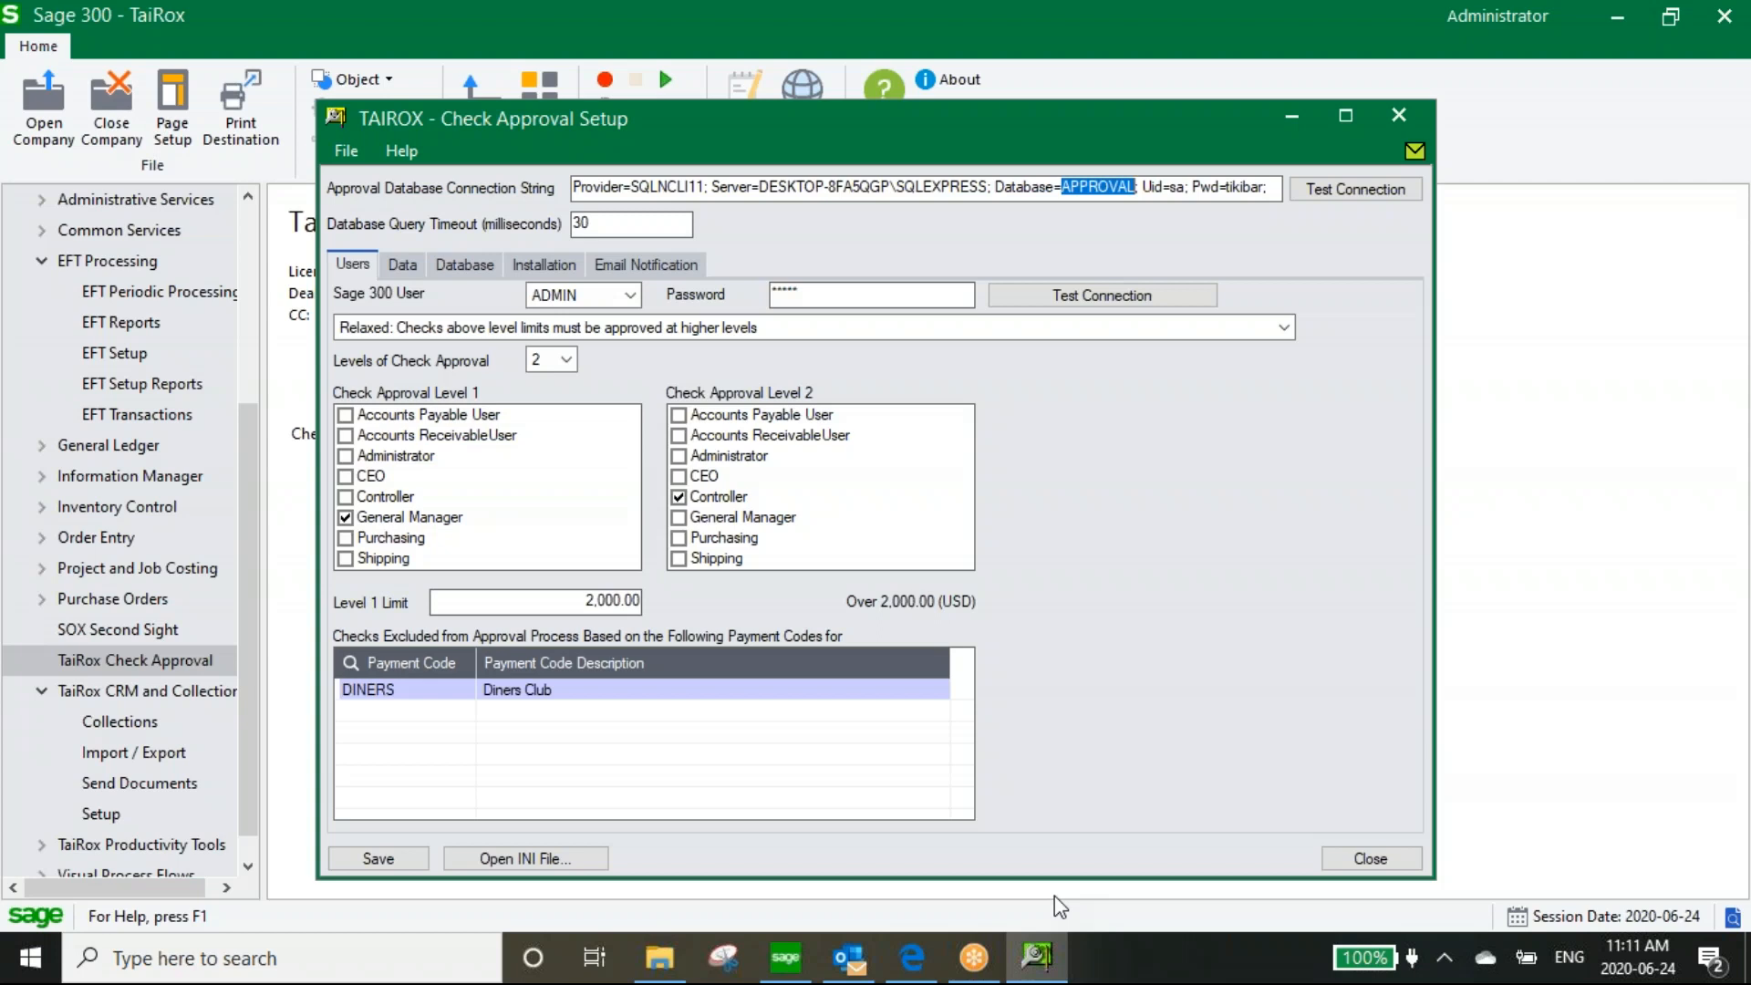
click(631, 296)
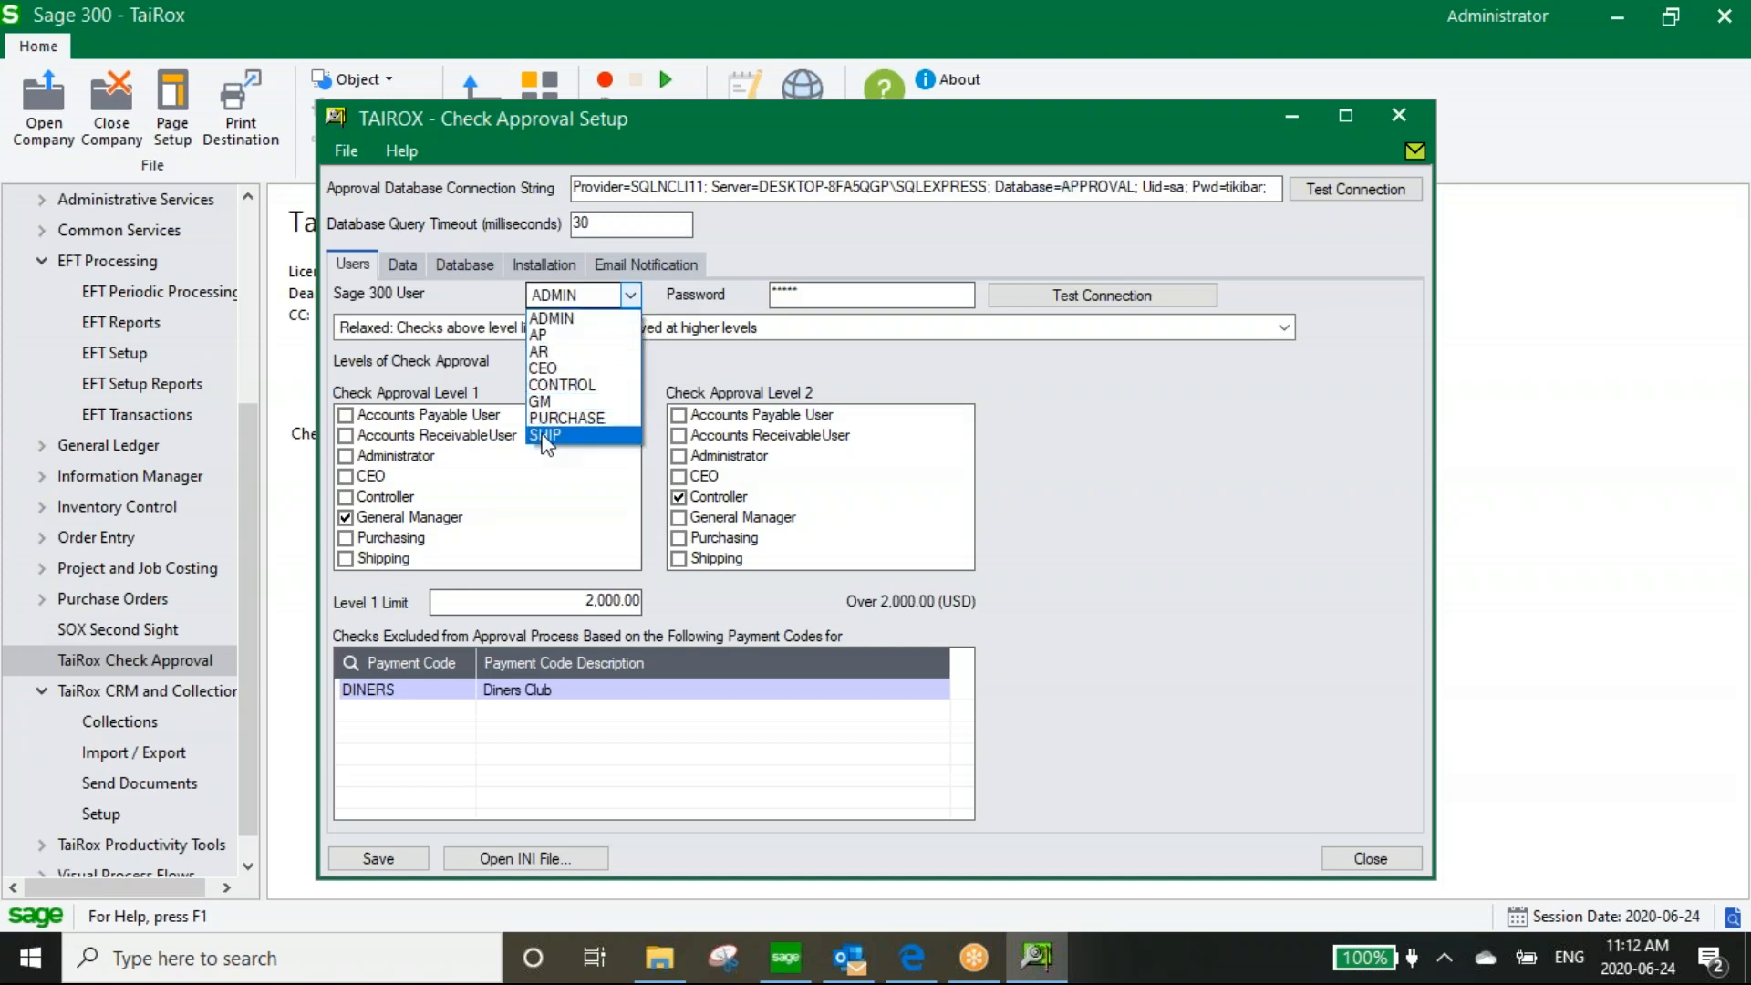
click(551, 319)
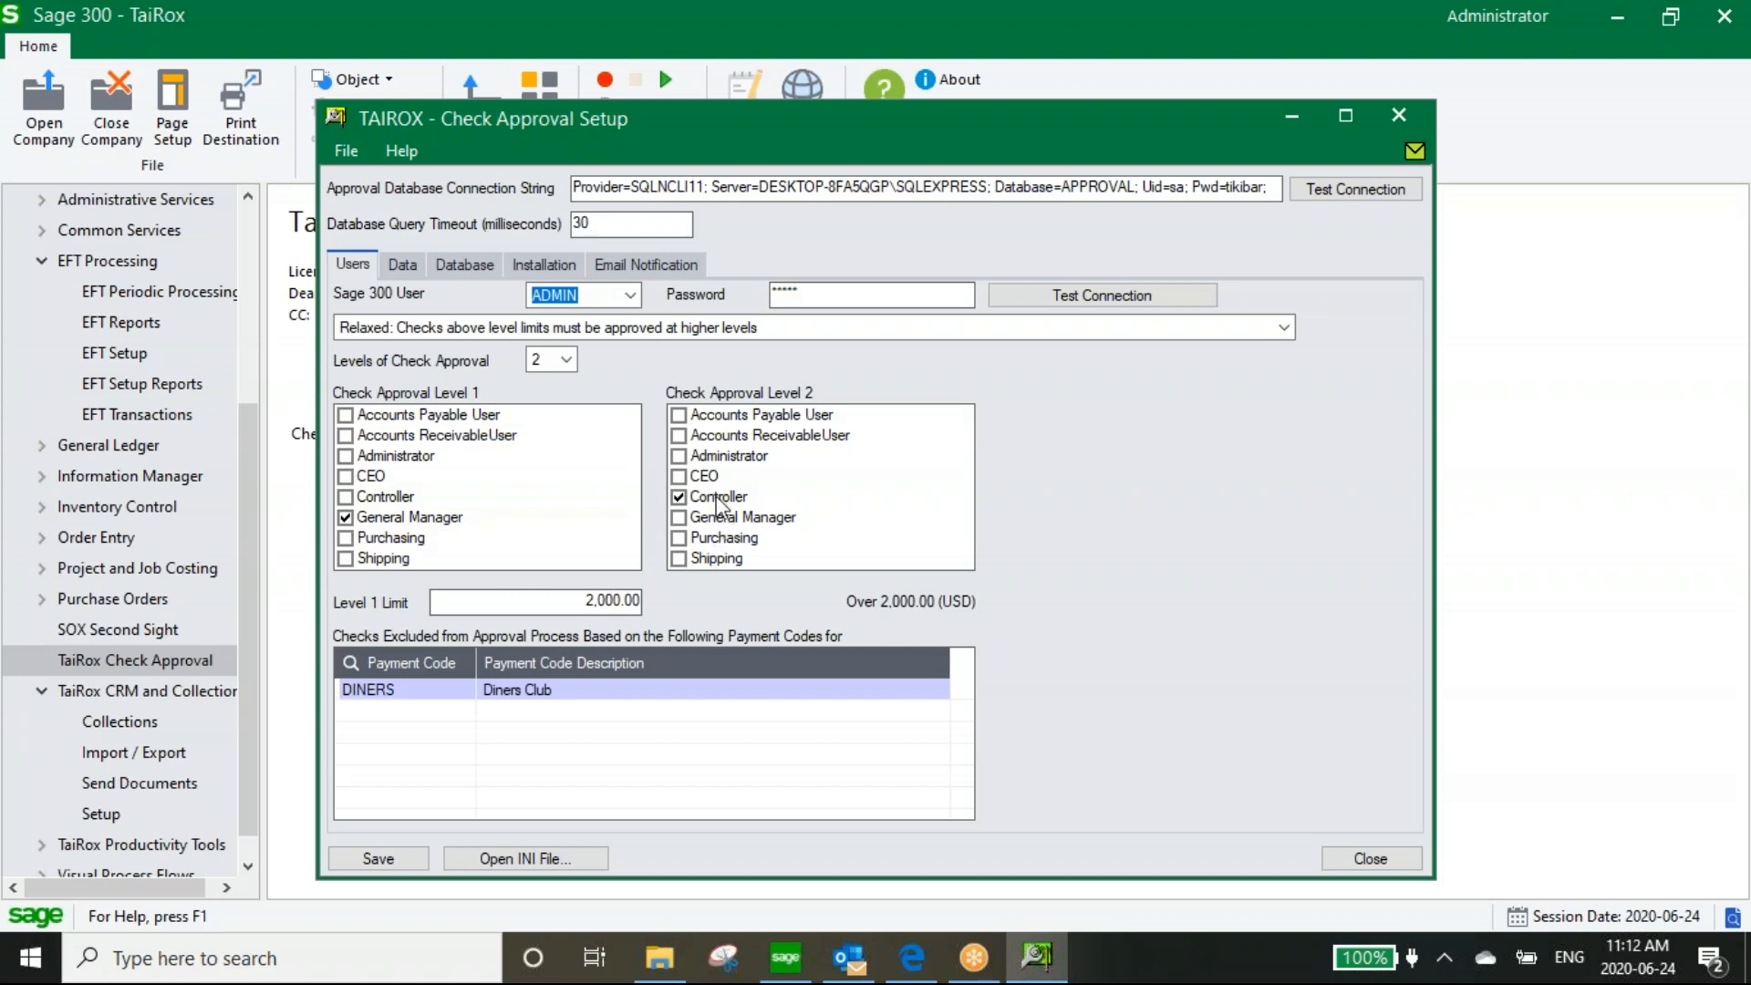
click(558, 360)
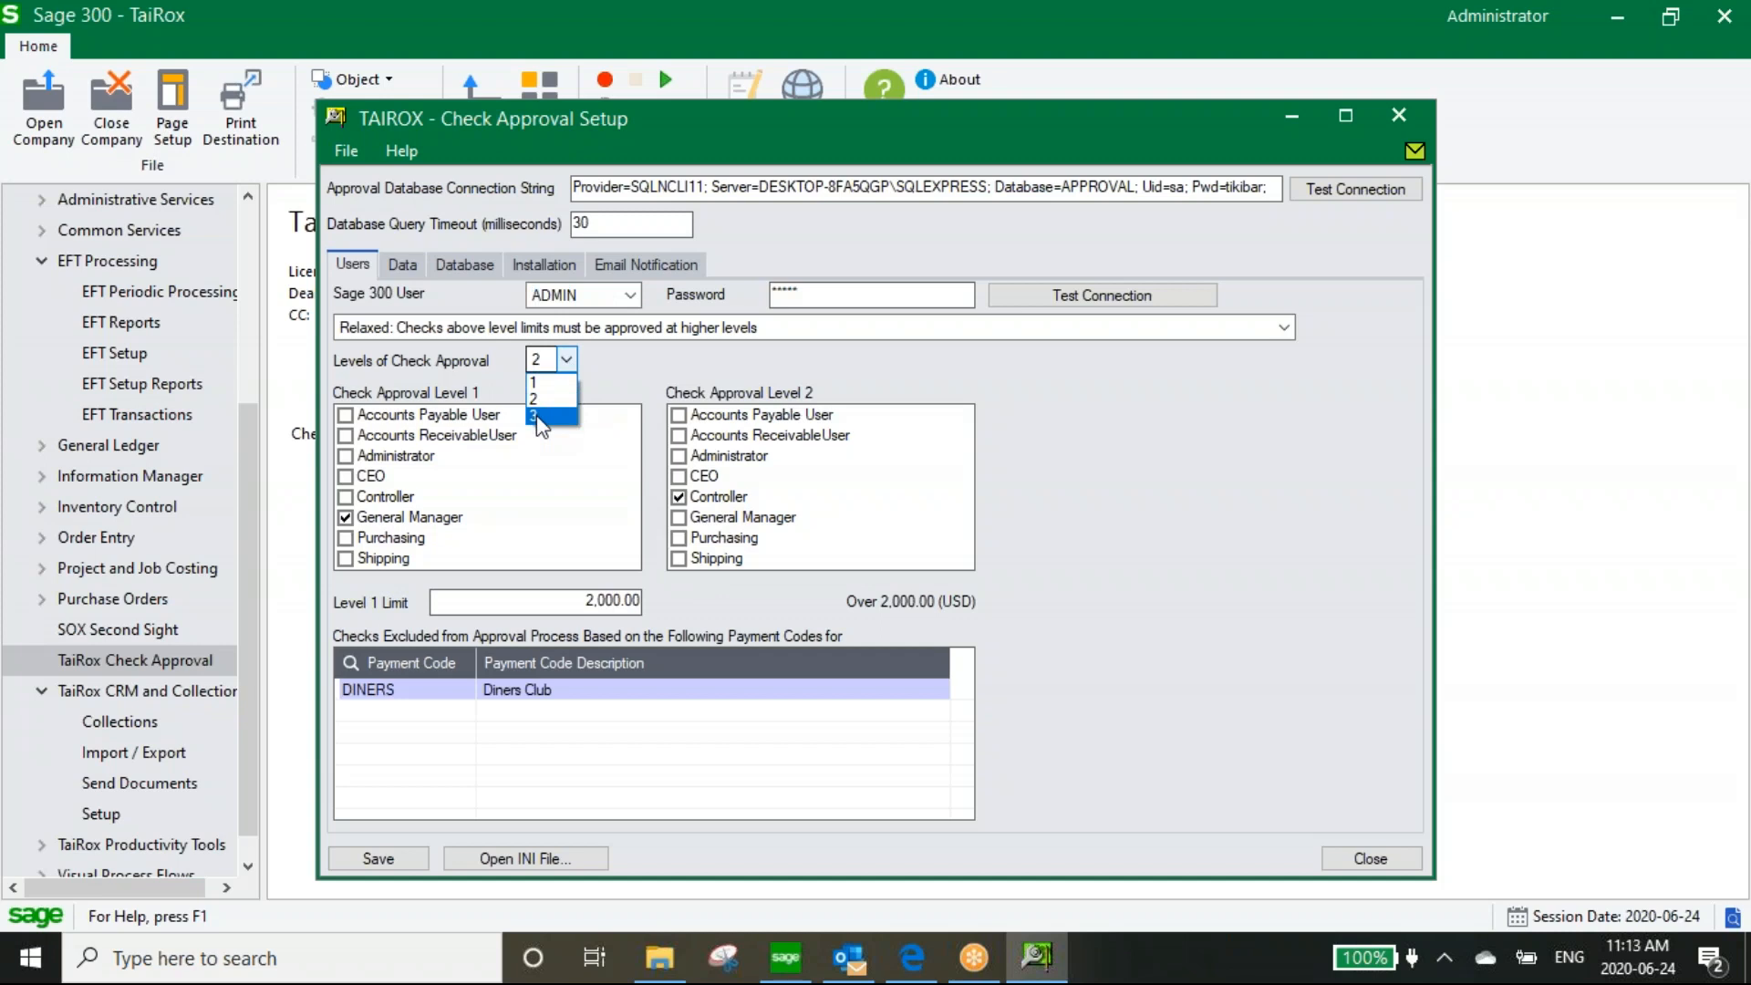
click(565, 361)
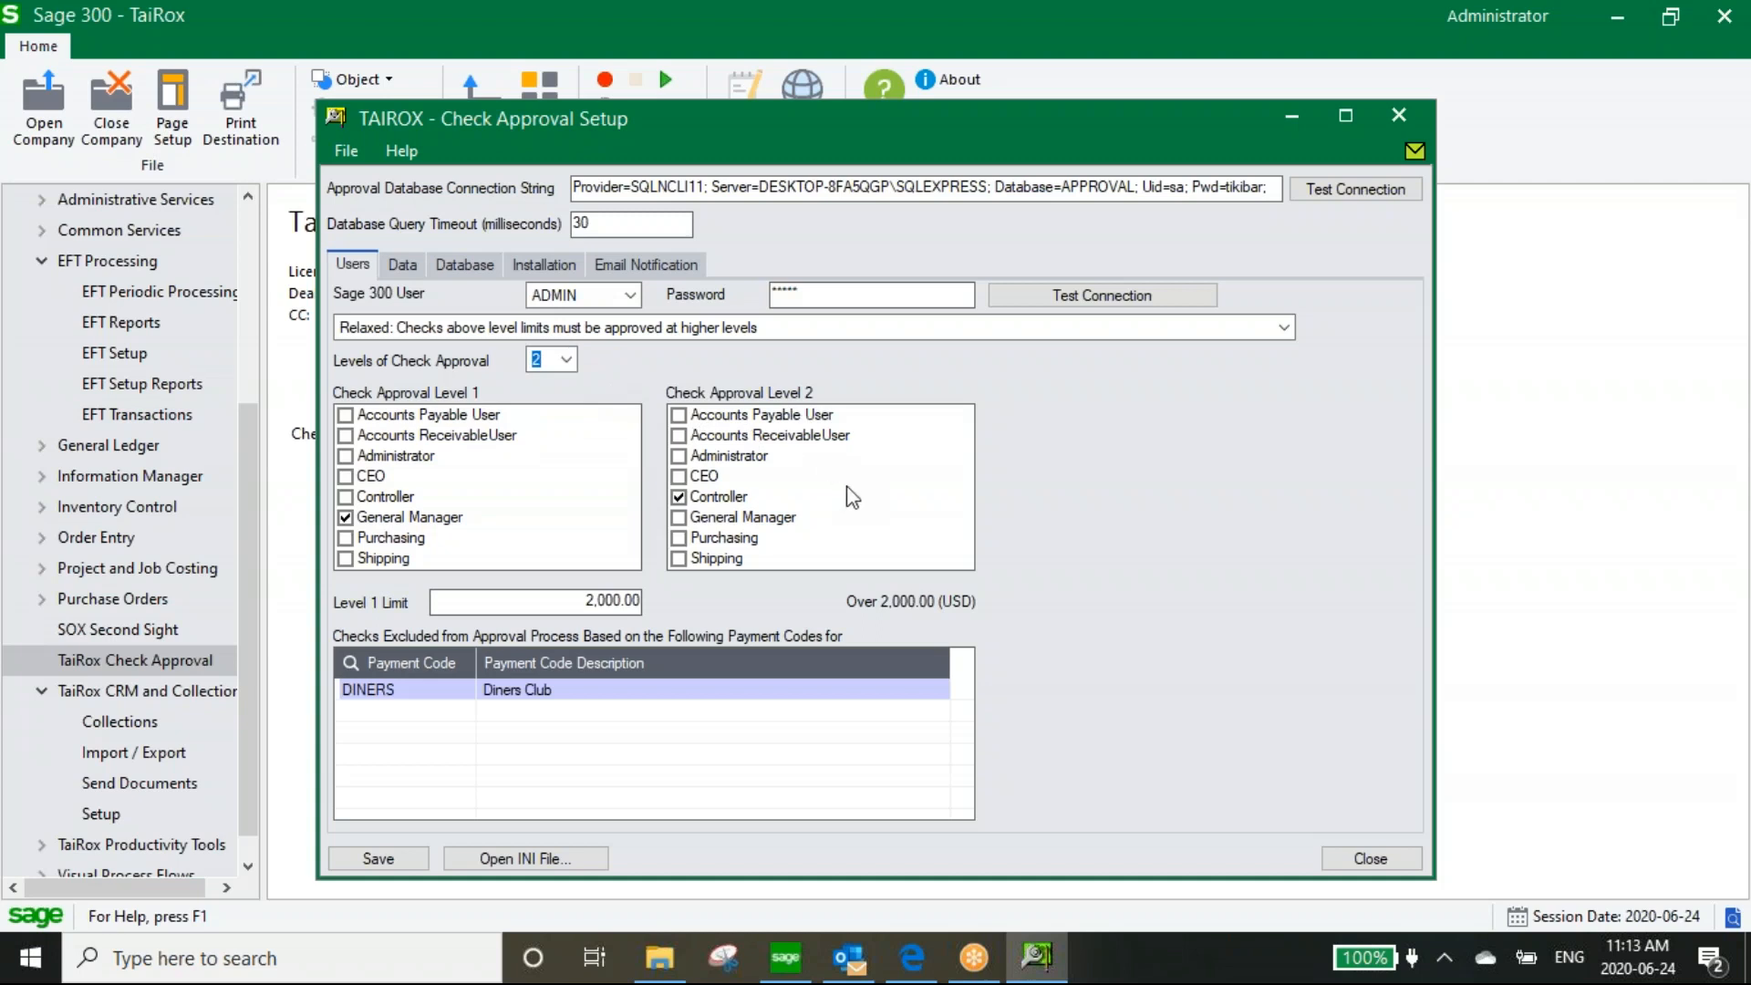
click(1285, 328)
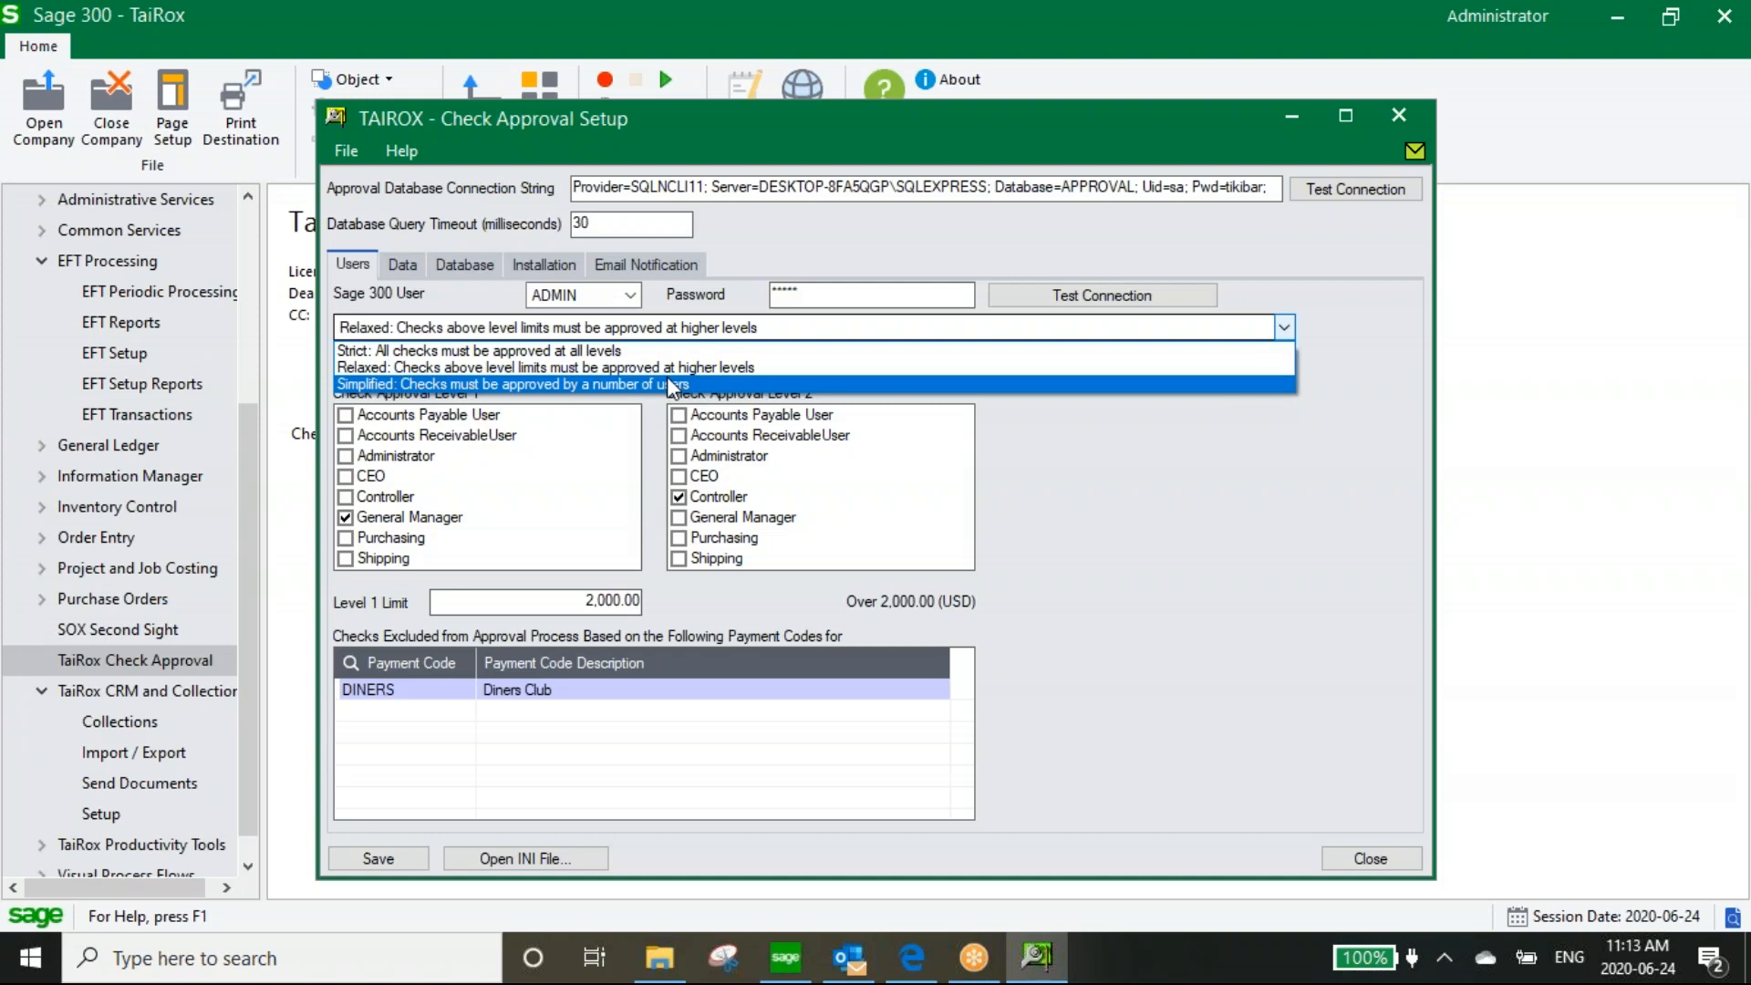
click(688, 330)
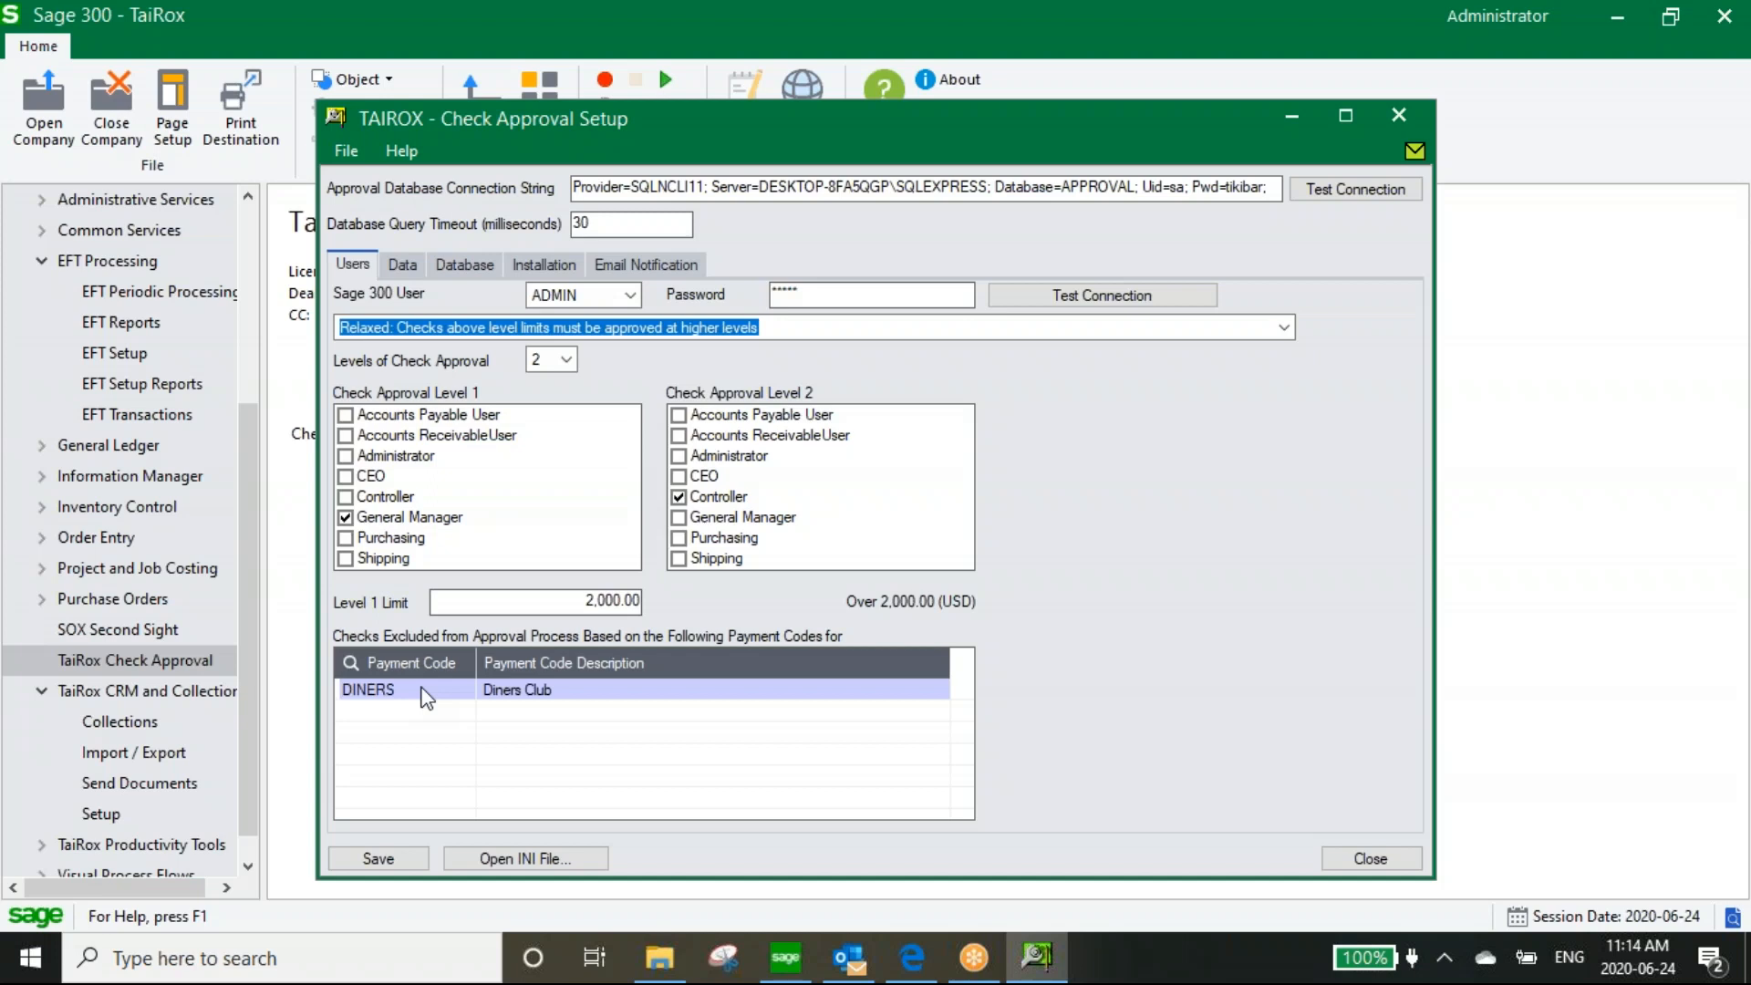
Load the stored check batches on the Data tab, then view the Installation settings (AP67A, status Approved)
click(410, 264)
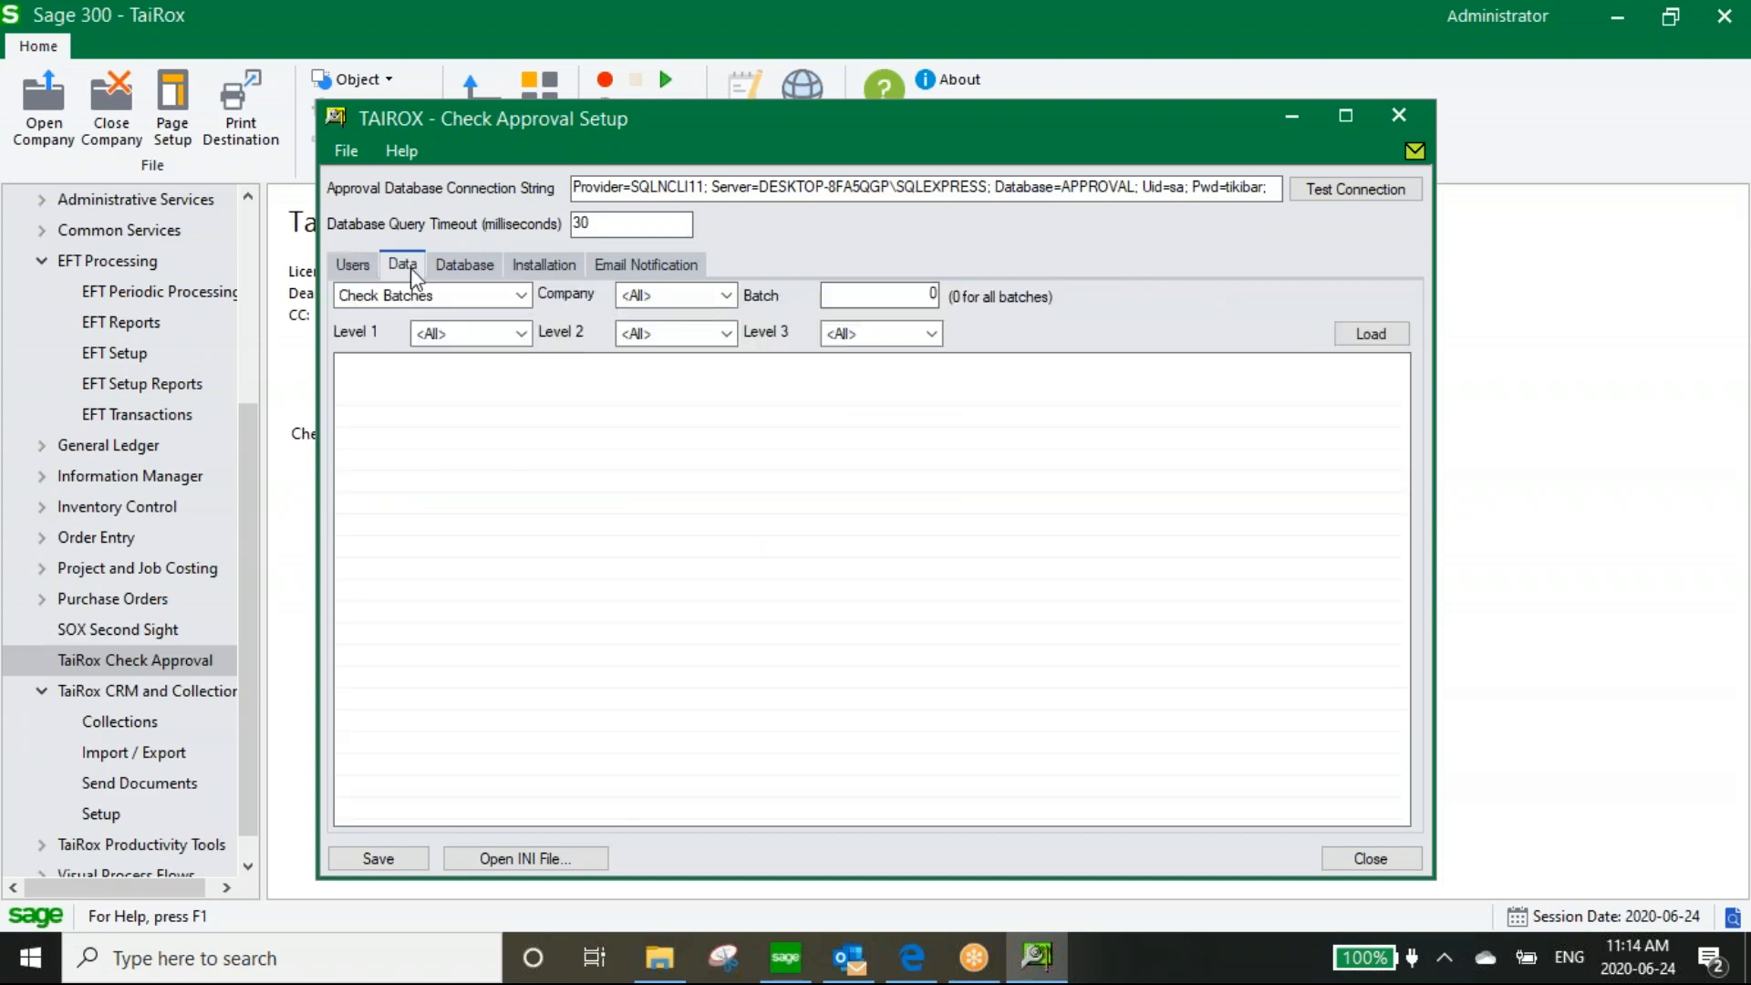
click(1357, 333)
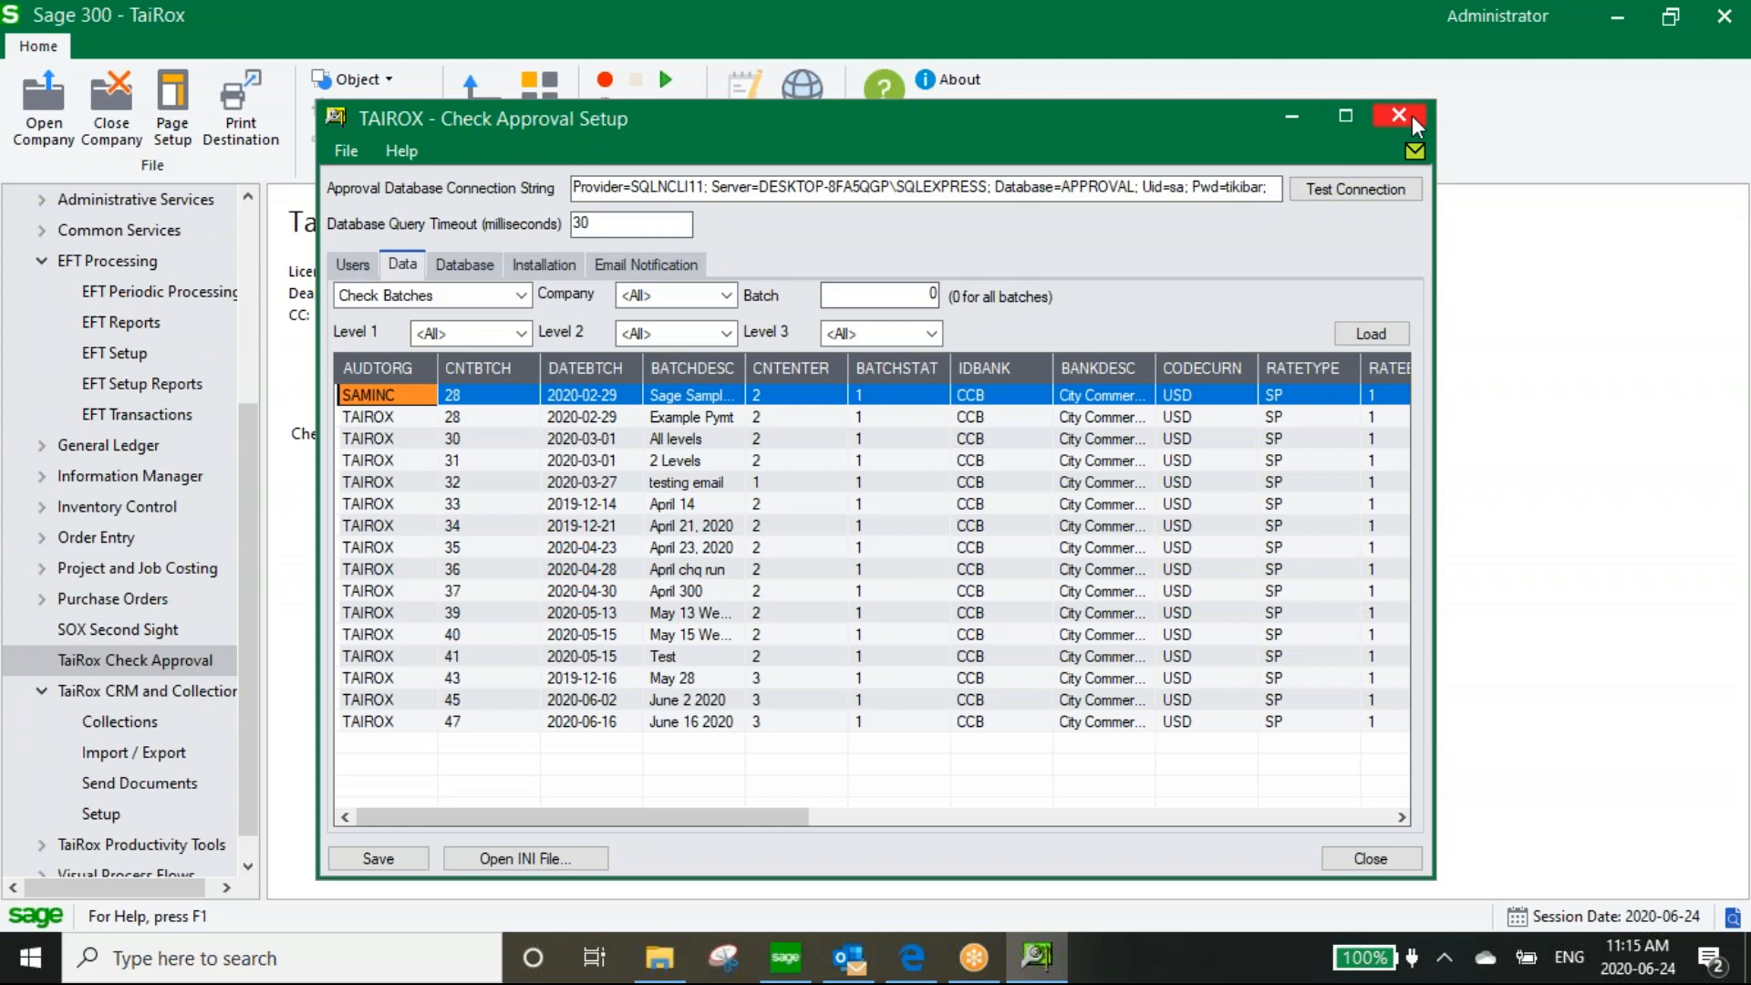
click(547, 266)
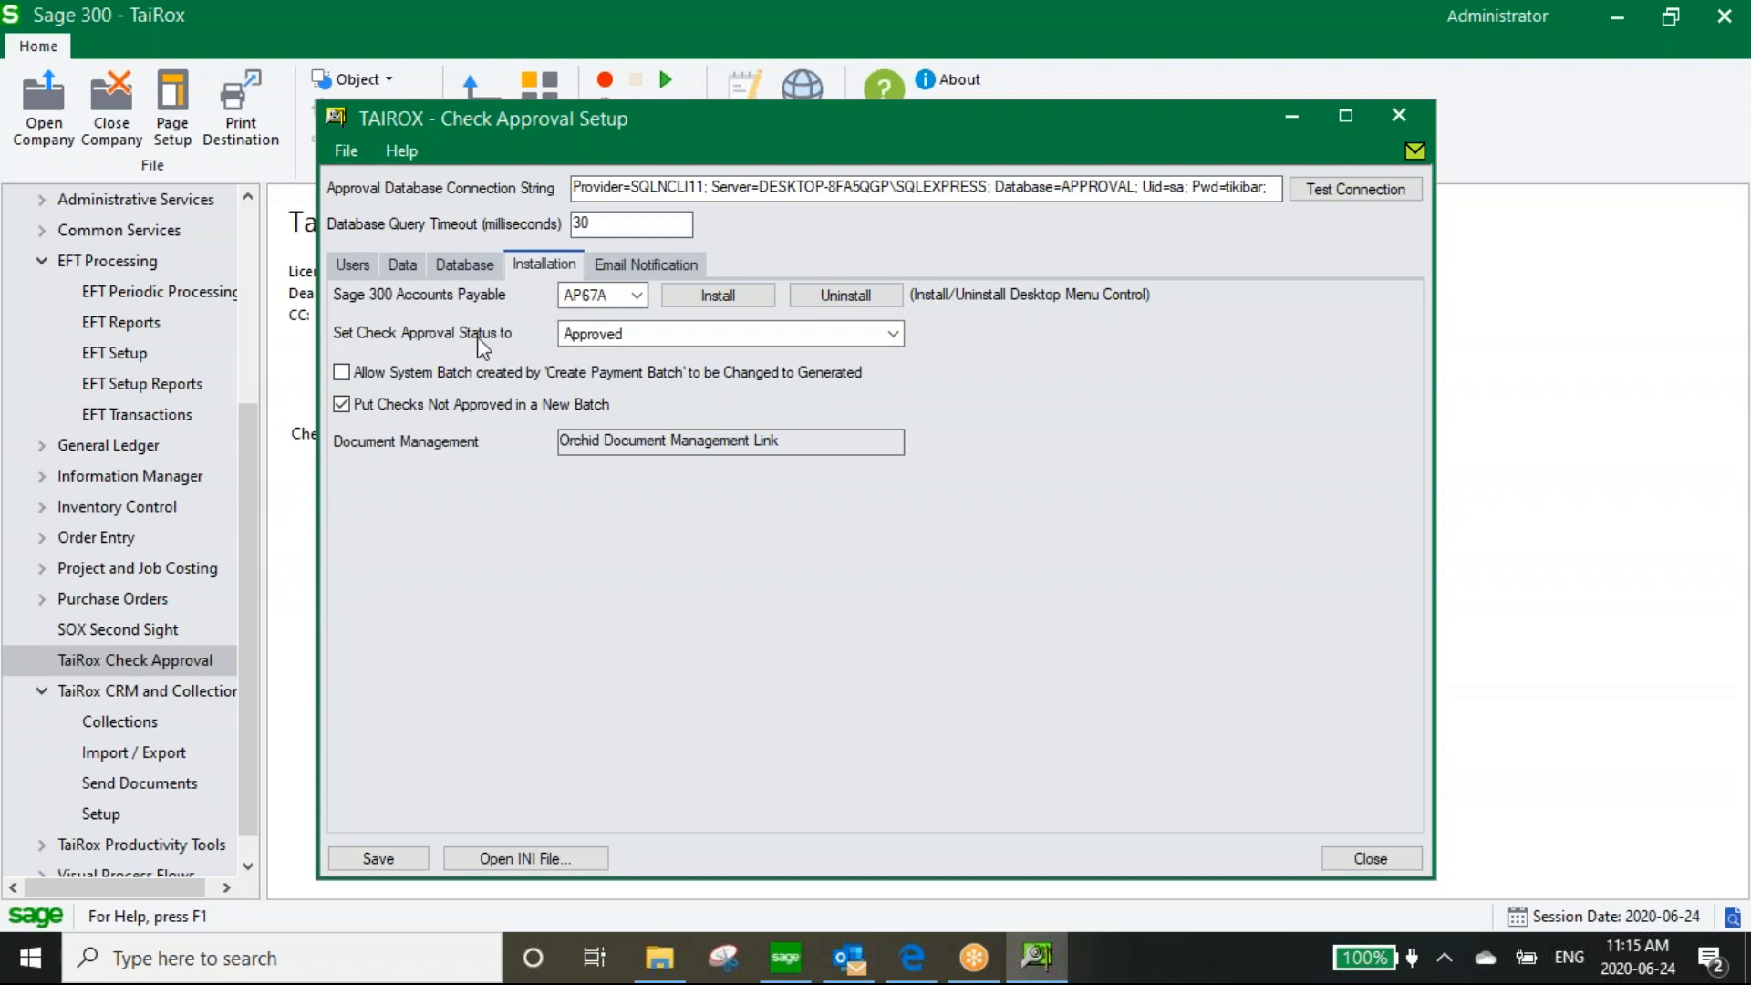
click(601, 339)
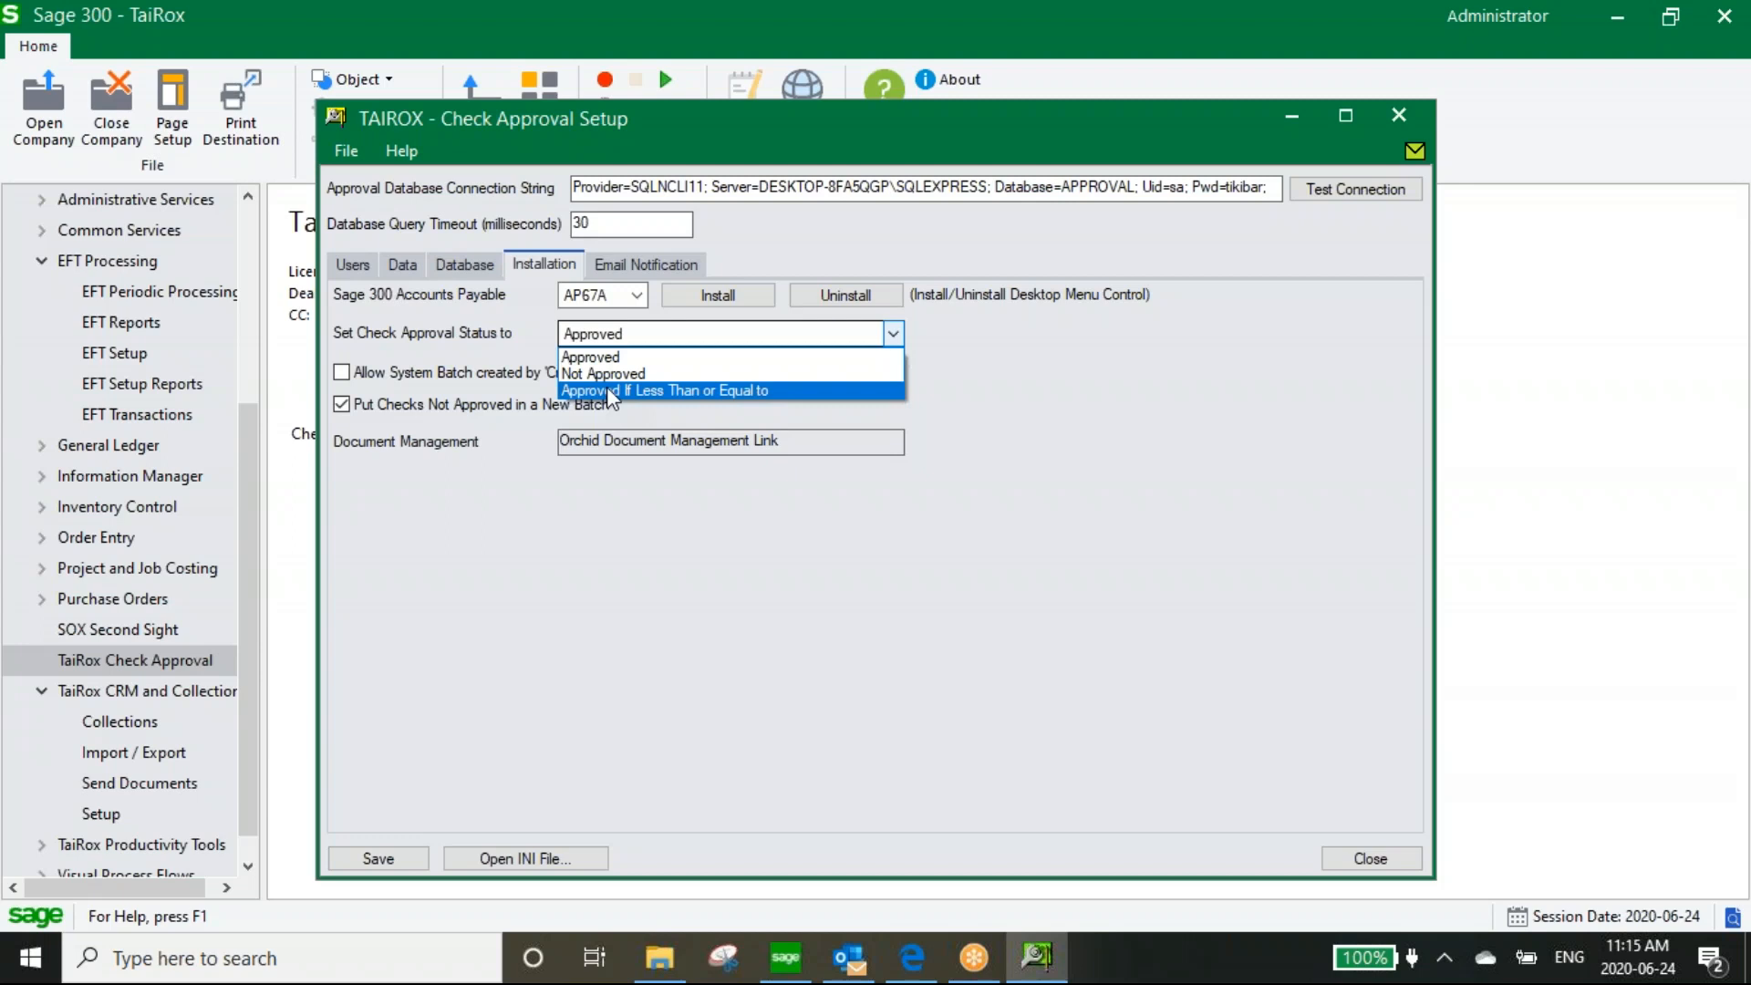
key(Up)
key(Up)
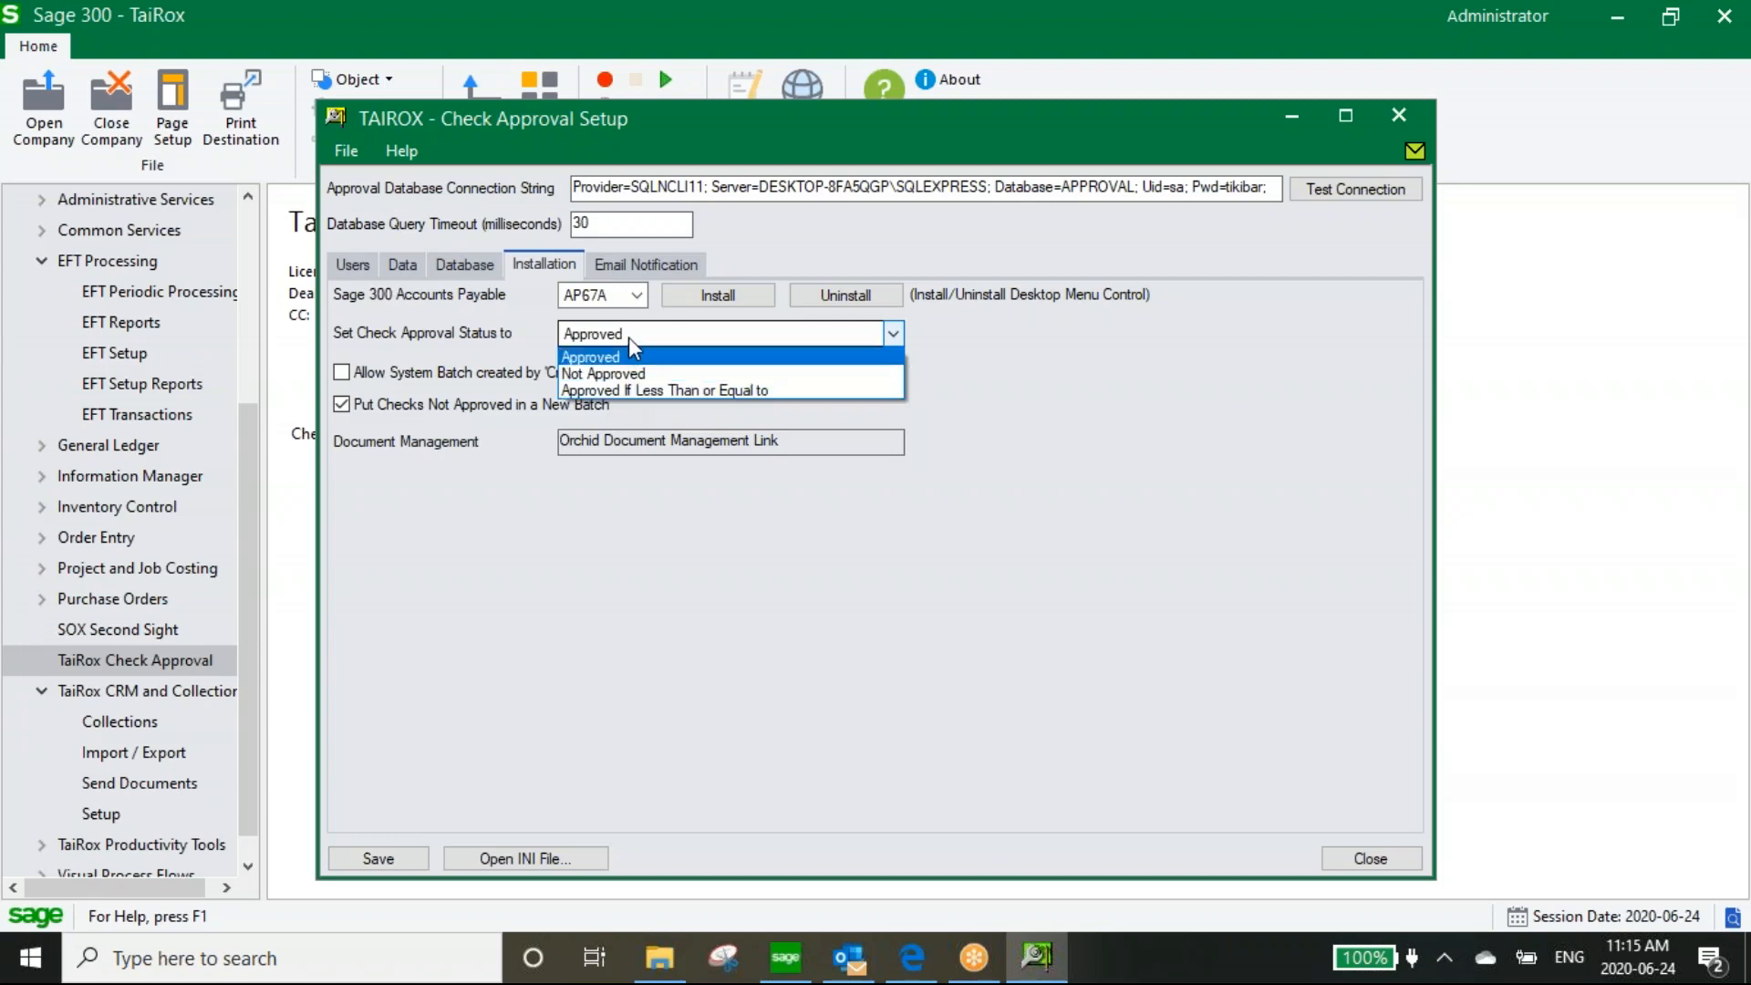
key(Return)
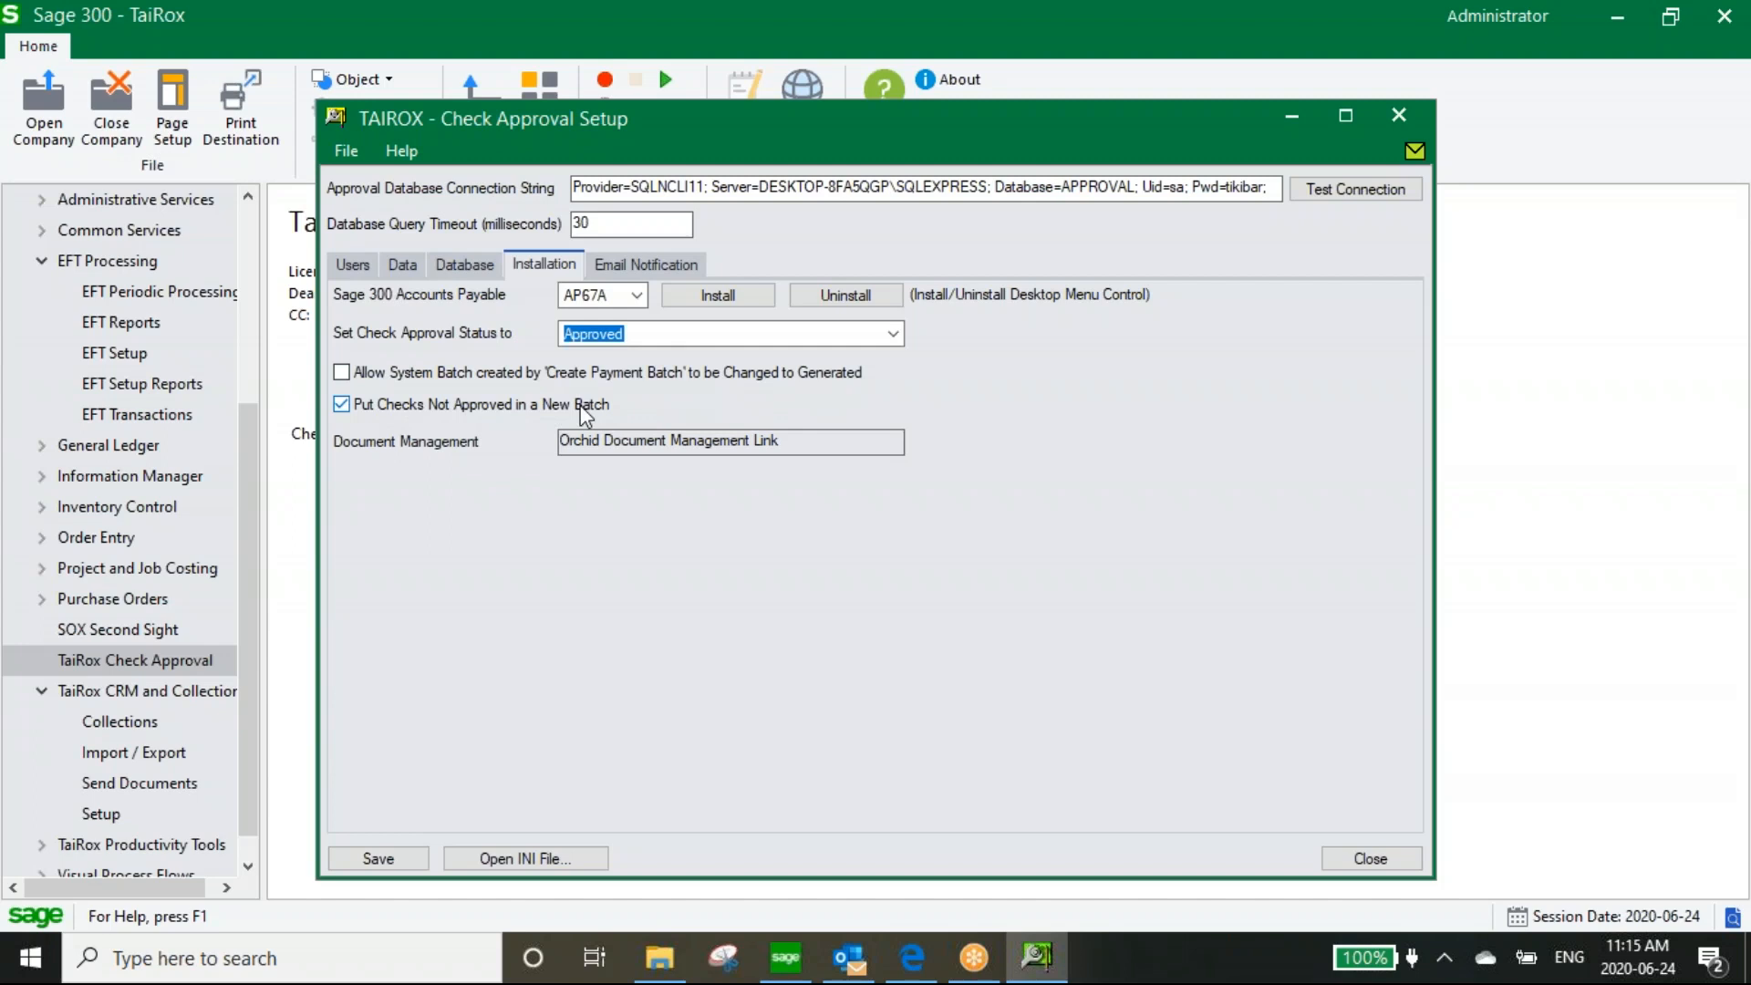
Show the Email Notification settings: enabled, smtp.gmail.com on port 587 with SSL
click(645, 270)
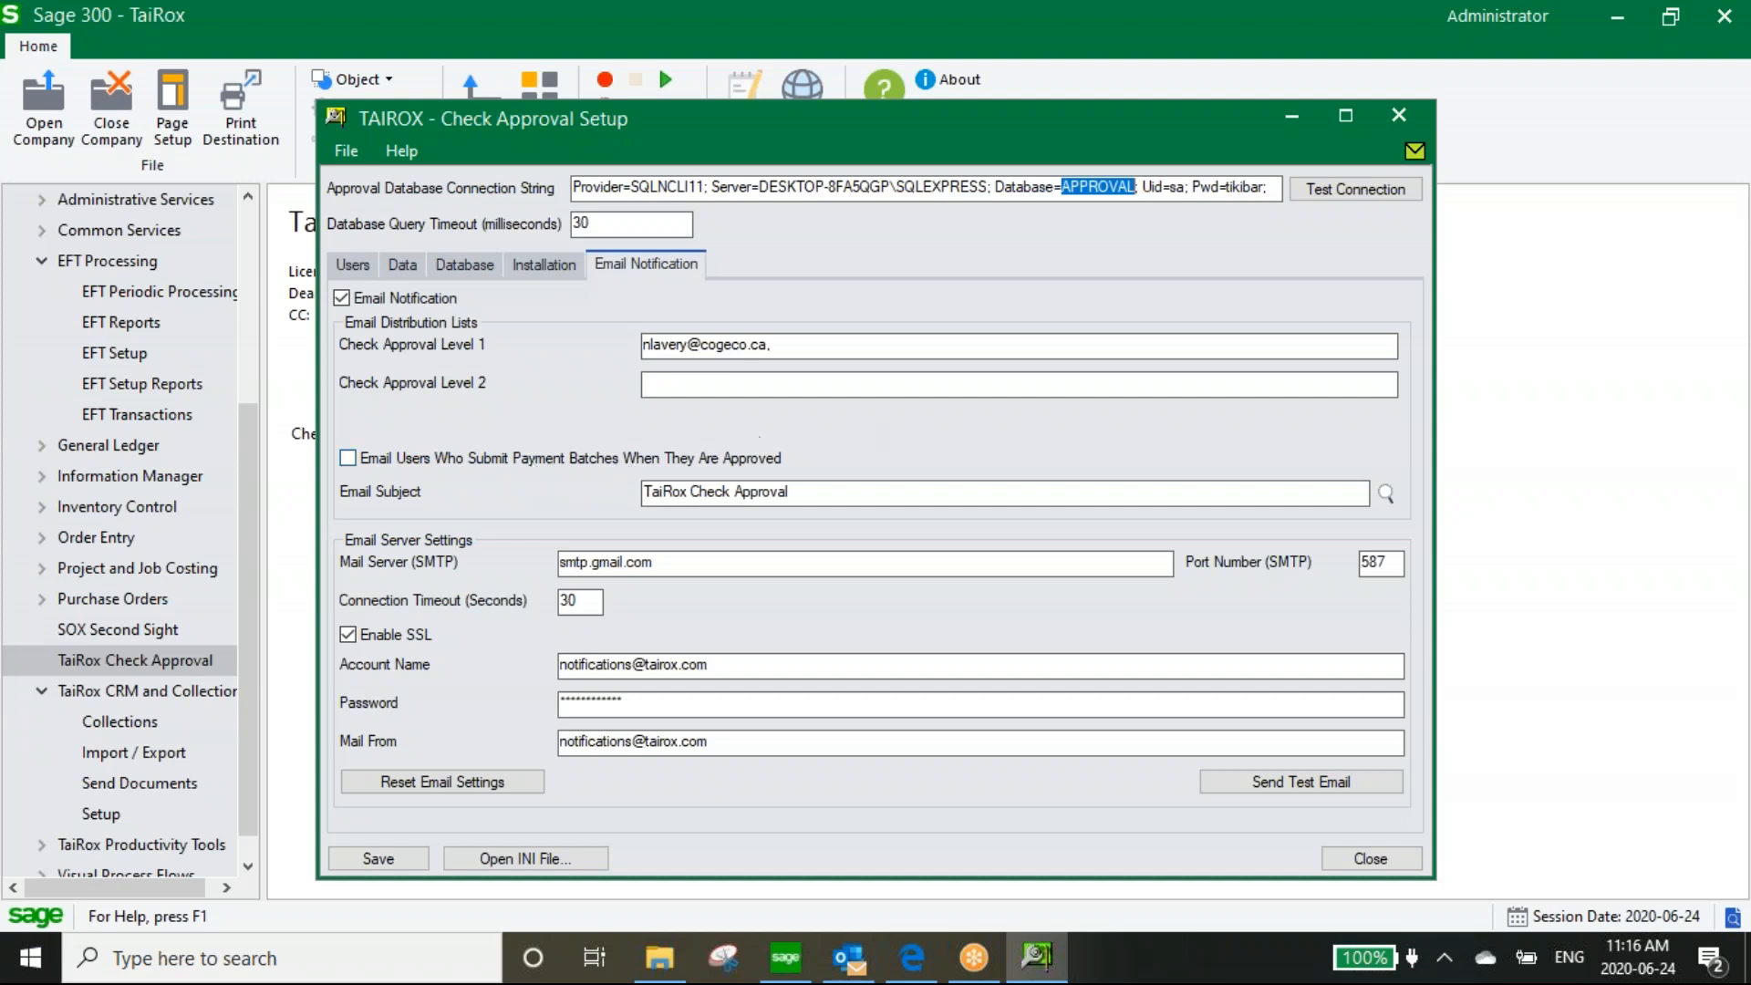
Close Check Approval Setup, open the A/P Extended Payment Batch List, and start new payment batch 49
click(1396, 118)
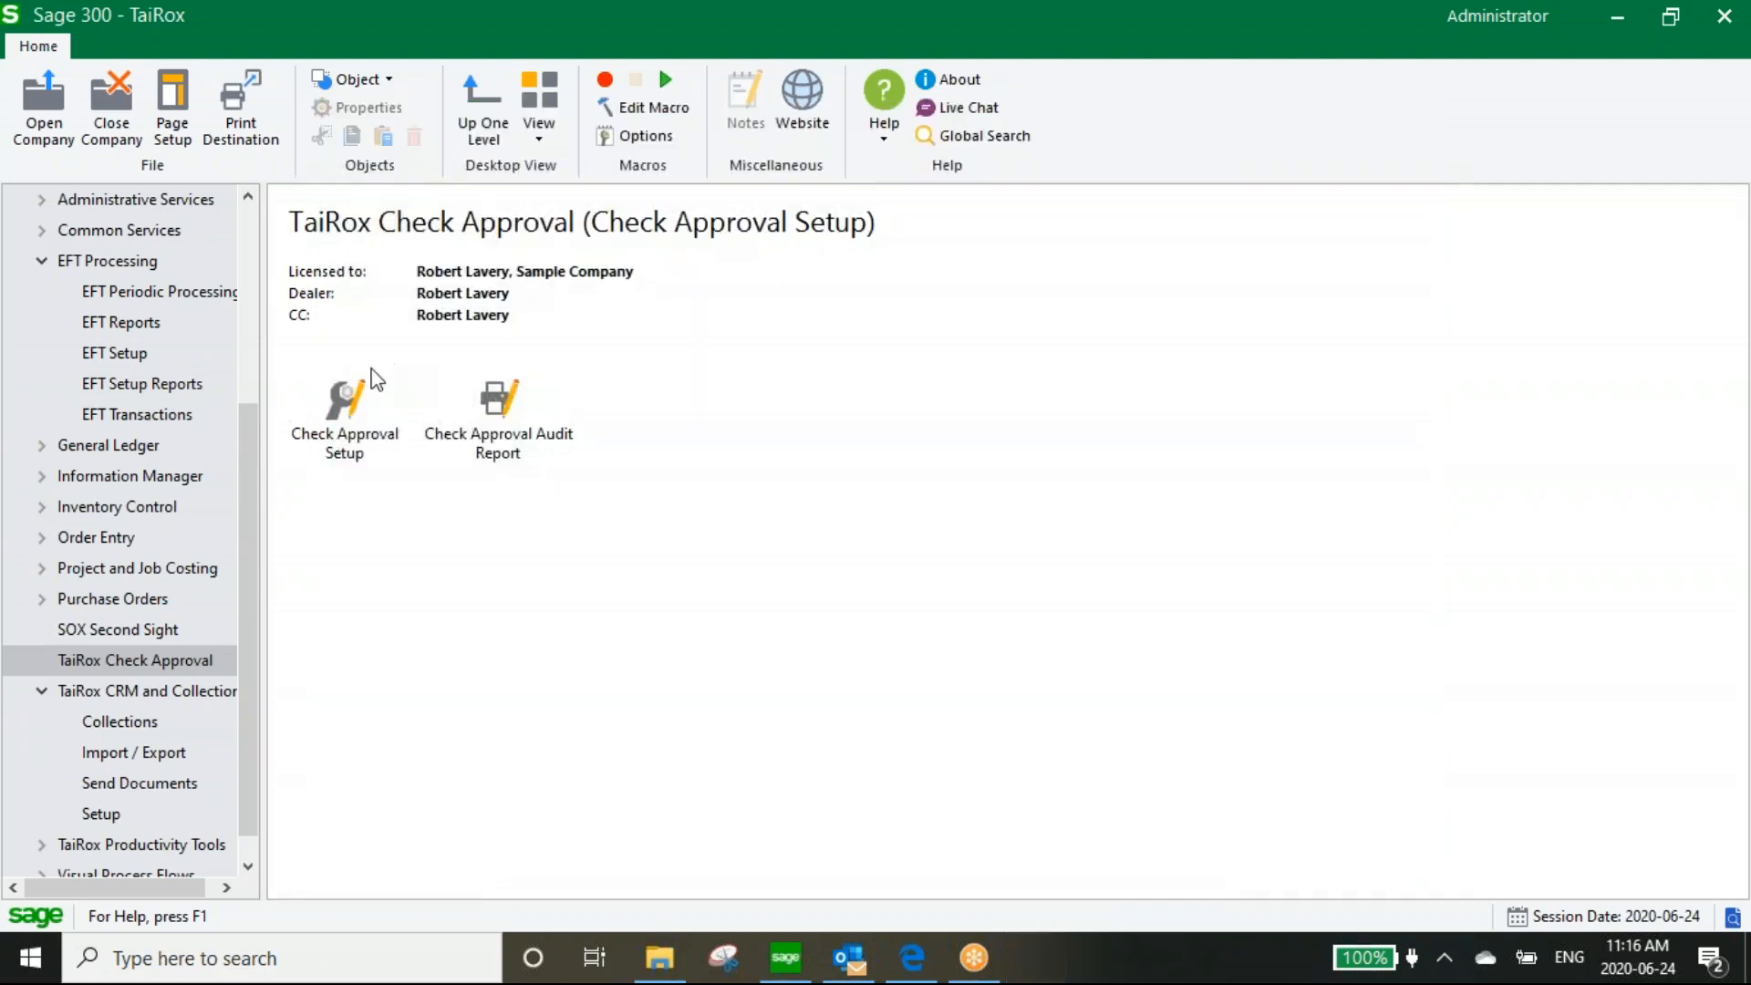
drag(246, 441, 237, 256)
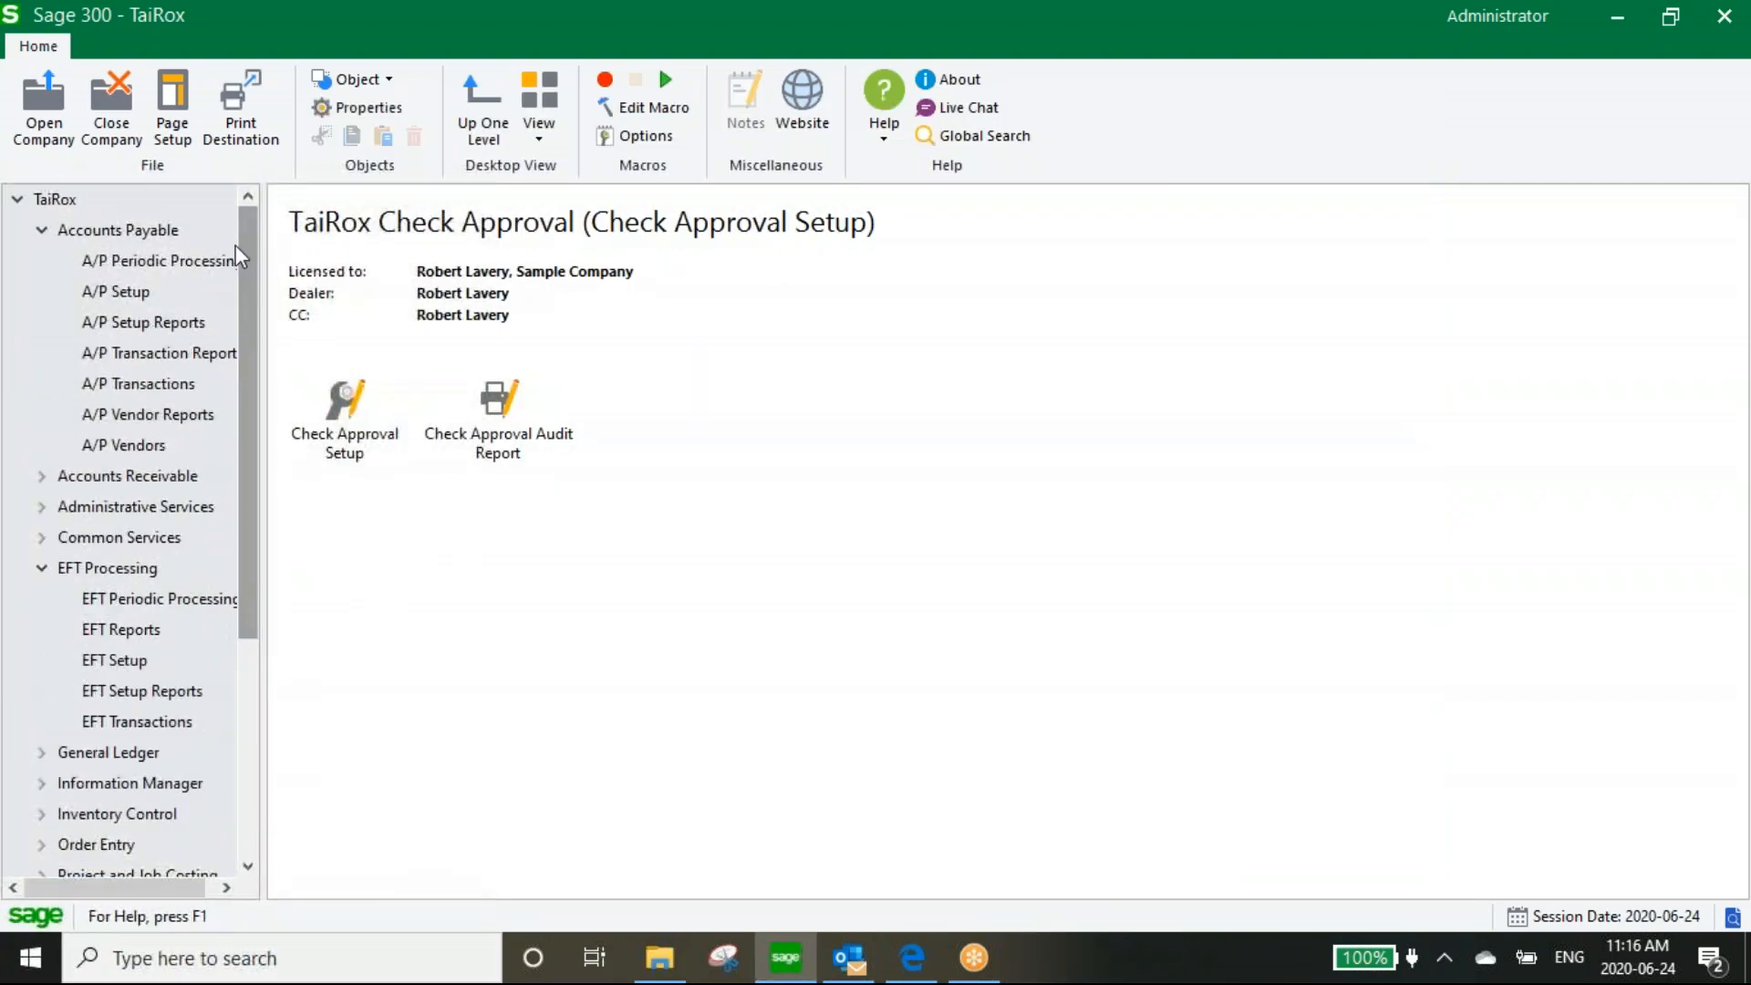
click(144, 383)
double_click(1568, 428)
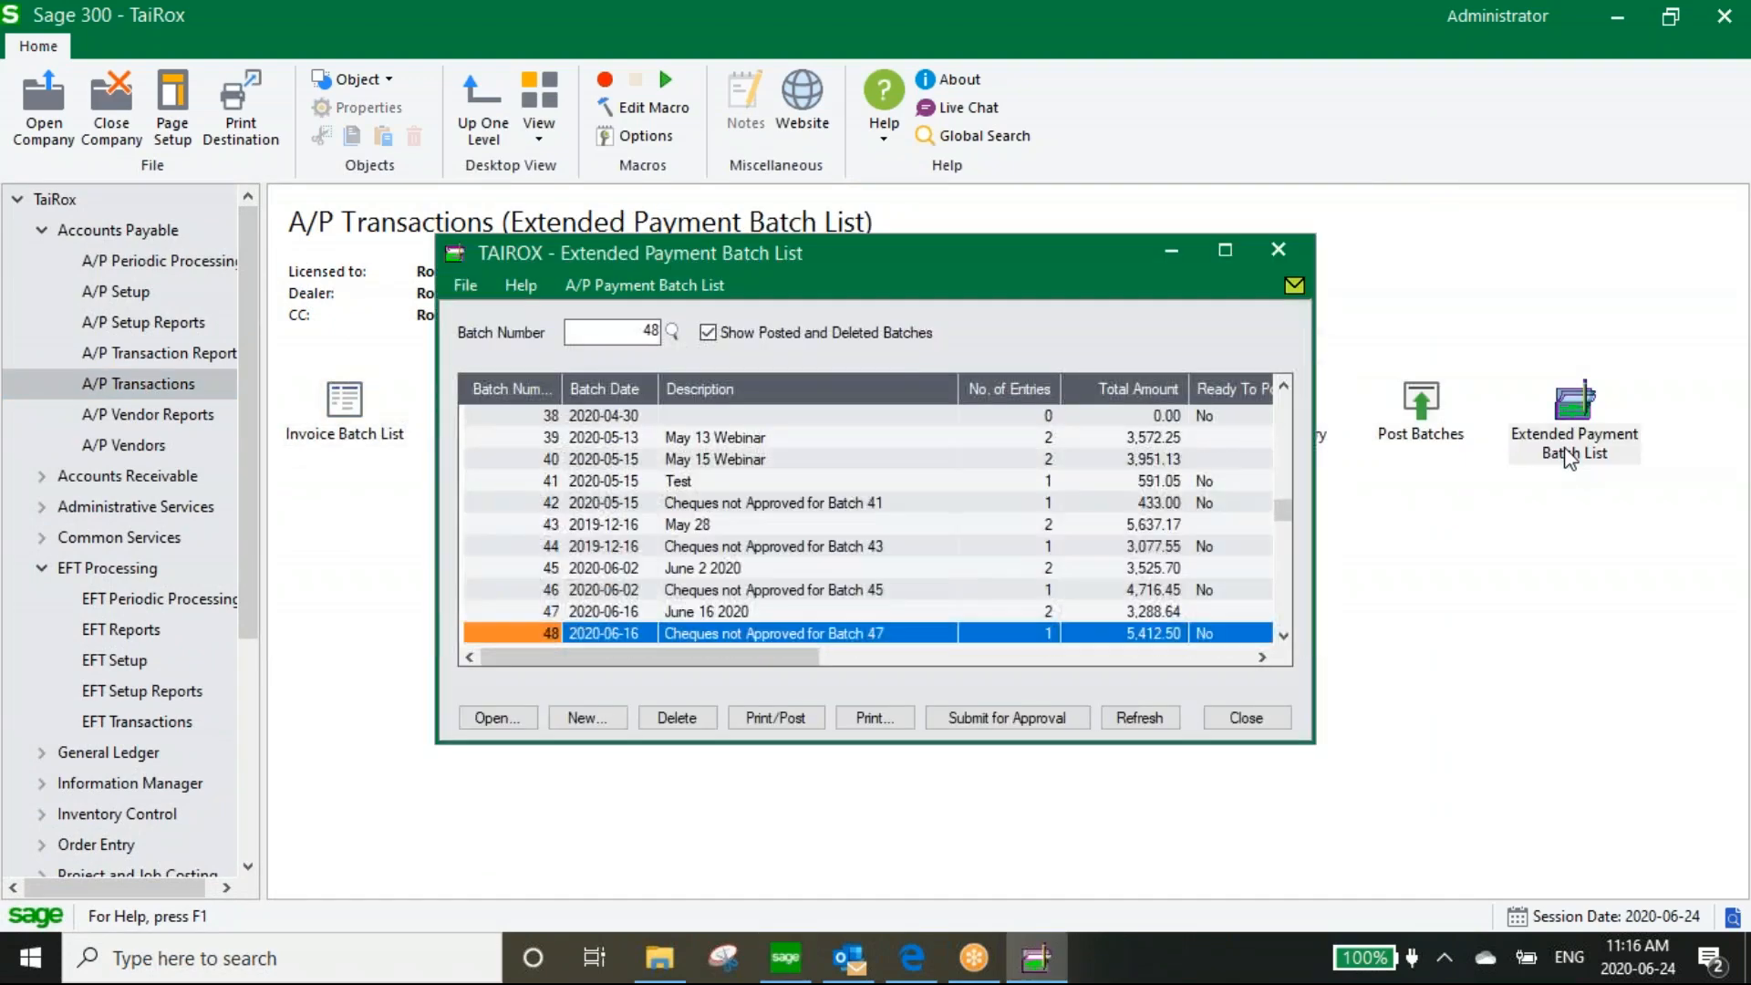
drag(813, 261, 676, 238)
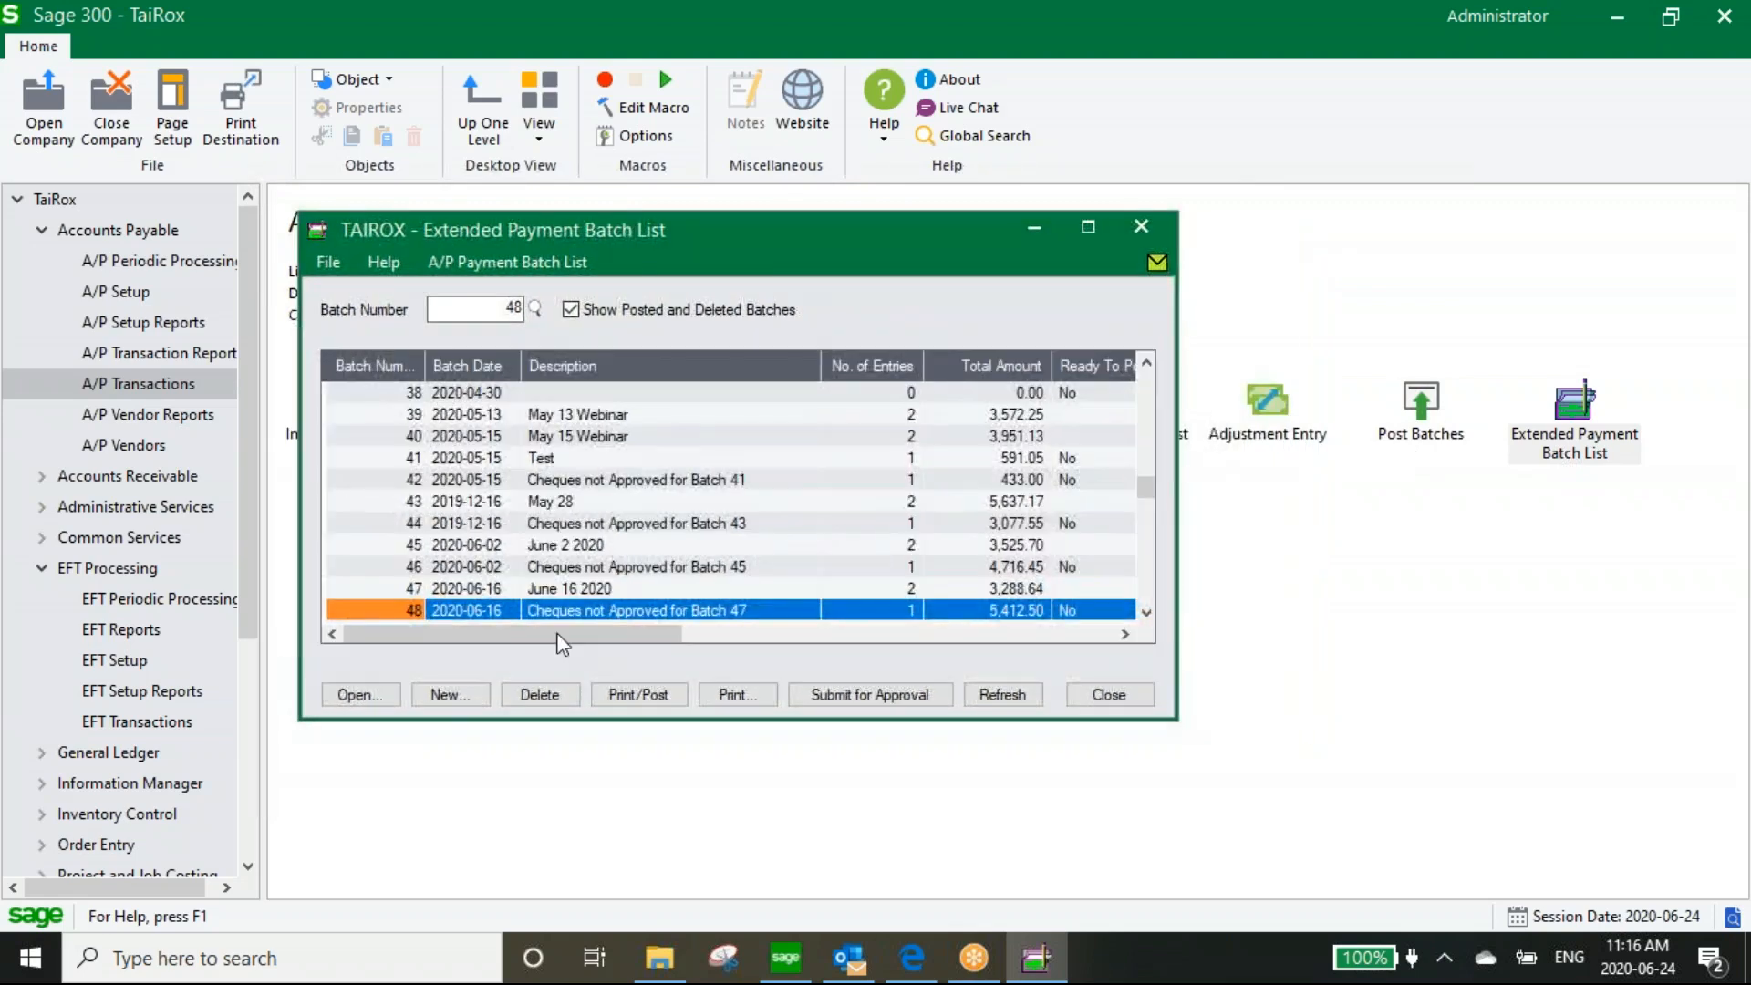
click(448, 699)
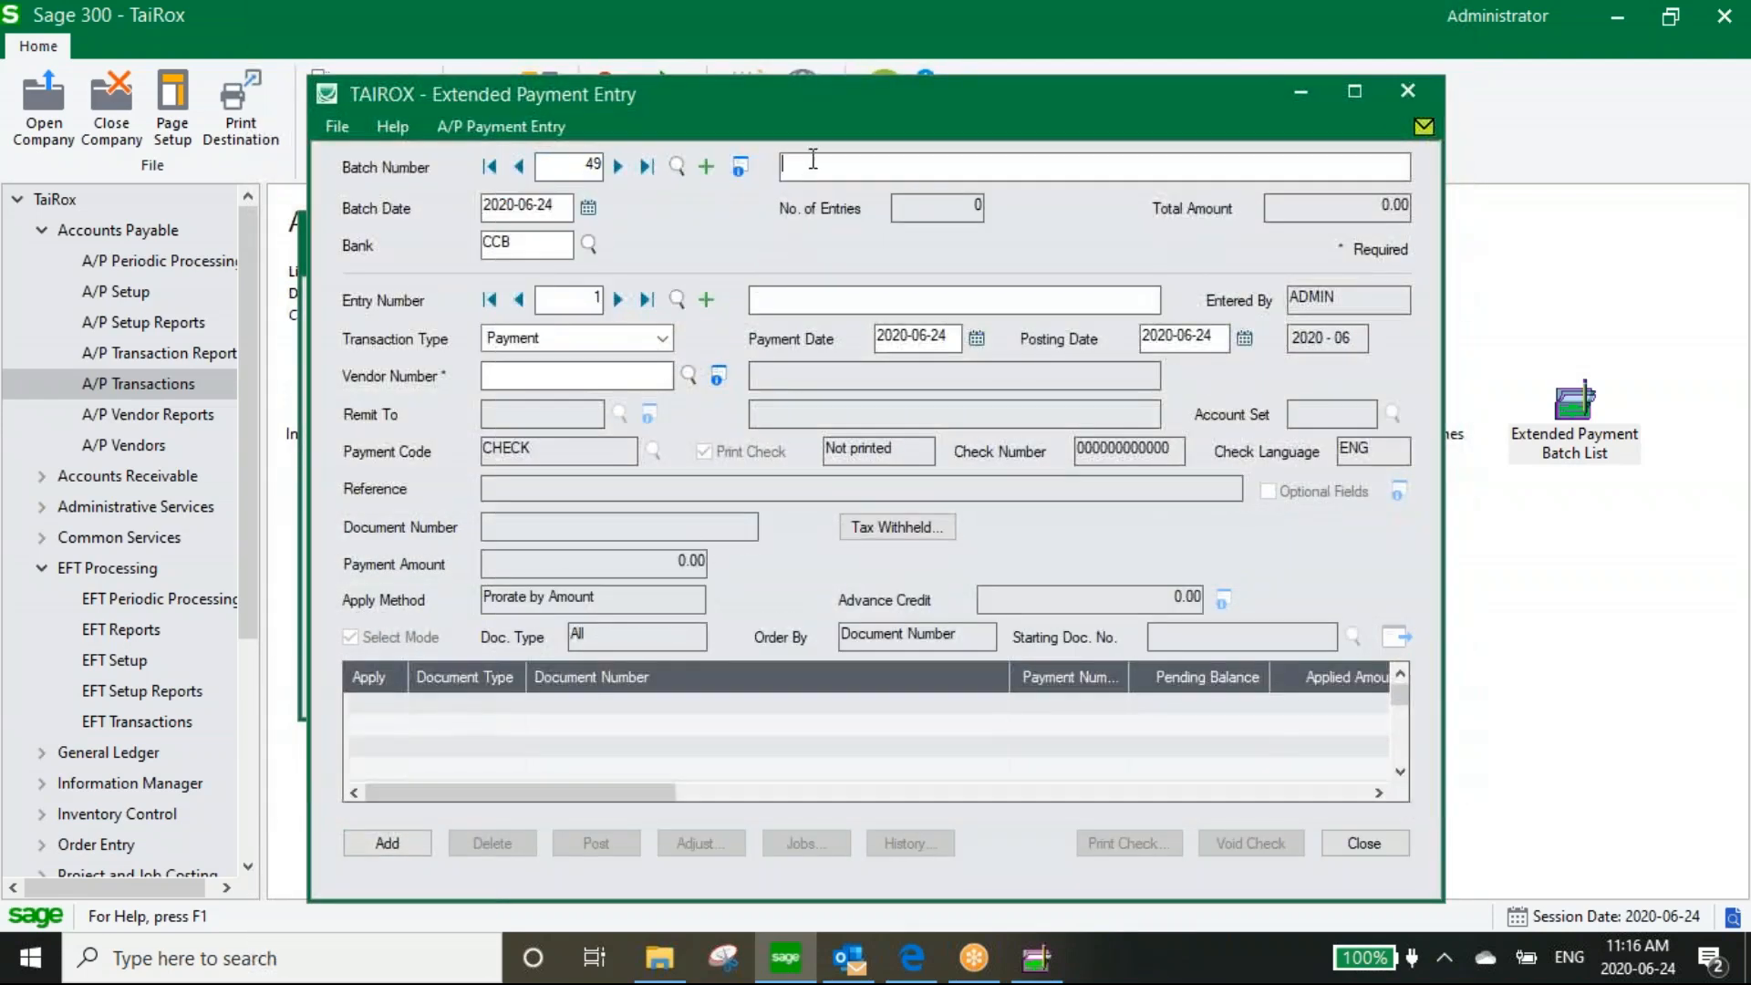
Describe the batch as 'IWI' and the first payment entry as 'Entry 1'
text(IWI)
key(Tab)
click(812, 295)
text(Entry )
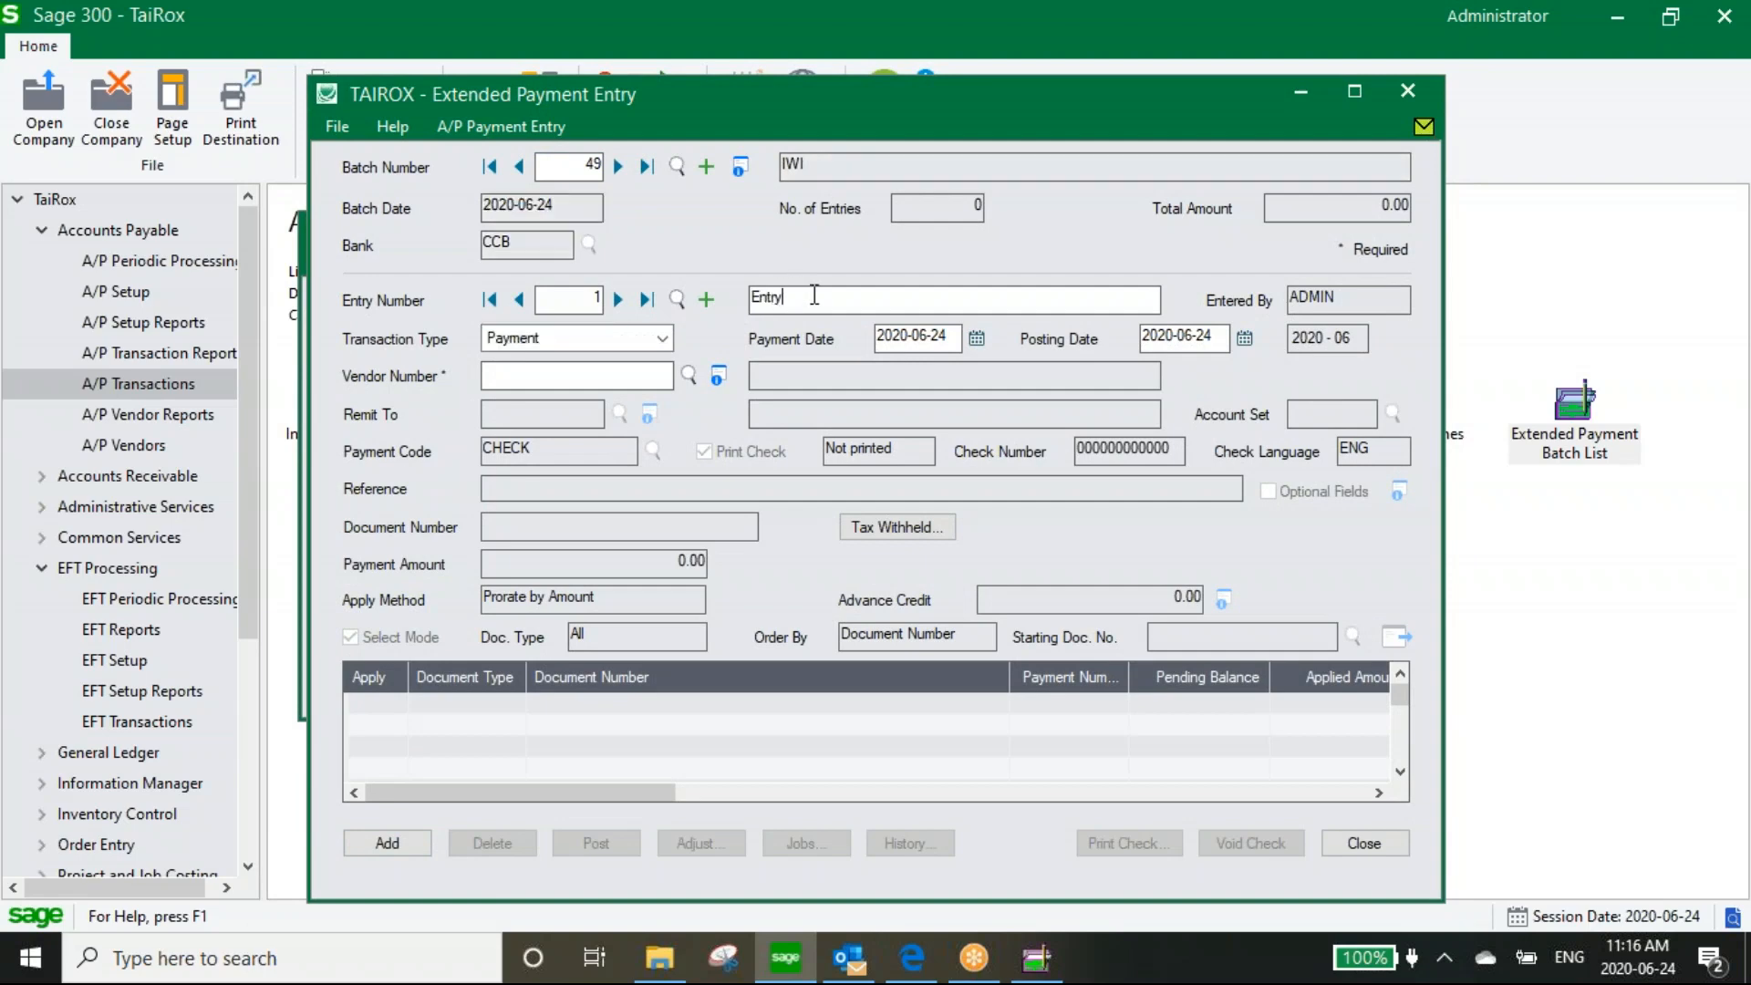
text(1)
drag(799, 297, 748, 298)
right_click(757, 296)
click(486, 377)
drag(762, 95, 662, 105)
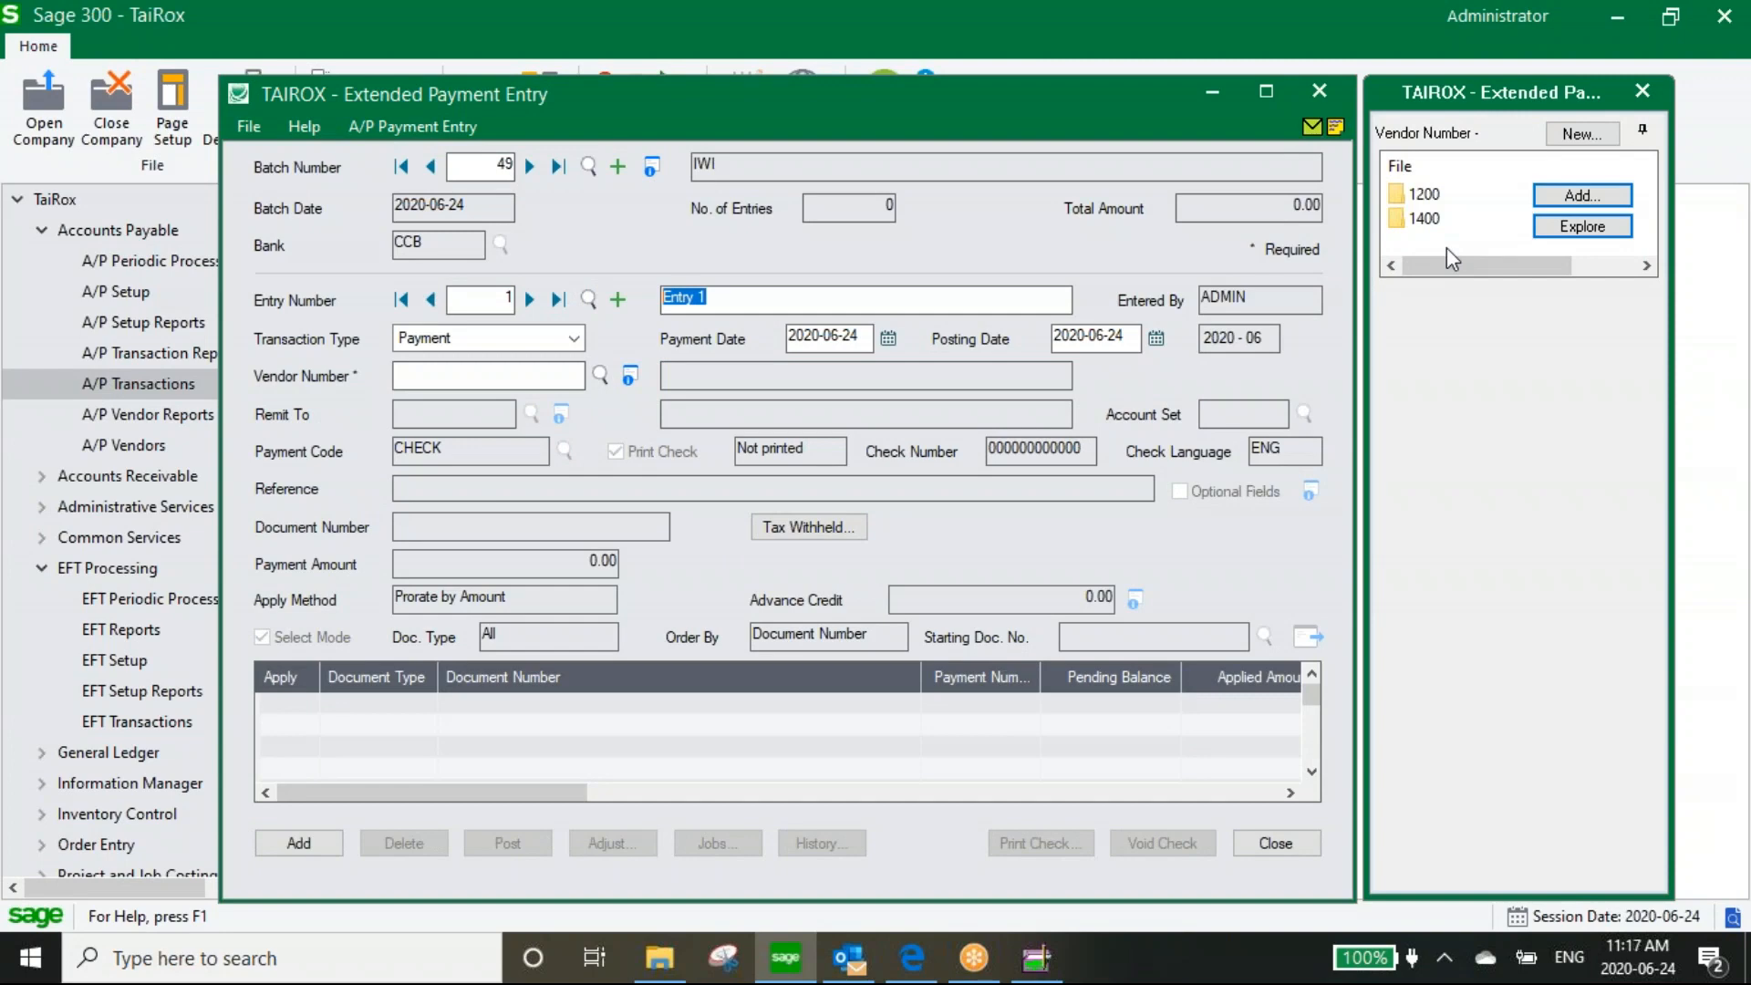
Pay vendor 1200, Chloride Systems, applying 517.44 to invoice ENTRY 1, and add the entry
click(599, 372)
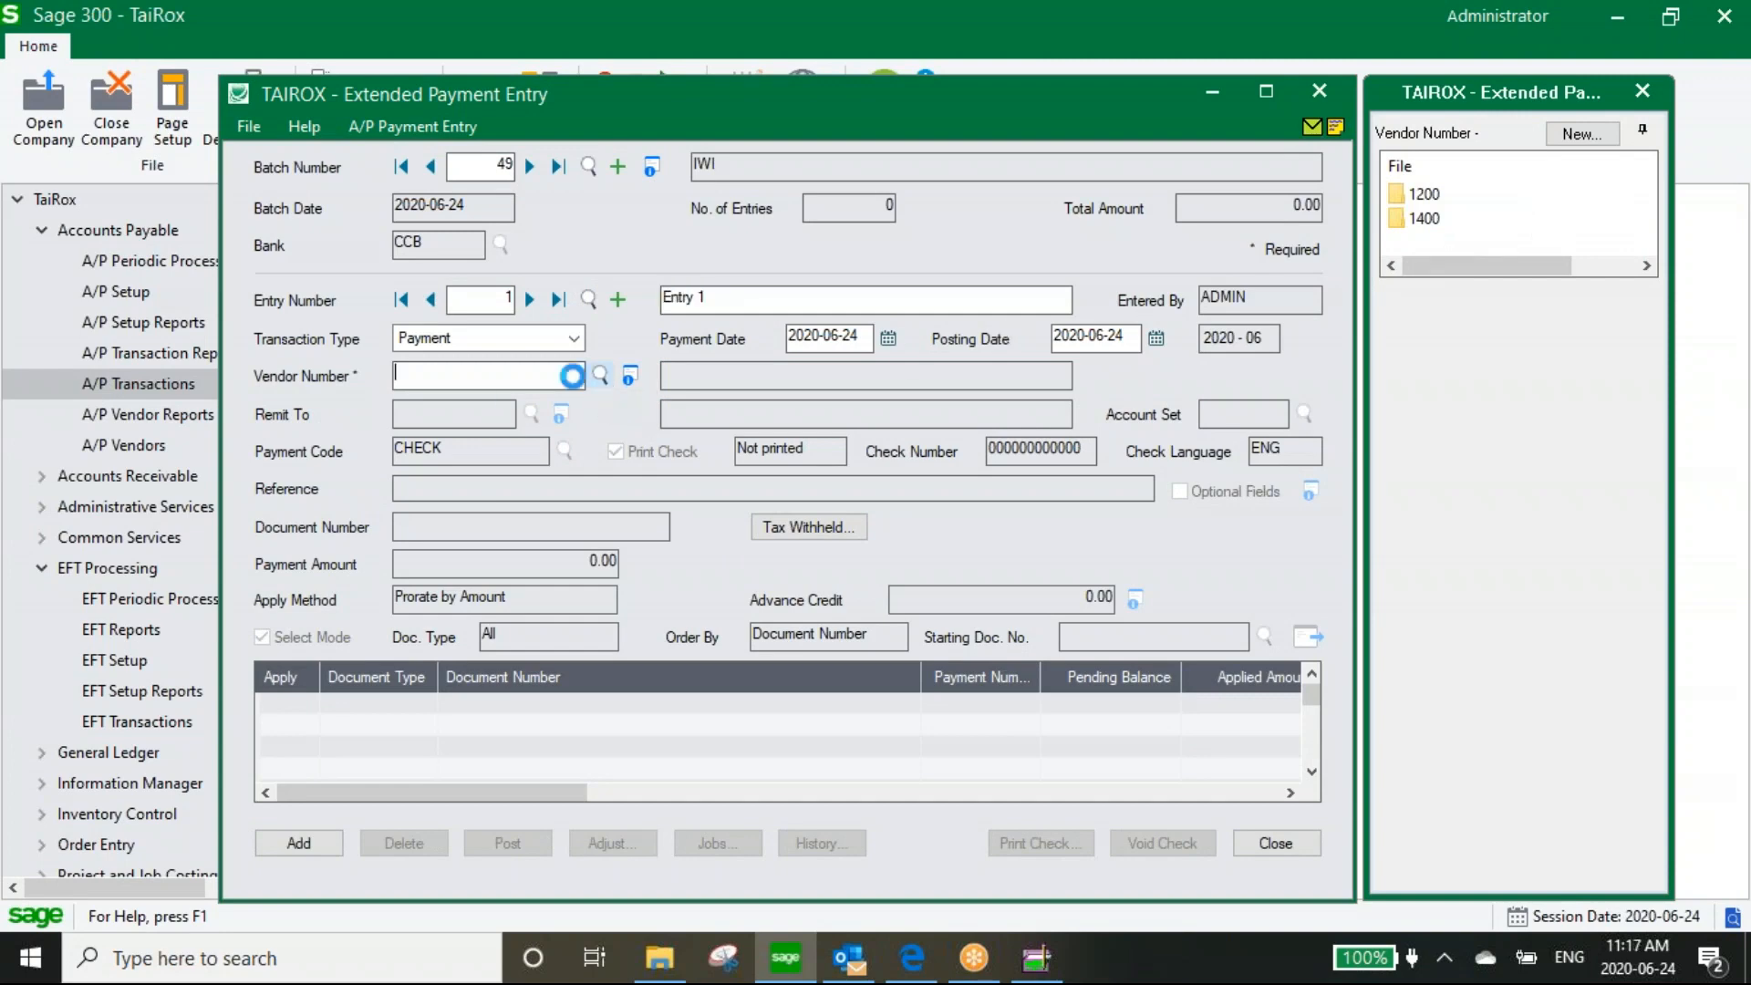
double_click(165, 364)
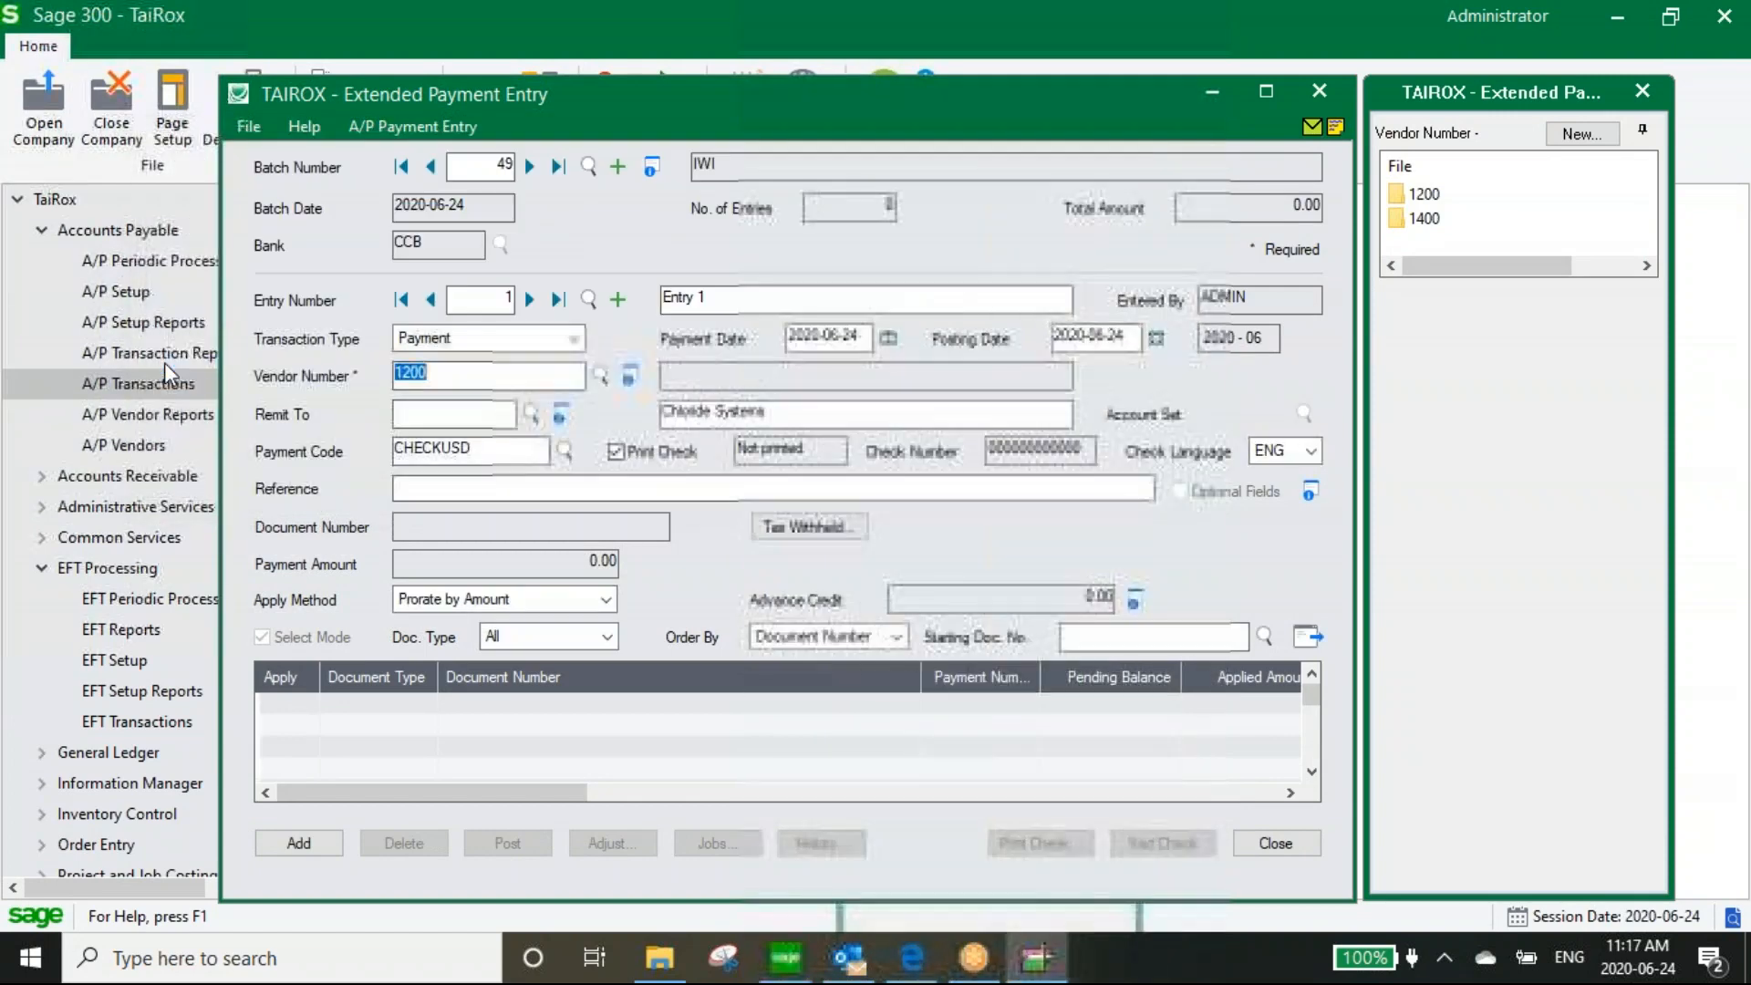
click(600, 372)
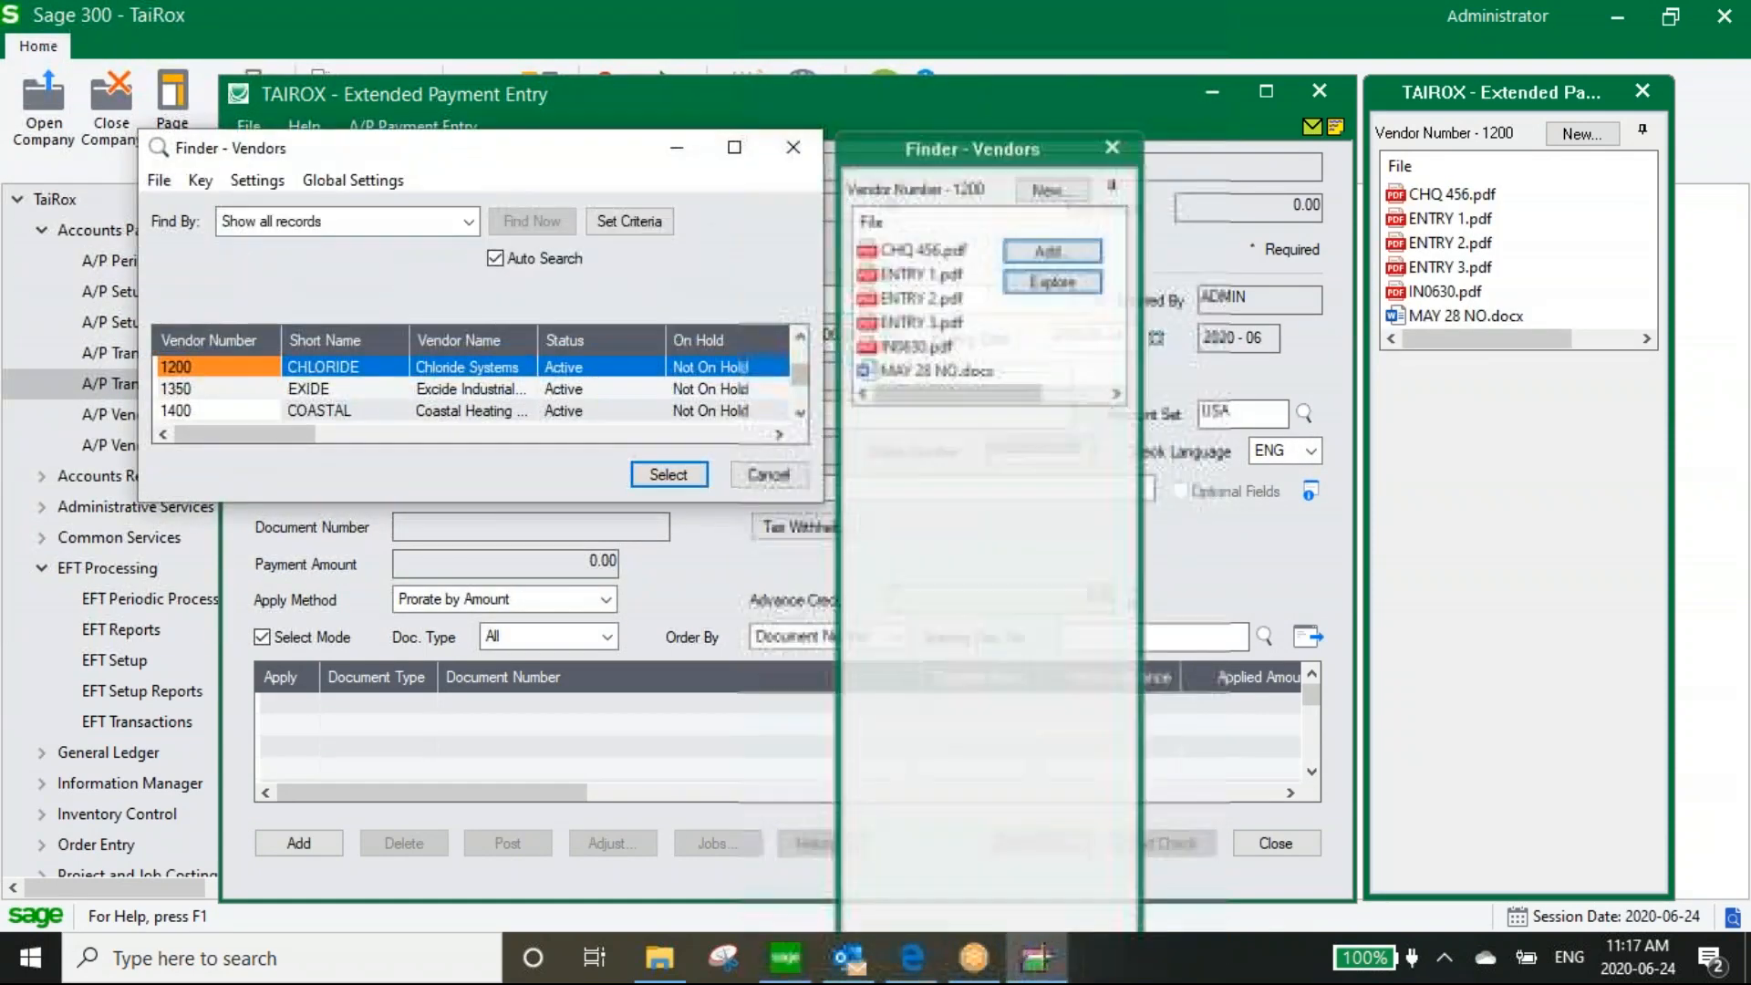
click(800, 157)
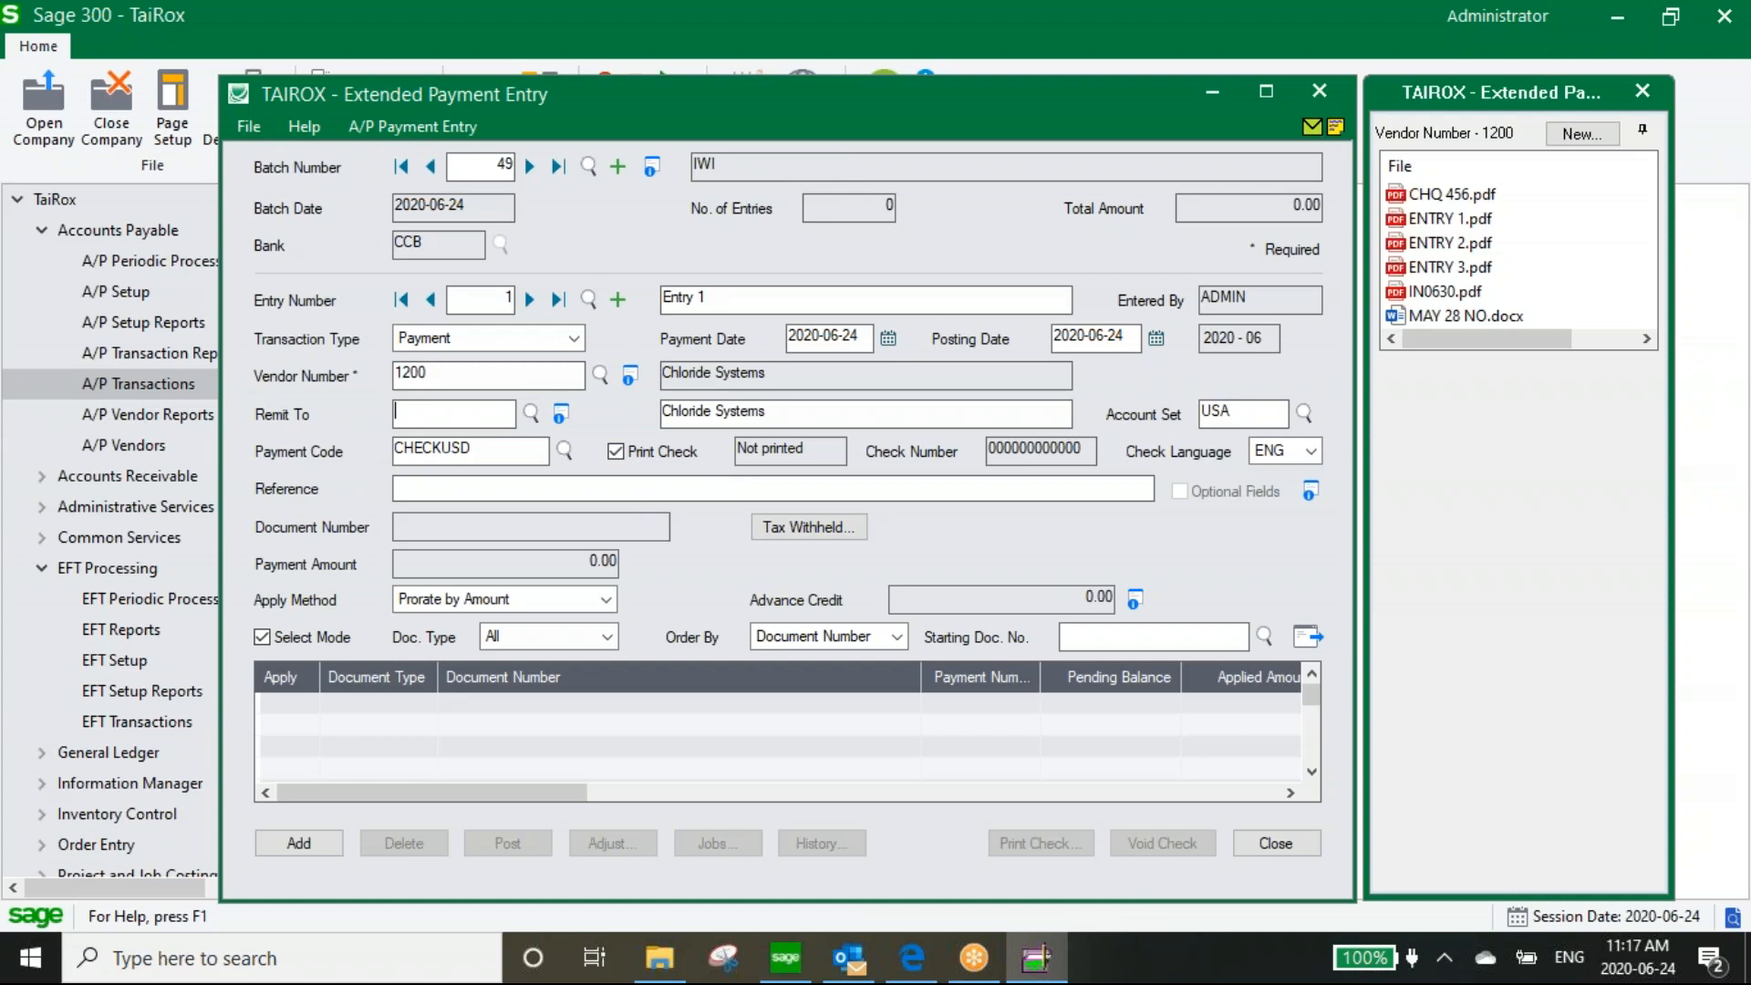
click(1305, 638)
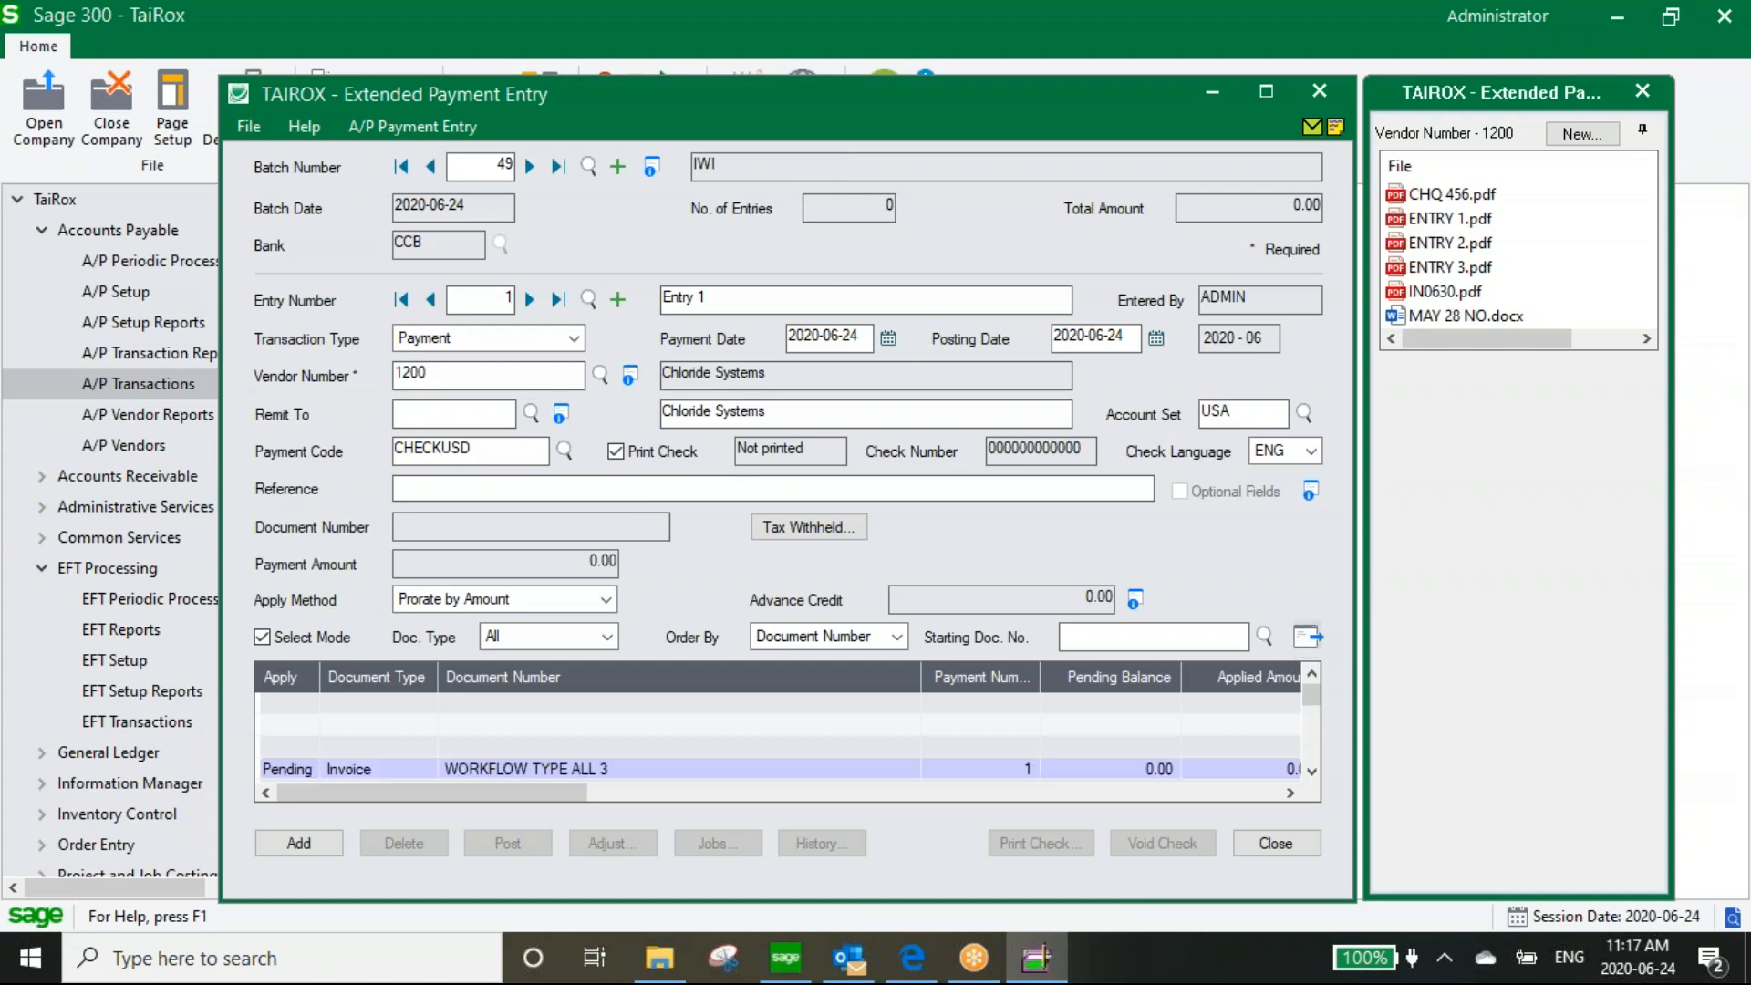
double_click(281, 769)
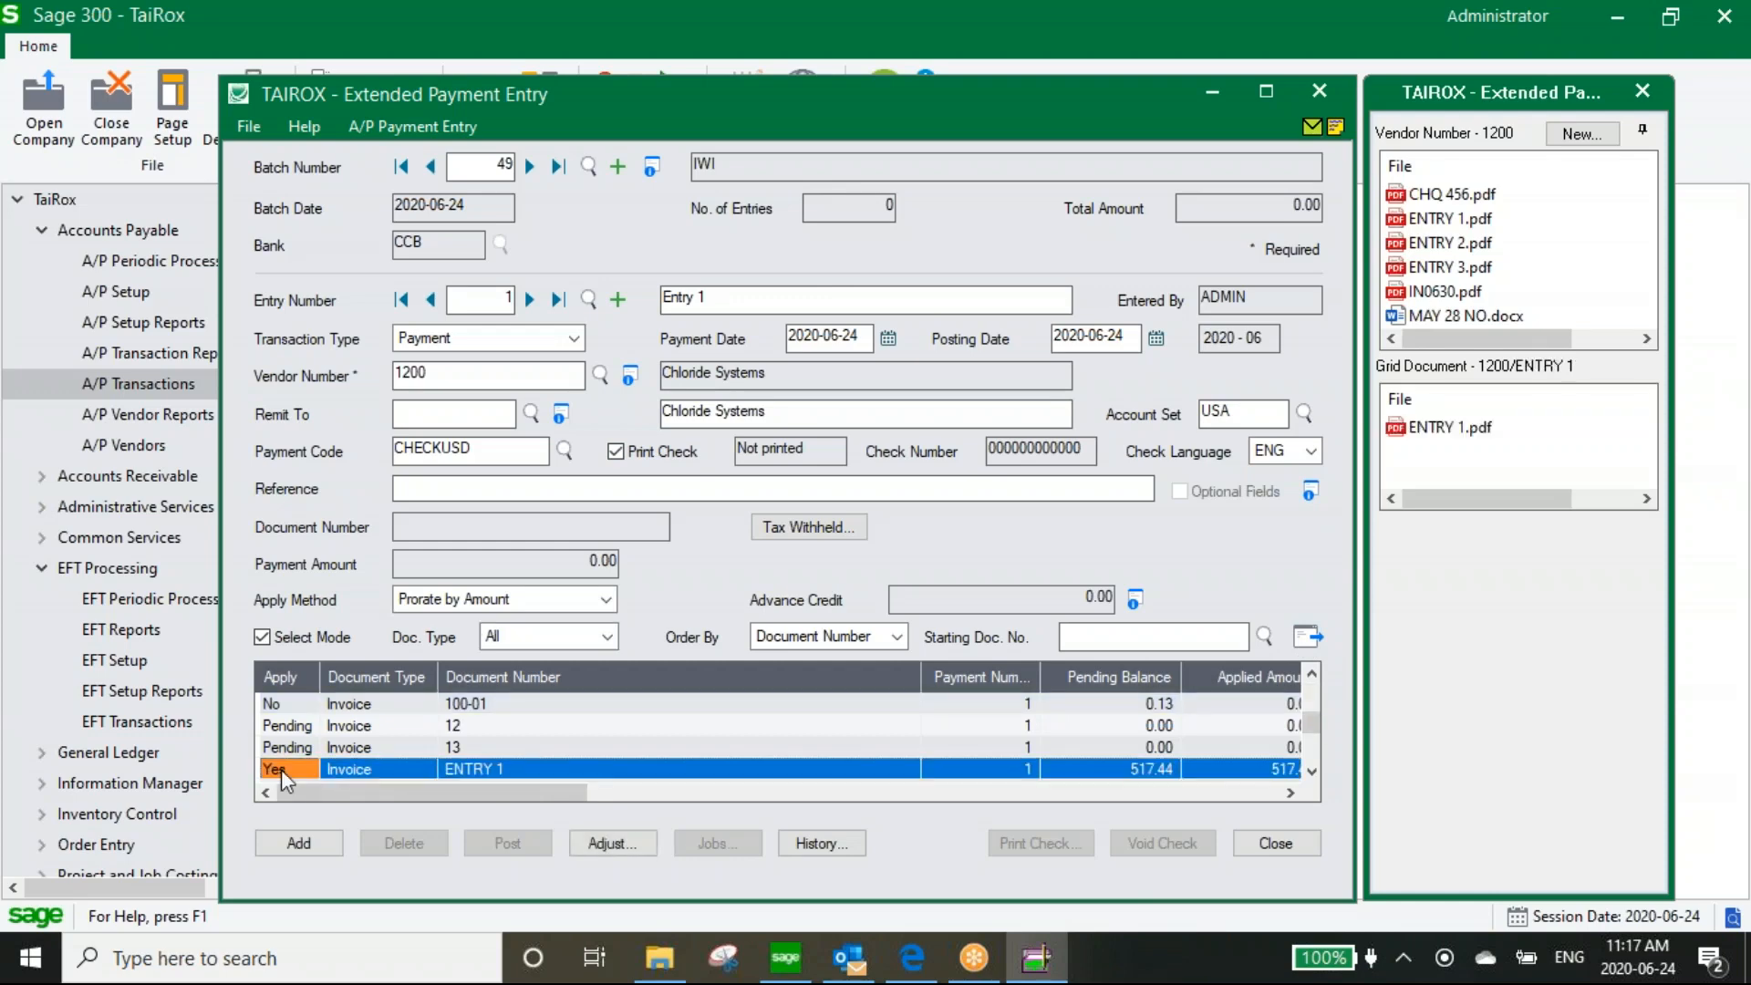
click(299, 843)
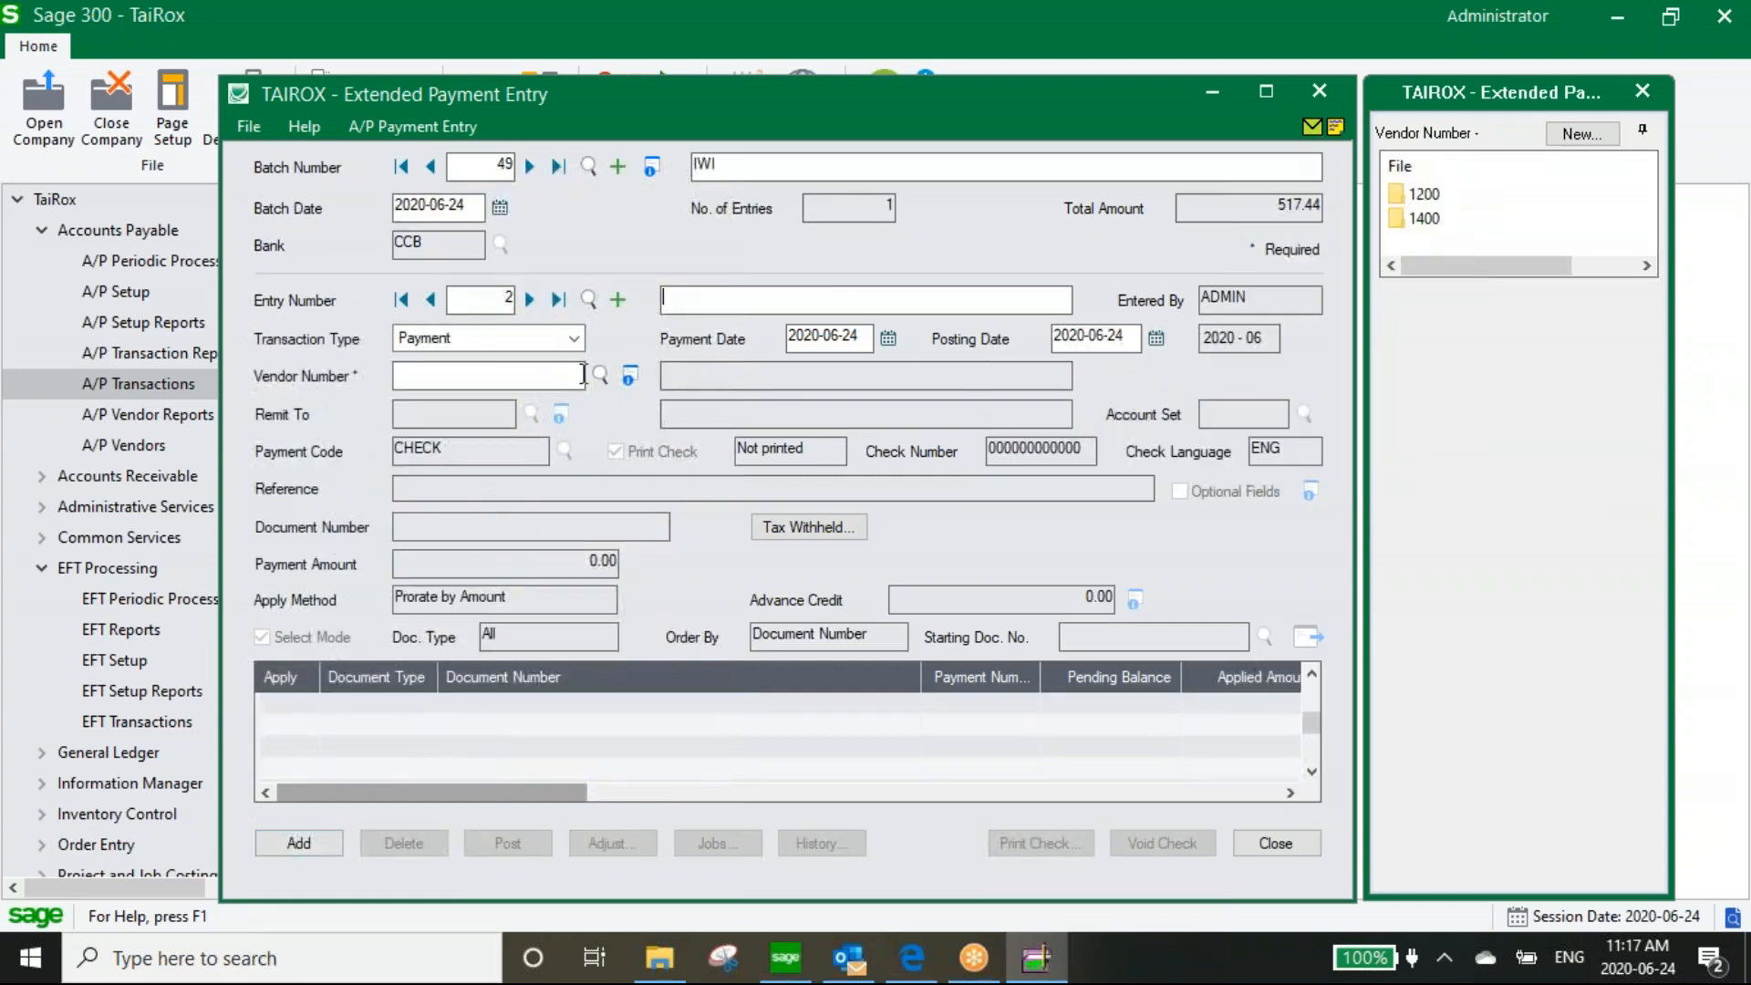
For entry 2, pay vendor 1200 against invoice ENTRY 2 and save the entry
click(599, 376)
double_click(402, 365)
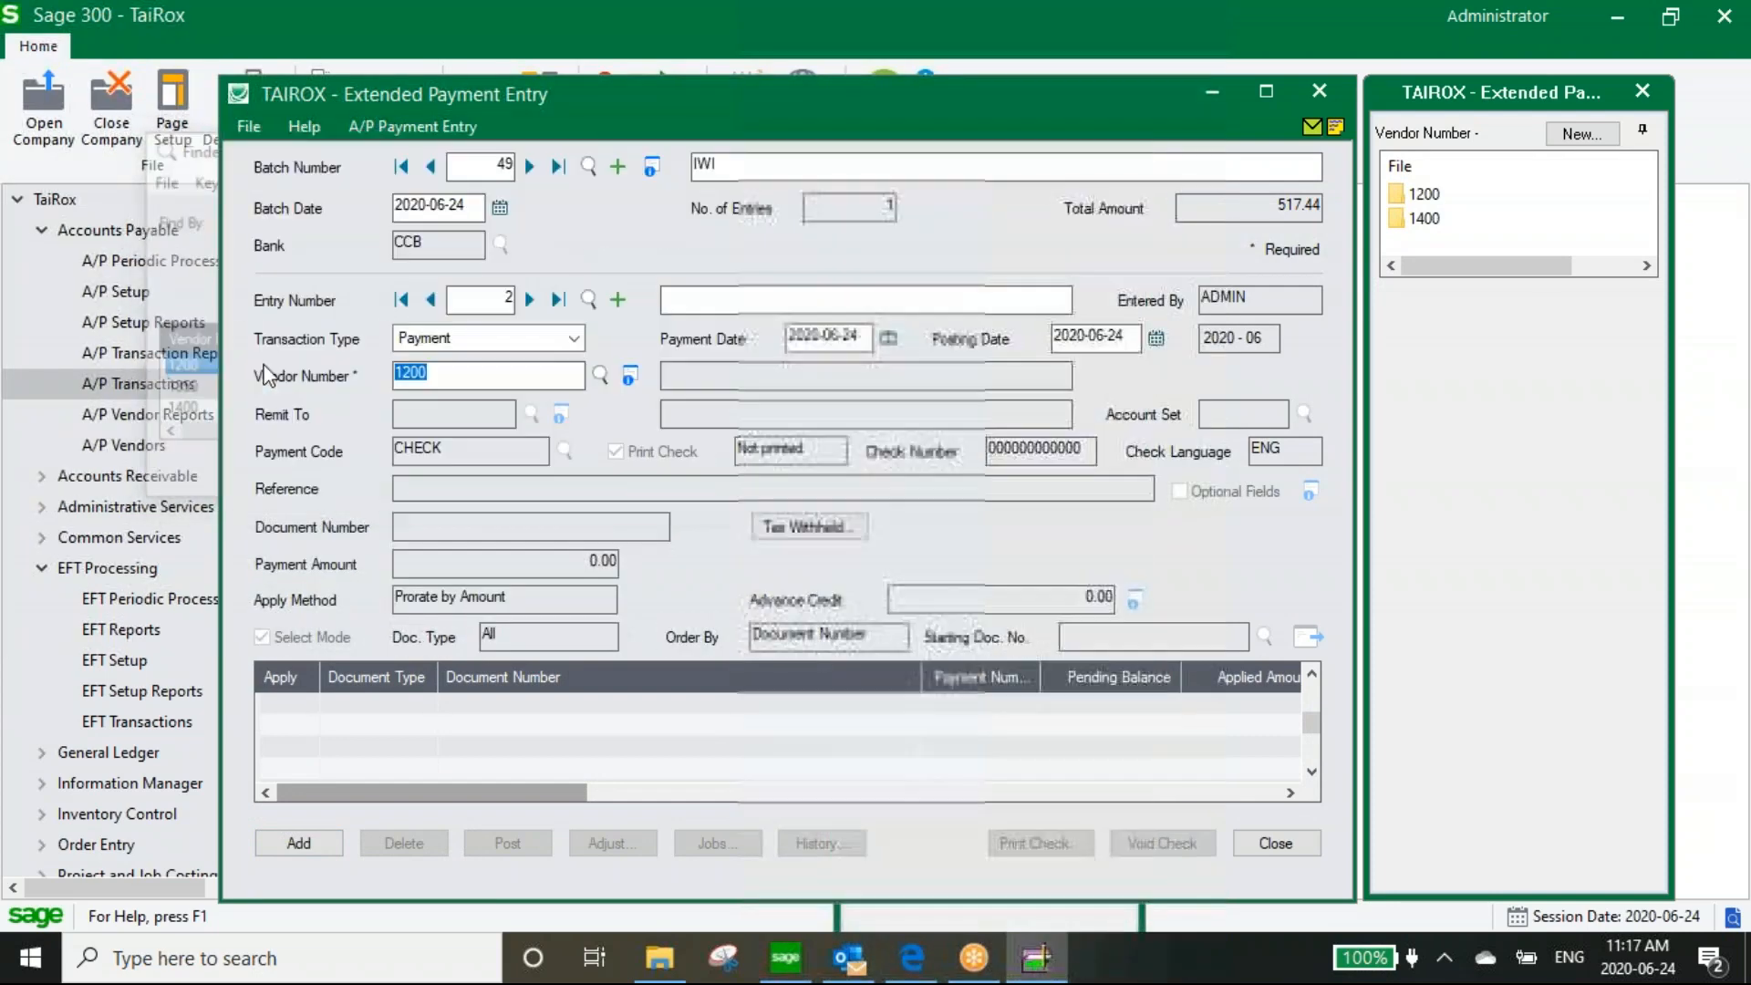
click(1306, 636)
click(456, 770)
key(Down)
key(Down)
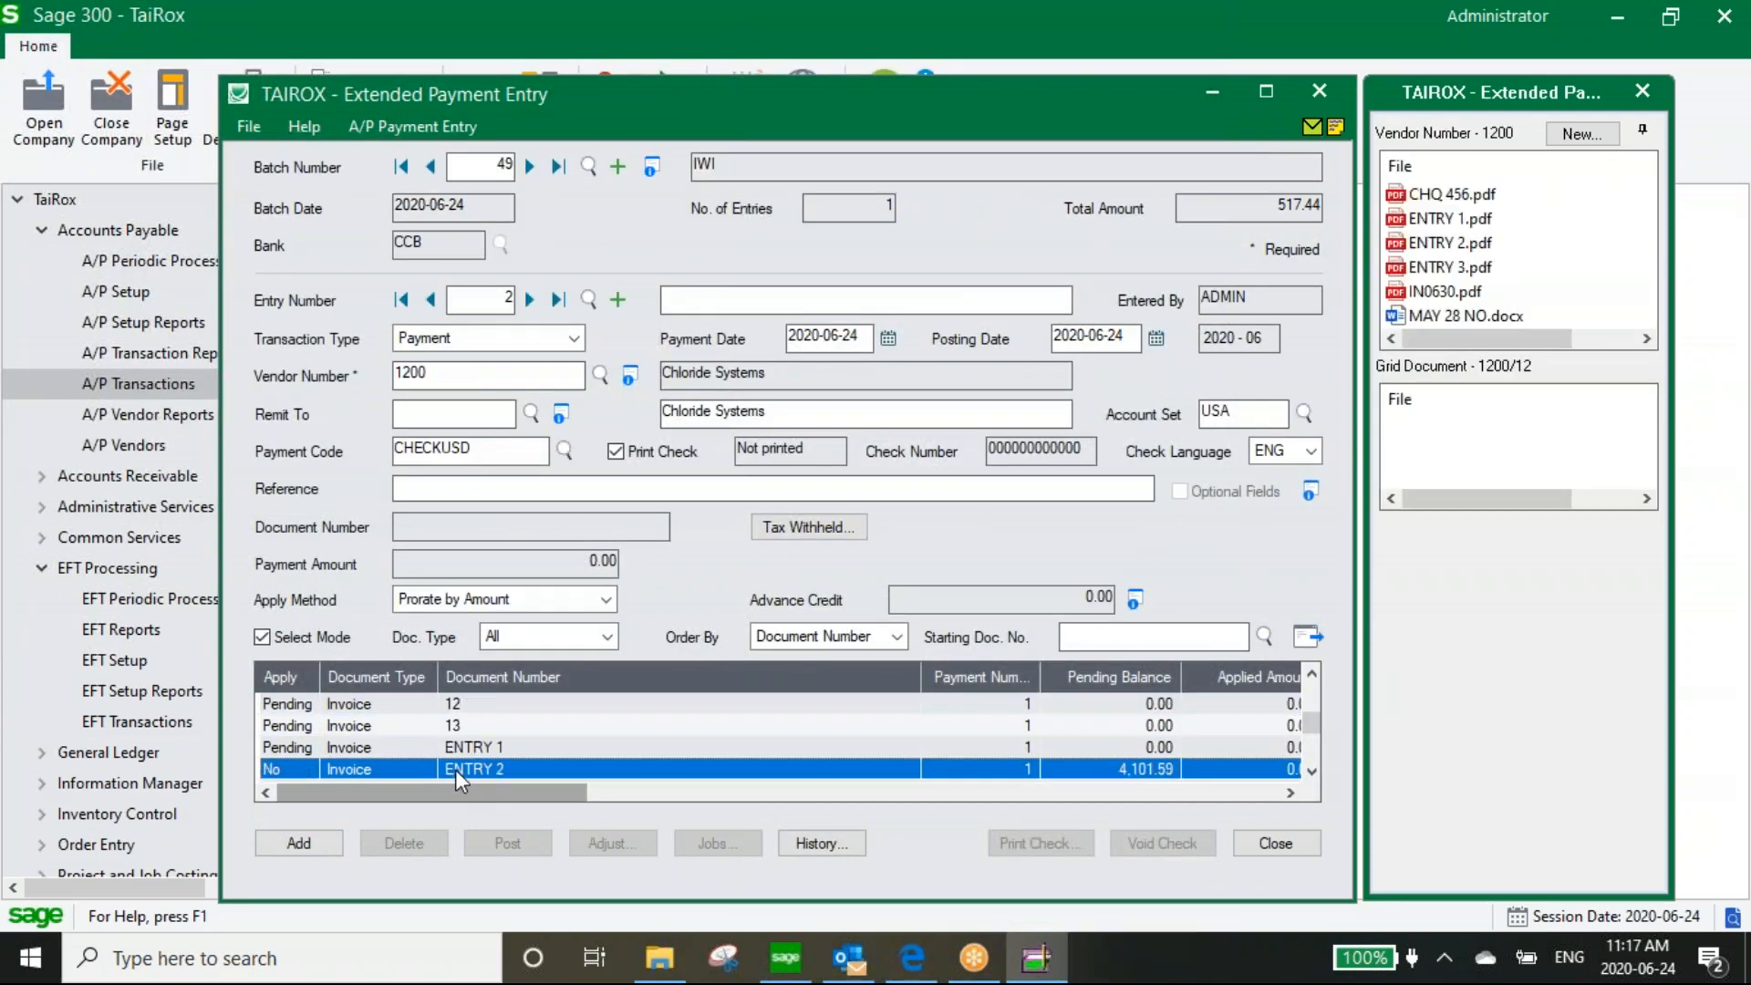
click(348, 751)
double_click(290, 756)
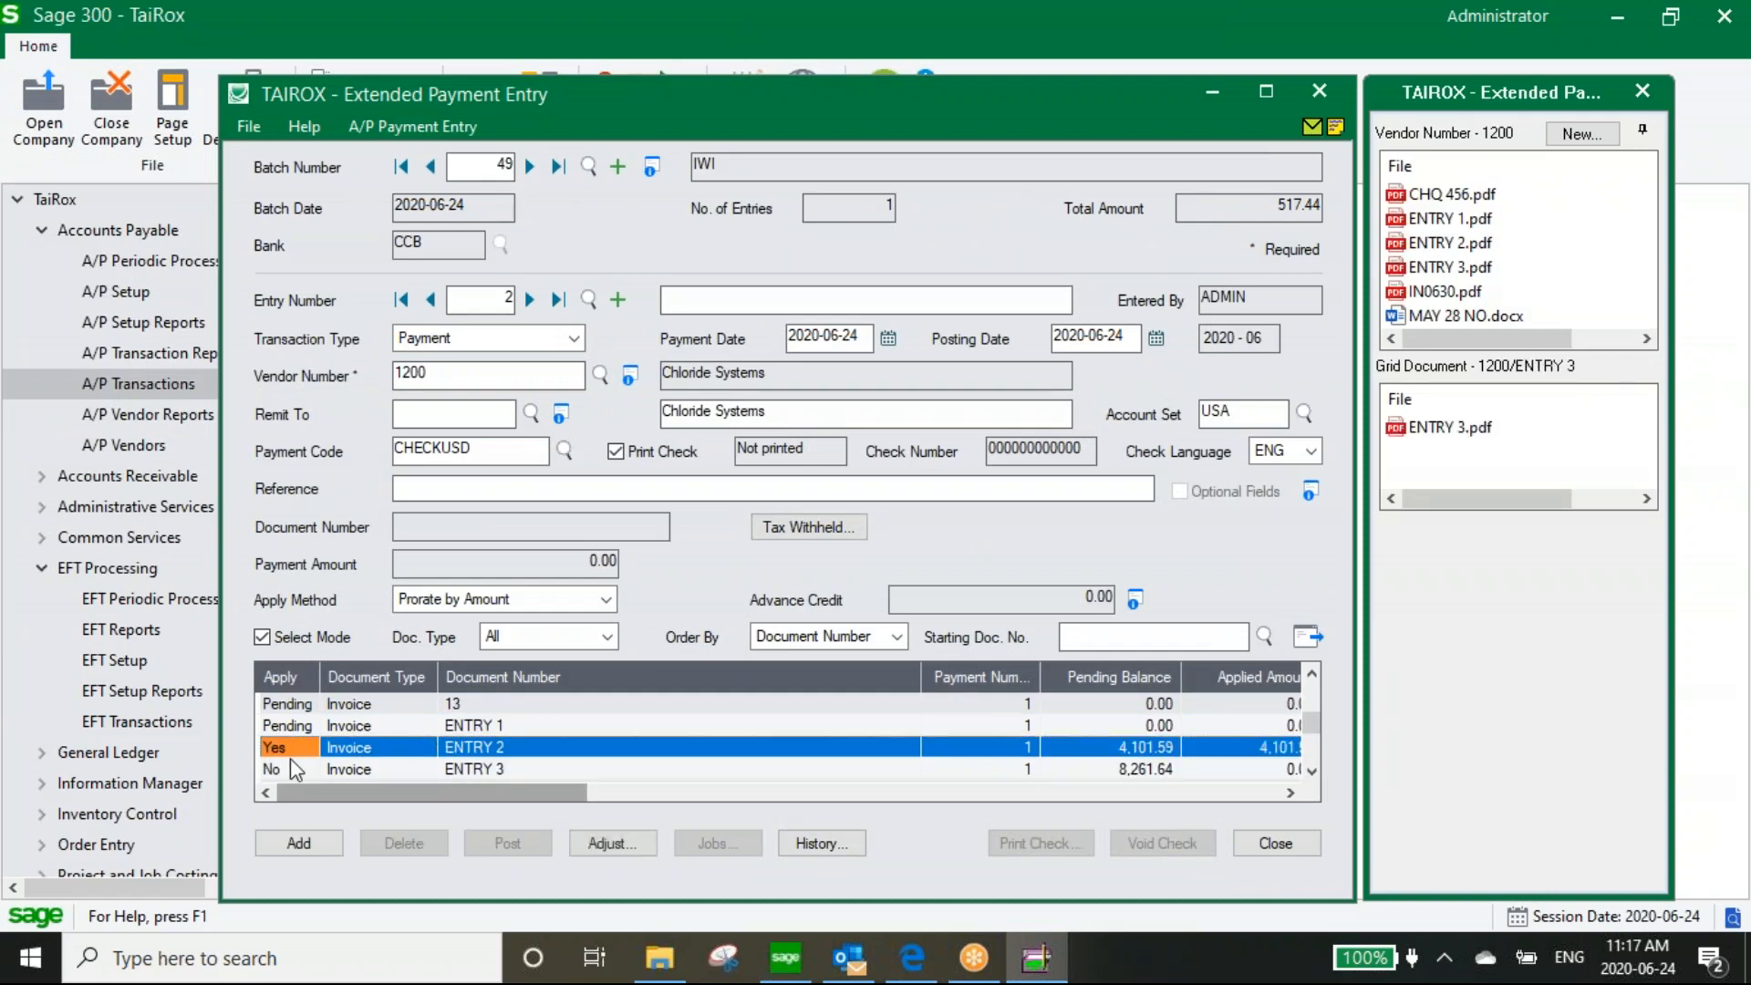
click(299, 843)
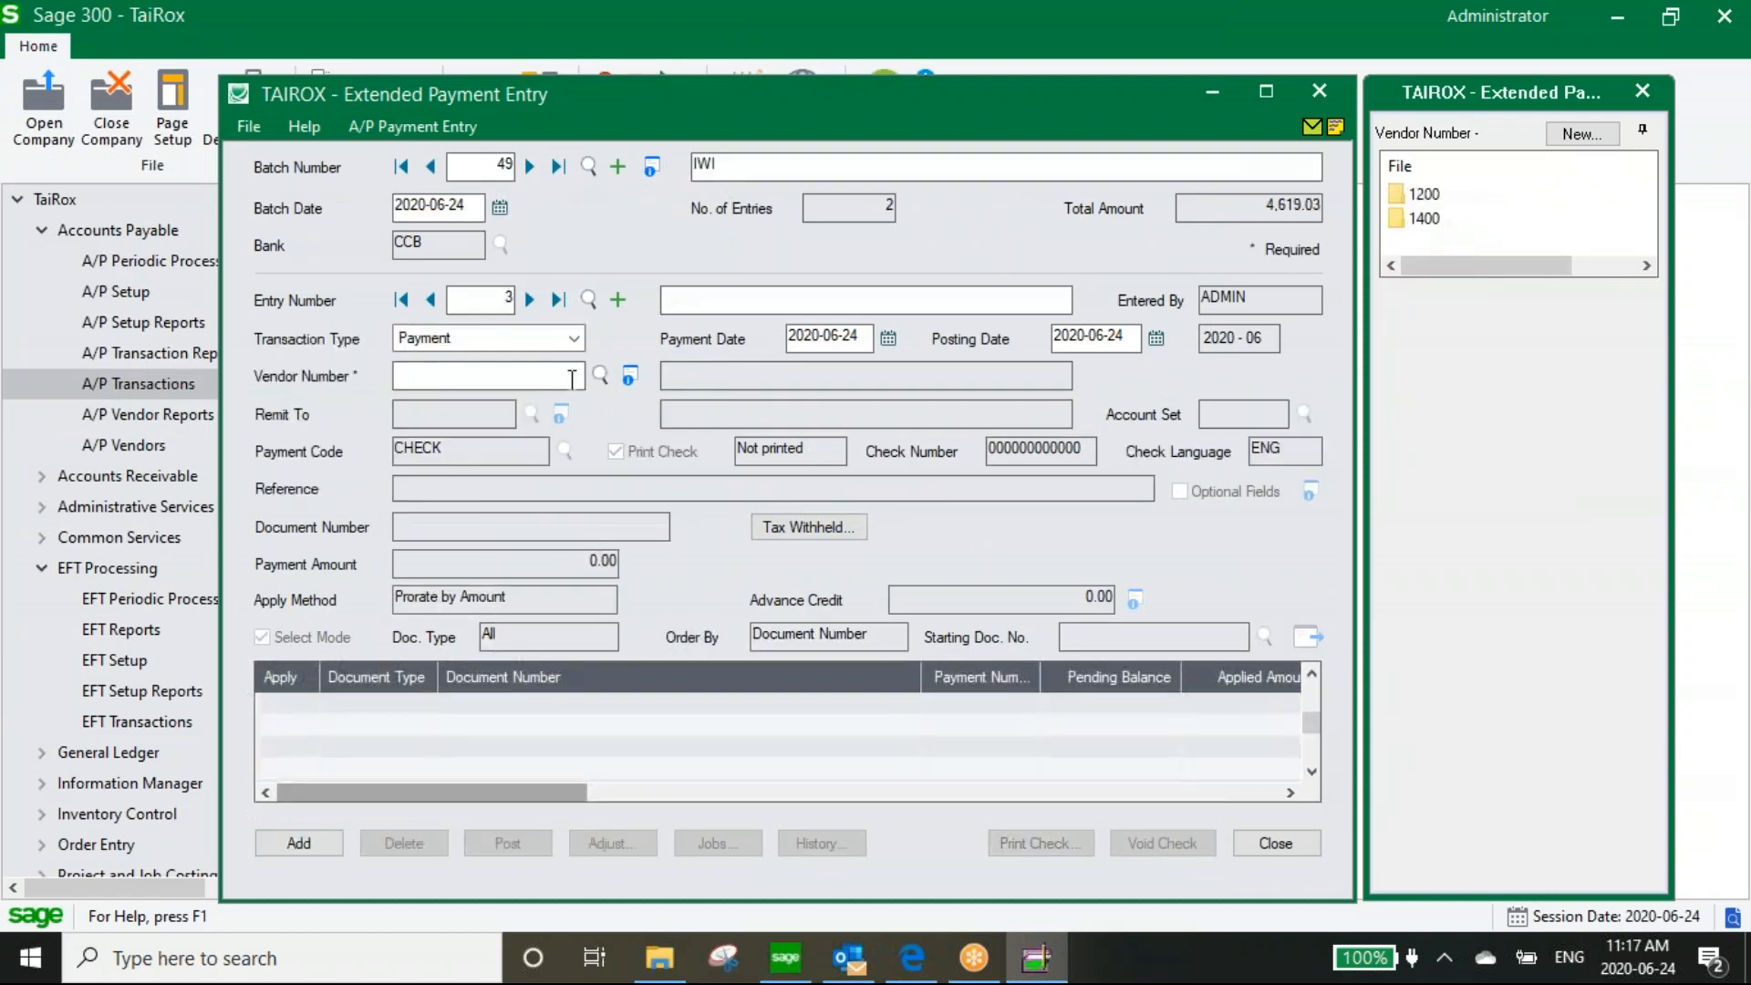
Add a vendor 1200 payment applied to invoice ENTRY 3, described 'Entry 2', and save it
text(12)
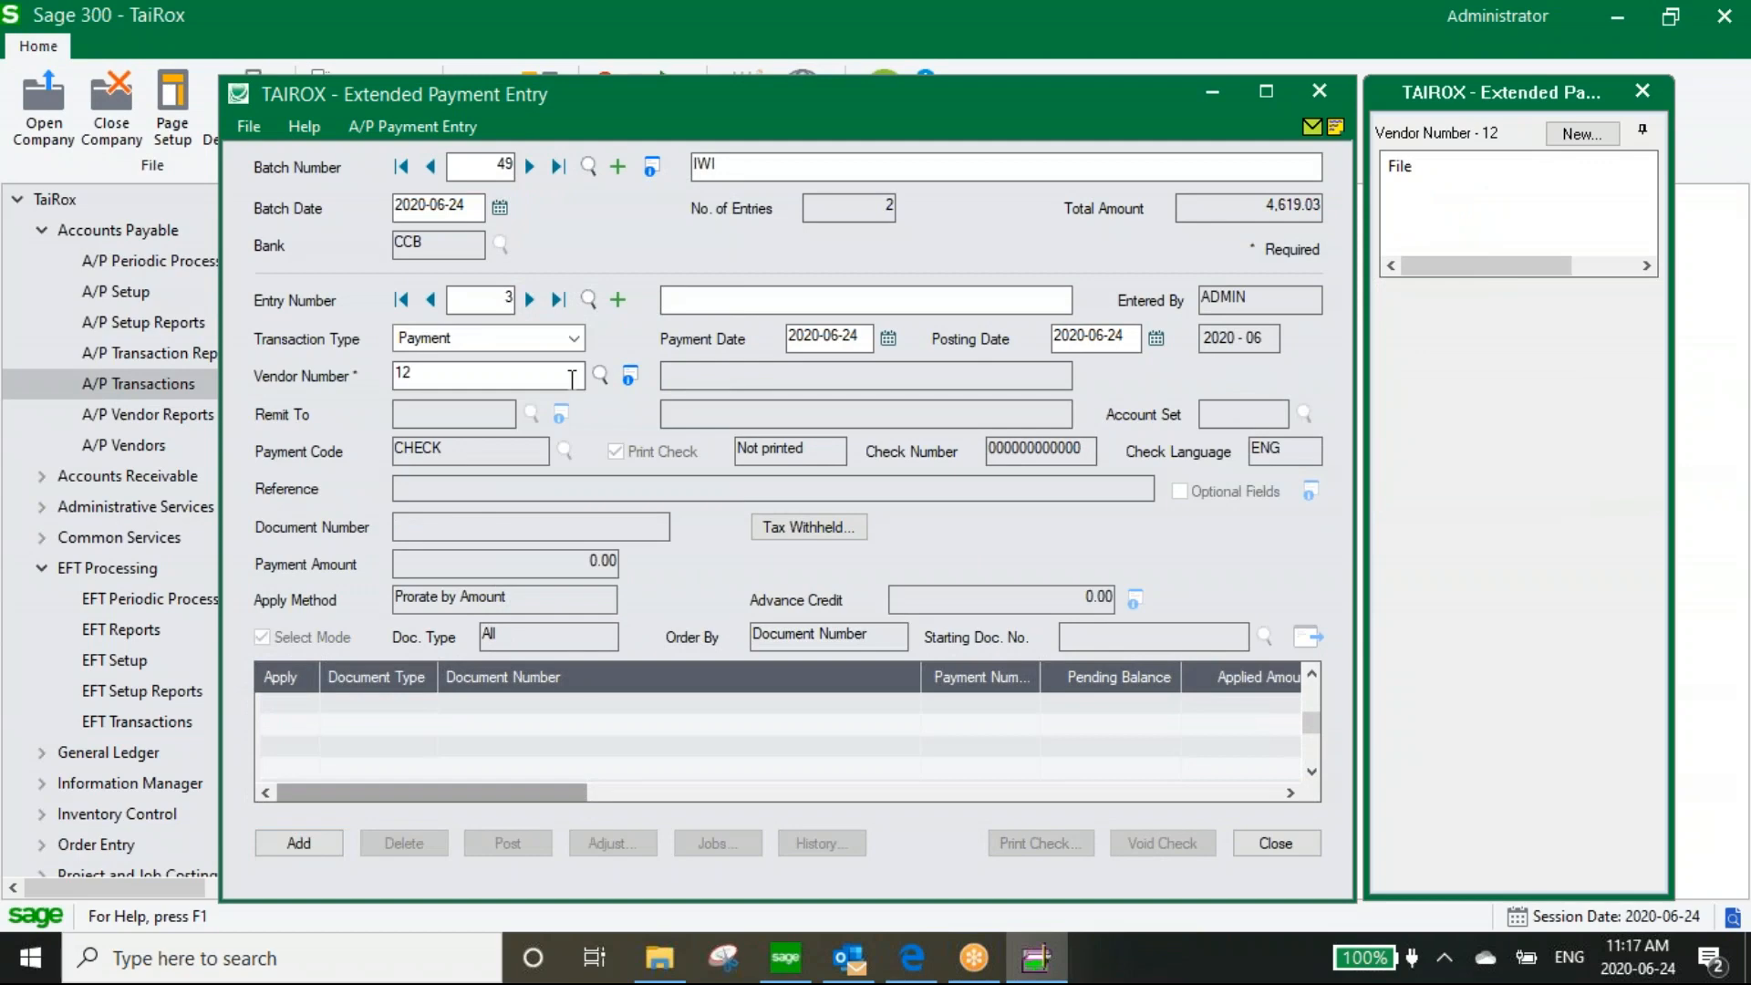
text(00)
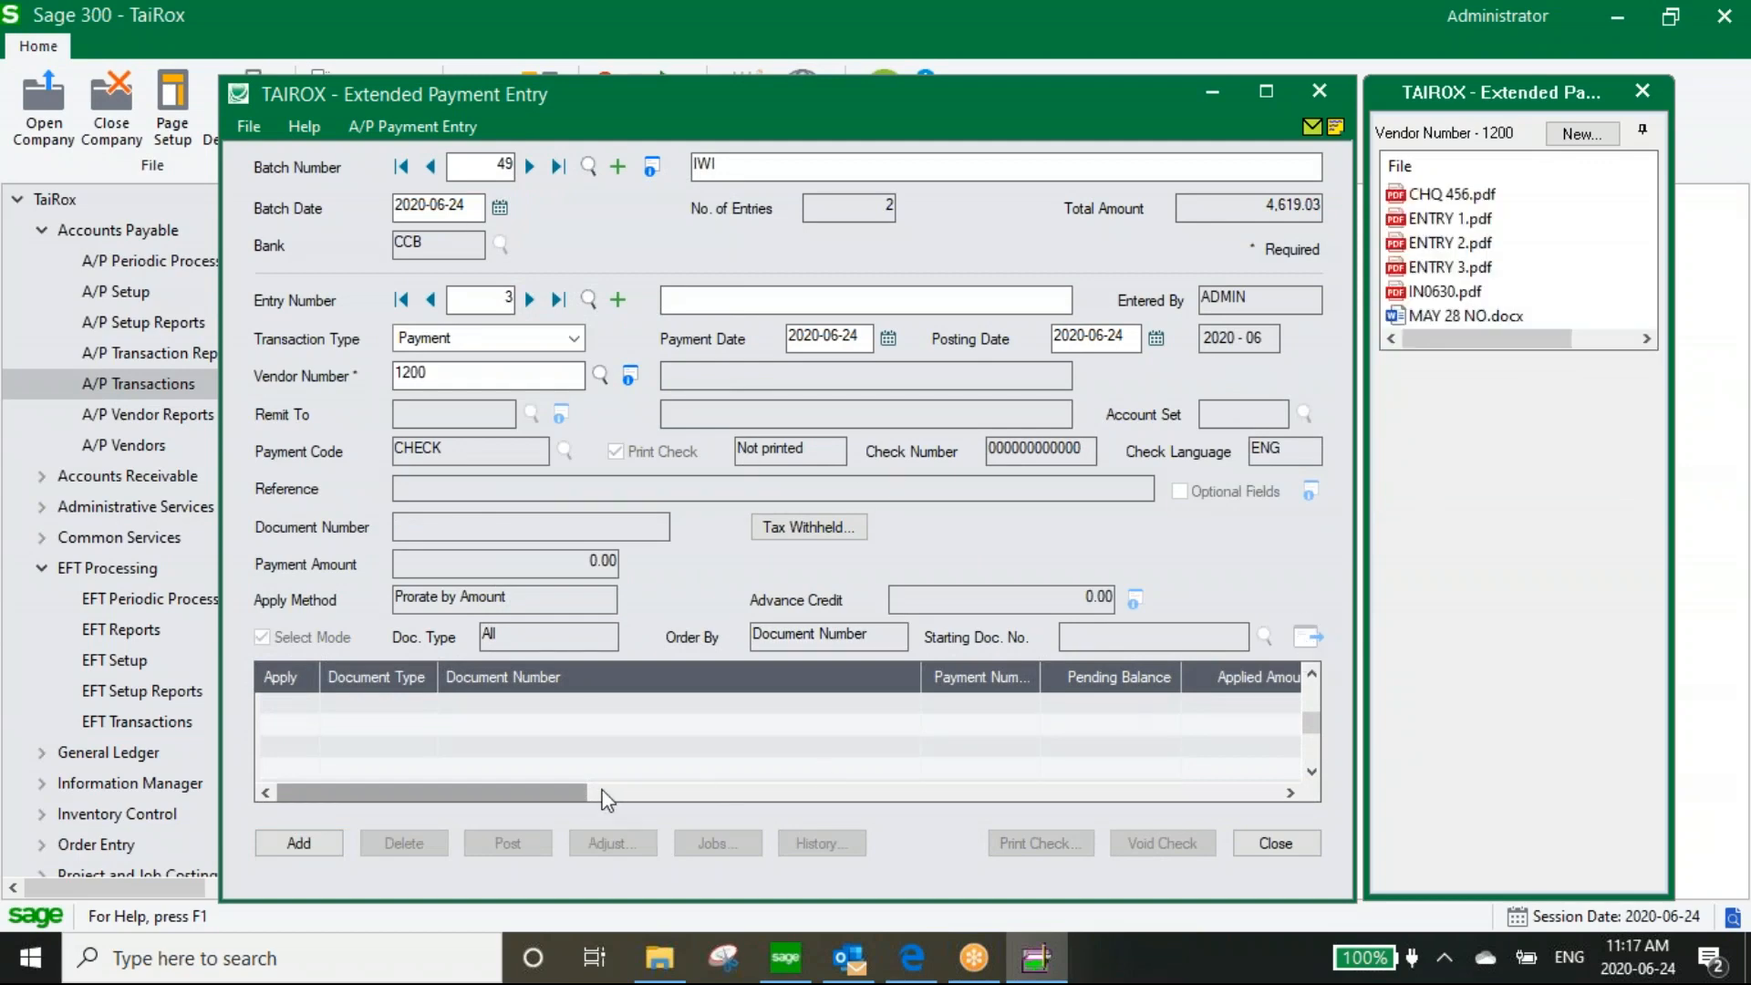
key(Tab)
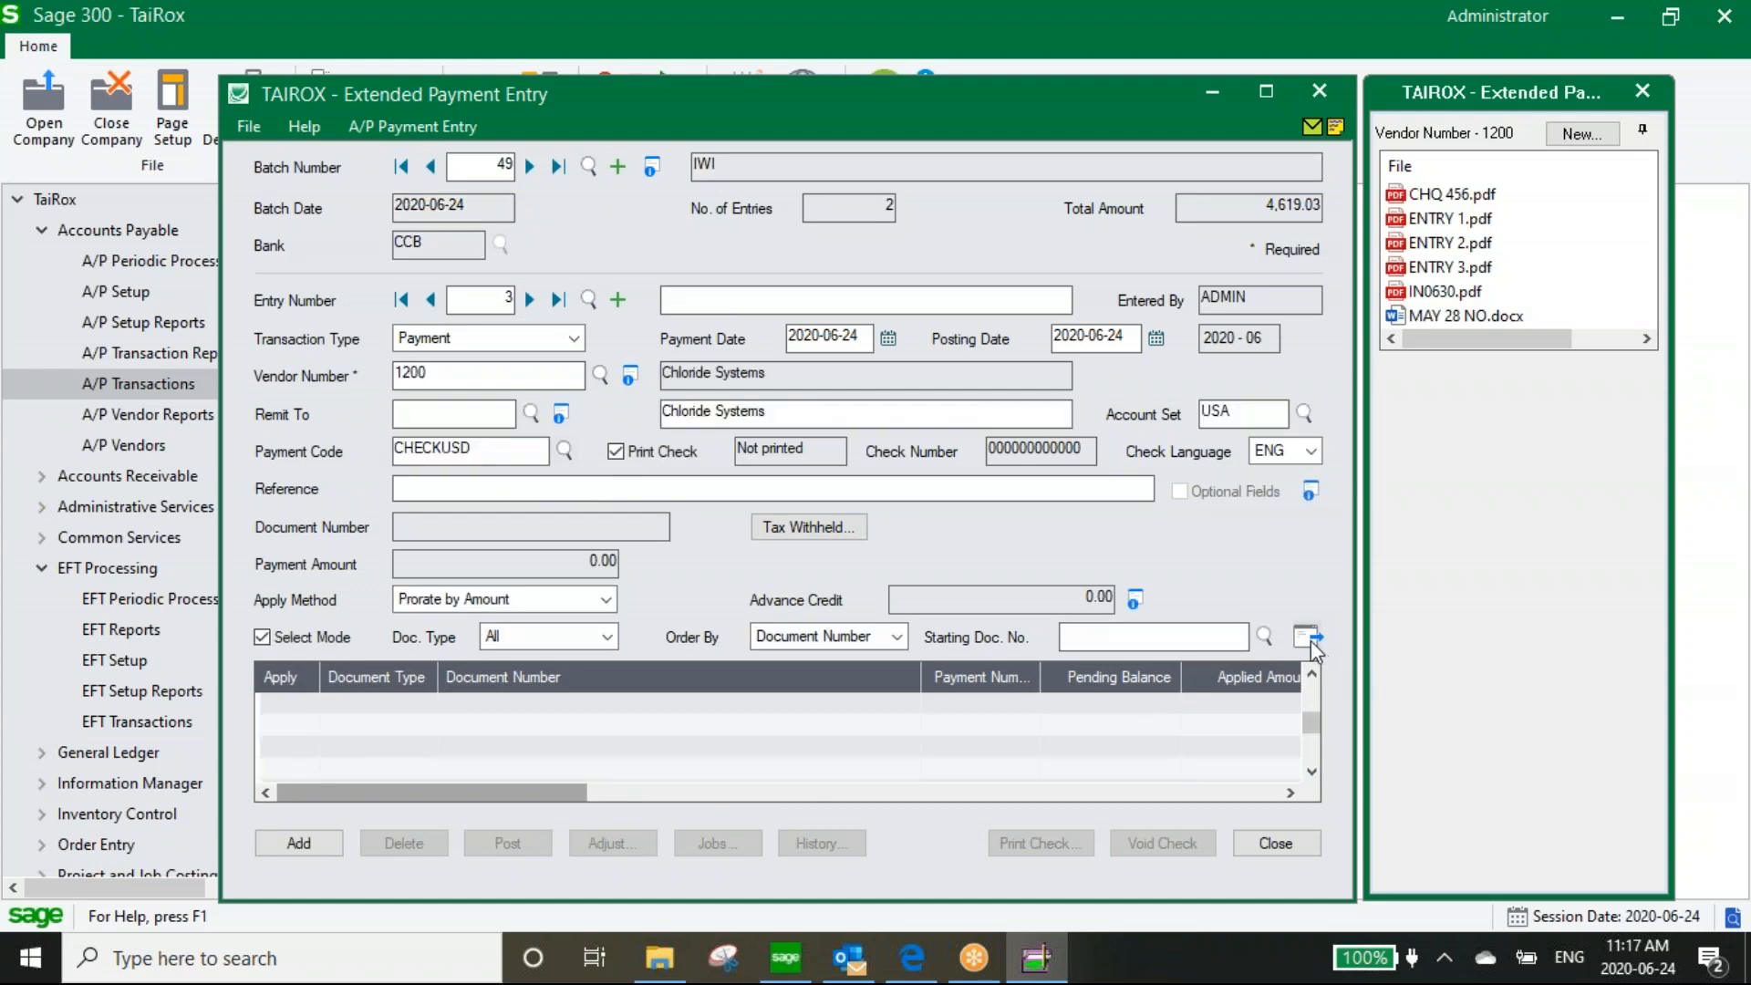
click(1308, 637)
scroll(423, 773, down, 5)
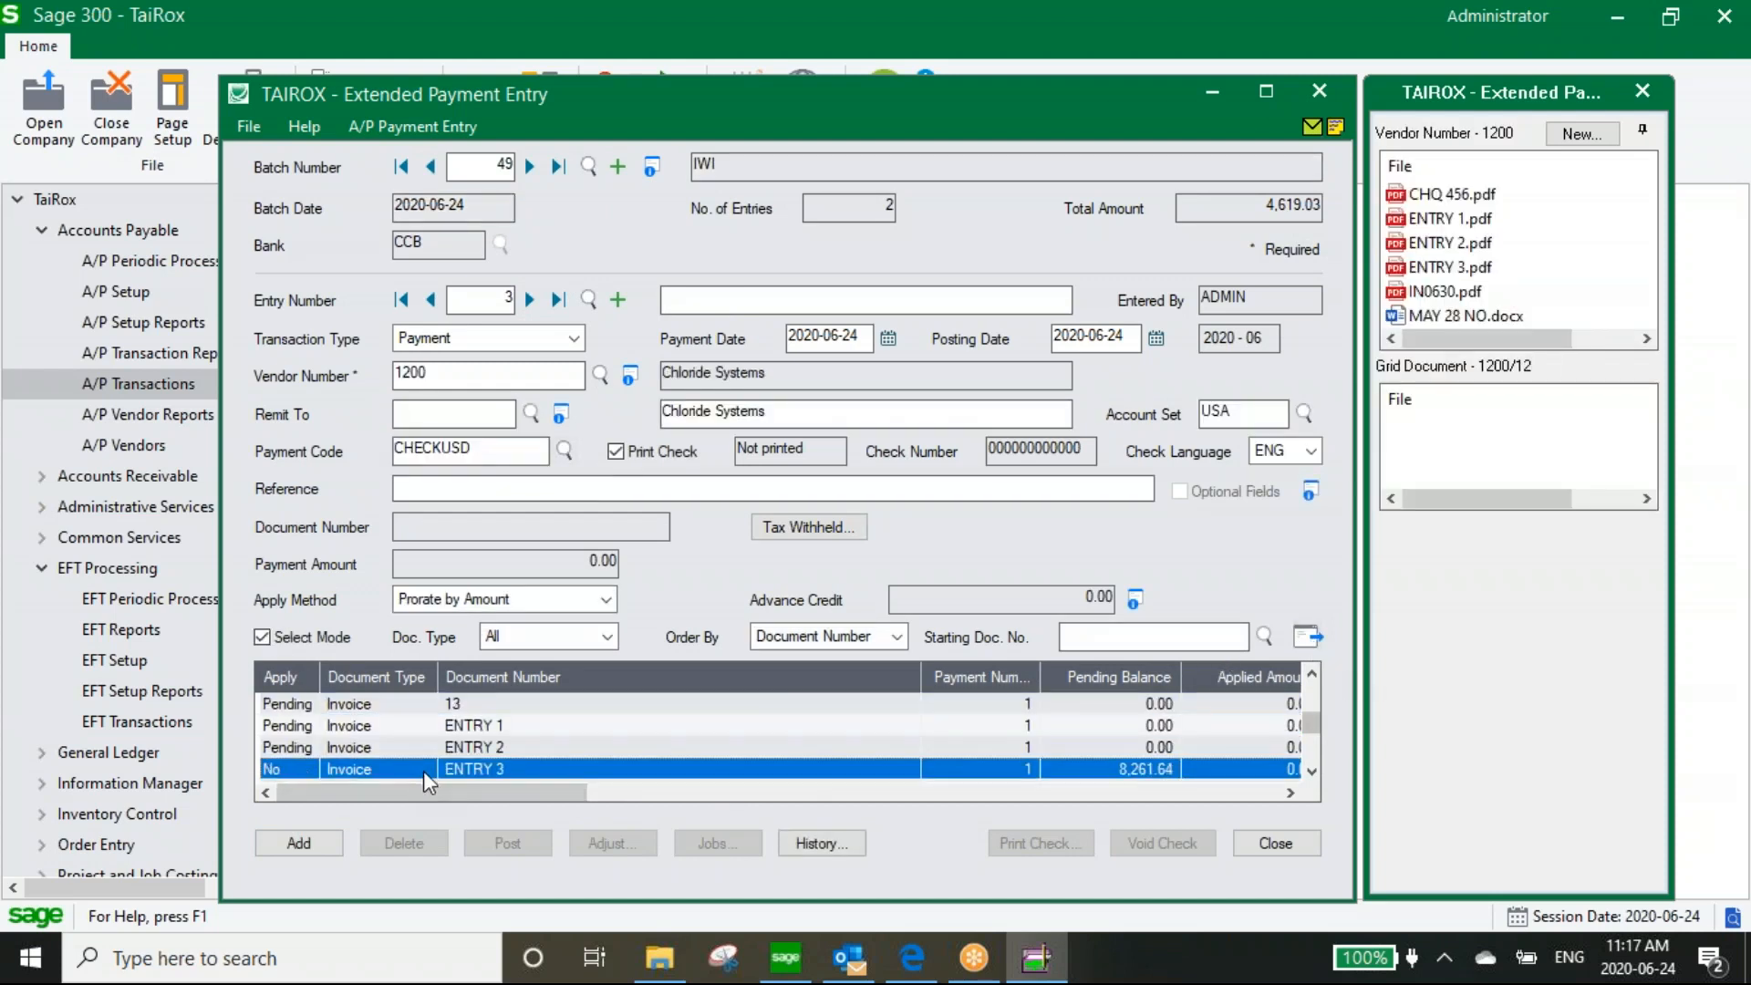
click(290, 767)
click(289, 770)
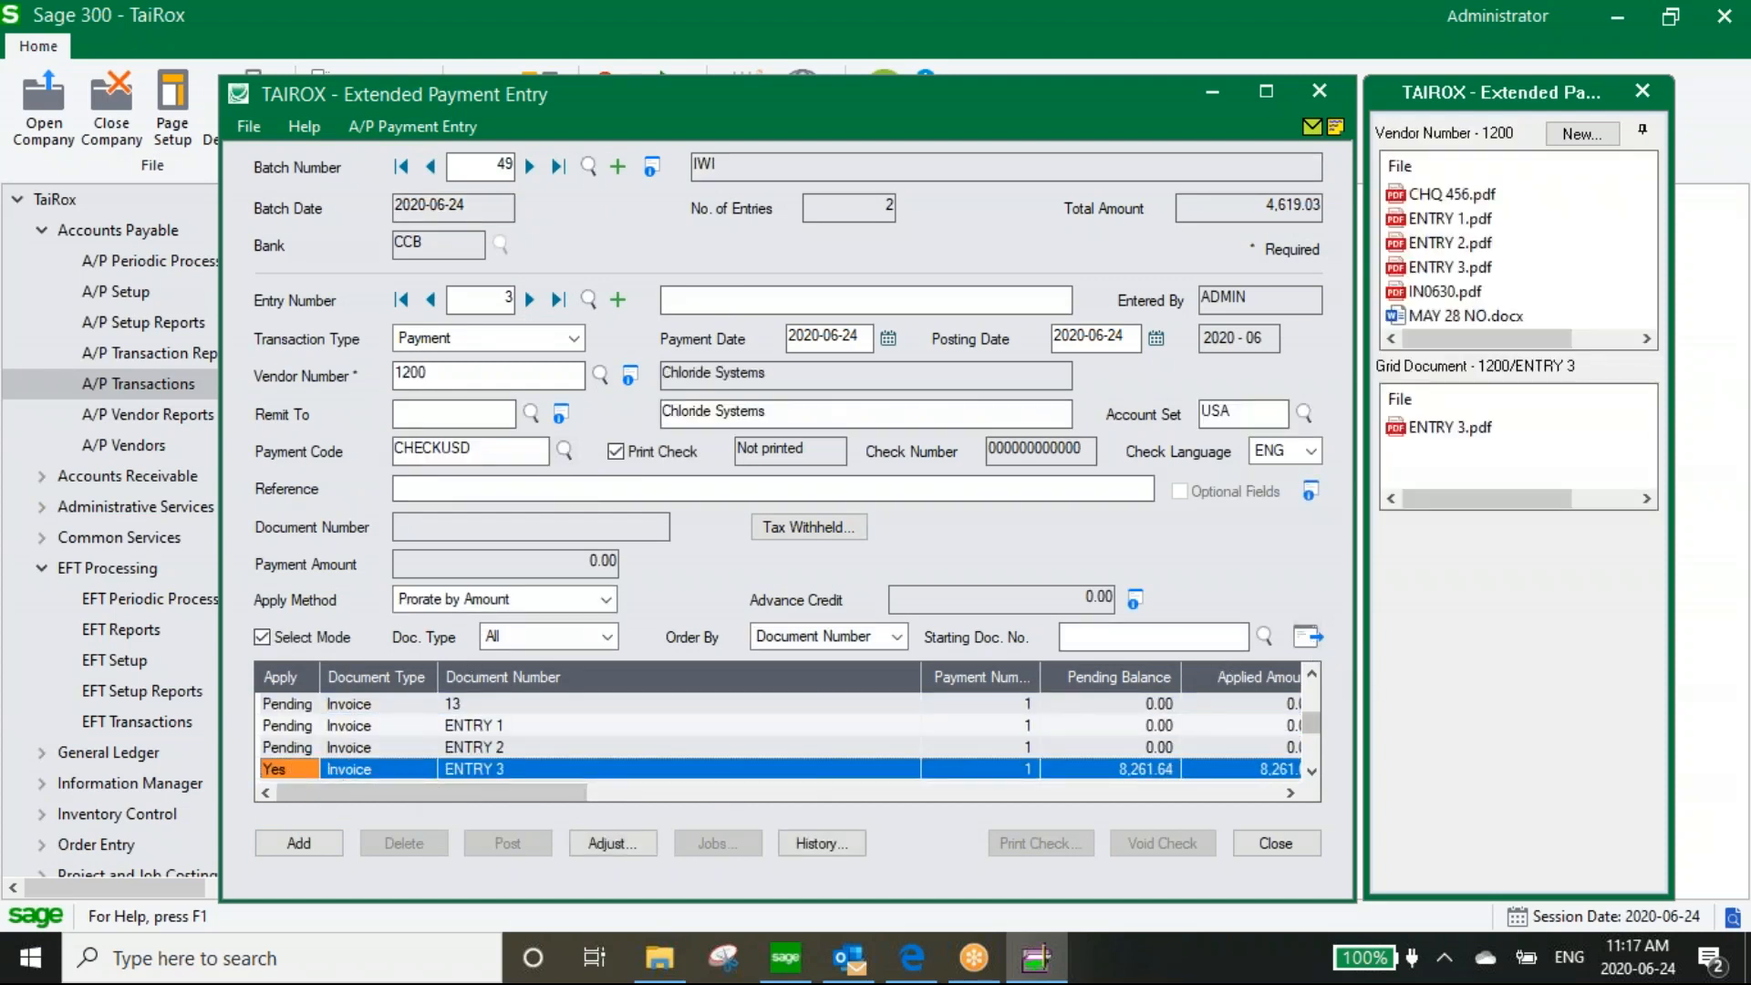
click(722, 300)
text(Entry 2)
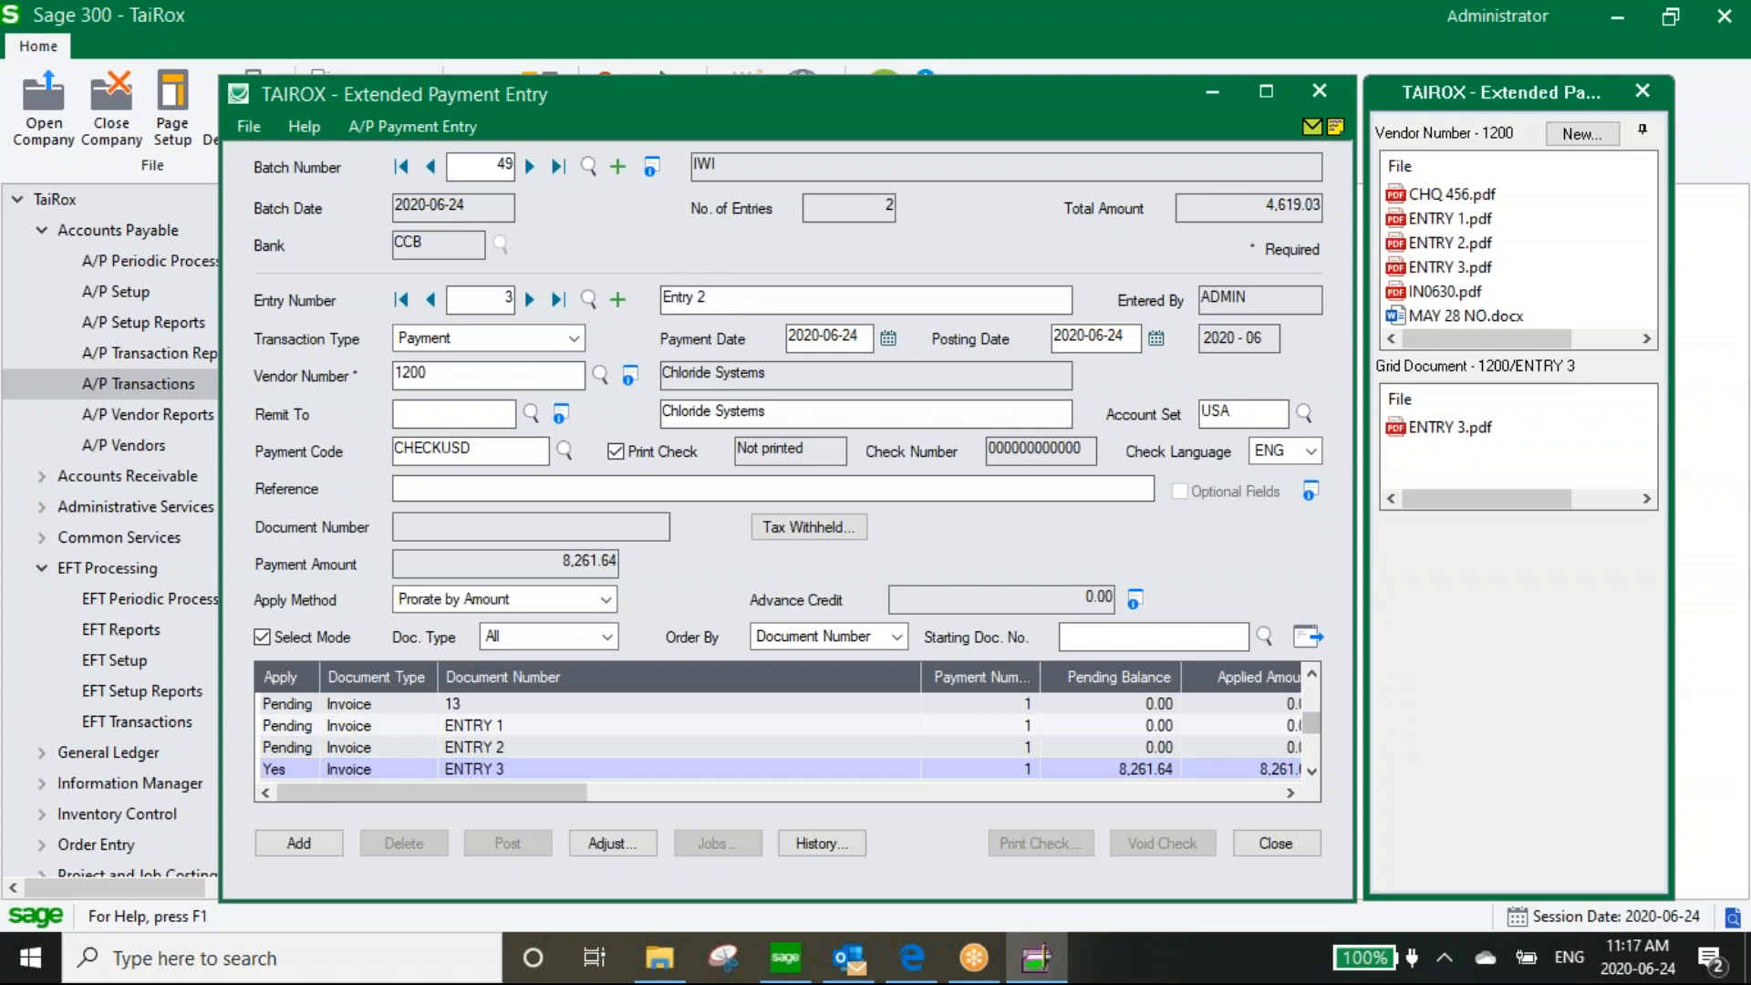
key(Tab)
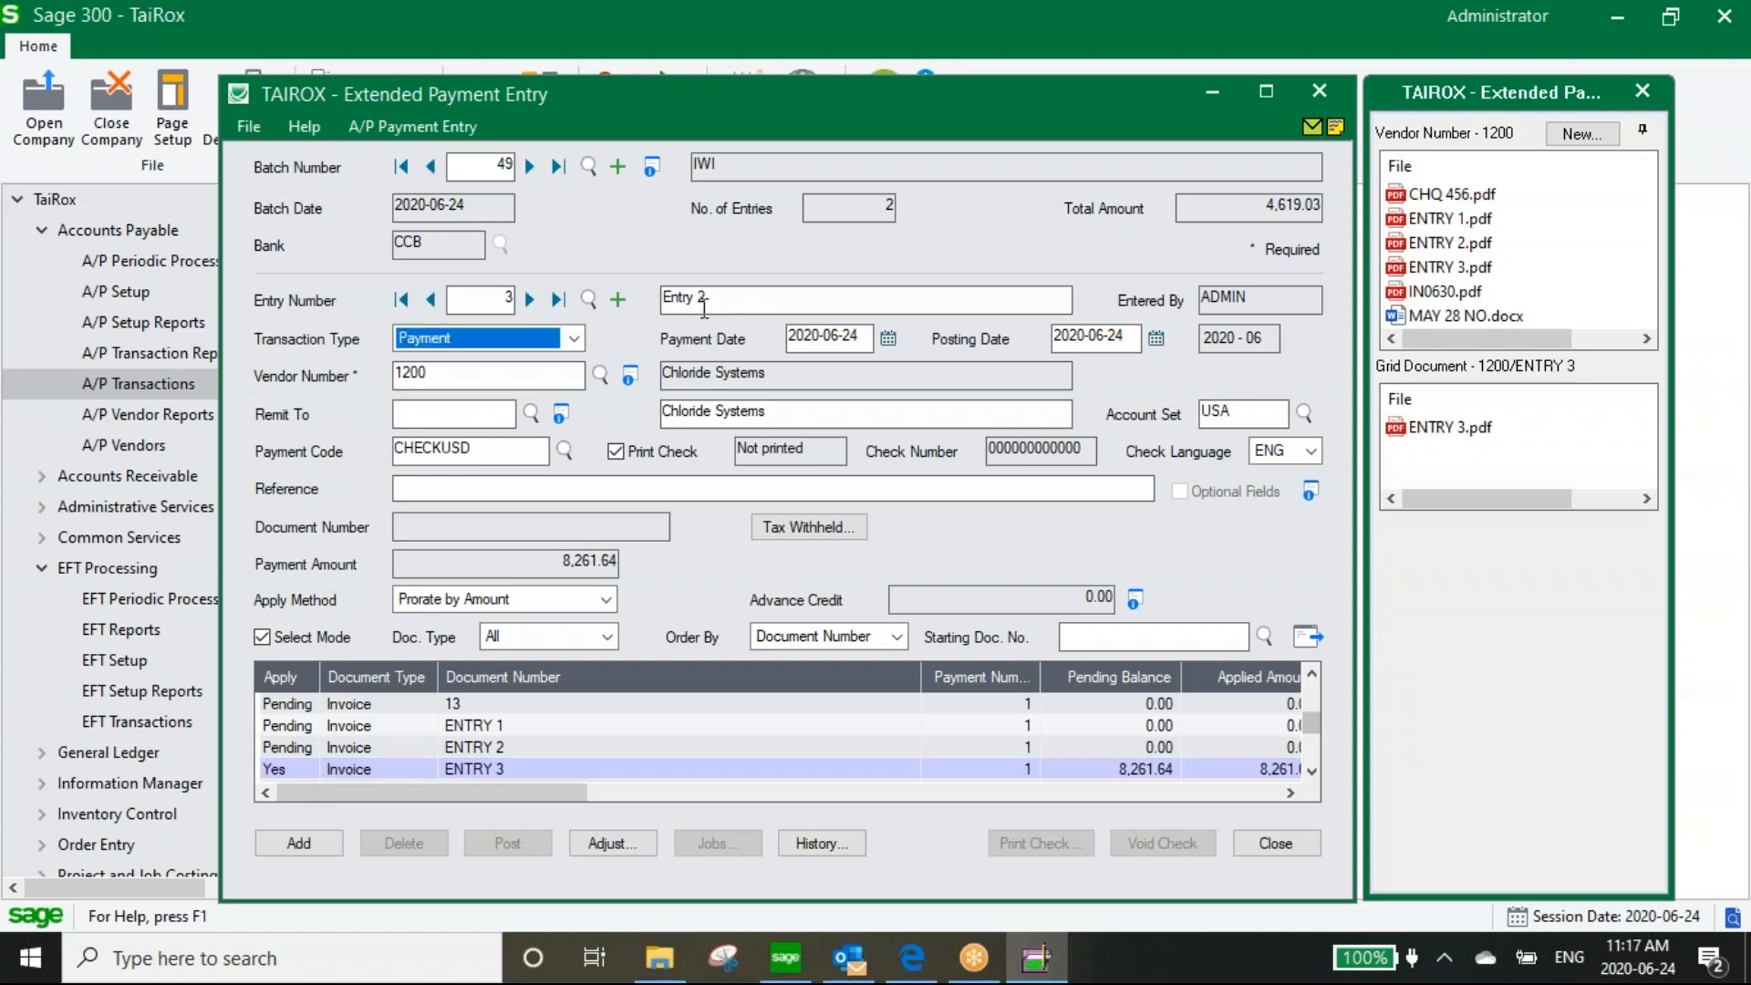
click(301, 844)
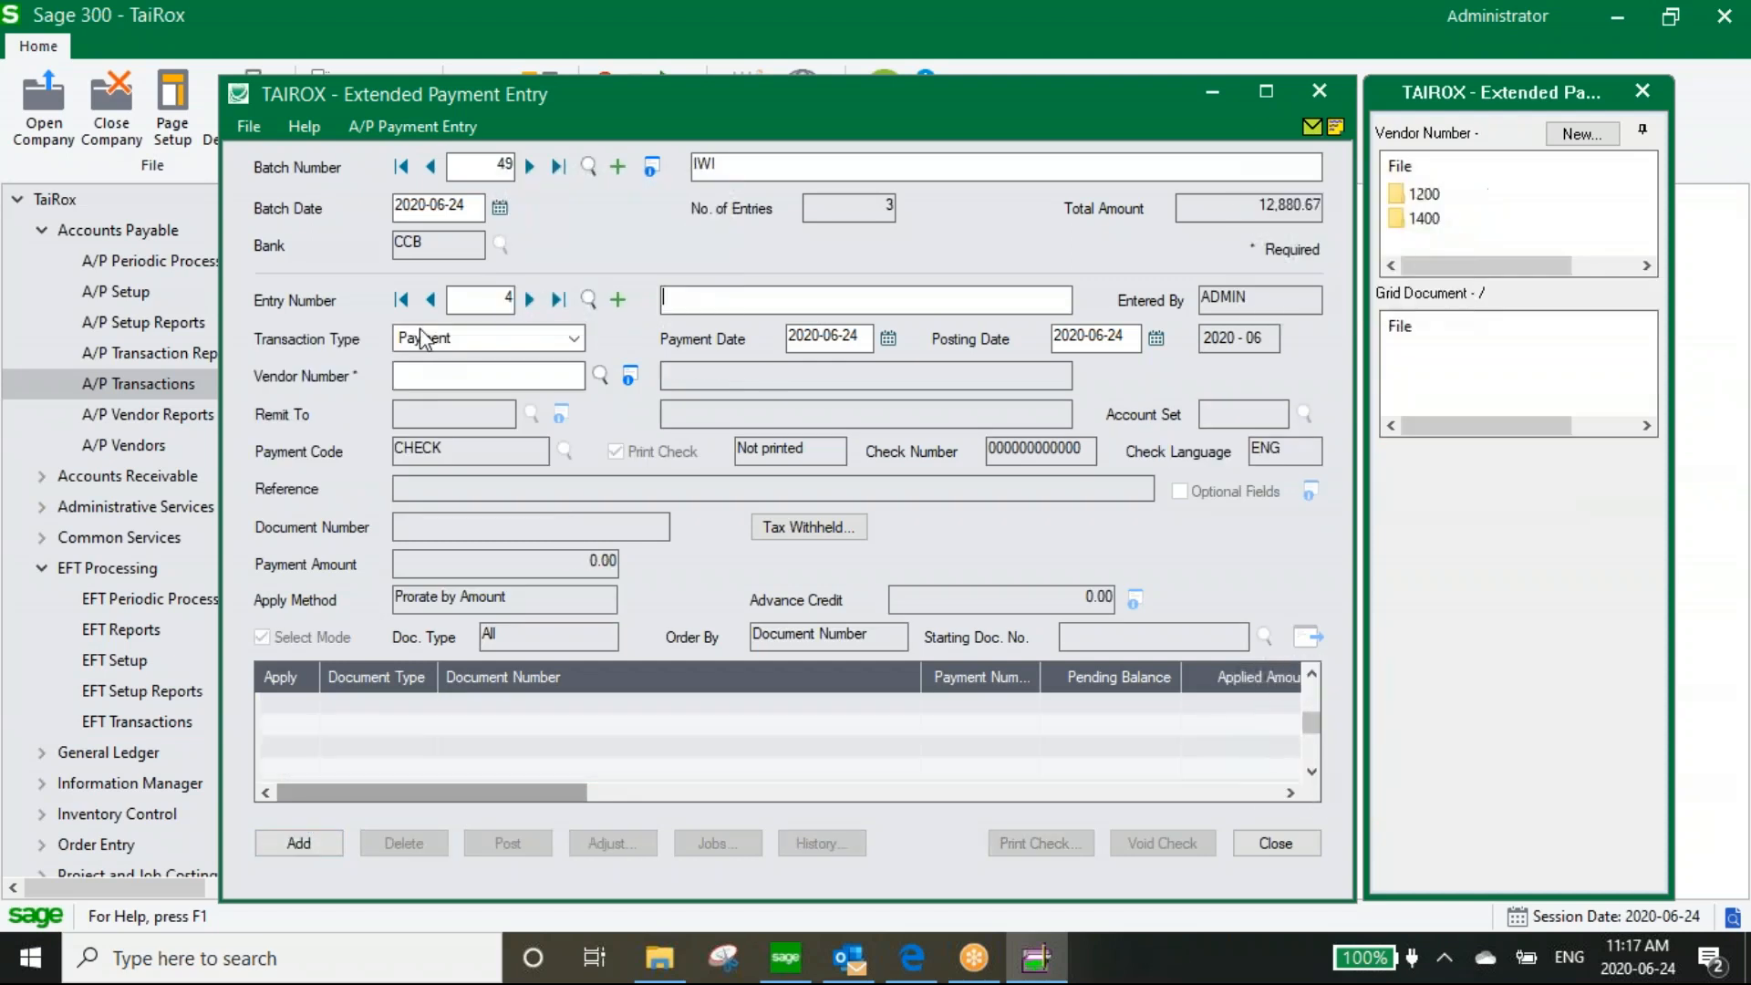
Set entry 2's description to 'Entry 2' and save it while moving to entry 3
click(430, 299)
click(727, 301)
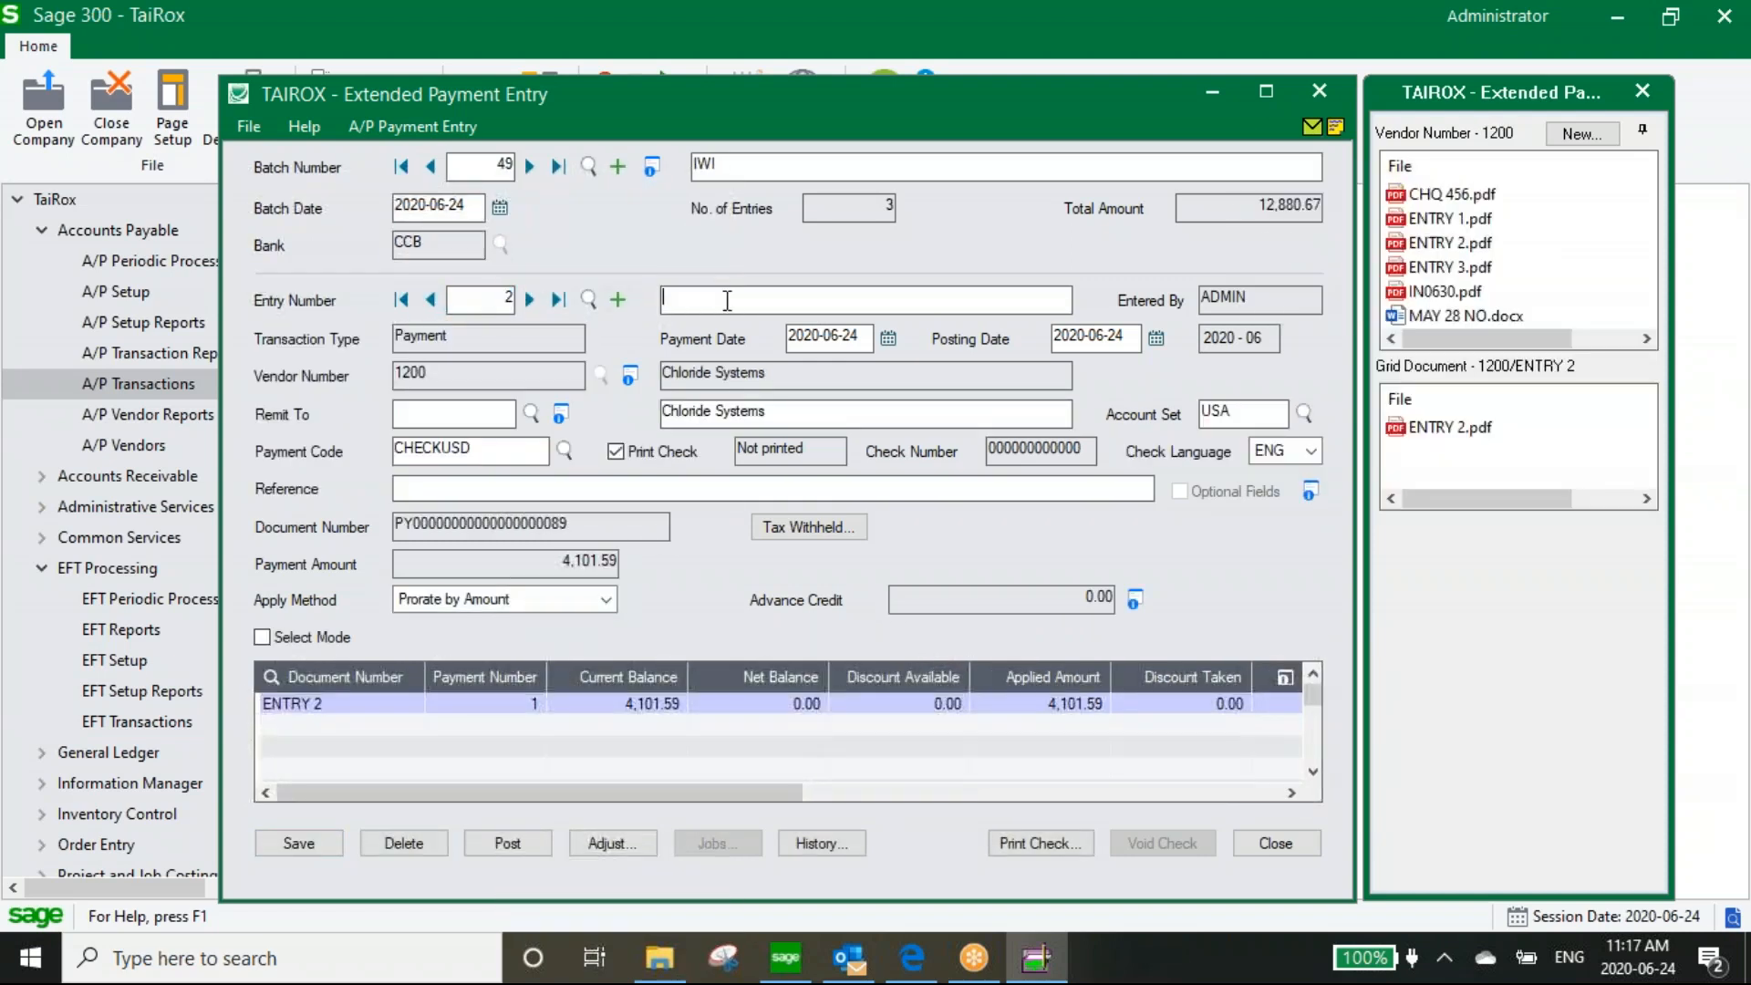
text(Entry 2)
click(529, 299)
click(816, 570)
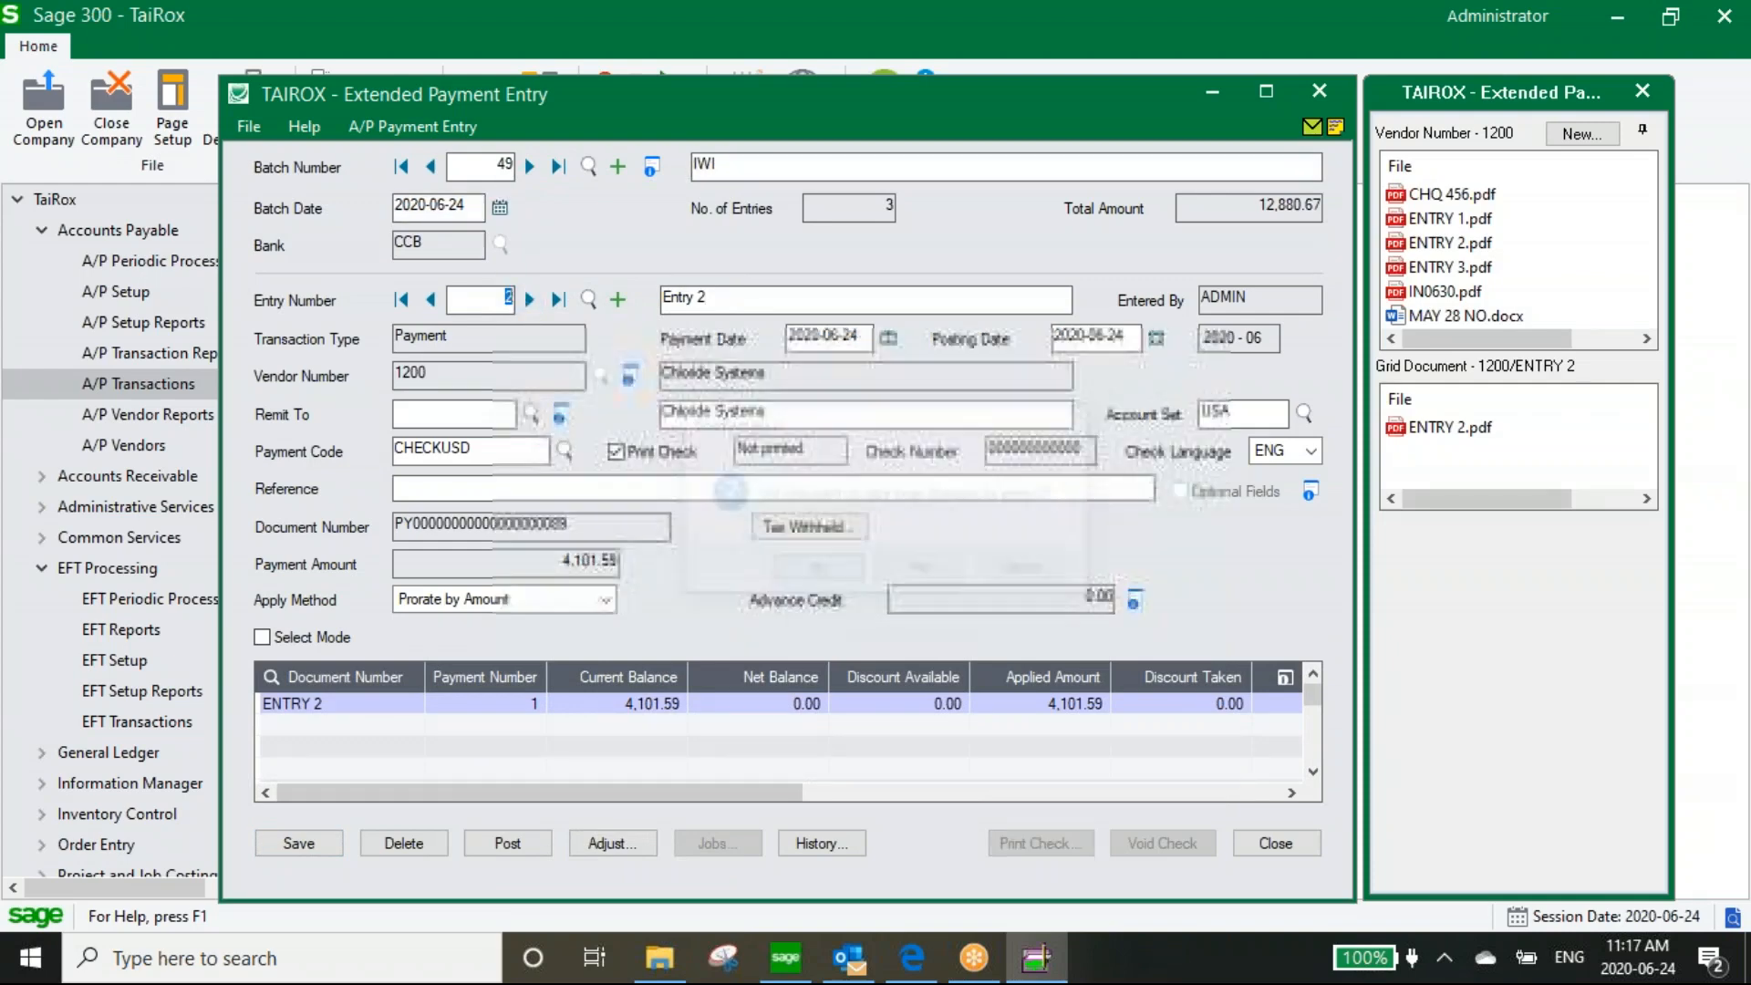
Change entry 3's description to 'Entry 3' and save it
click(778, 301)
key(BackSpace)
key(BackSpace)
text(3)
click(295, 841)
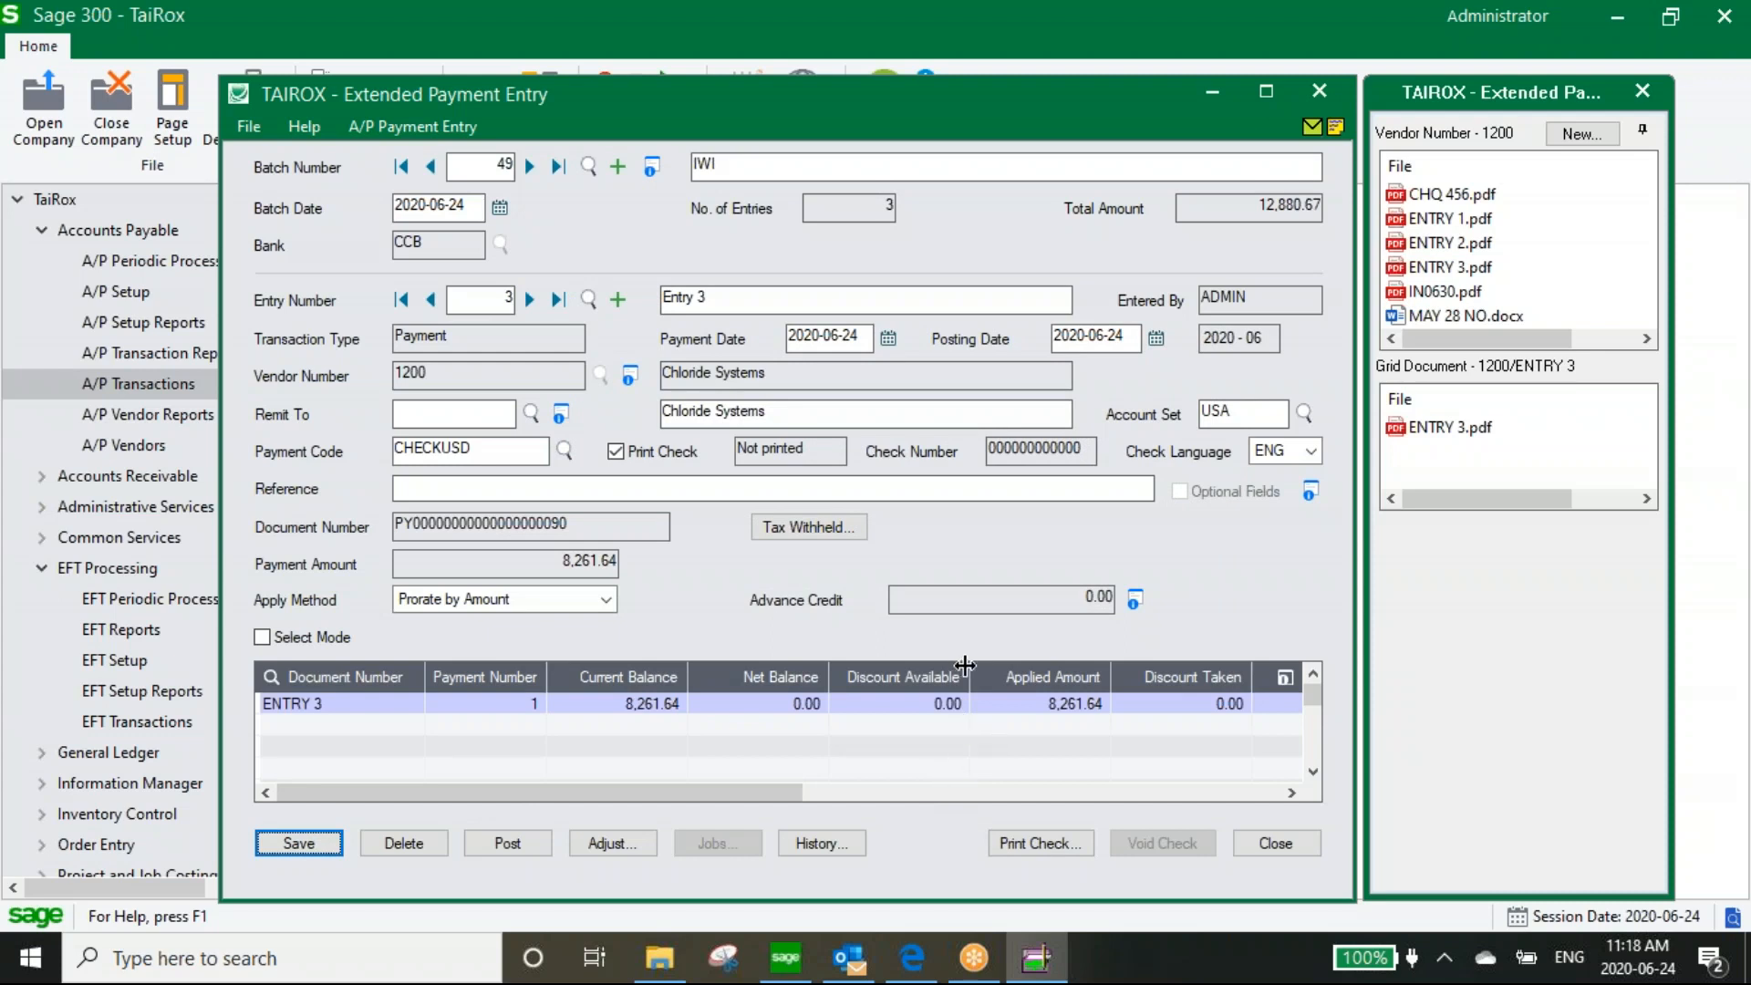
View the attached ENTRY 3.pdf in Edge, keep its tabs, and minimize the browser
mouse_move(1448, 441)
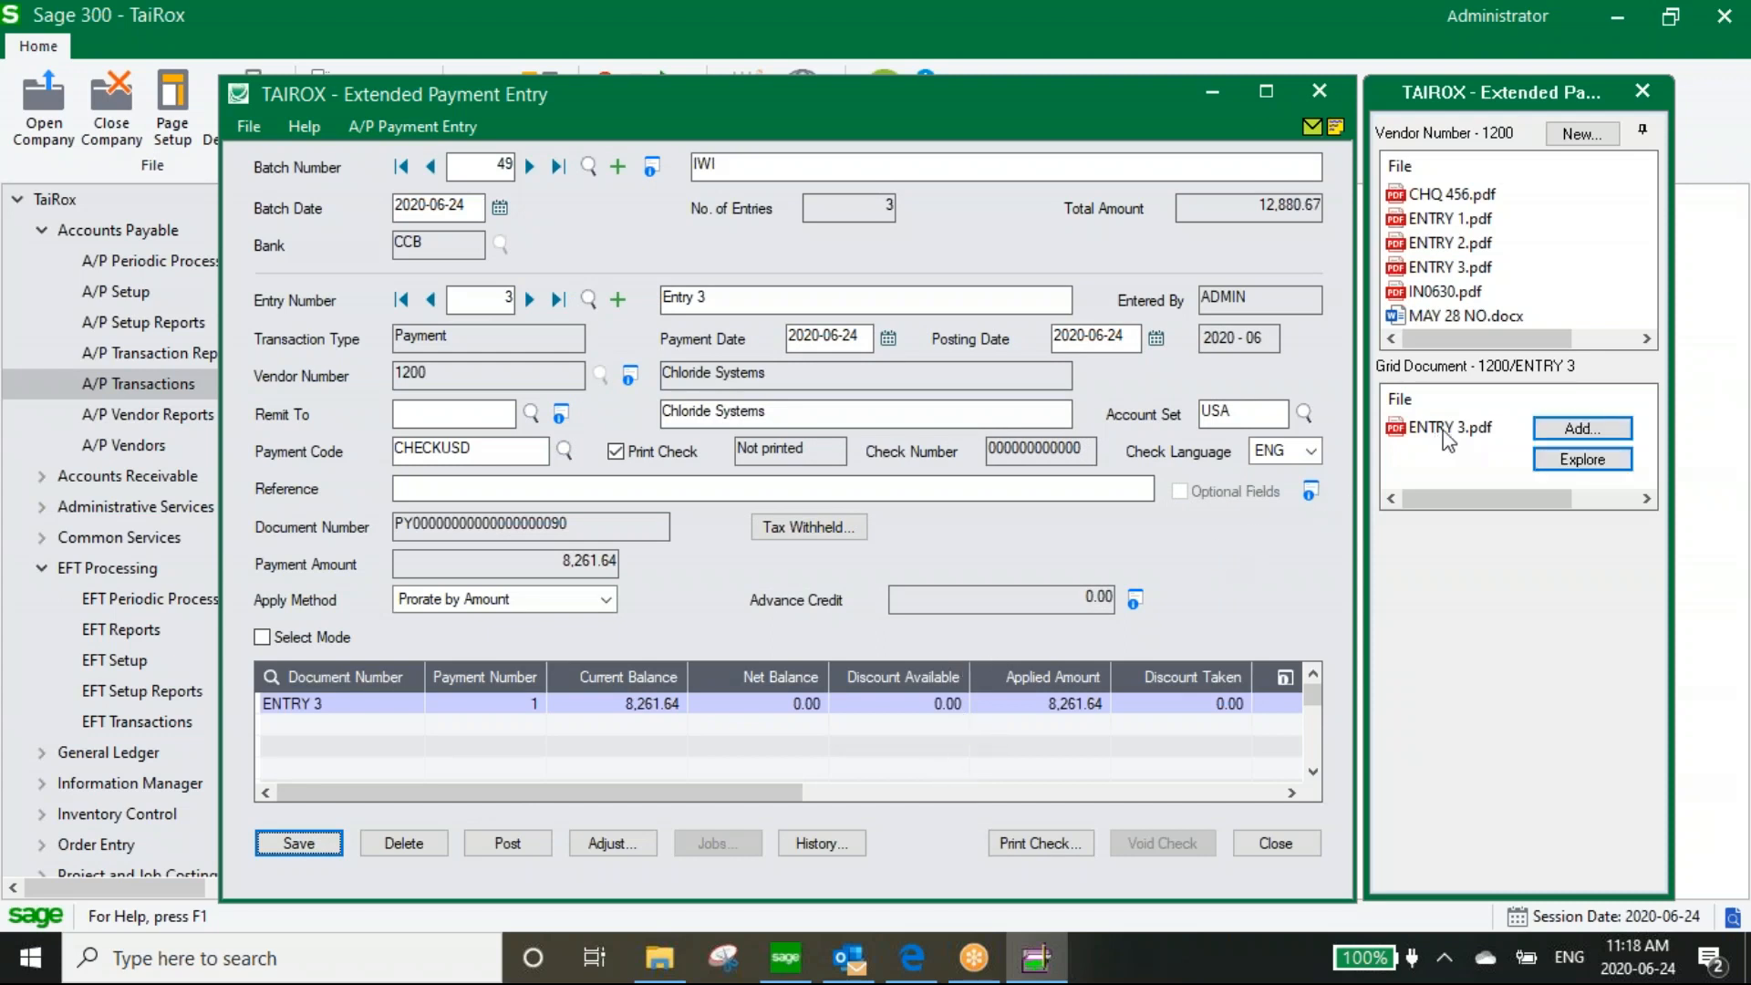
double_click(1448, 433)
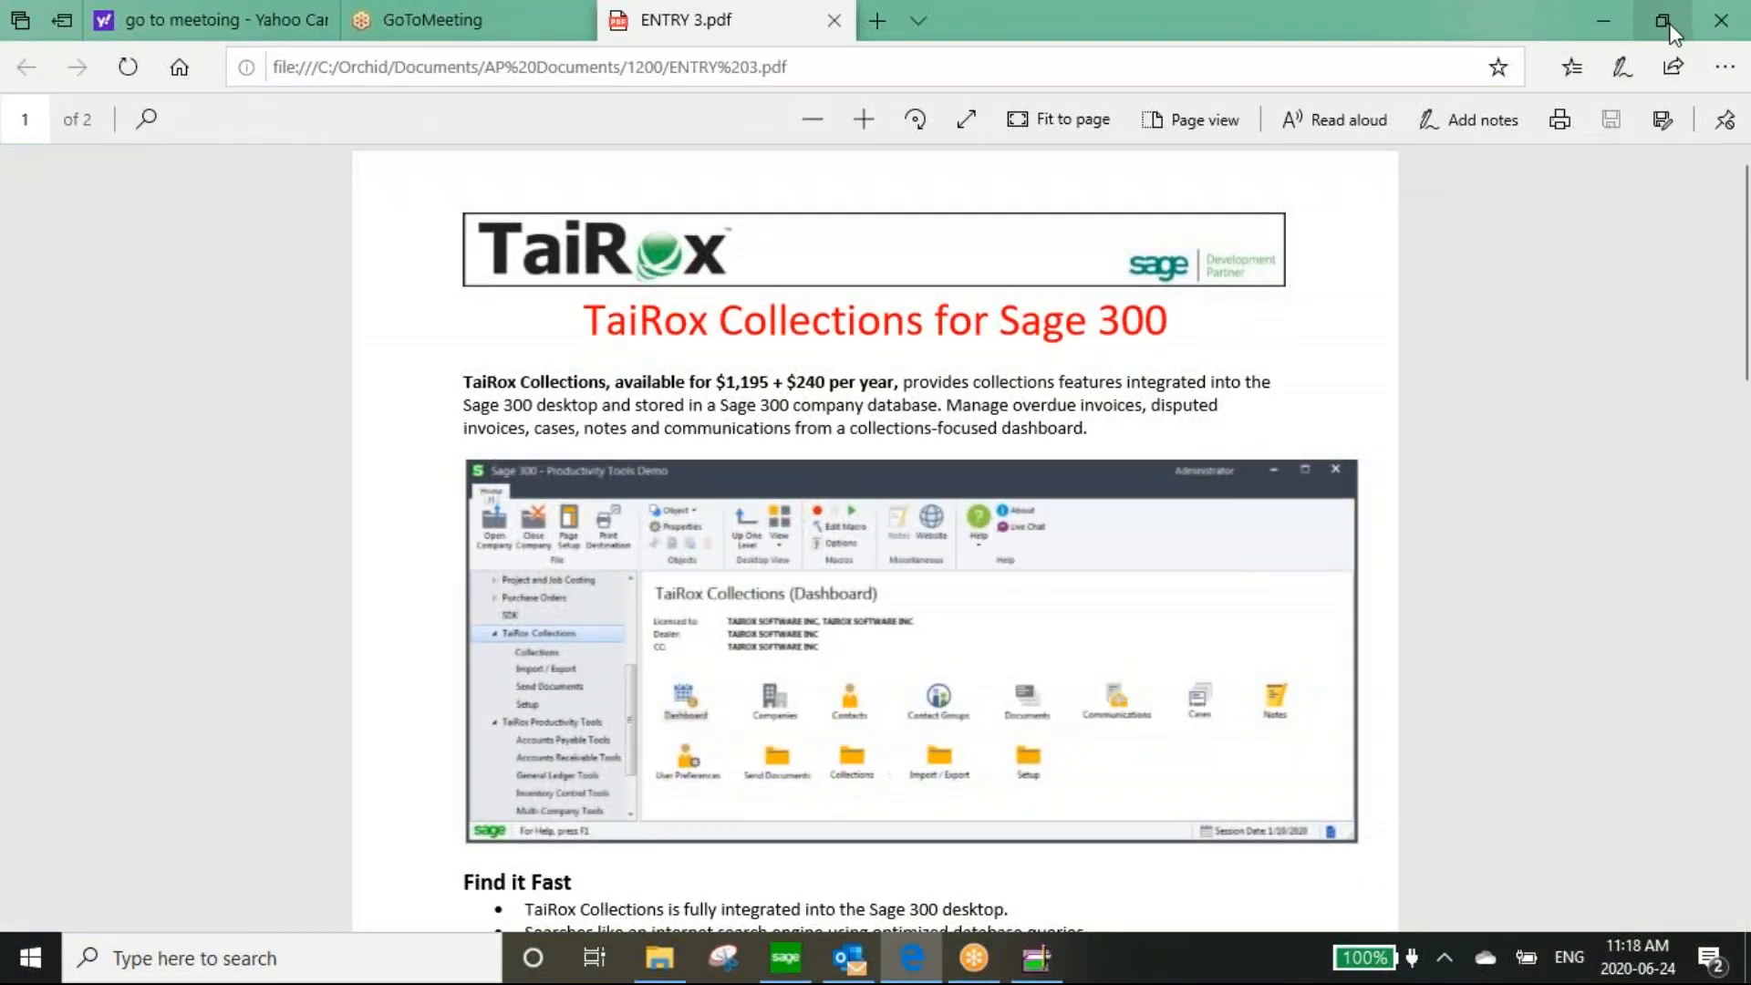
click(1720, 26)
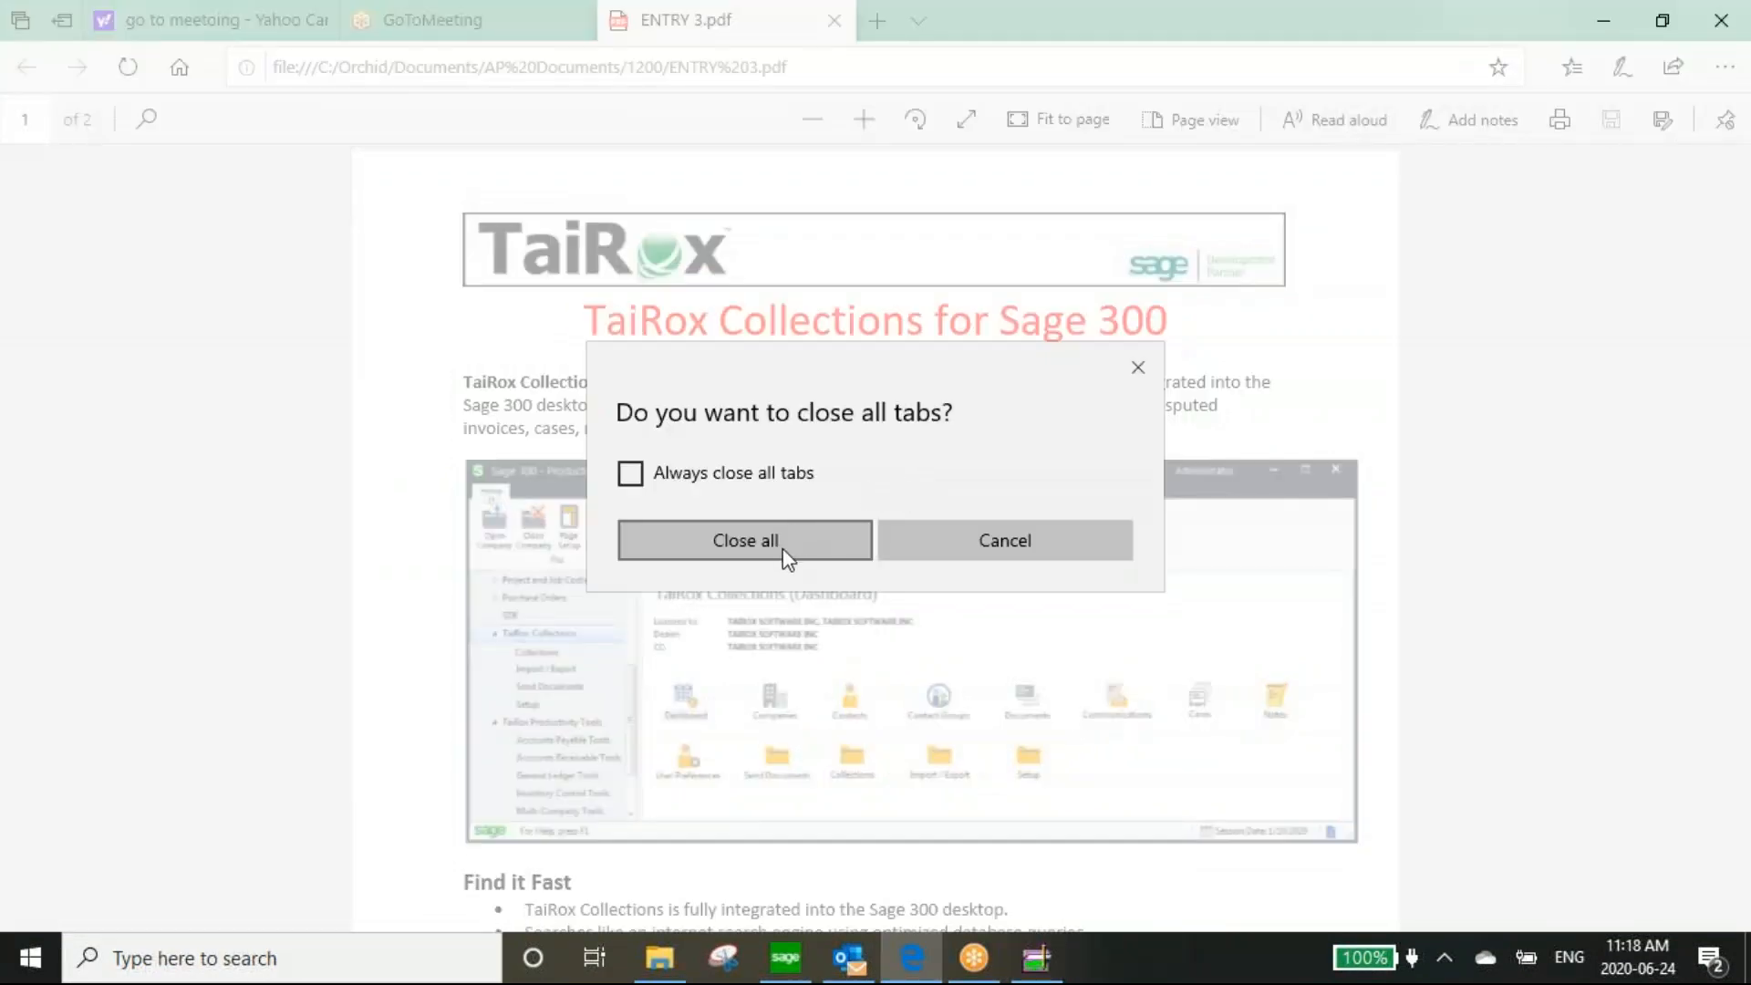
click(894, 527)
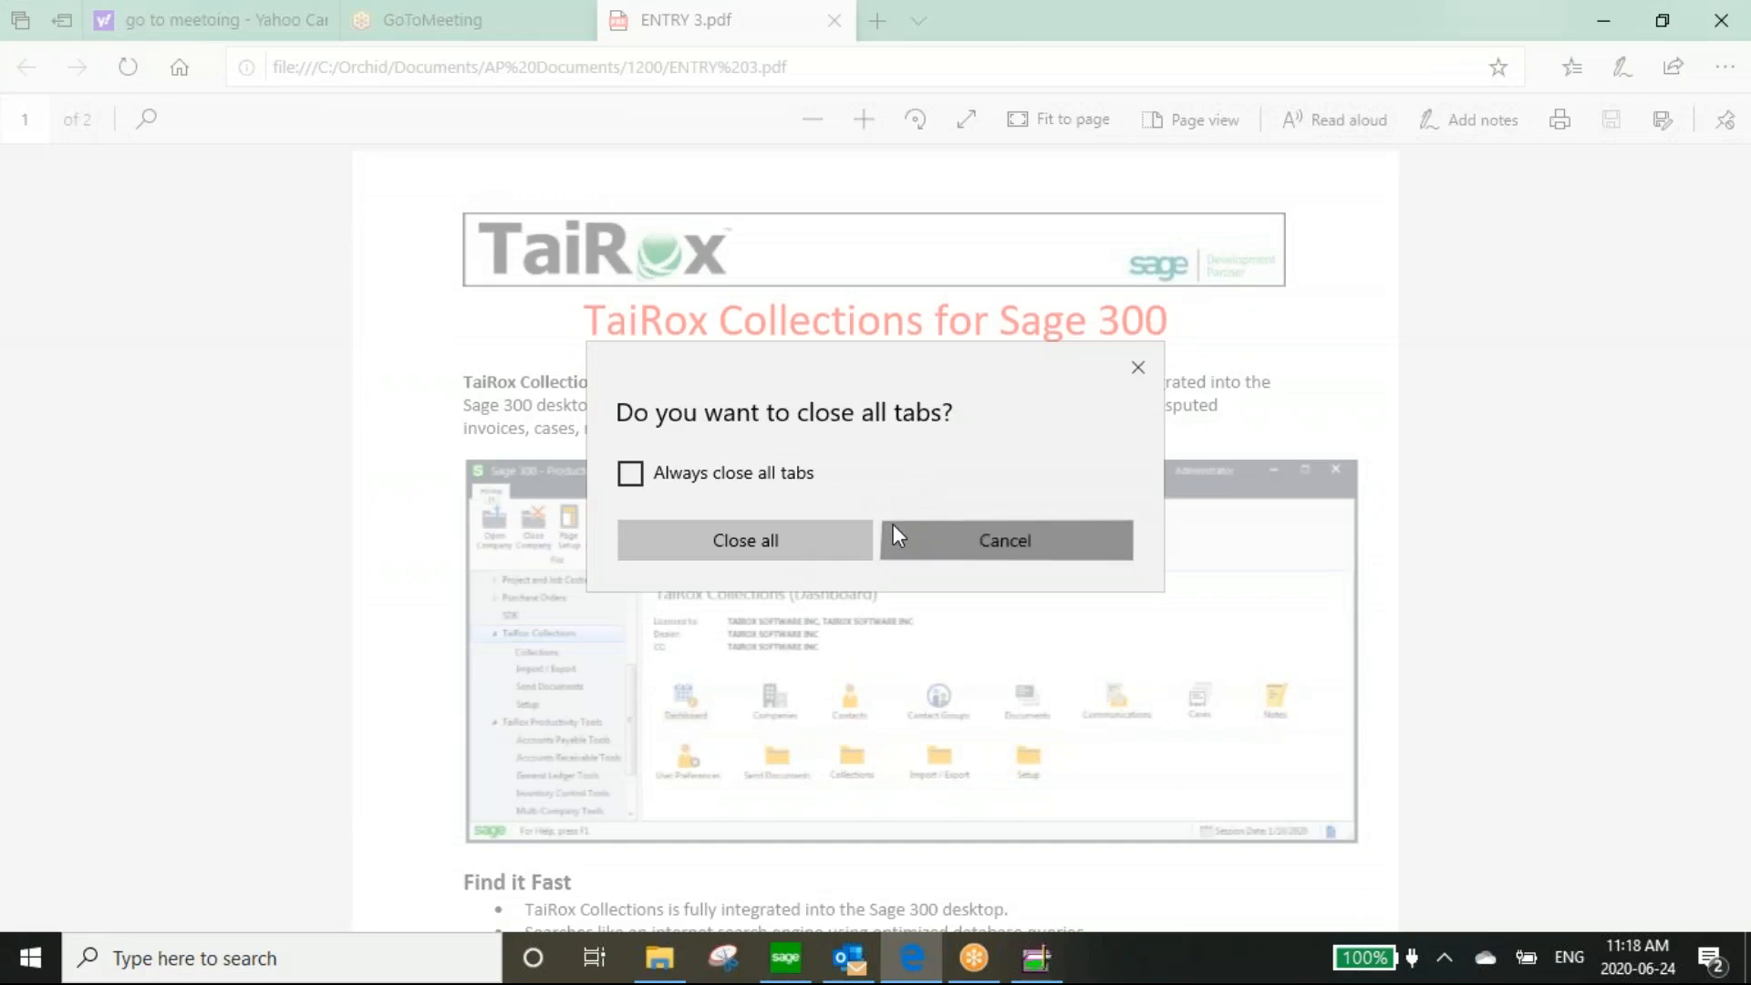
click(1342, 5)
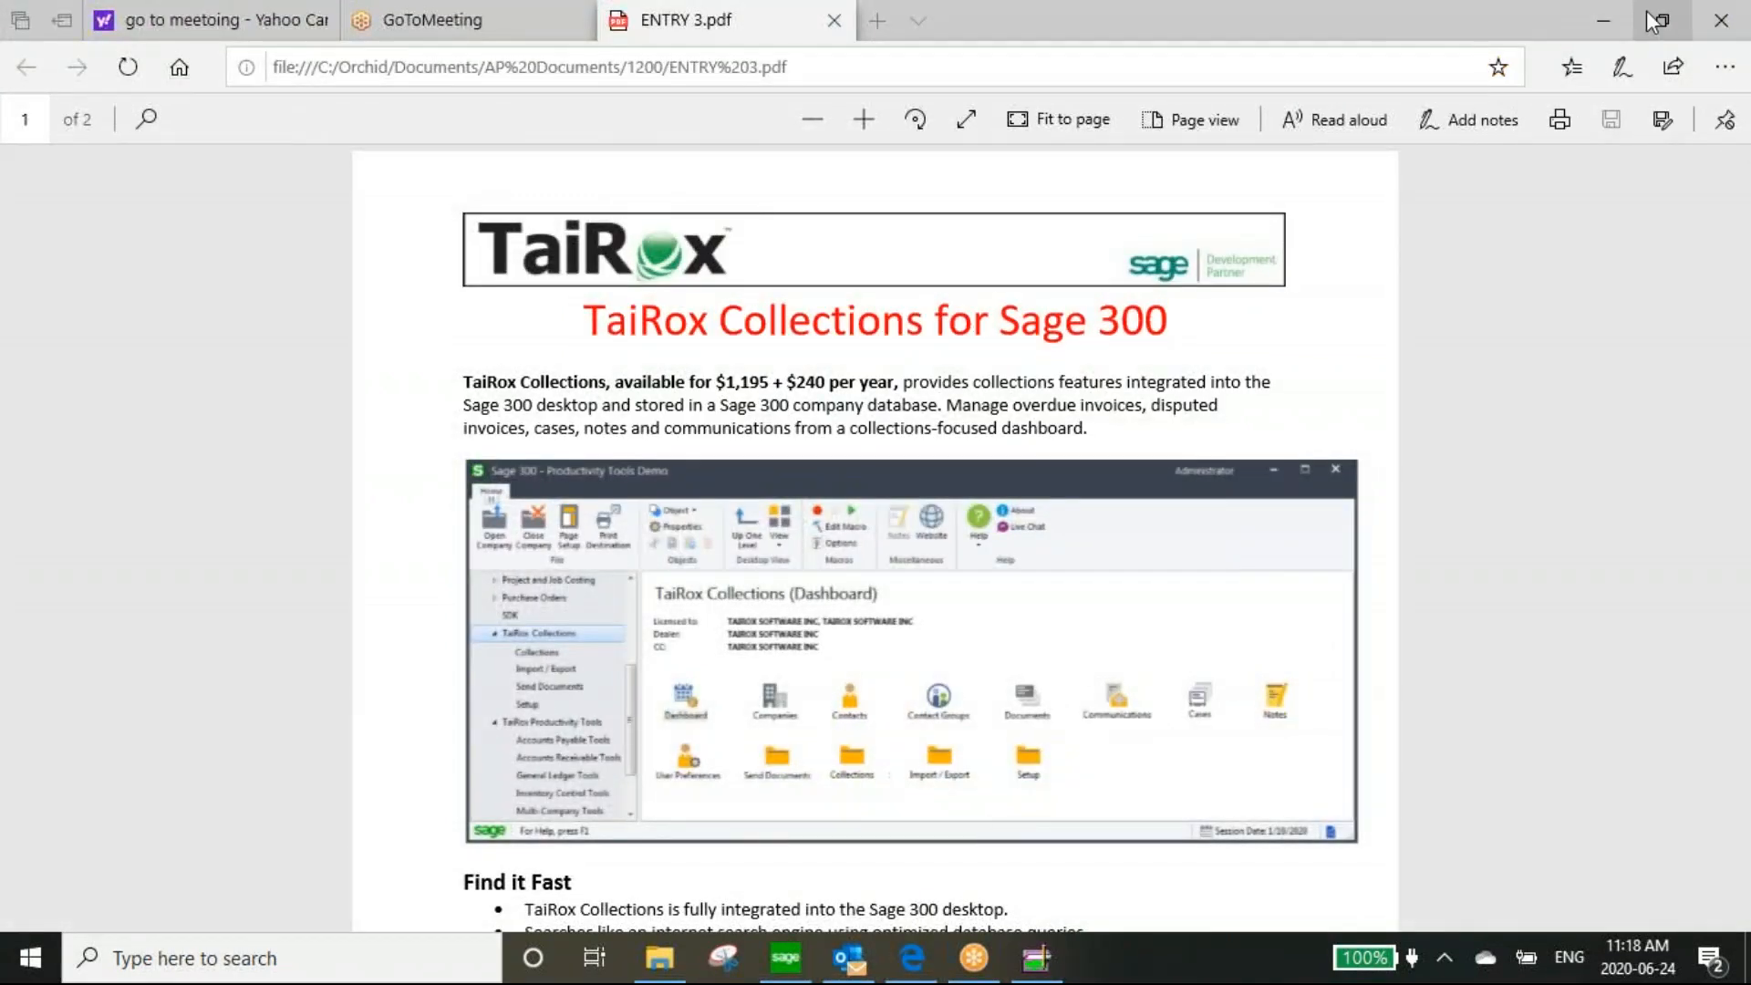
click(1720, 20)
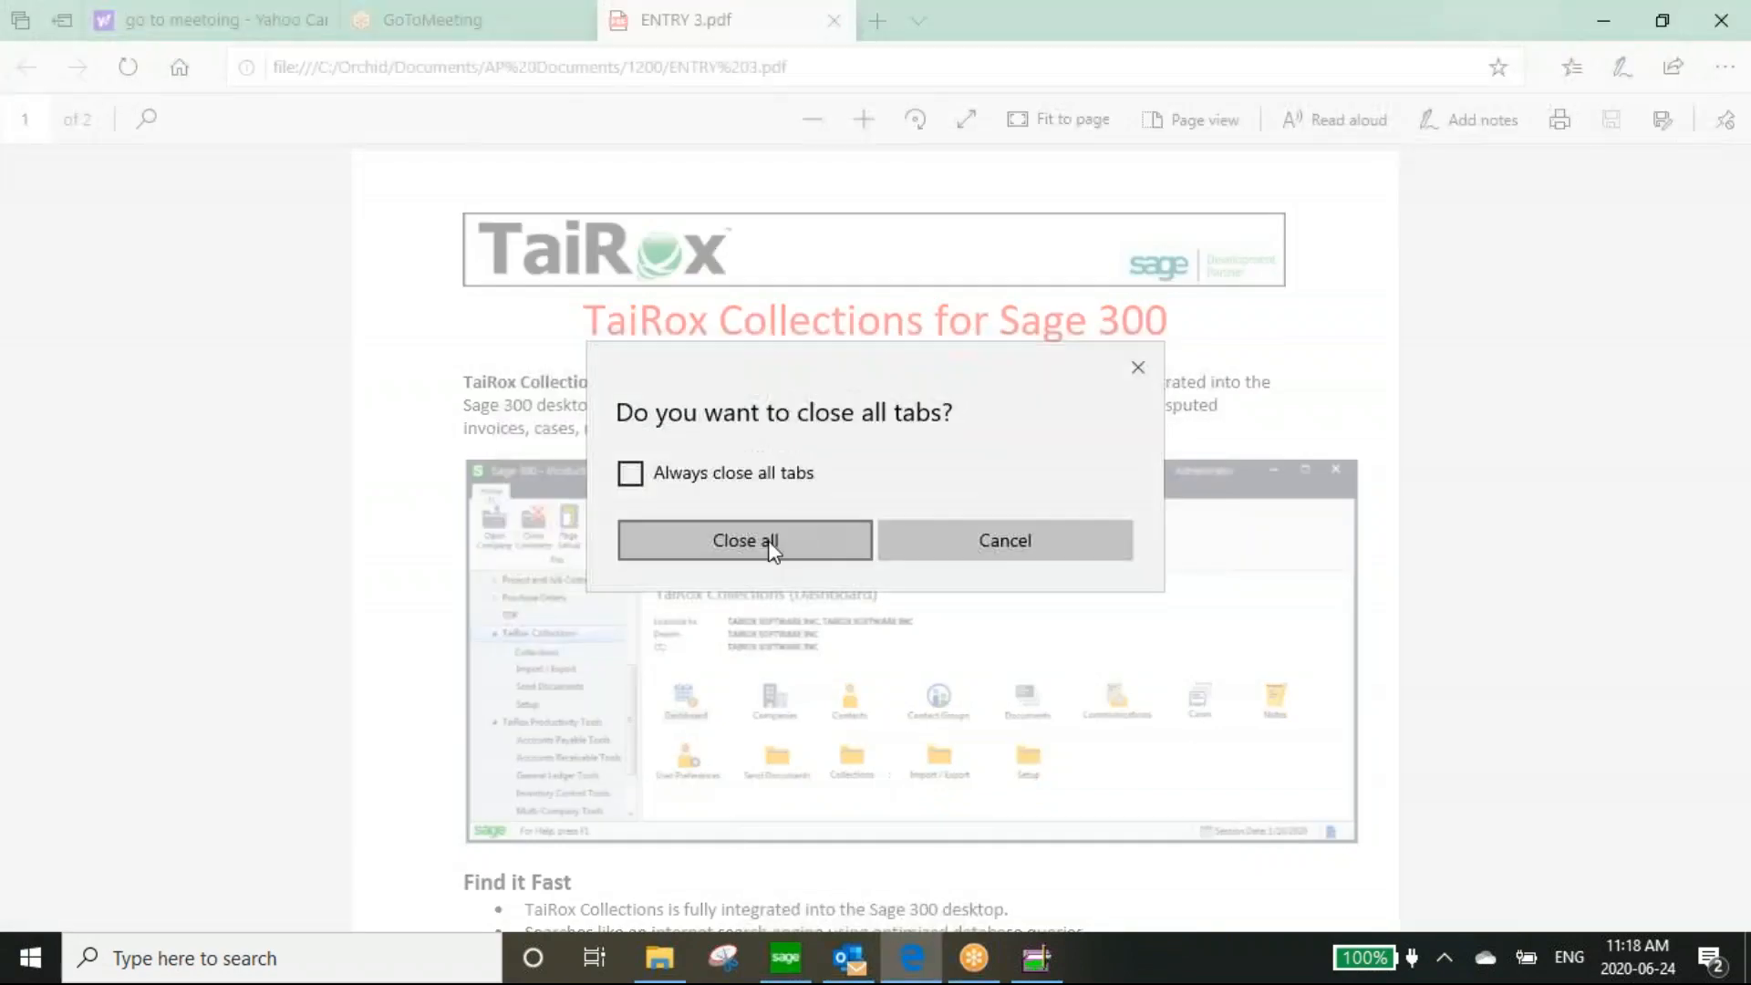
click(934, 543)
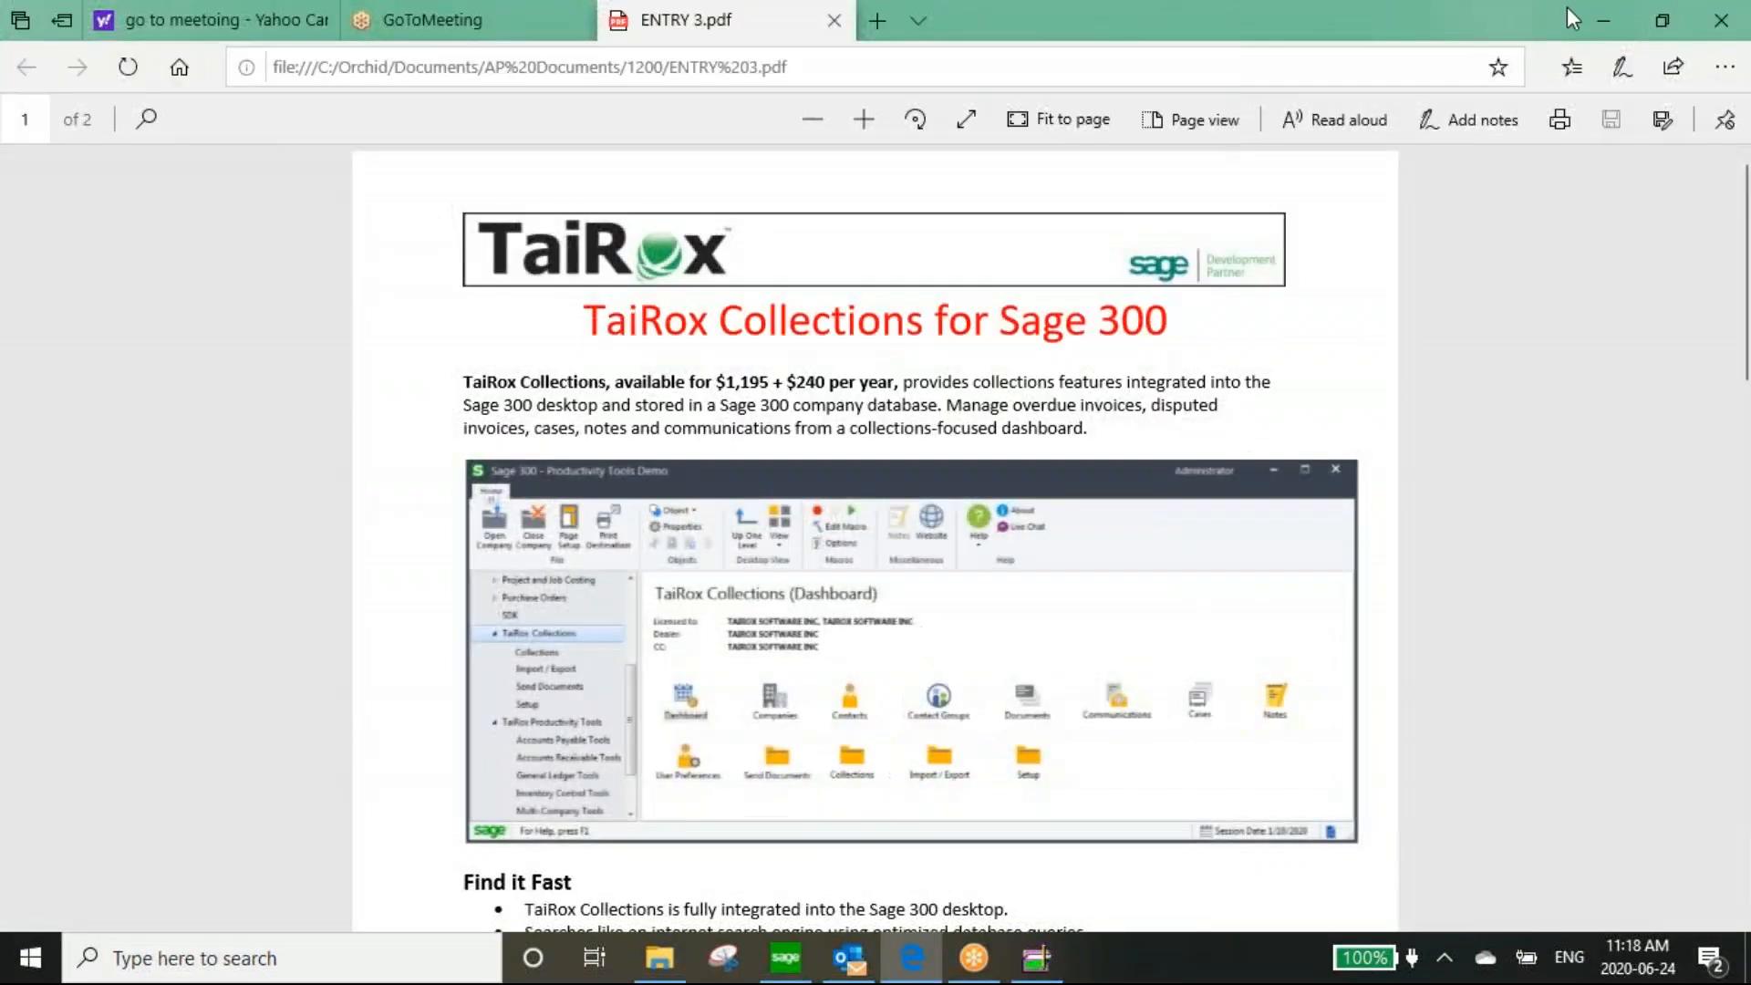
click(1605, 13)
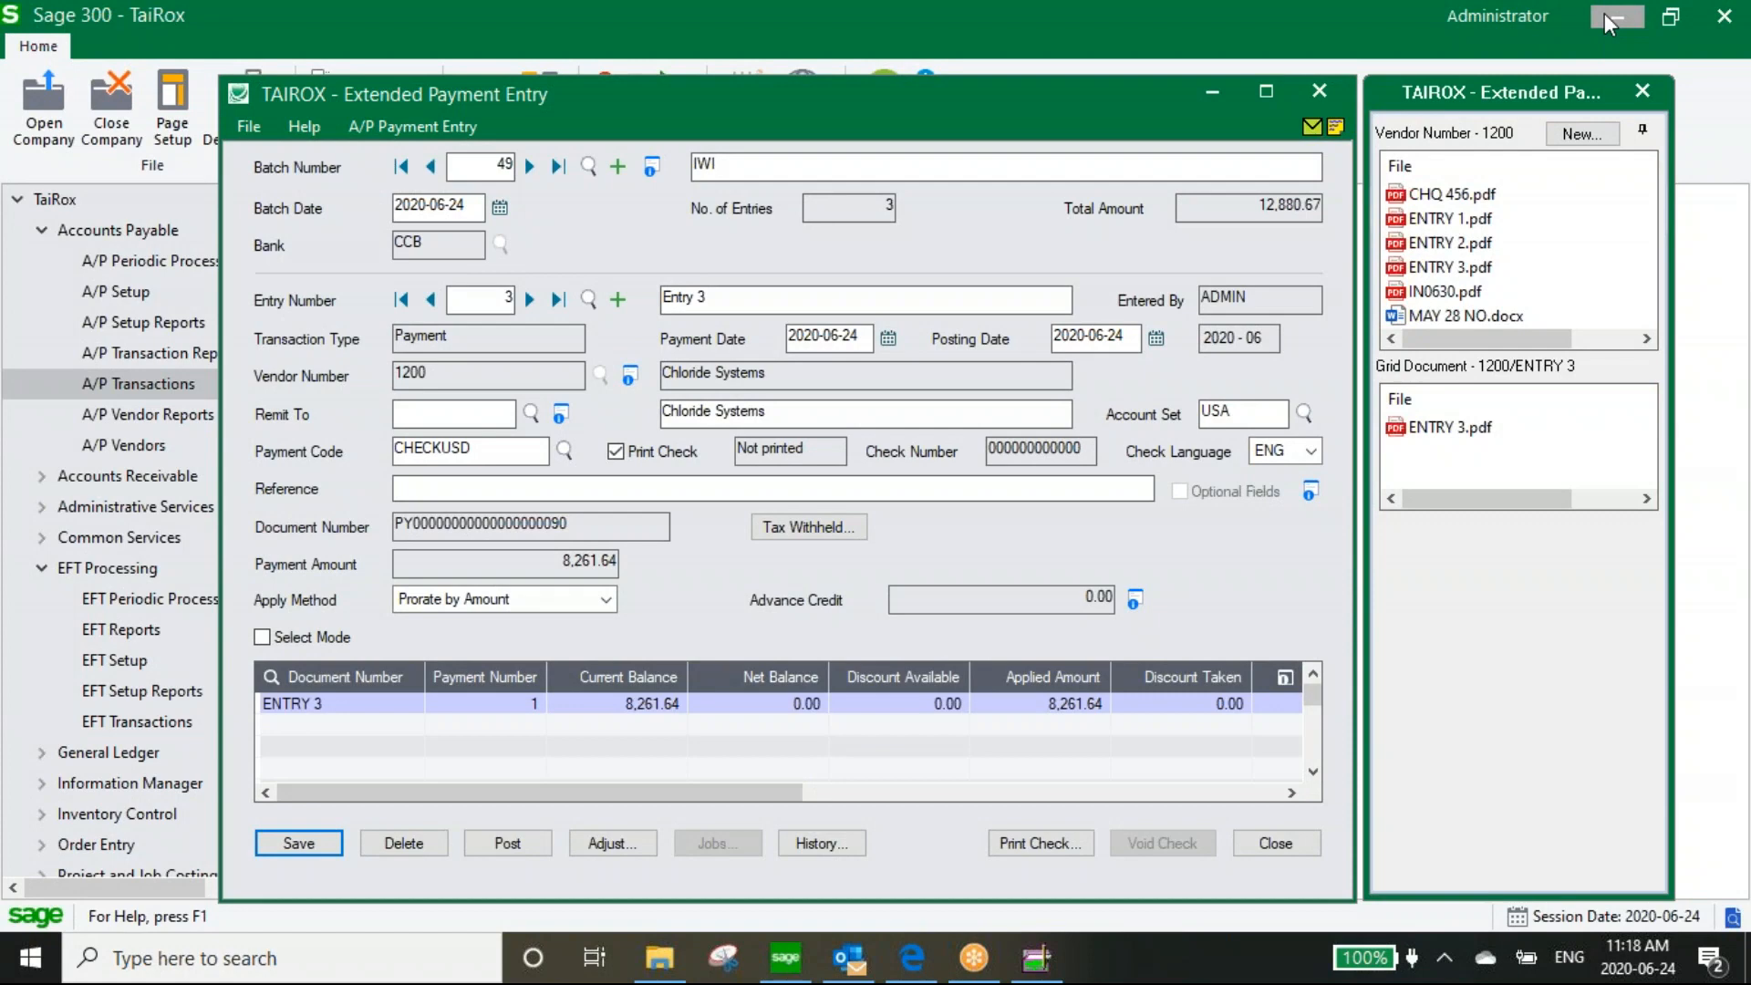
Close the payment entry and try Print/Post on batch 49, declining after the not-approved error
click(1333, 92)
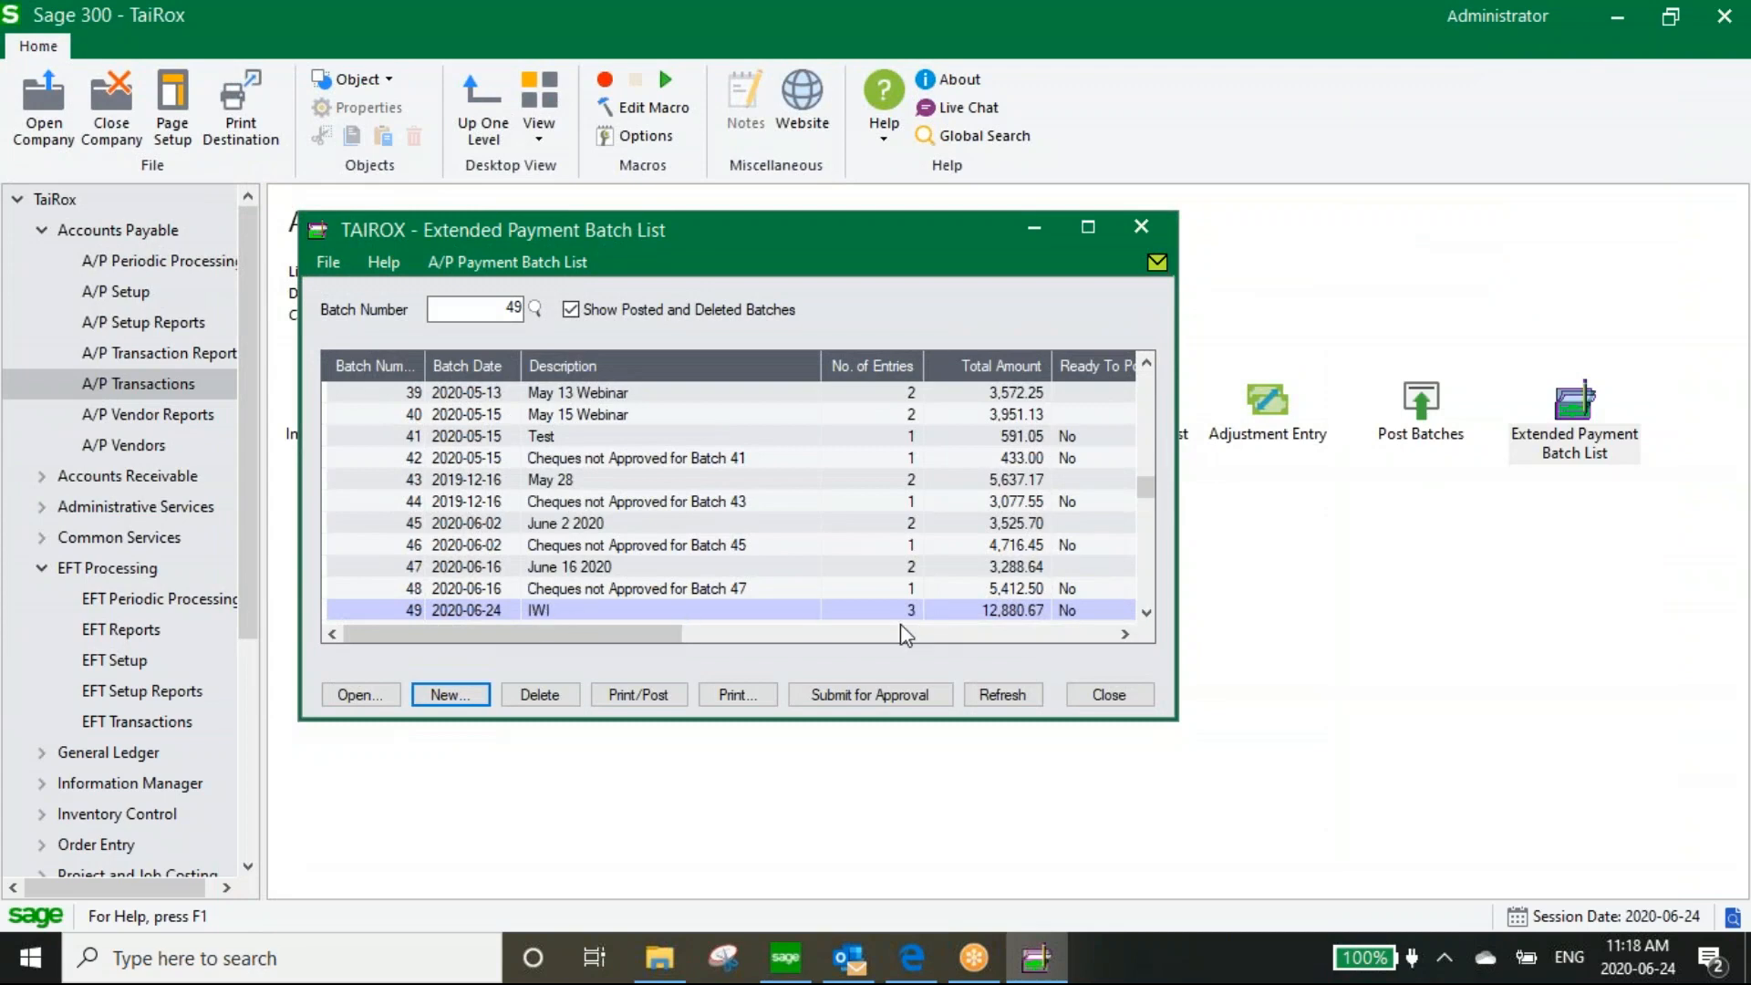
click(627, 695)
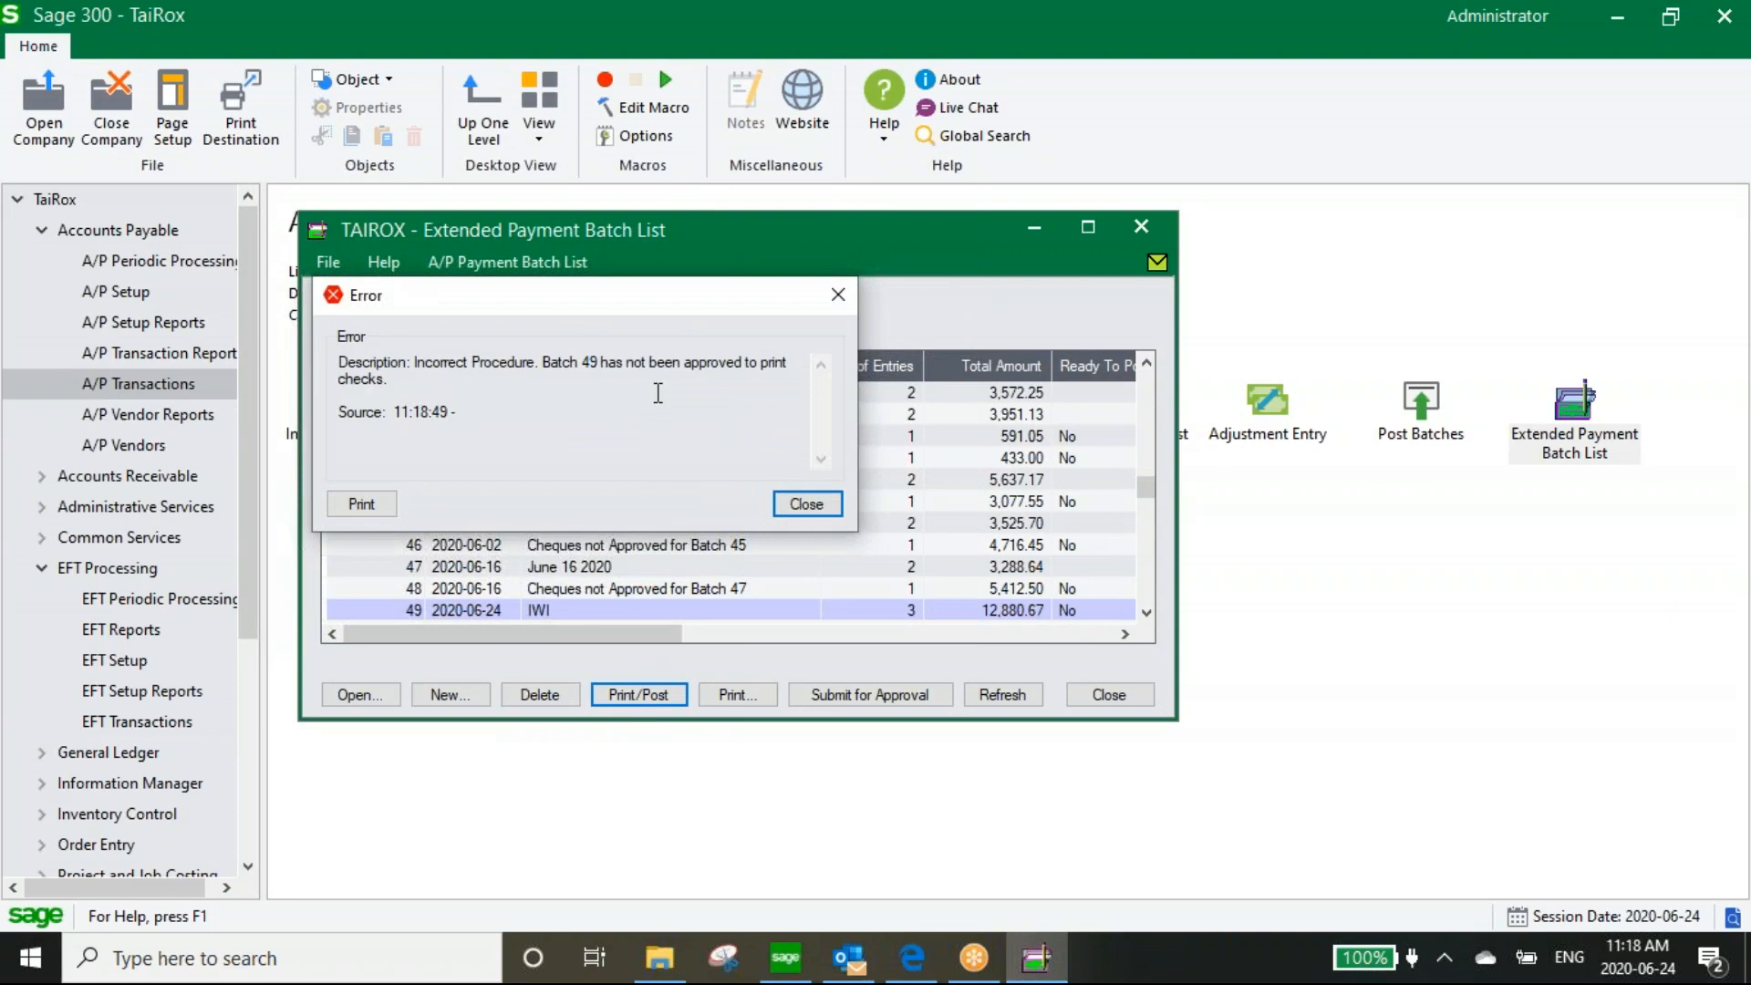
click(808, 507)
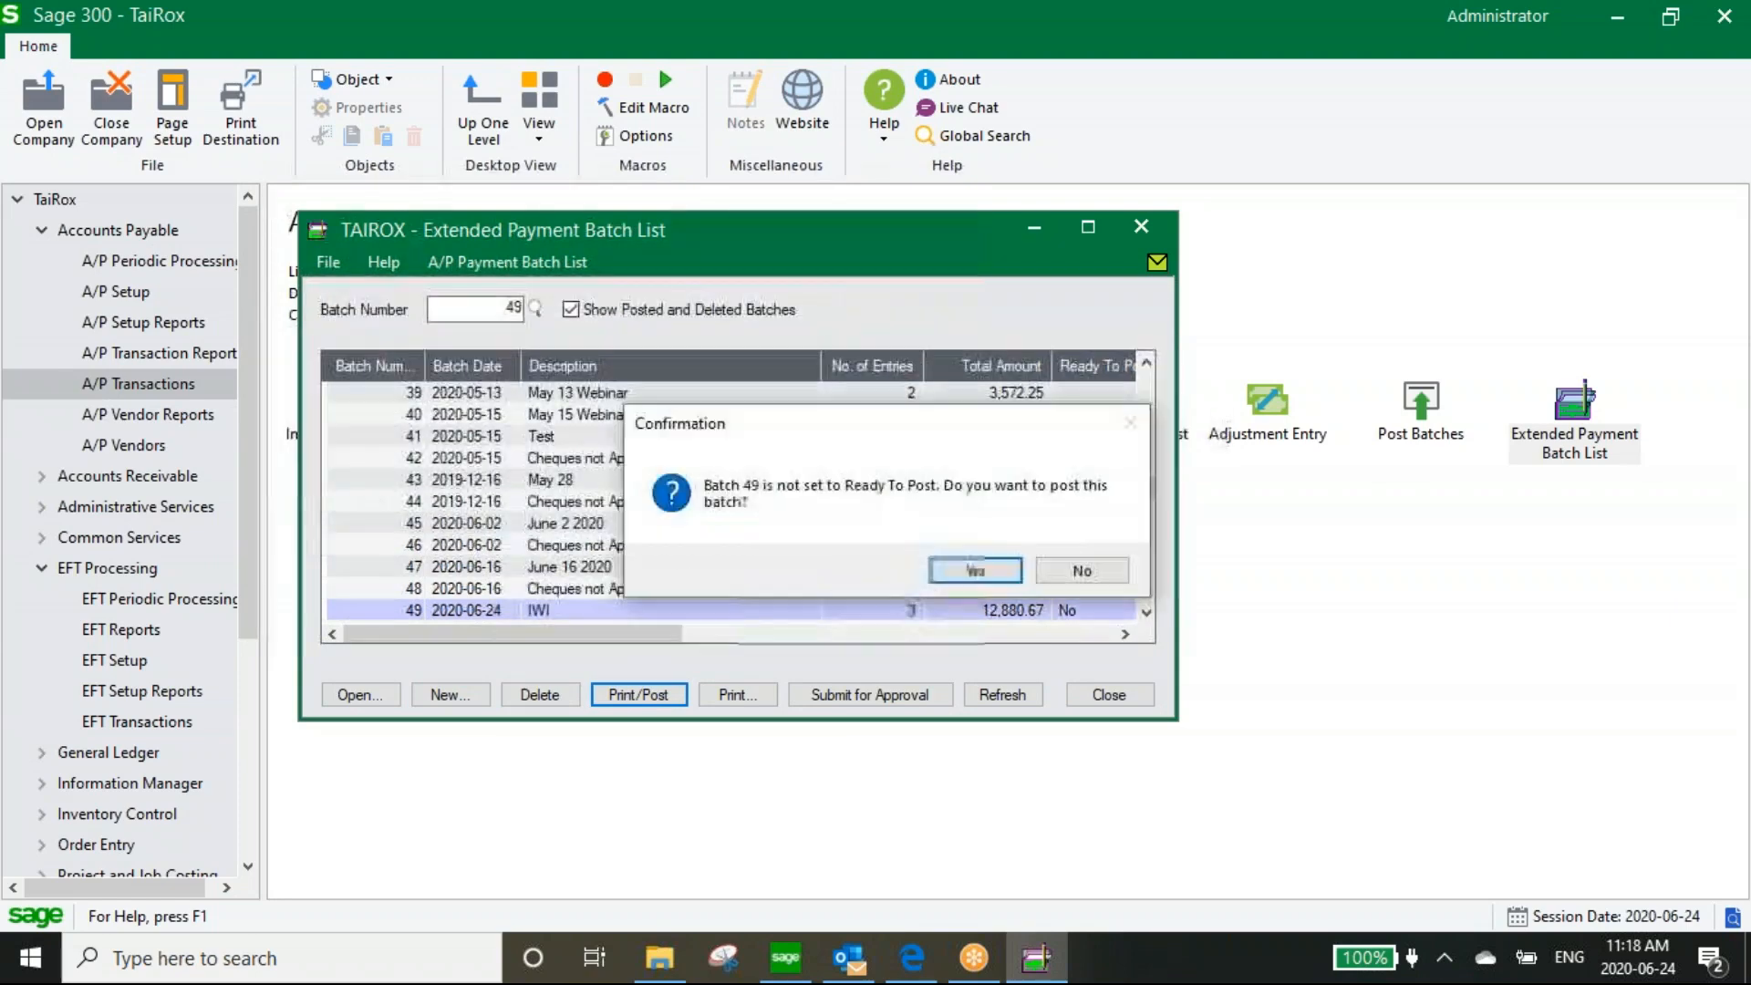
click(1082, 571)
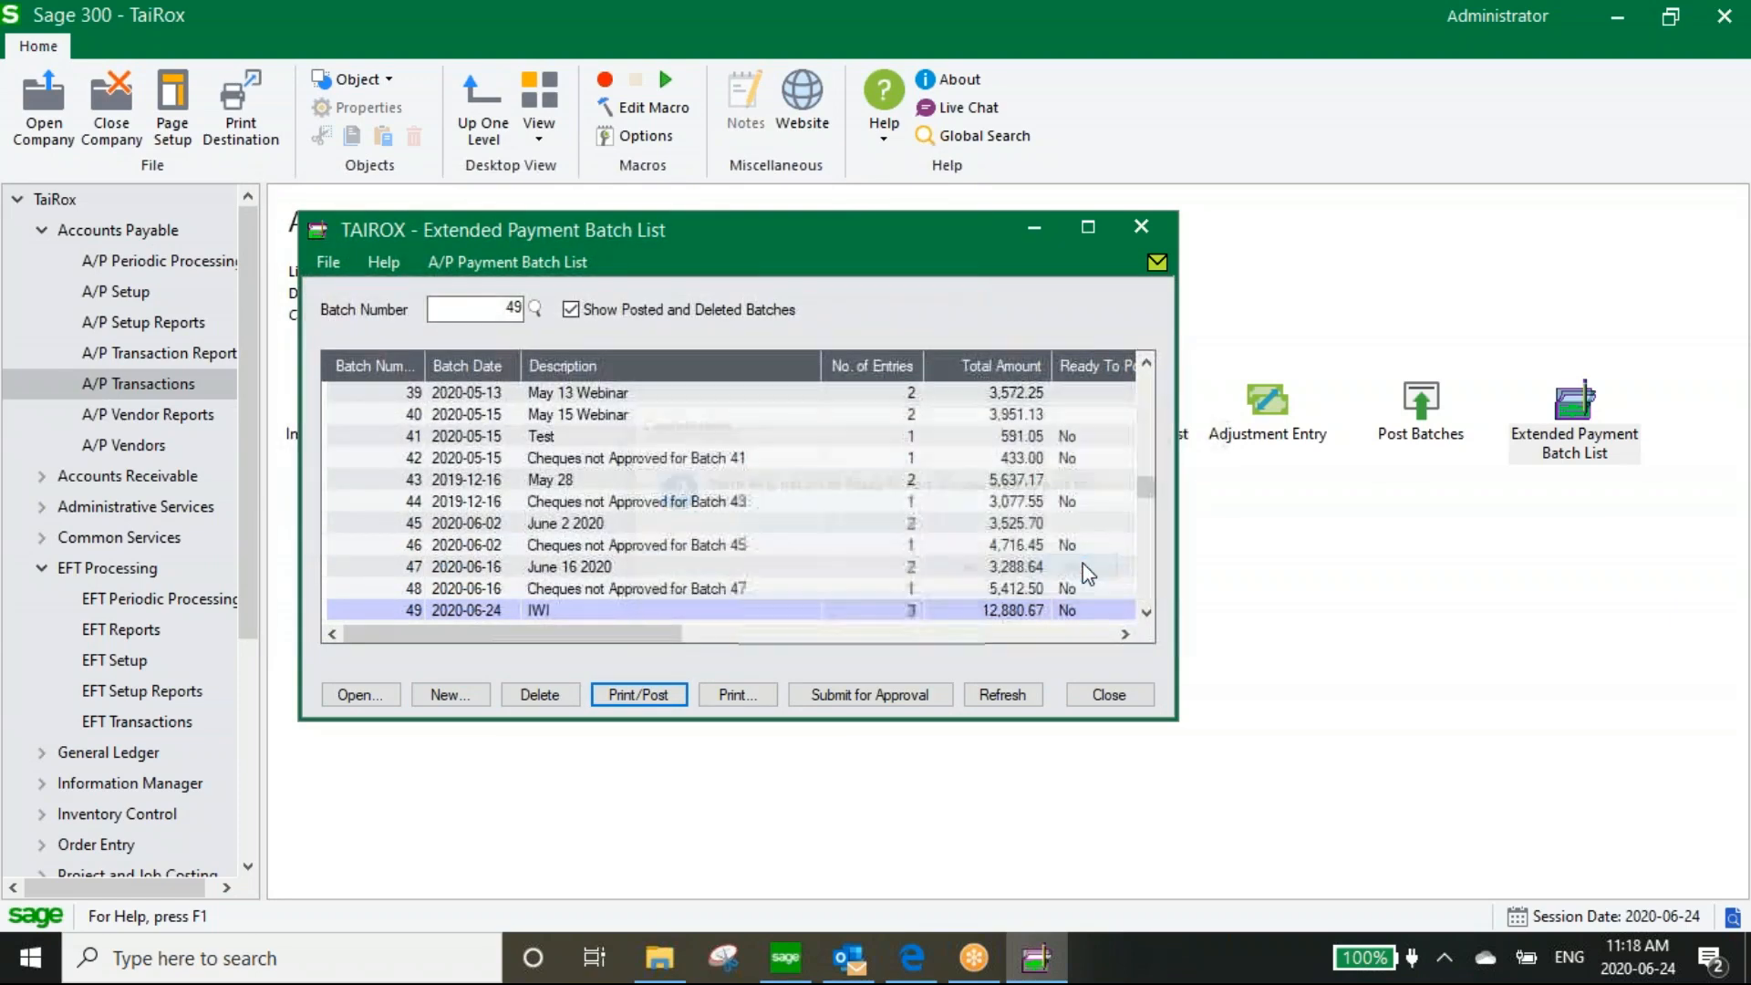
Submit batch 49 for check approval, view its in-progress approval status, then close the batch list
click(846, 695)
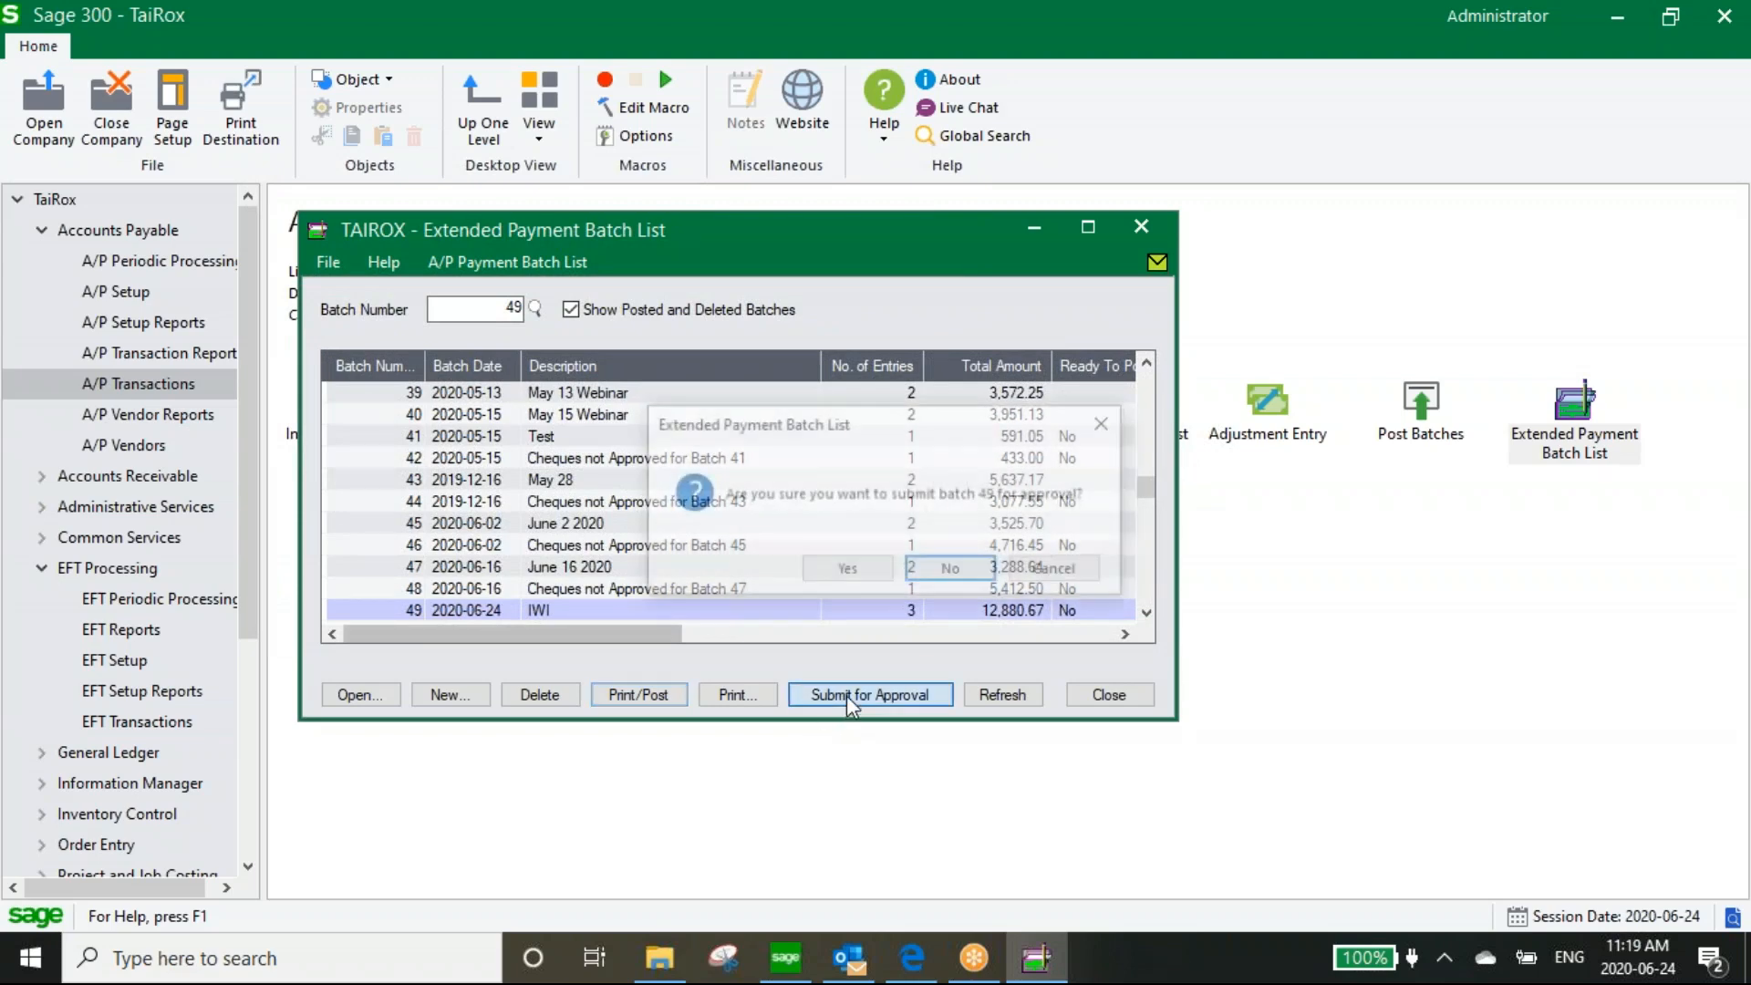
click(868, 568)
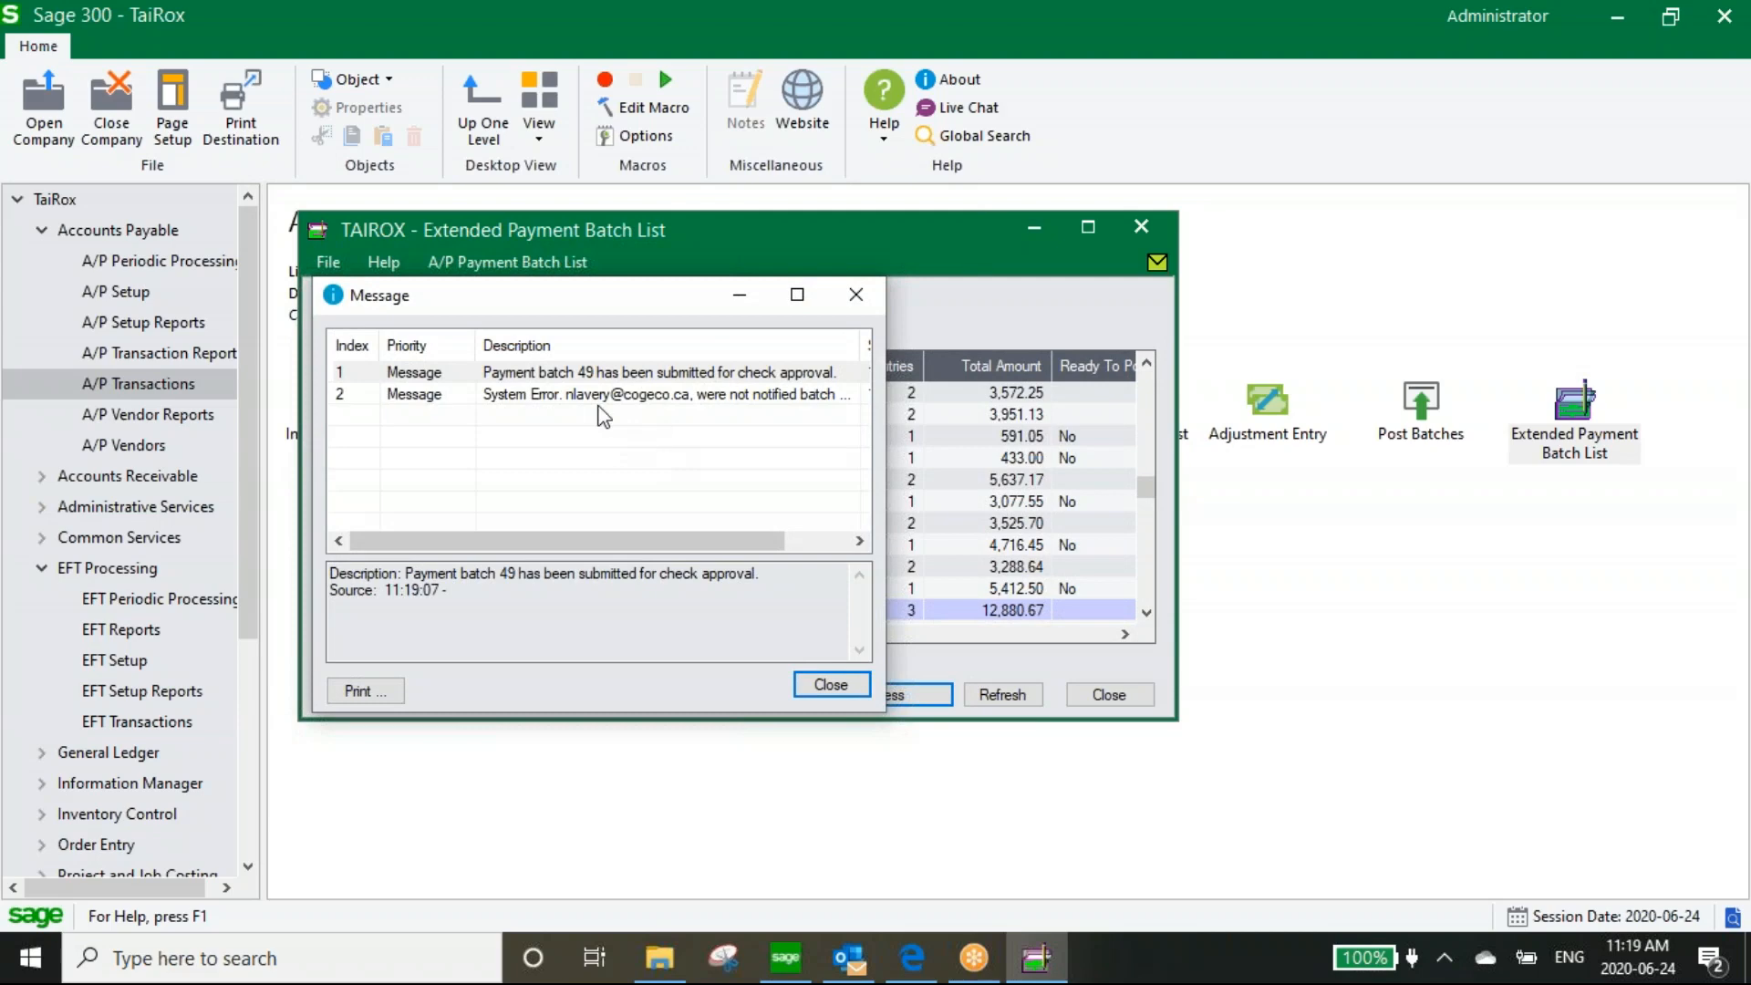
click(830, 684)
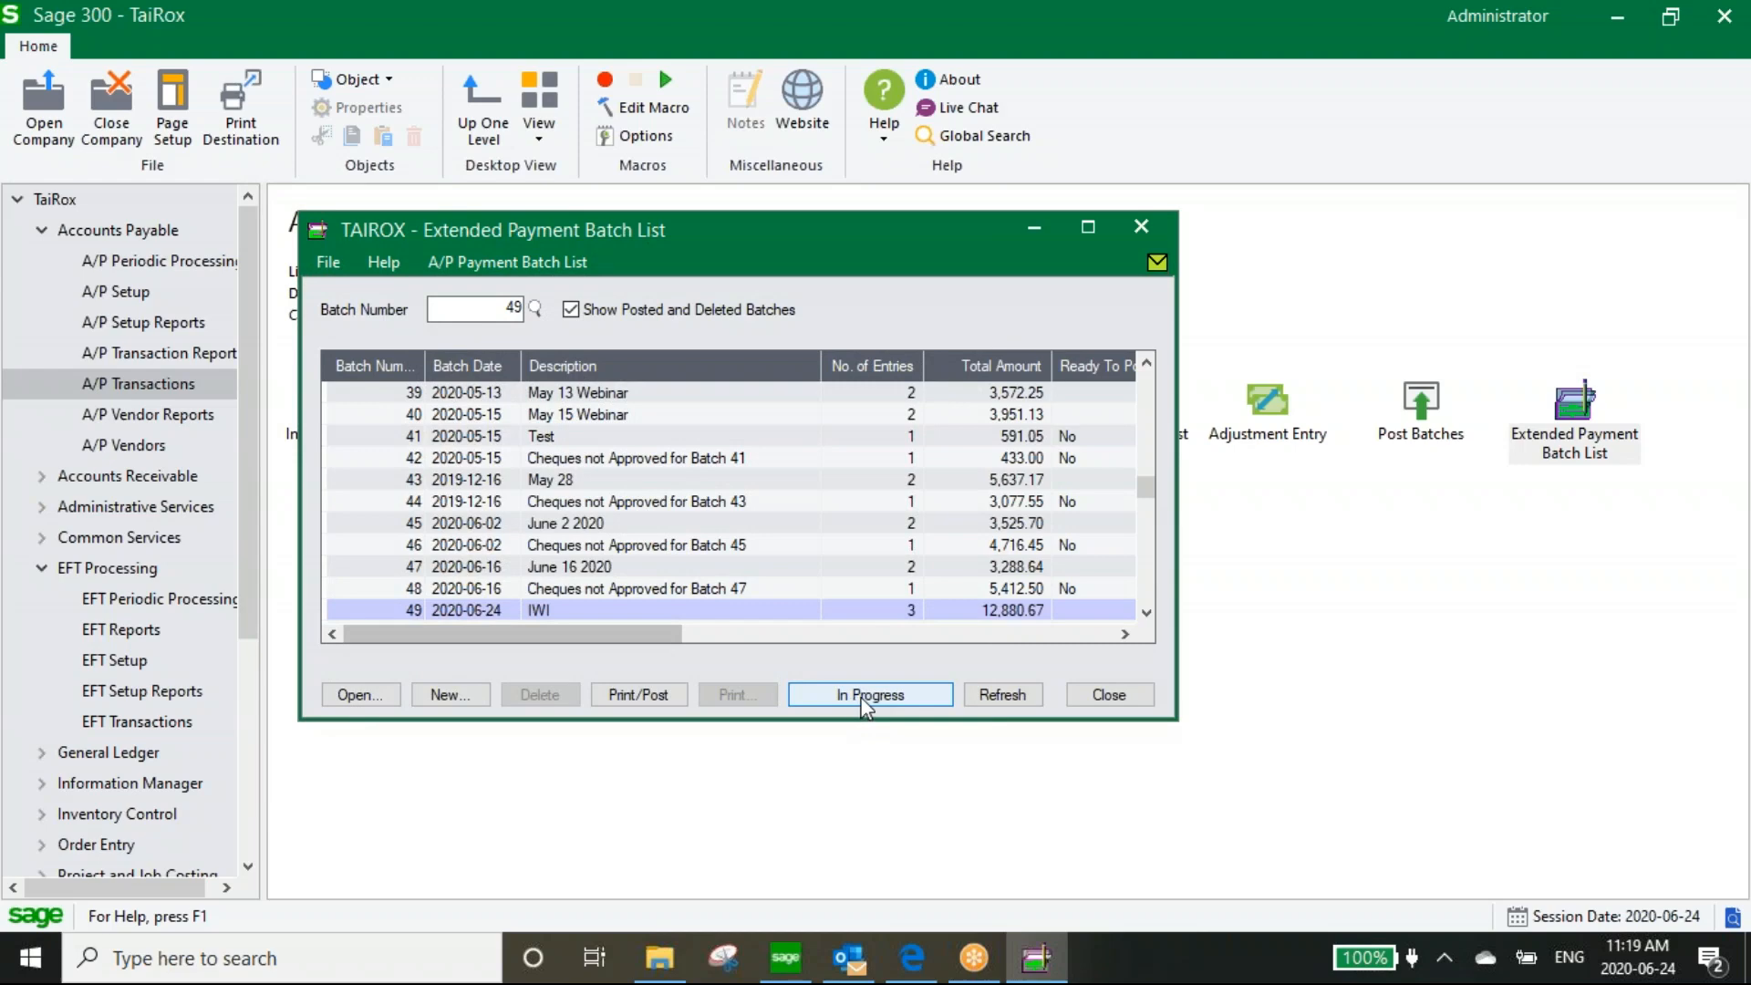
click(865, 696)
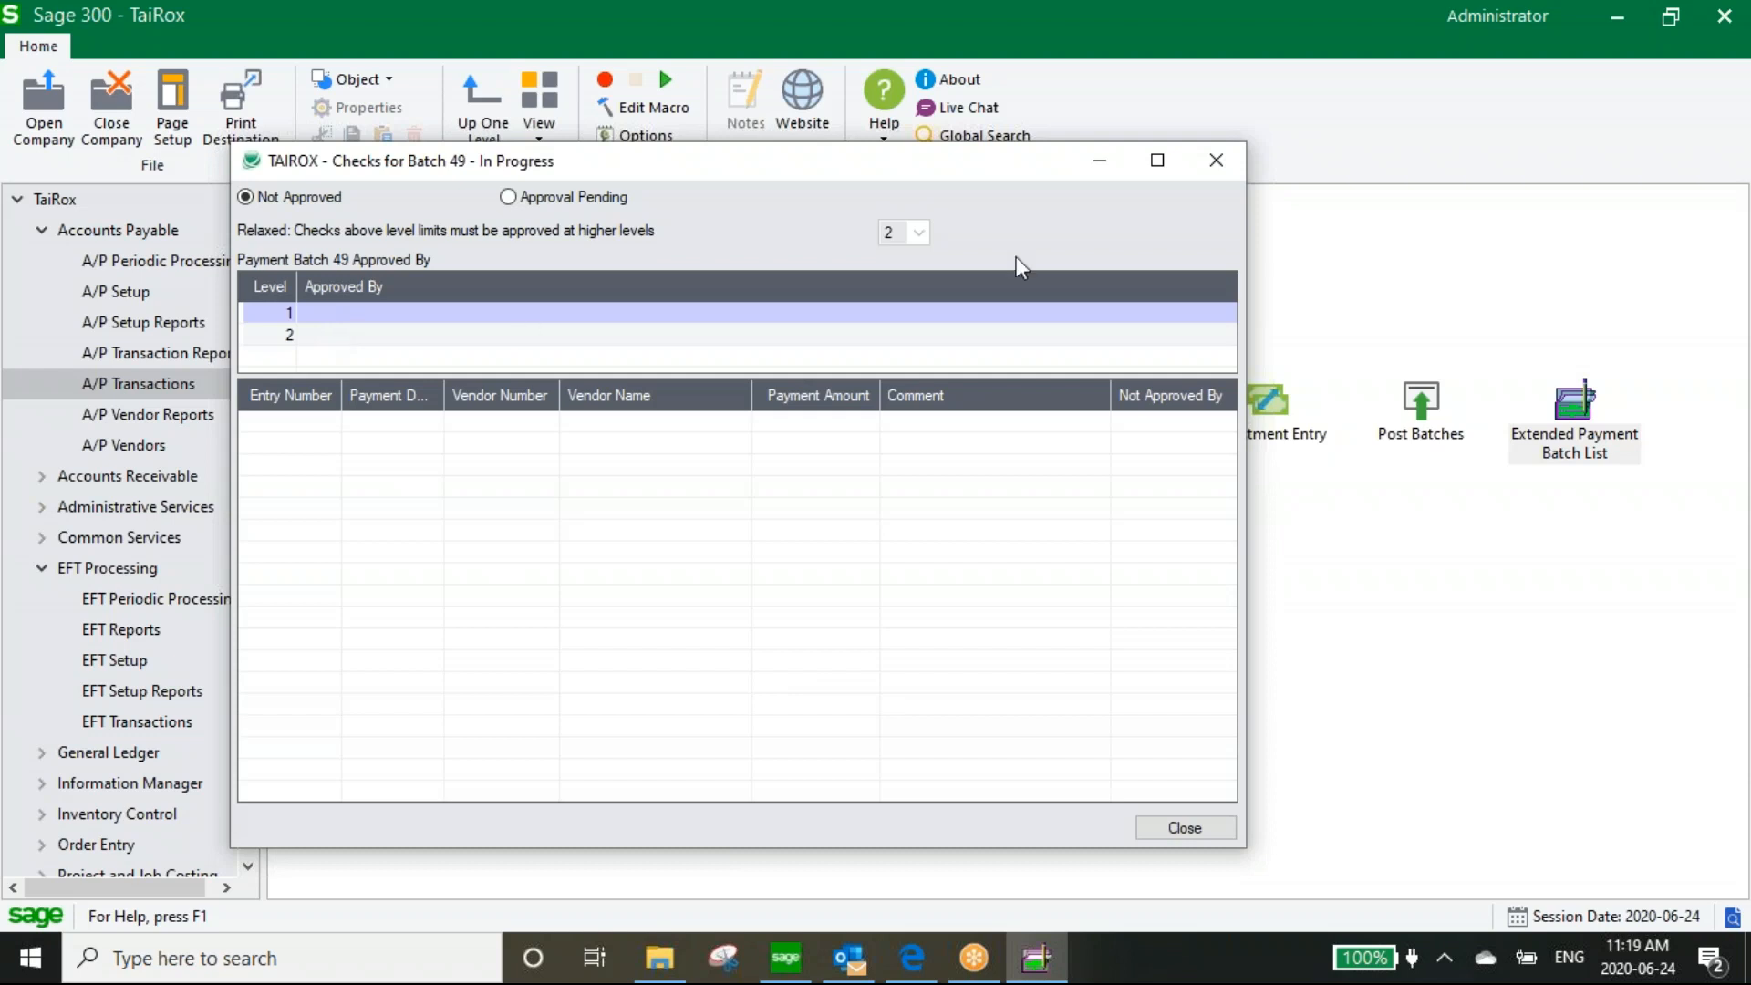
click(1222, 167)
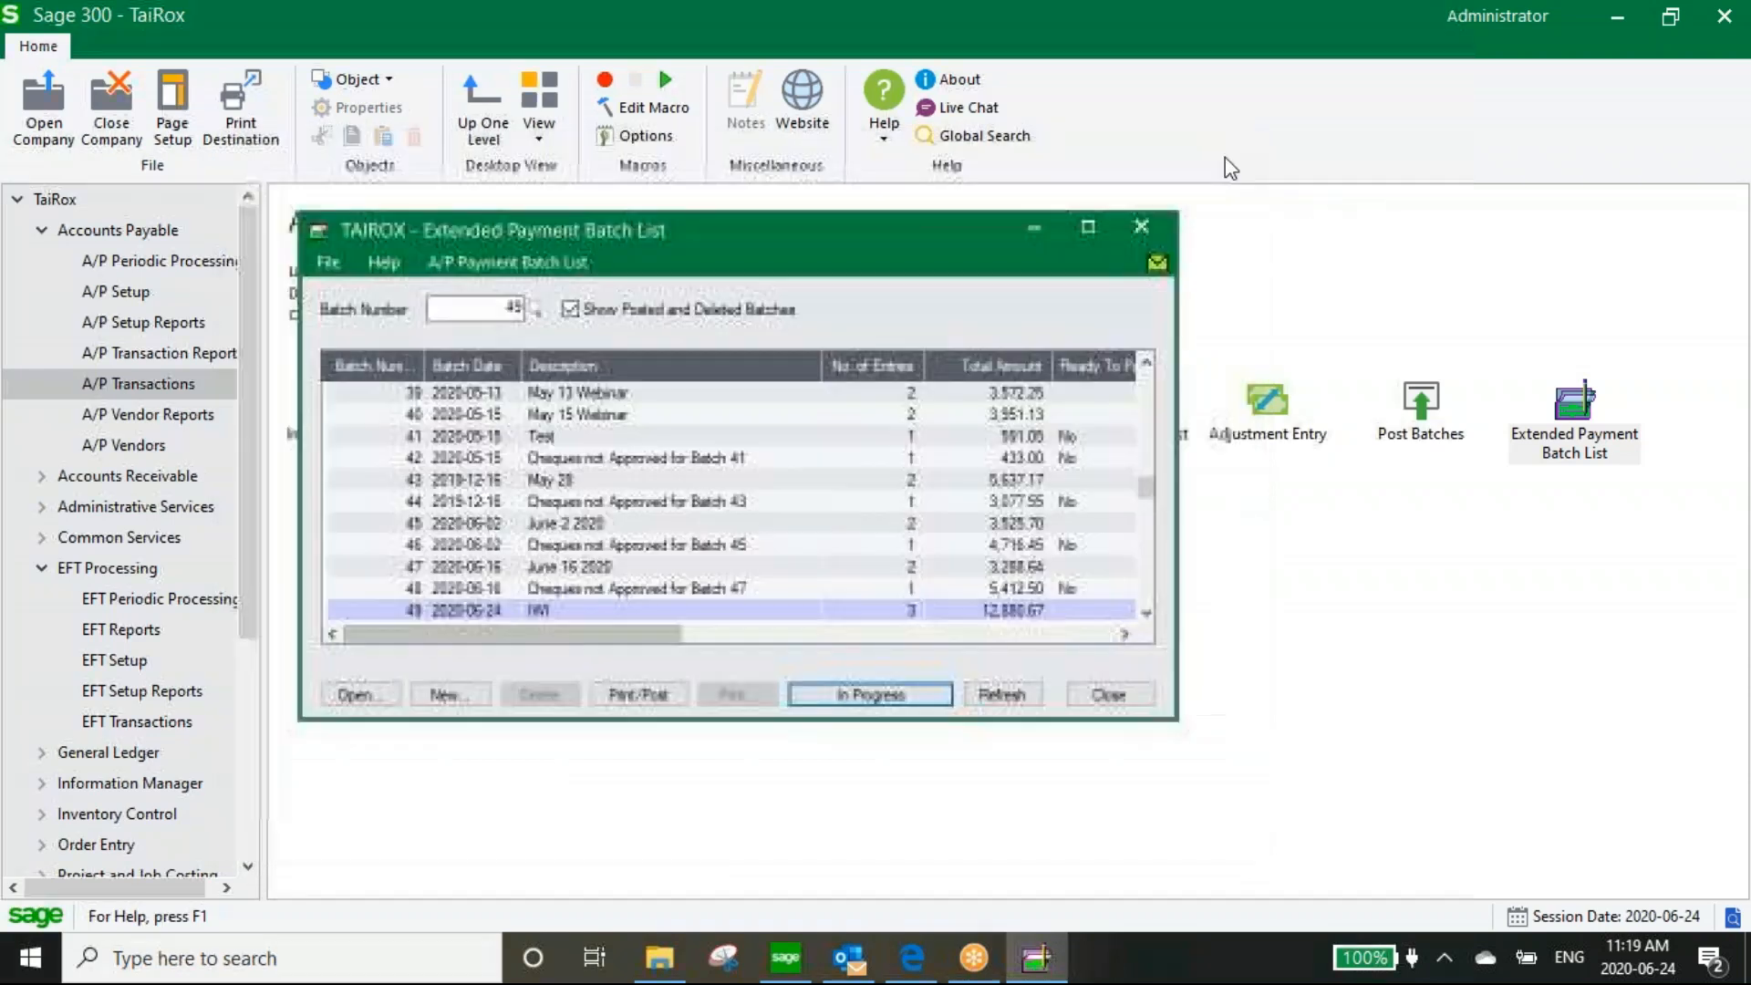
click(1134, 703)
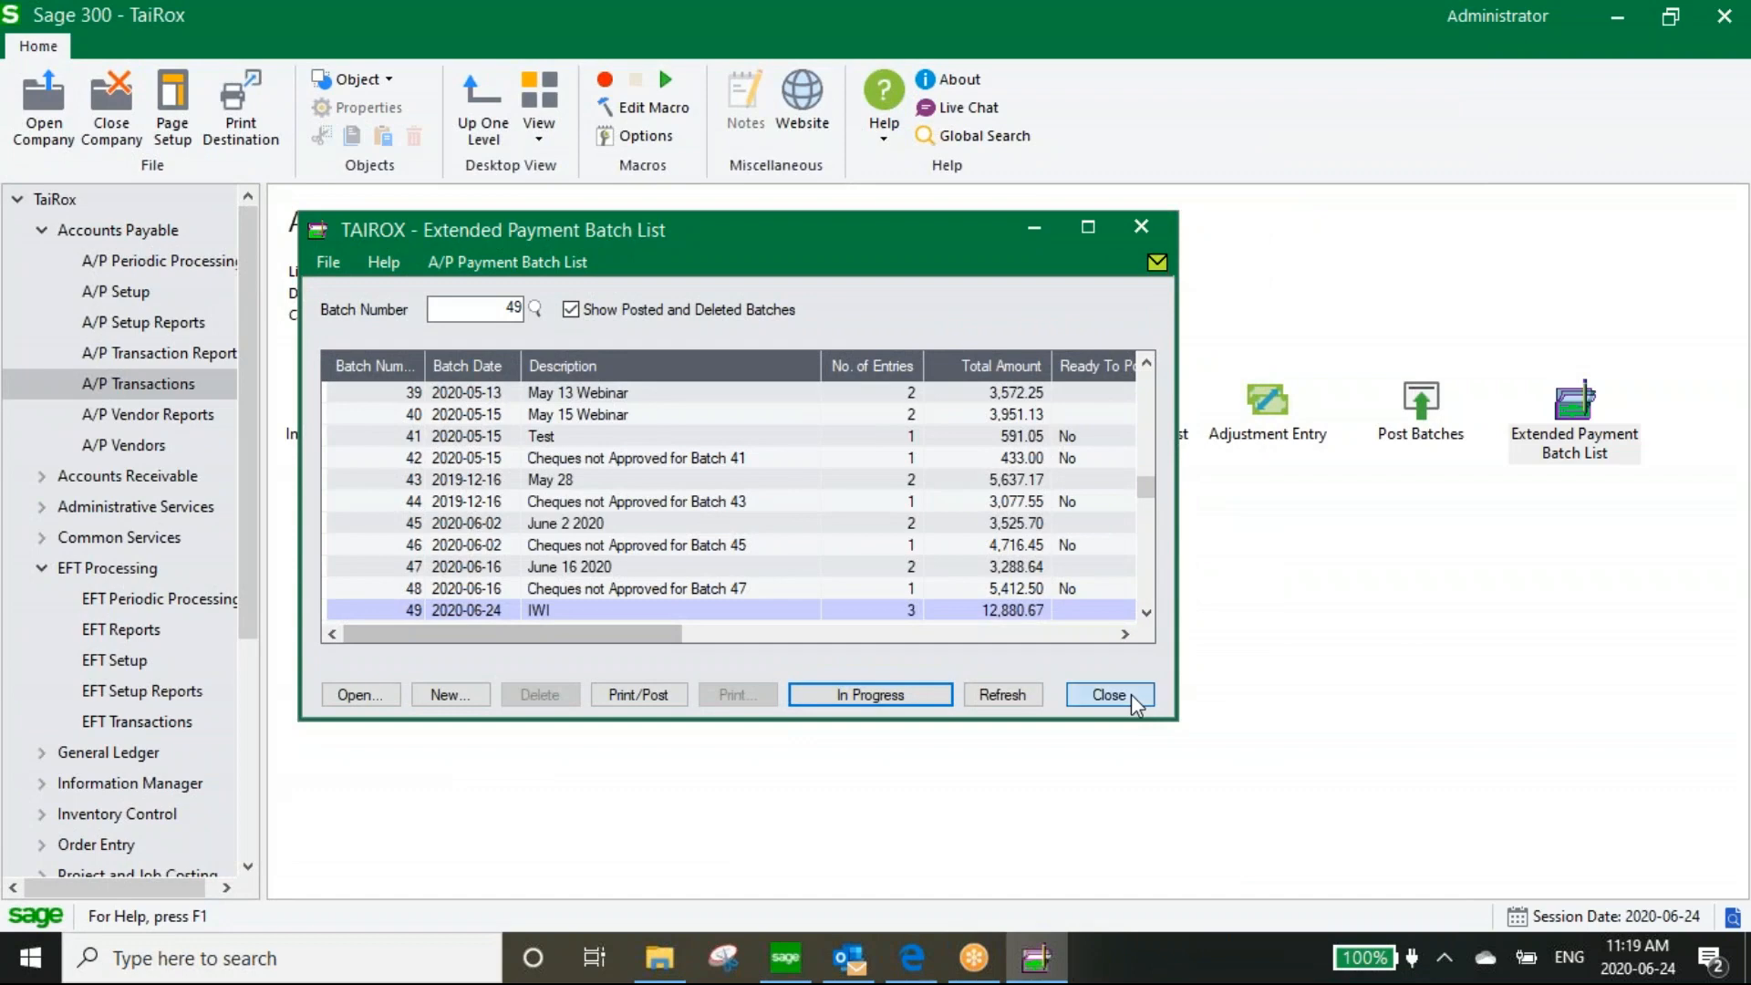
Launch the Check Approval Console from the Start menu with Run as administrator
click(20, 964)
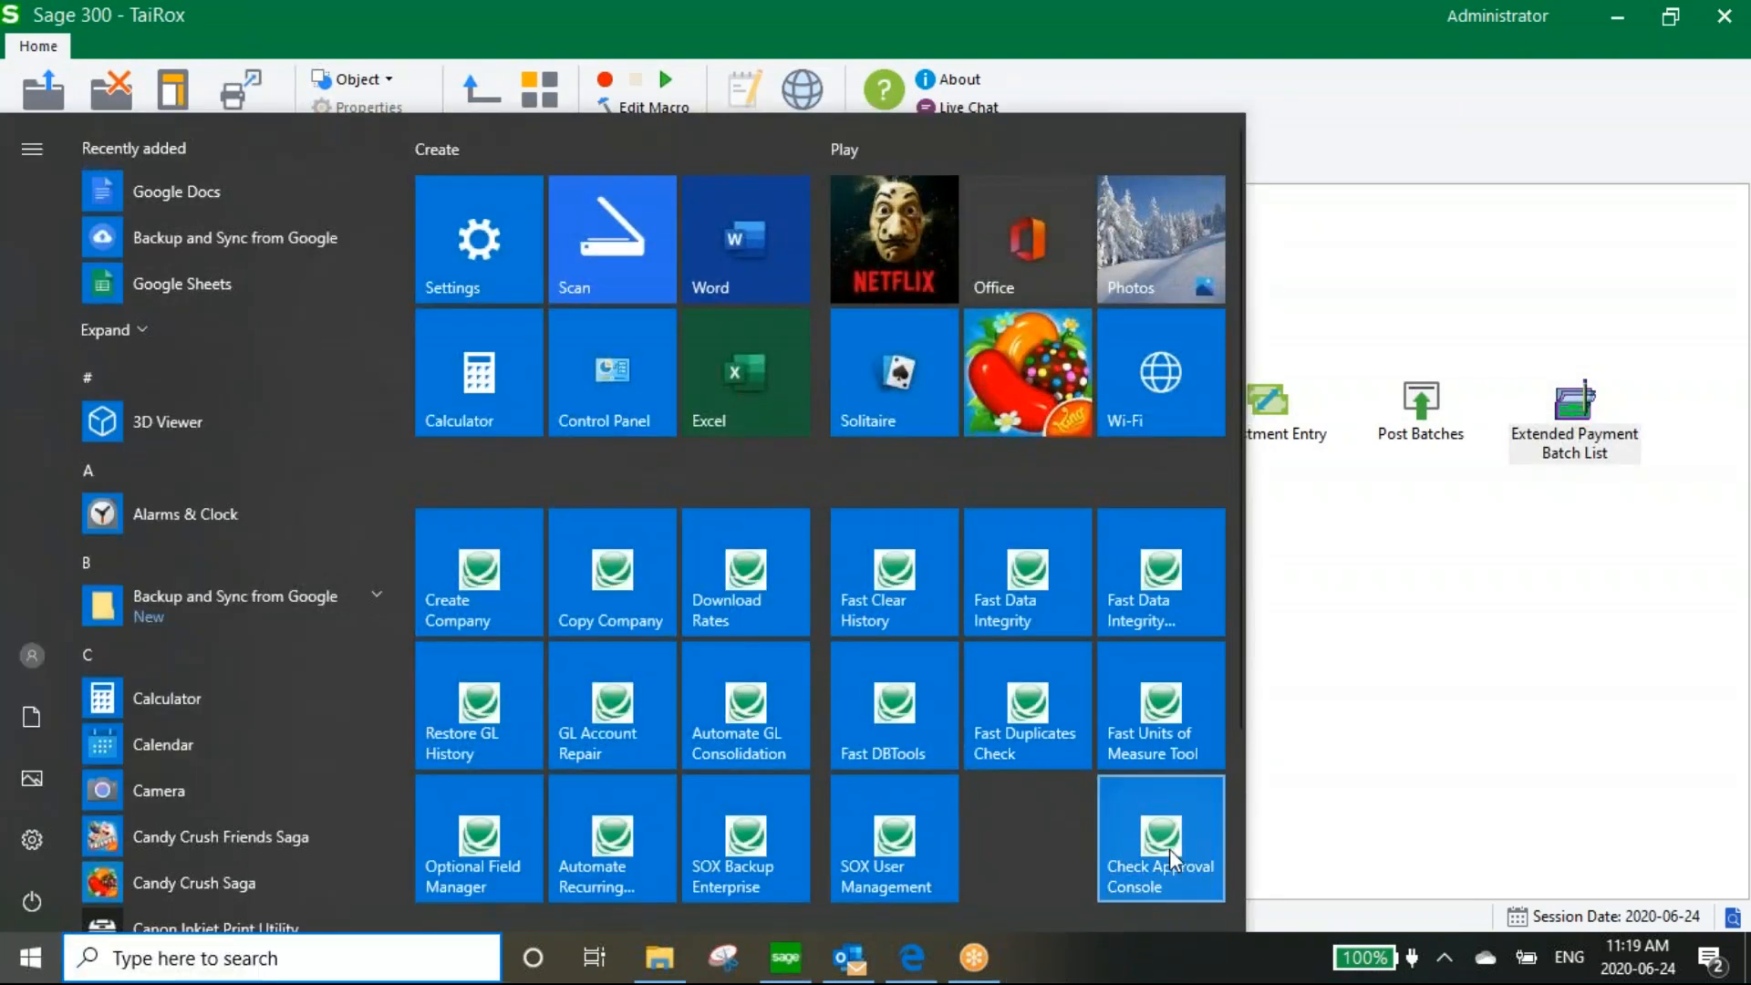
right_click(1178, 836)
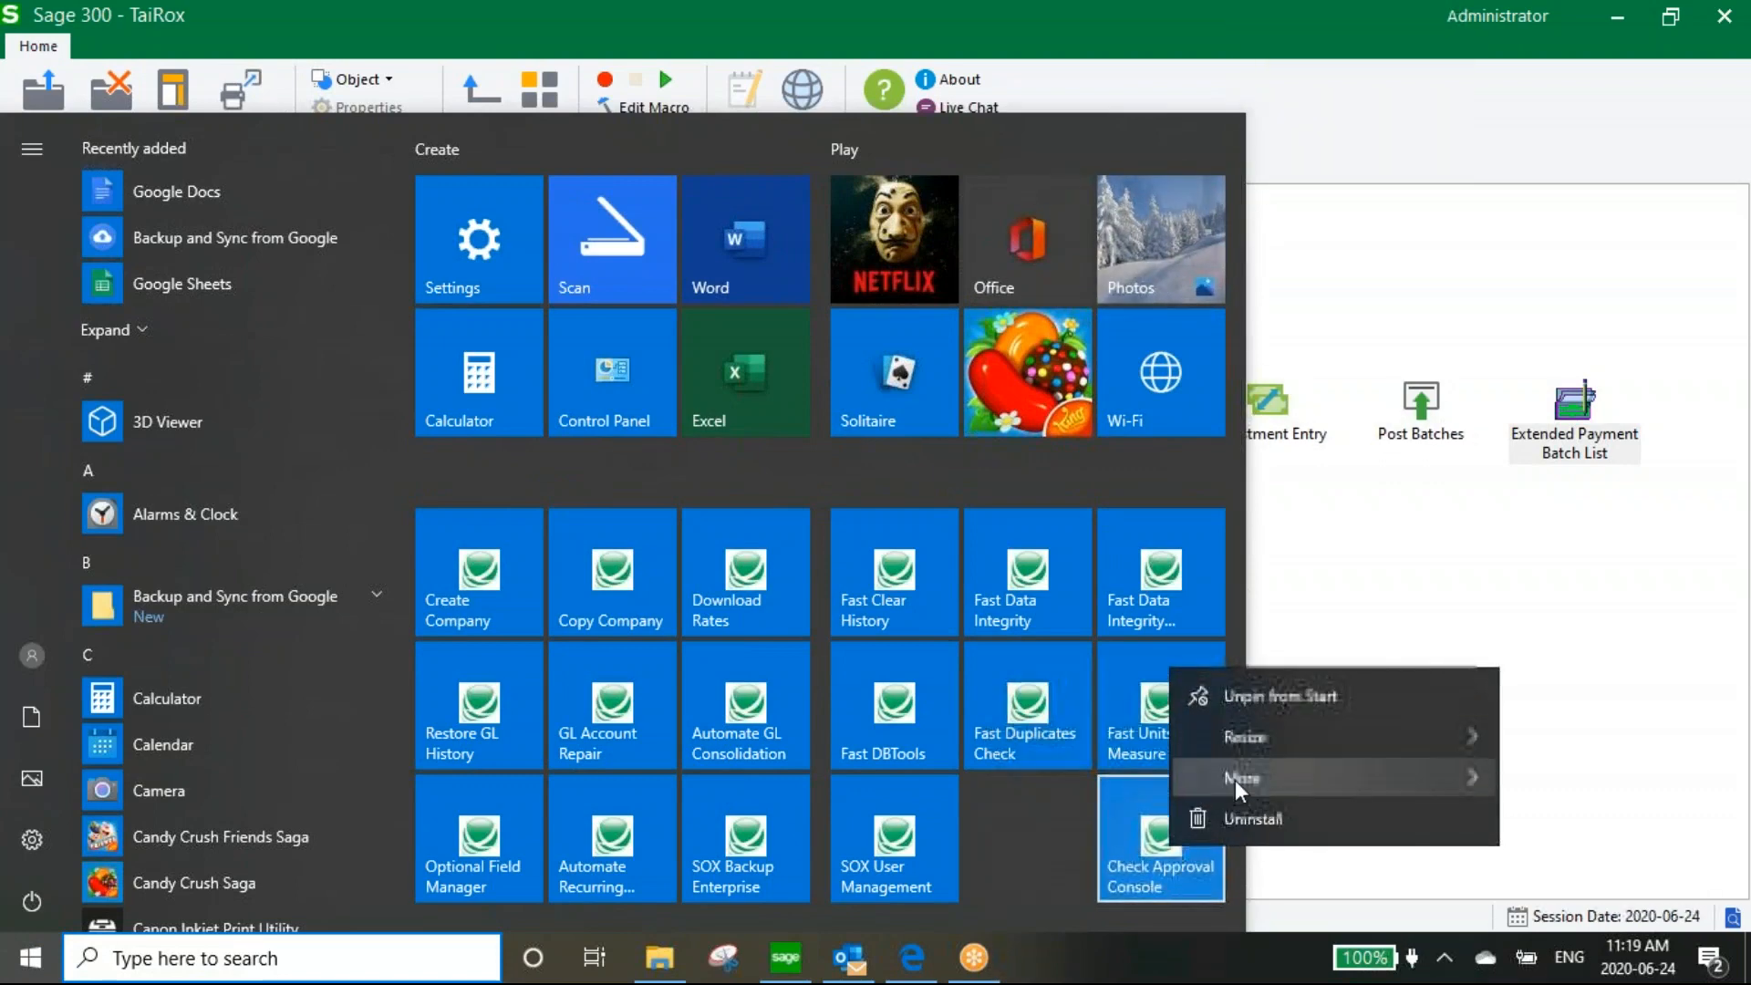
mouse_move(1396, 778)
click(1064, 830)
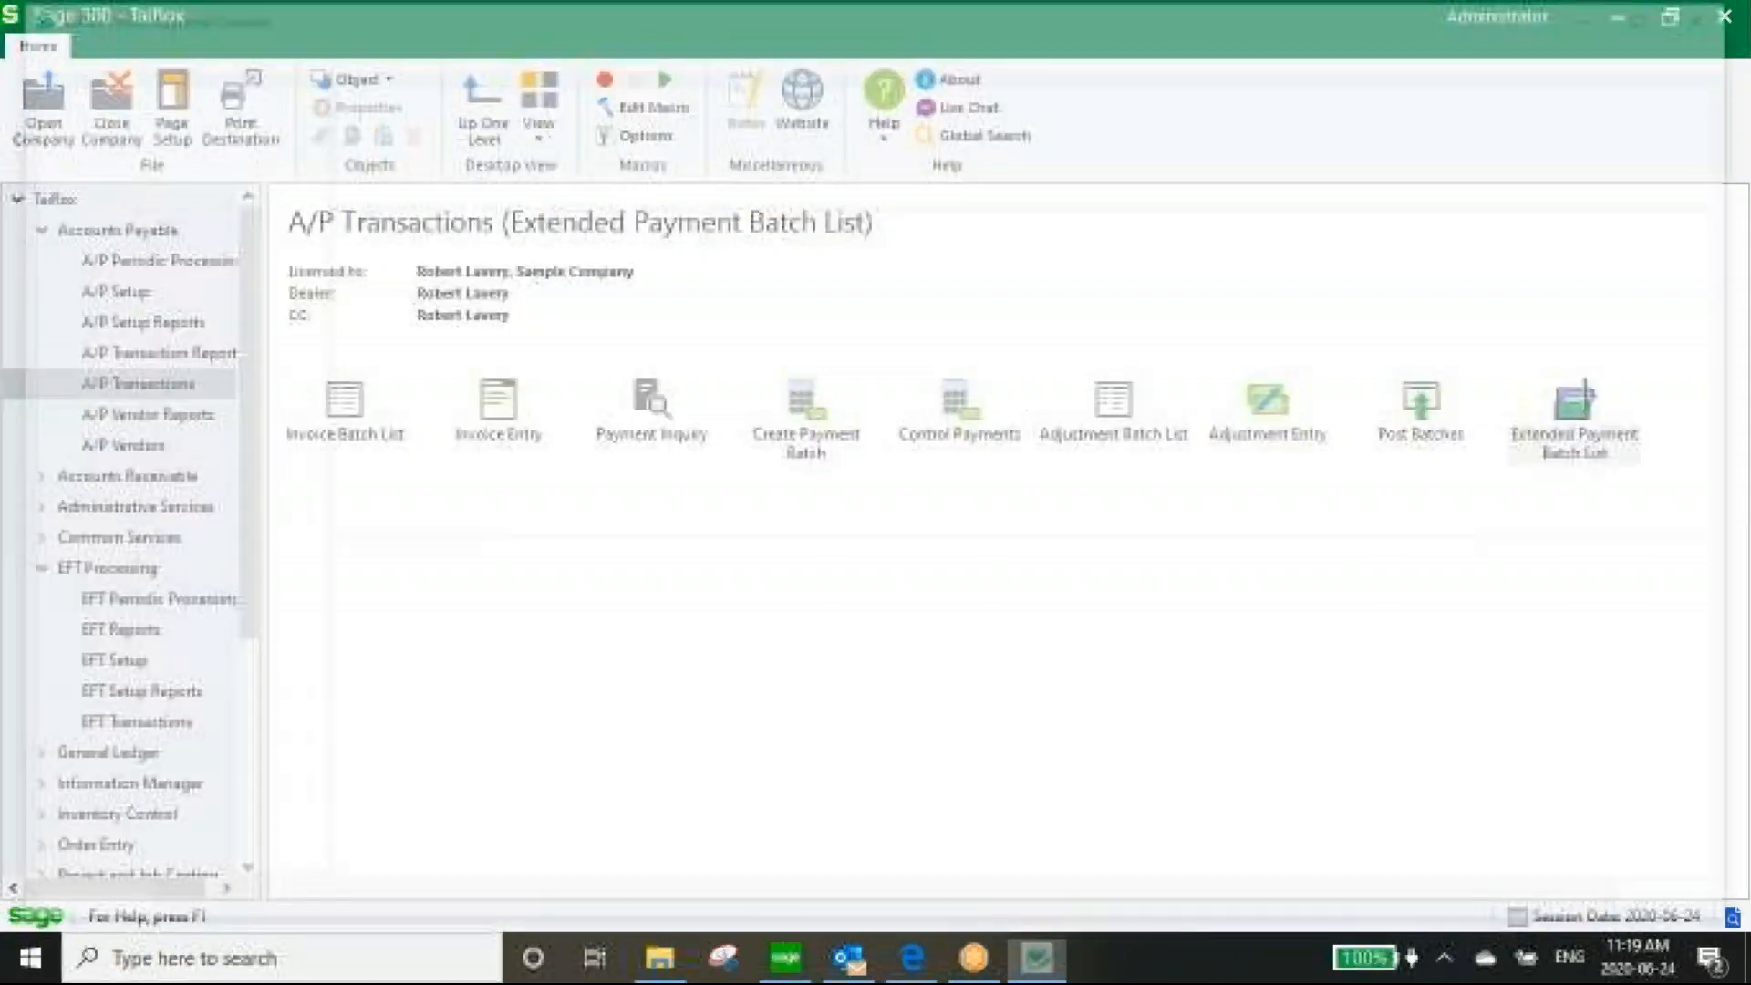
Sign on to Sage 300 with the approver's user ID and password
text(GM)
key(Tab)
text(*****)
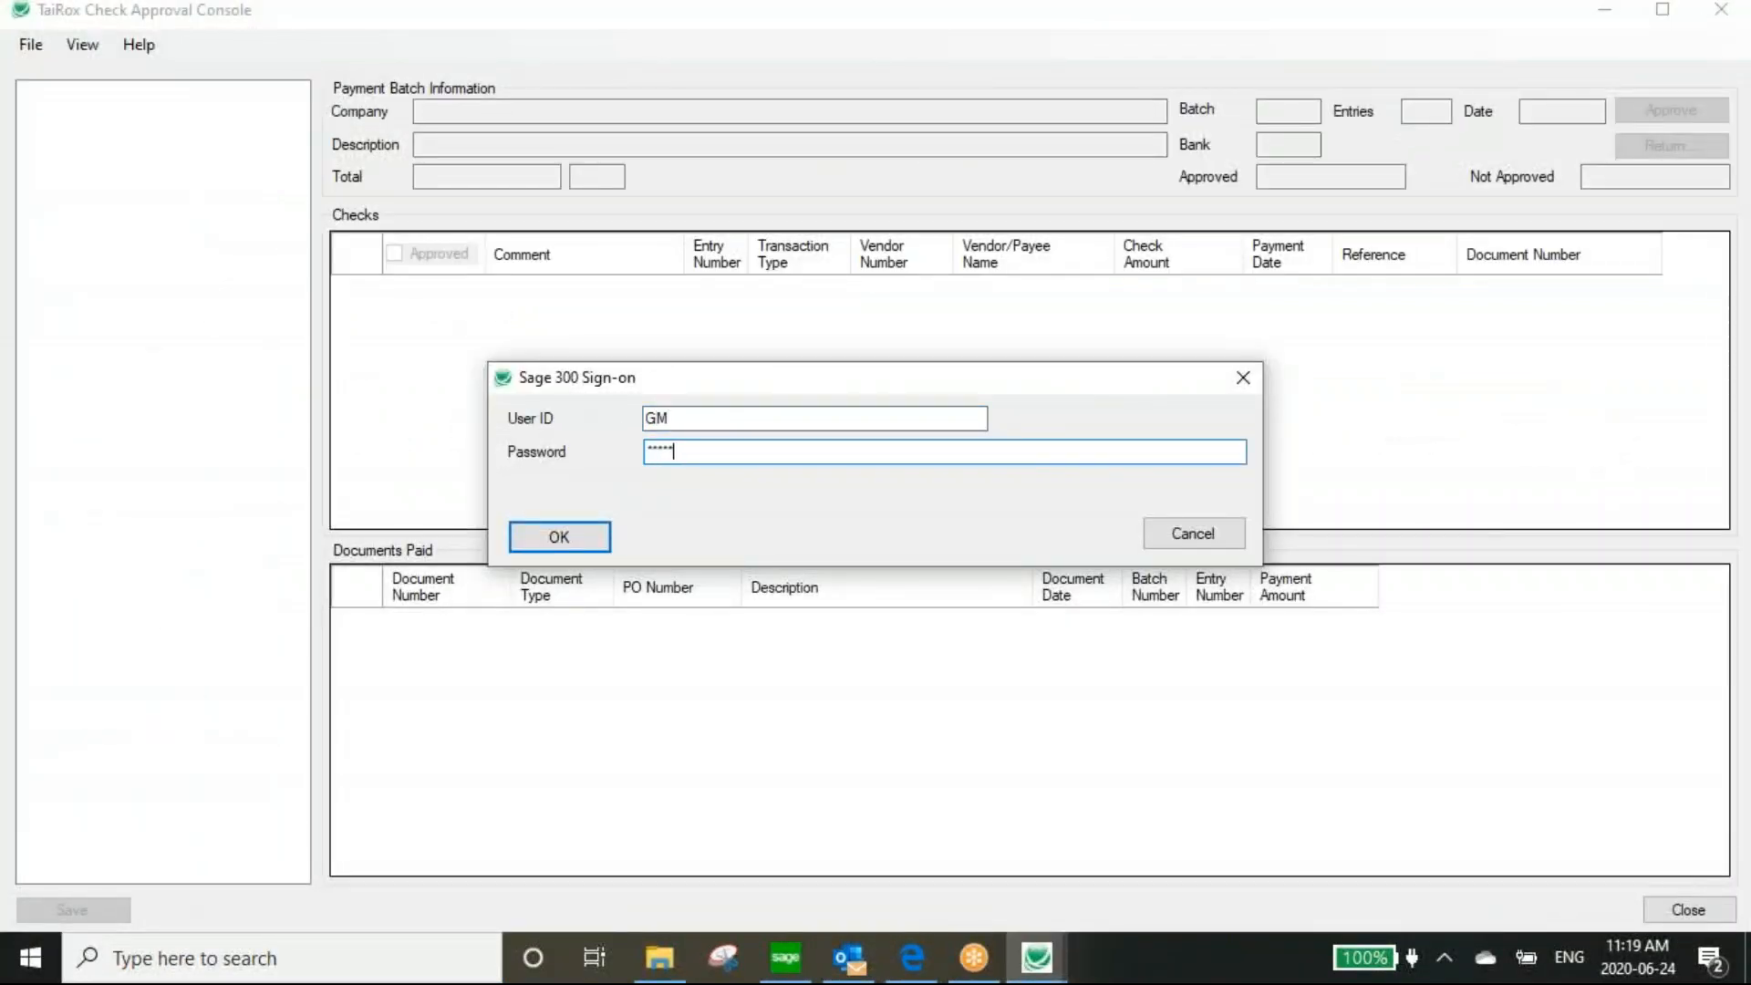
click(575, 538)
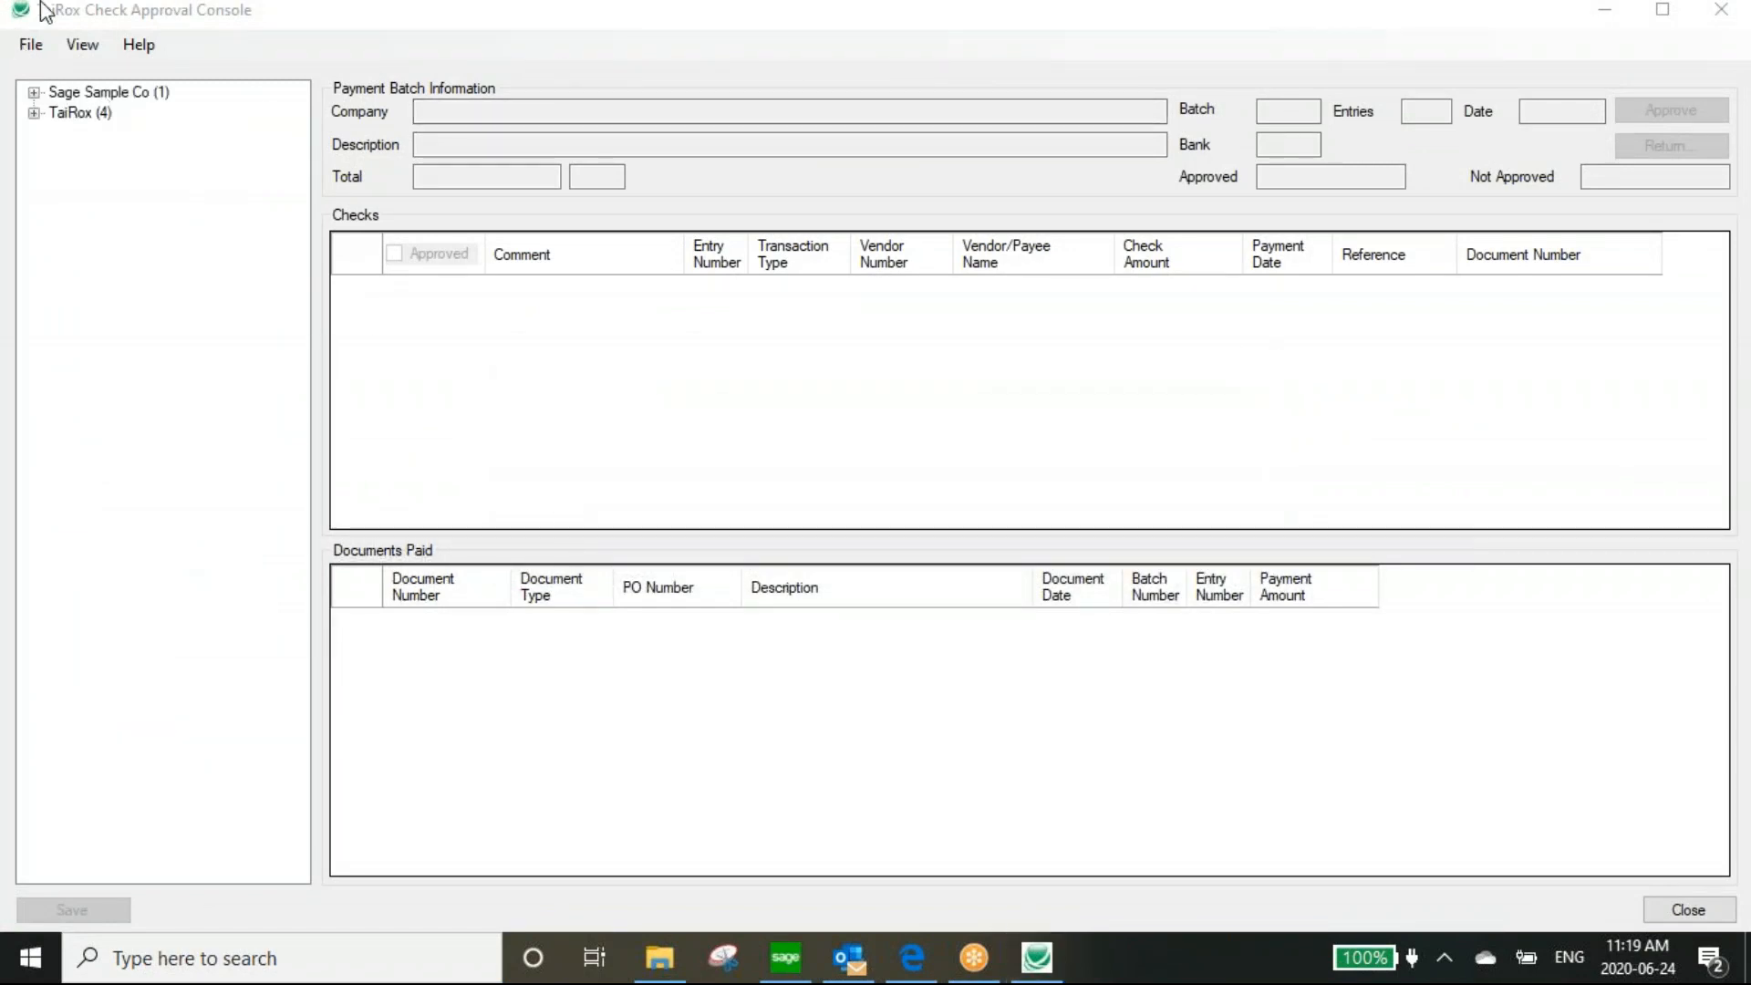
Open TaiRox batch IWI - 2 and review the ENTRY 1.pdf attachment
double_click(49, 94)
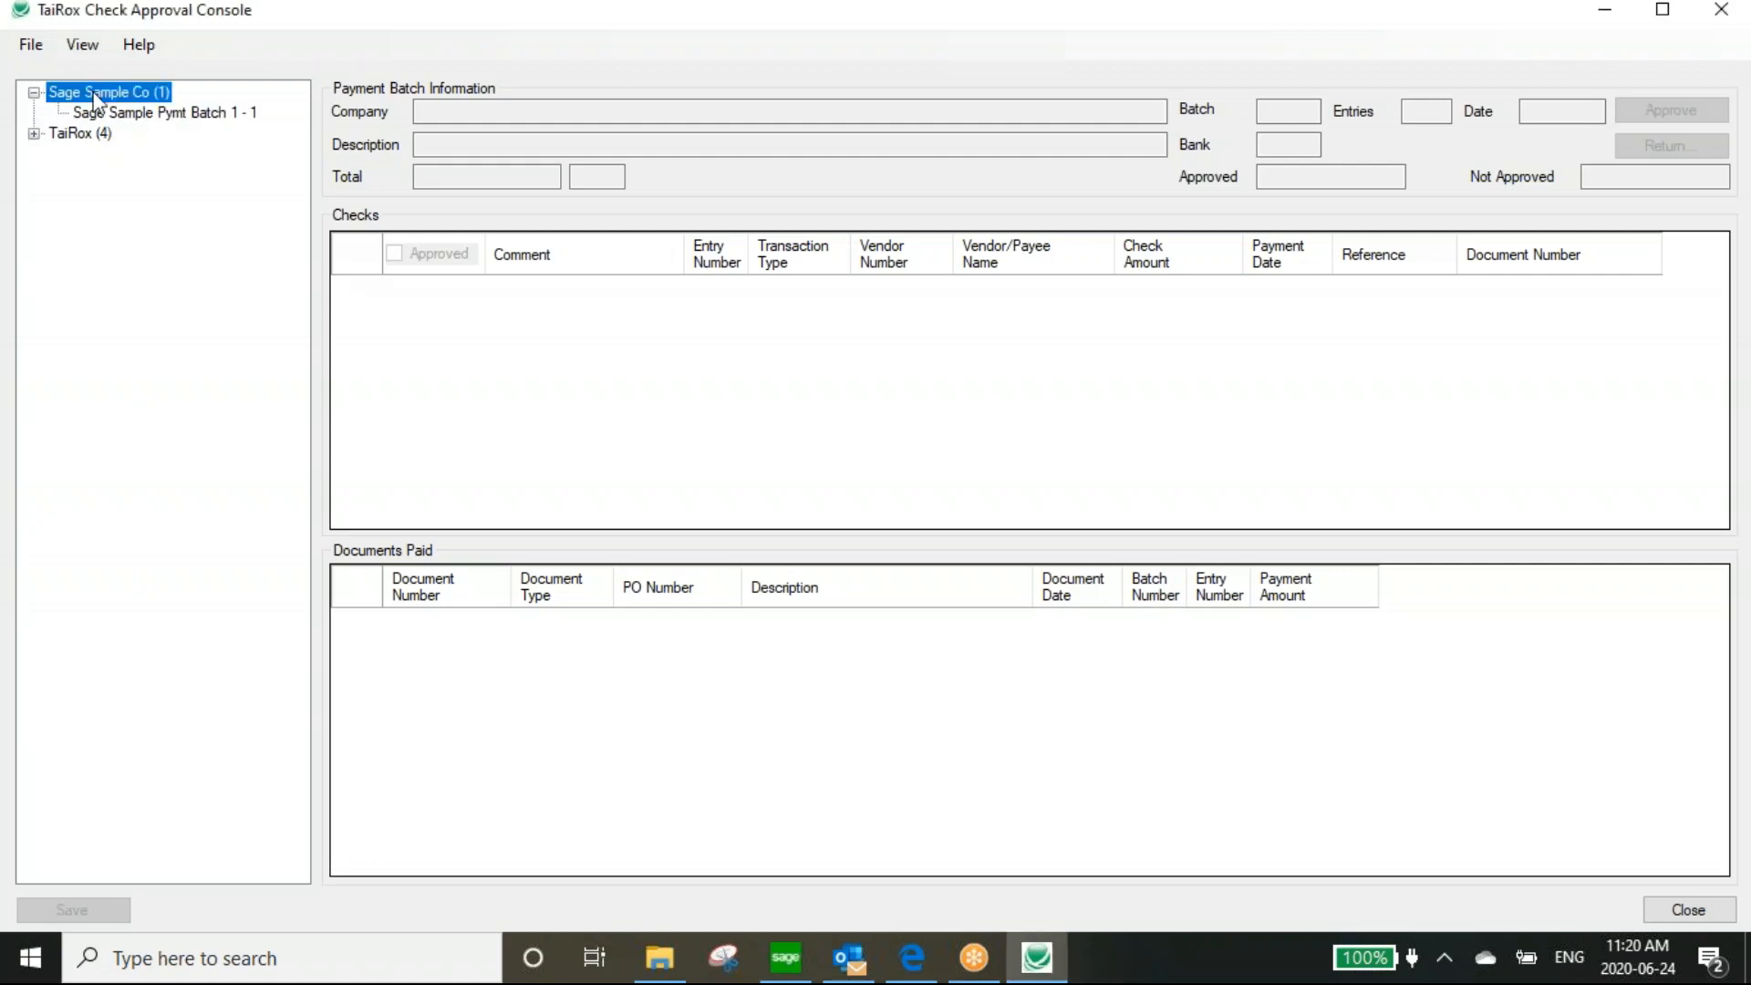
click(34, 134)
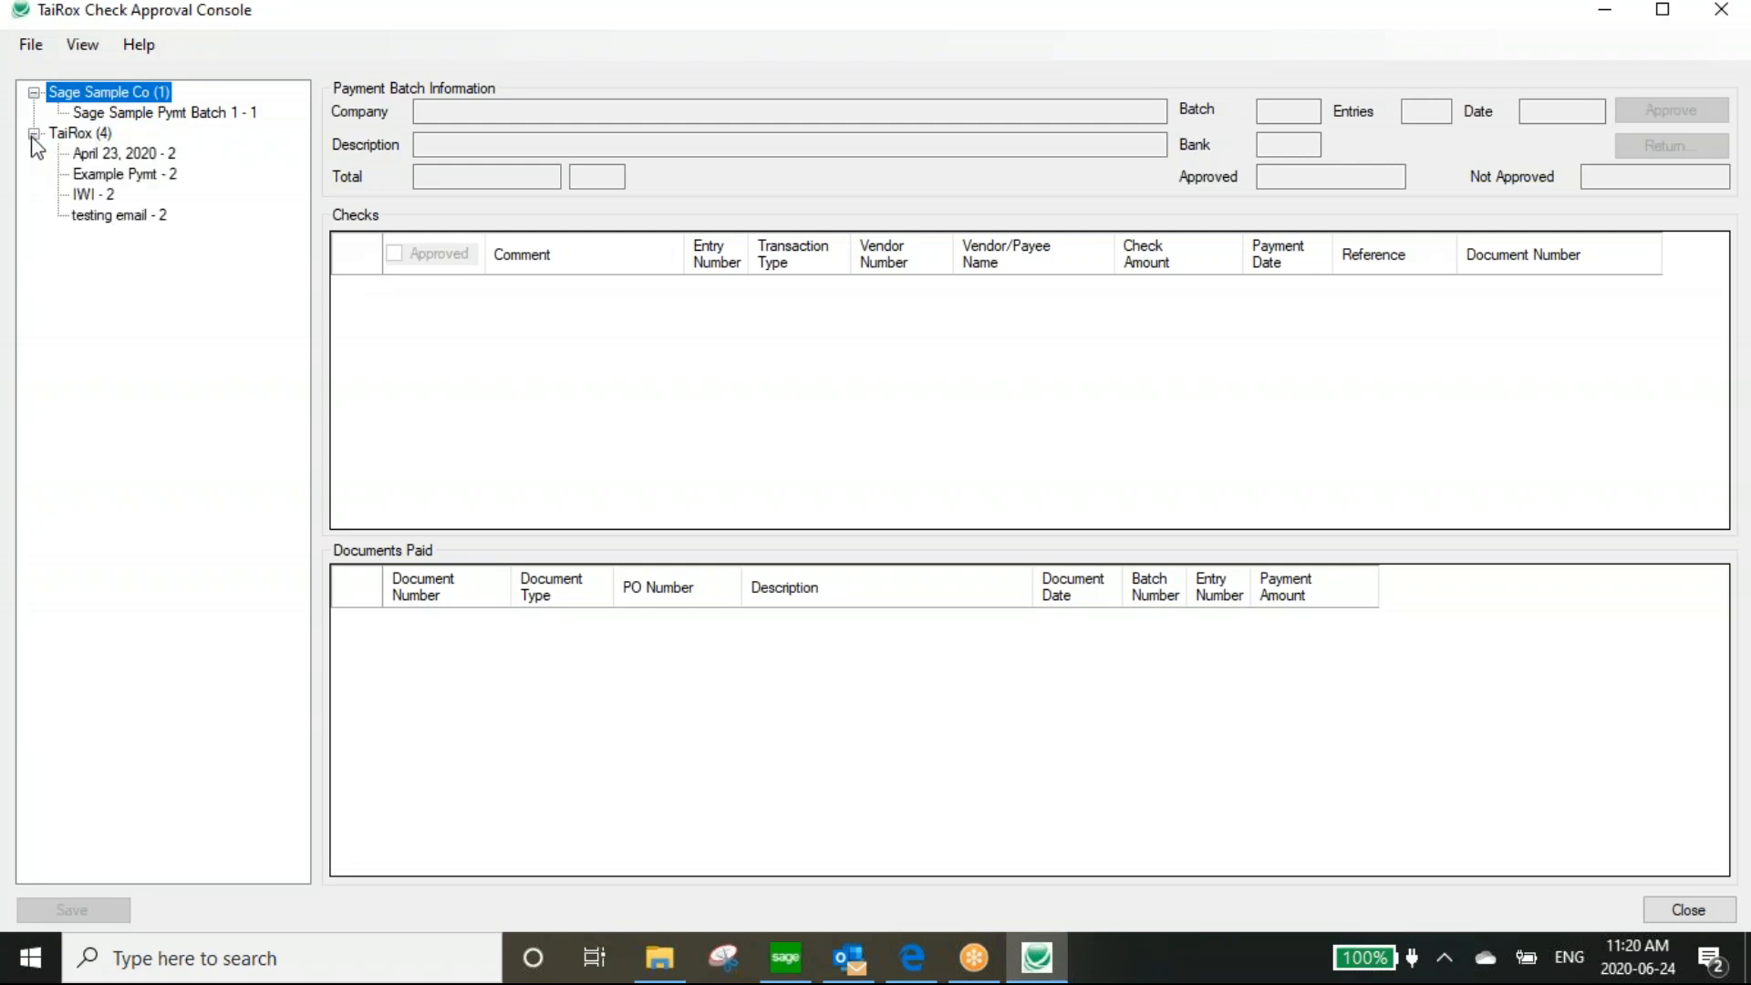
click(83, 194)
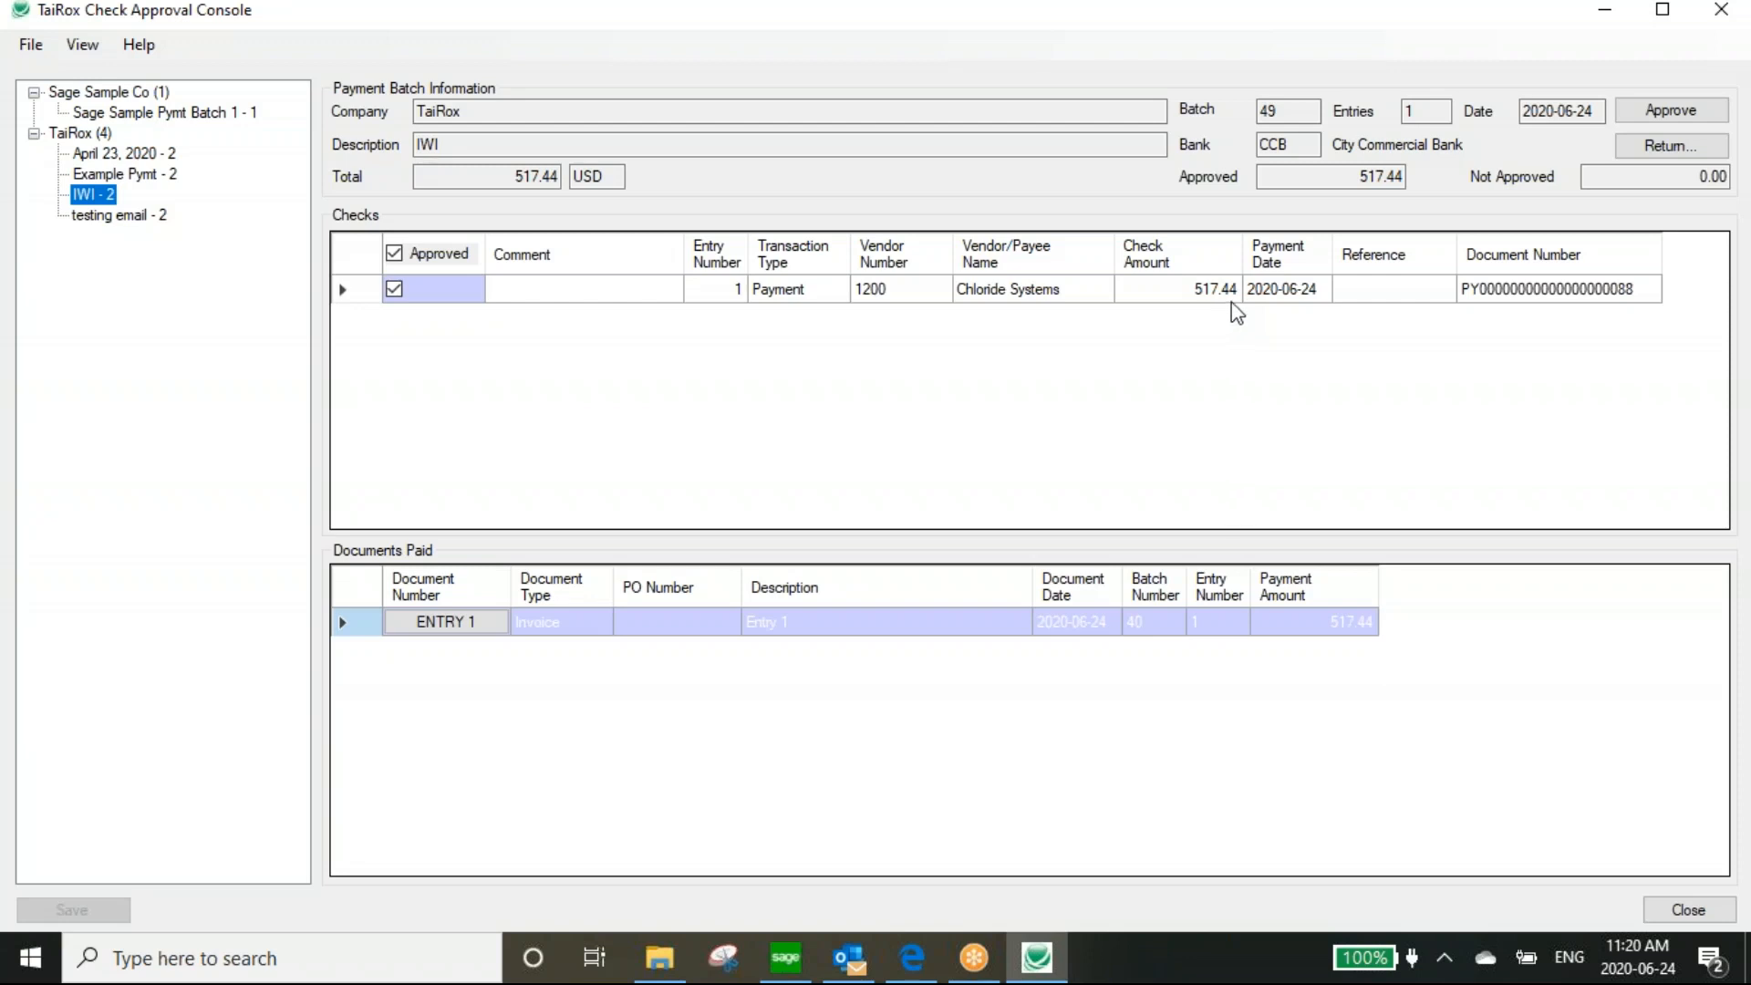
double_click(436, 625)
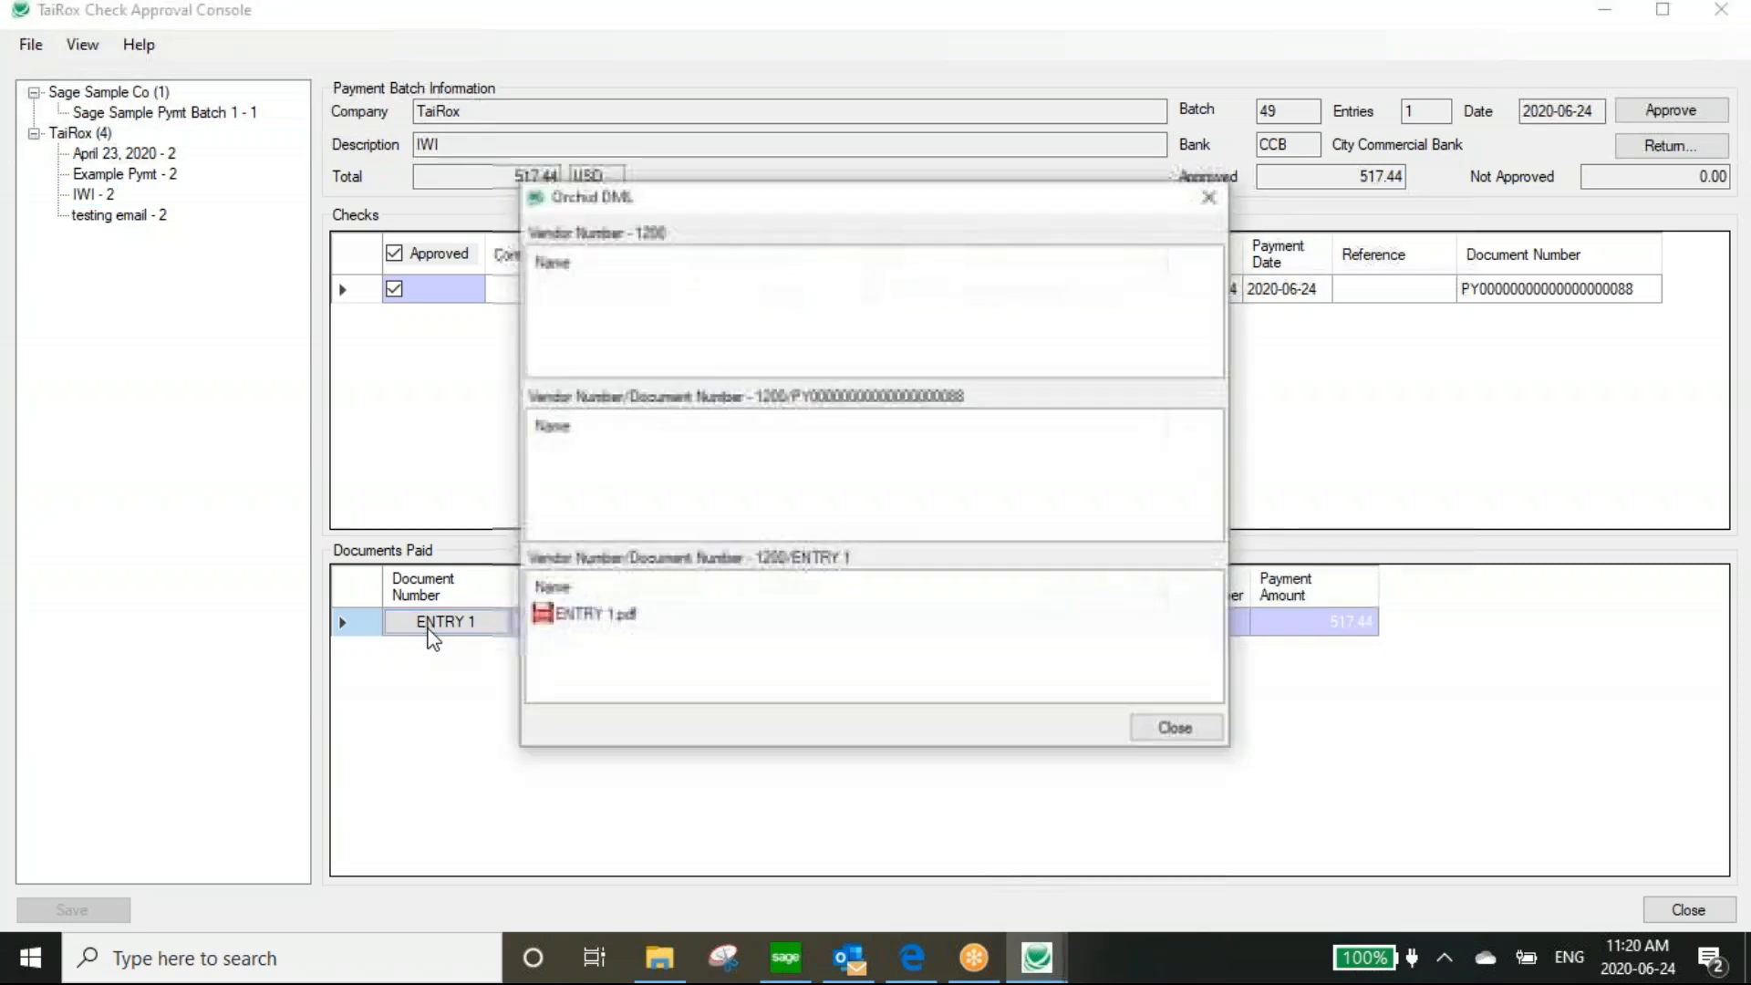
click(1176, 730)
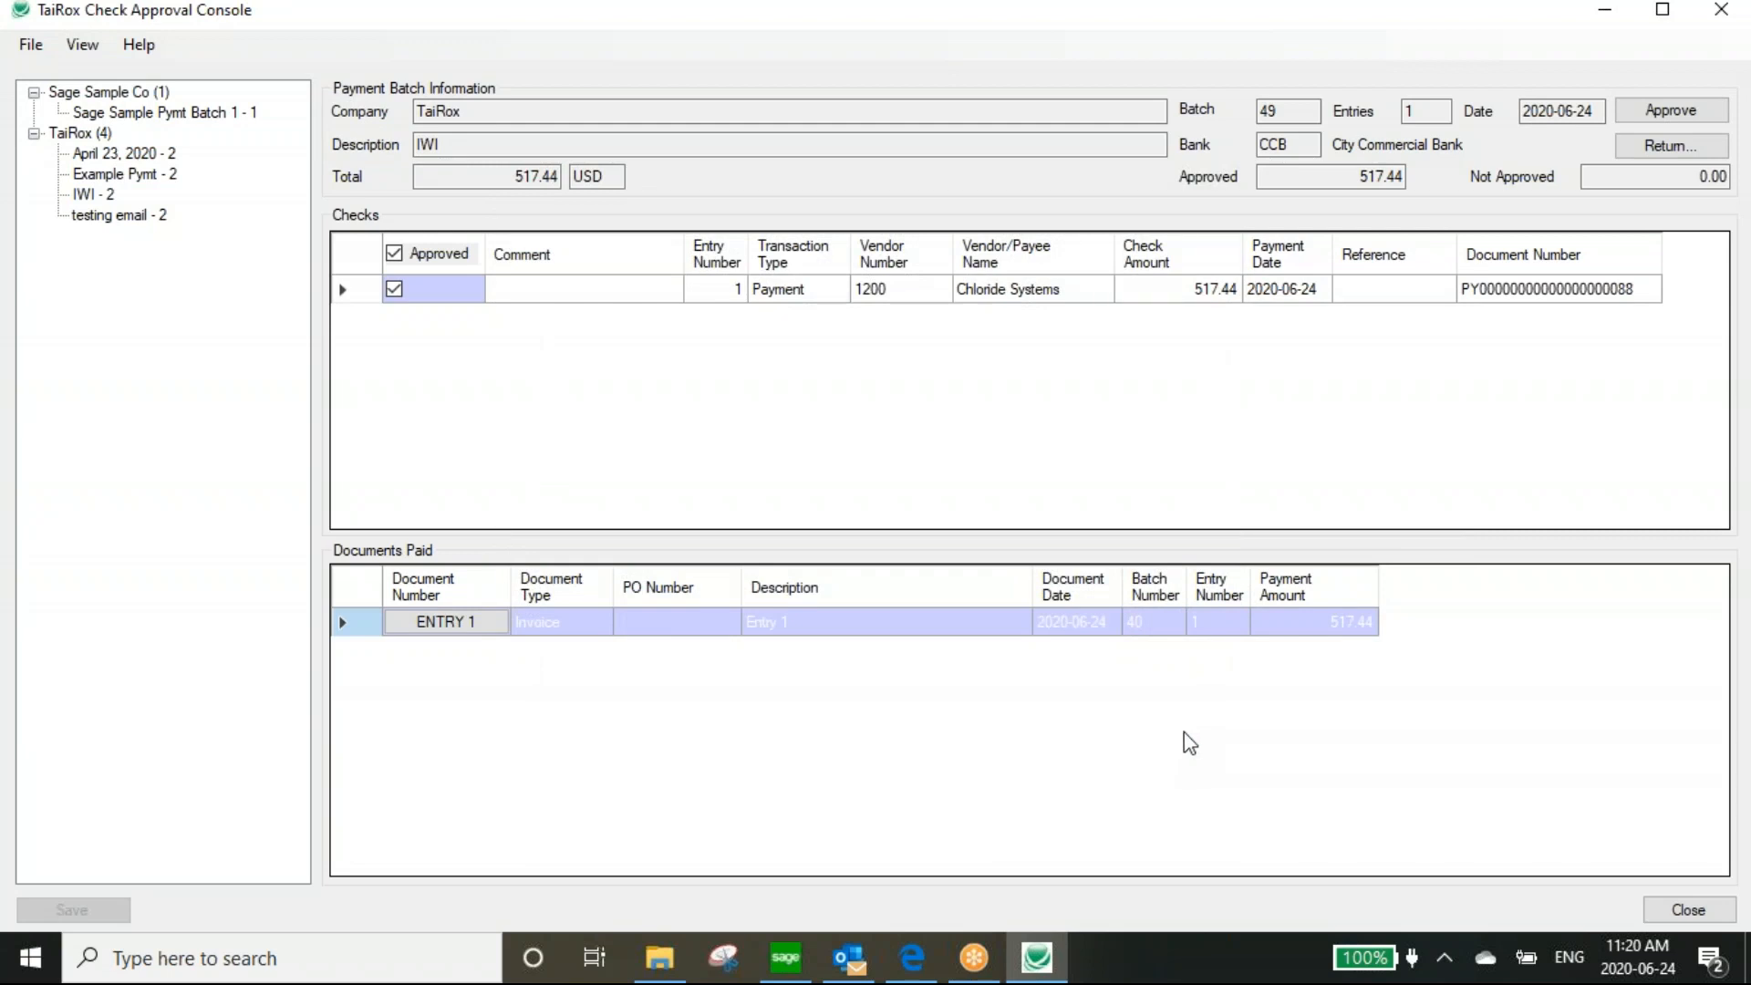
click(1429, 4)
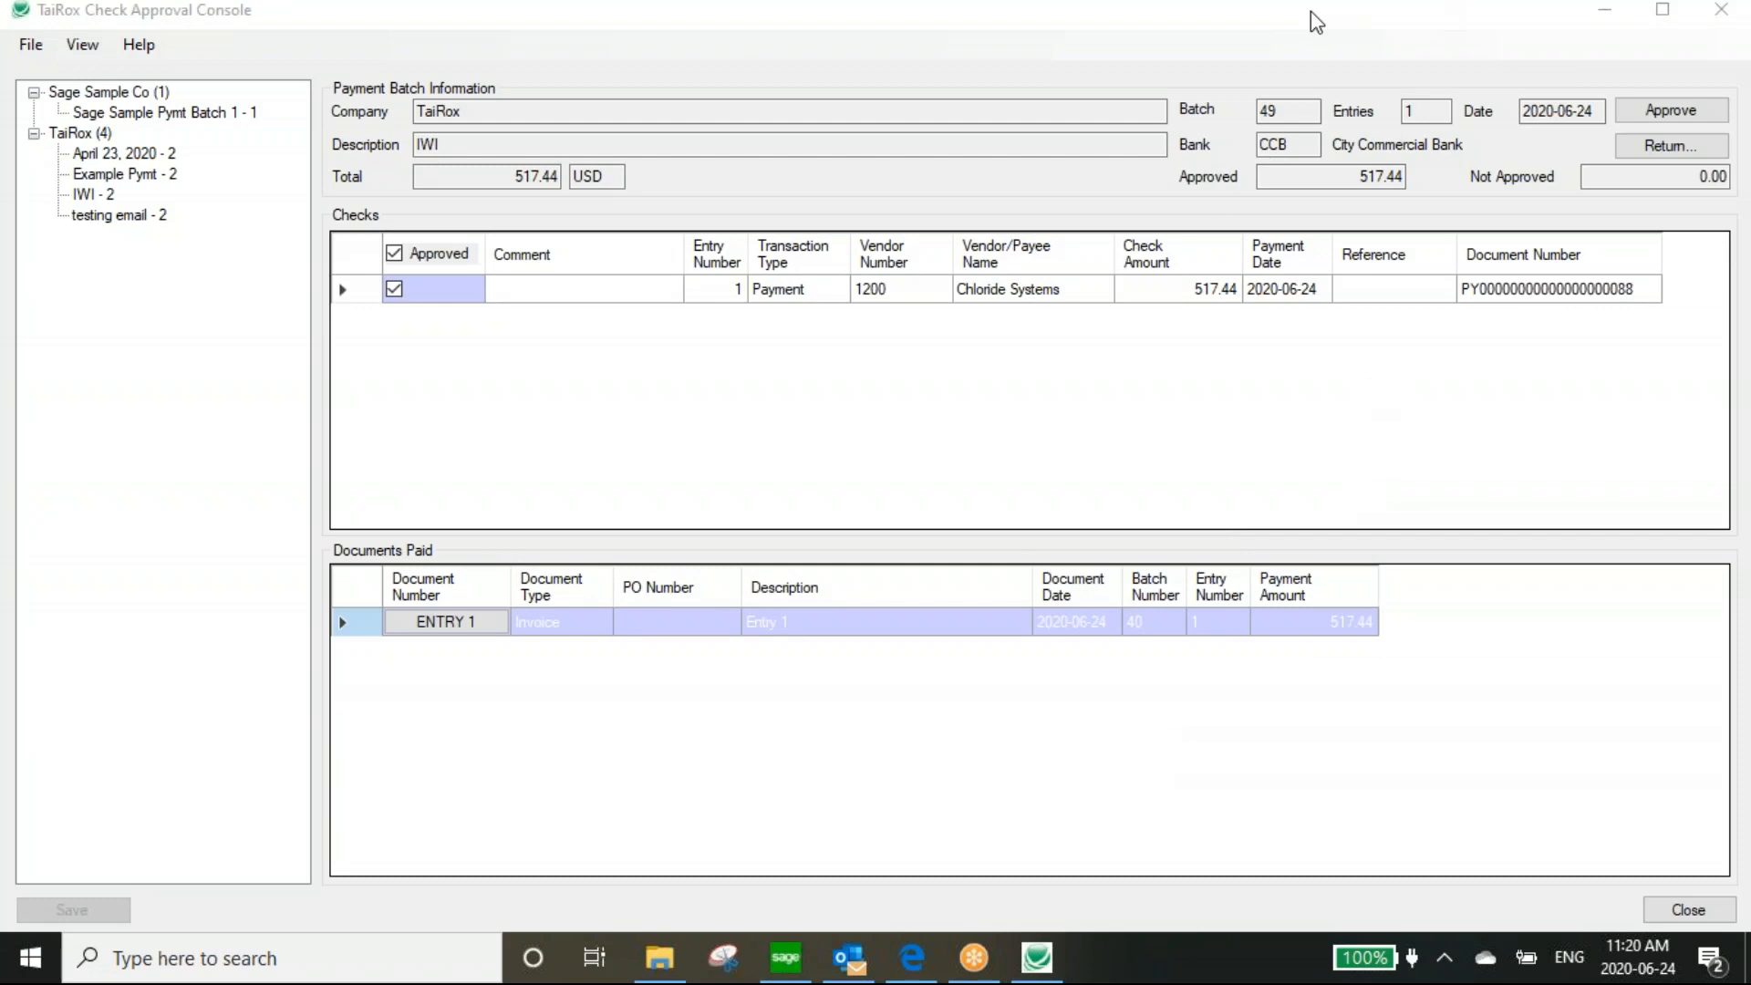
Approve batch 49 and acknowledge the approval message
click(1657, 110)
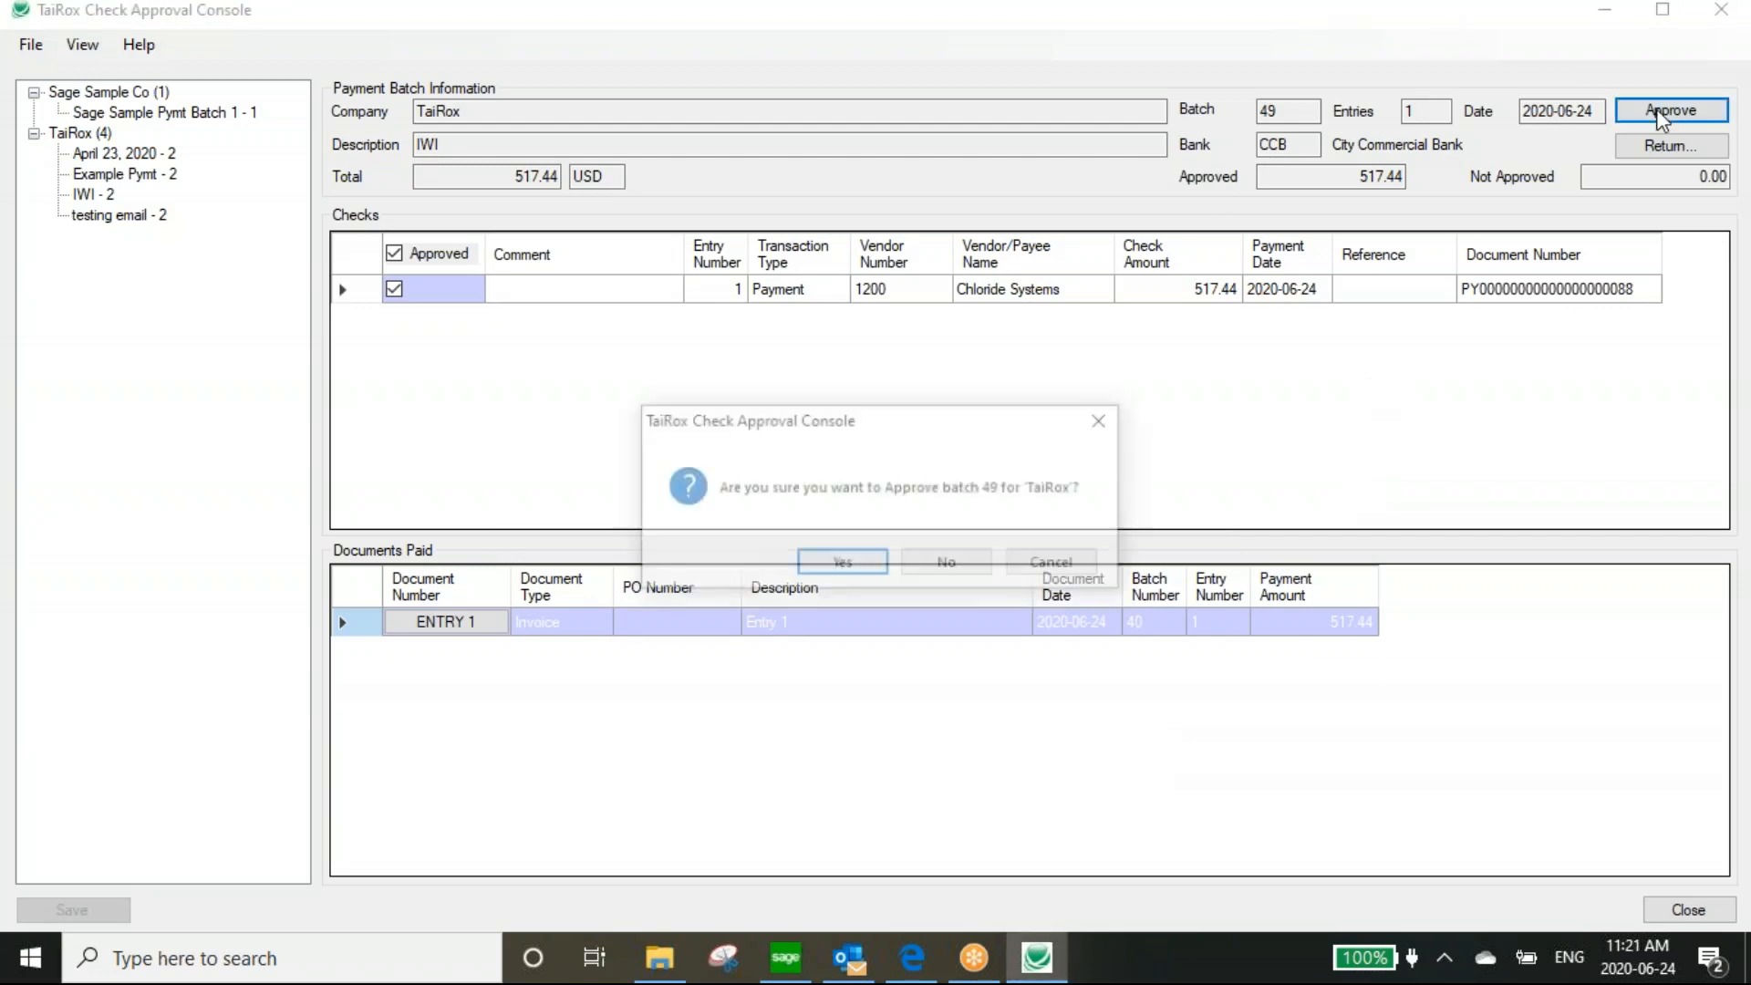
click(862, 561)
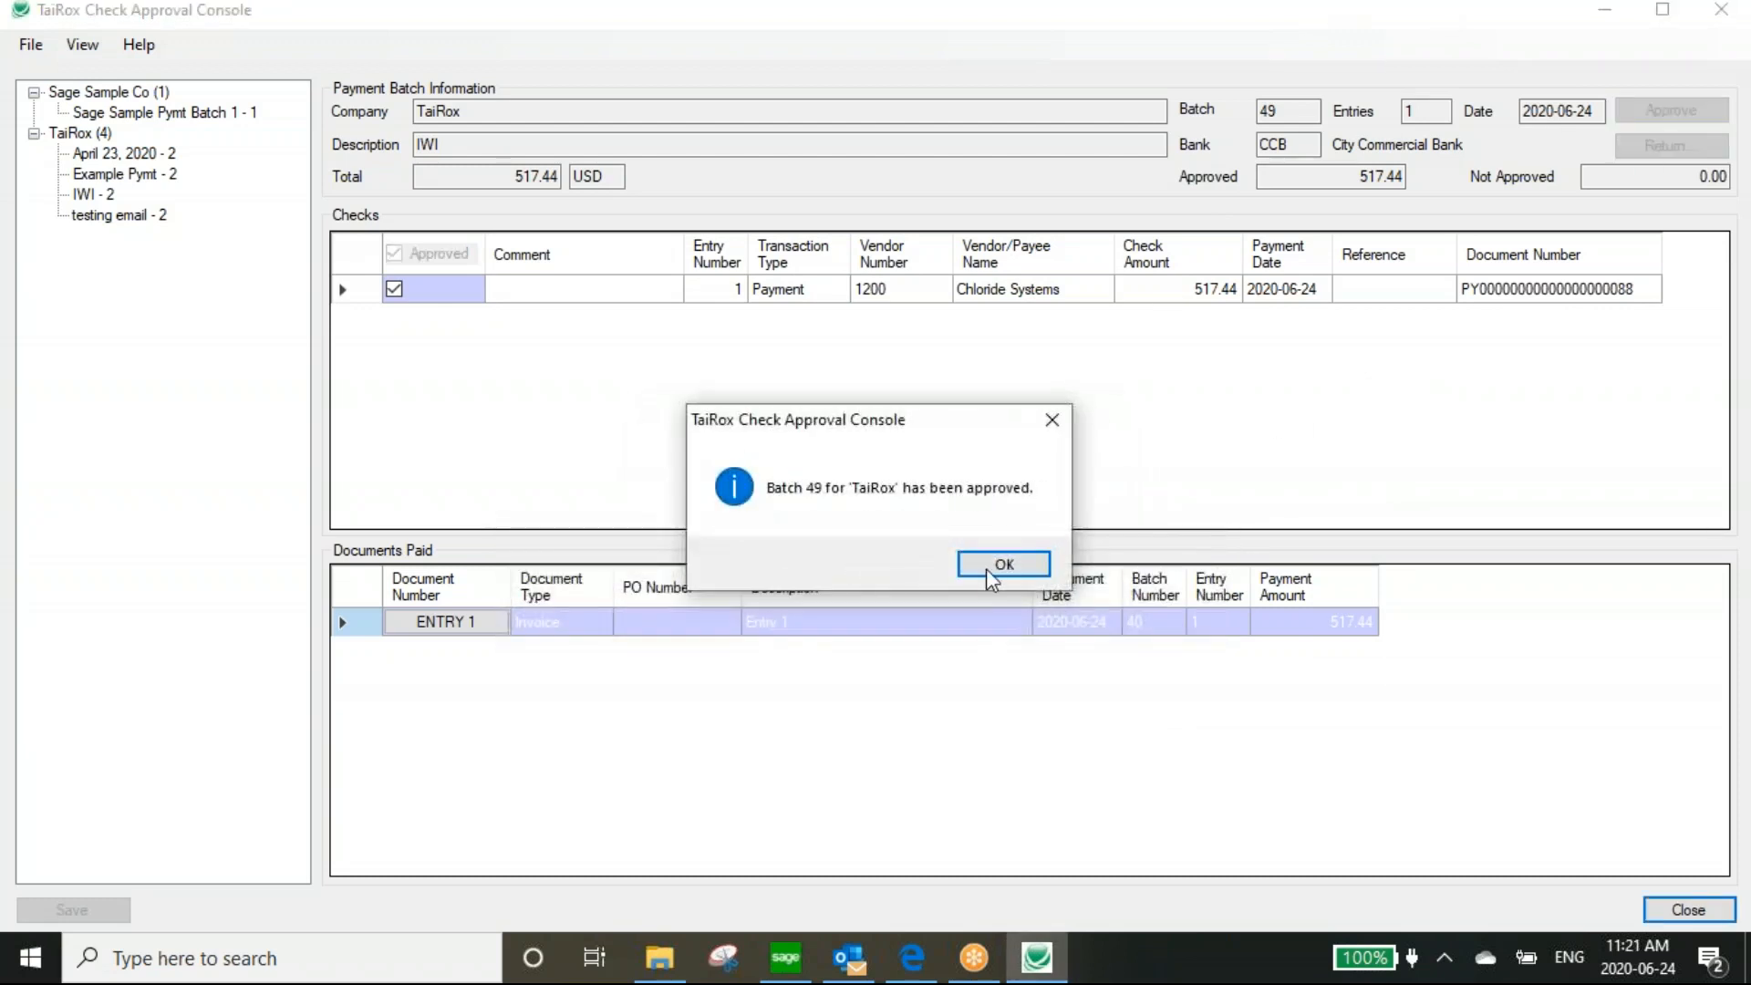
click(1001, 567)
Close the console and relaunch it from the Start menu as administrator
click(1731, 20)
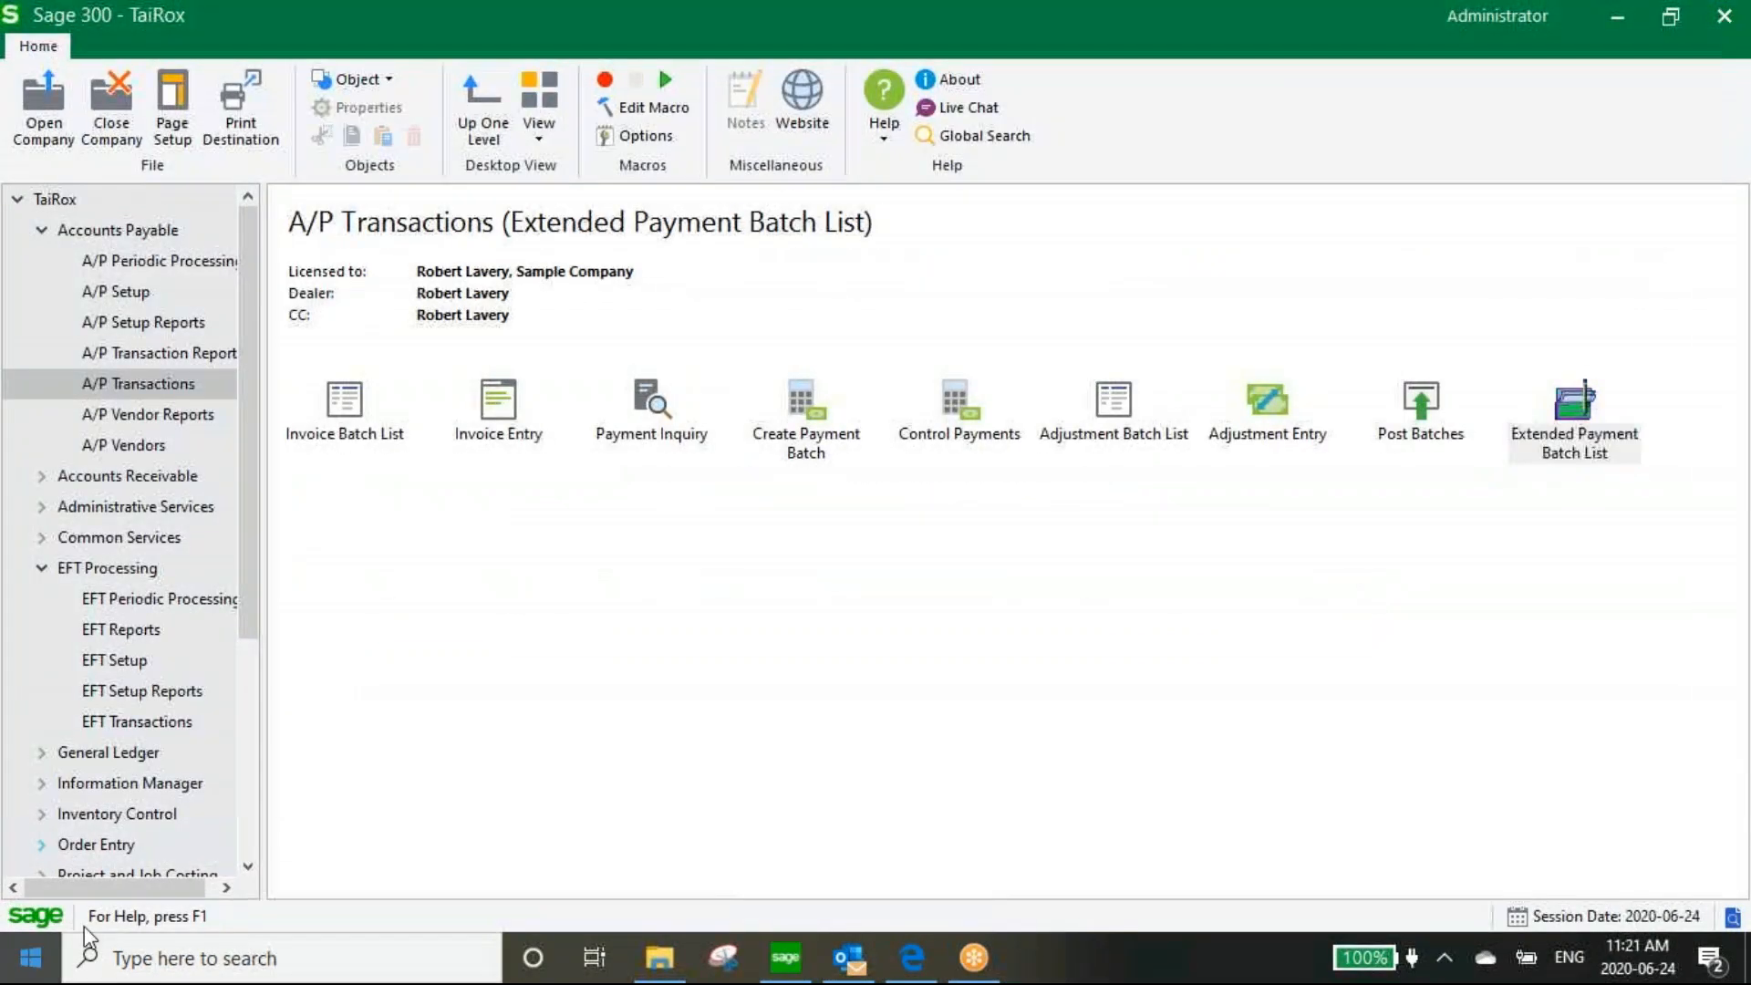
click(31, 958)
right_click(1154, 844)
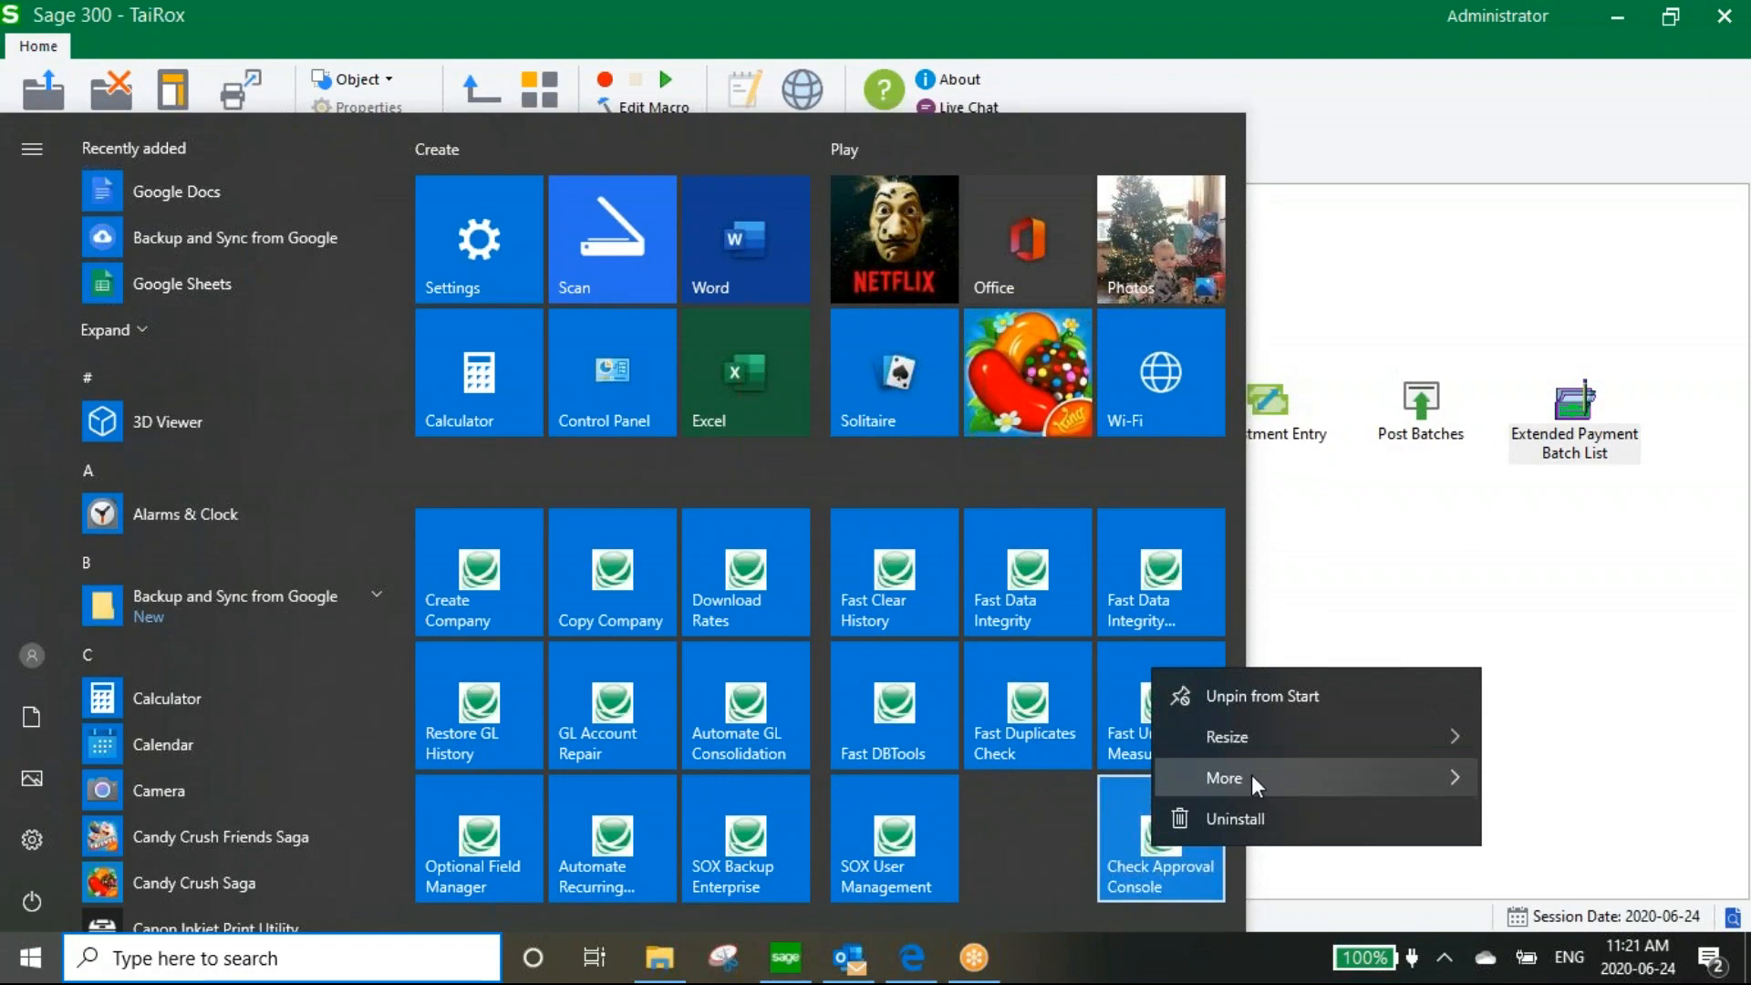
mouse_move(1257, 783)
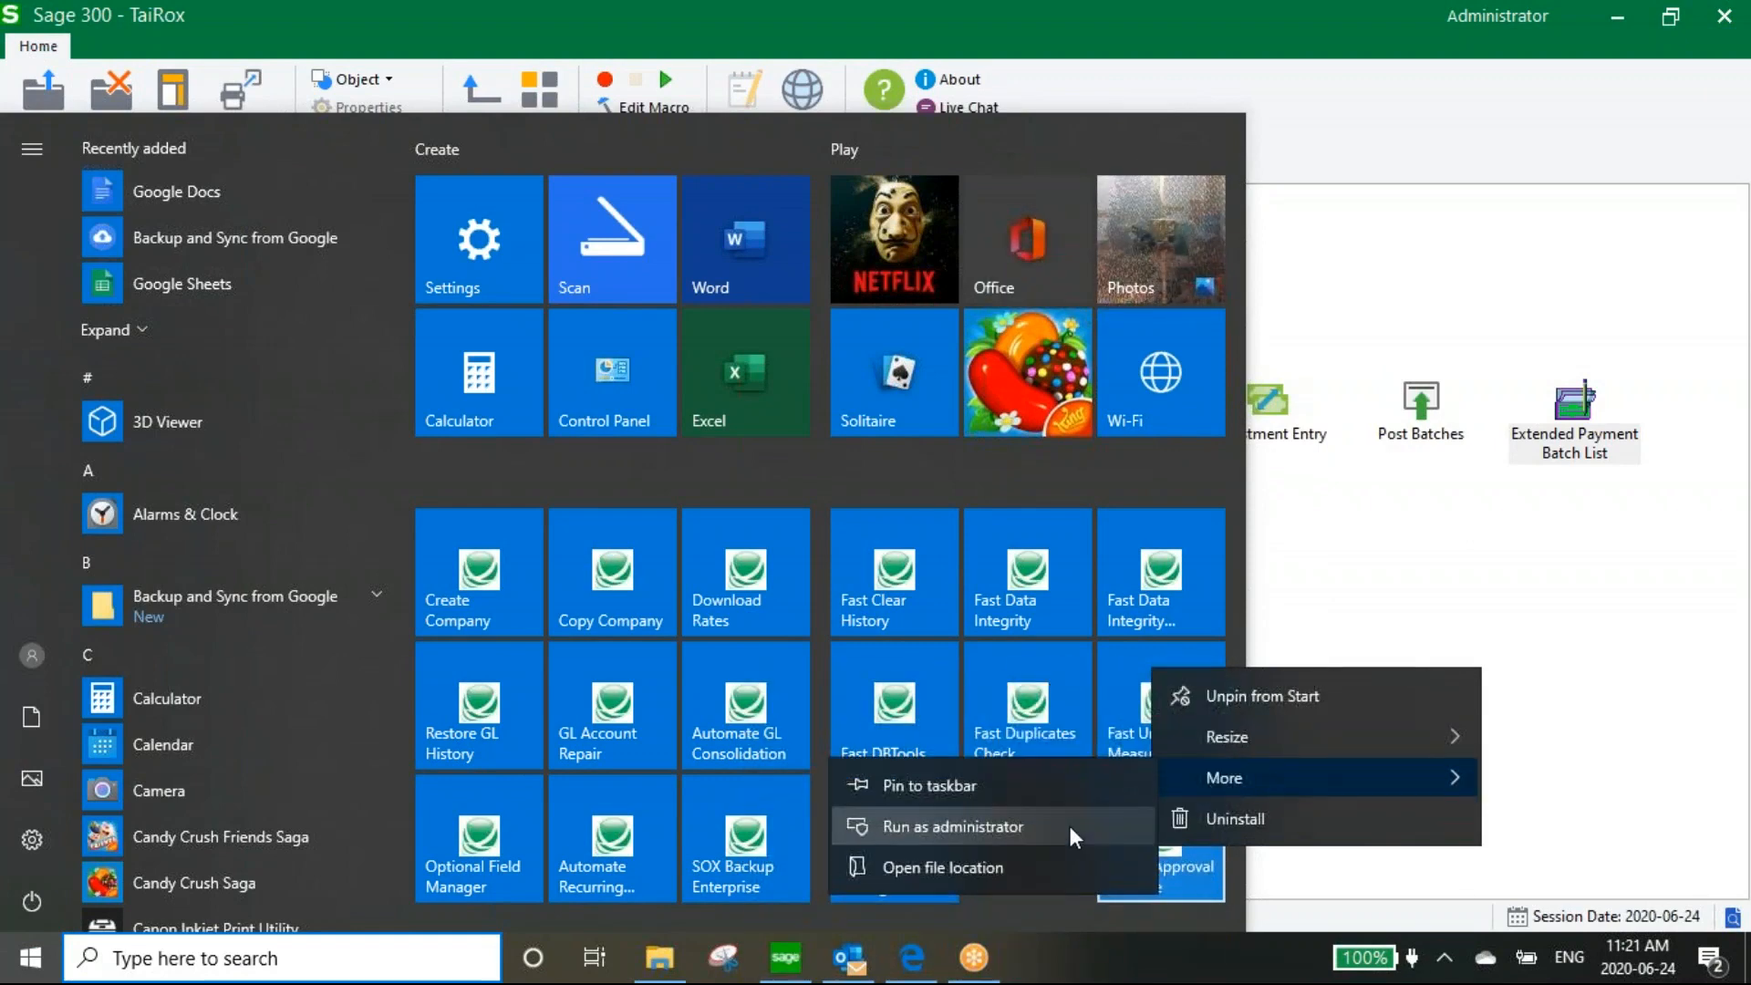
click(953, 827)
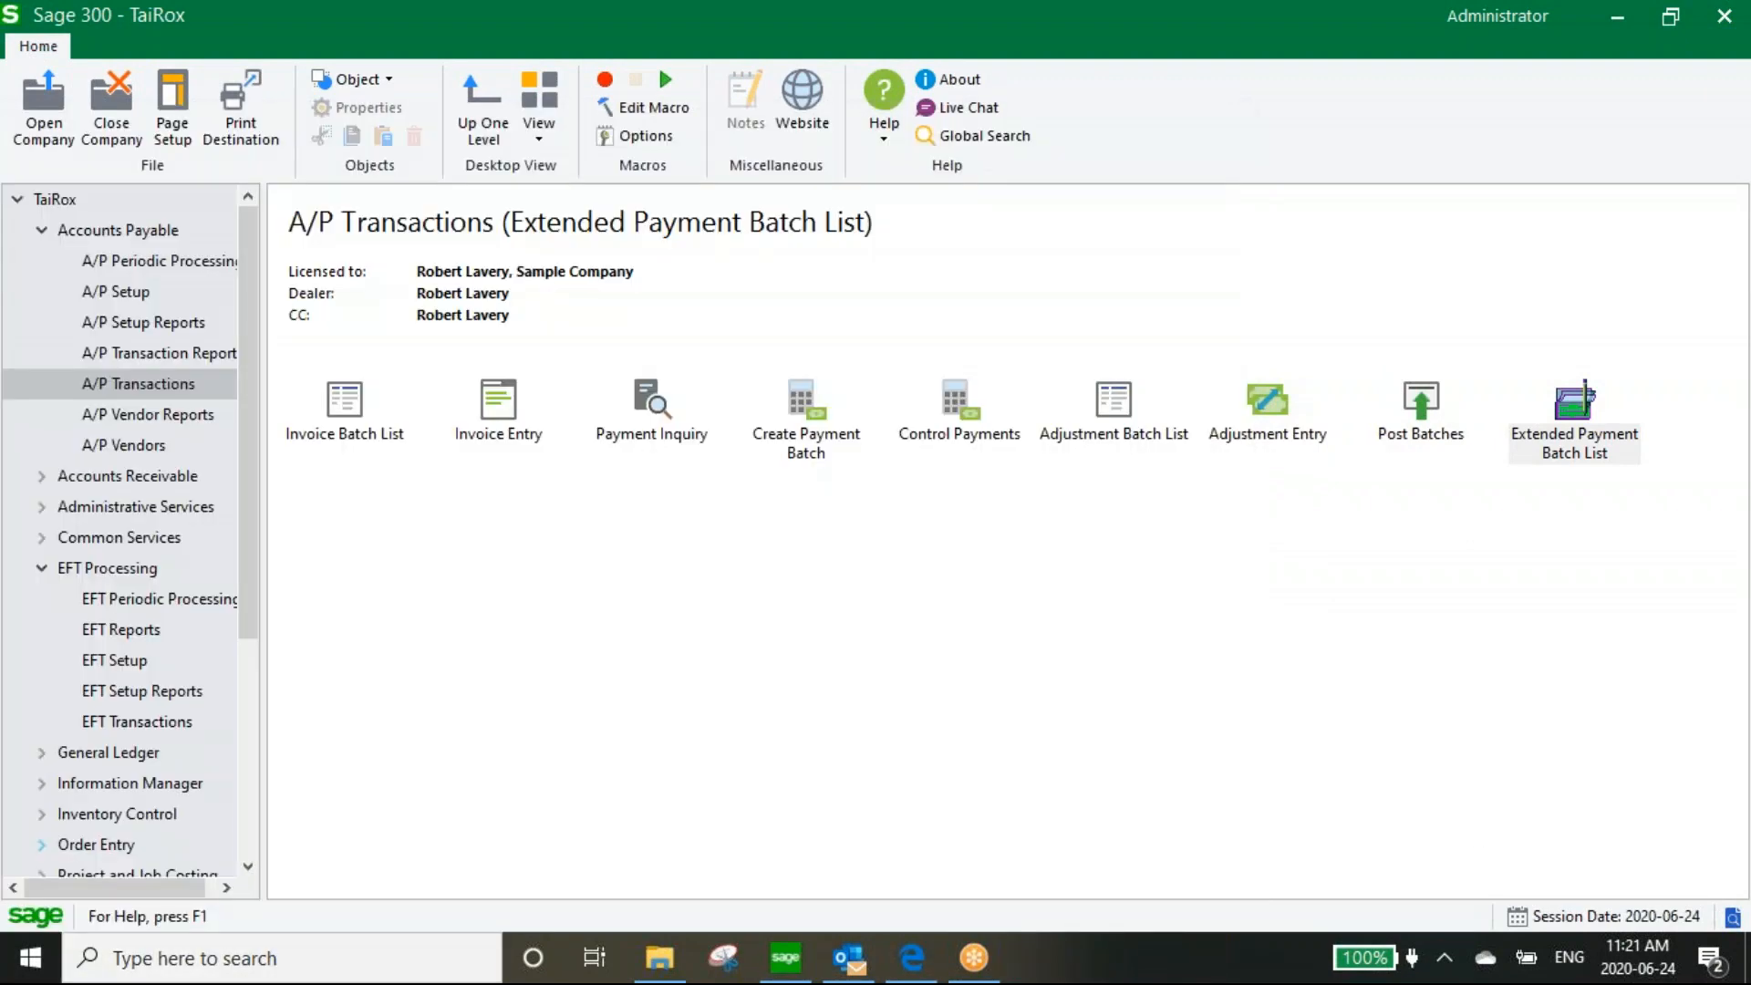
Sign on as a different user with that user's ID and password
text(CONTROL)
key(Tab)
text(******)
key(Return)
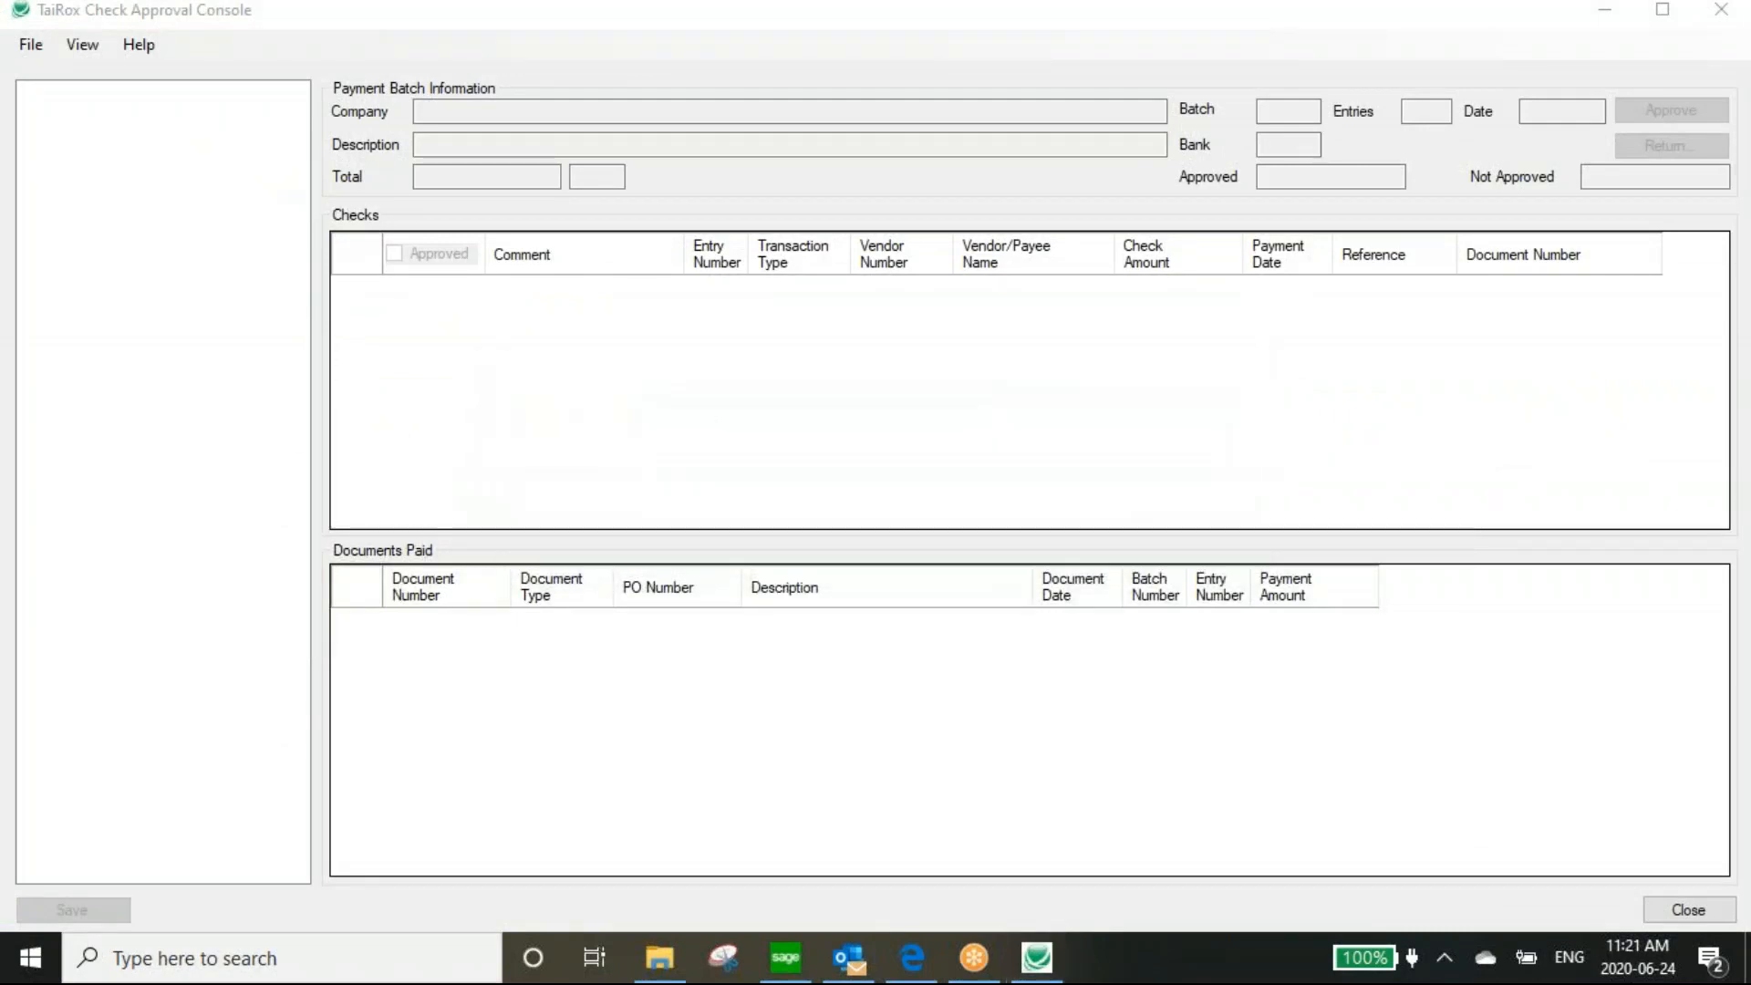
In TaiRox batch IWI - 2, uncheck Approved on the 8,261.64 entry 3 check and save
click(34, 113)
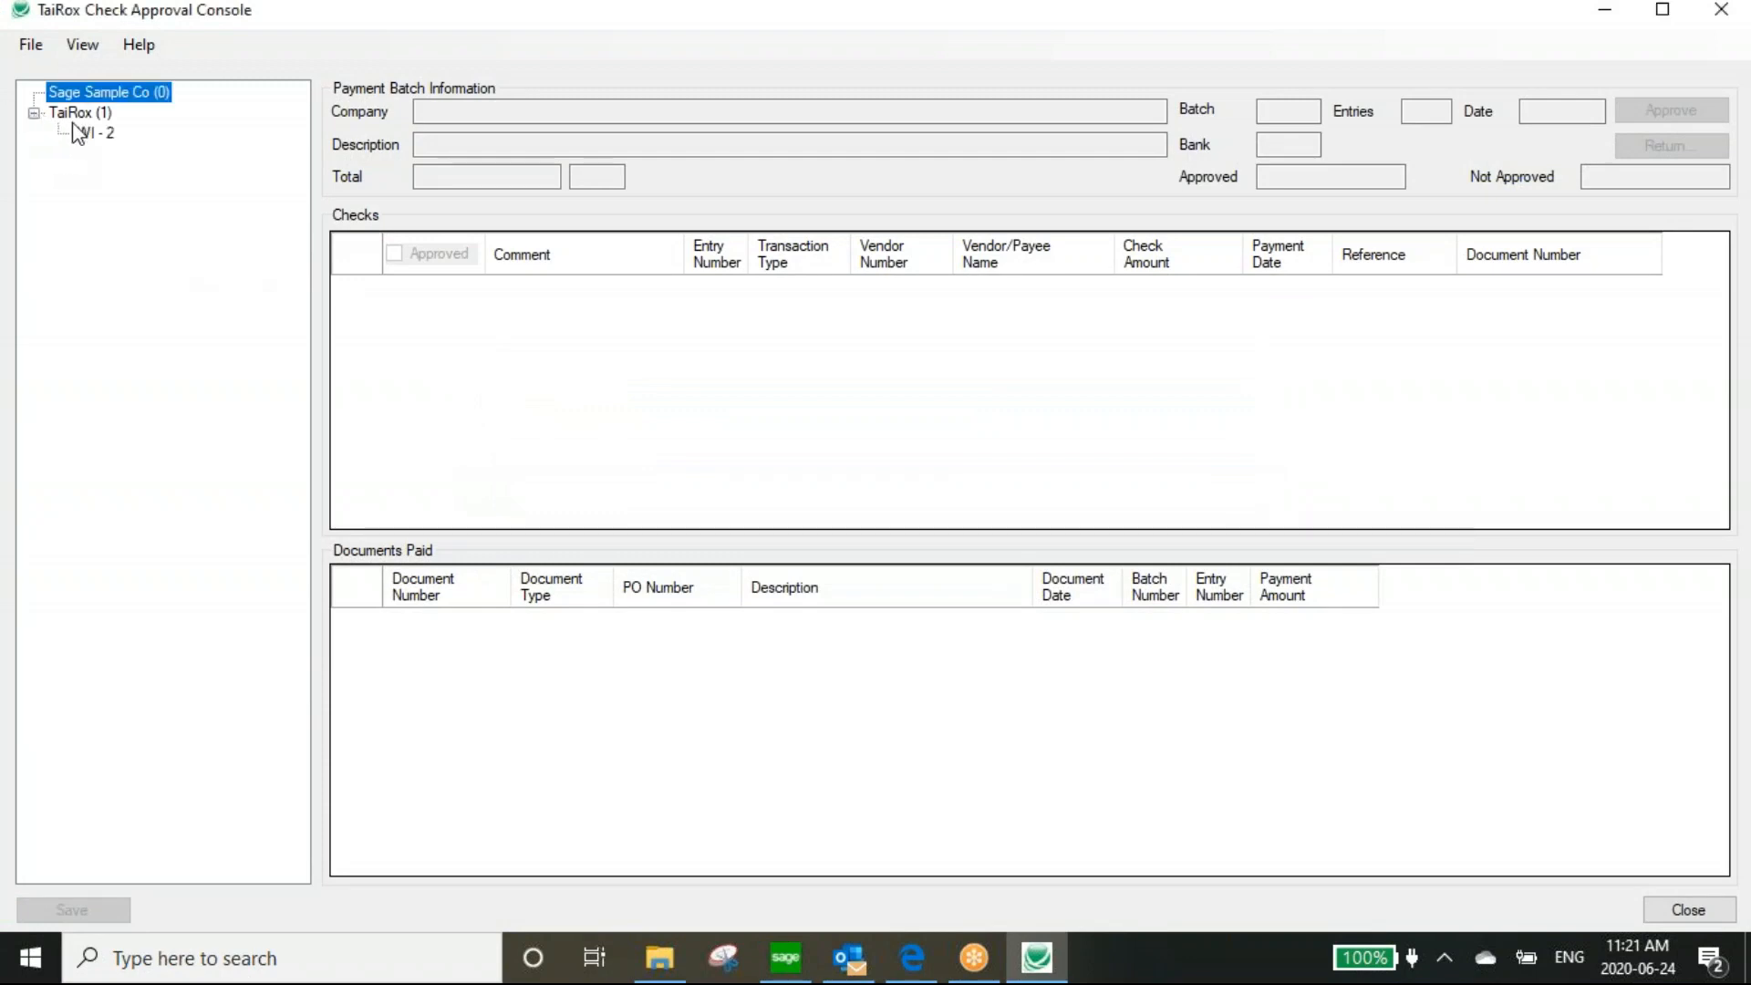
click(92, 133)
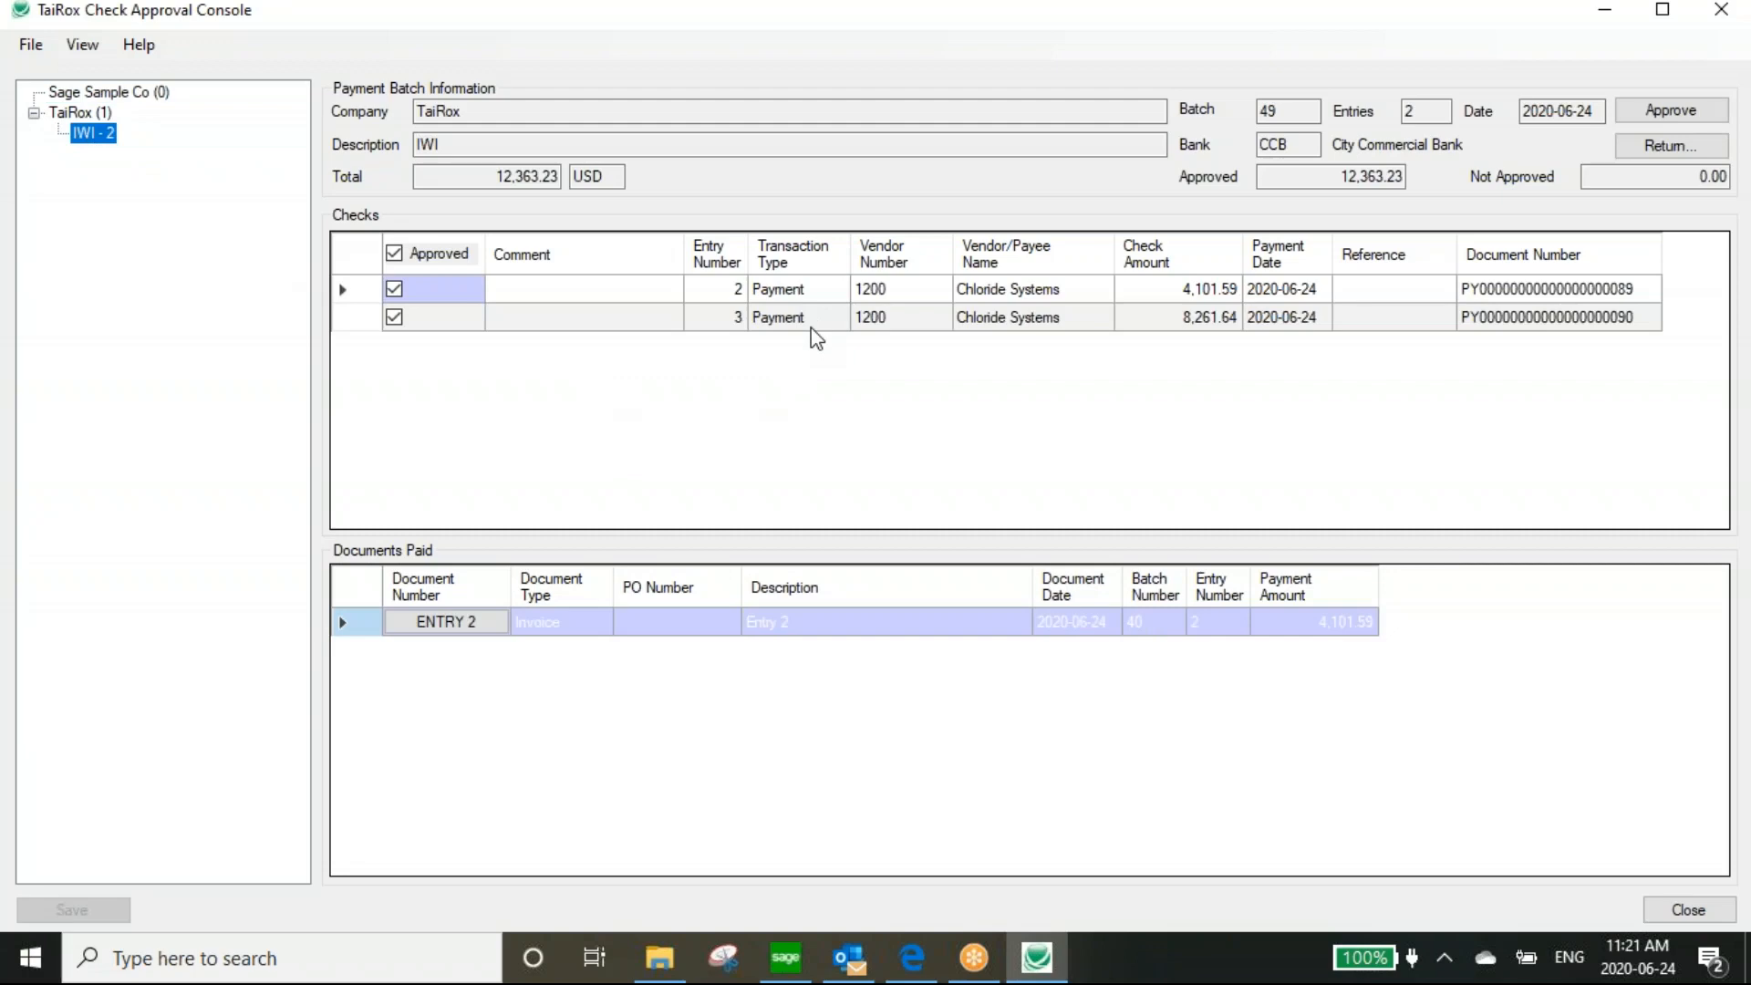
click(473, 629)
key(Tab)
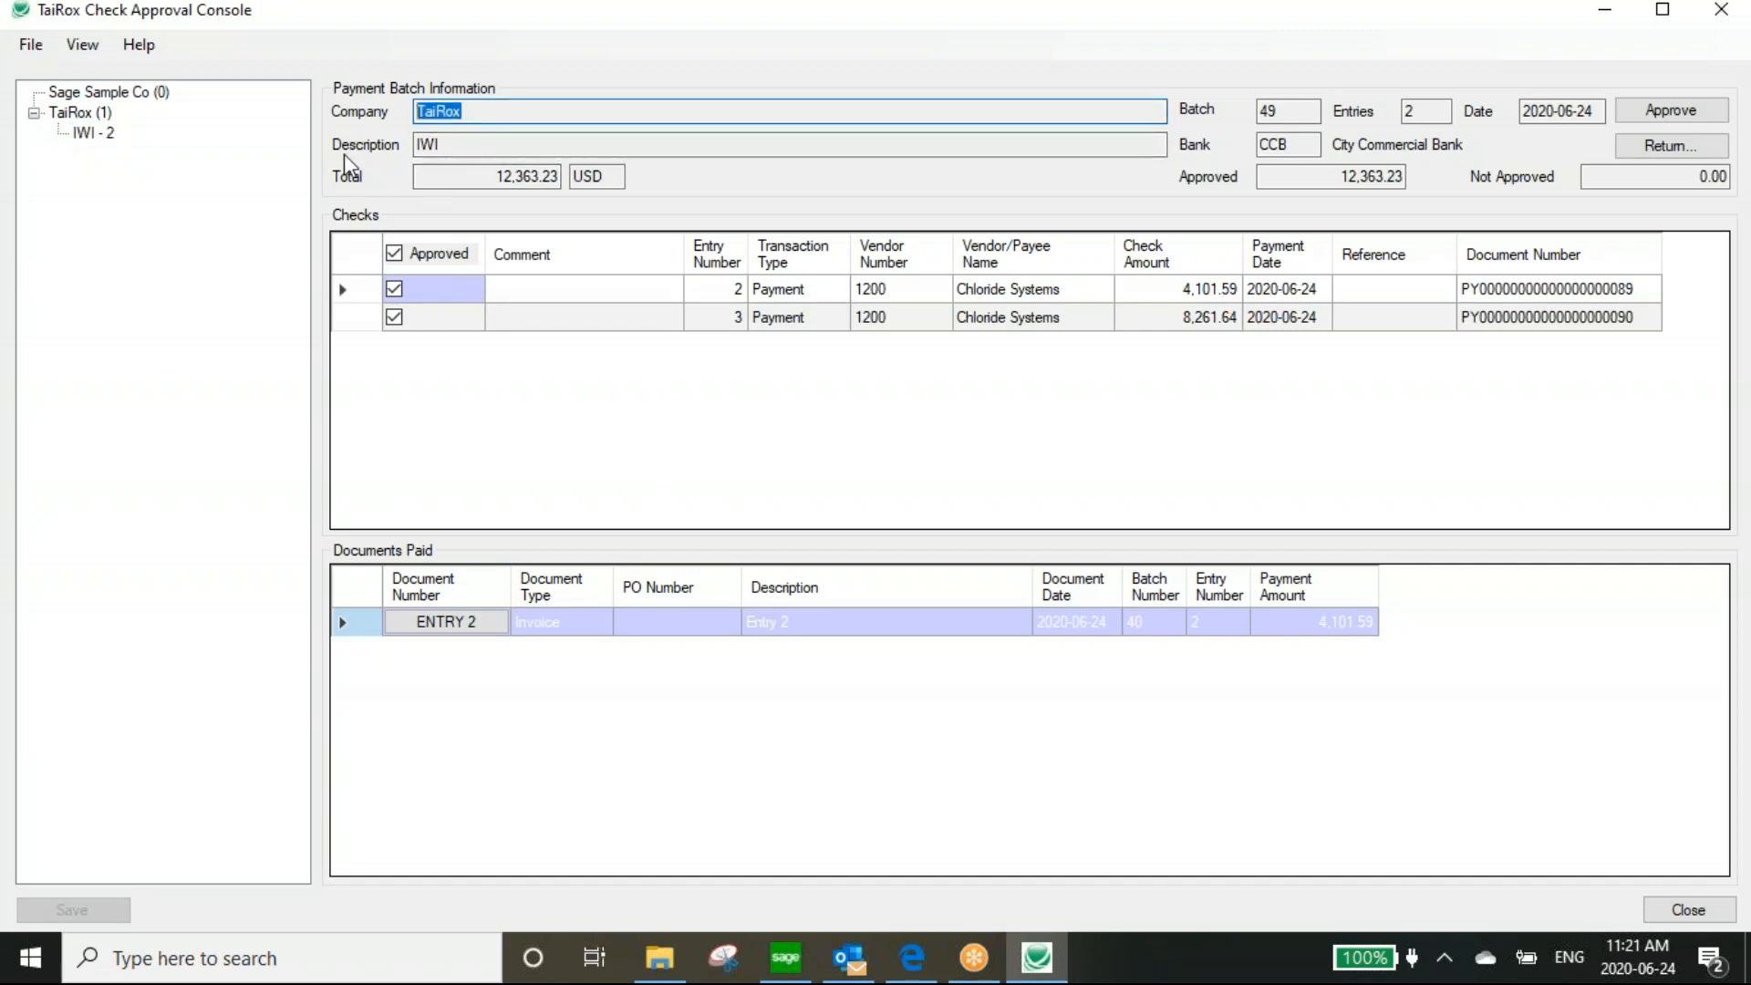
key(Tab)
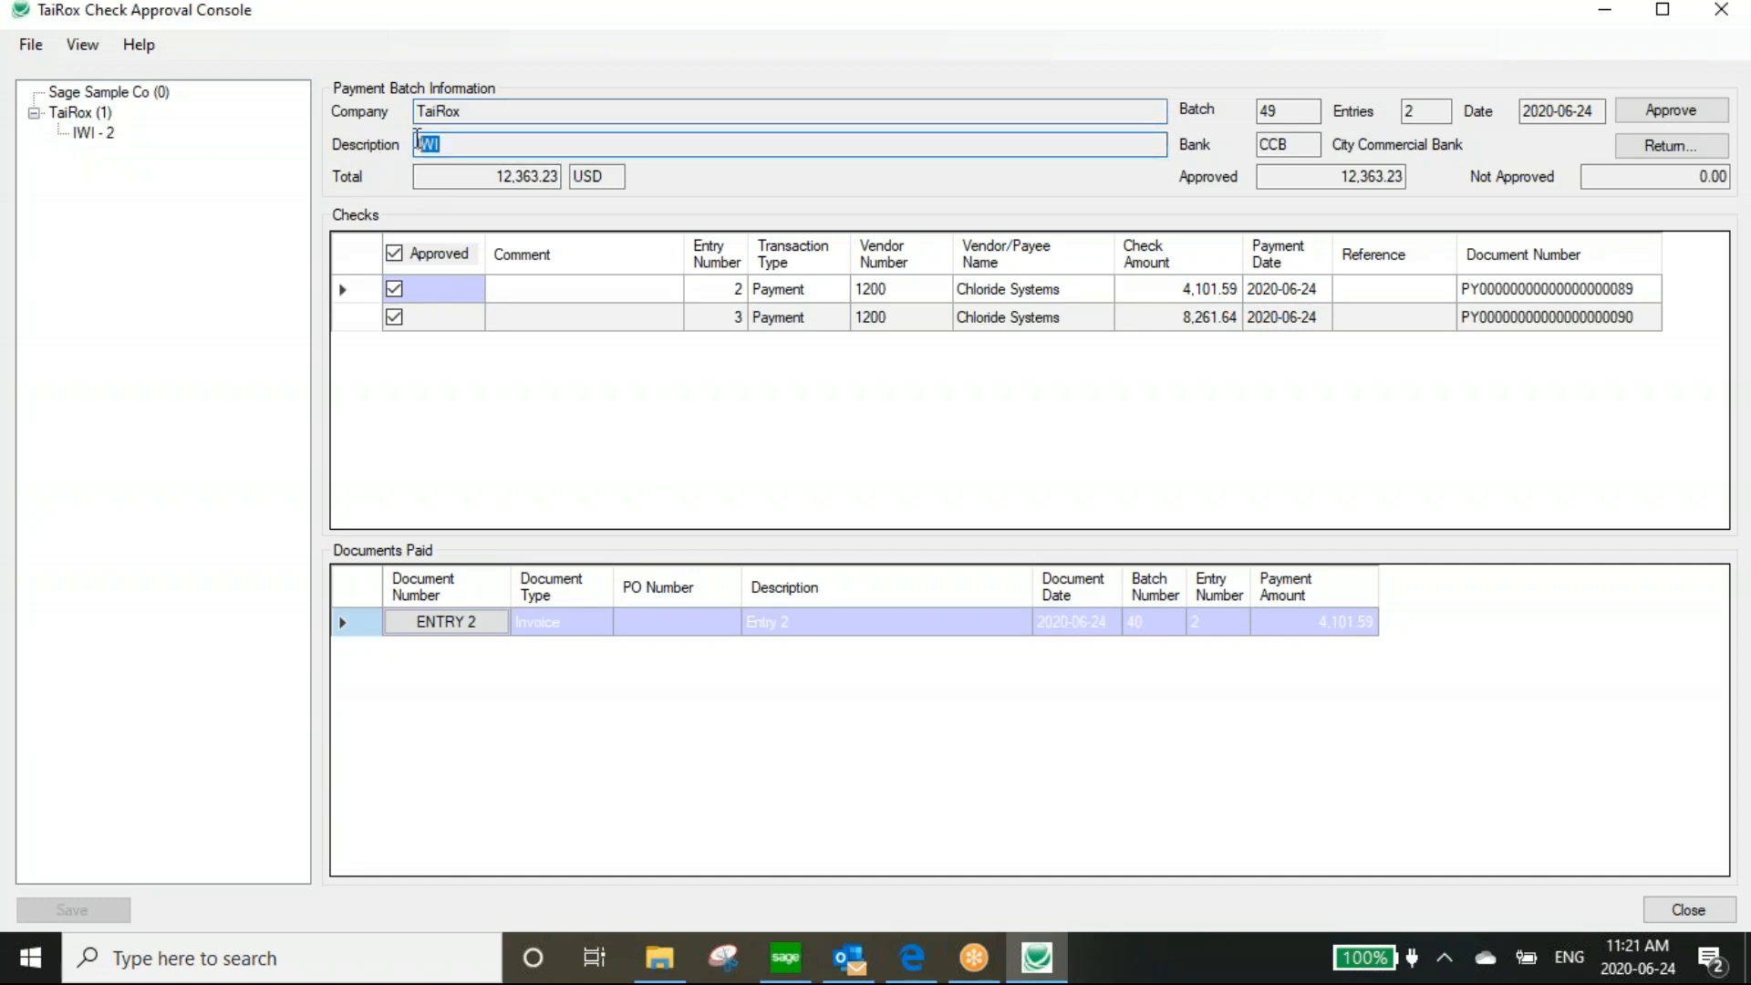
key(Tab)
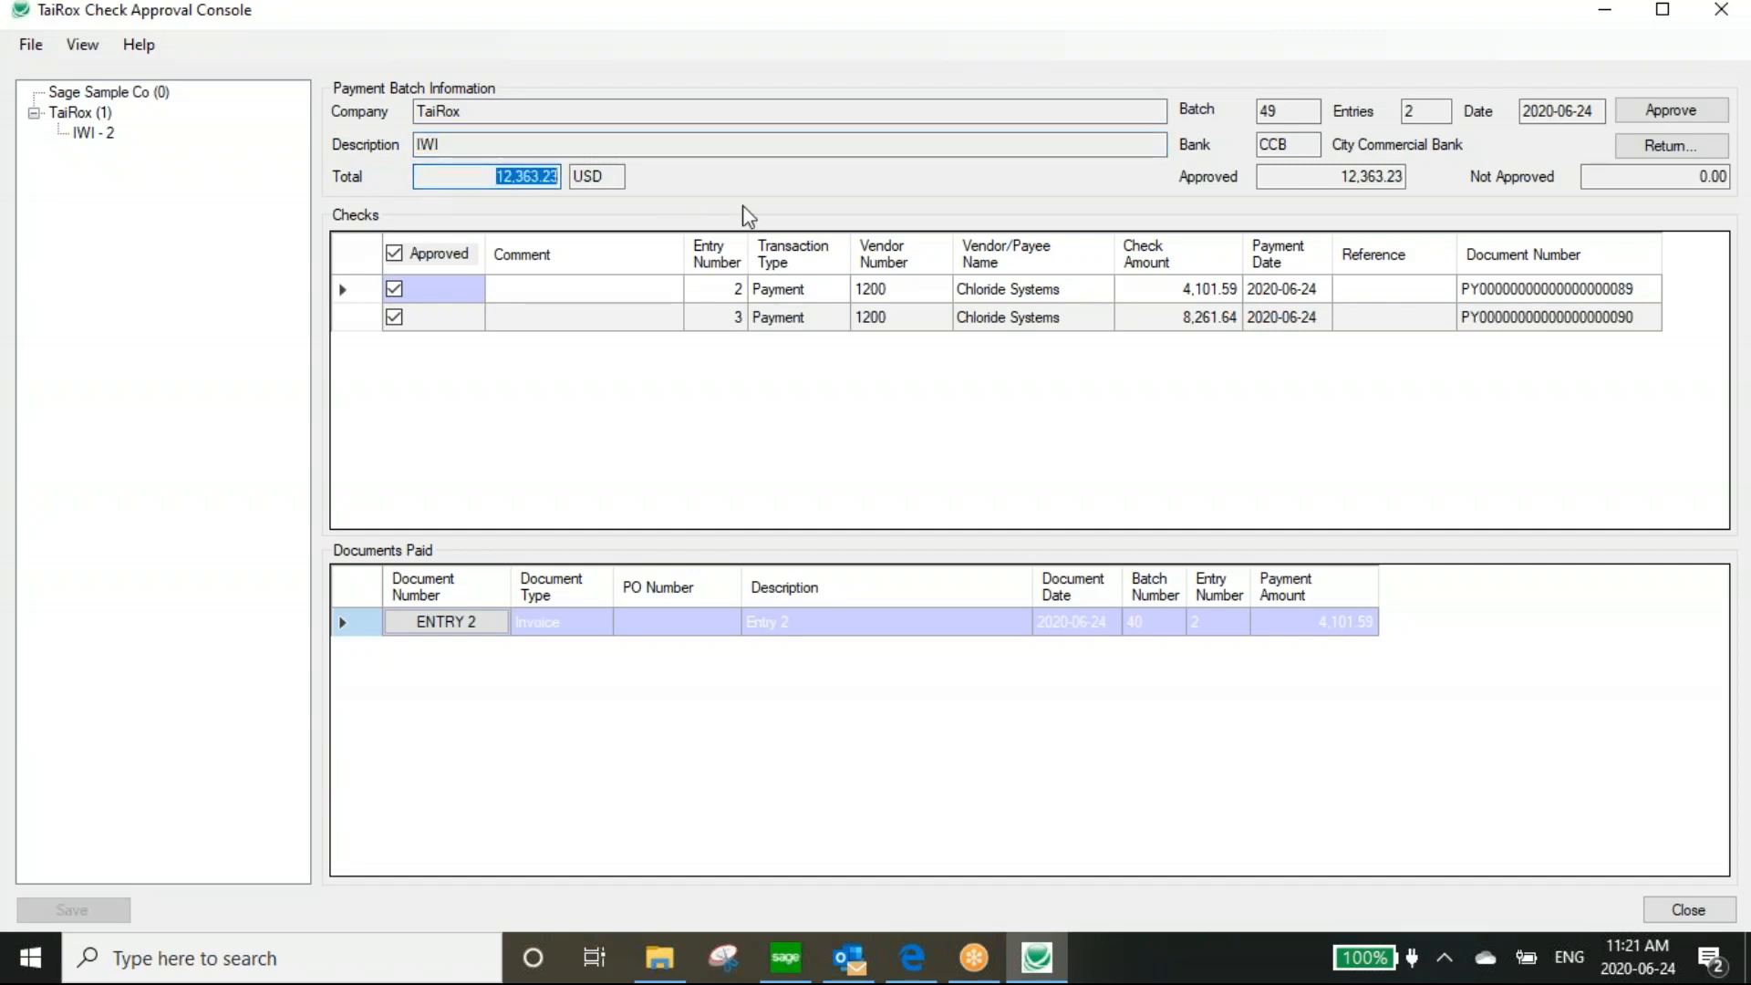
key(Tab)
key(Tab)
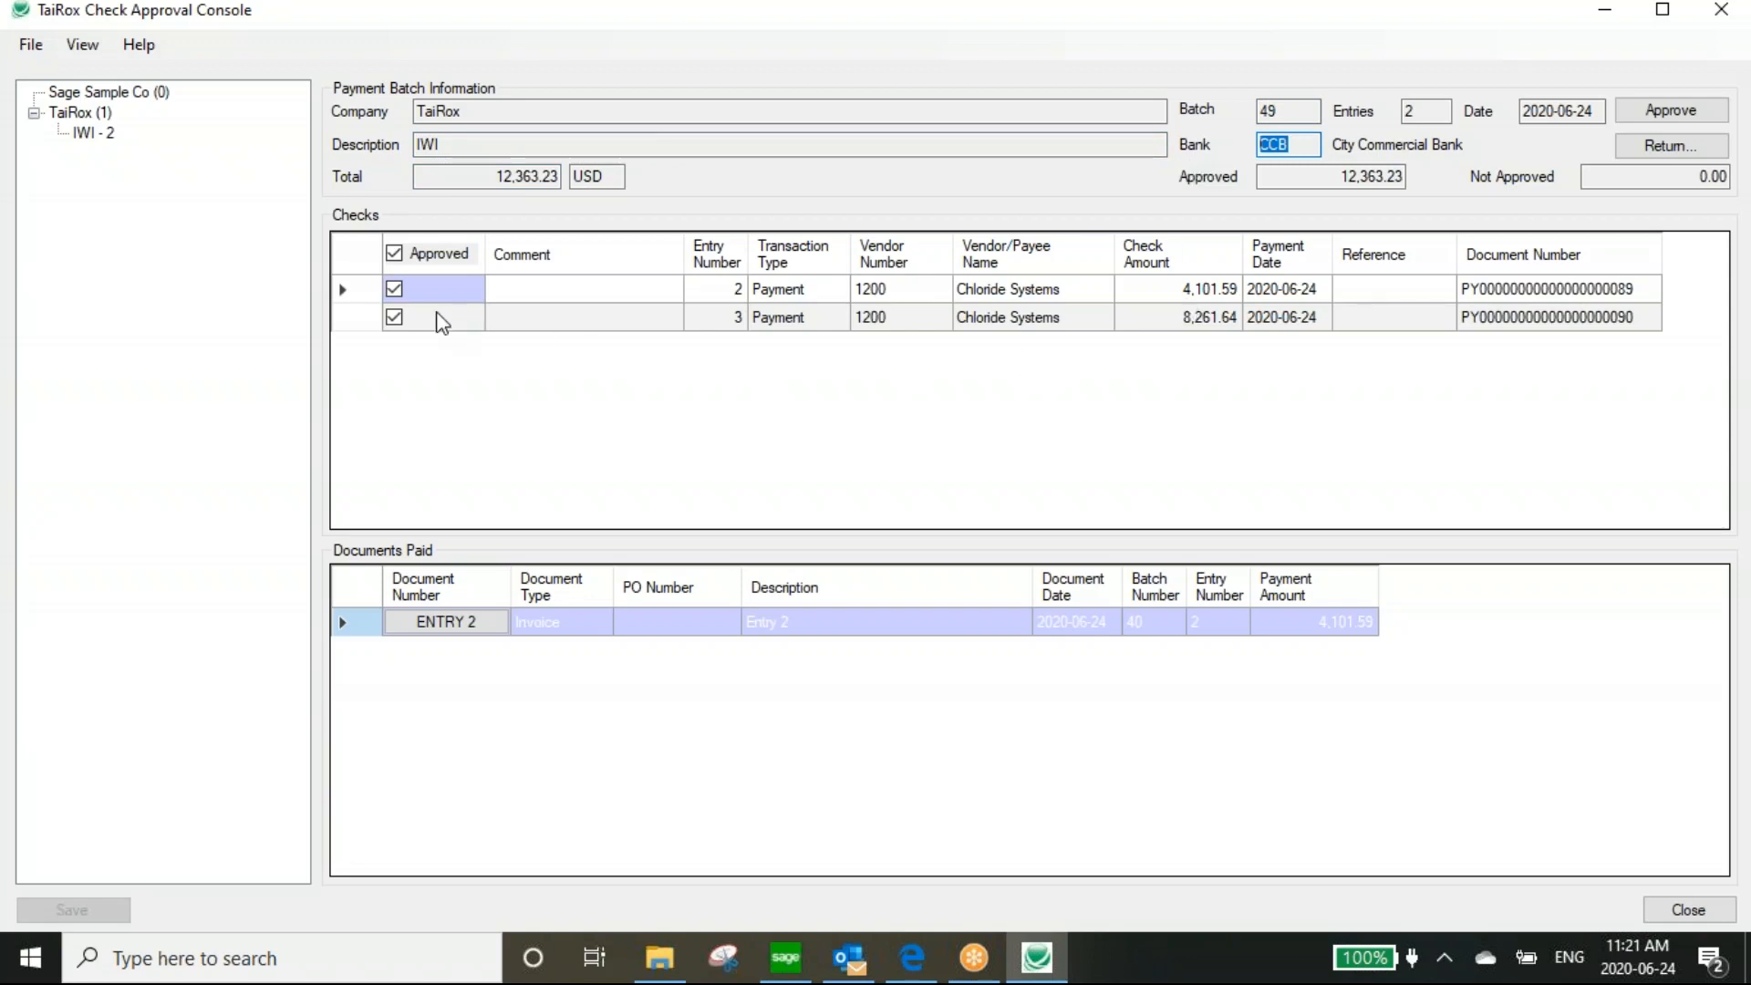
click(393, 317)
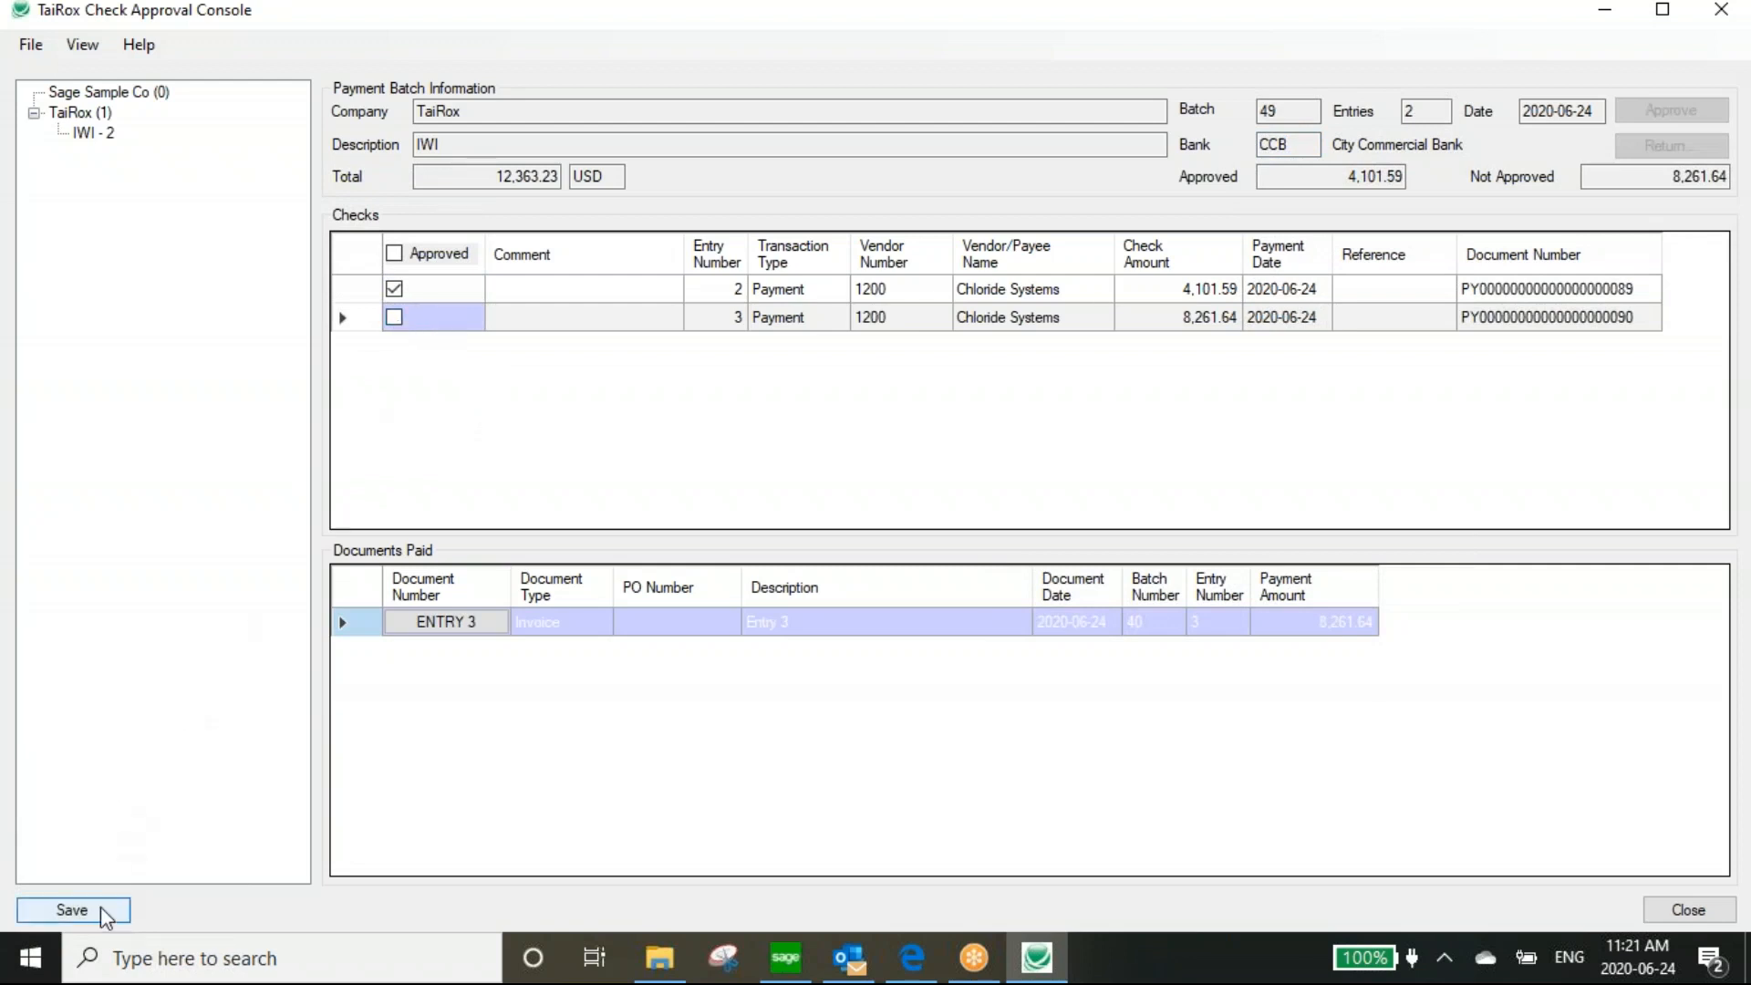
click(73, 911)
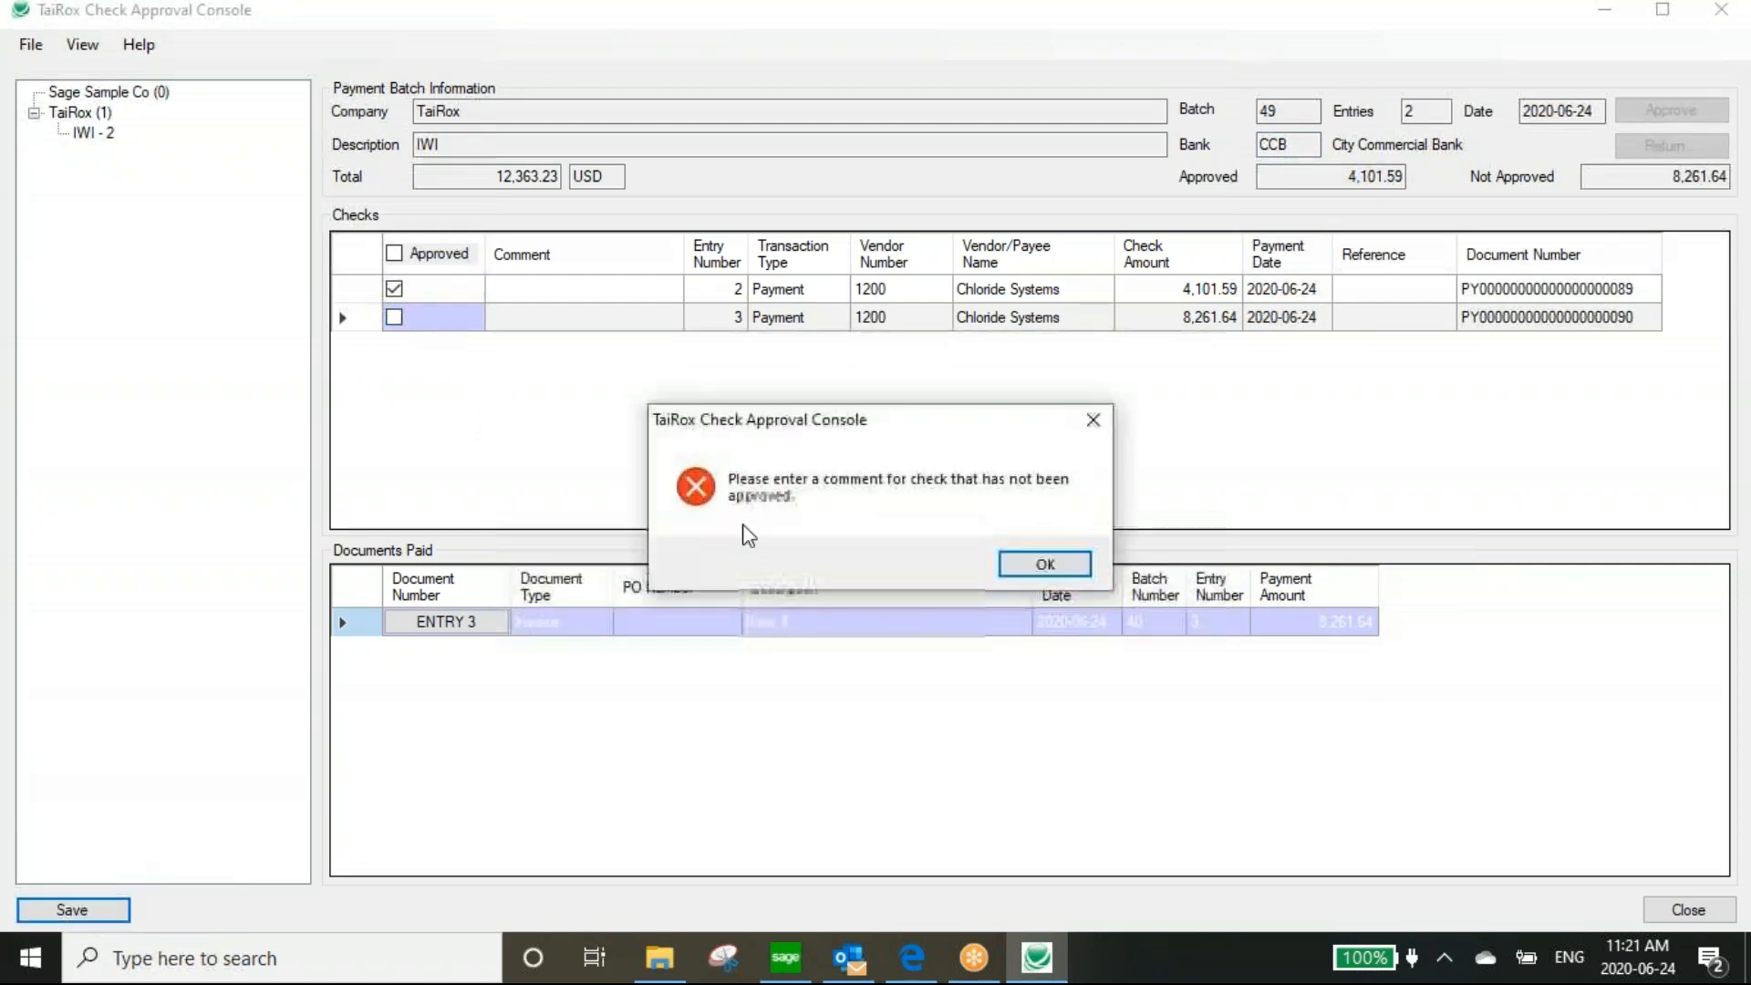
Enter 'Pay Later' as entry 3's comment and save
click(1046, 565)
click(530, 321)
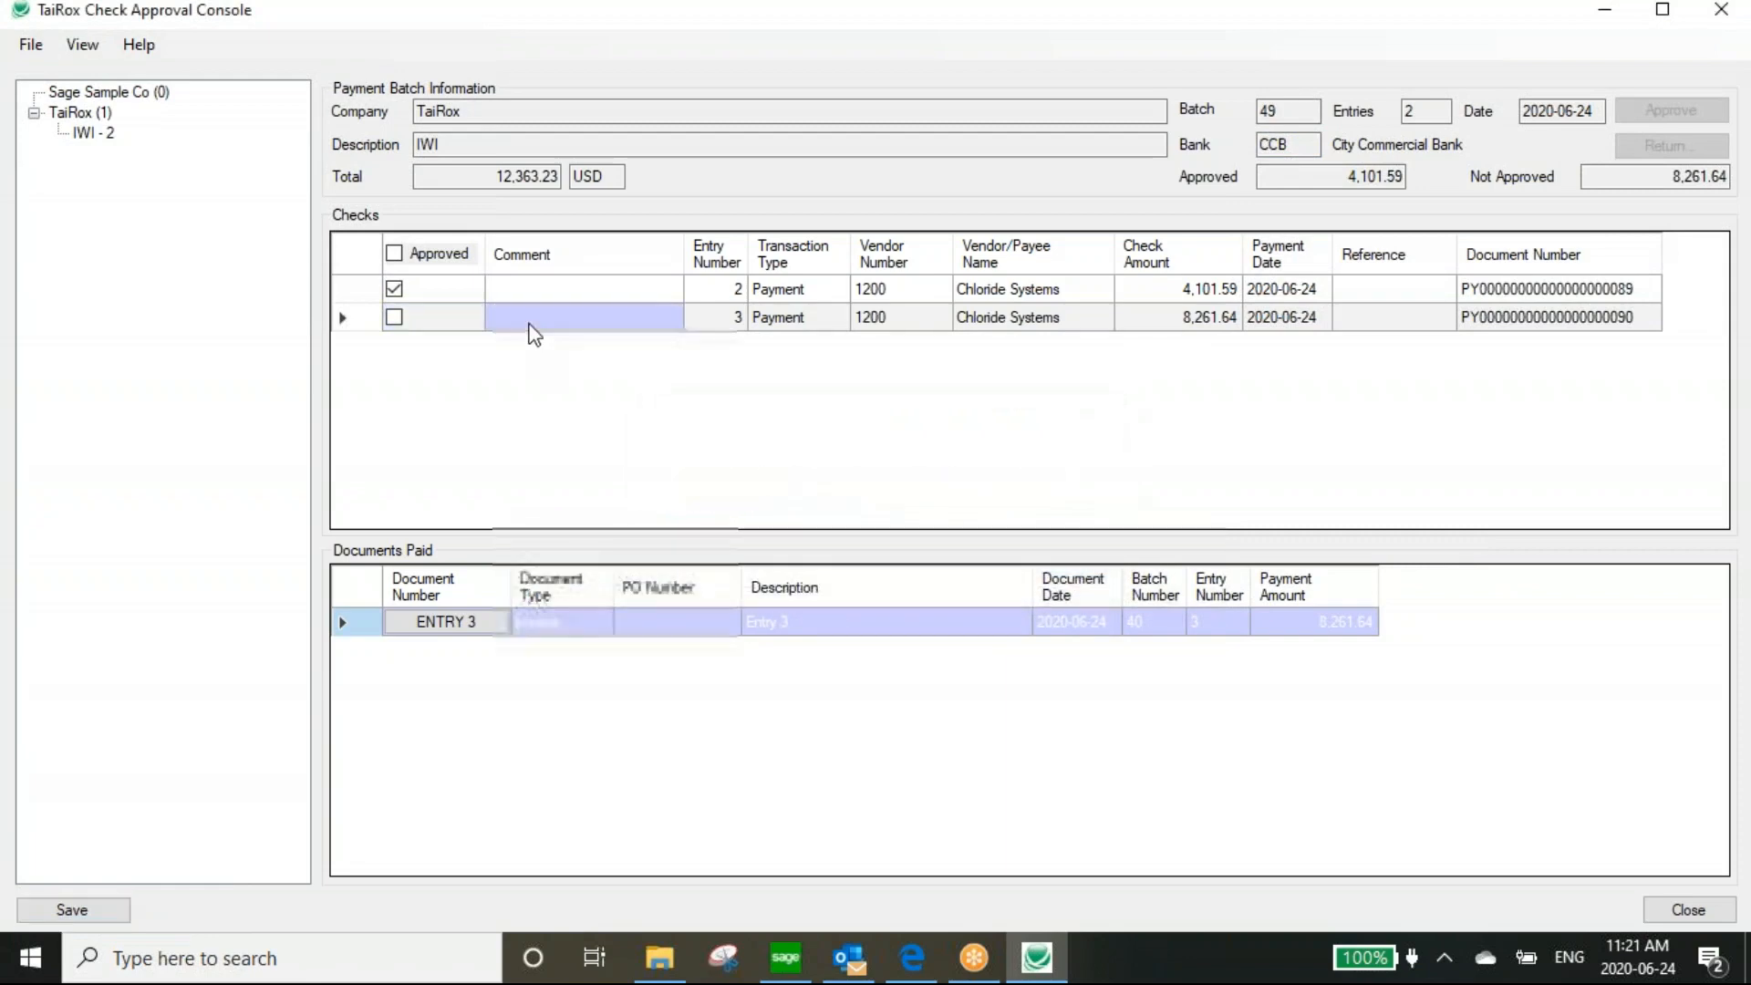
click(517, 313)
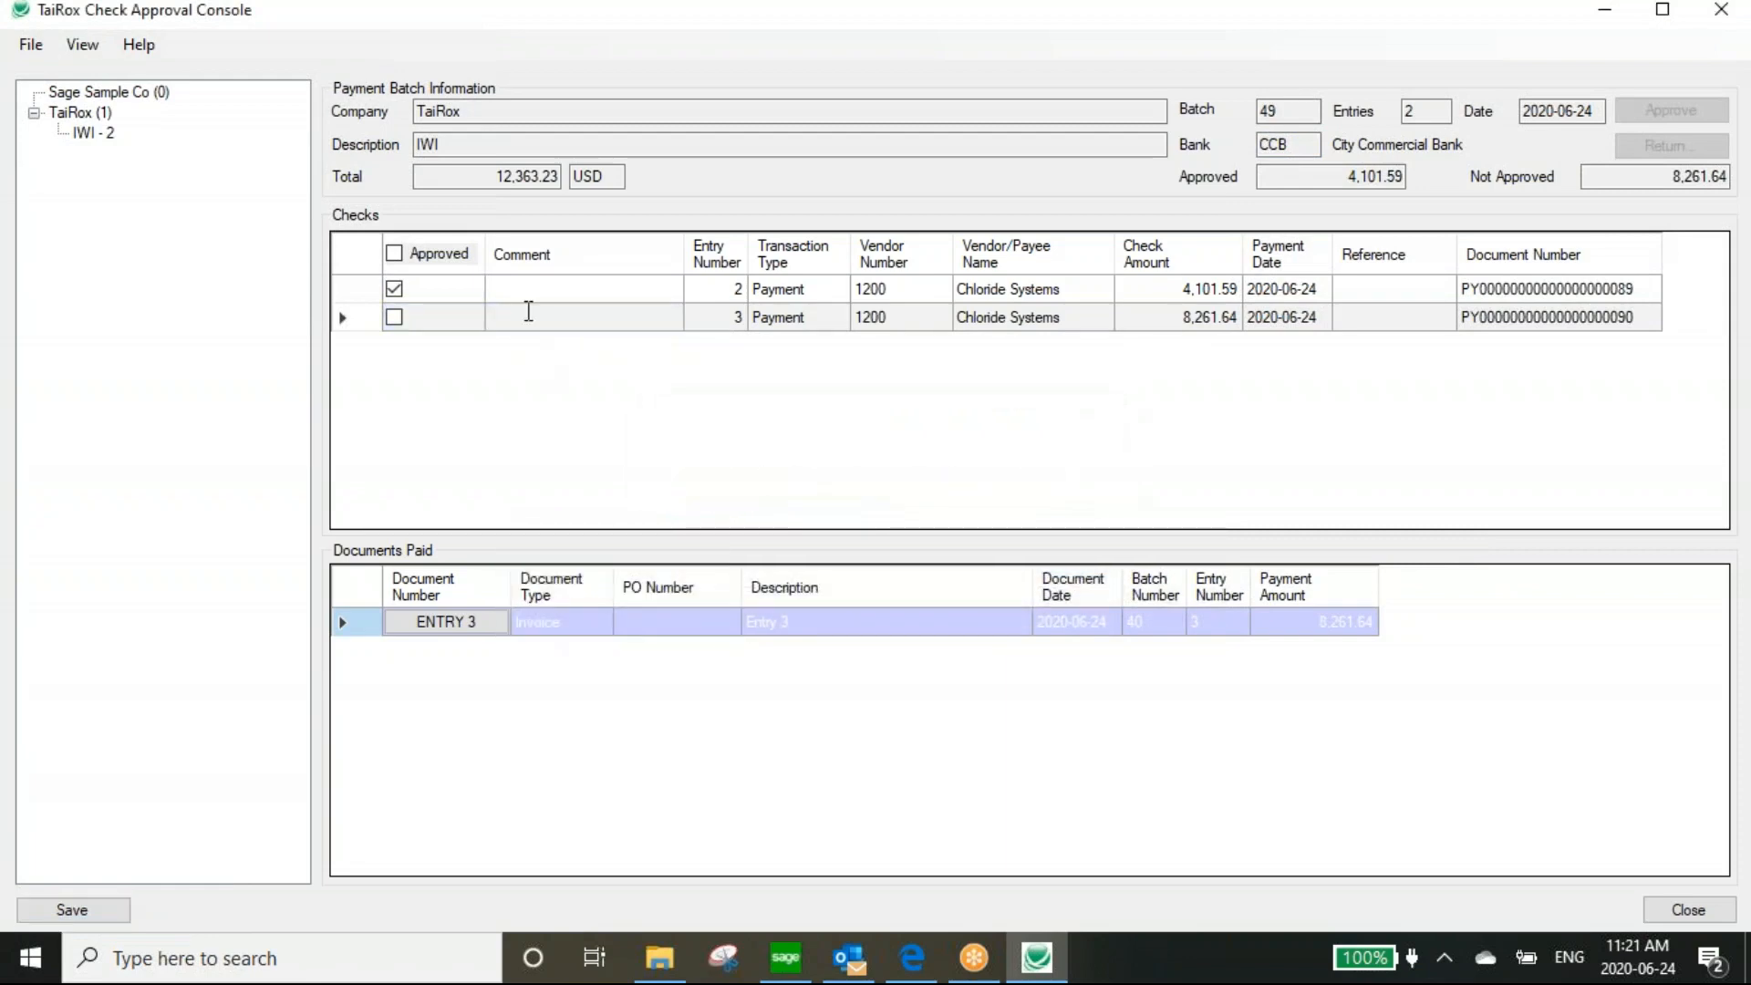
text(Pay)
text(Later)
click(72, 909)
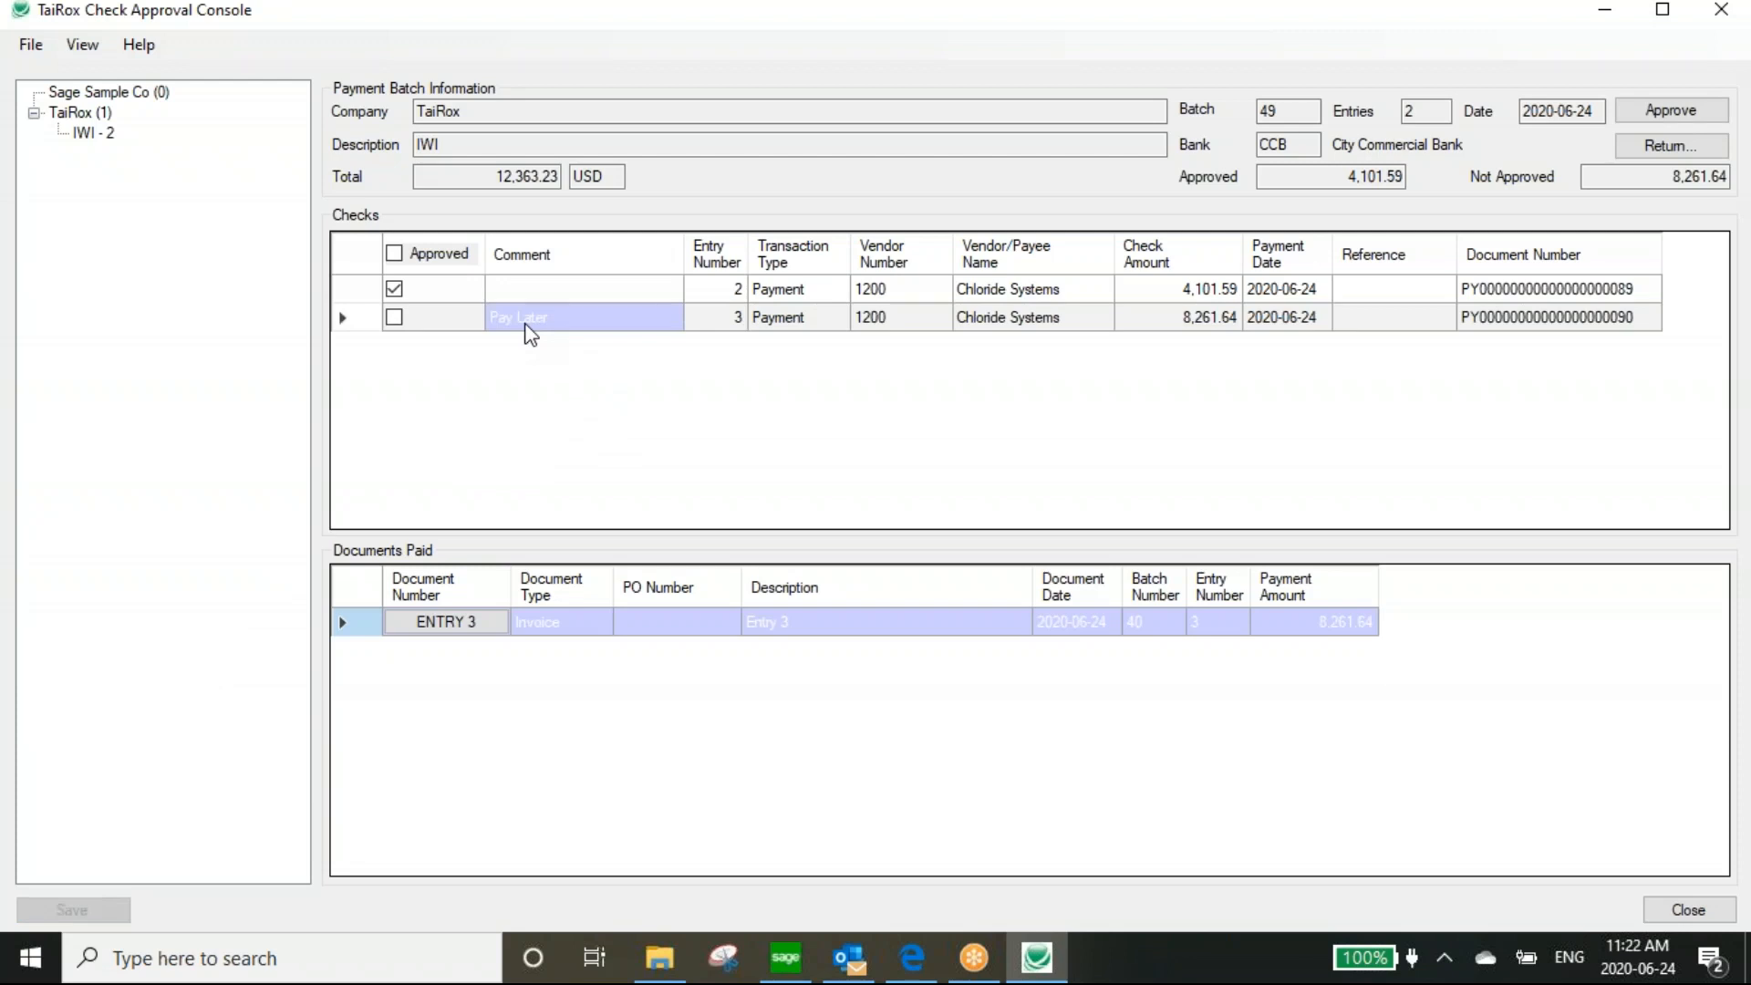
Approve batch 49, acknowledge the confirmation, and close the console
click(1672, 112)
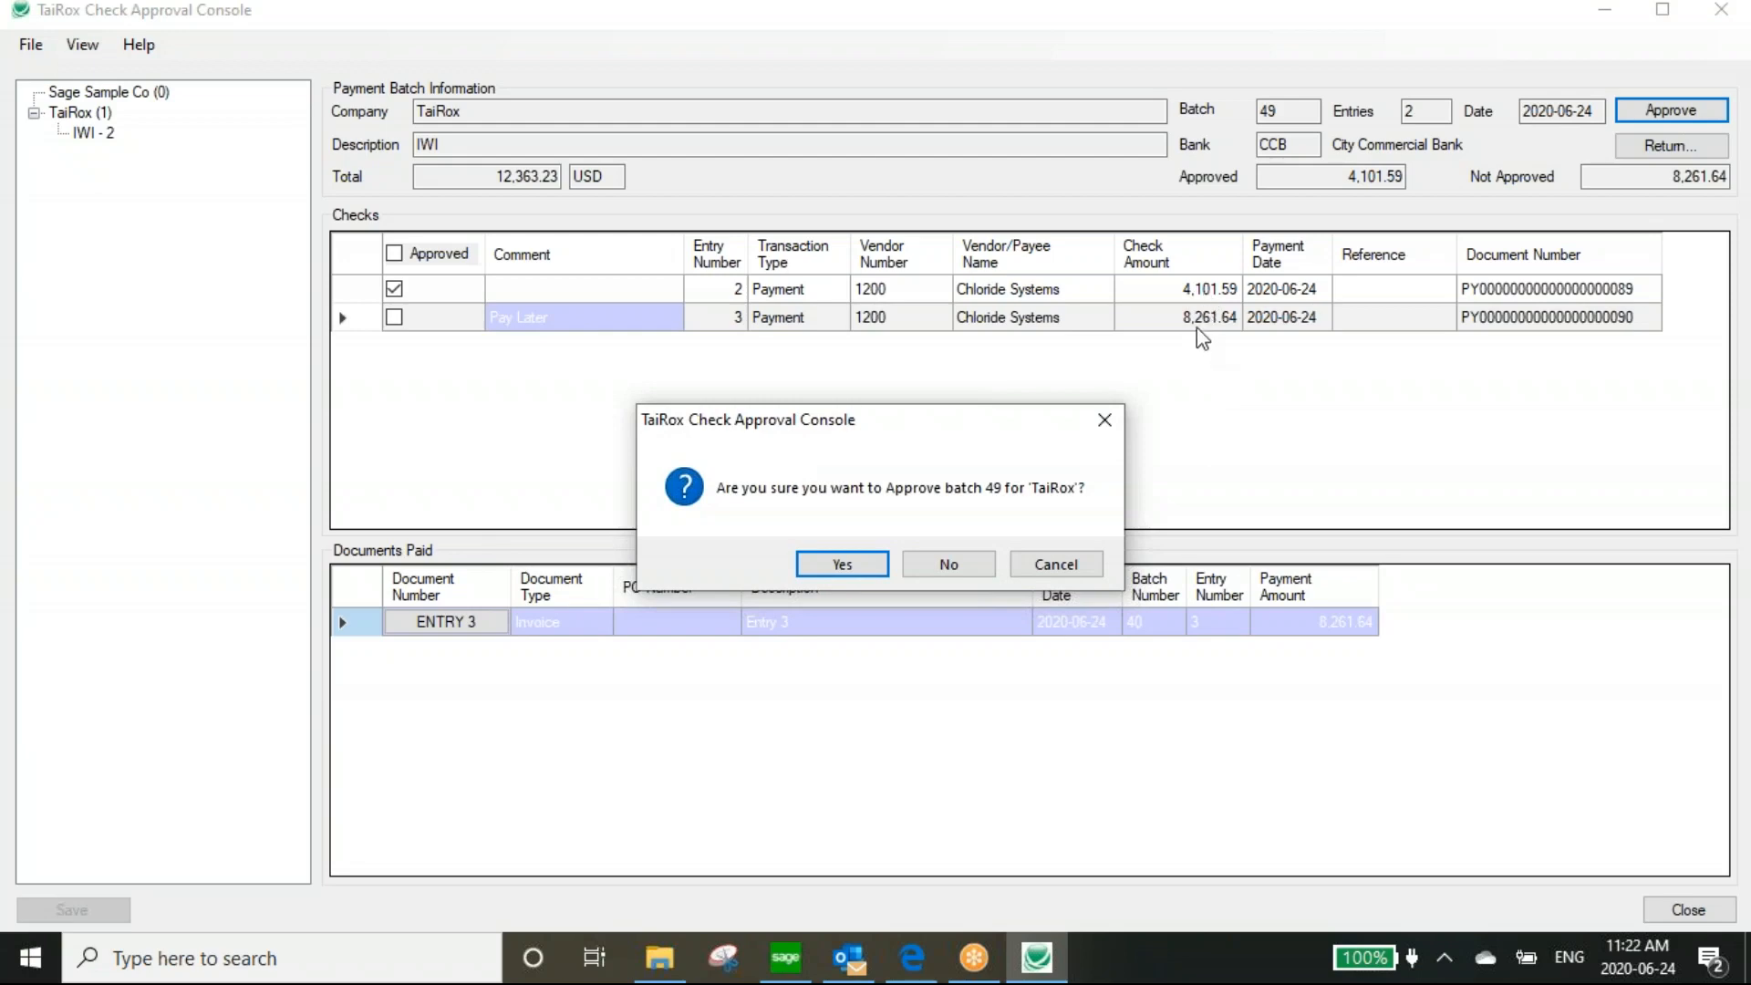
click(862, 572)
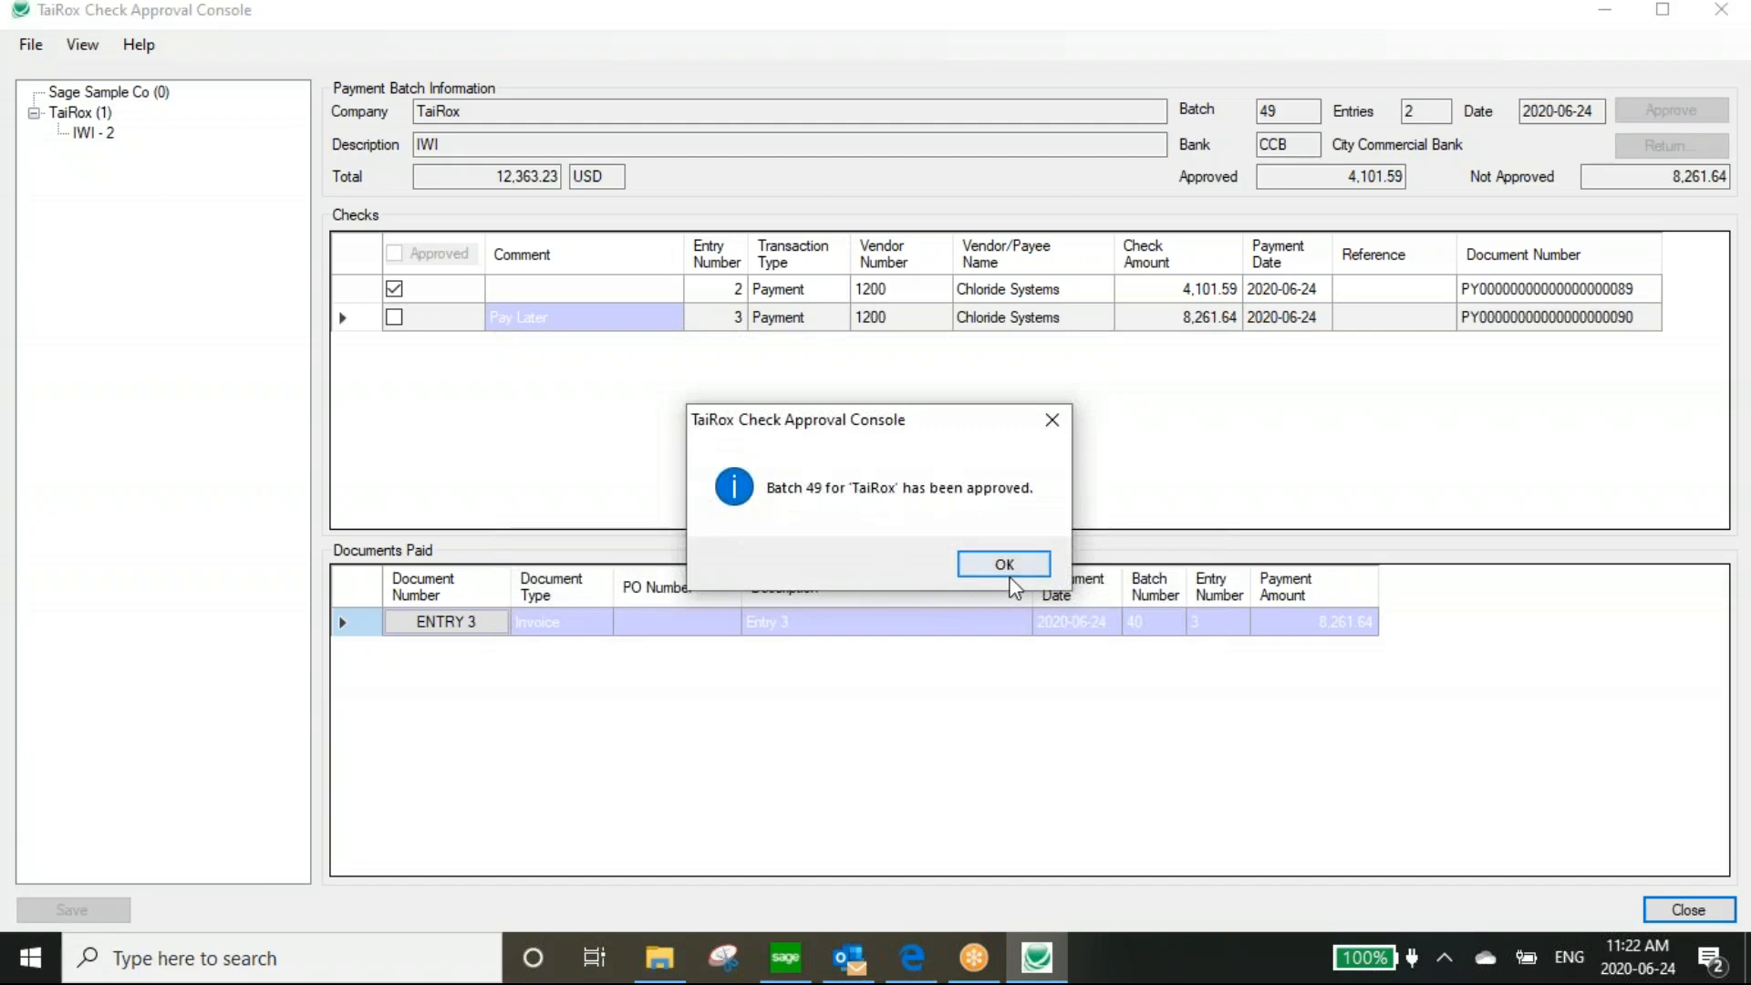
click(1010, 562)
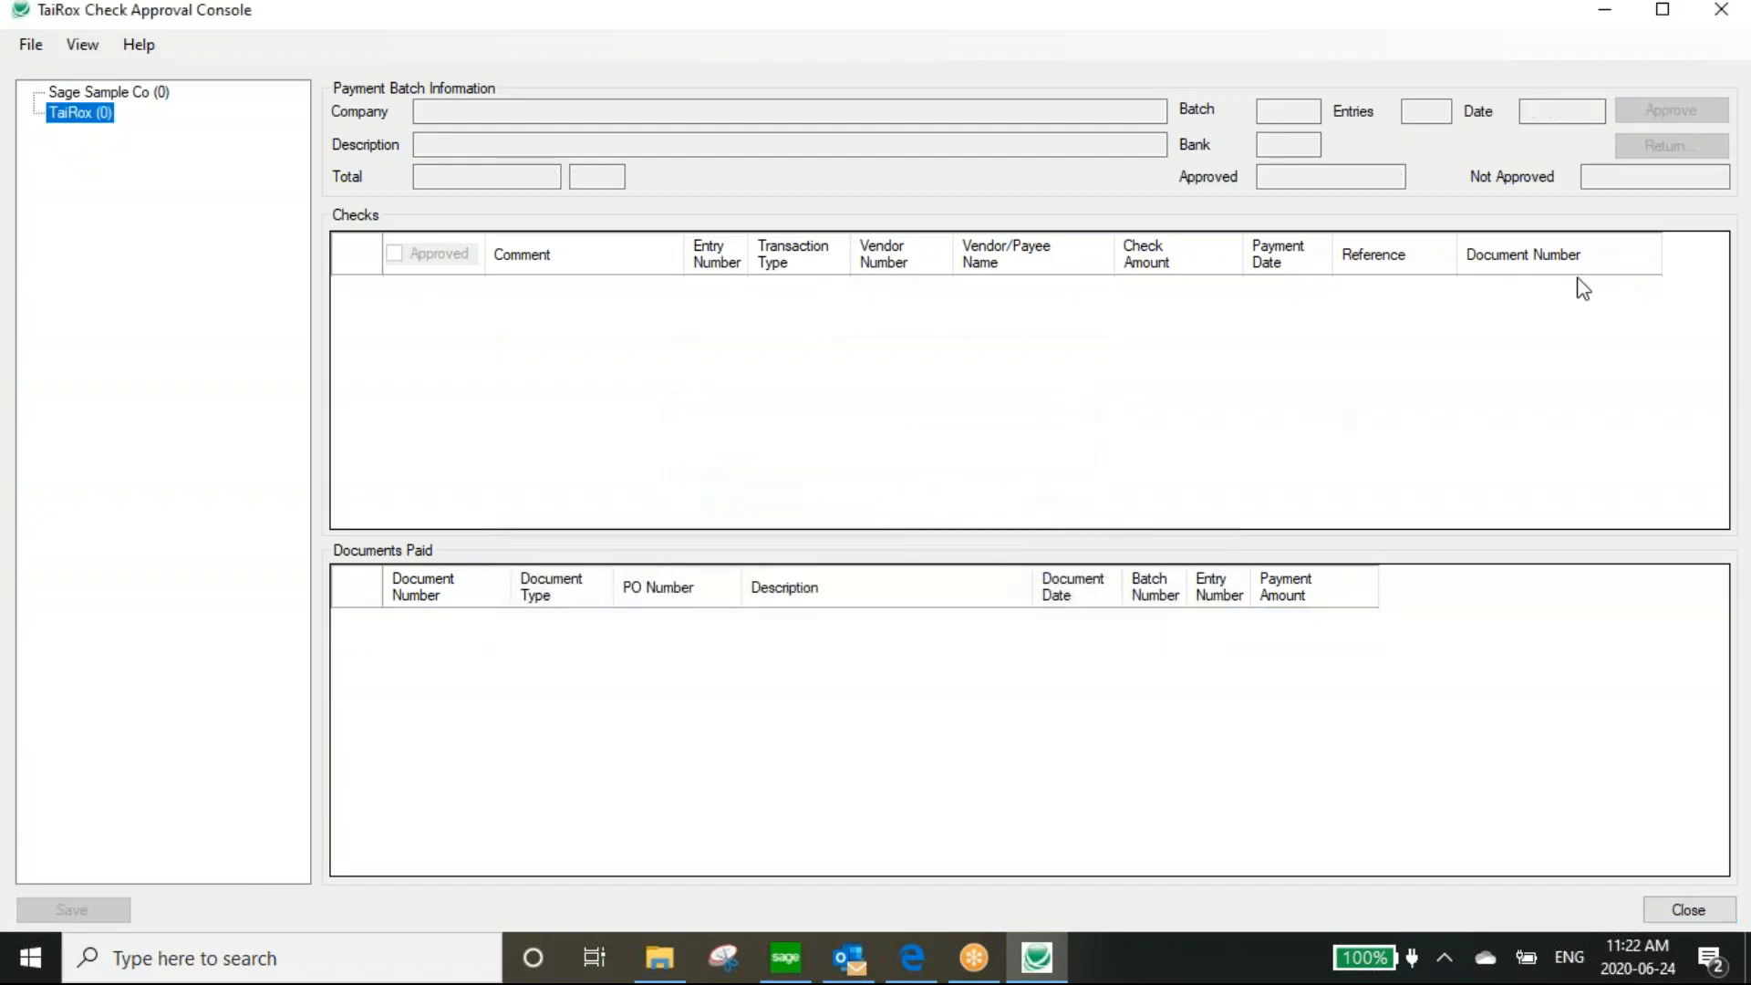
click(1721, 13)
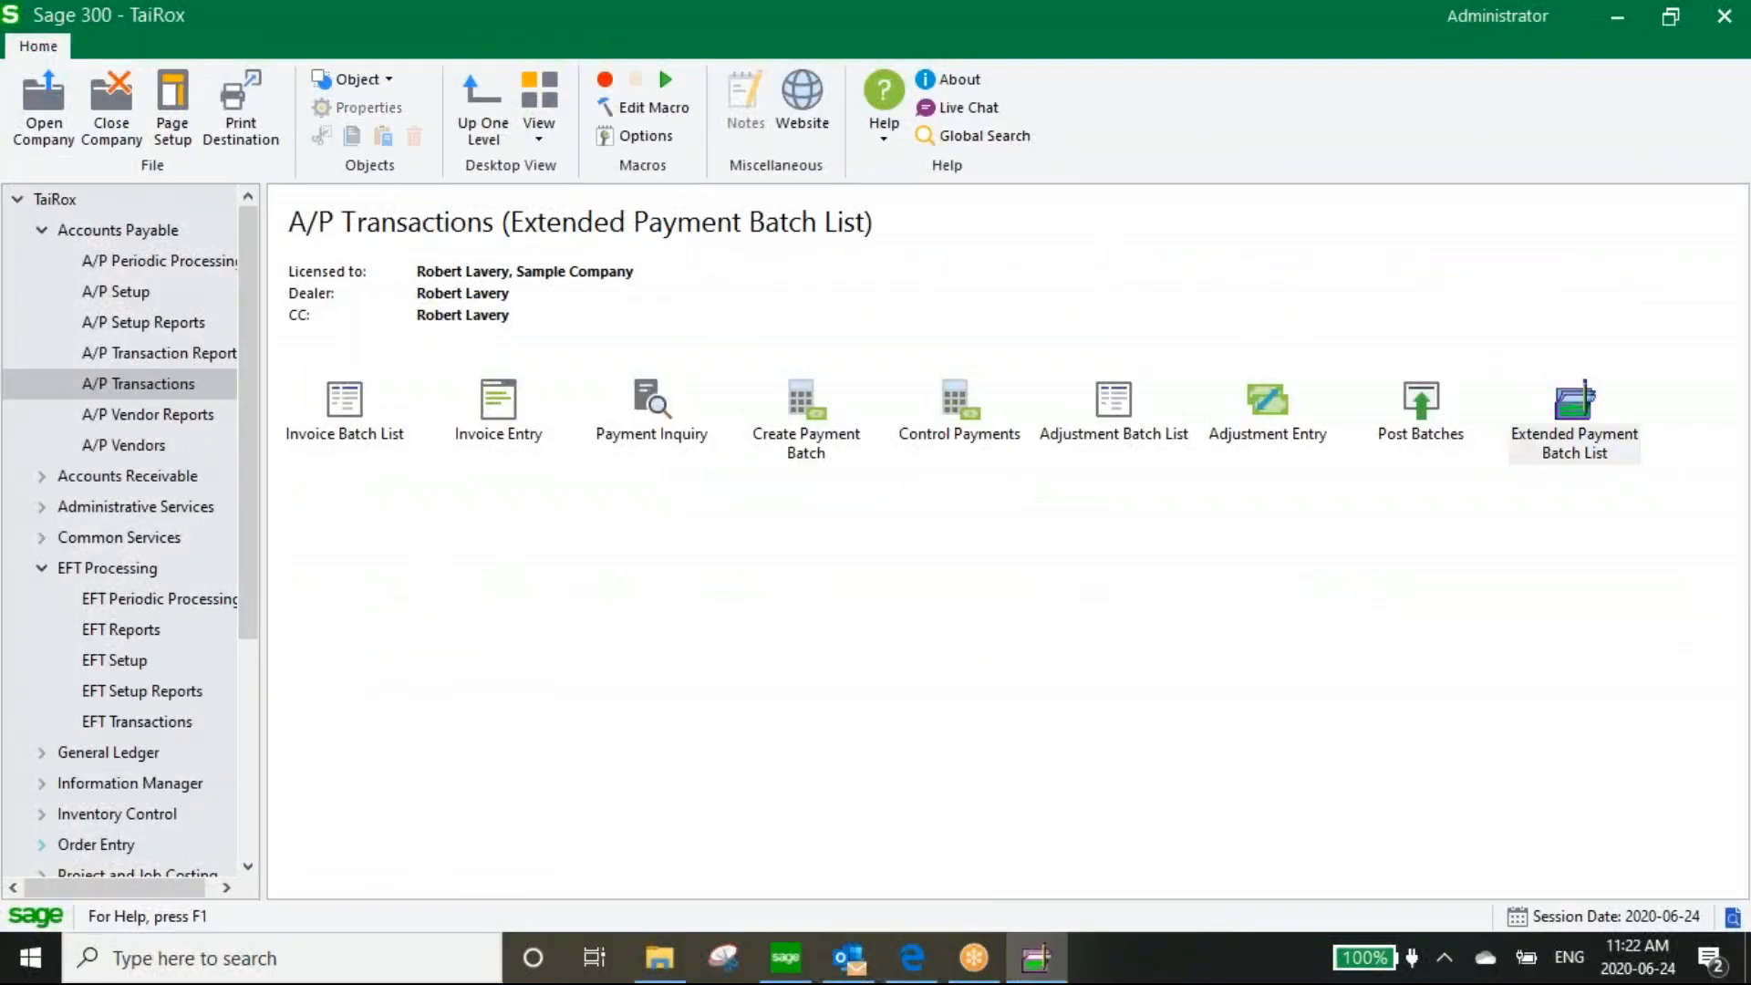
double_click(1574, 406)
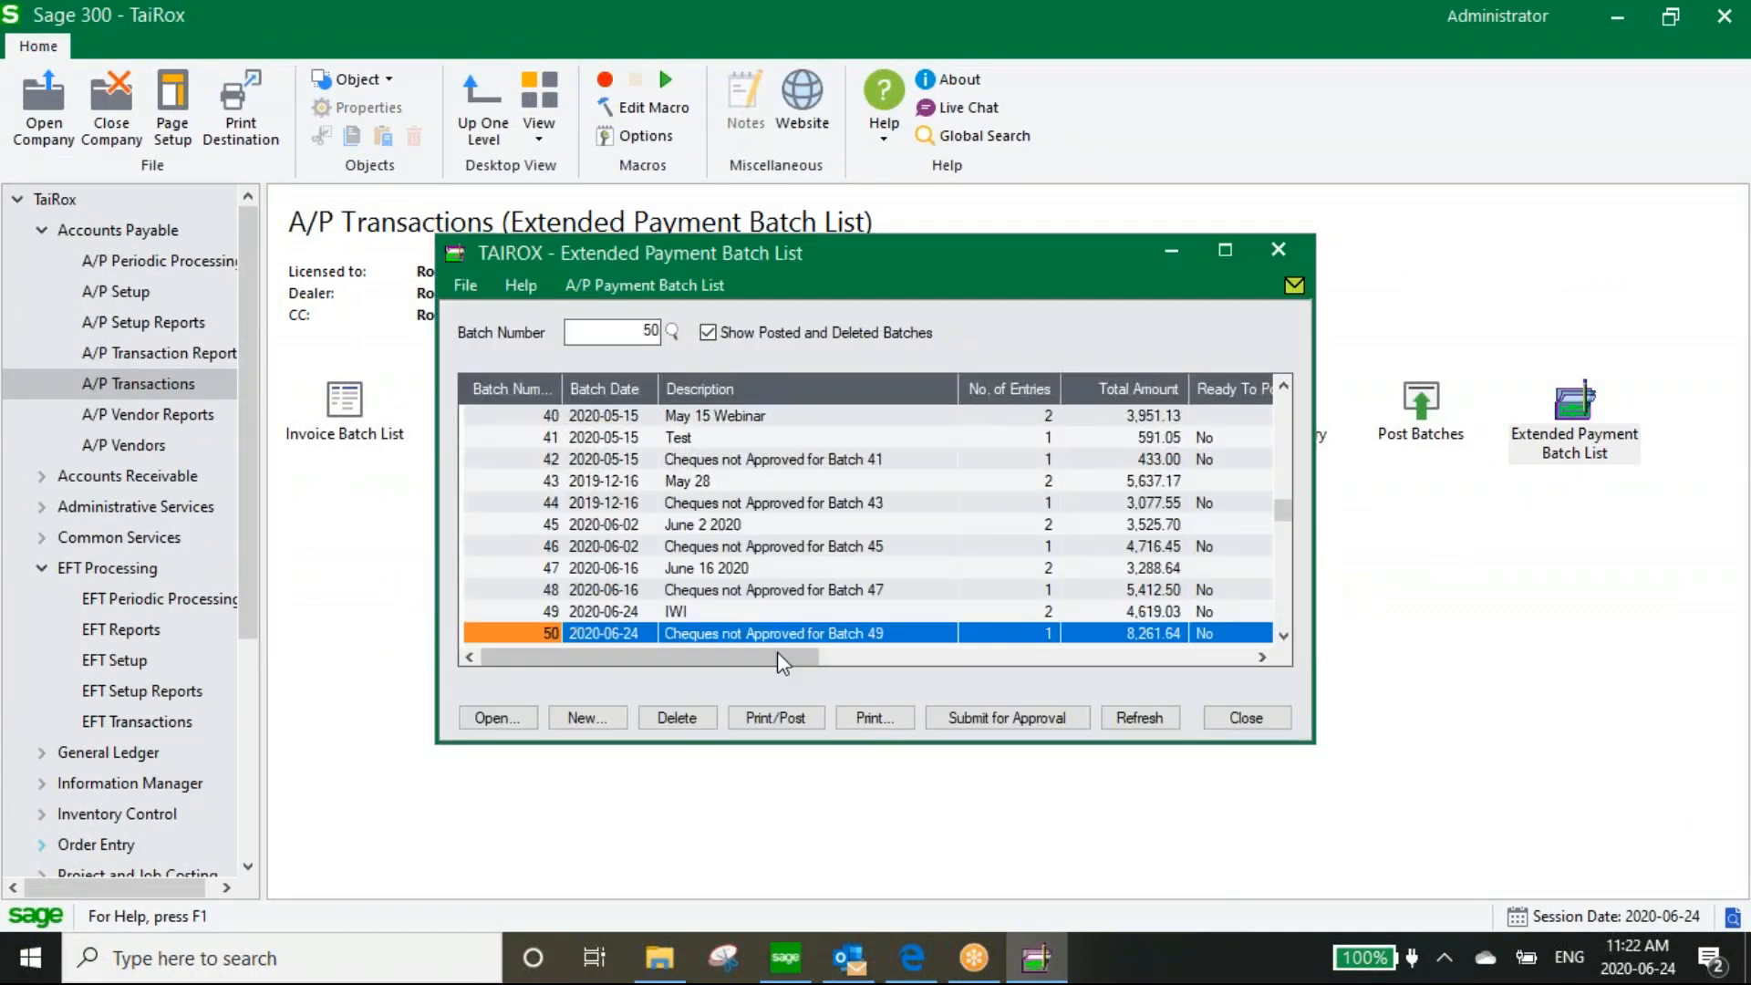
click(695, 611)
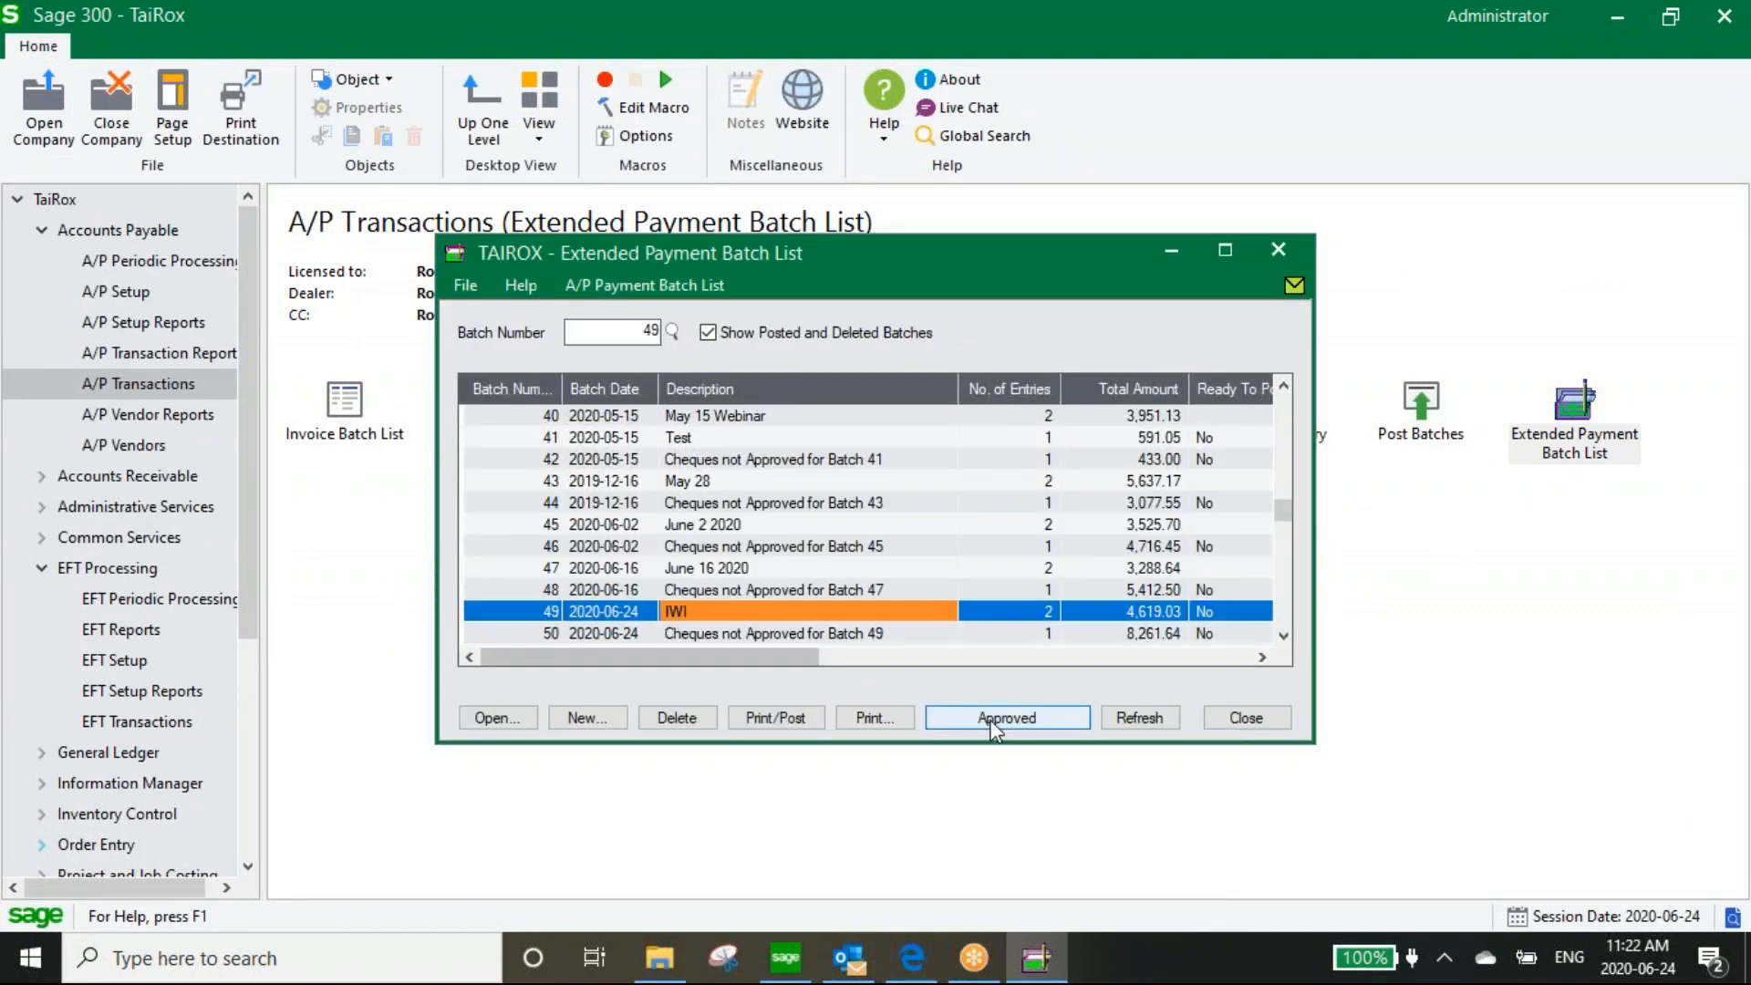
click(769, 719)
click(1264, 755)
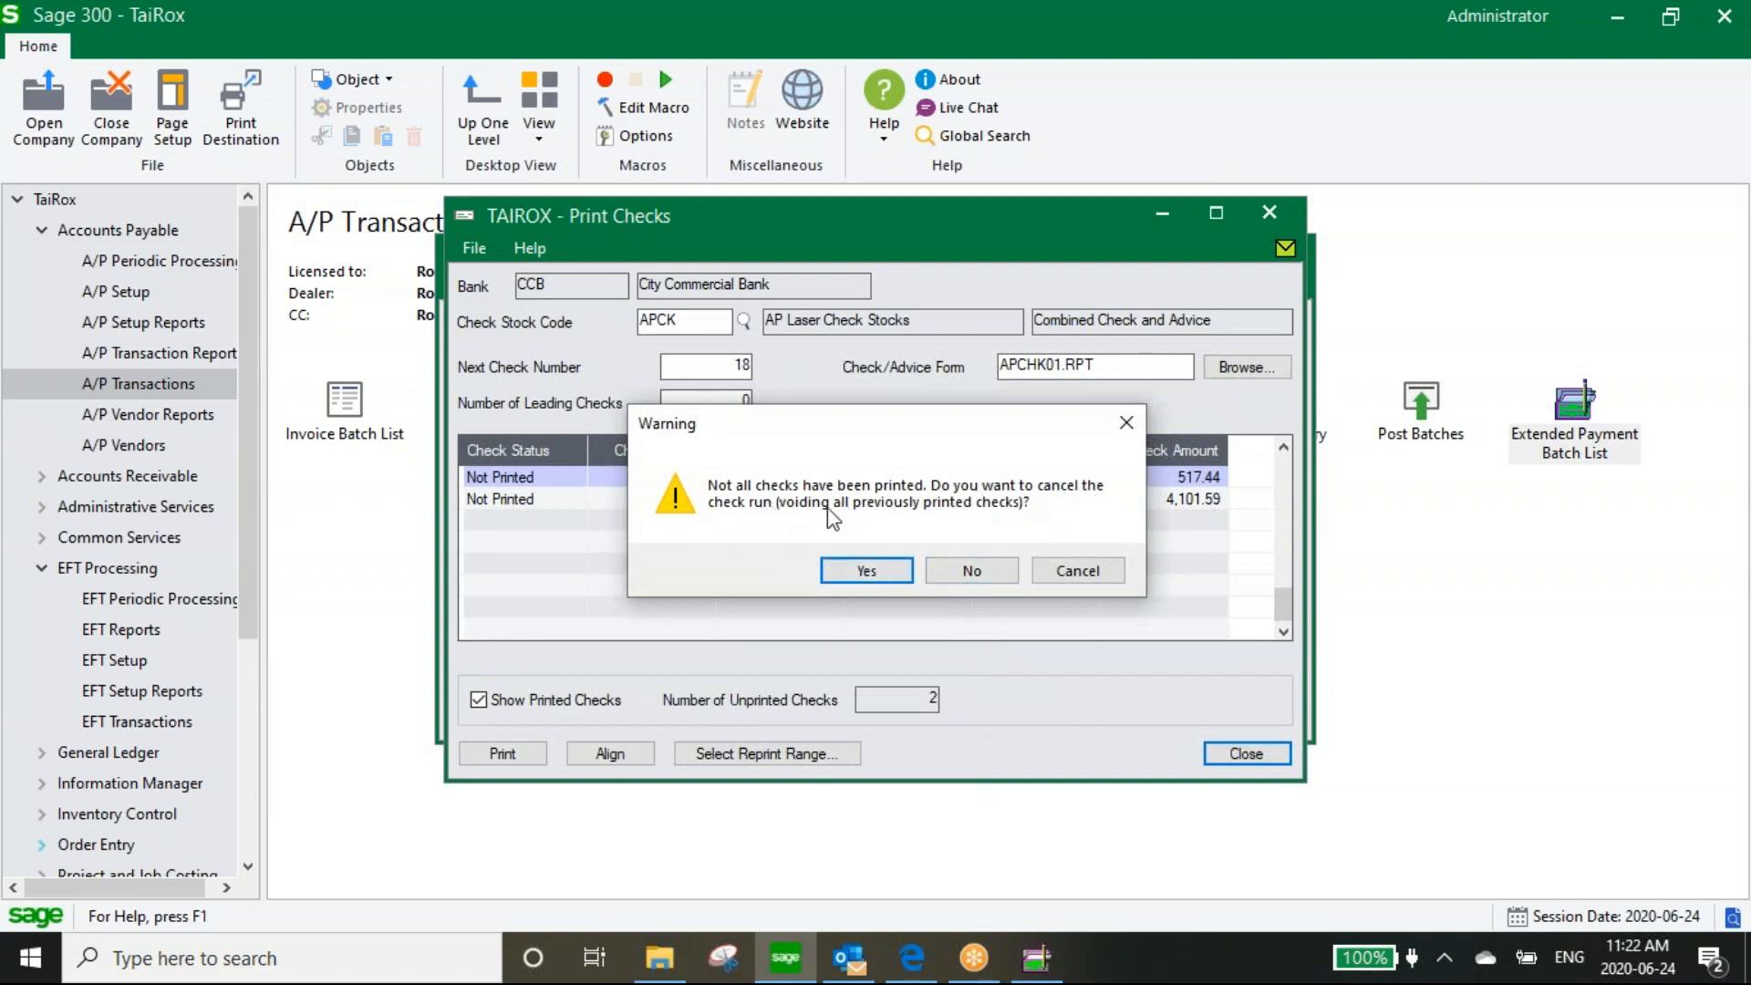
click(968, 573)
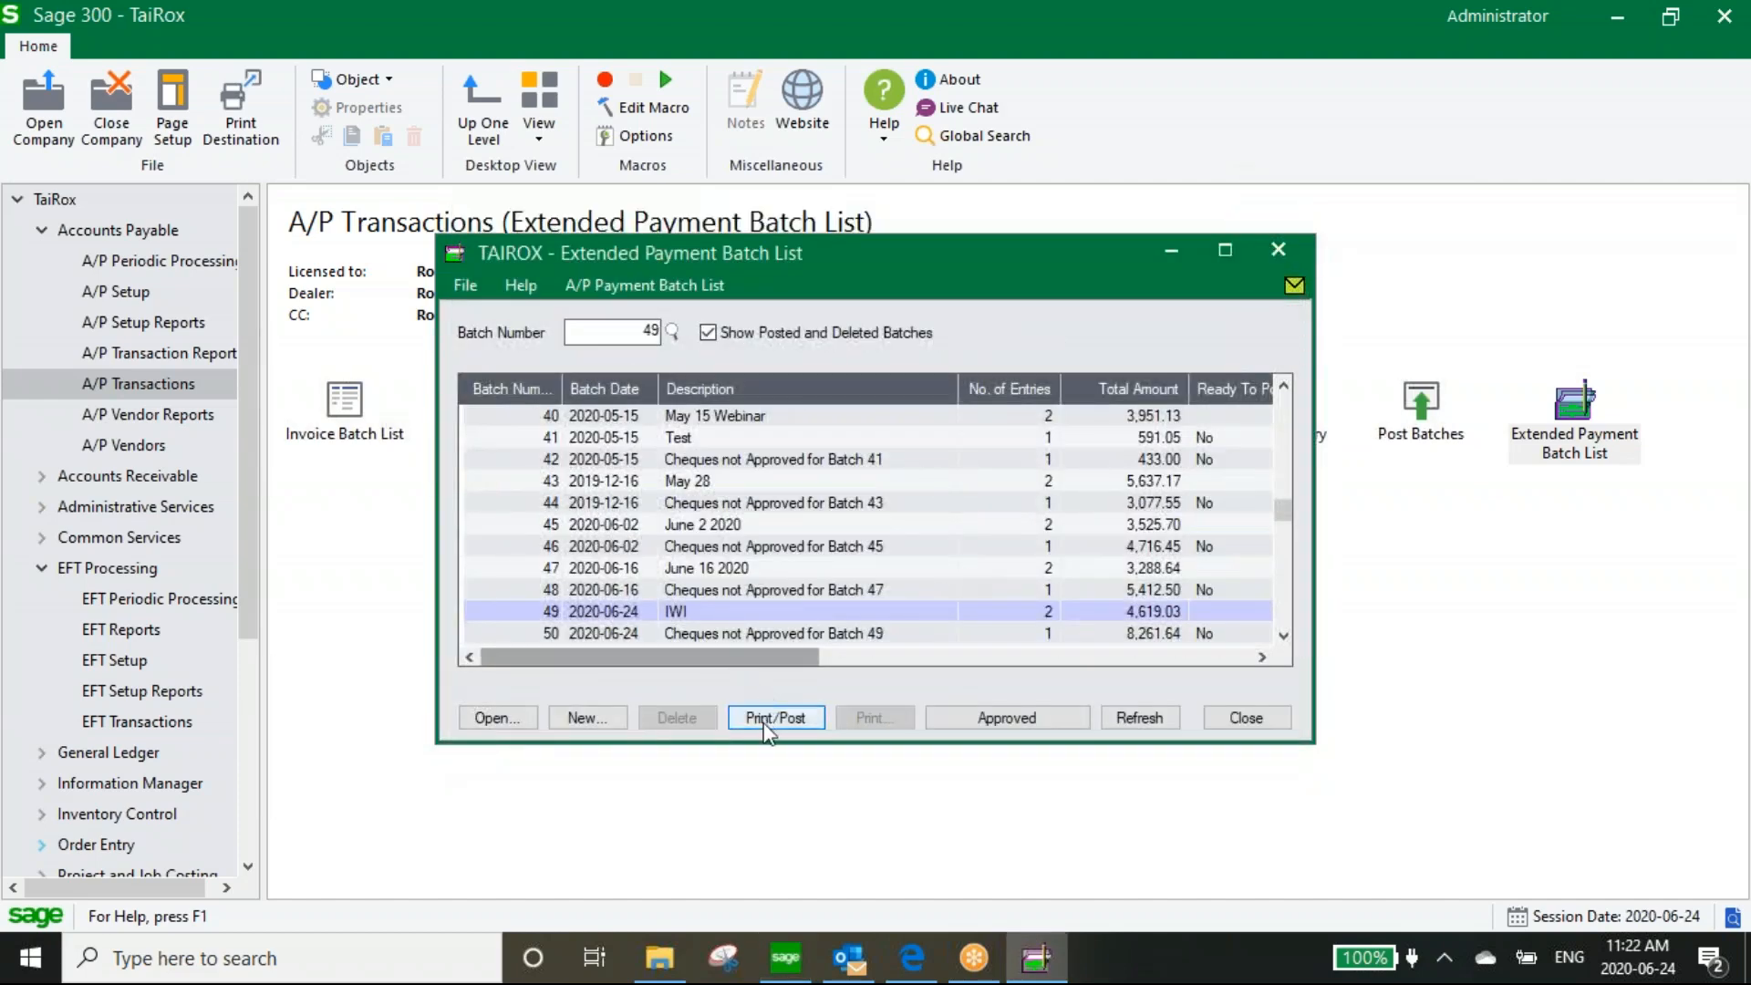
click(708, 633)
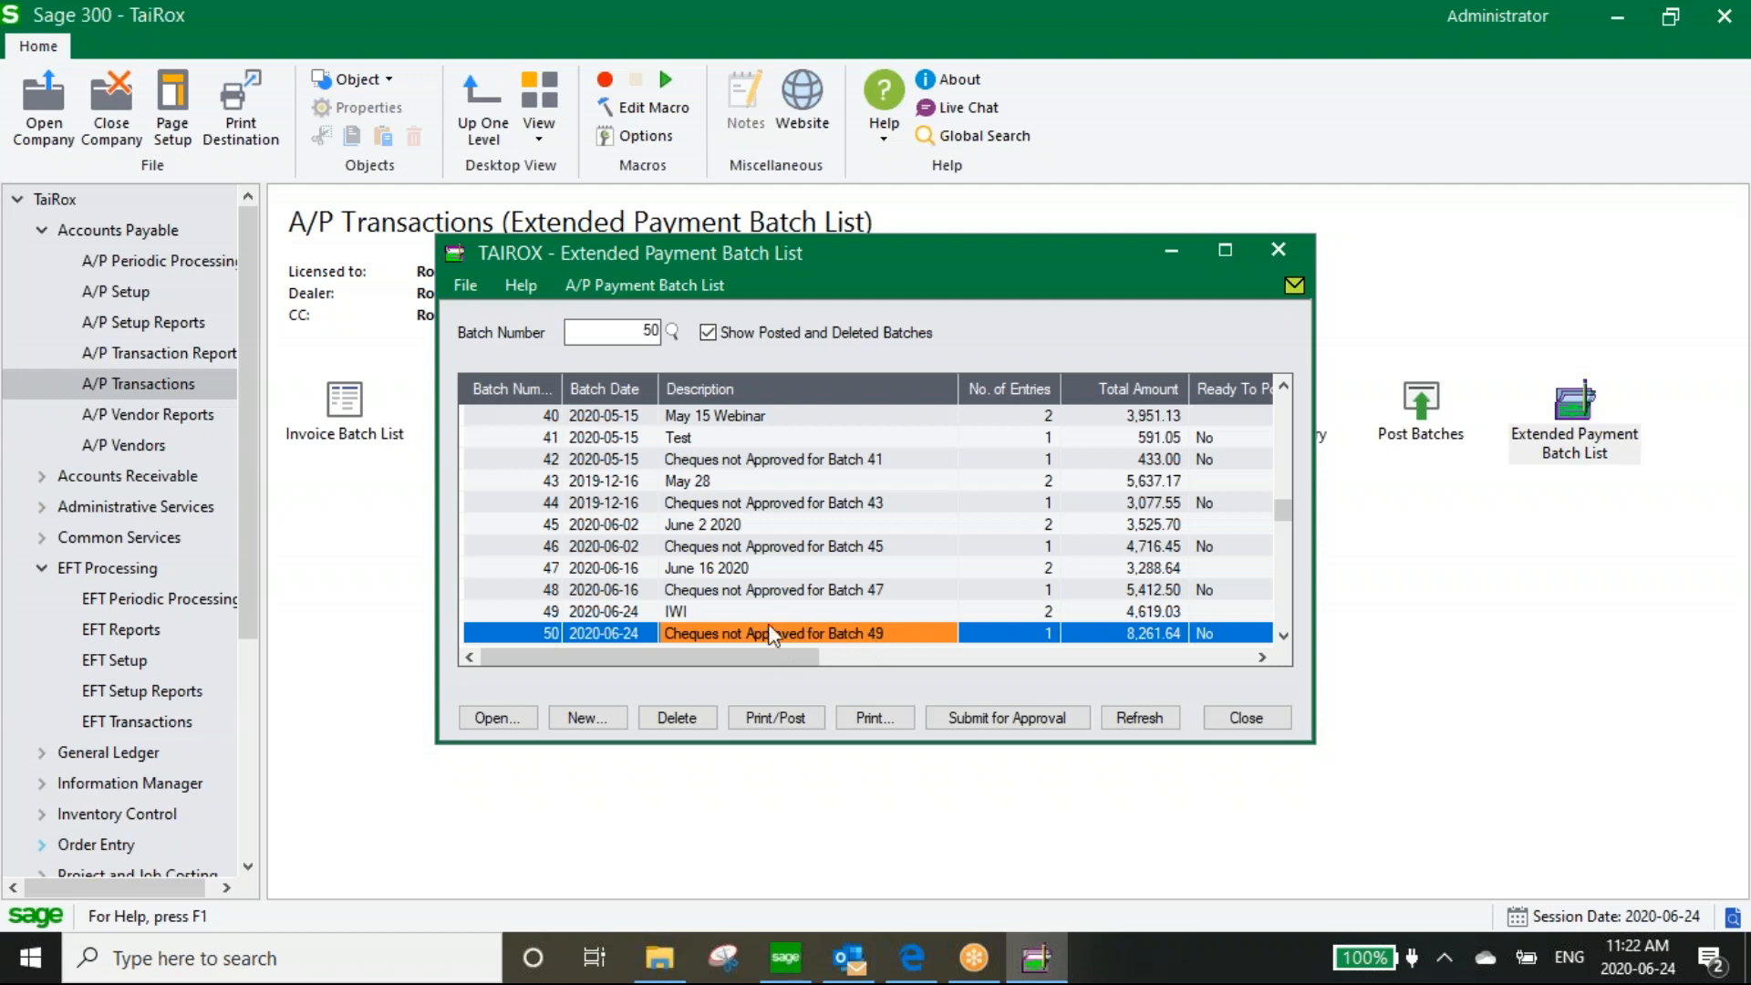
click(562, 619)
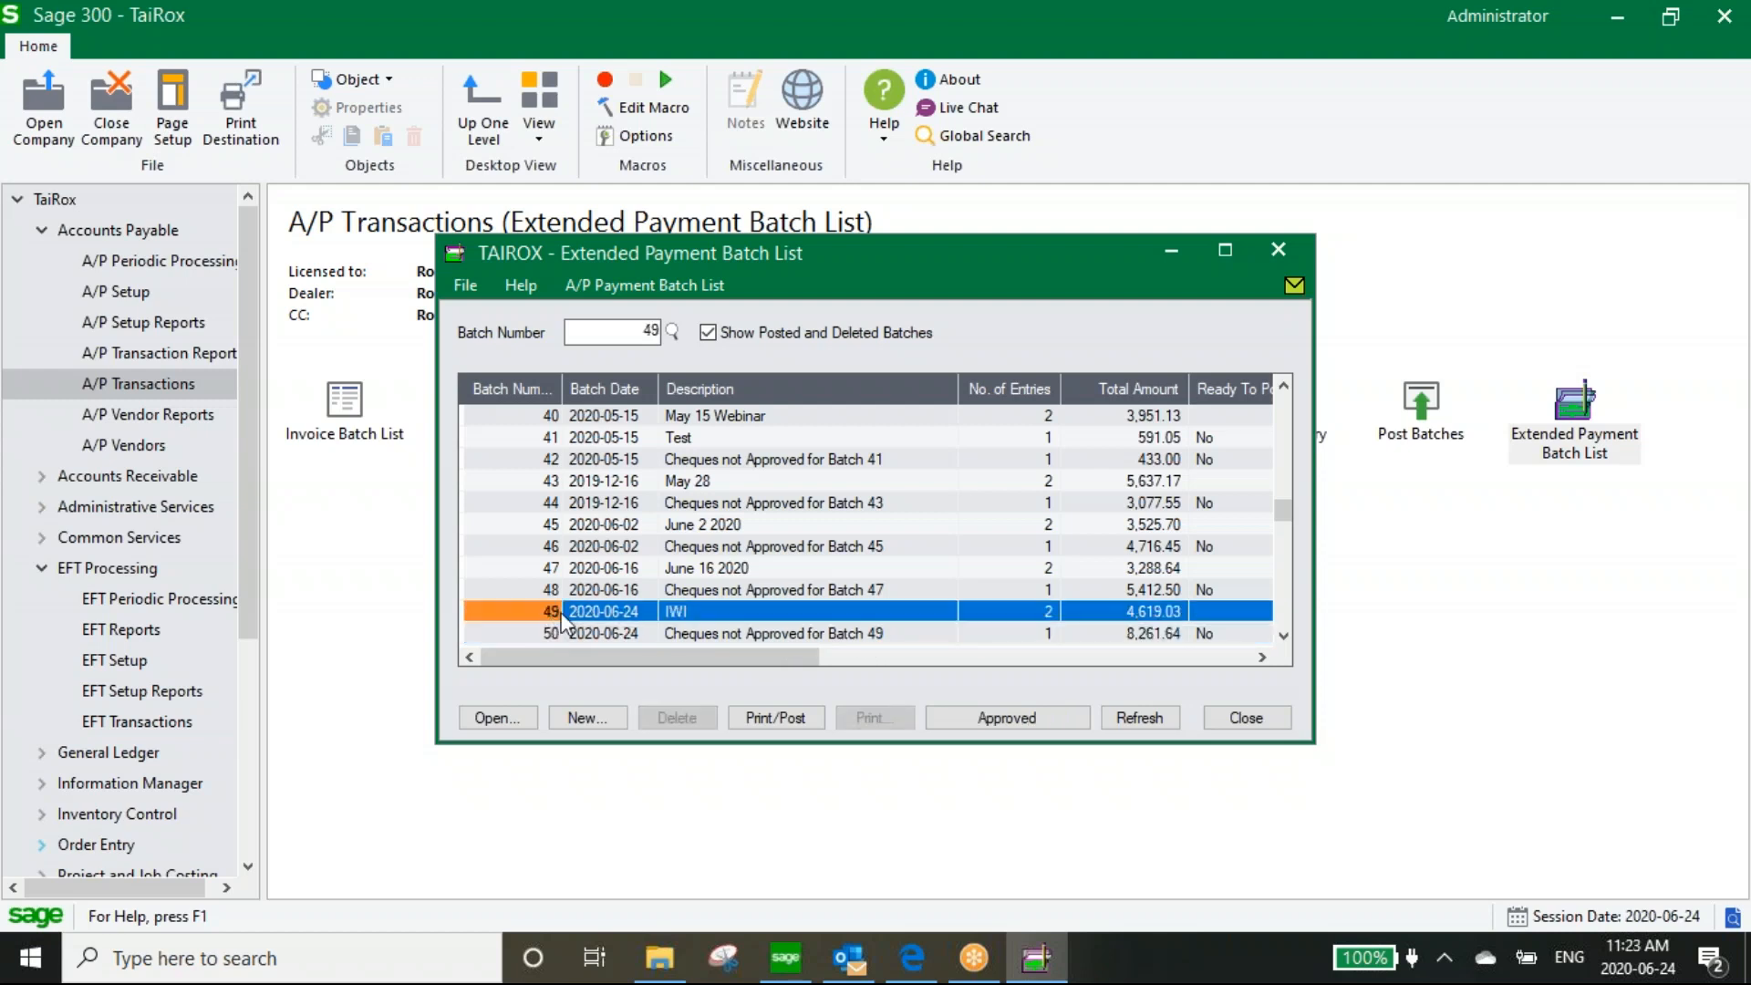
click(755, 635)
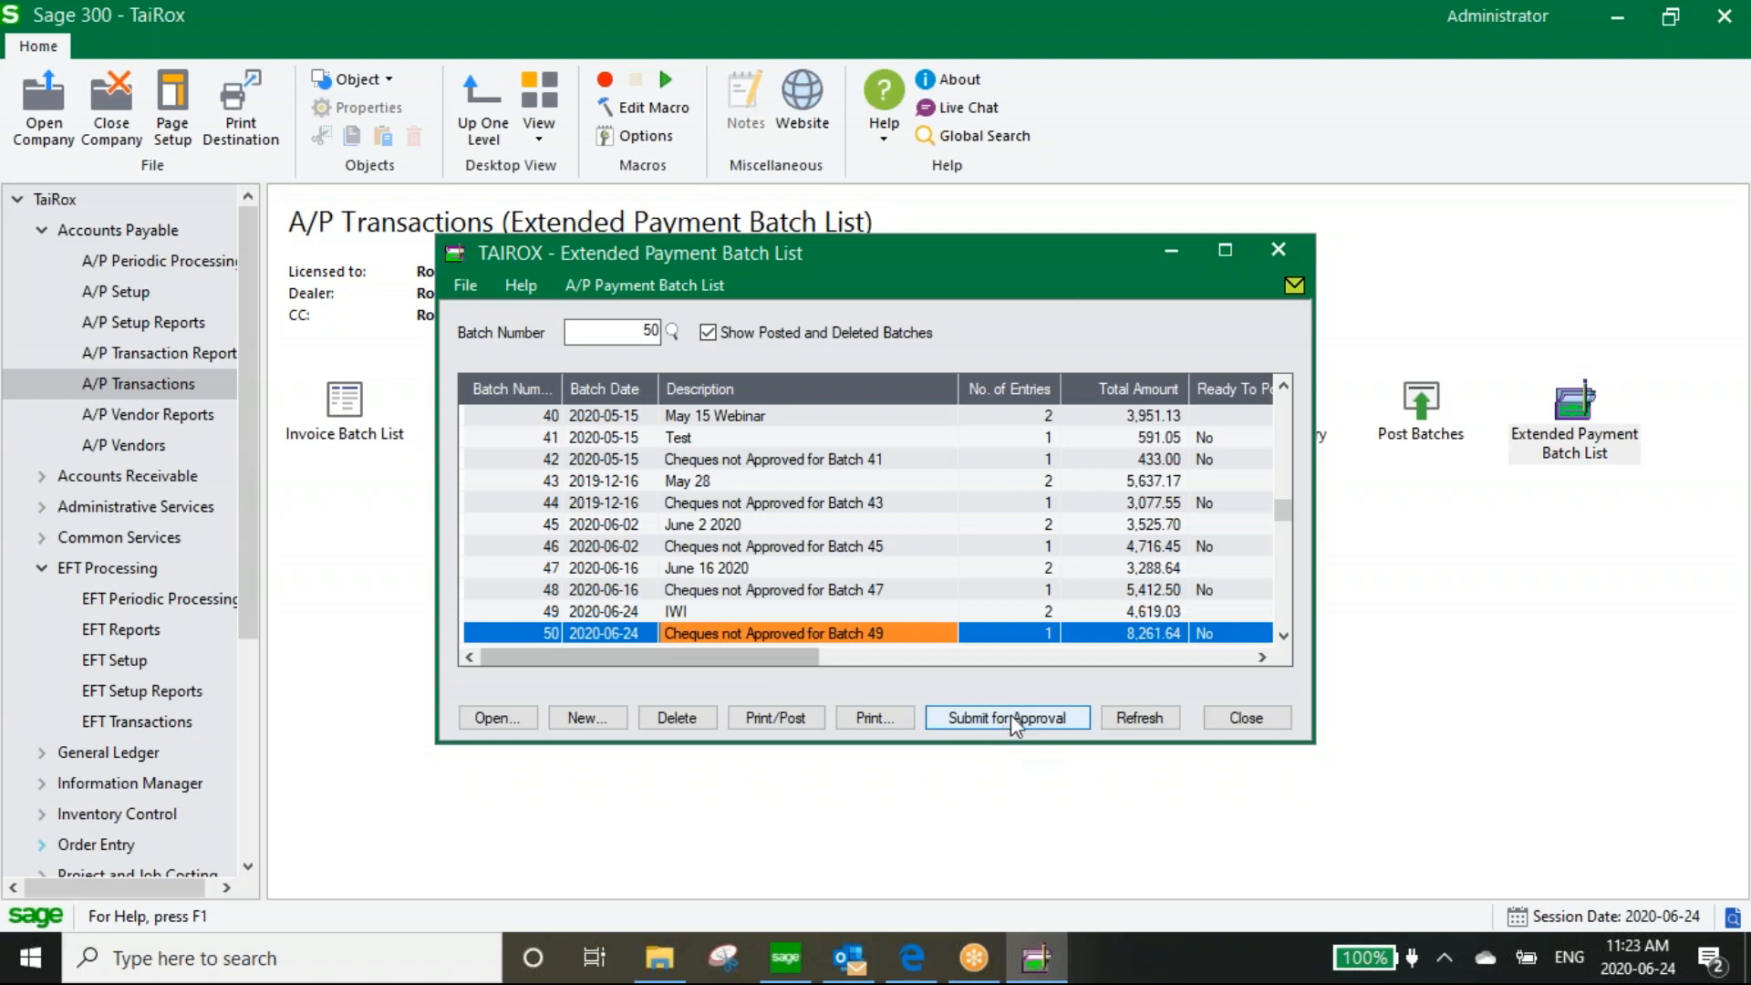
click(1257, 714)
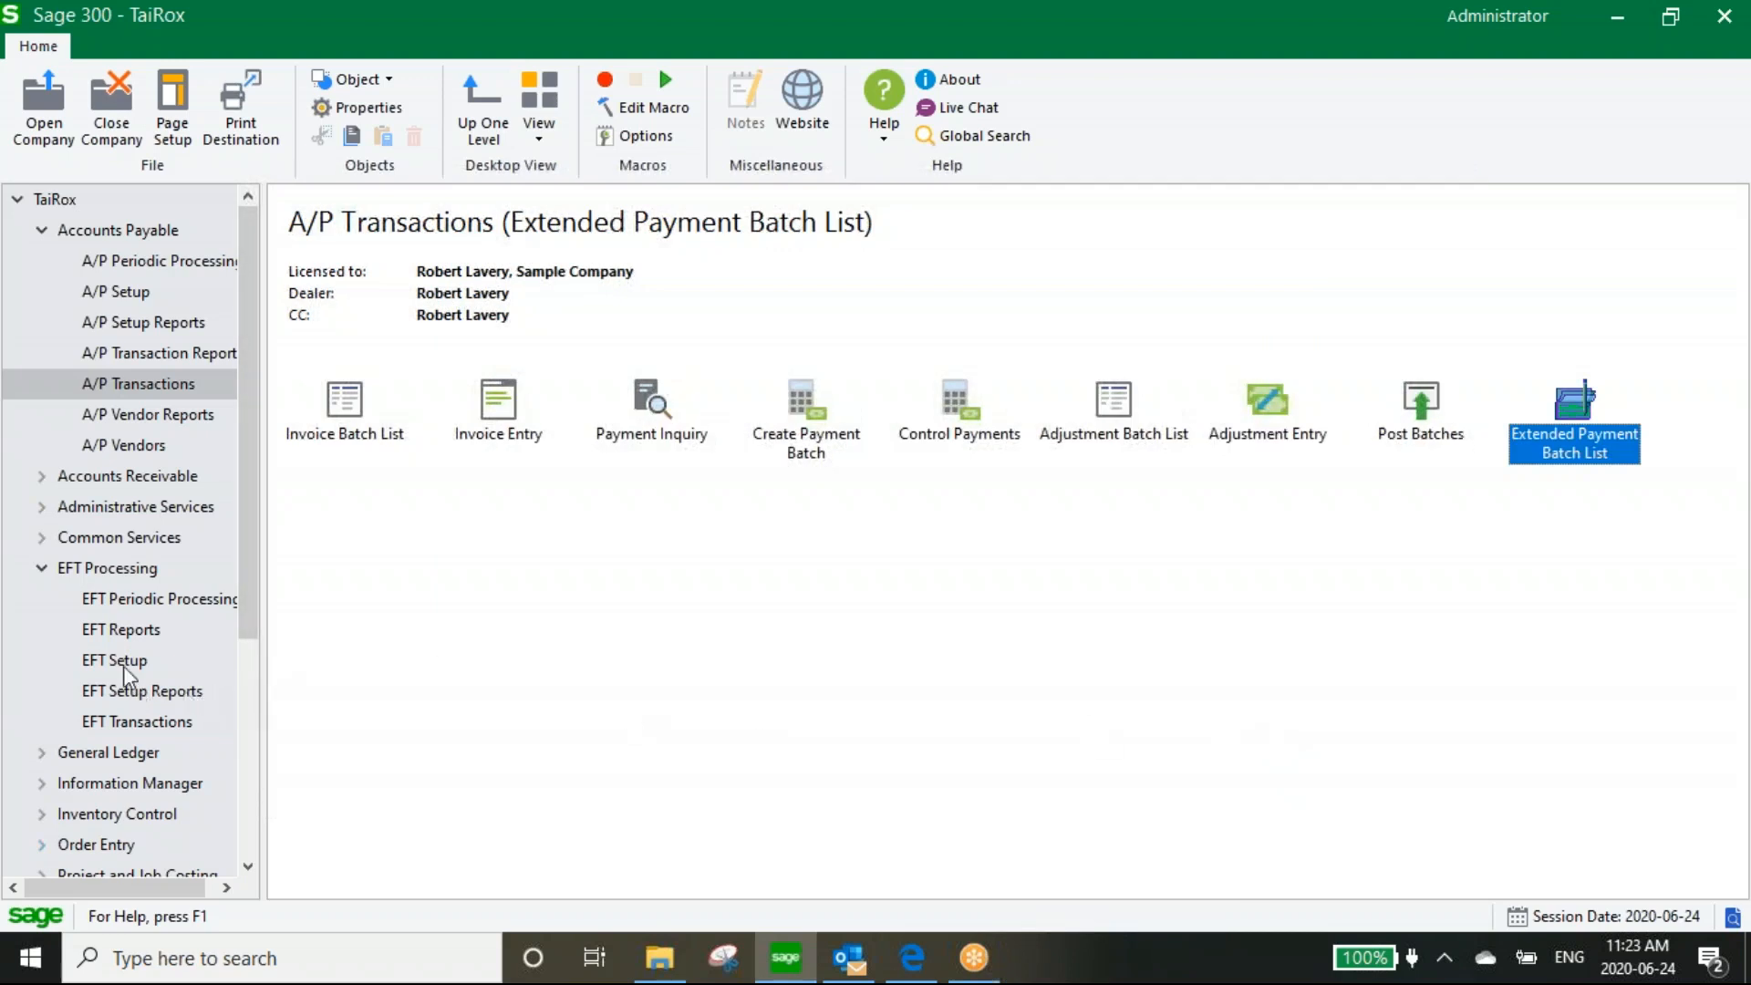
From A/P Transactions, open the Extended Payment Batch List and select batch 49 (IWI)
click(117, 720)
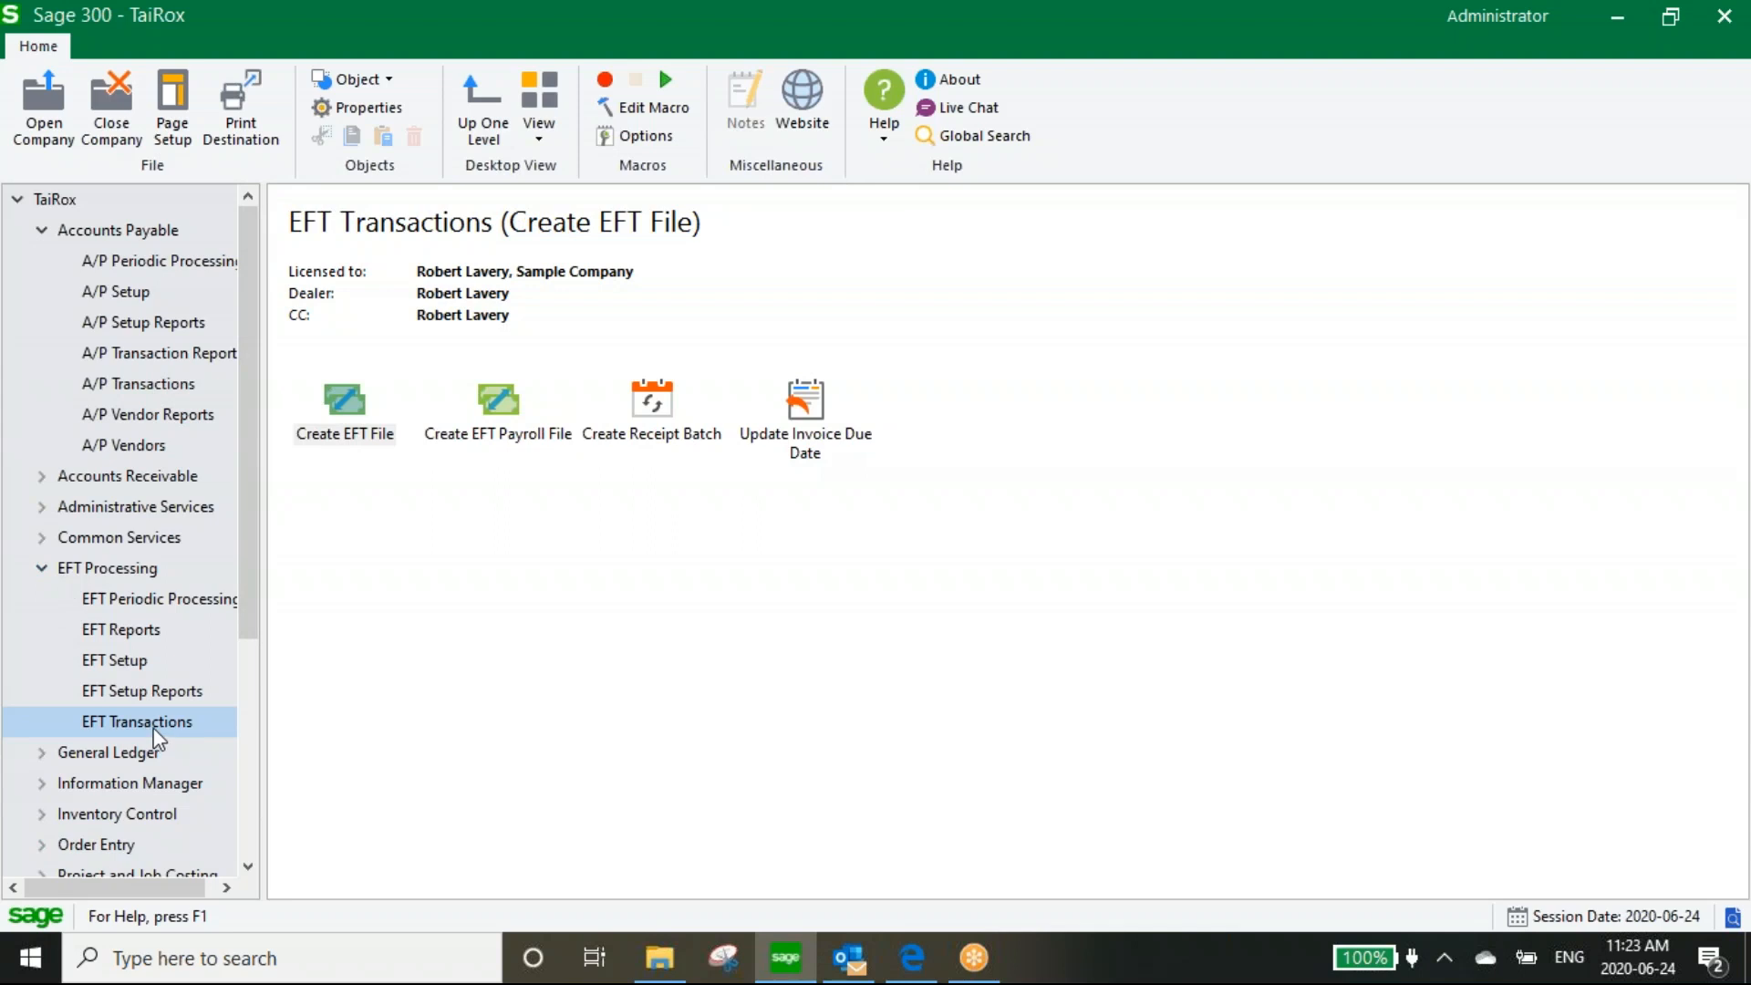
click(133, 392)
double_click(1577, 403)
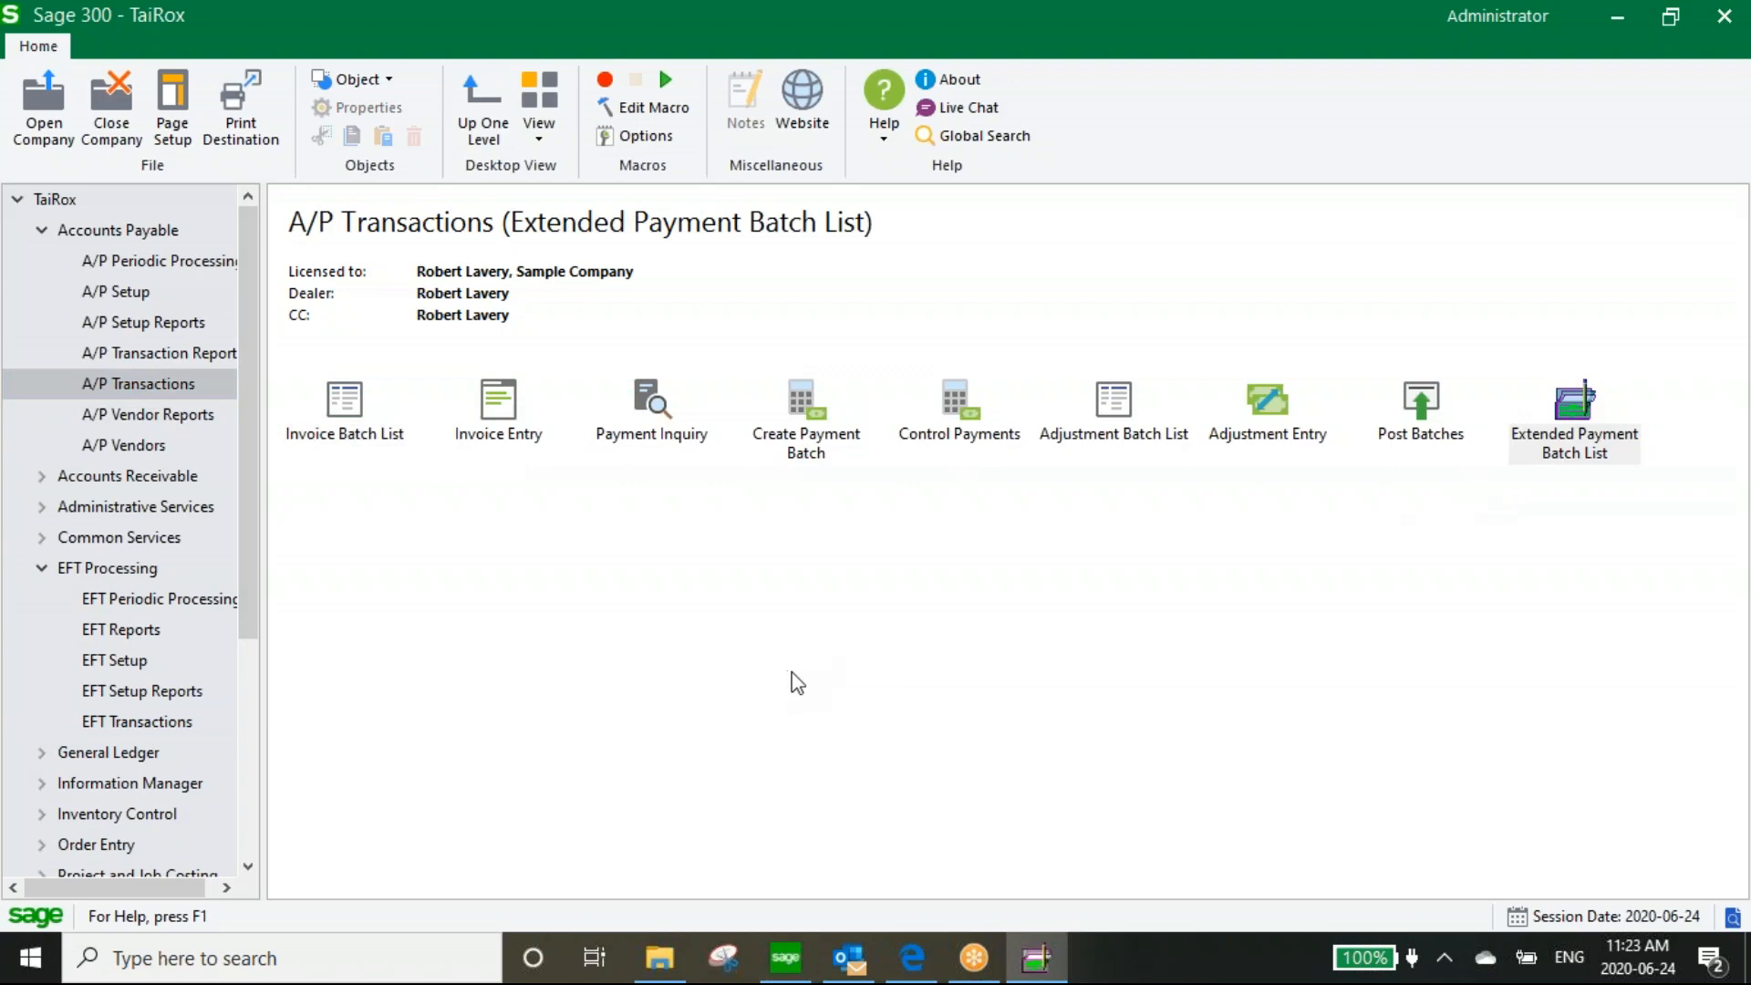
click(699, 613)
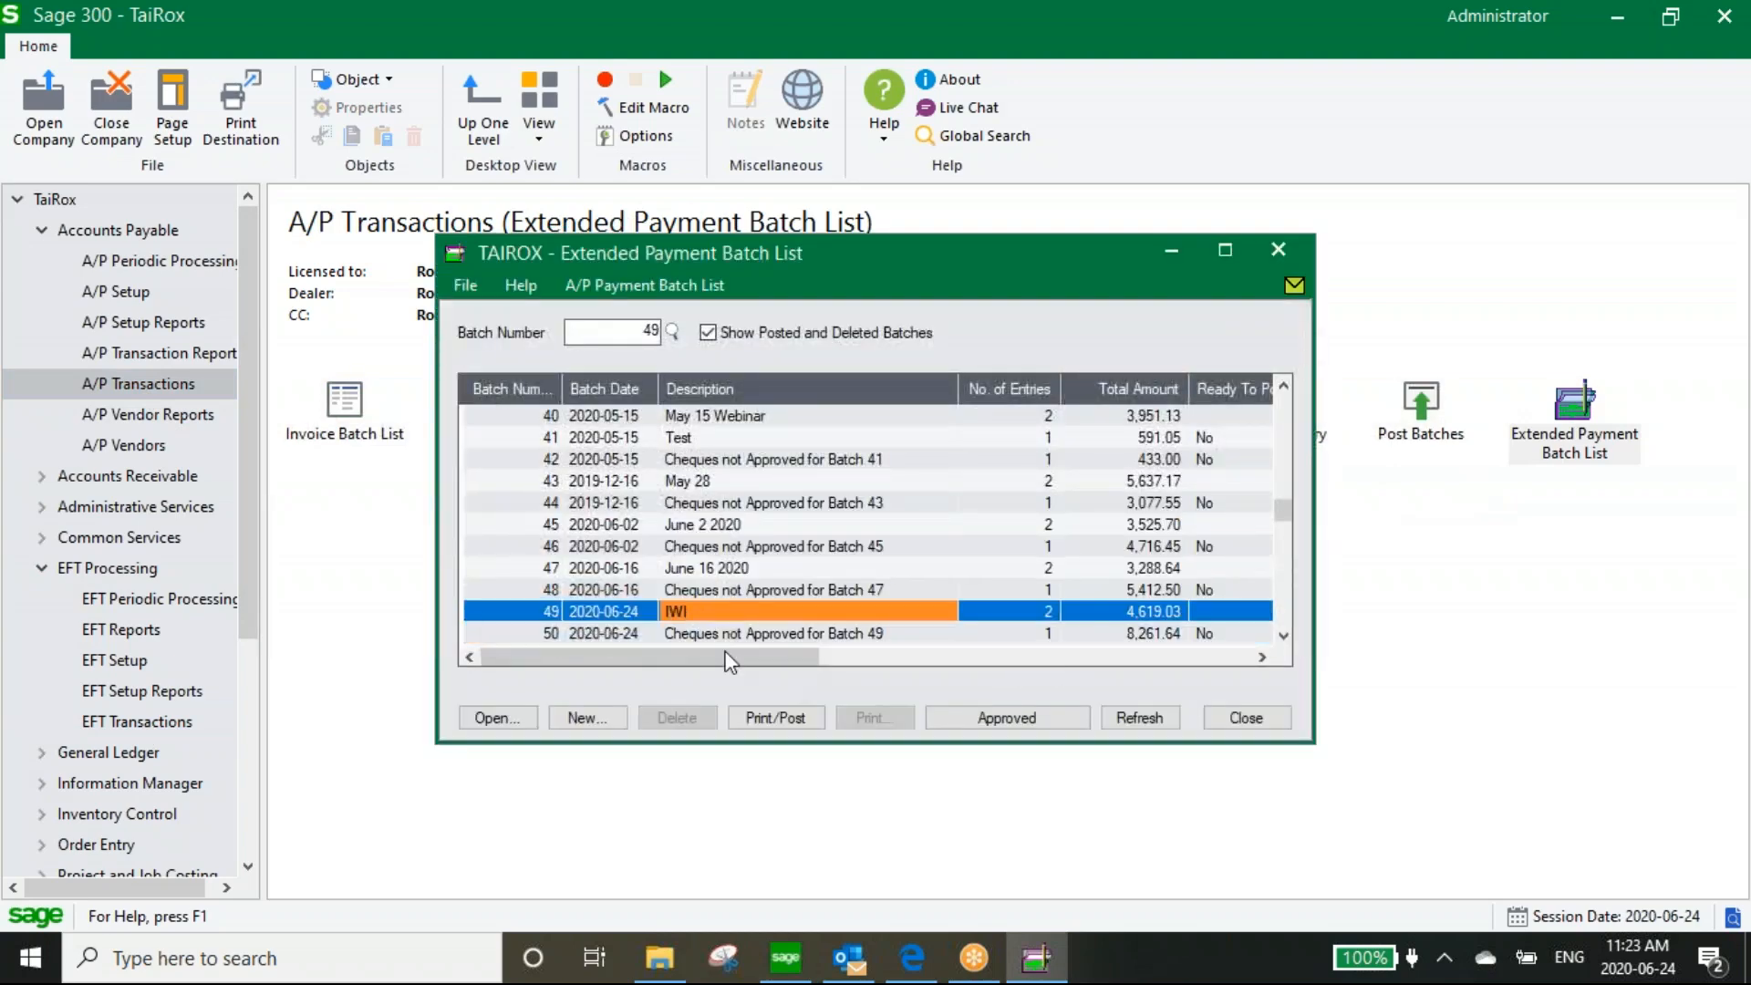
Print the two checks in batch 49 and post them as payment posting sequence 23
click(776, 718)
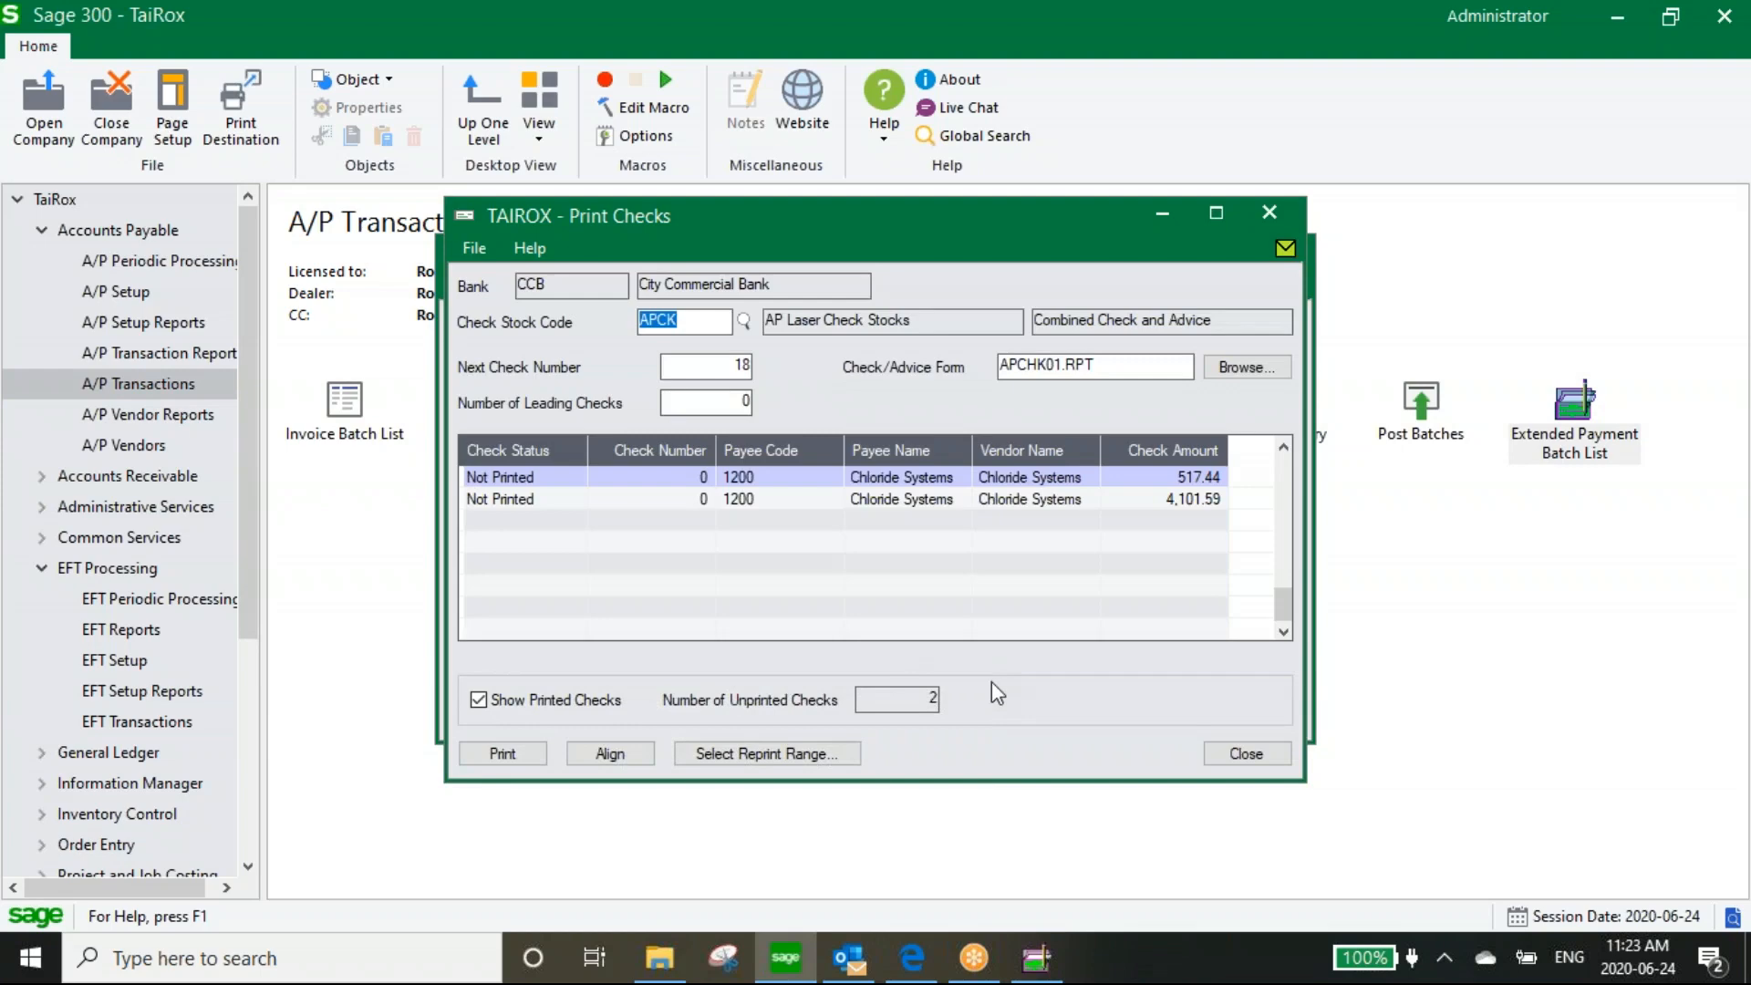
click(502, 753)
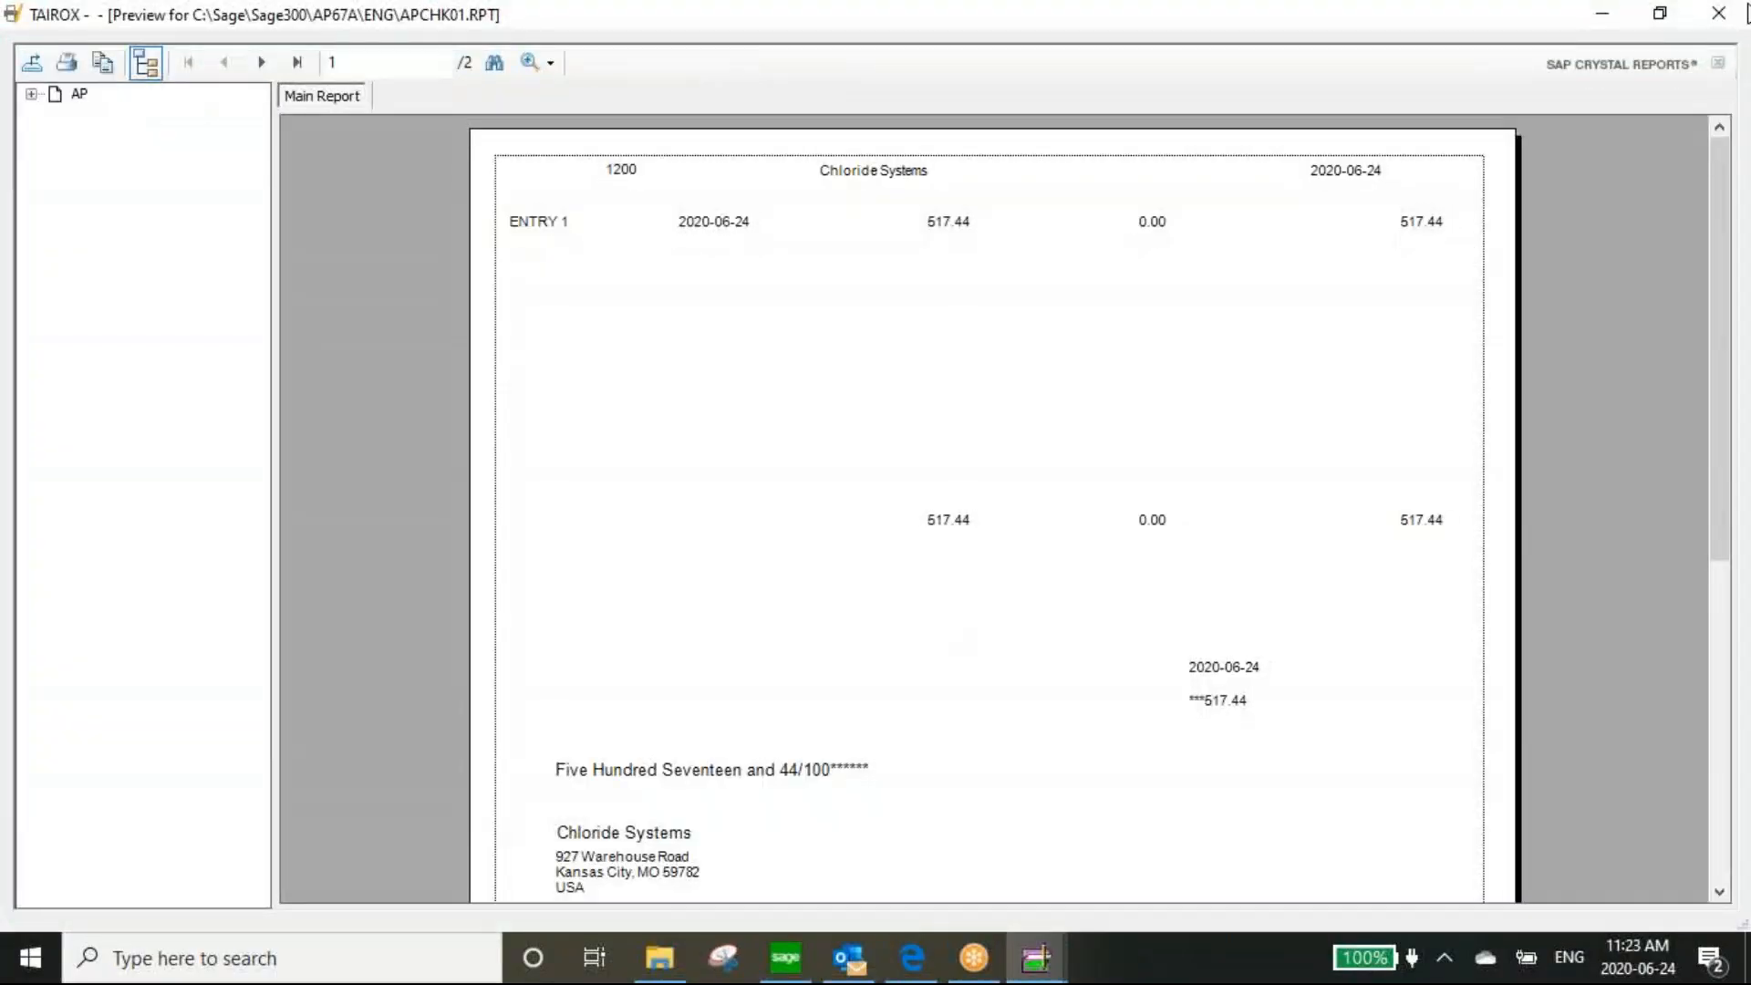
click(1710, 19)
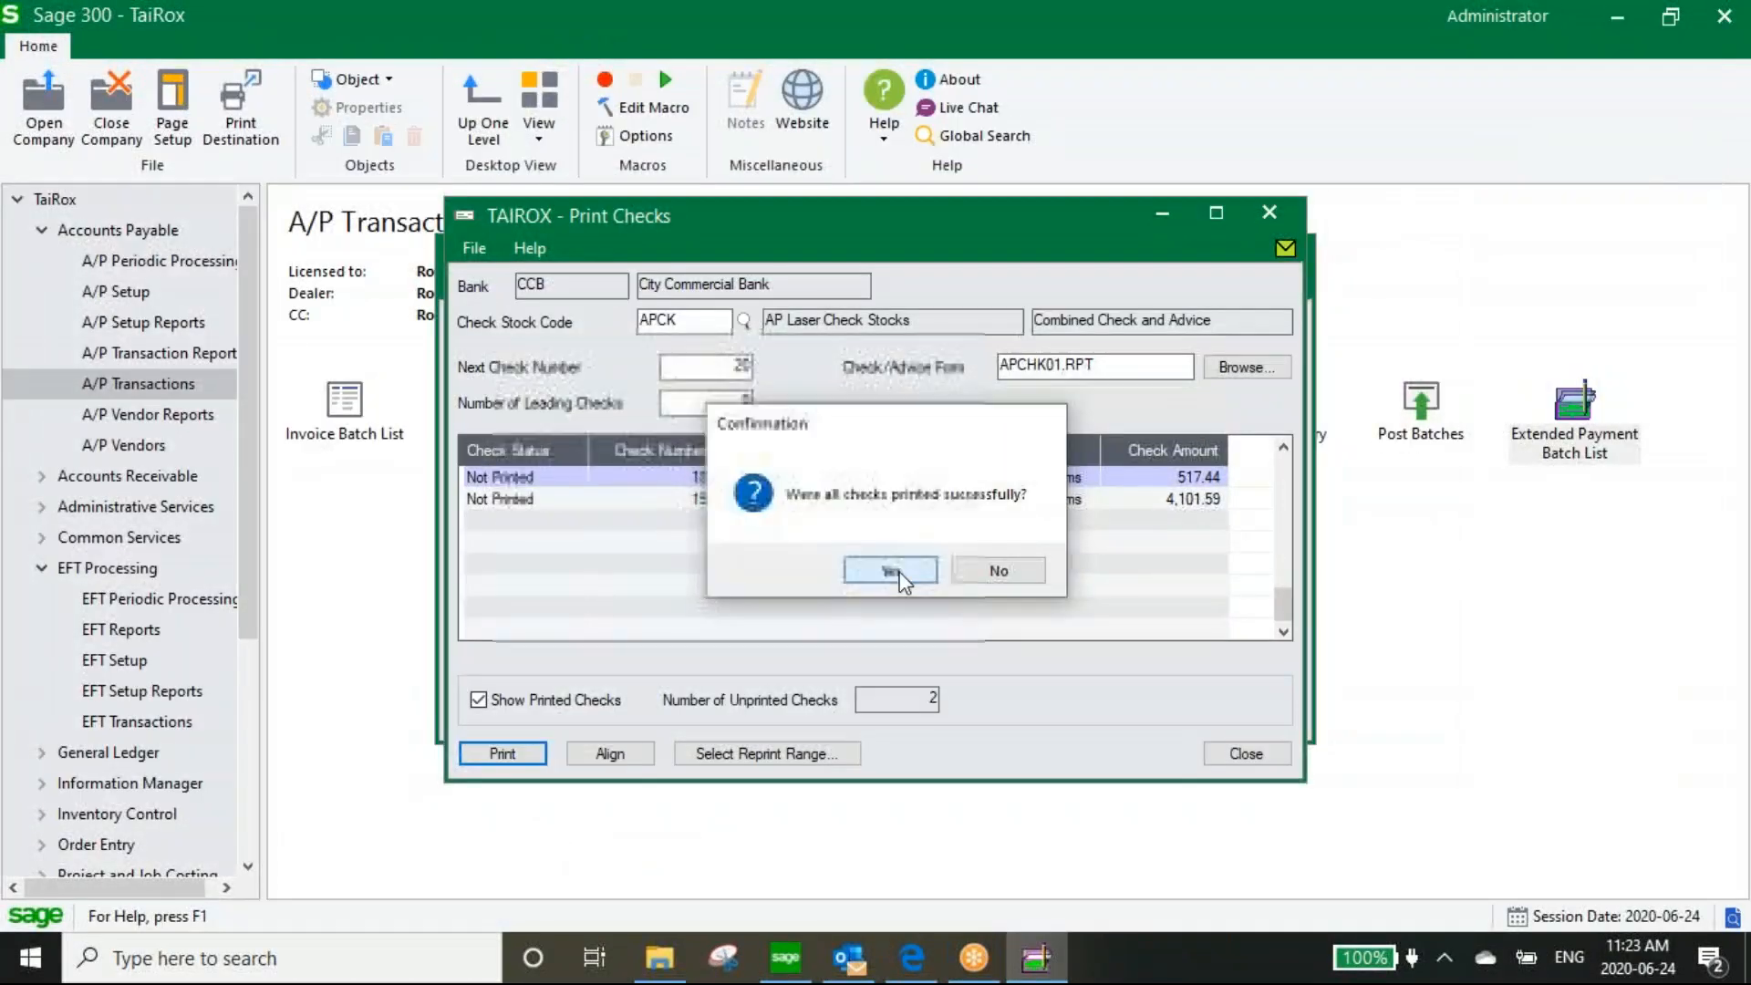
click(903, 575)
click(972, 570)
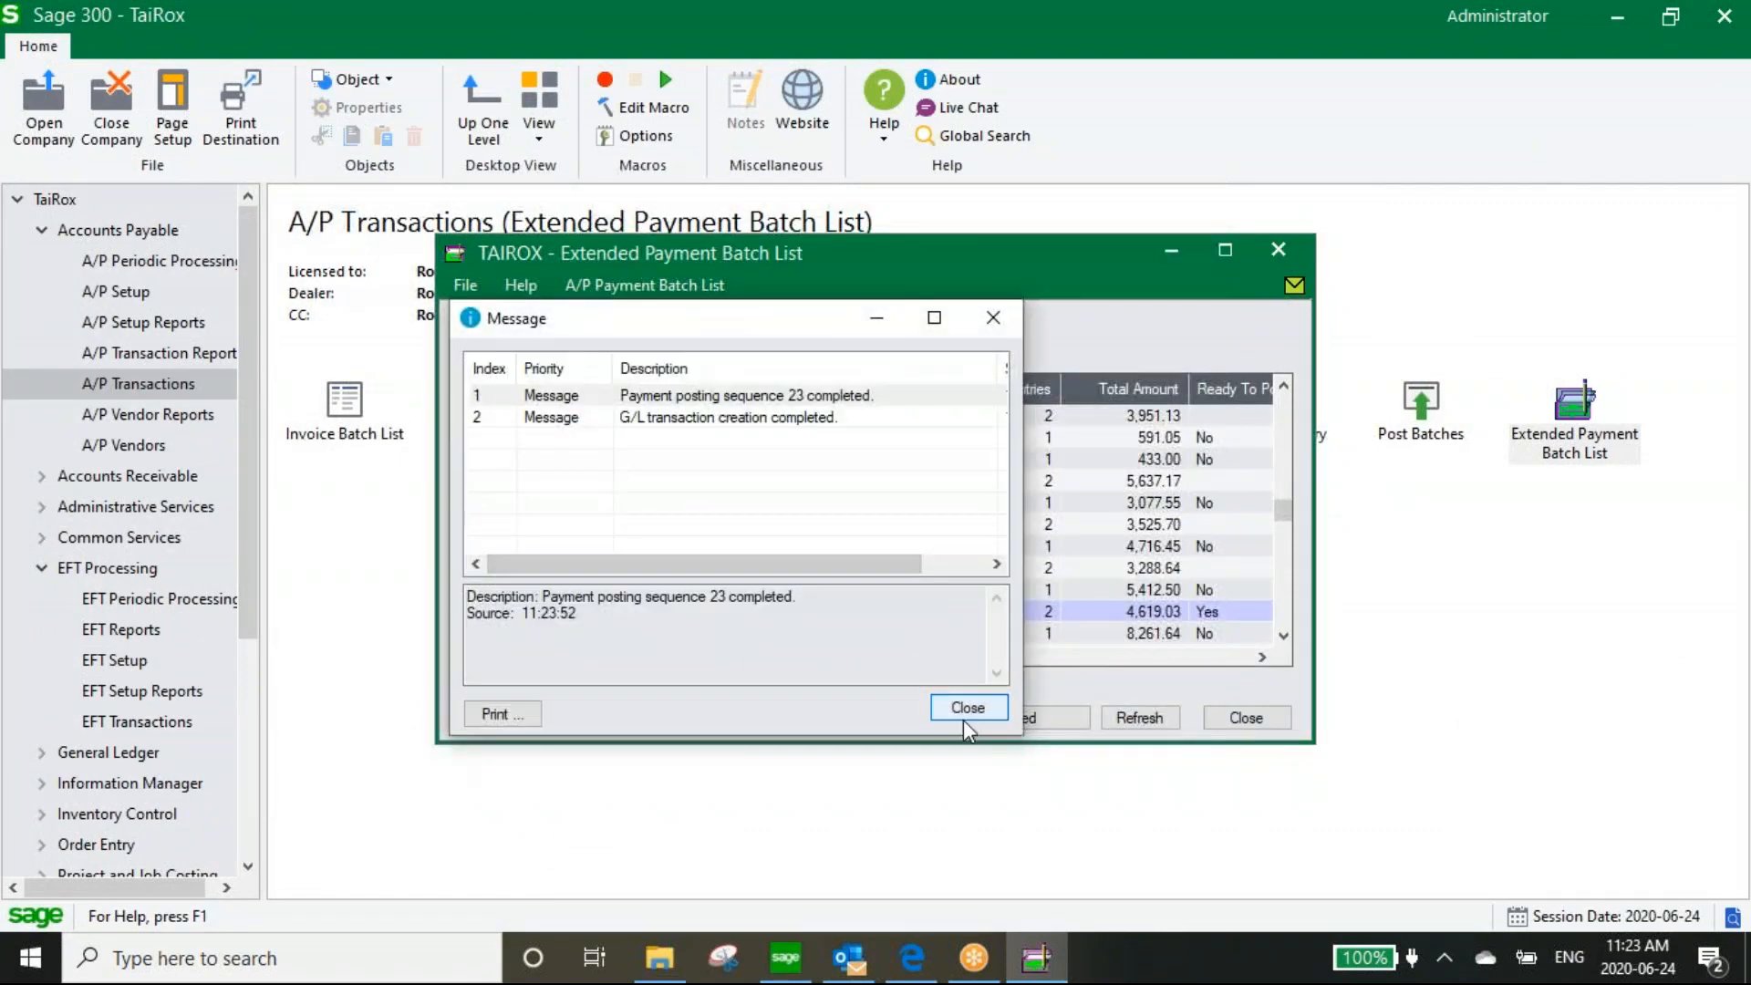
click(965, 711)
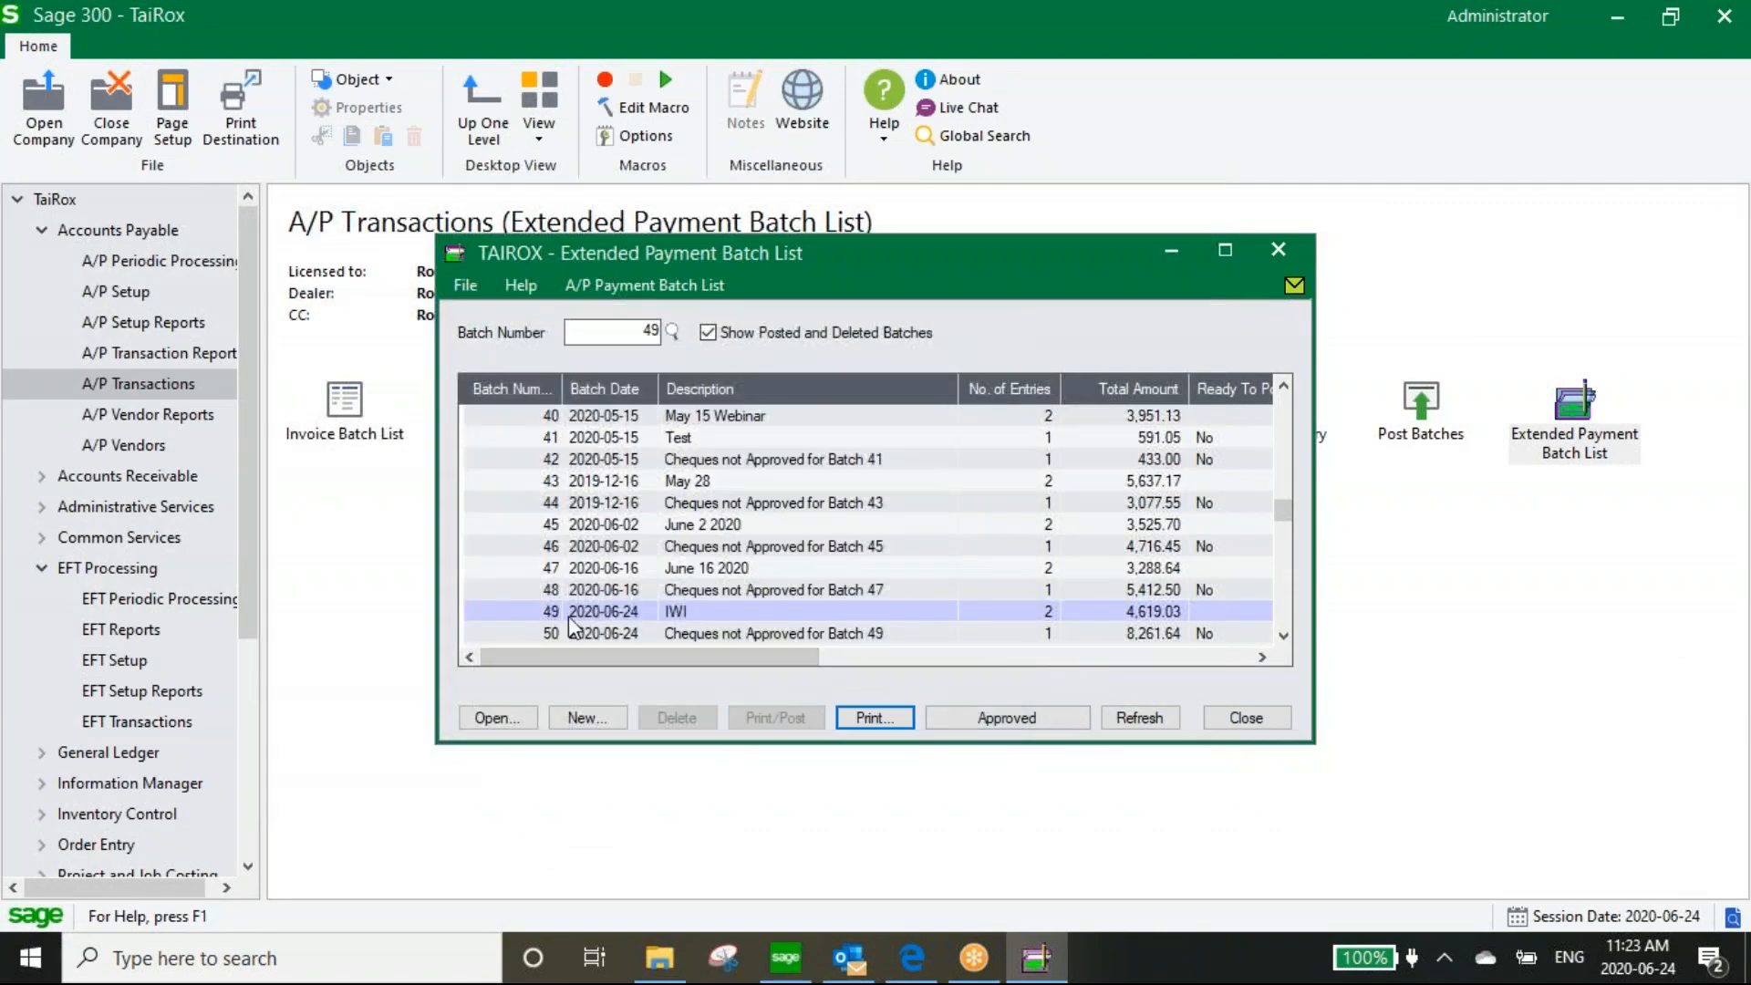
Leave the payment batch list and open Create EFT File under EFT Transactions
click(1244, 717)
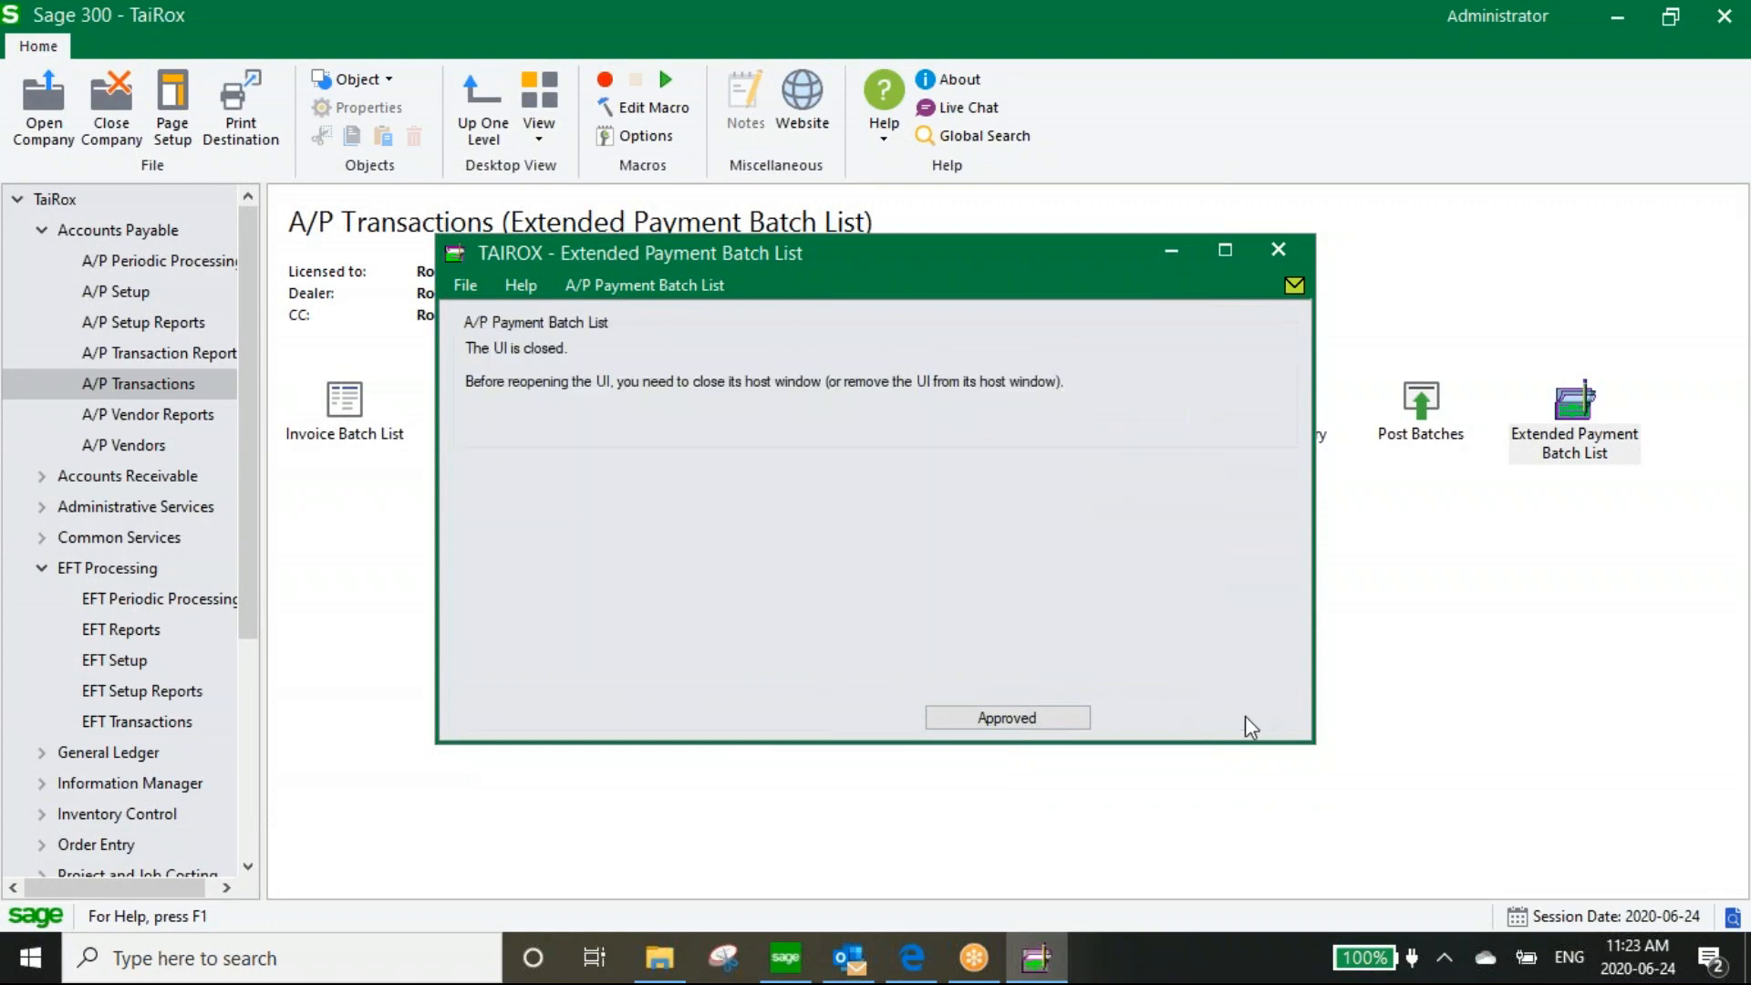
click(123, 721)
double_click(347, 407)
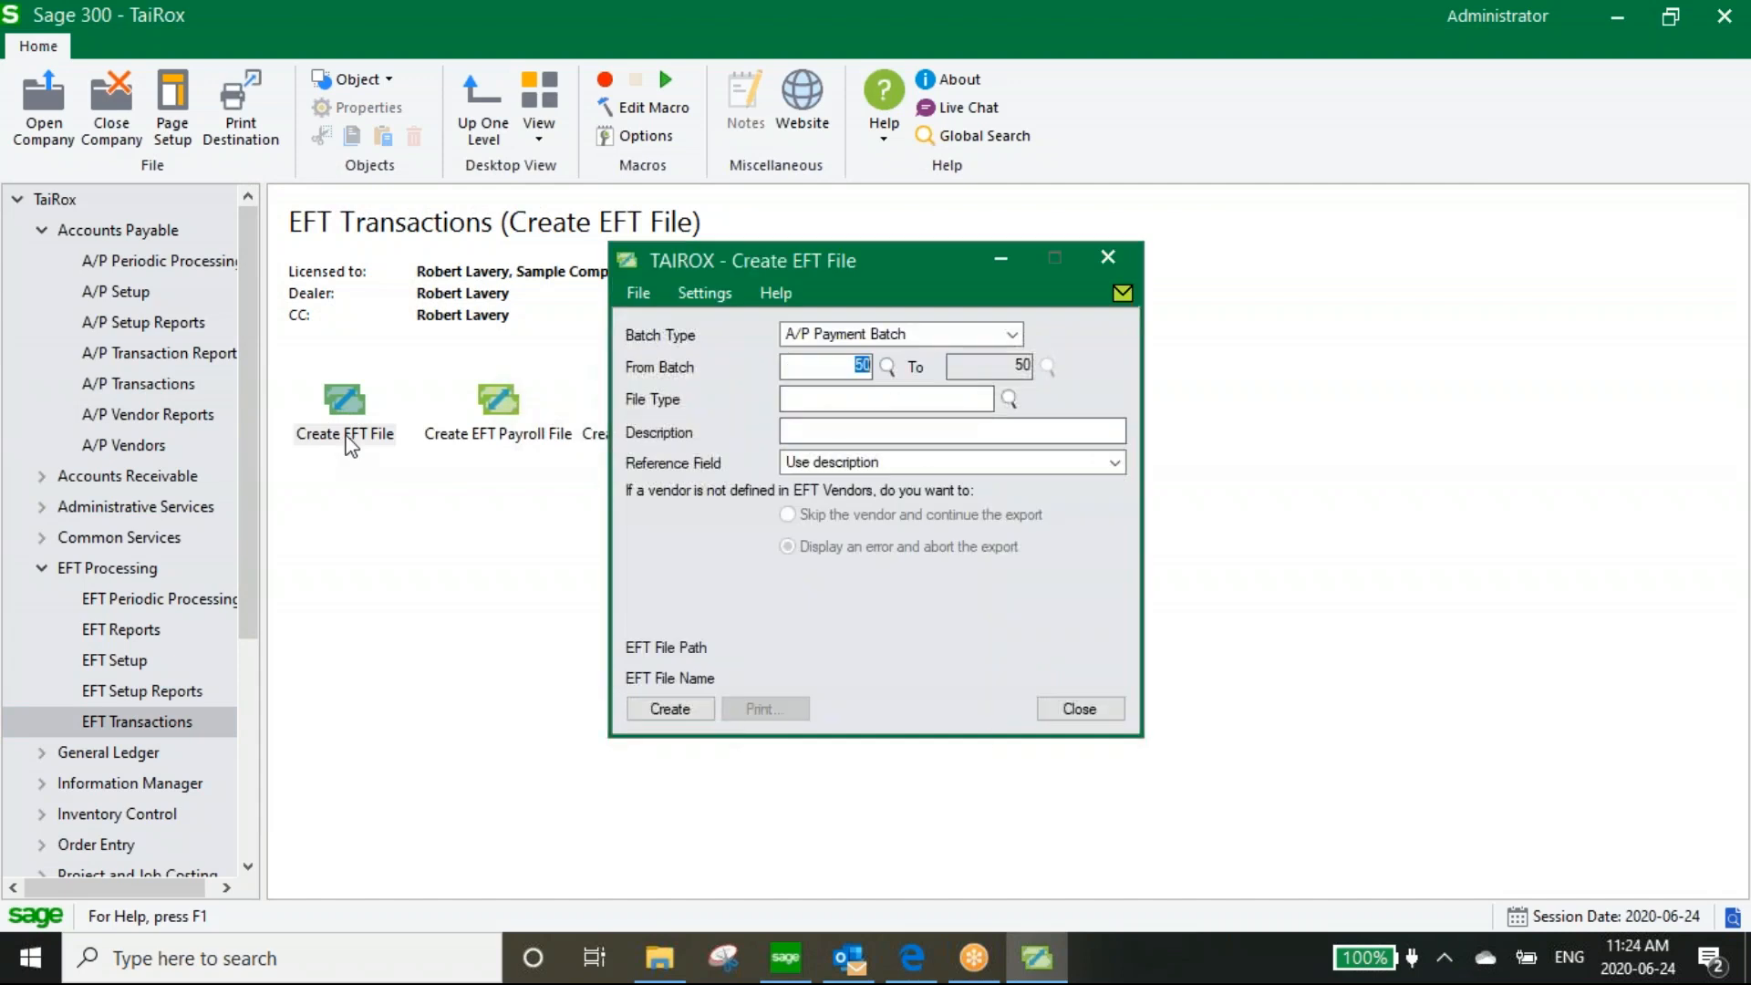
Enter 49 as the From Batch in Create EFT File, then close the window
text(4)
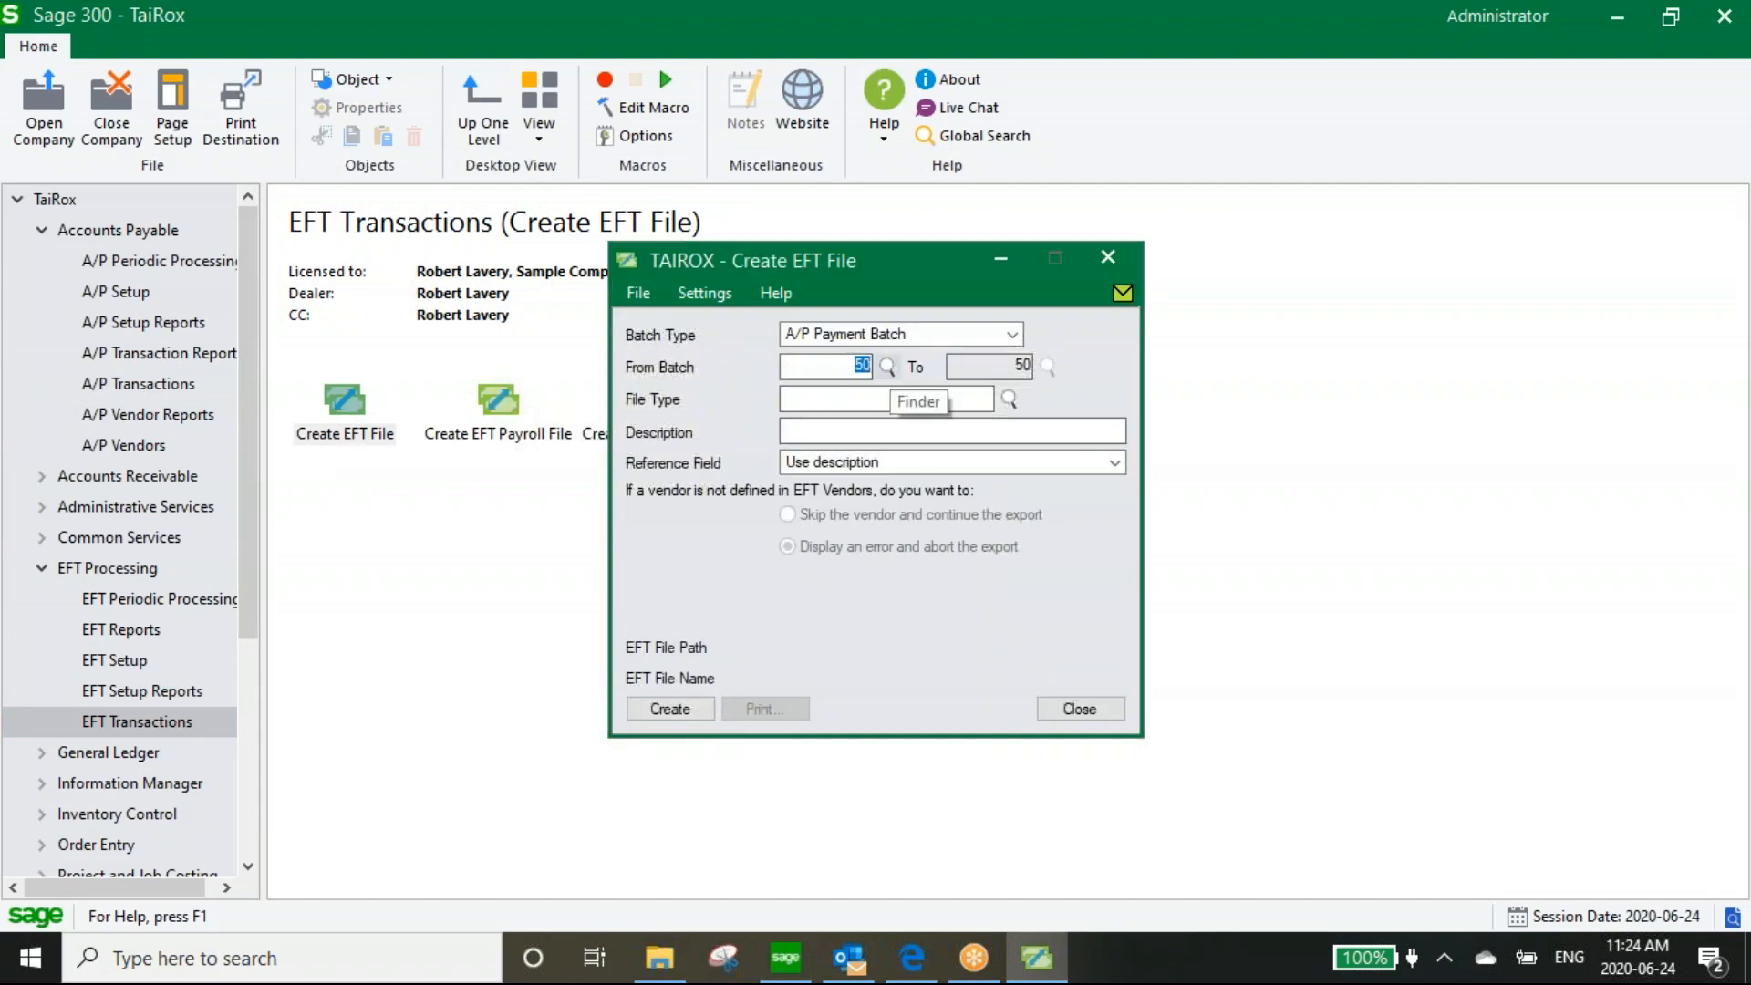
text(9)
key(Tab)
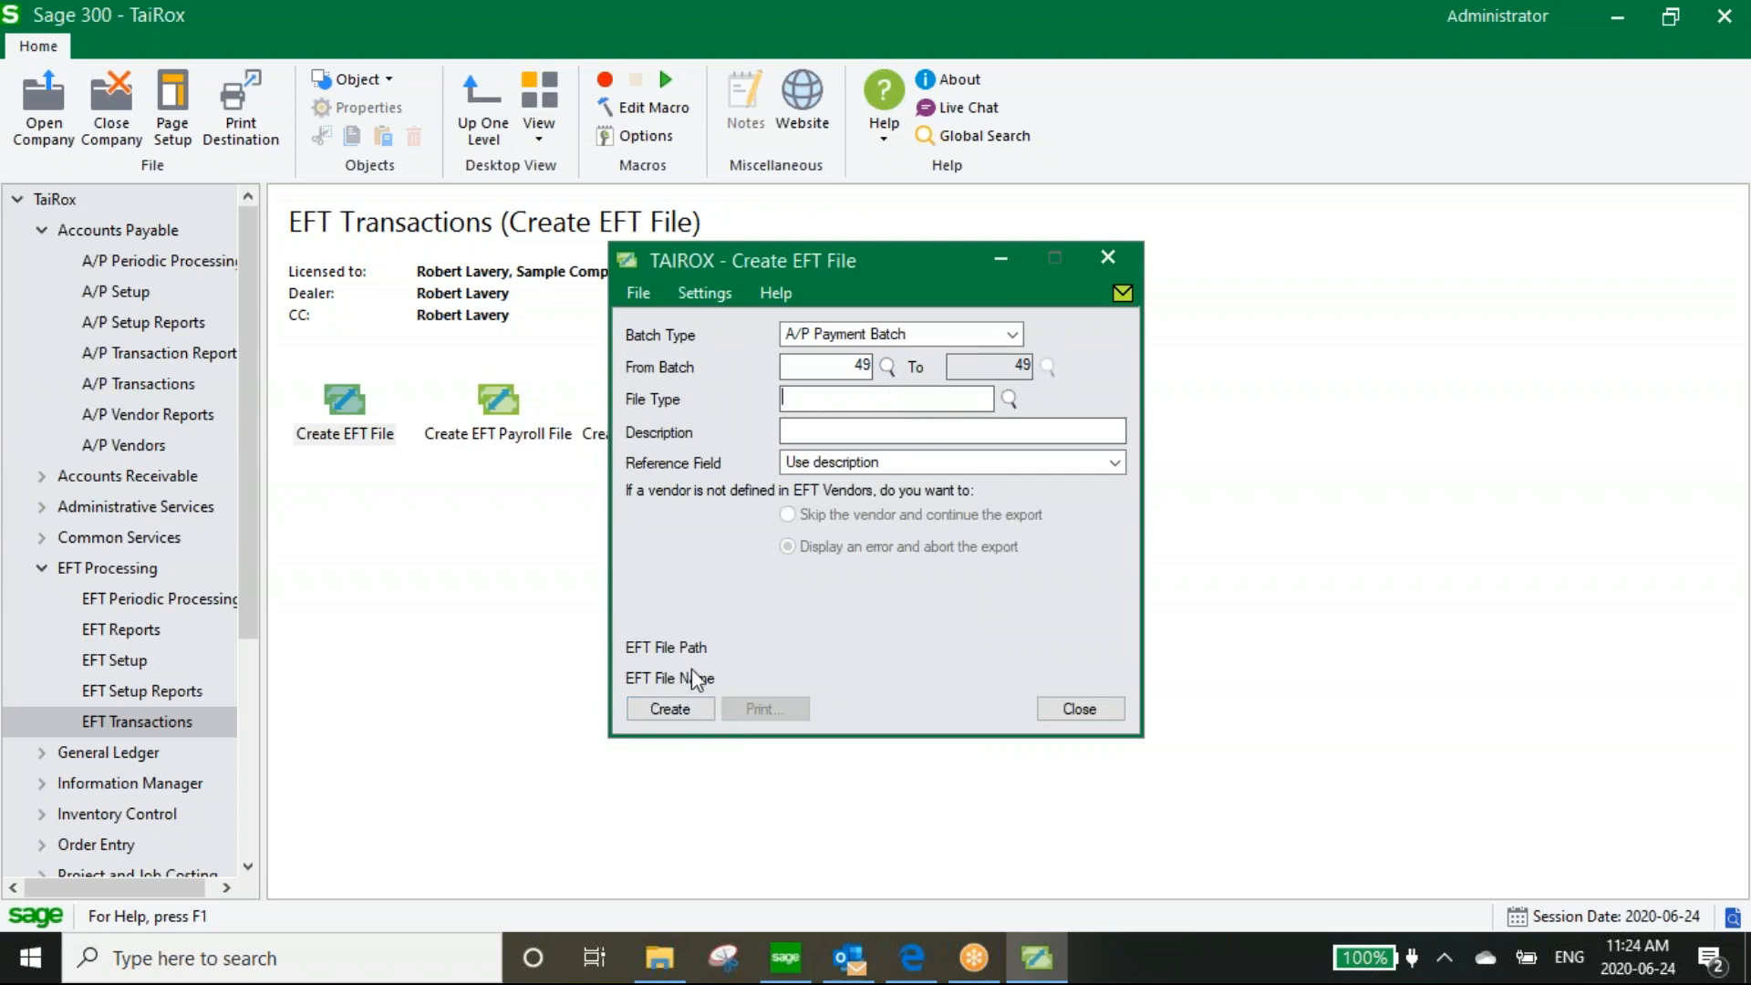
click(1077, 709)
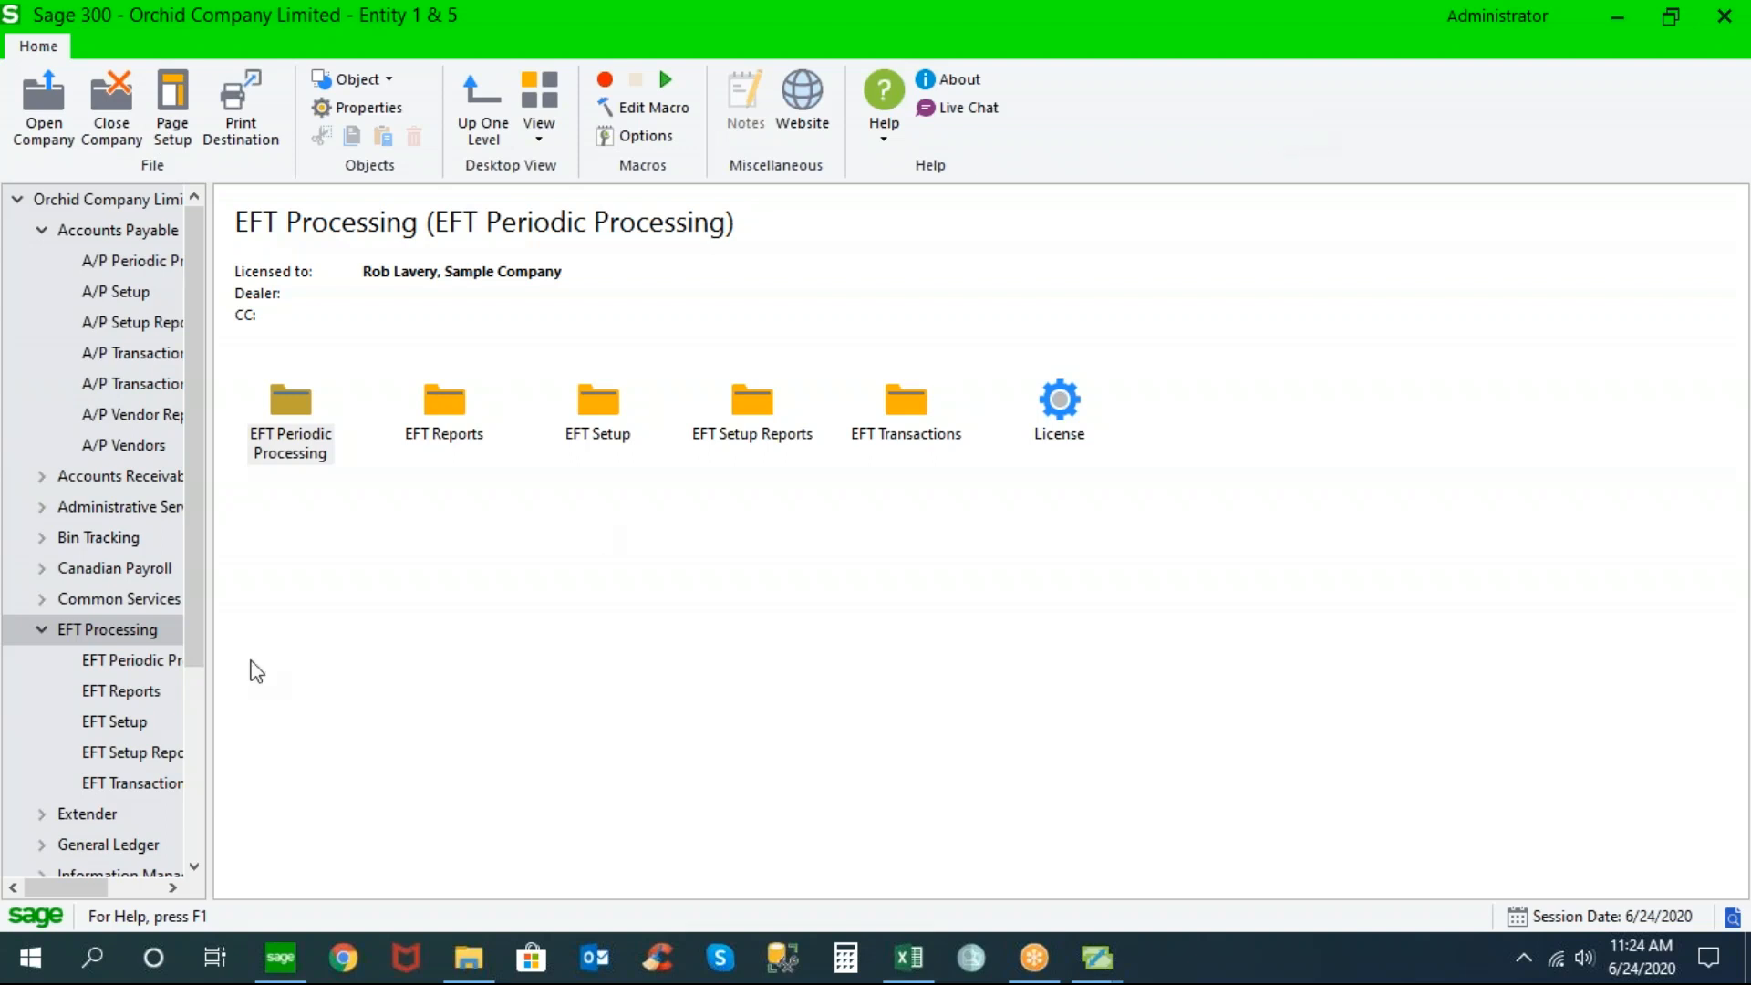
Look through the EFT Transactions and EFT Setup tasks, then bring up the EFT Banks setup
click(149, 783)
click(310, 401)
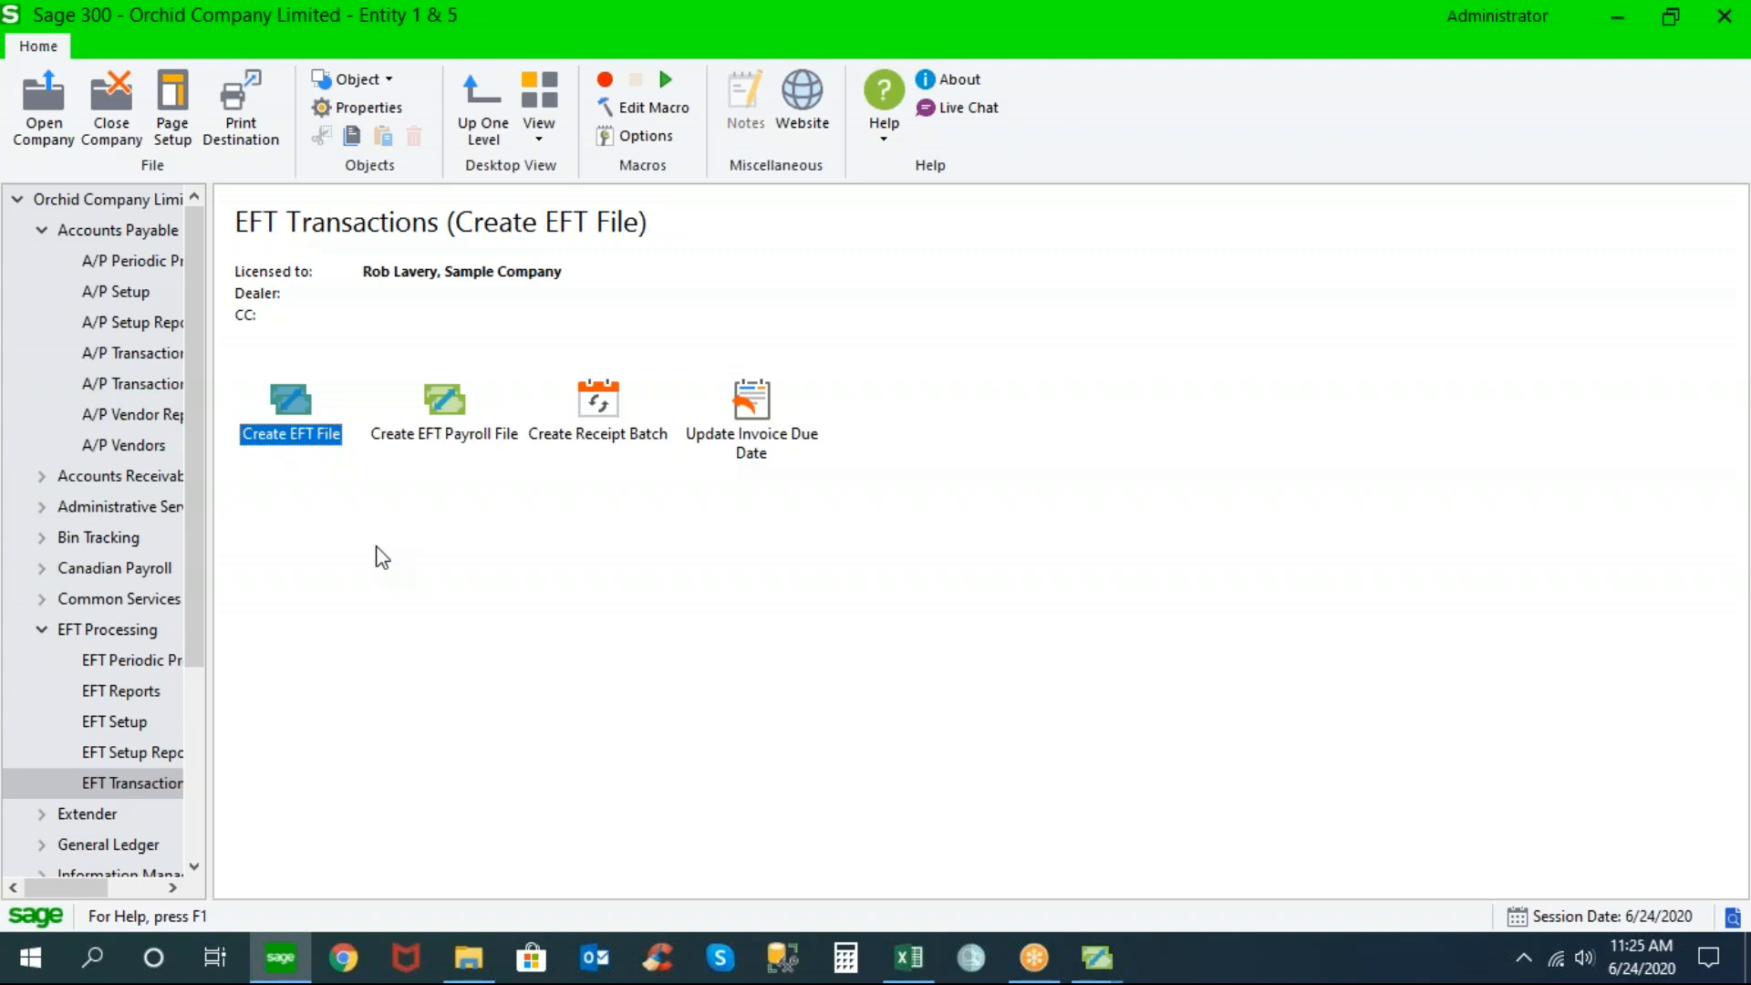
click(142, 723)
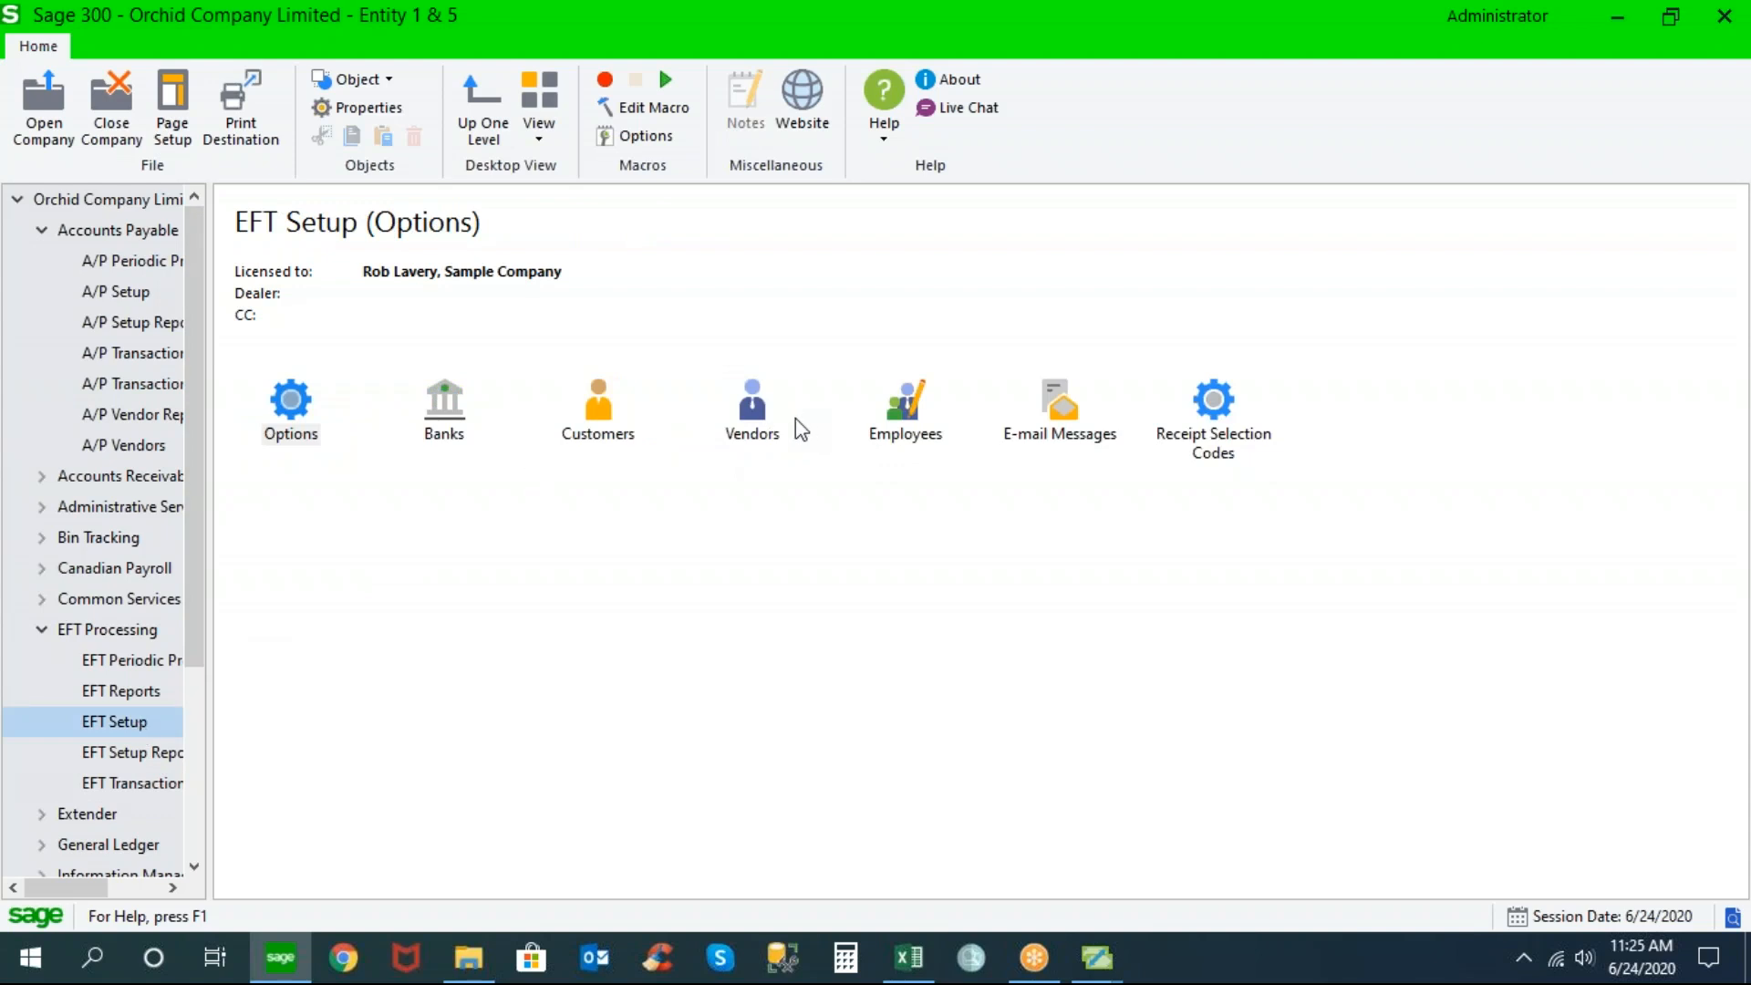
click(768, 415)
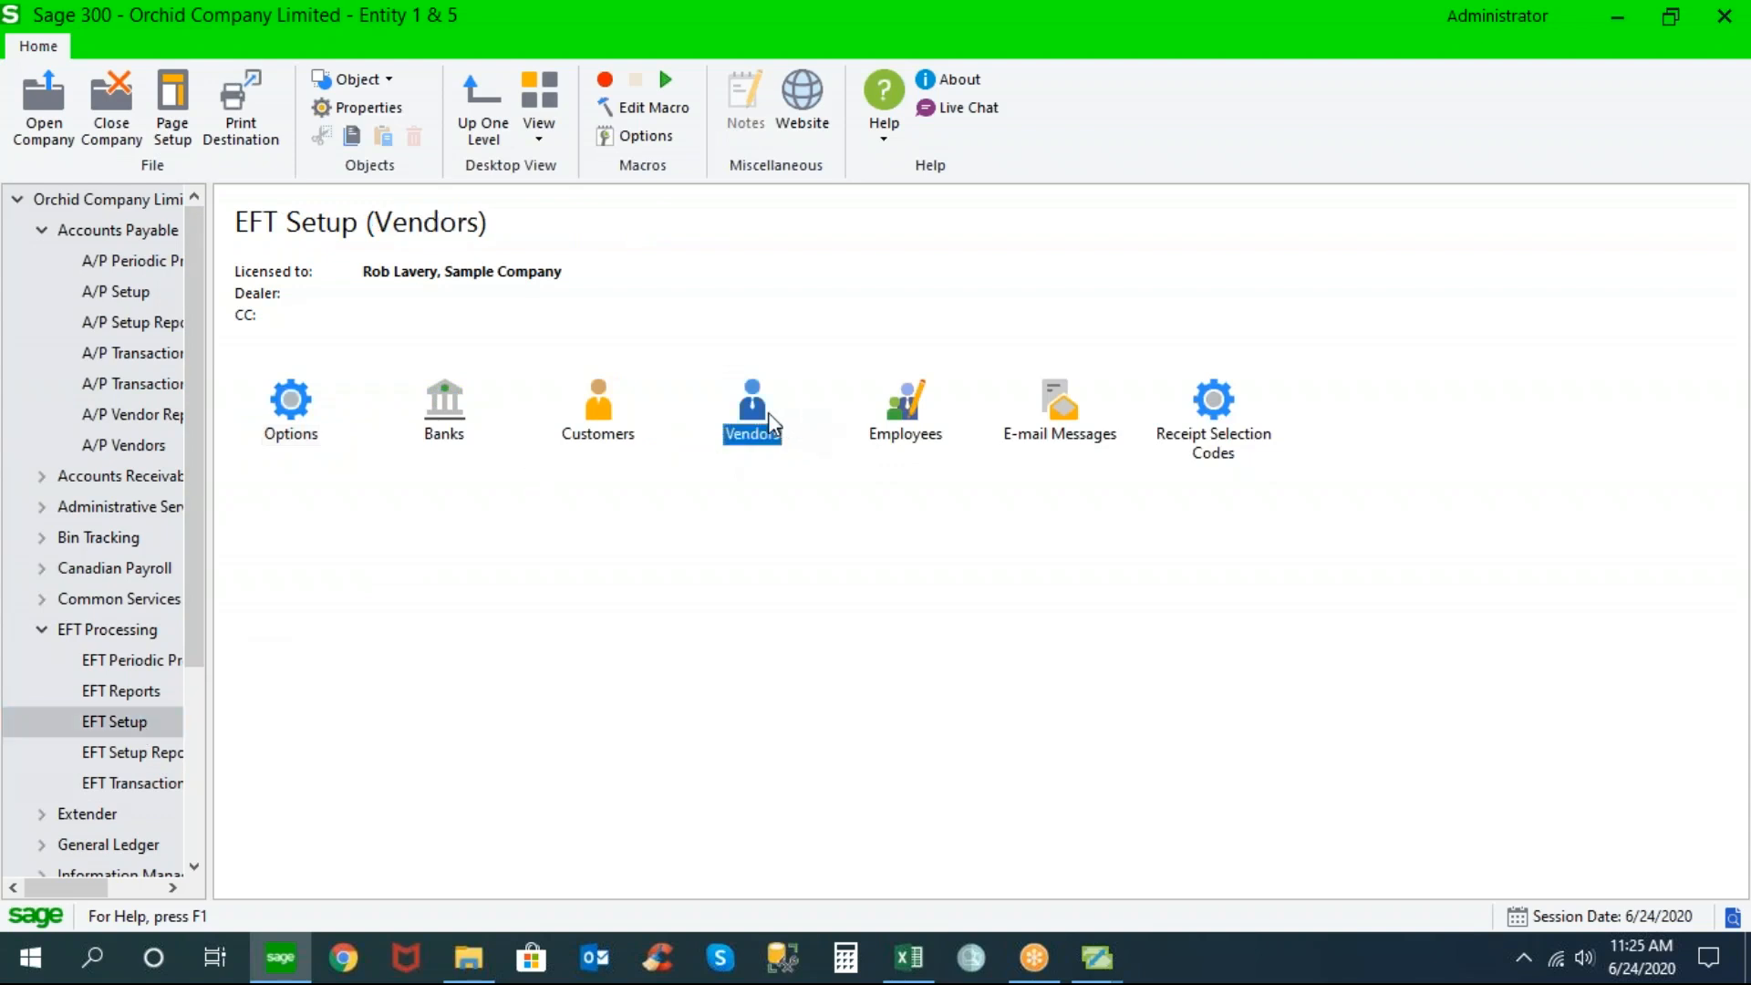
click(597, 411)
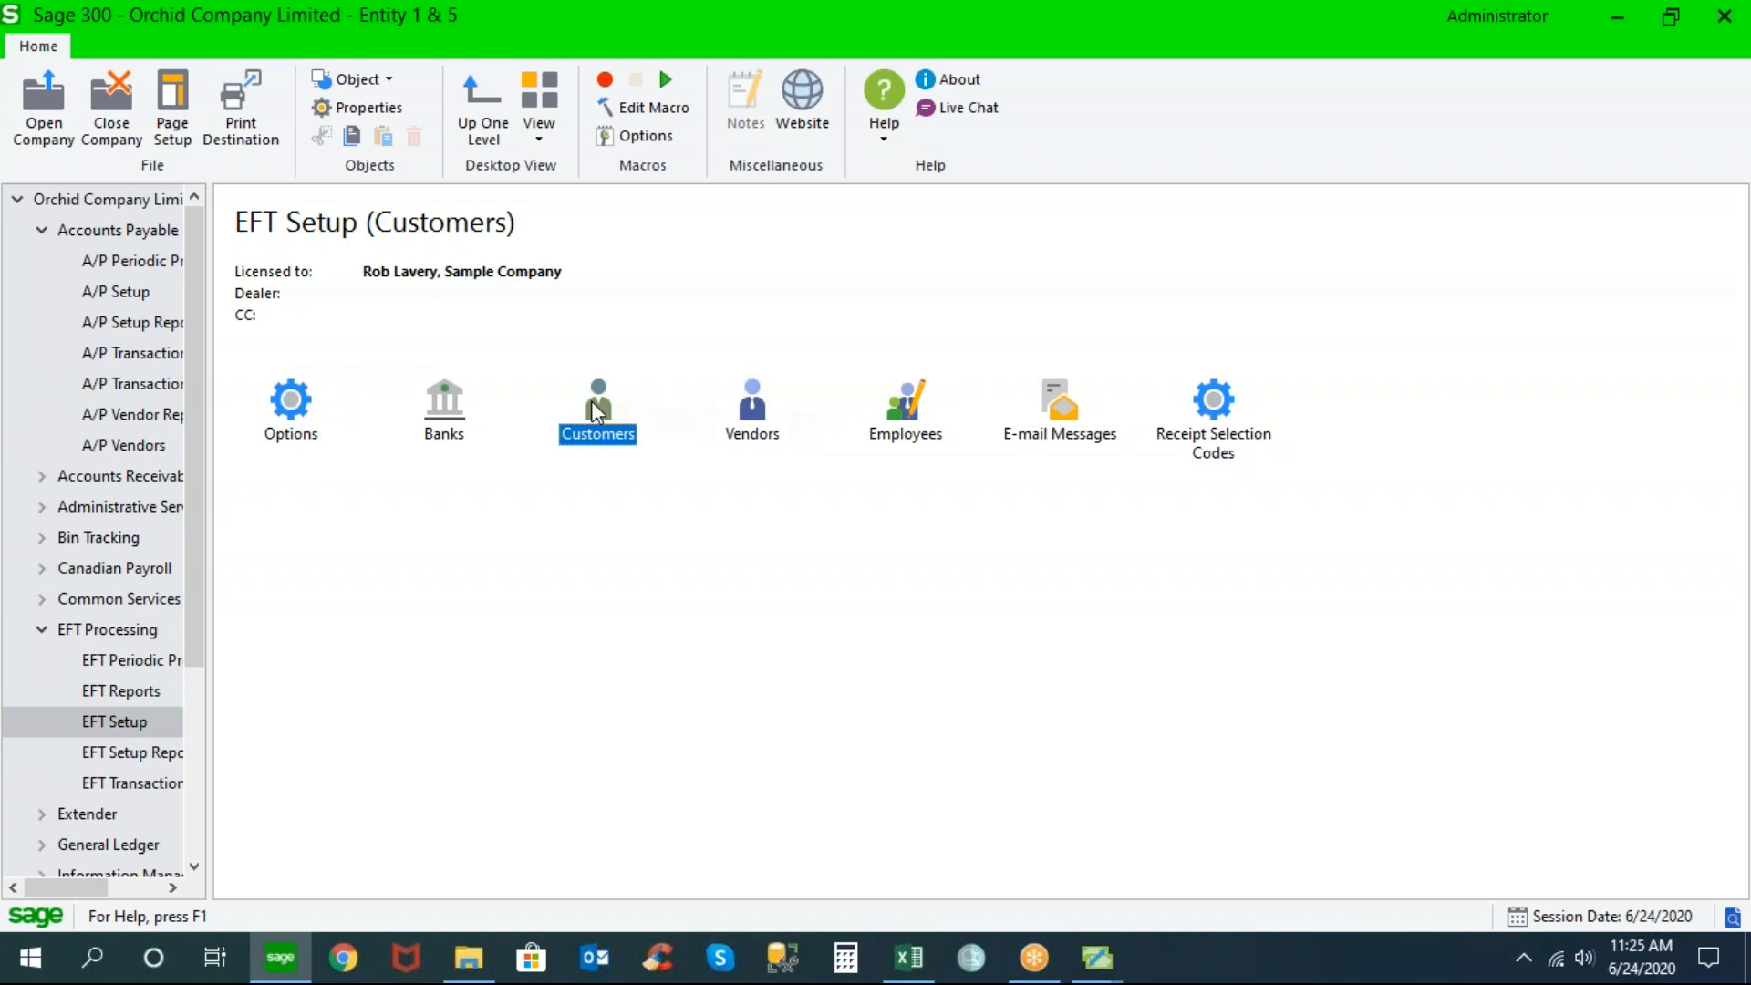
click(907, 419)
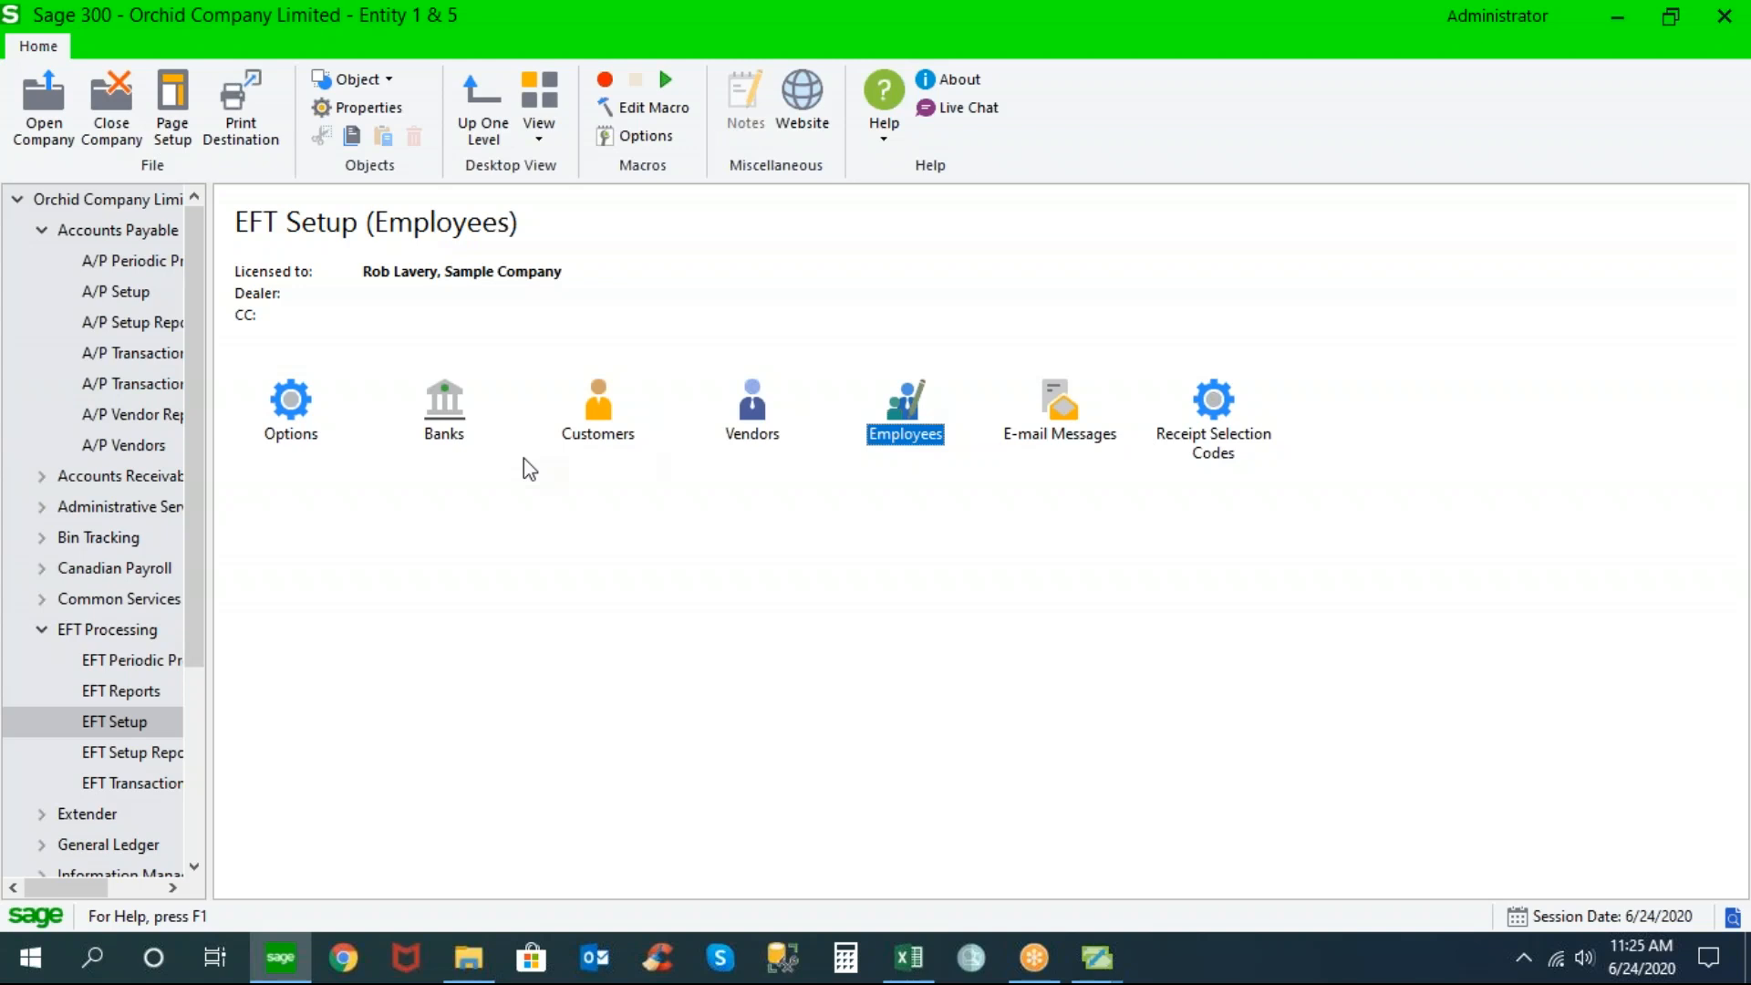
click(447, 426)
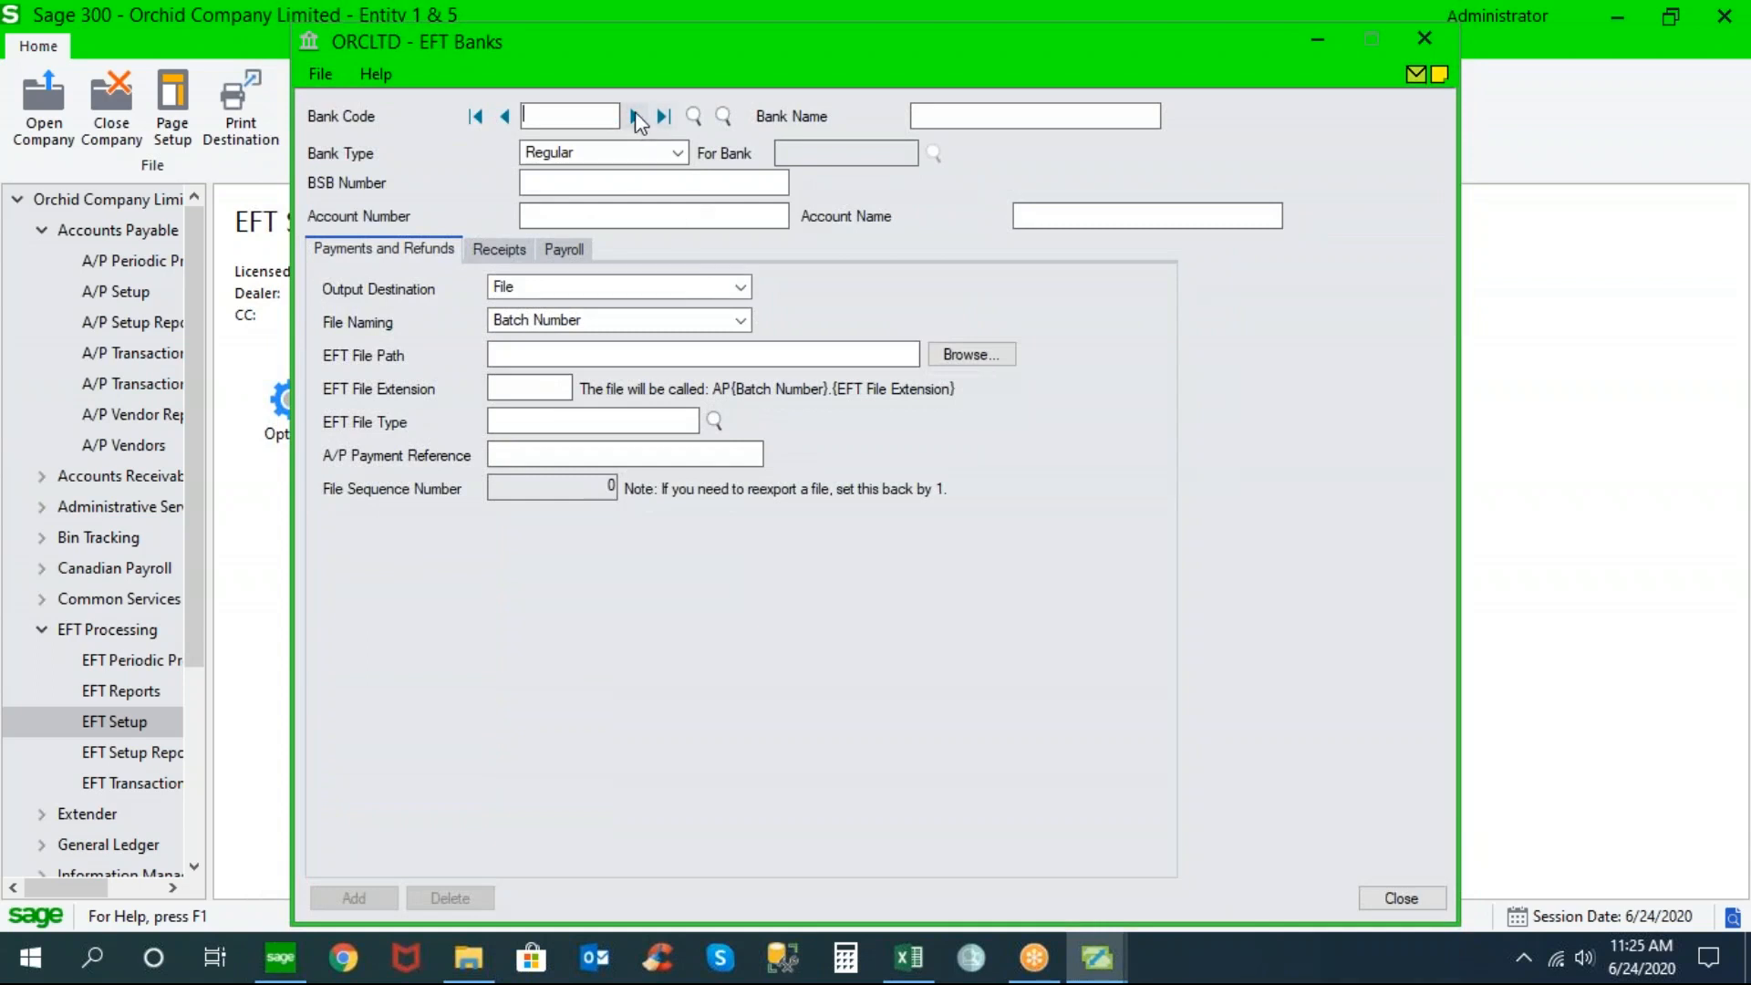
Load bank CCB (Canadian Commercial Bank) and list the available EFT file types
click(635, 115)
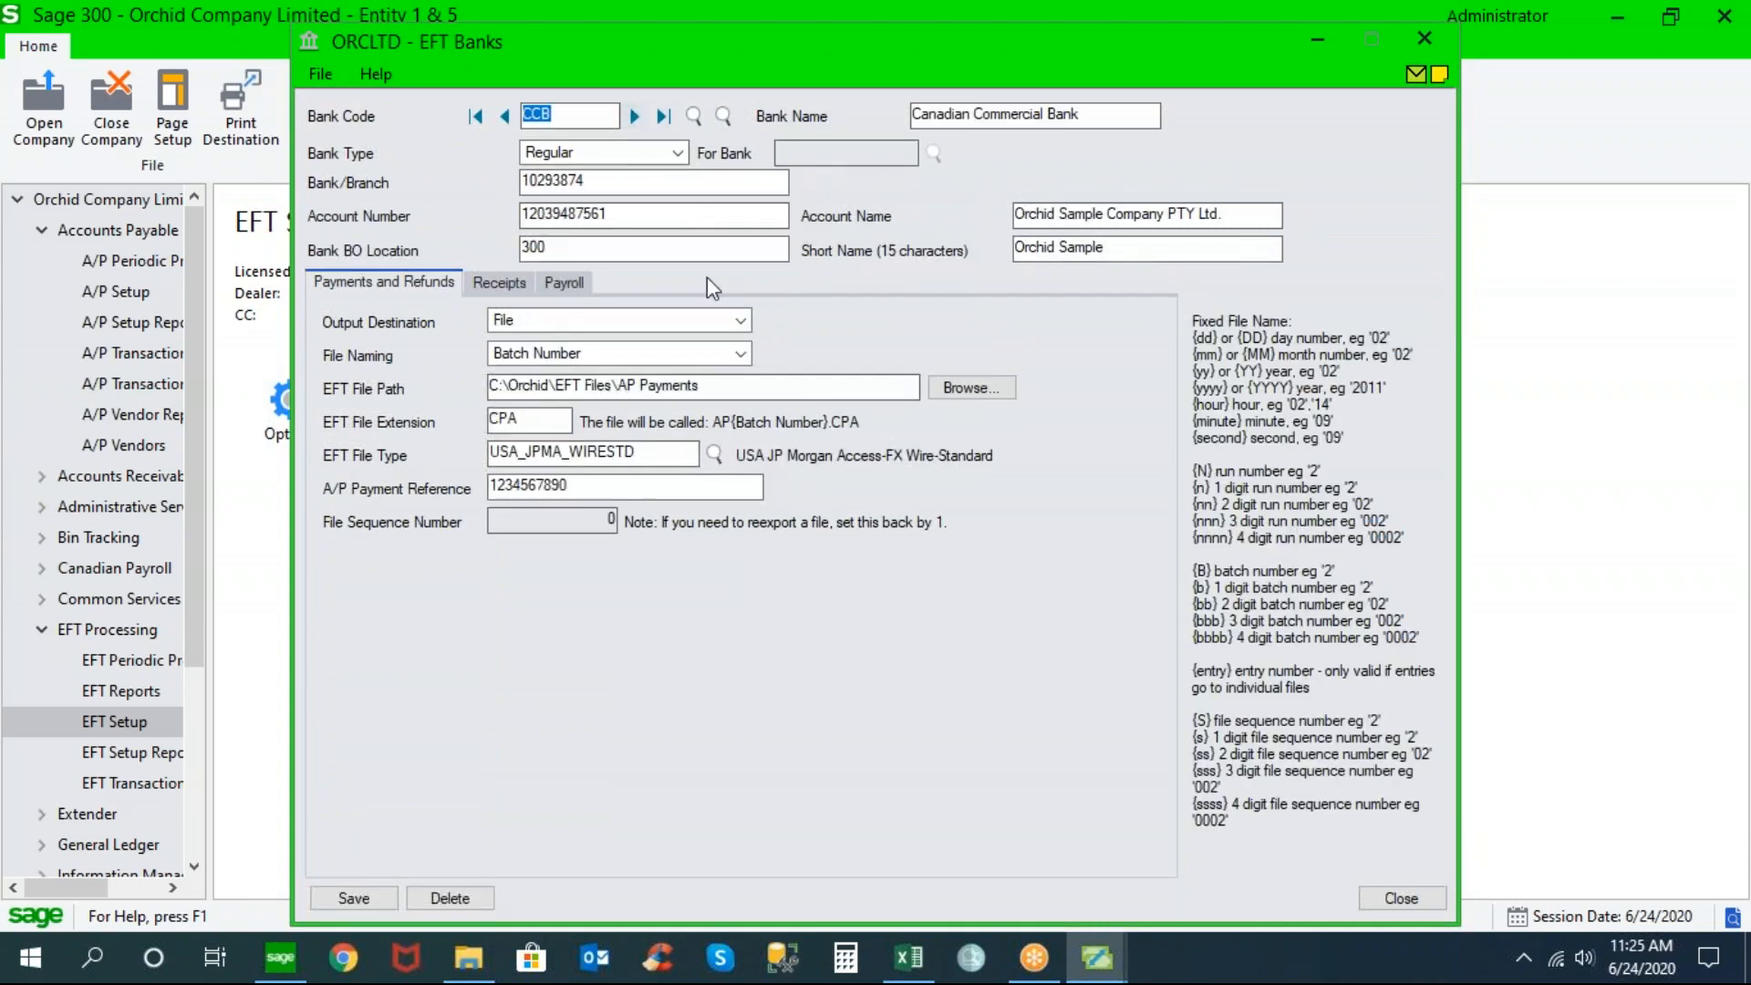
click(547, 455)
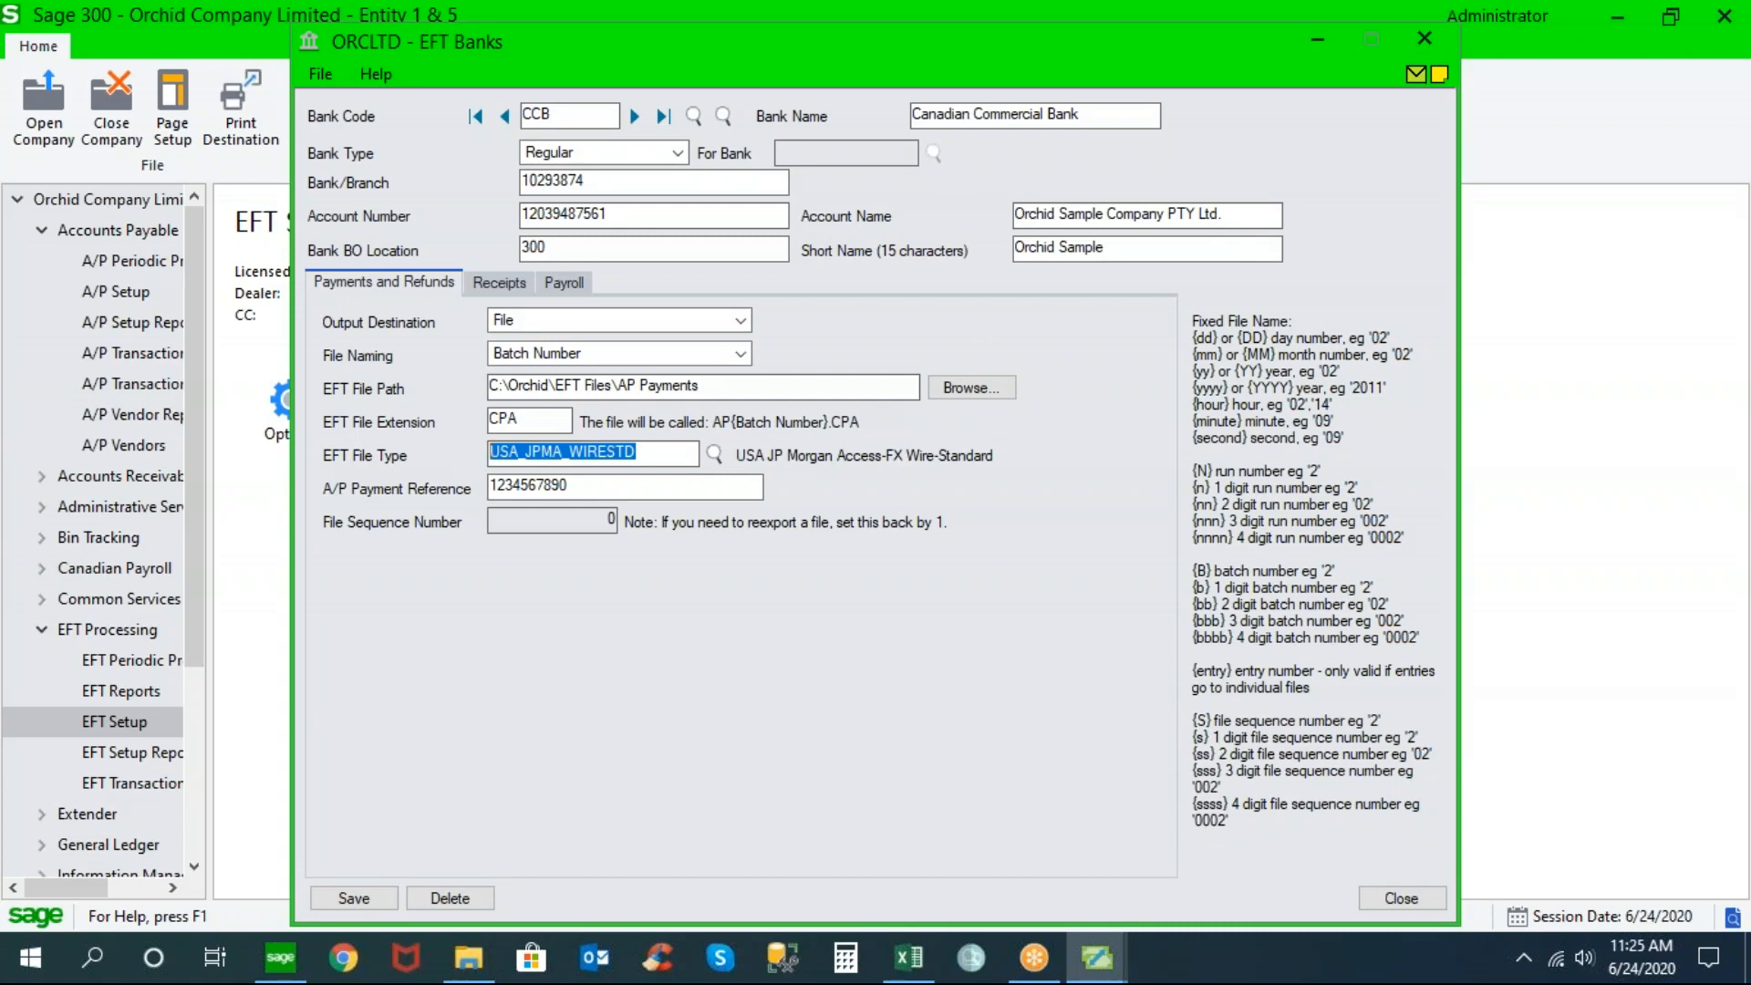
click(714, 455)
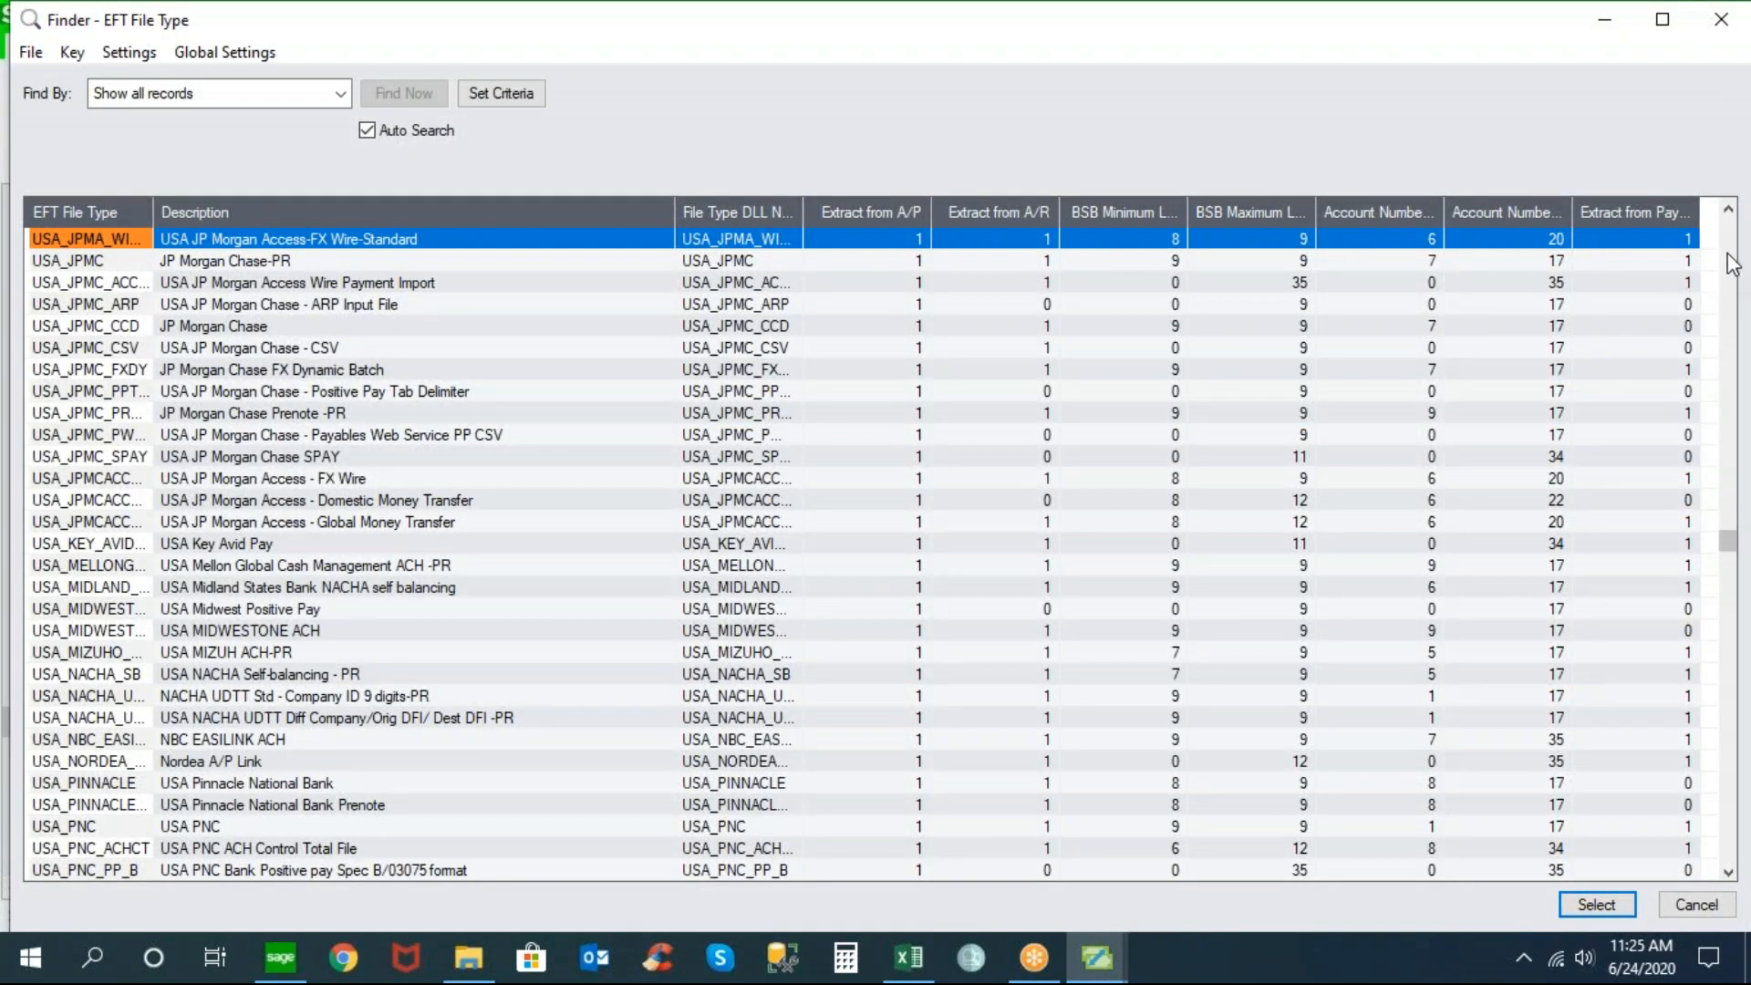
key(Page_Up)
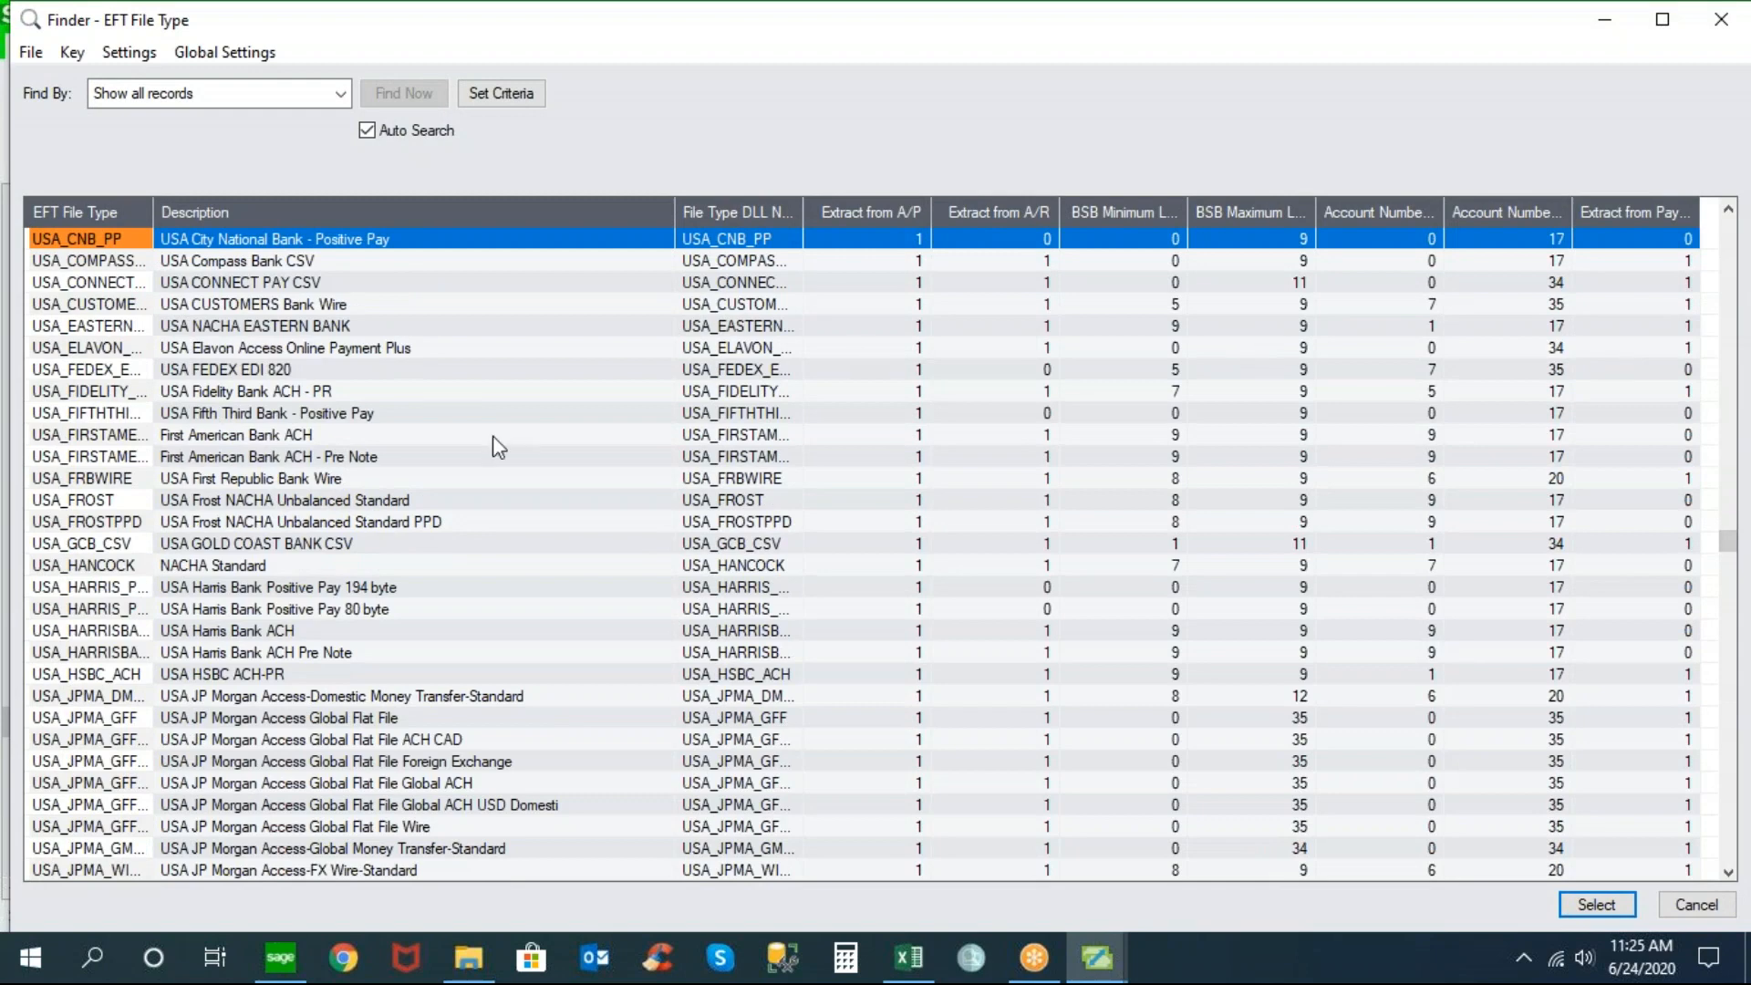
click(393, 415)
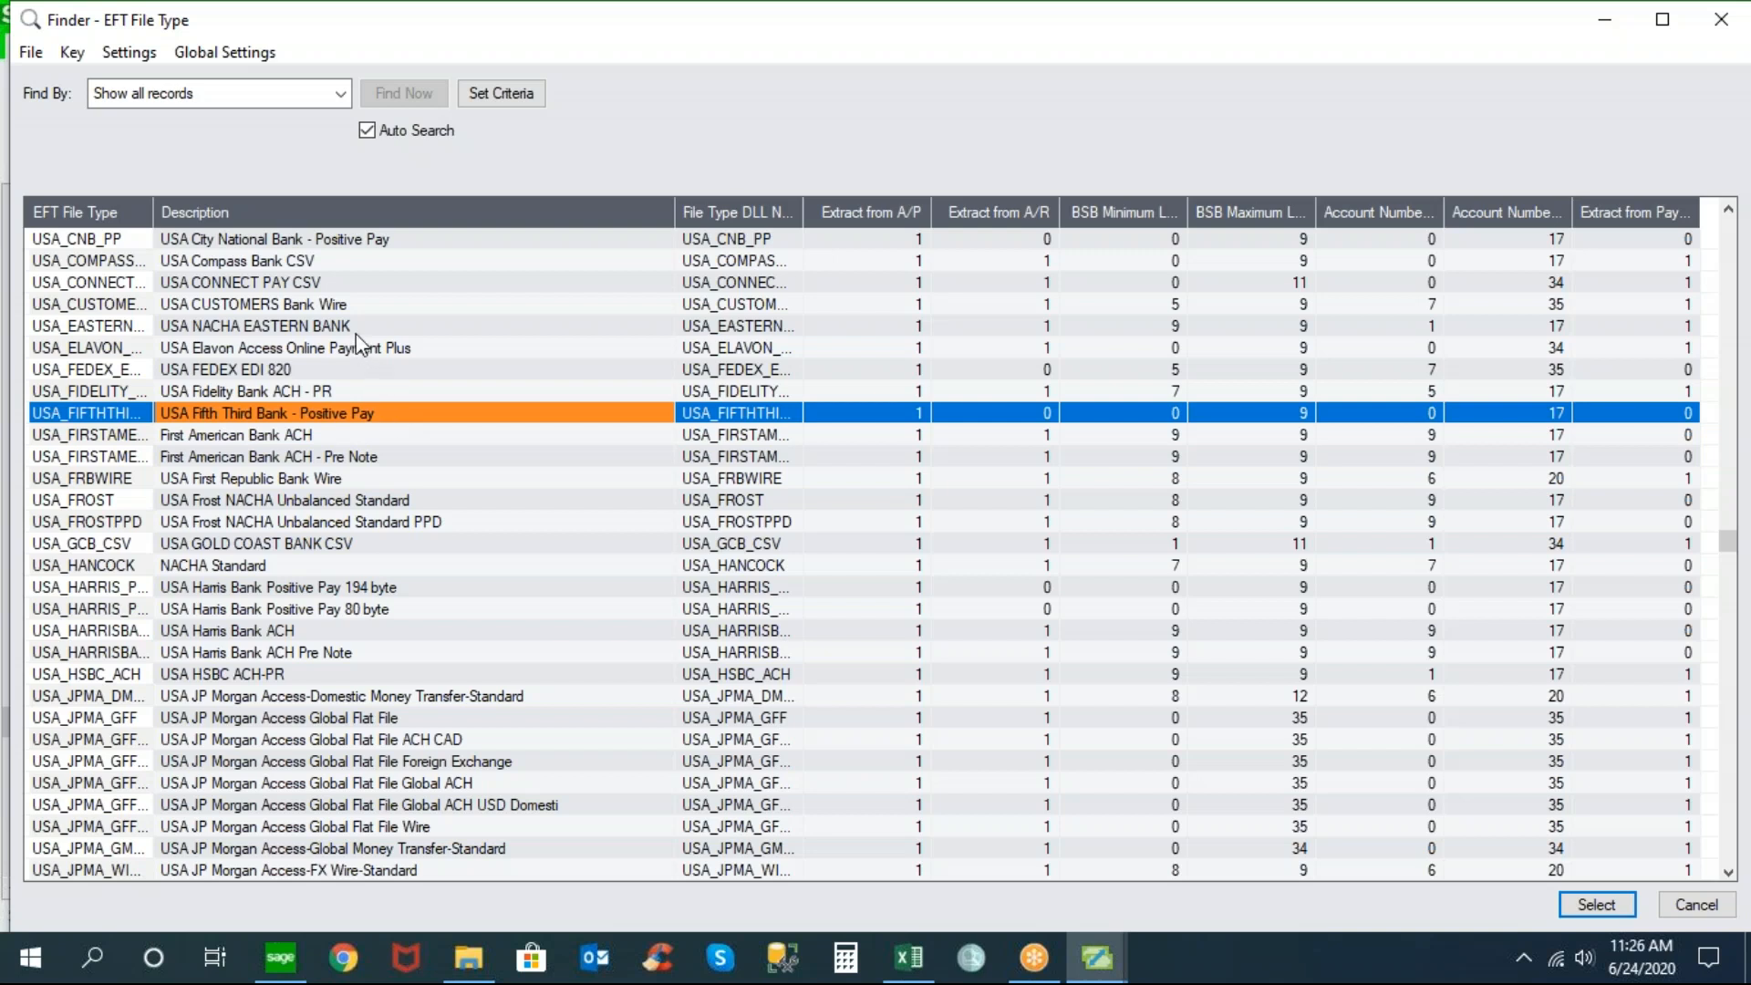
click(371, 353)
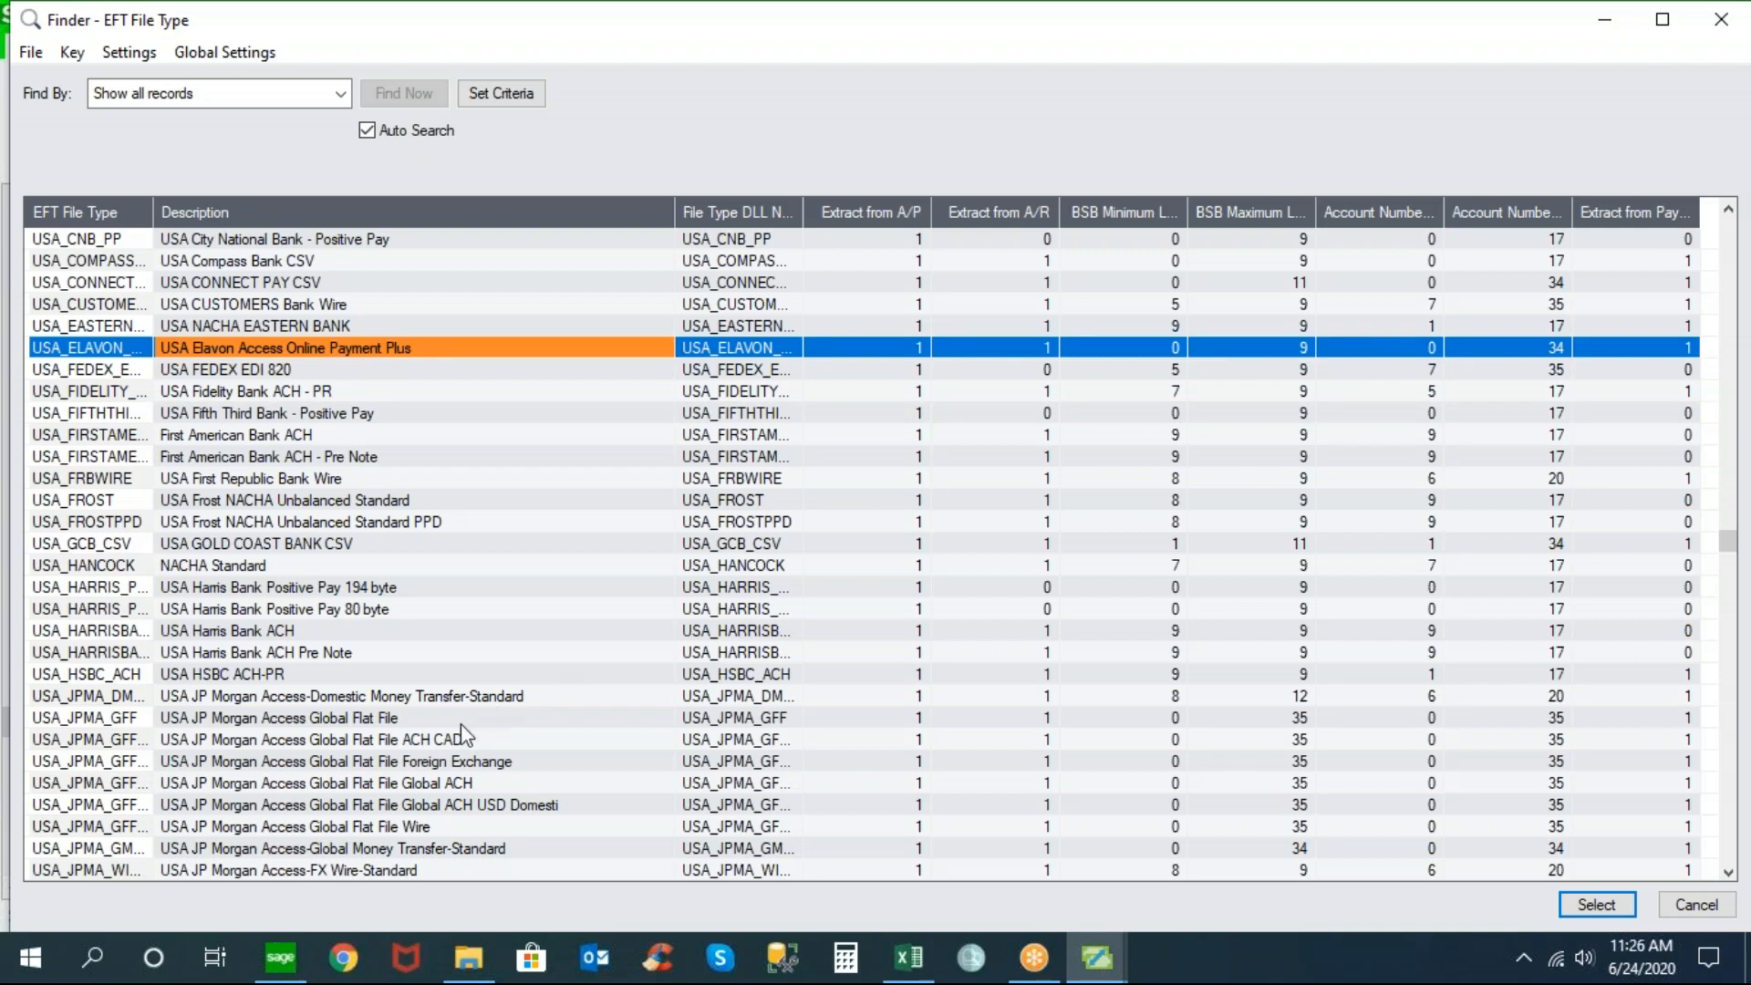
click(448, 698)
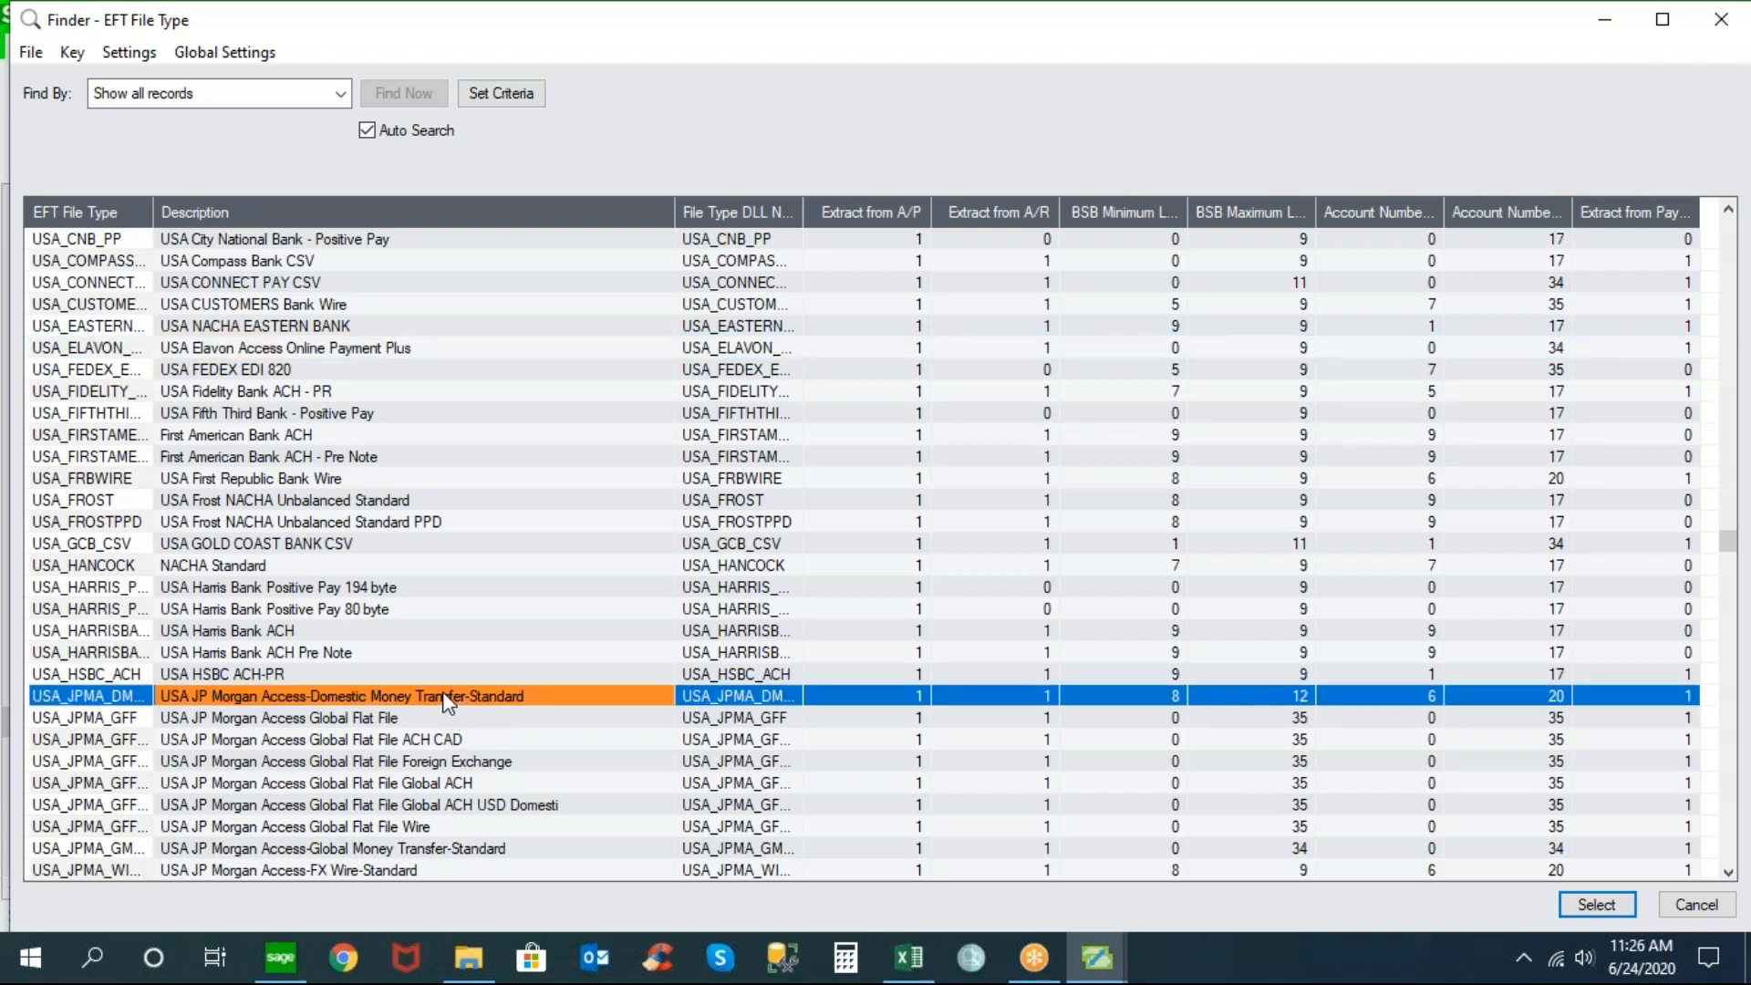
key(Page_Up)
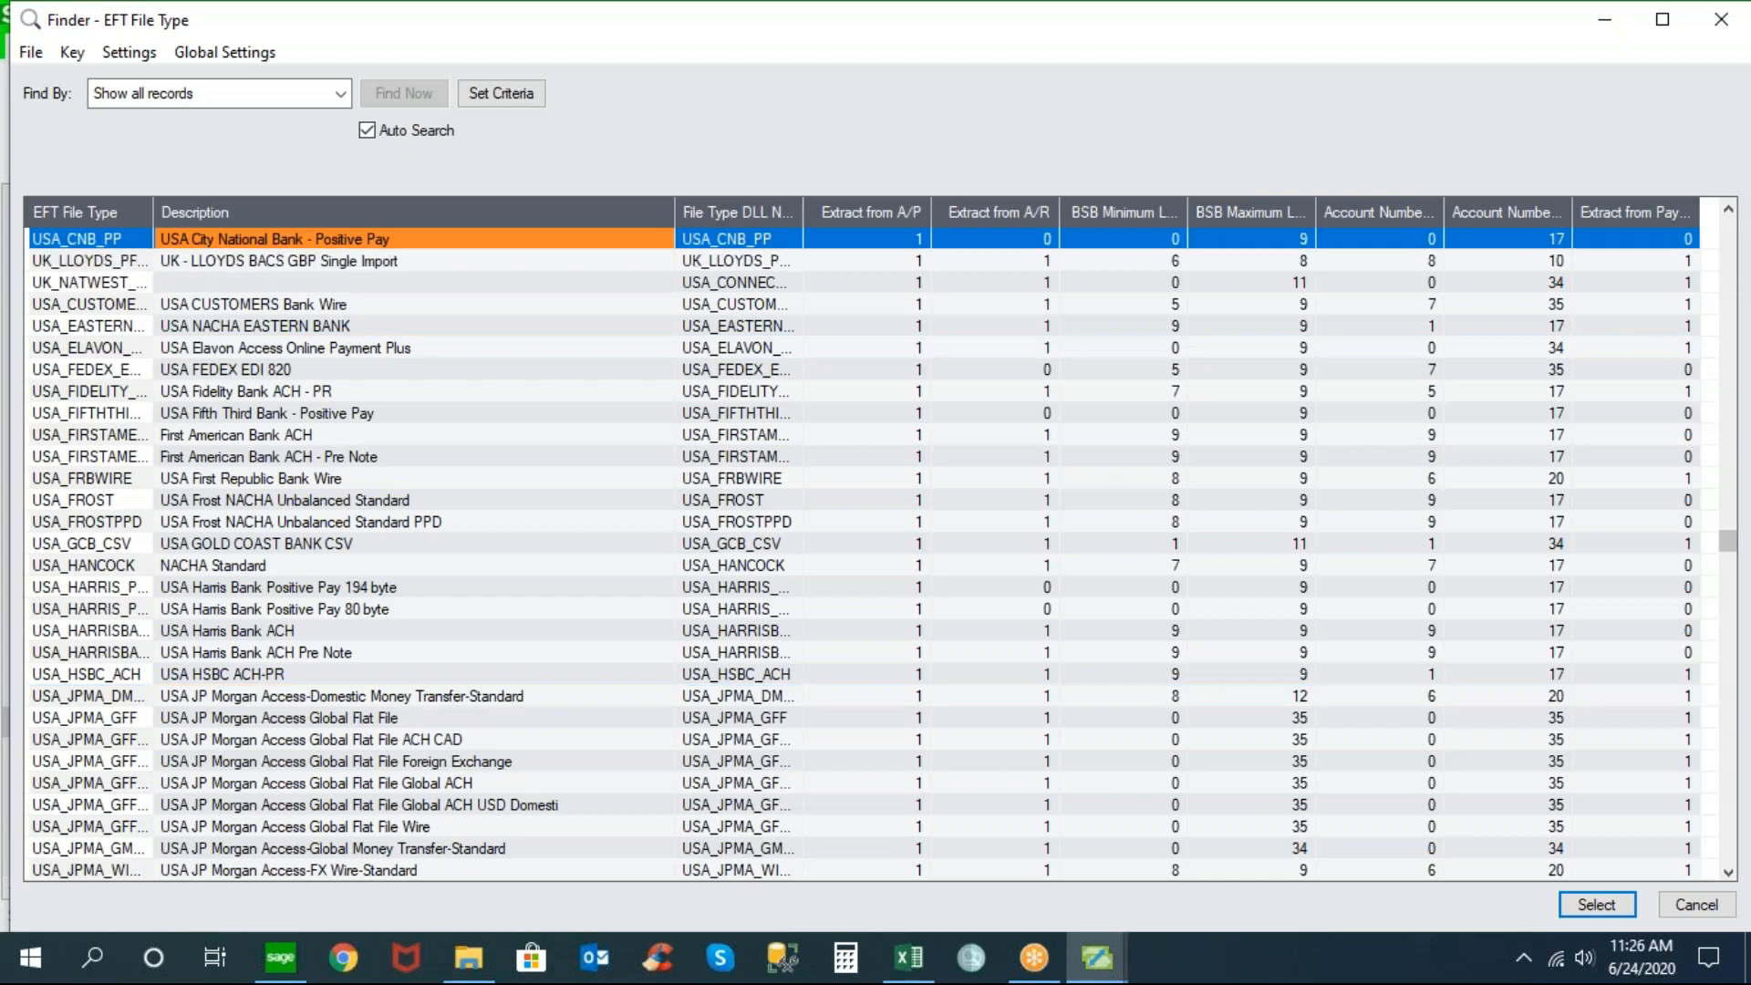
key(Page_Up)
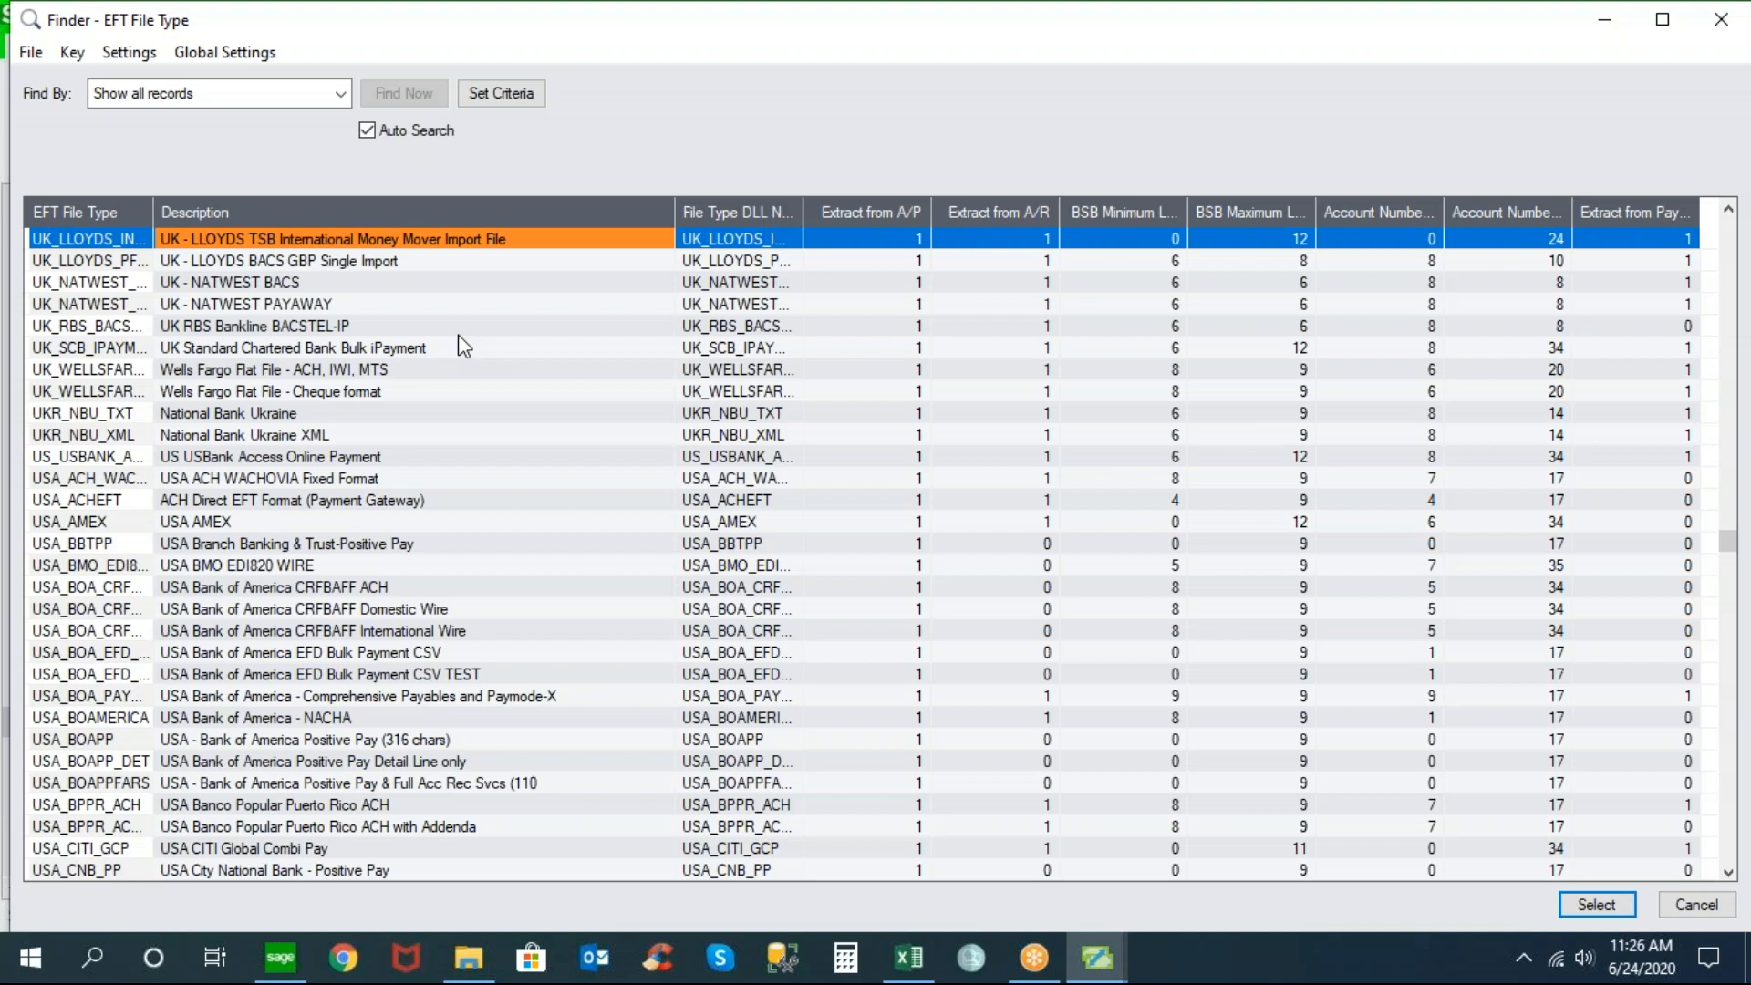
click(293, 566)
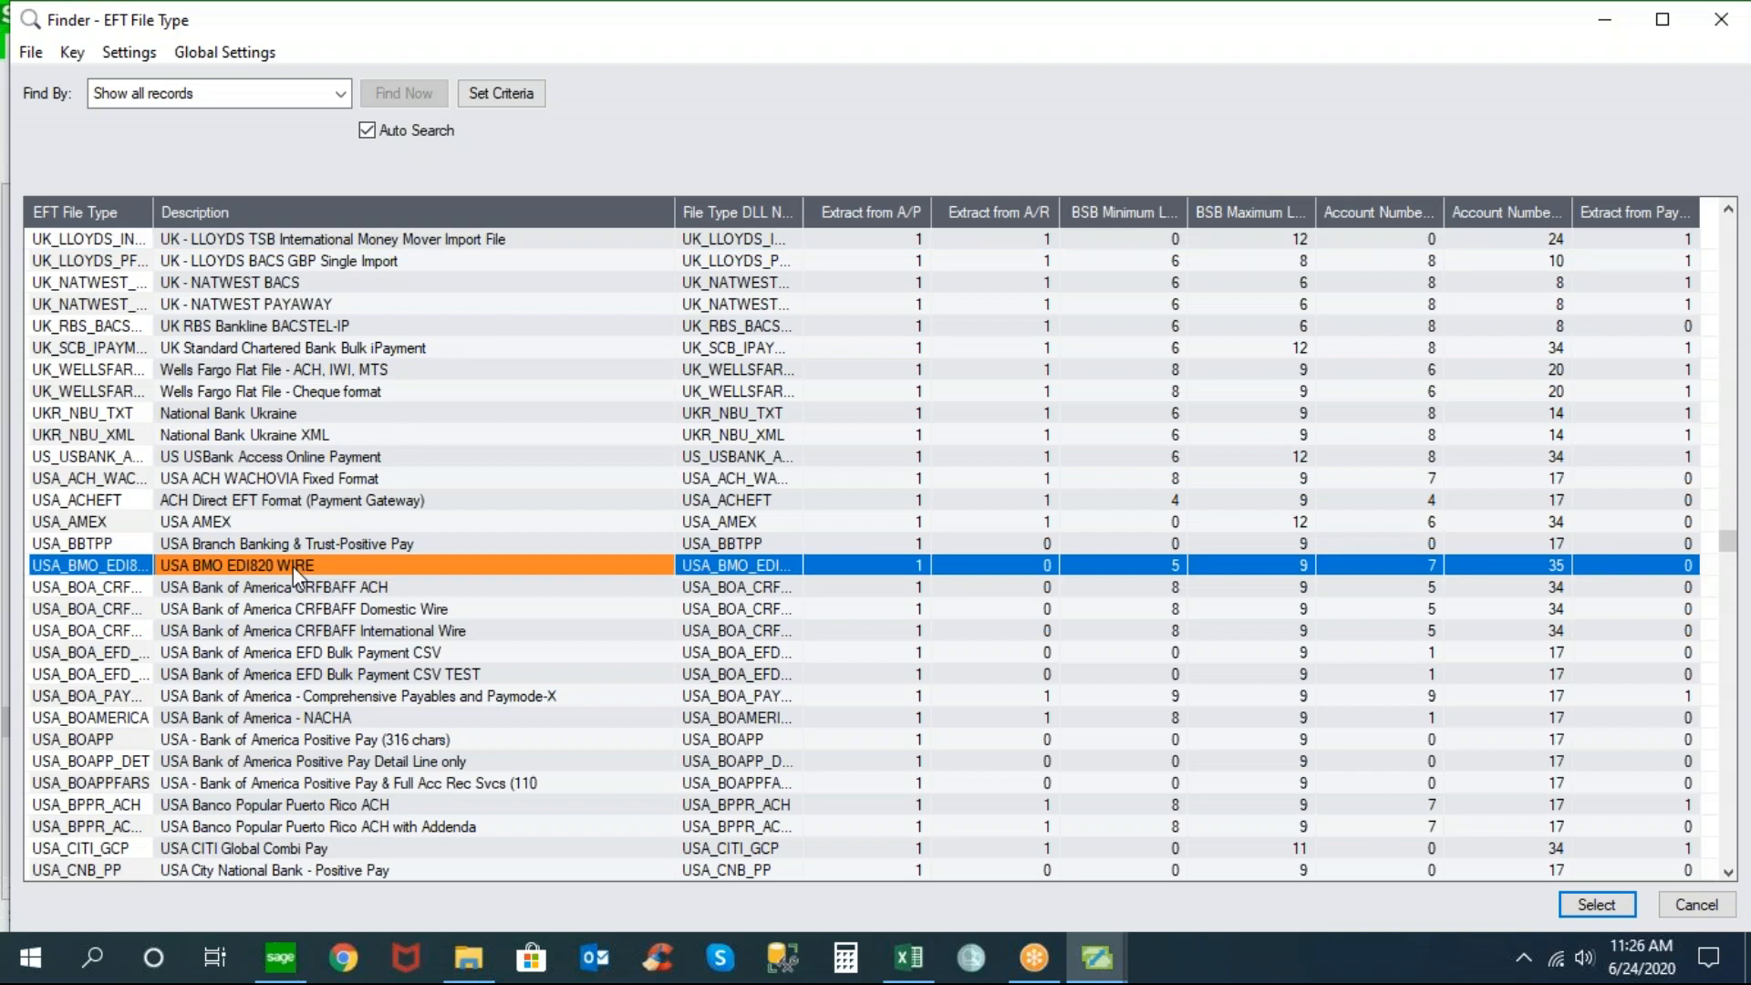
click(254, 522)
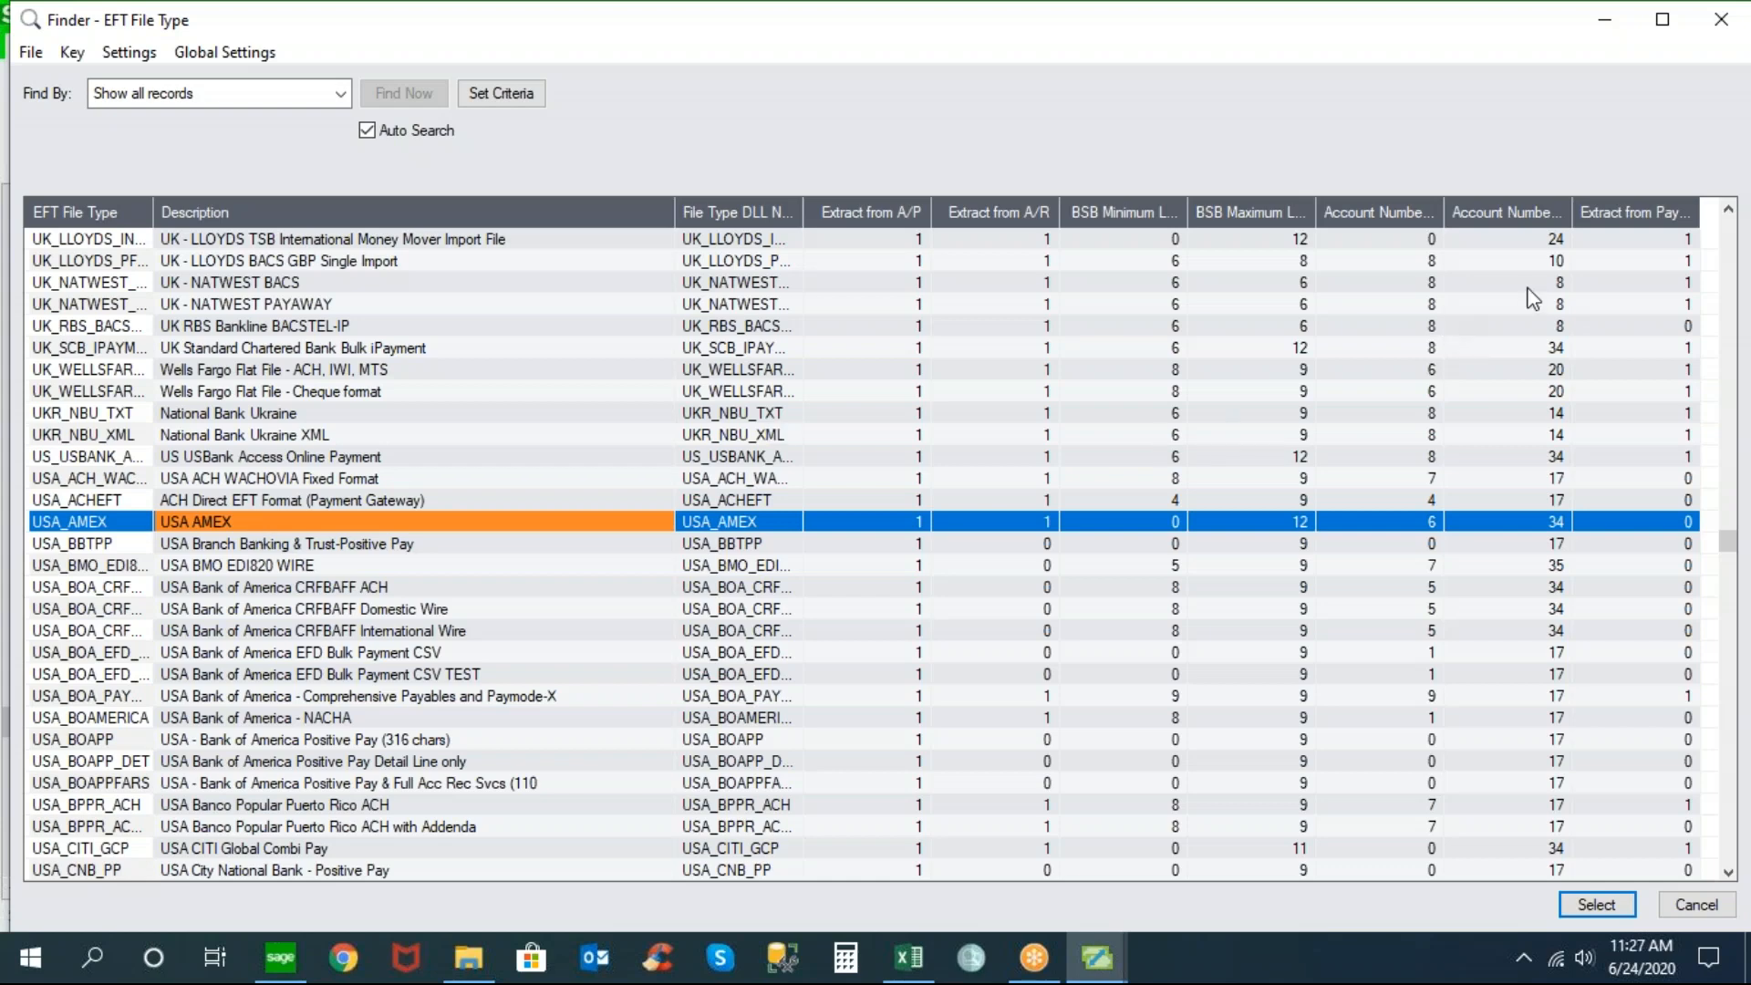
key(Home)
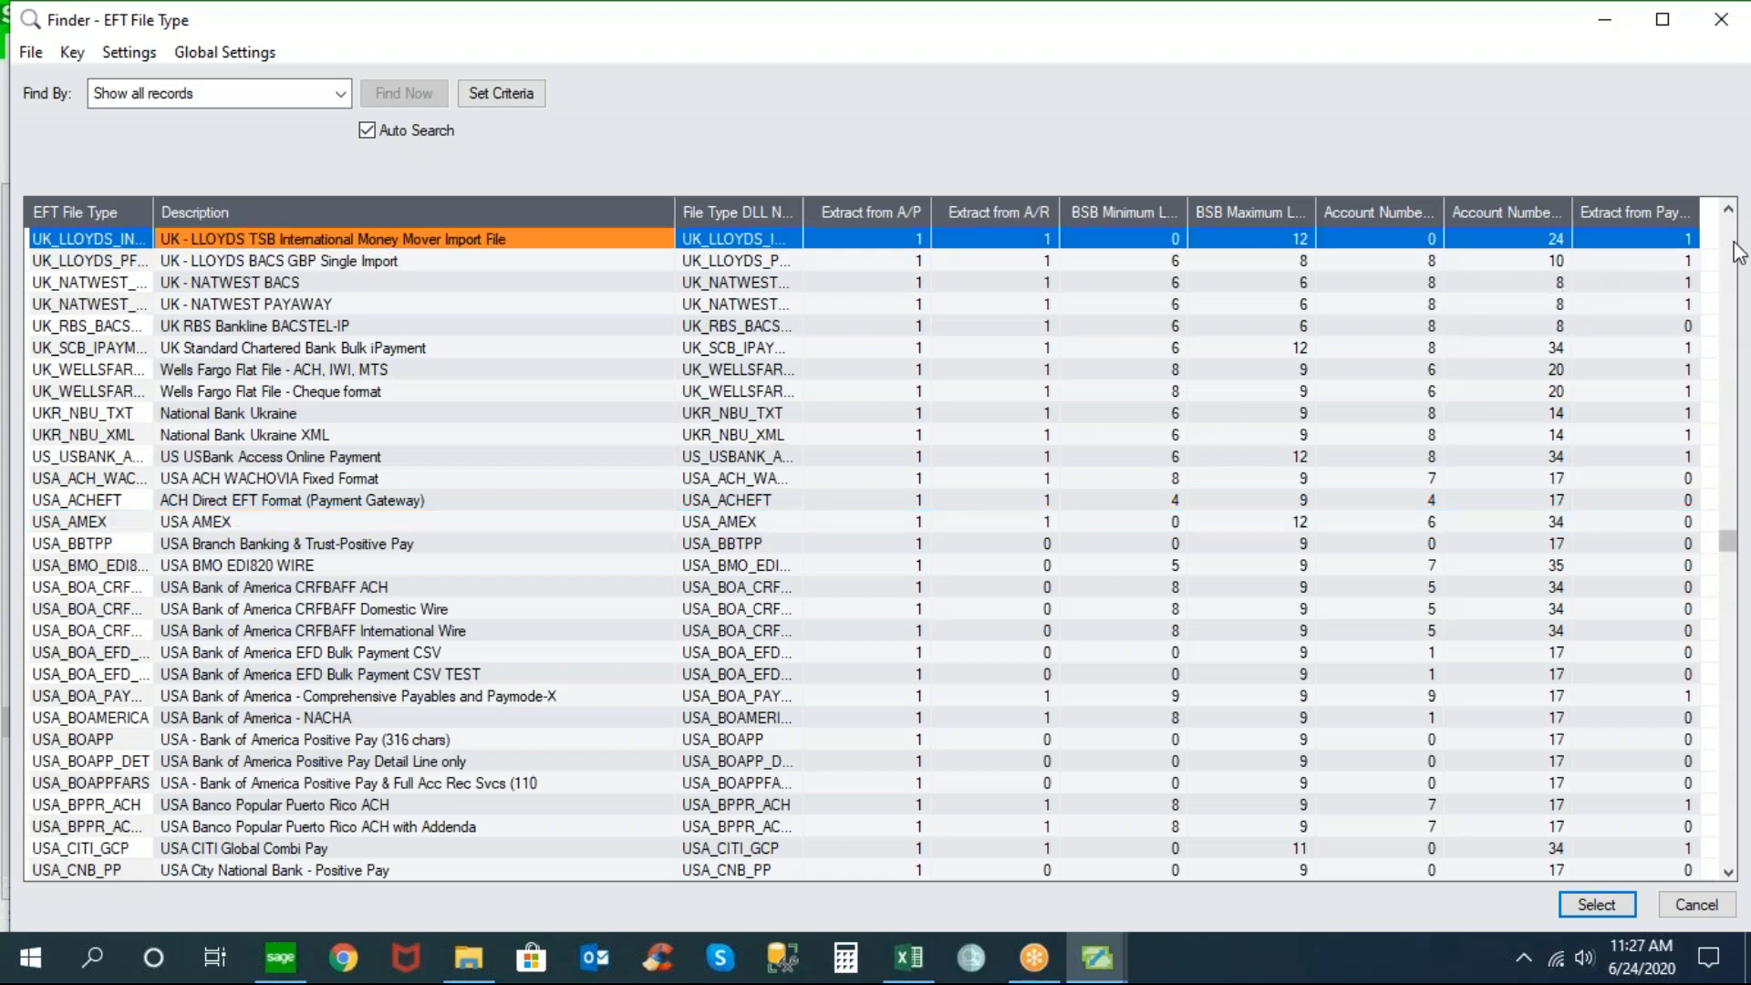
key(Page_Up)
key(Page_Up)
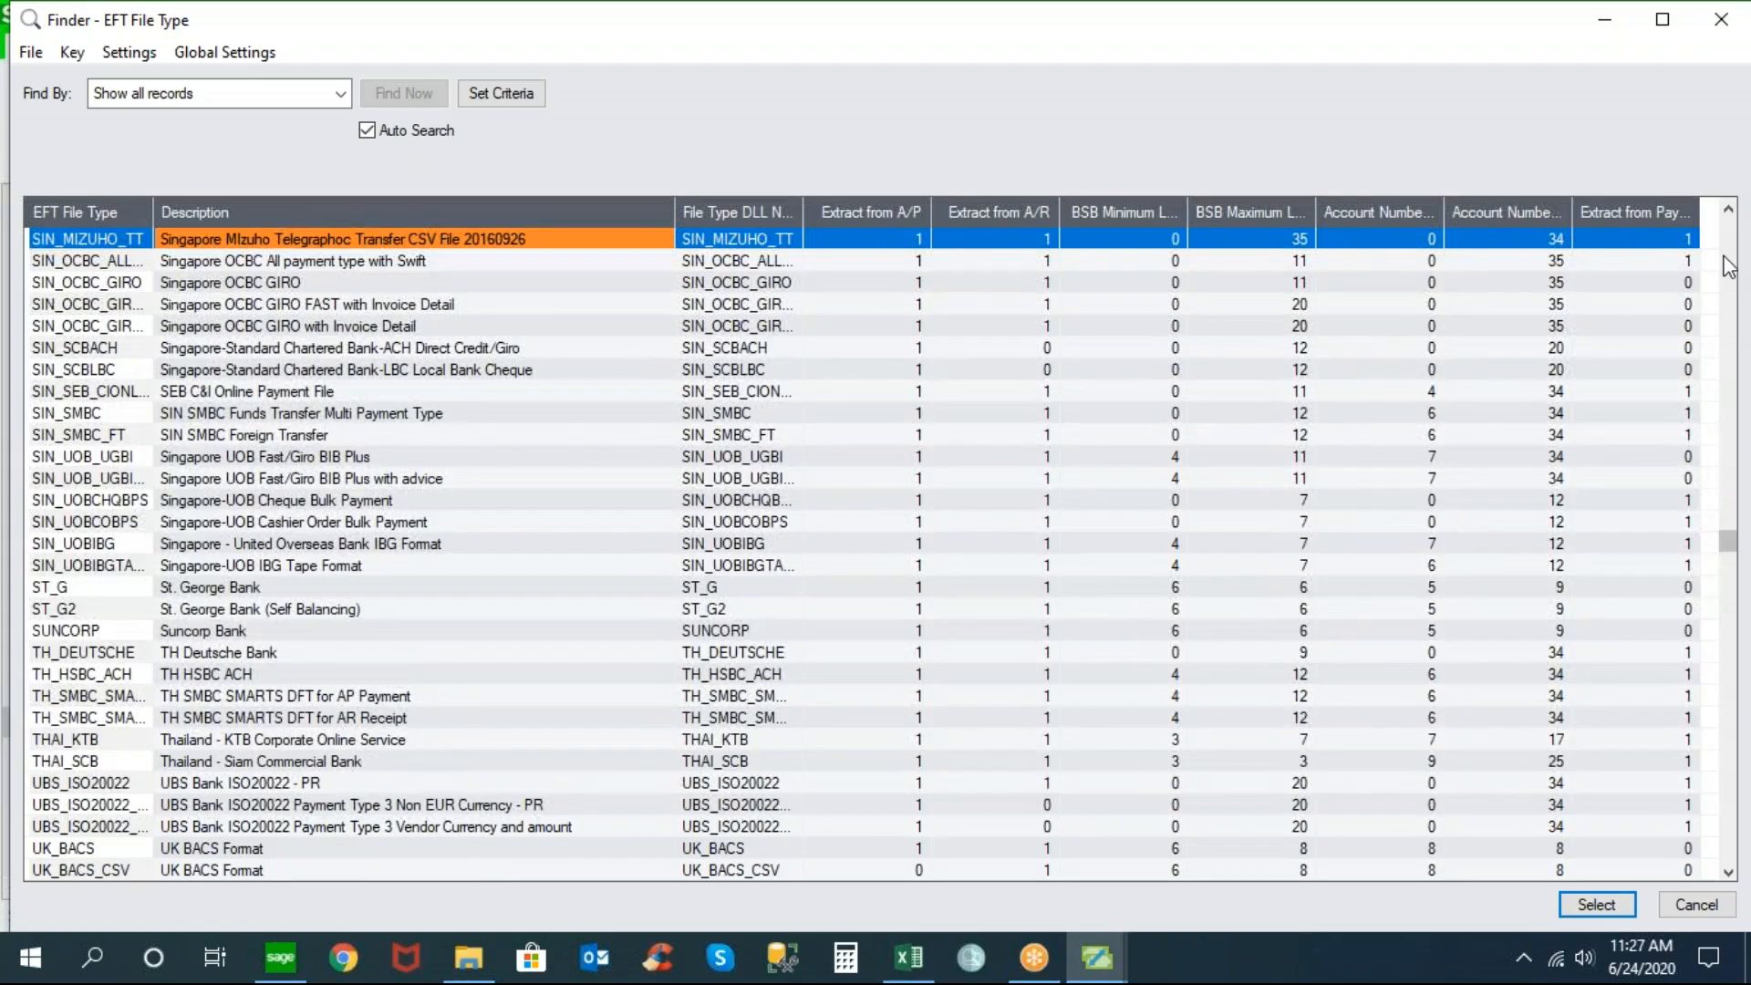
drag(1728, 545, 1730, 360)
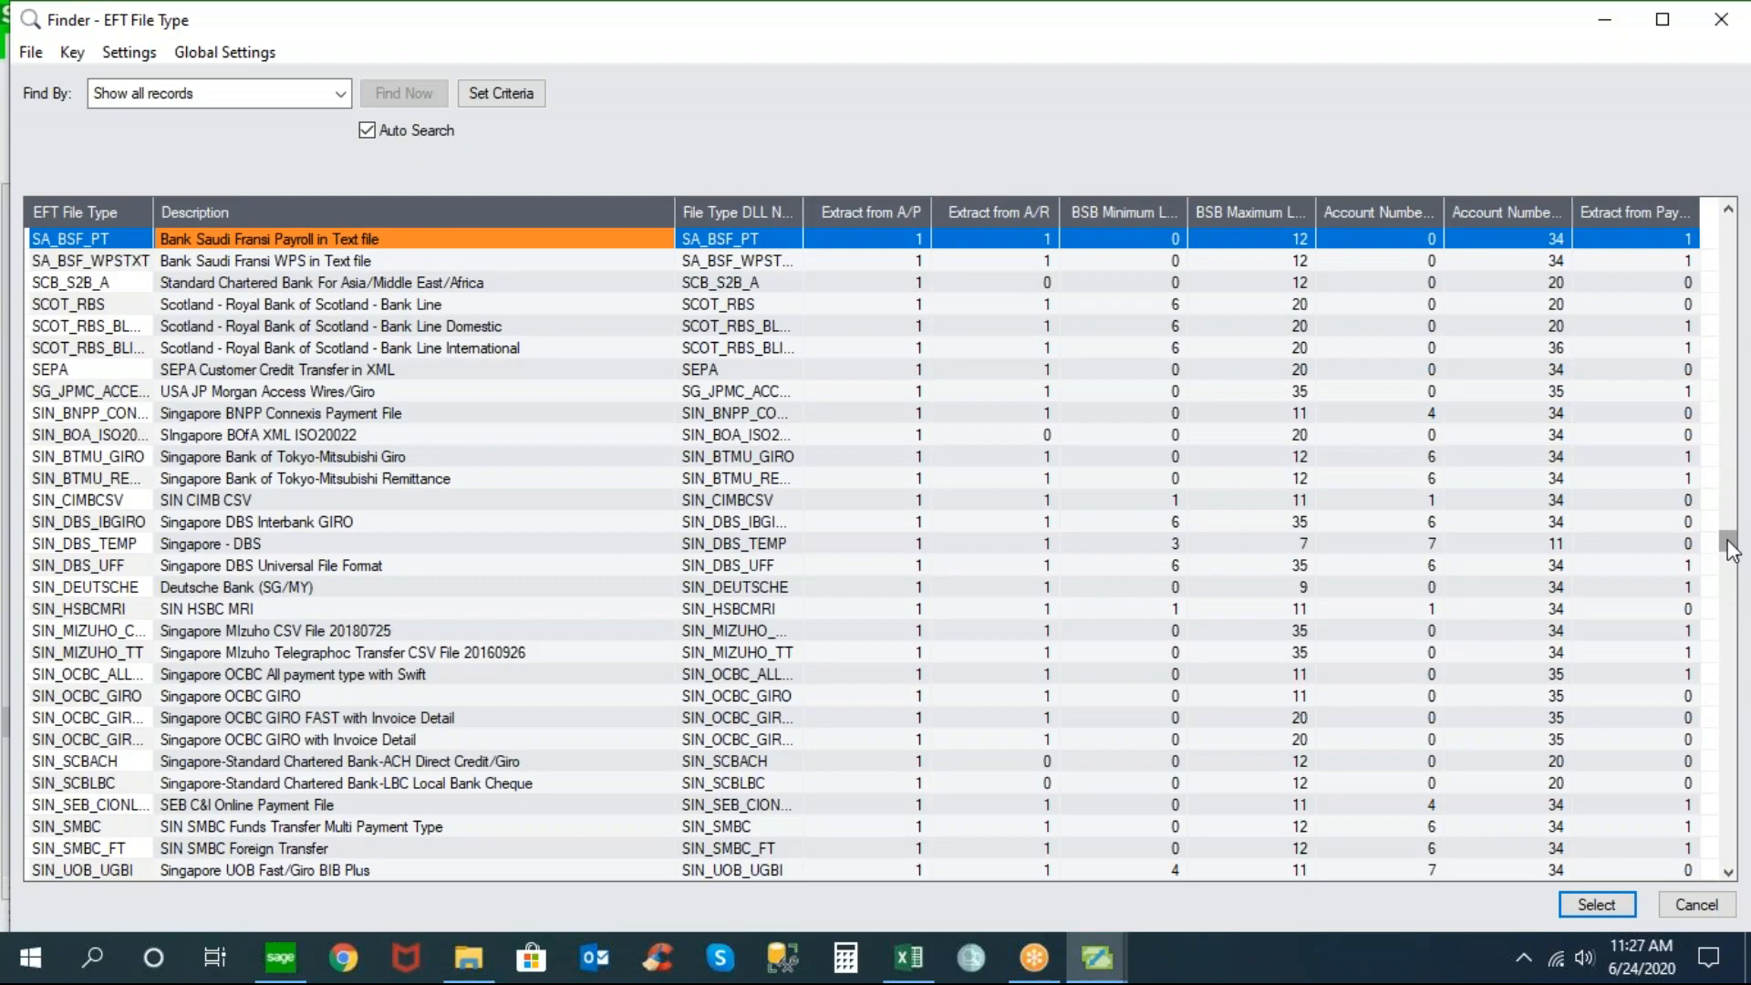
drag(1730, 547, 1728, 383)
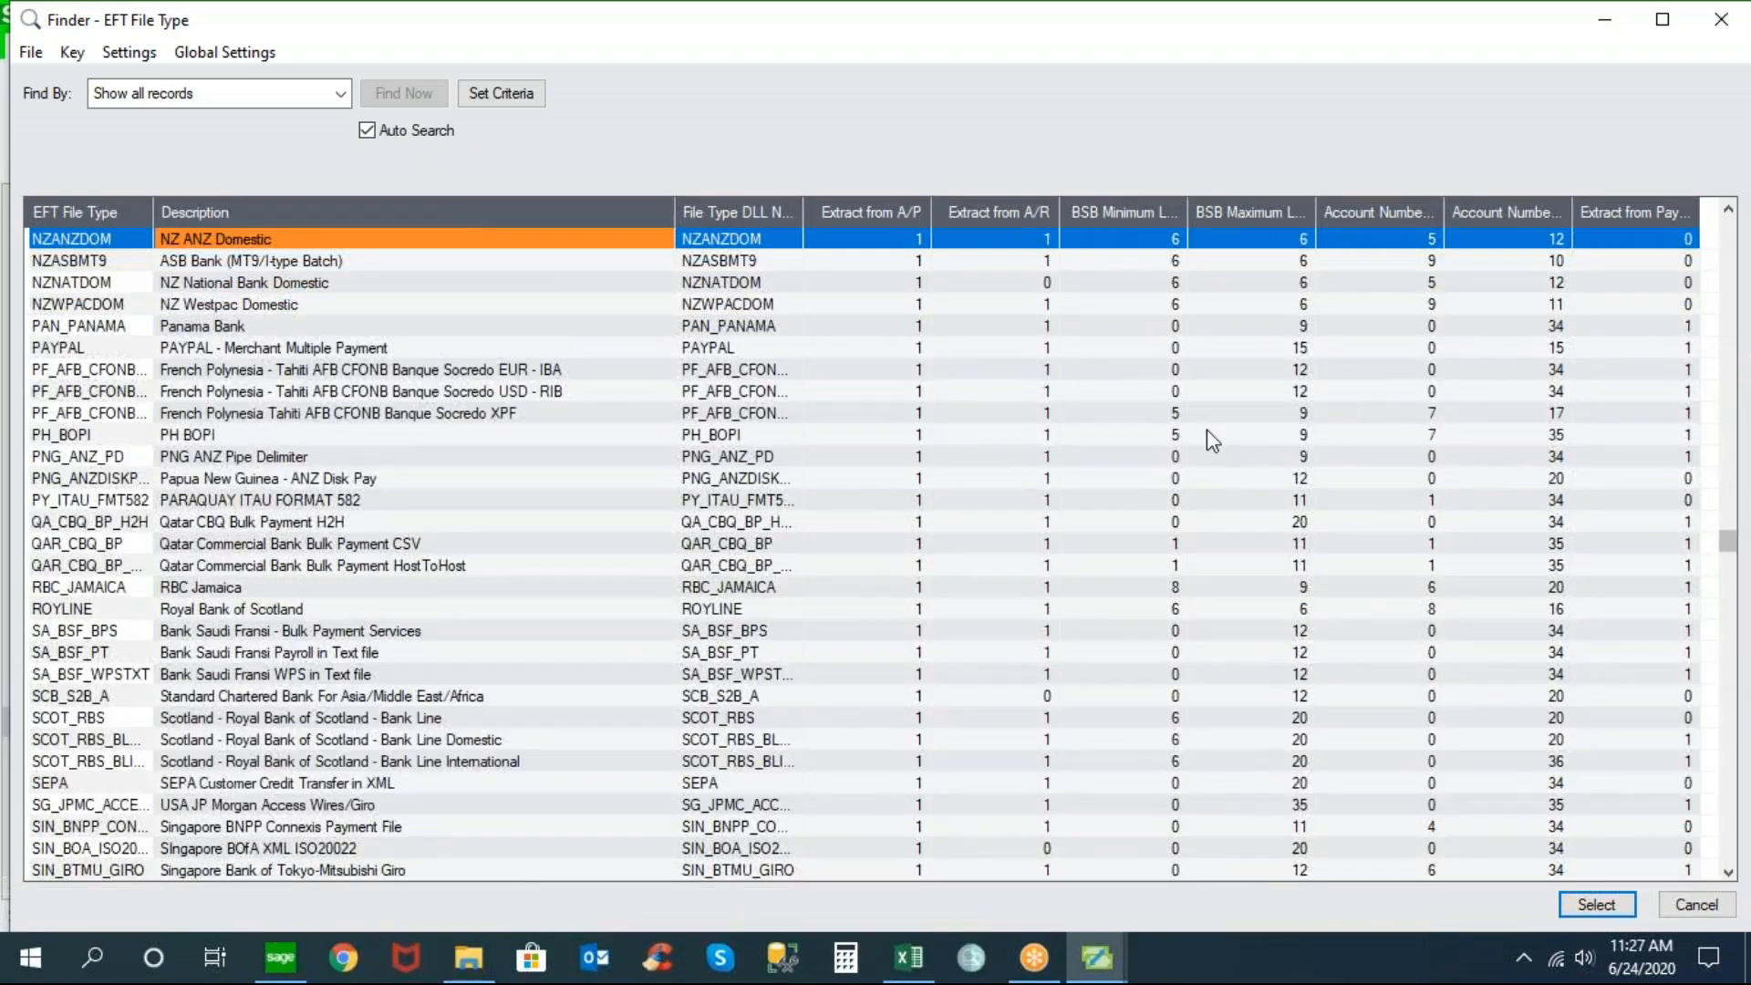
click(236, 348)
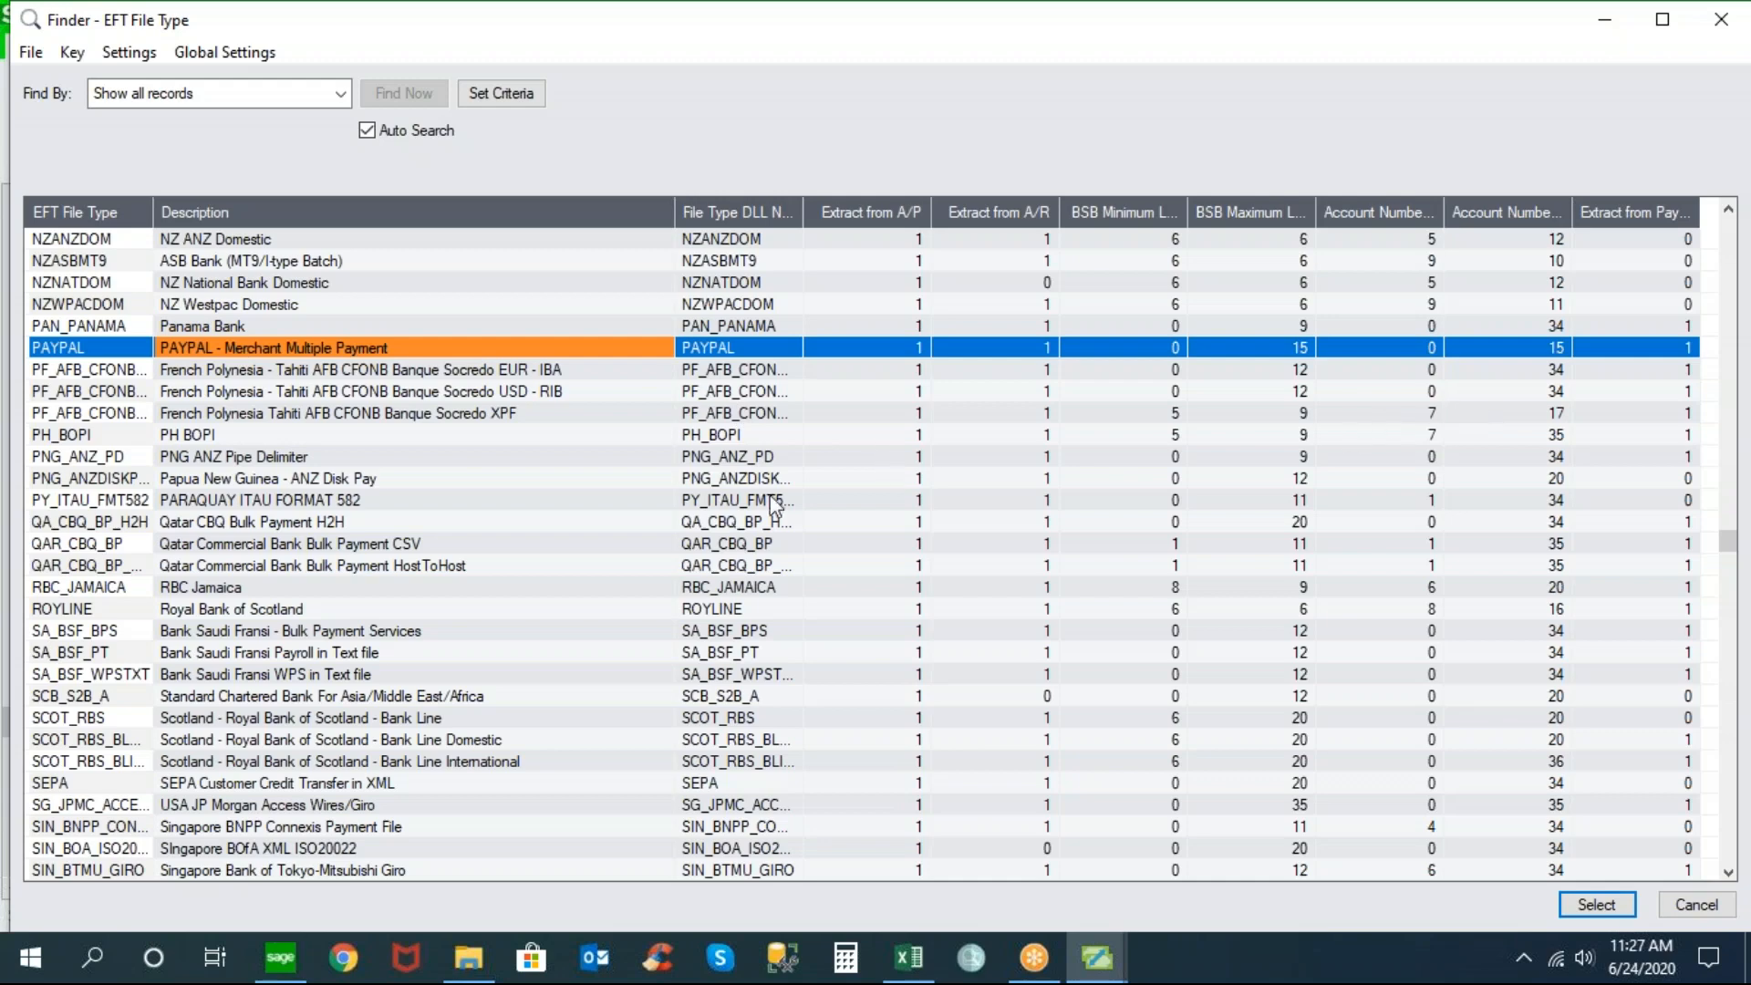
key(Page_Up)
key(Page_Up)
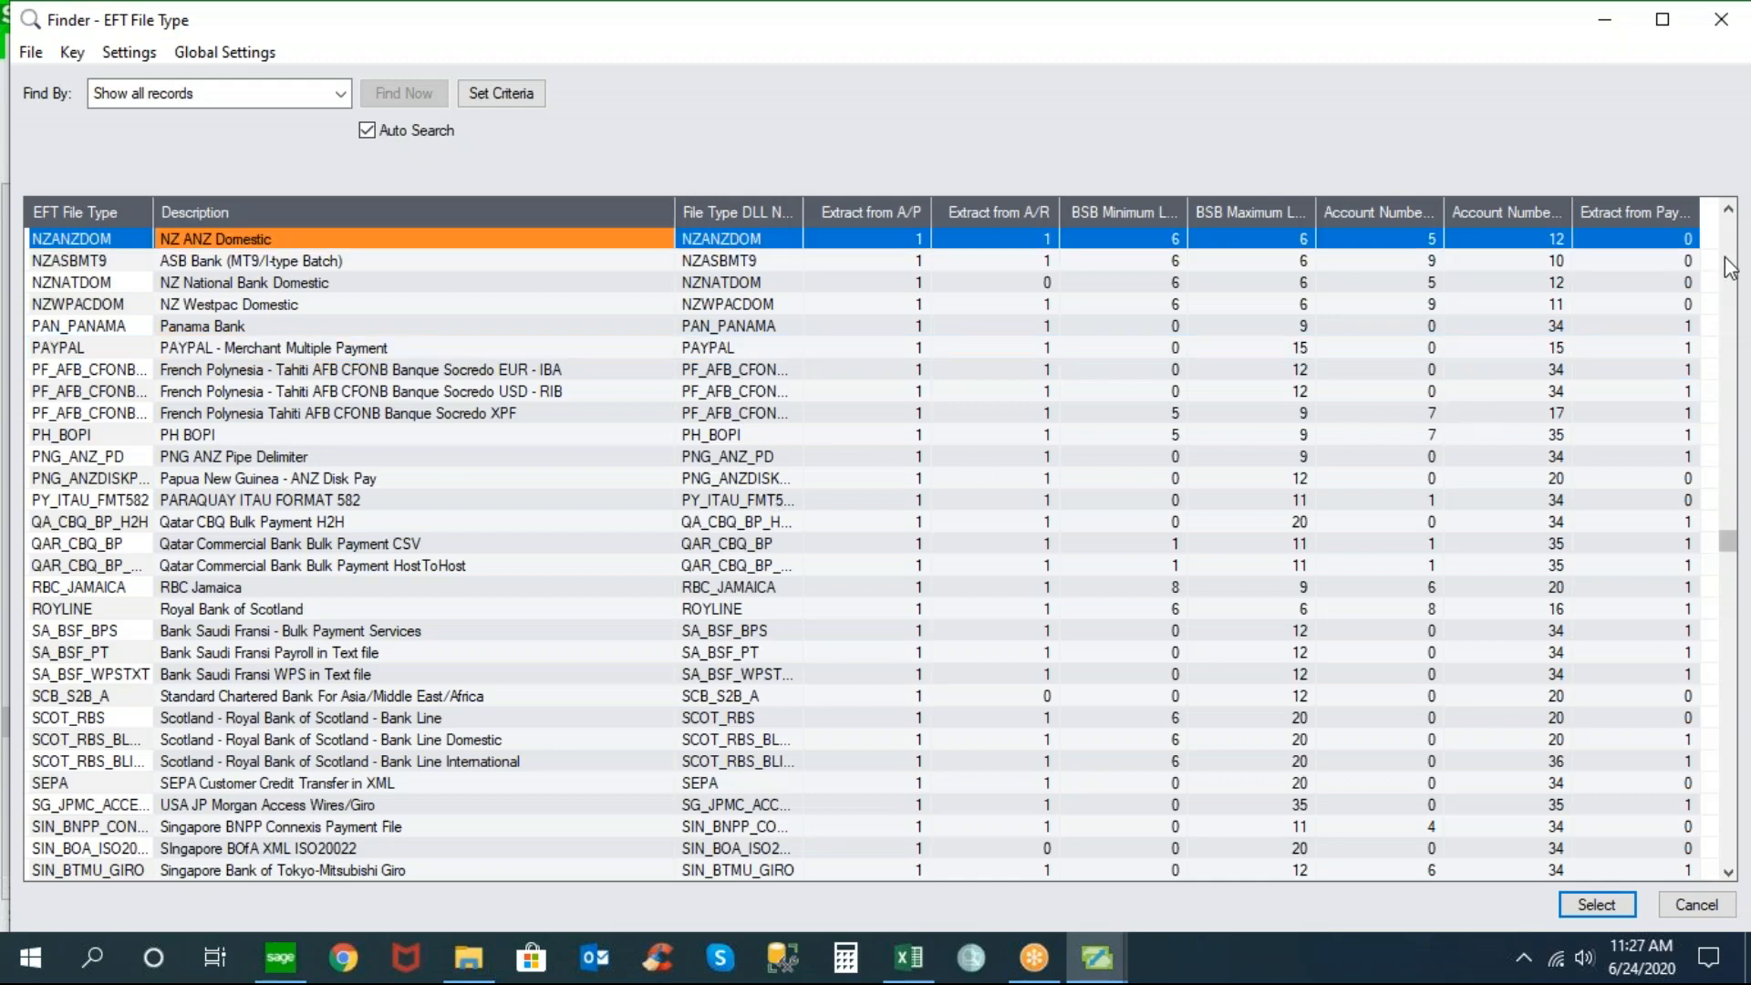
key(Page_Up)
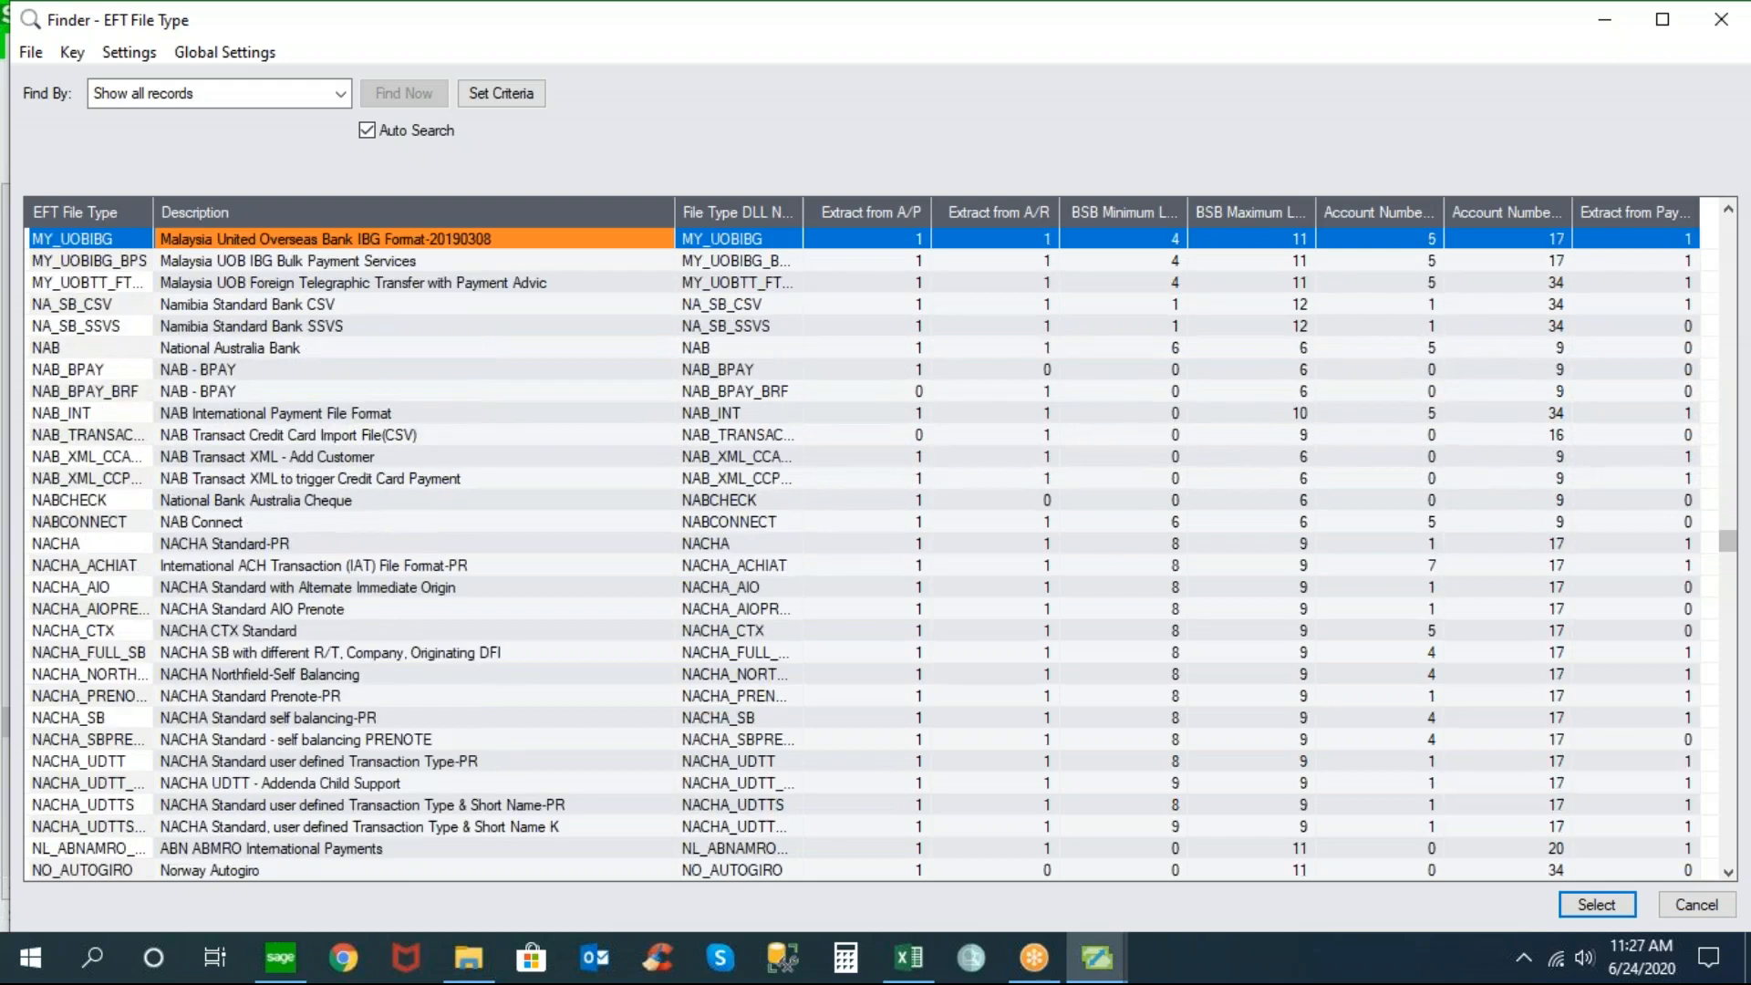
key(Page_Up)
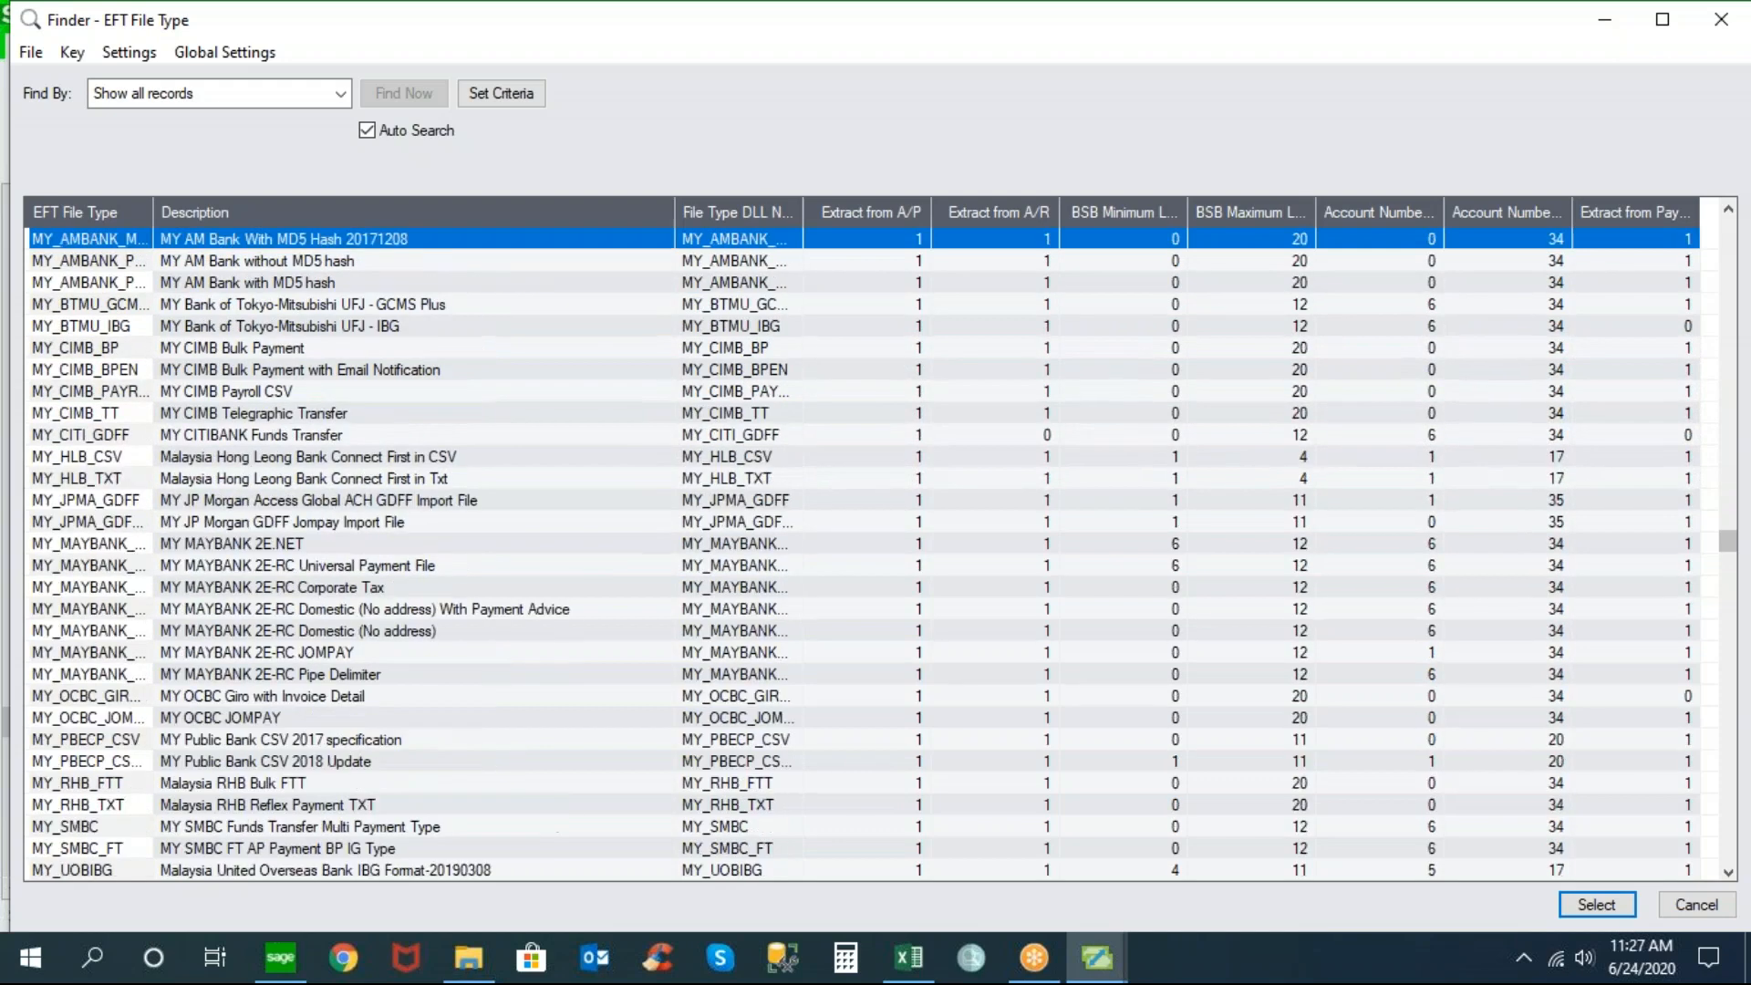
key(Page_Up)
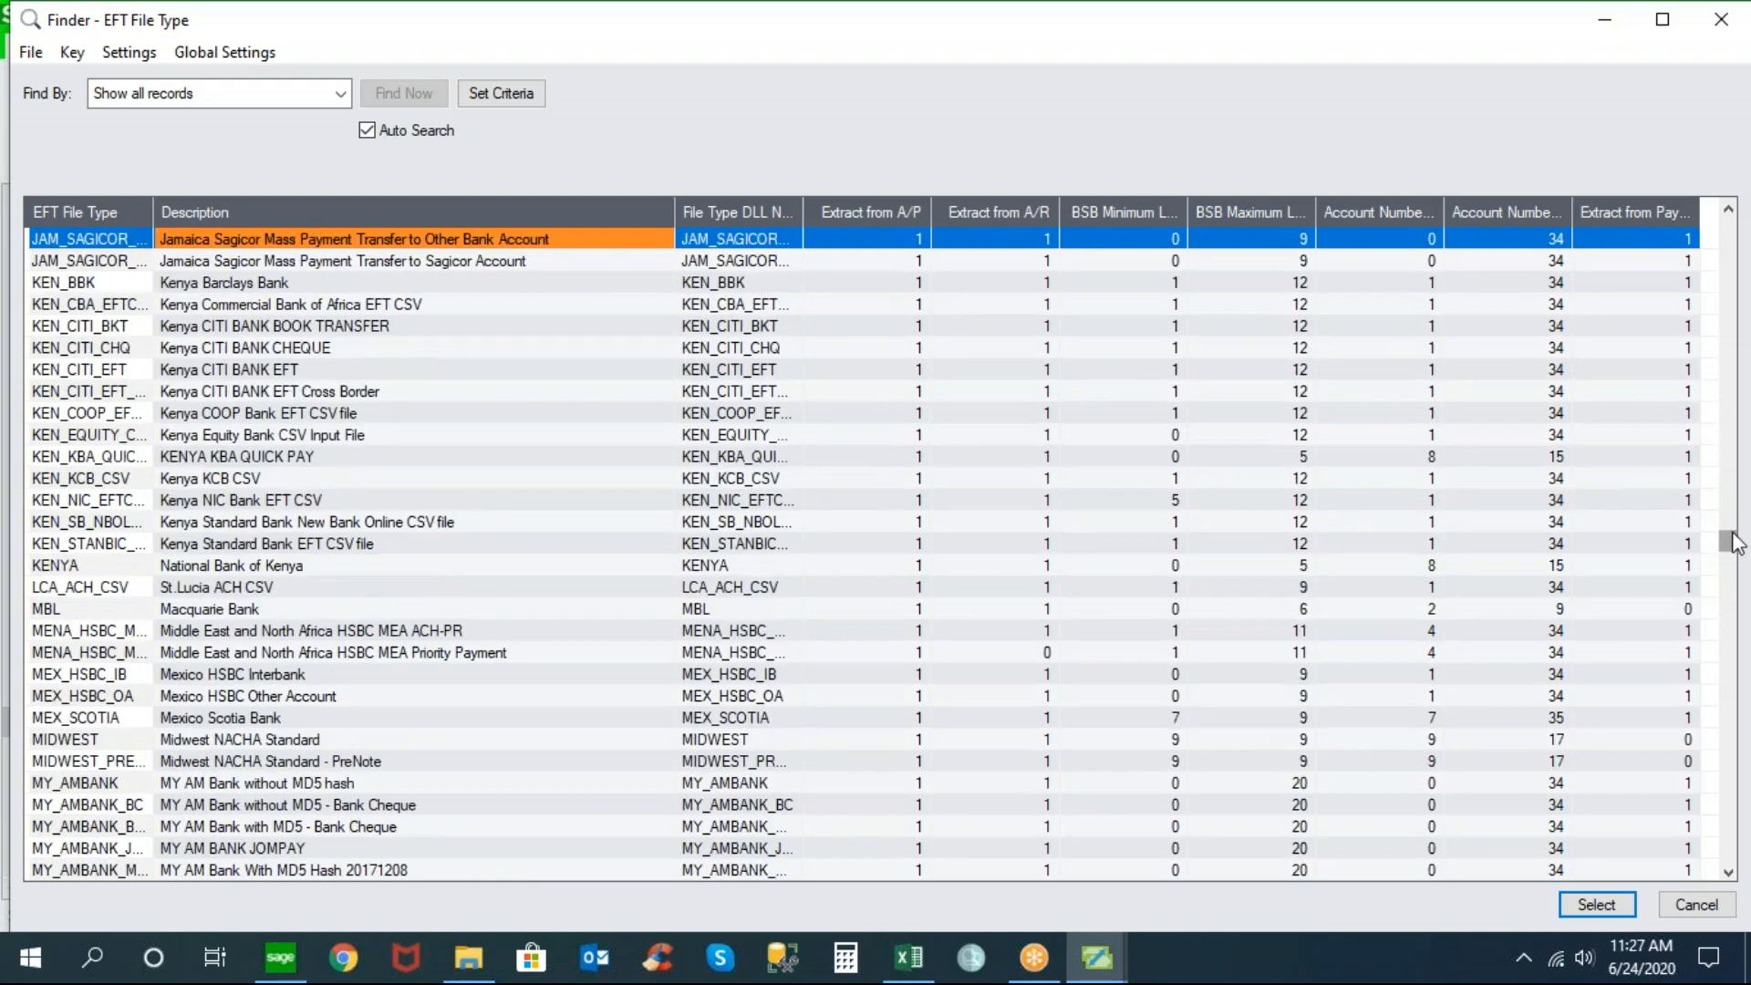
key(Page_Up)
key(Page_Up)
key(Page_Up)
key(Page_Up)
key(Page_Up)
key(Page_Up)
key(Page_Up)
key(Page_Up)
key(Page_Up)
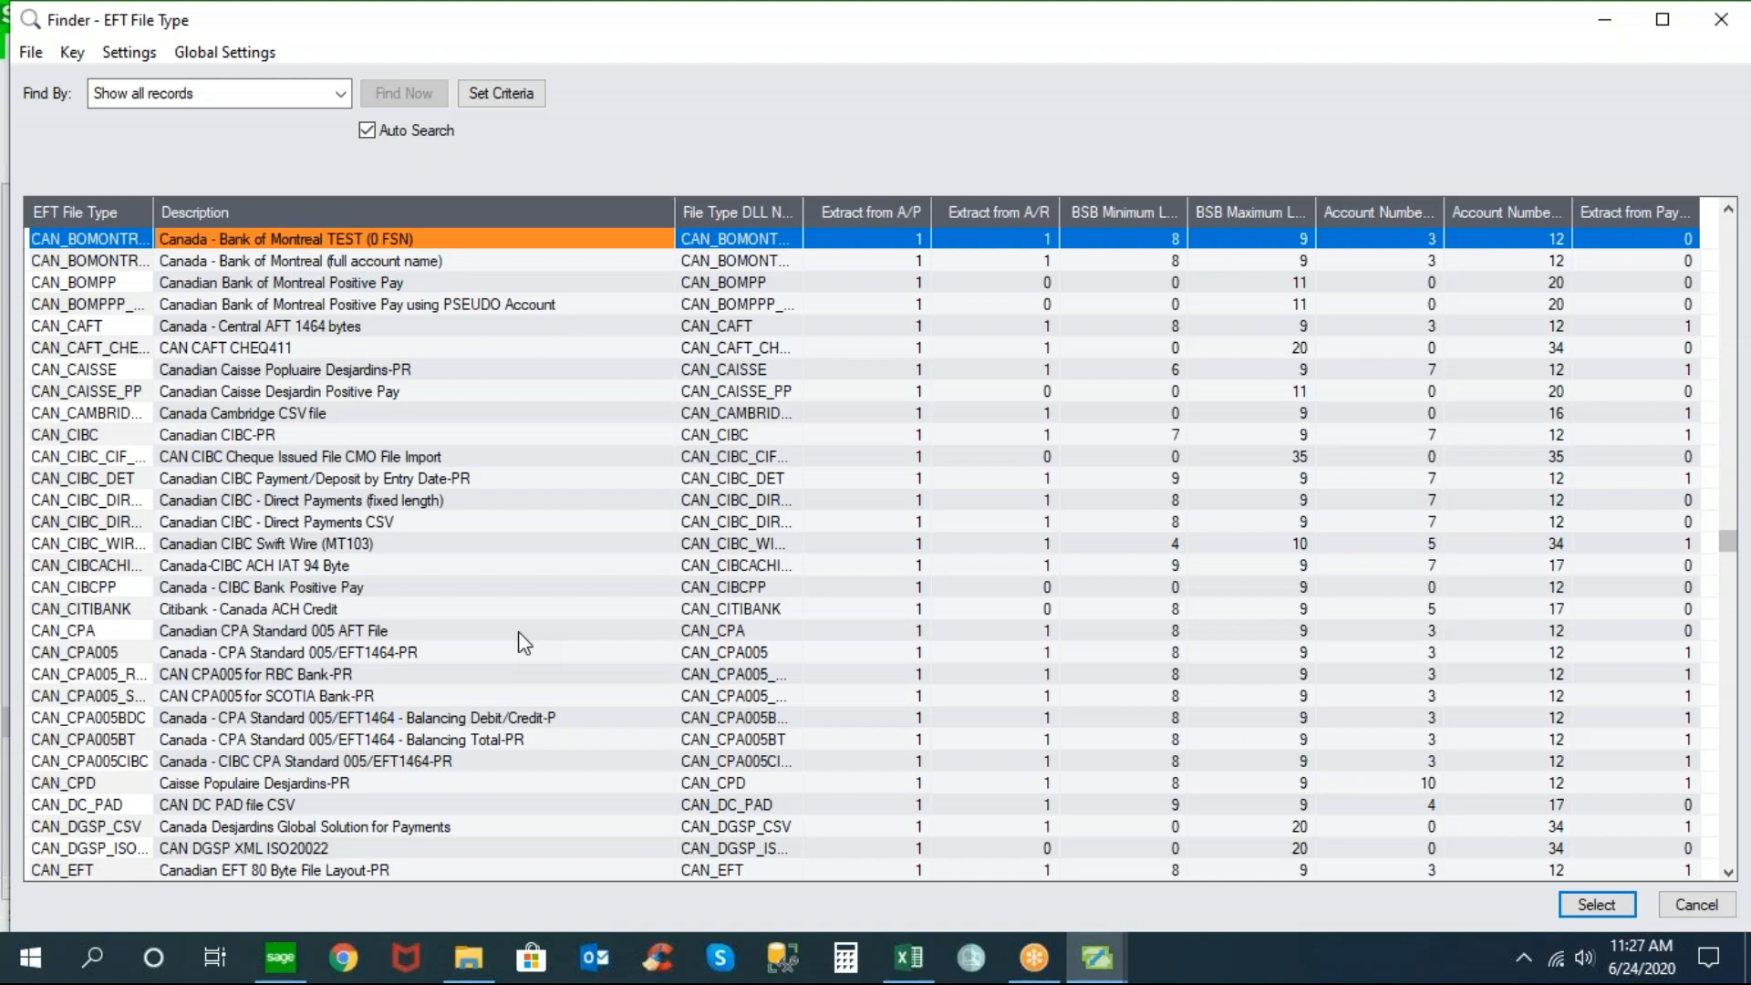
click(1729, 211)
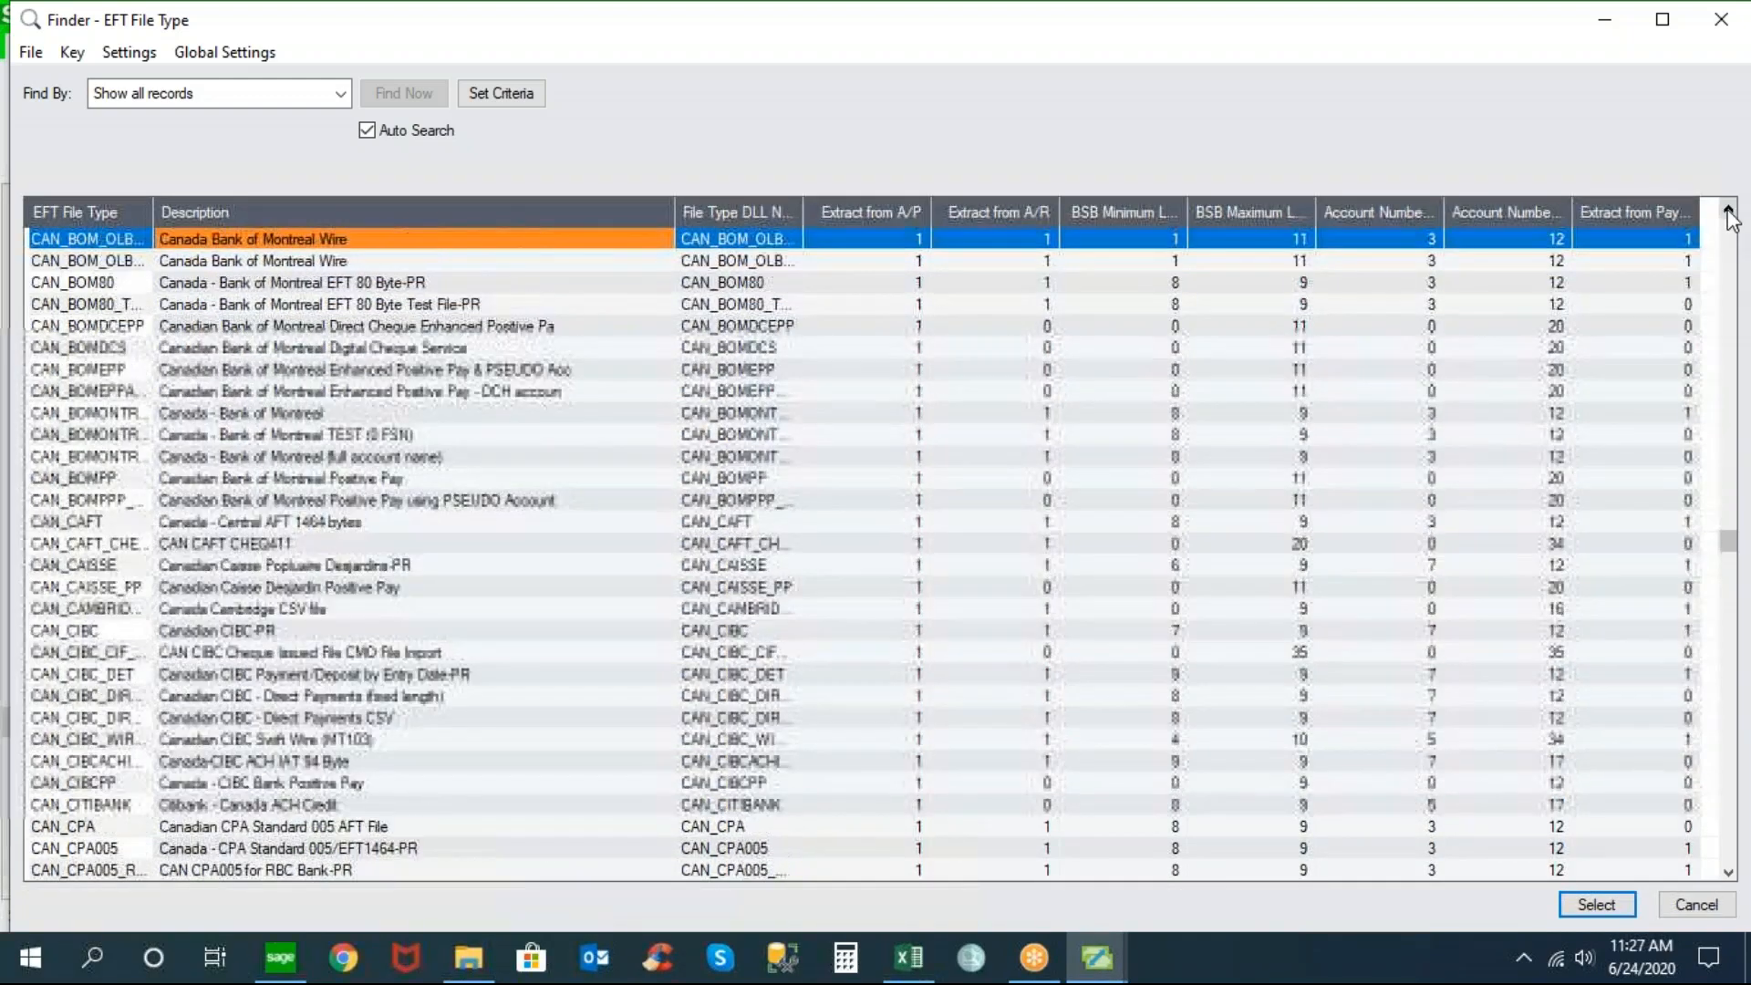
click(1729, 211)
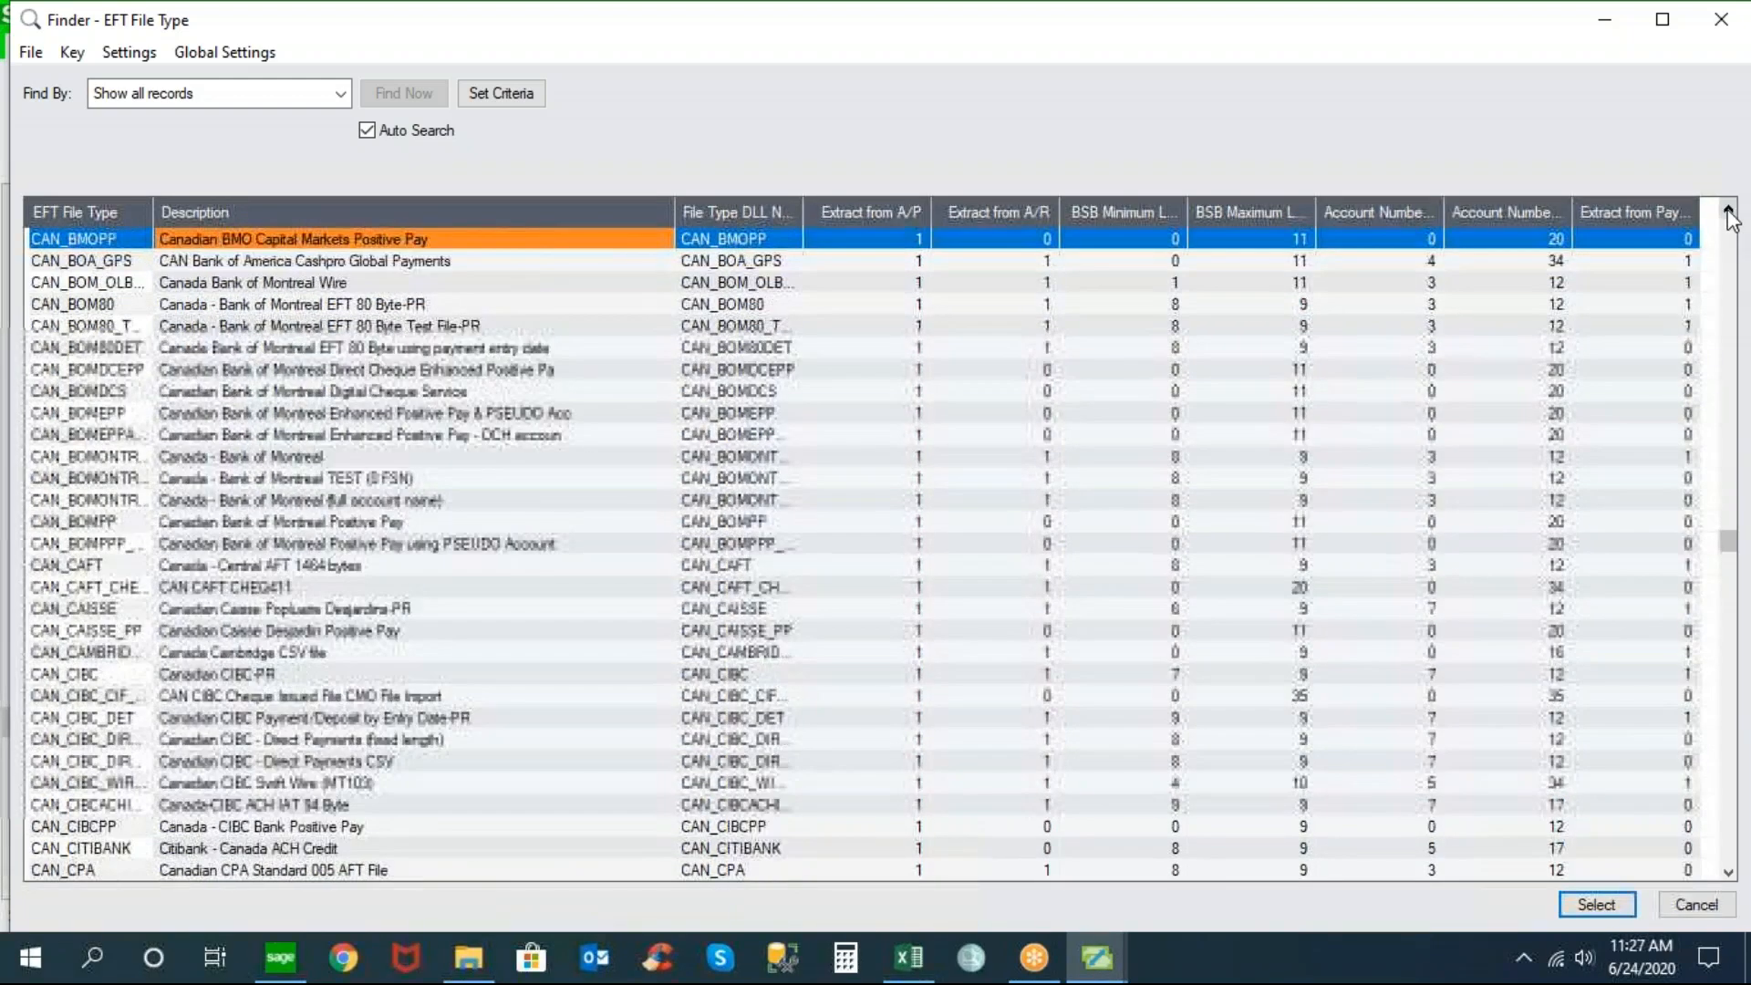
click(402, 305)
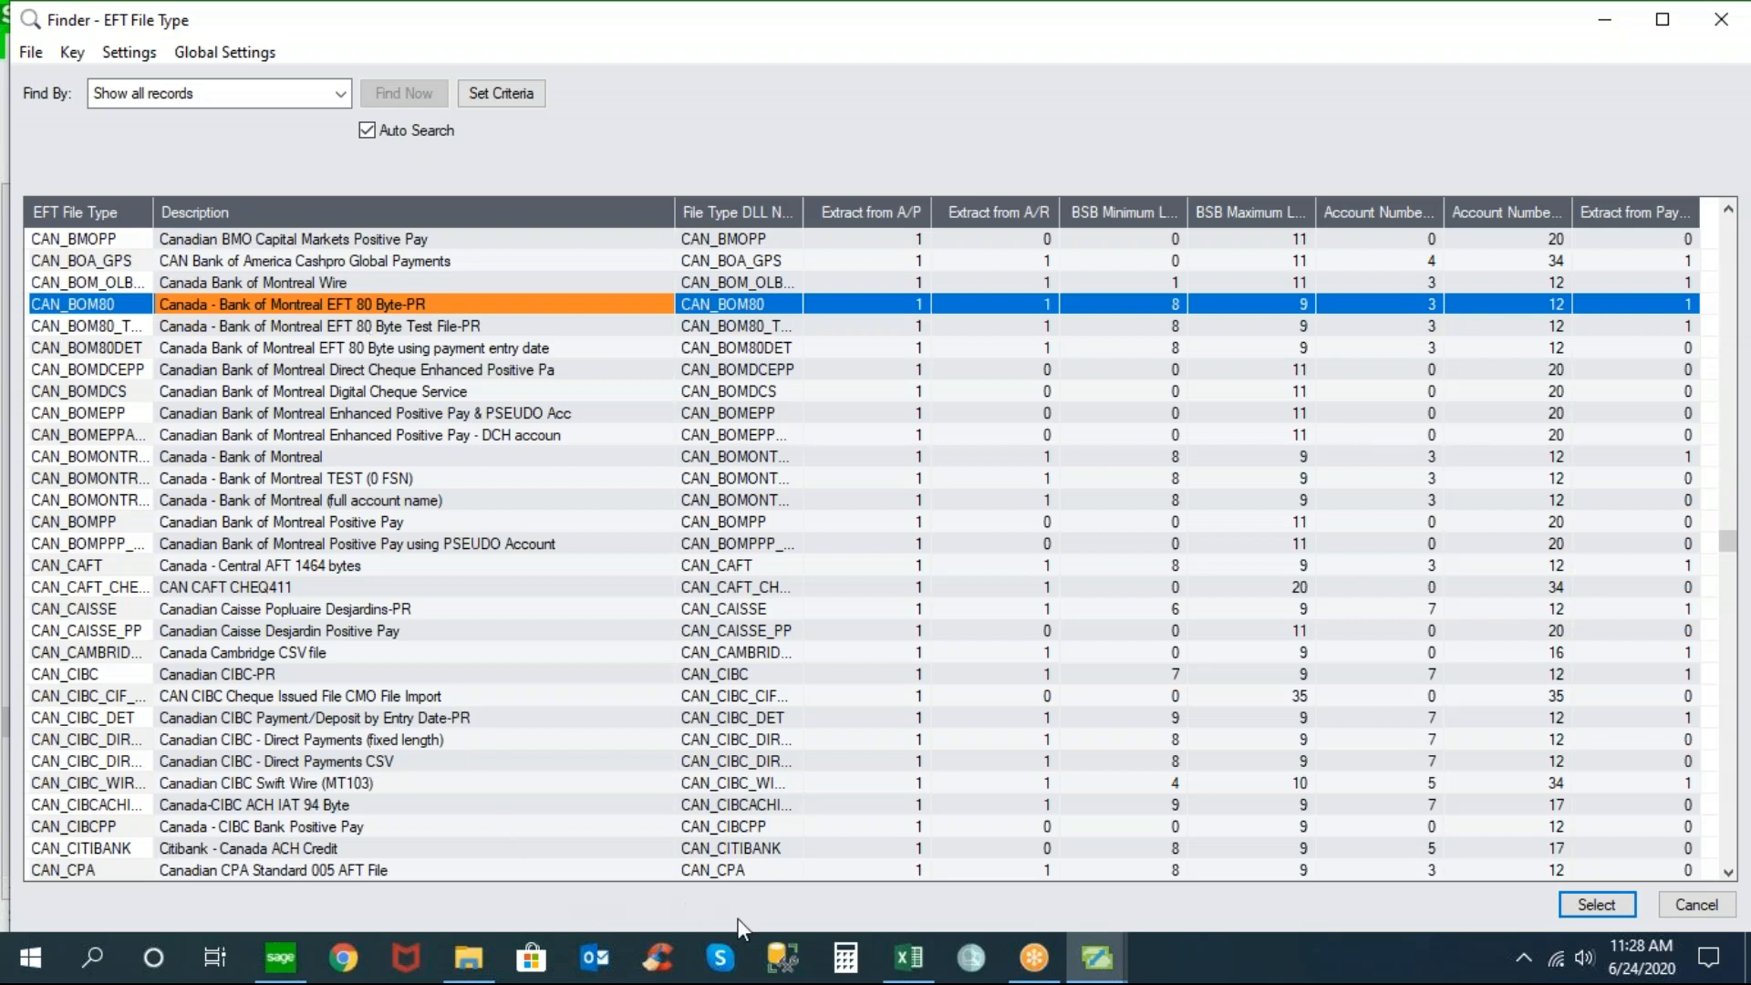
Assign CAN_BOM80 as bank CCB's payments and refunds EFT file type
click(1099, 959)
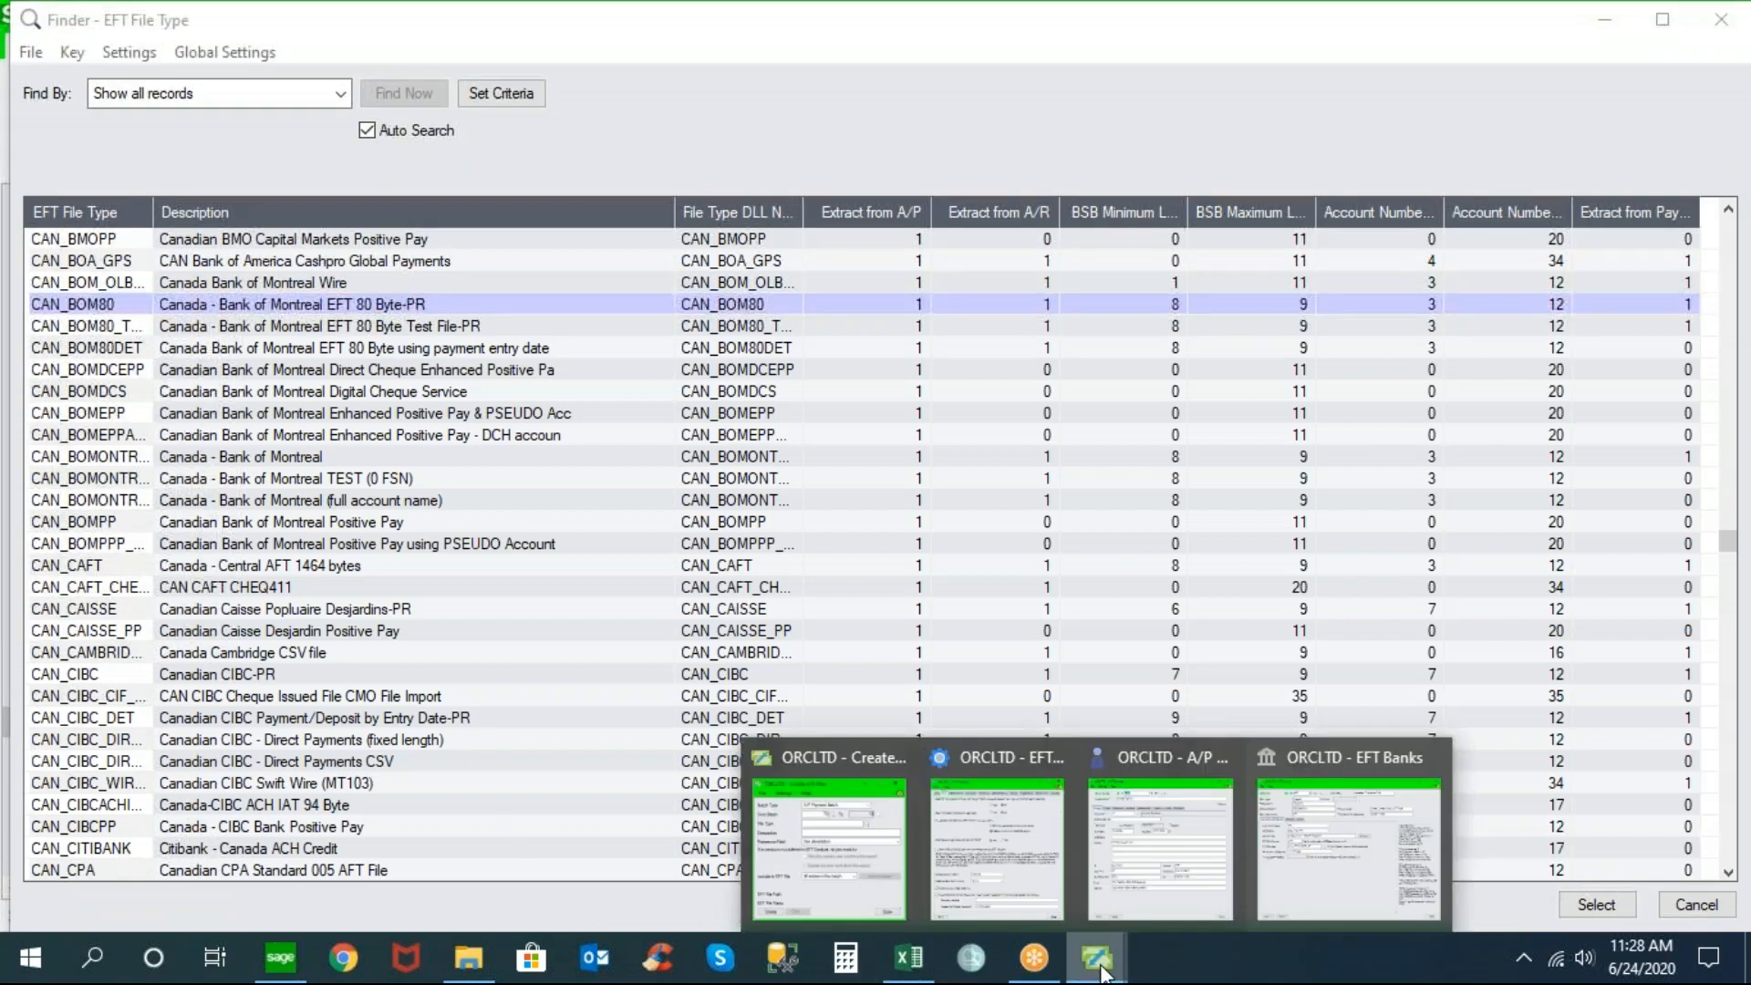
click(1293, 888)
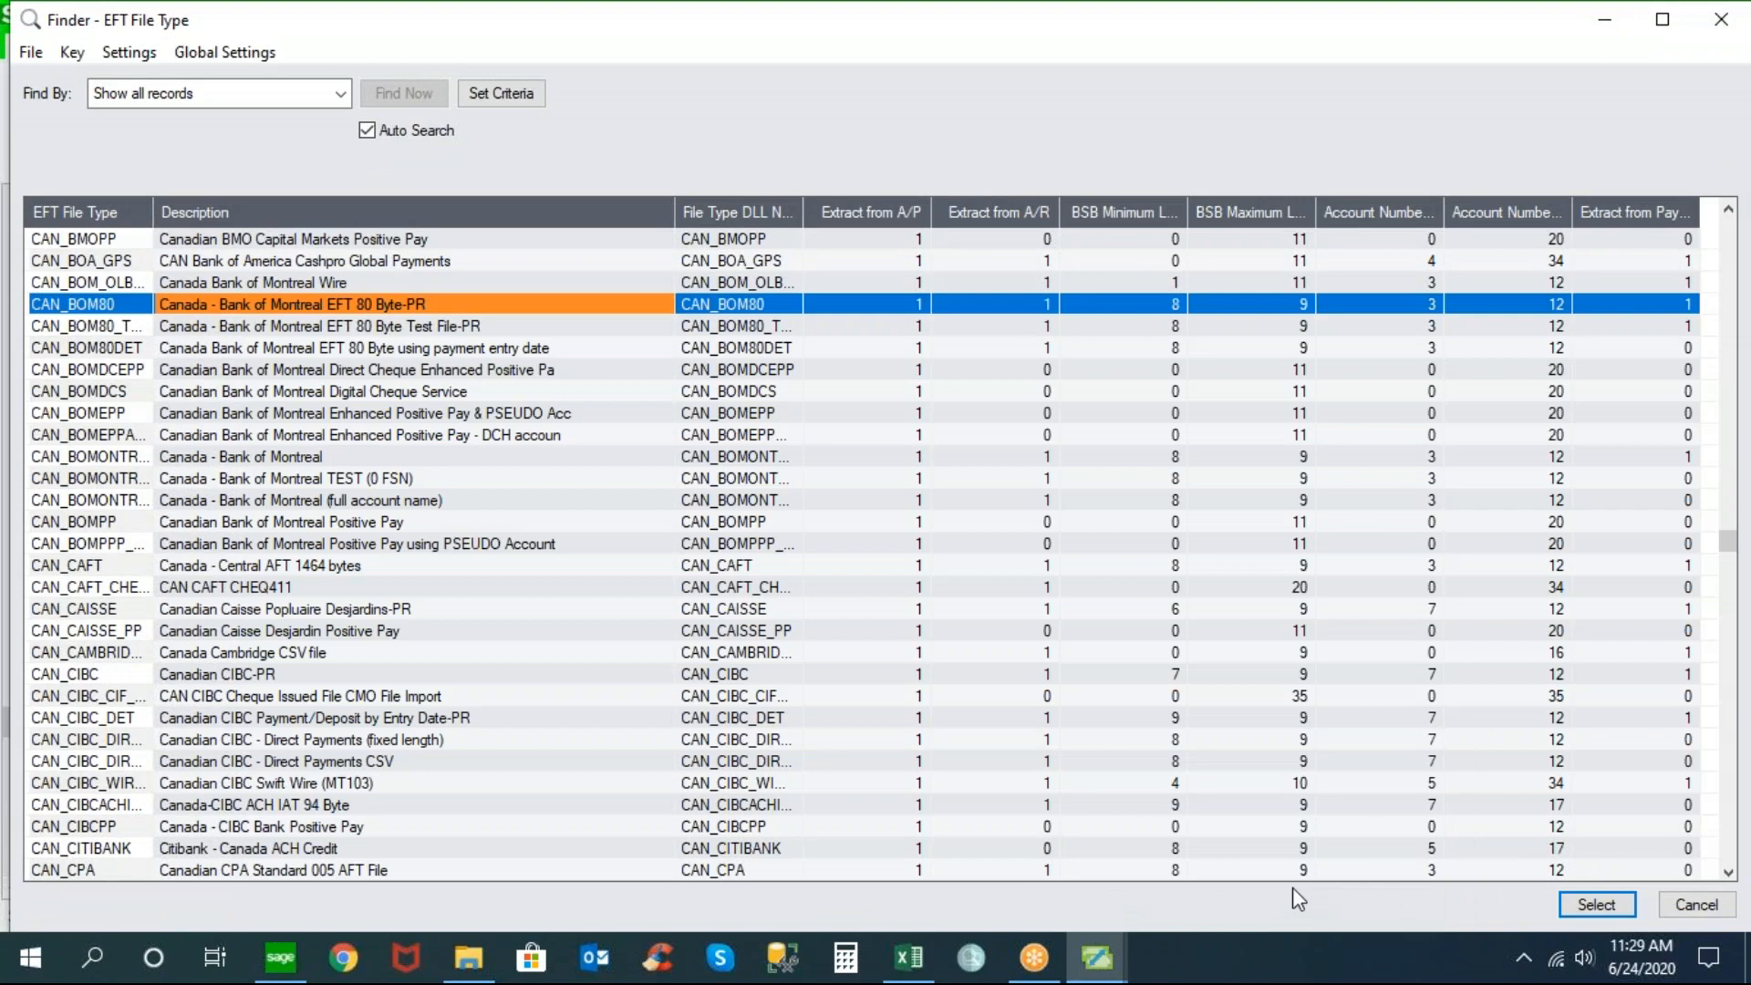
click(1596, 903)
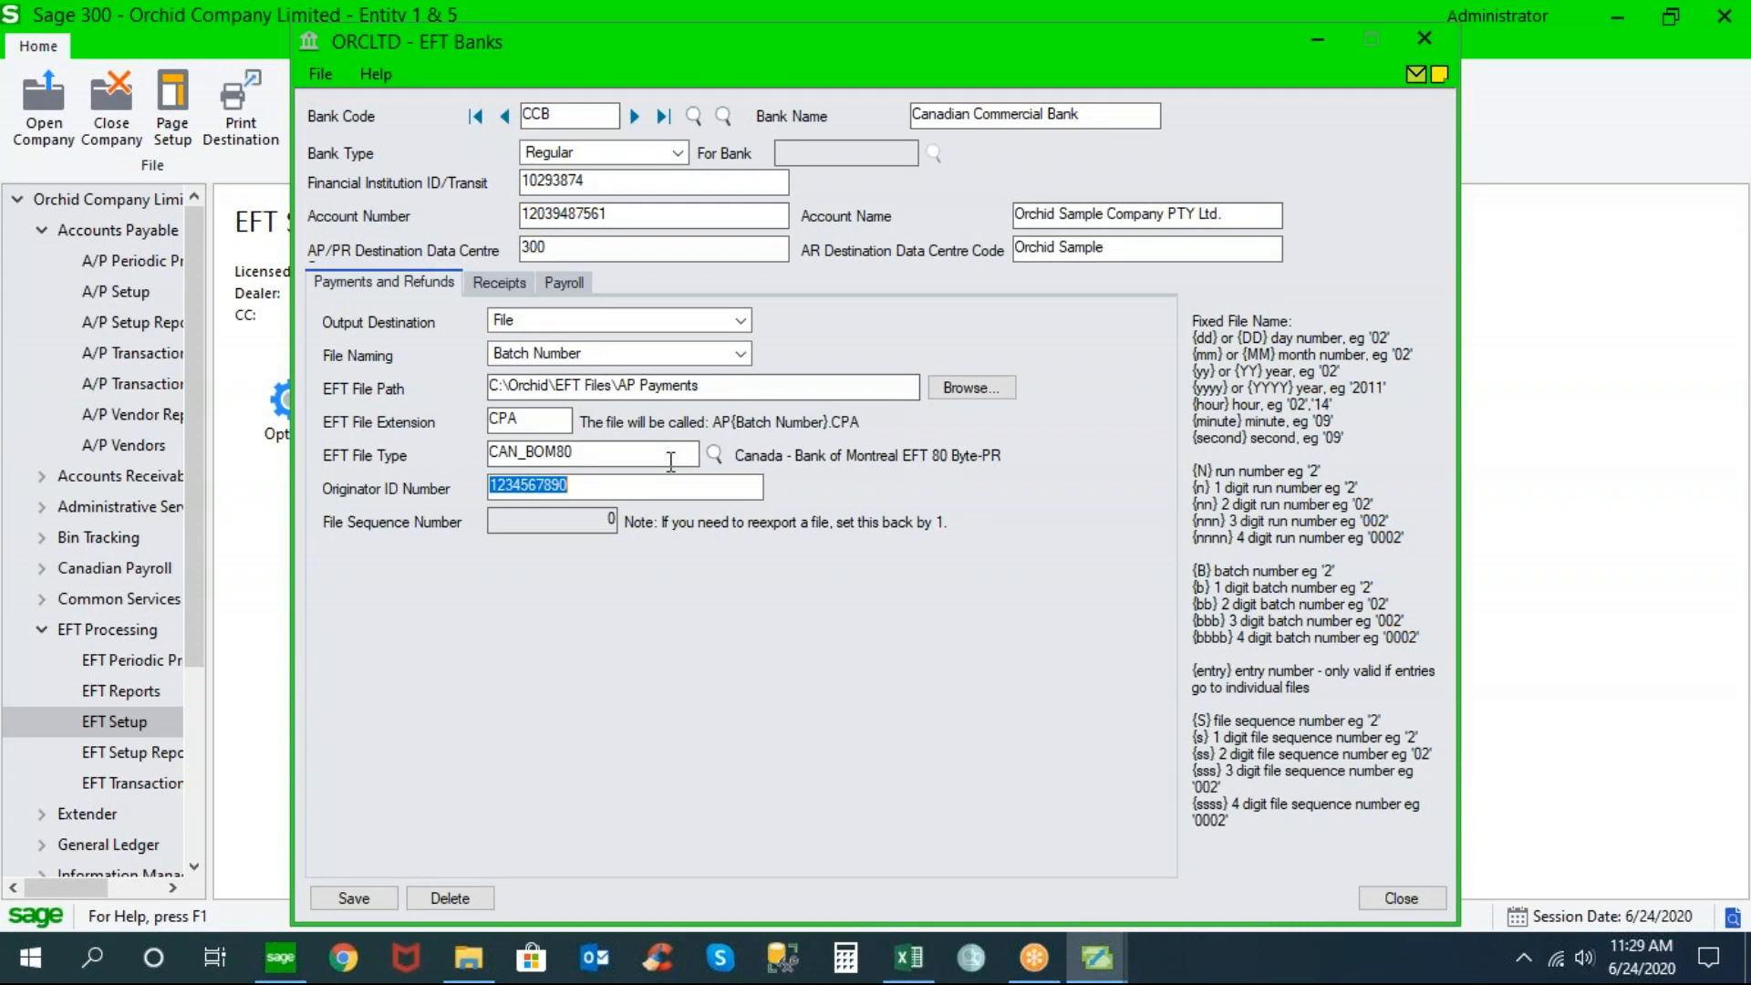
drag(712, 385, 448, 384)
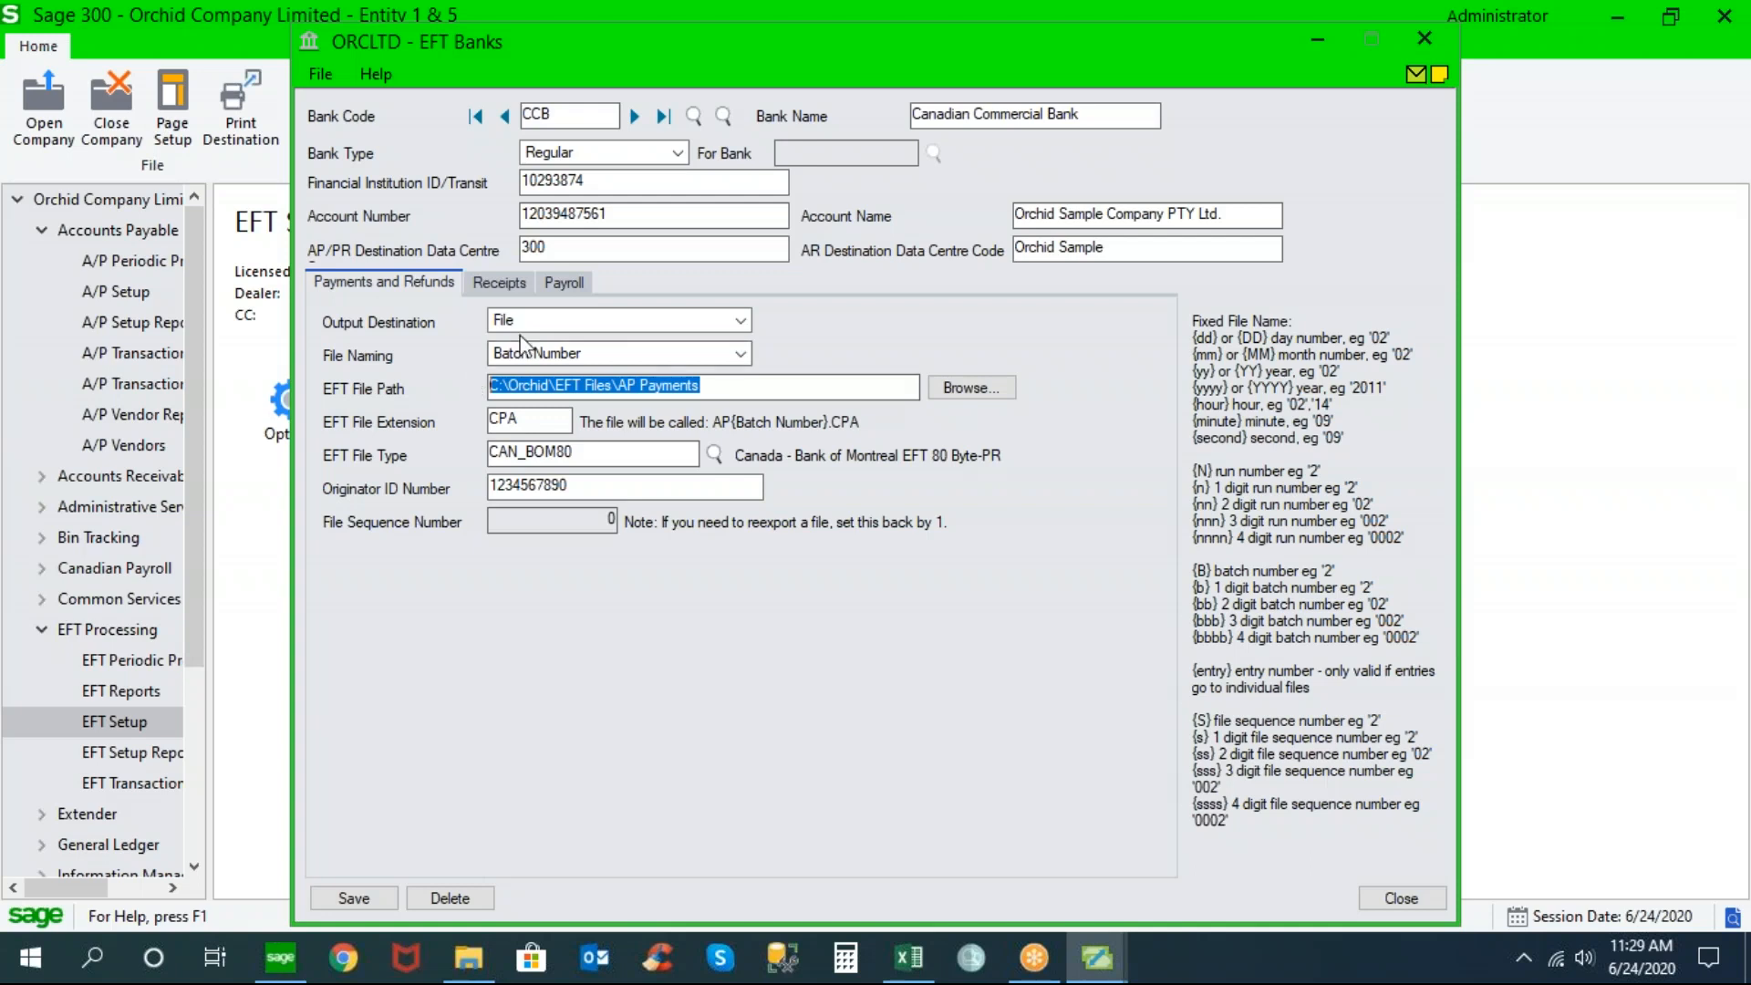
Review bank CCB's payroll and receipts EFT settings, then close the bank record
click(571, 282)
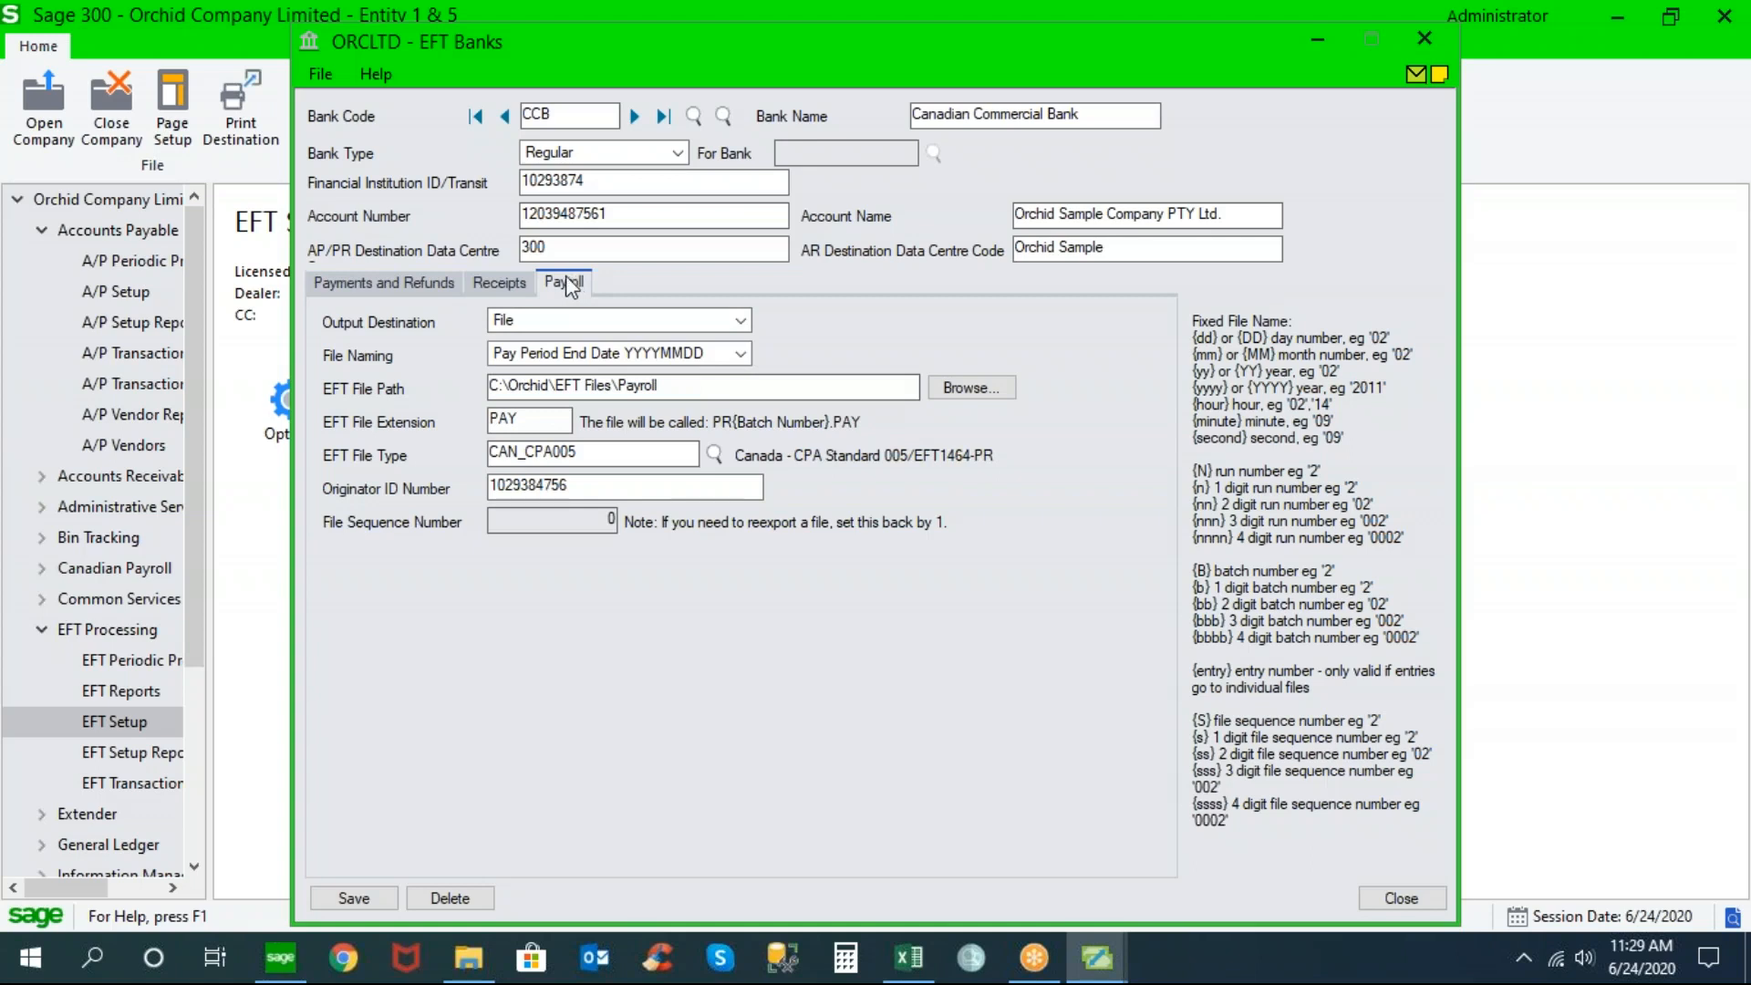
click(500, 290)
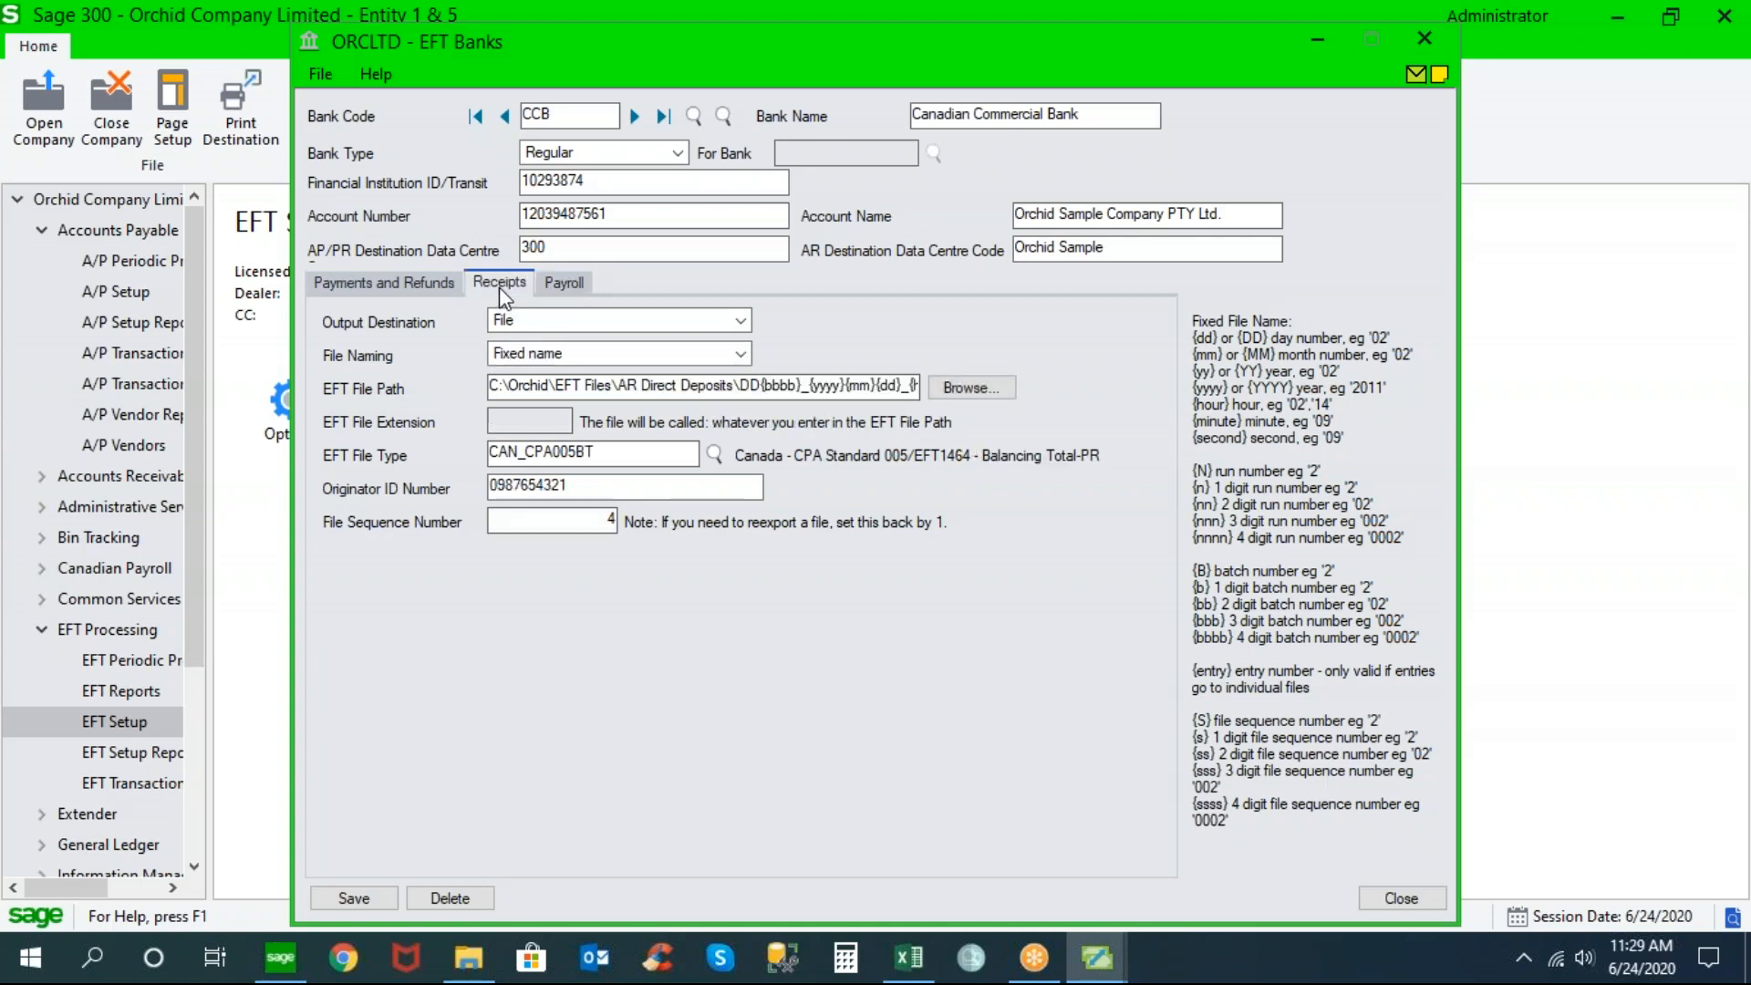
click(436, 293)
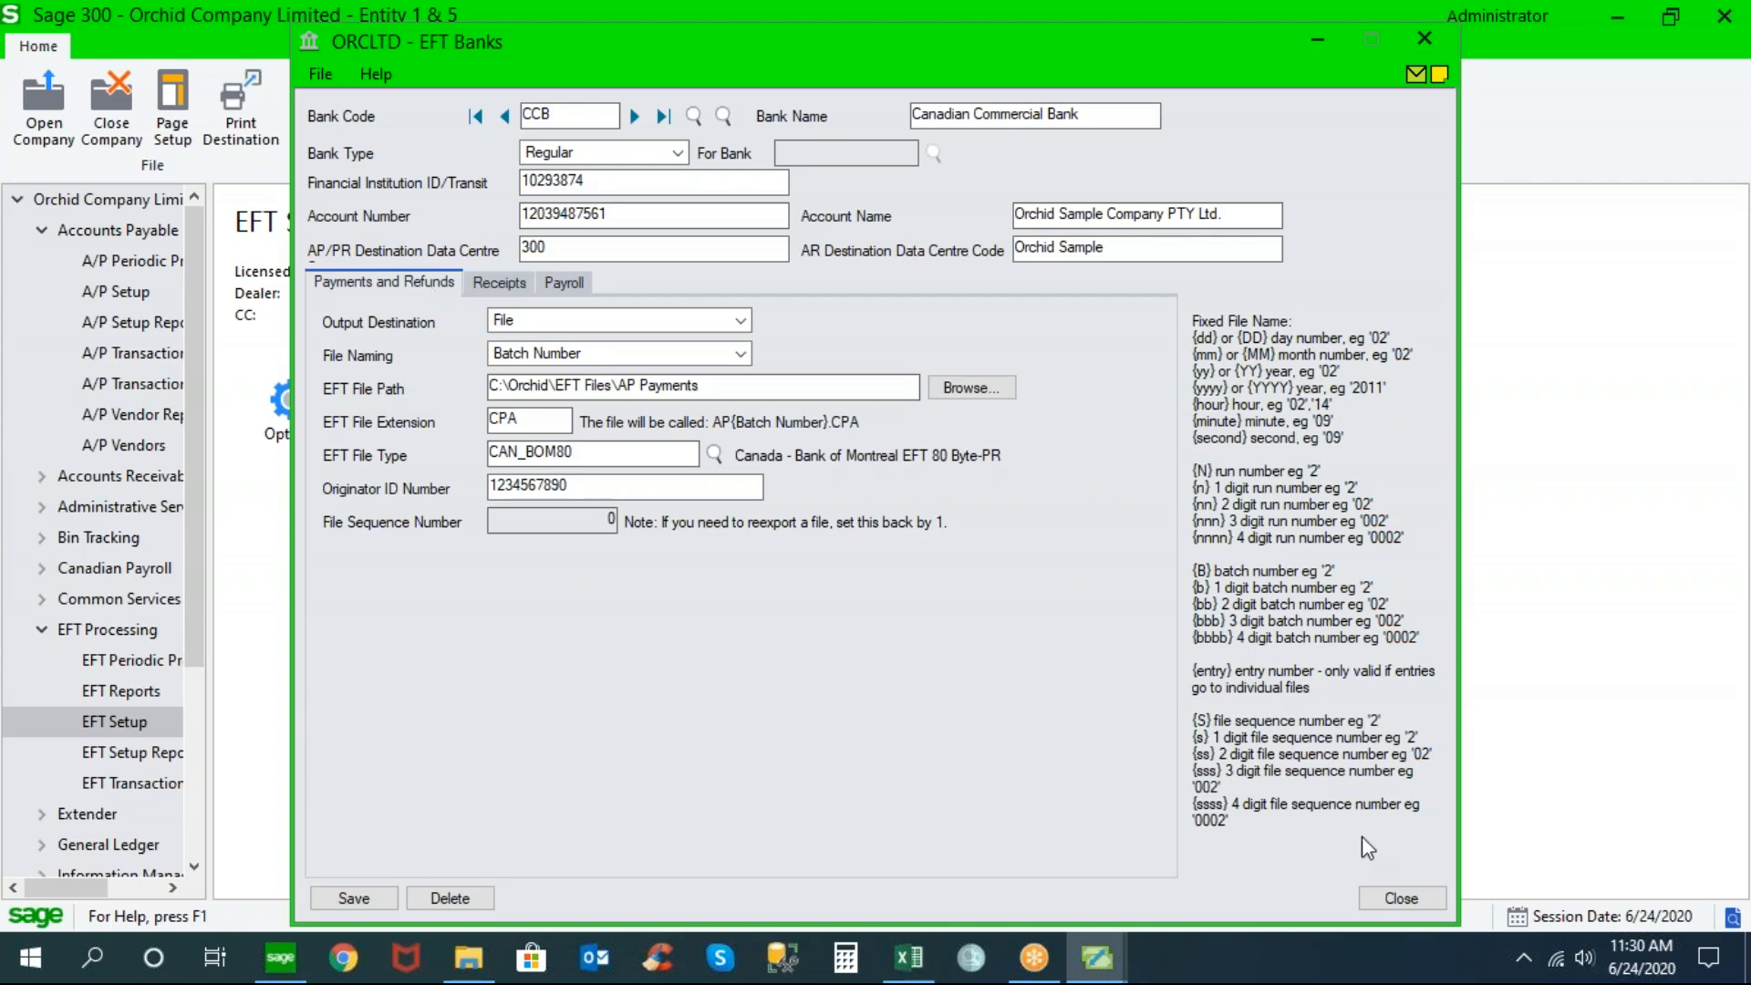
click(1403, 897)
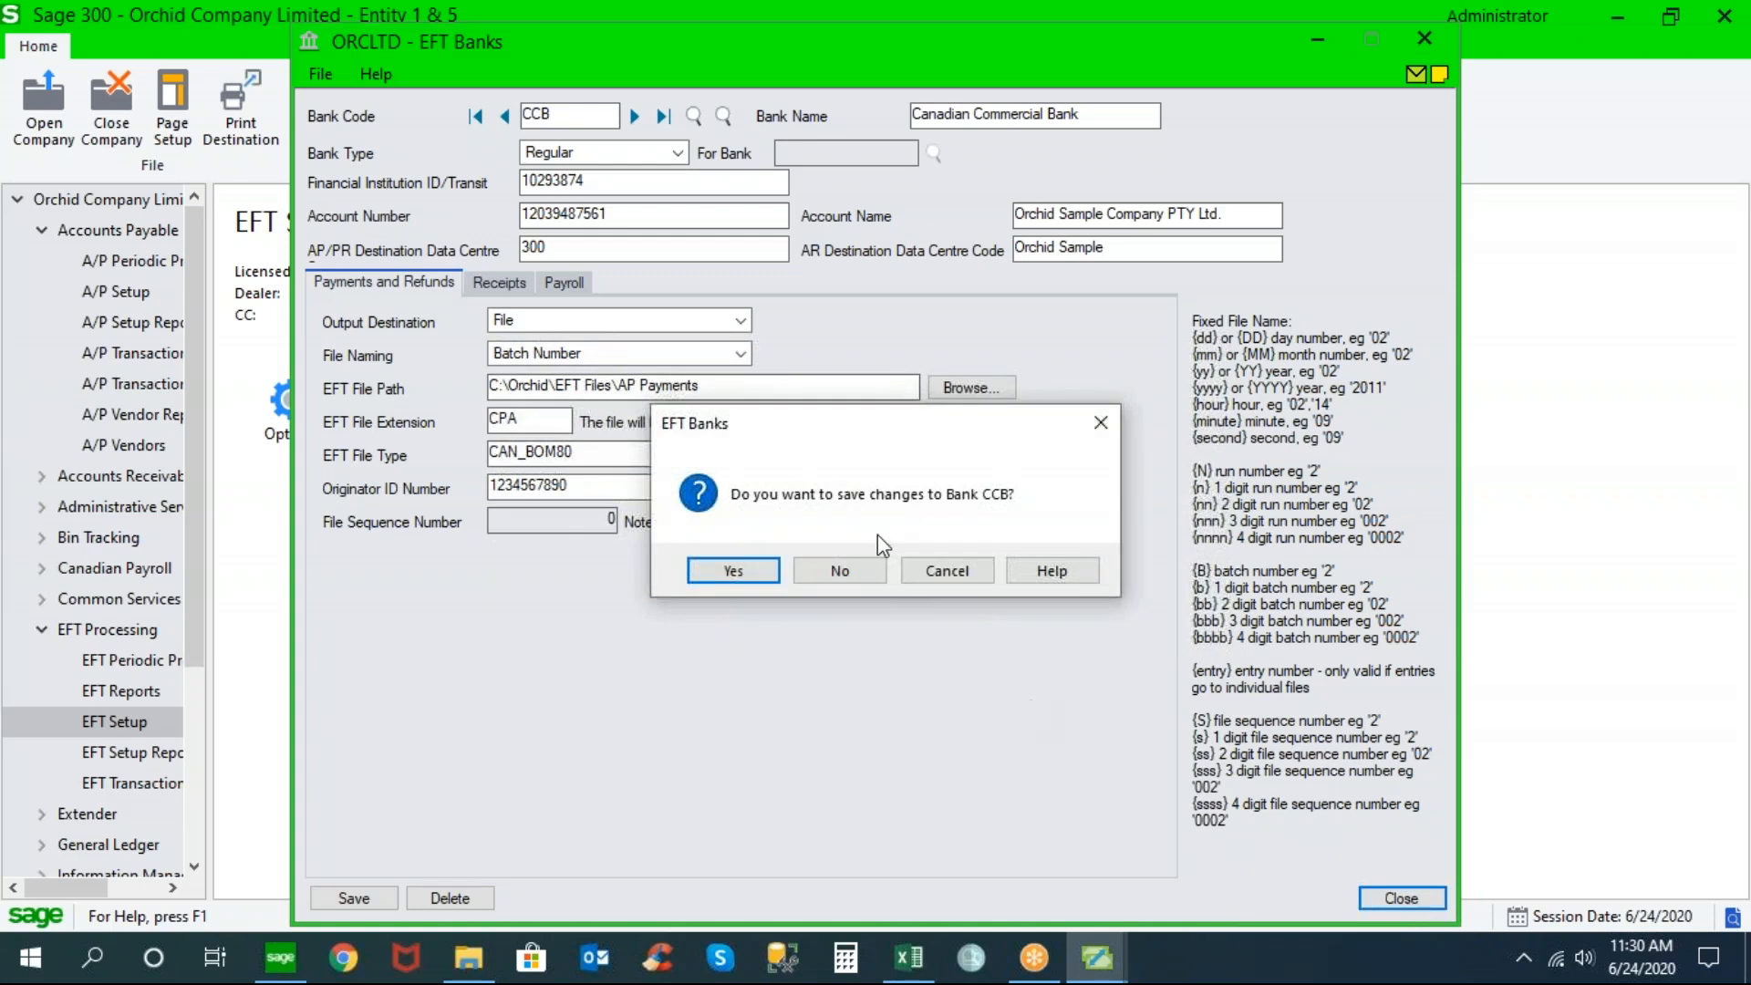
Discard bank CCB's changes and load EFT vendor 1200, Chloride Systems, with its RBC bank details
click(840, 571)
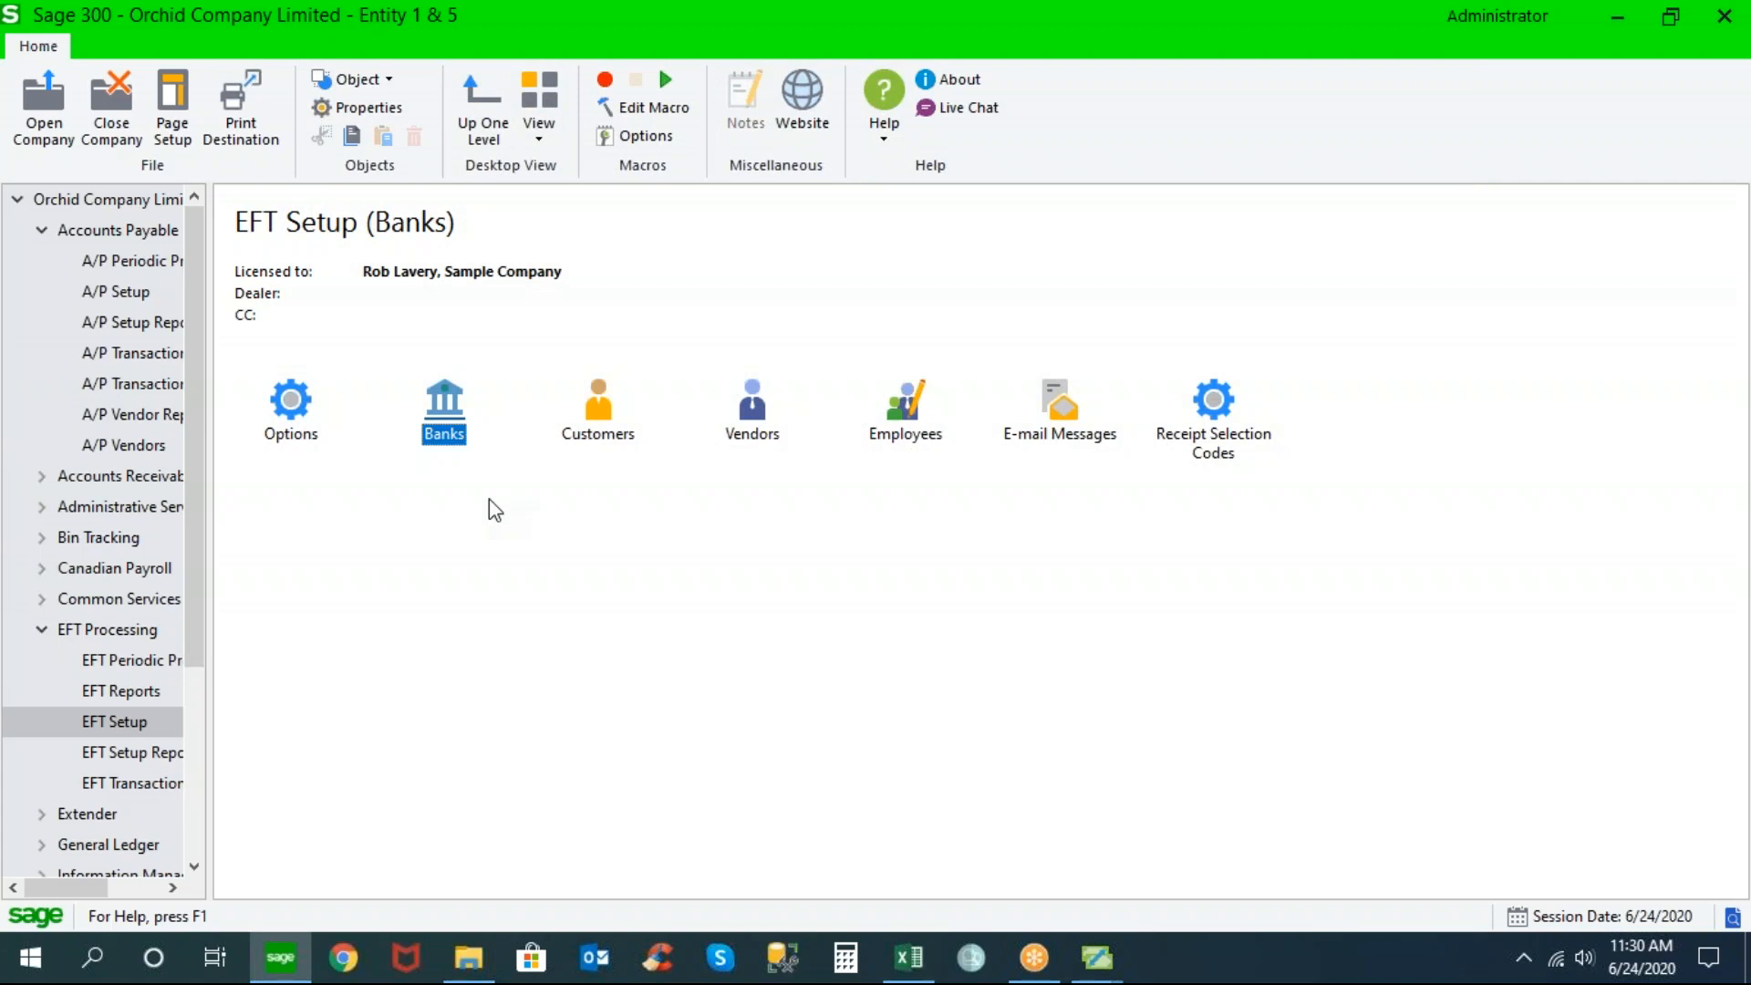
double_click(753, 422)
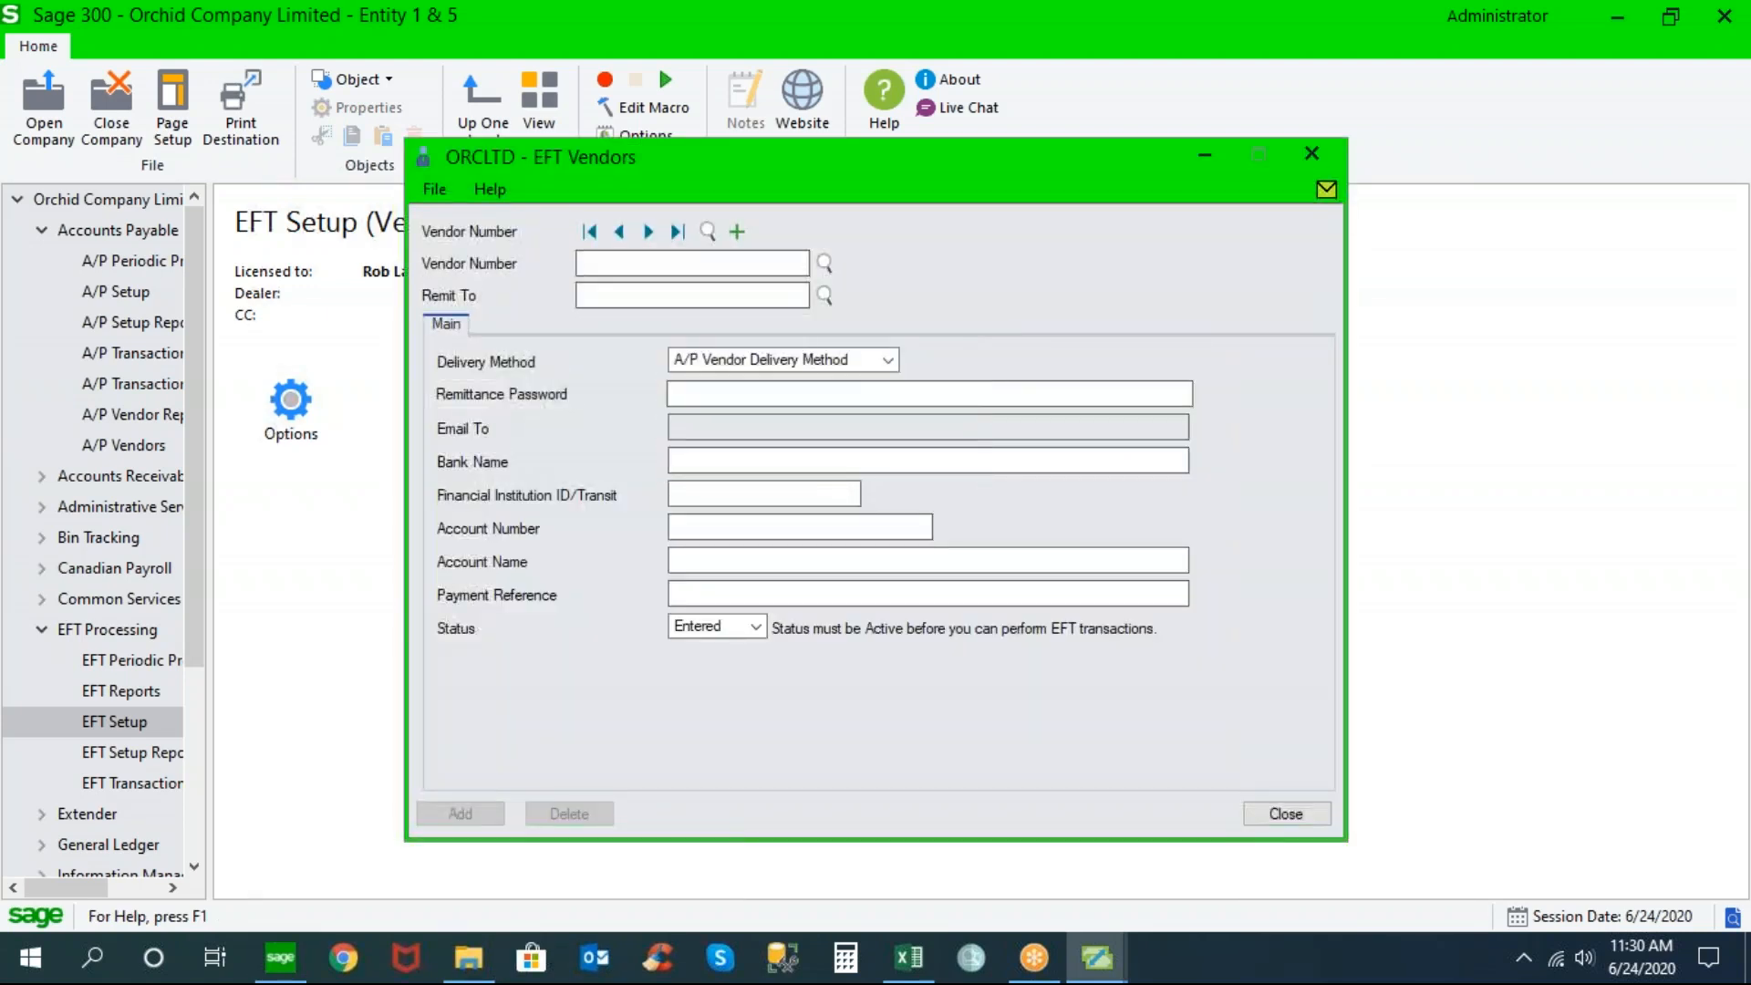
click(825, 264)
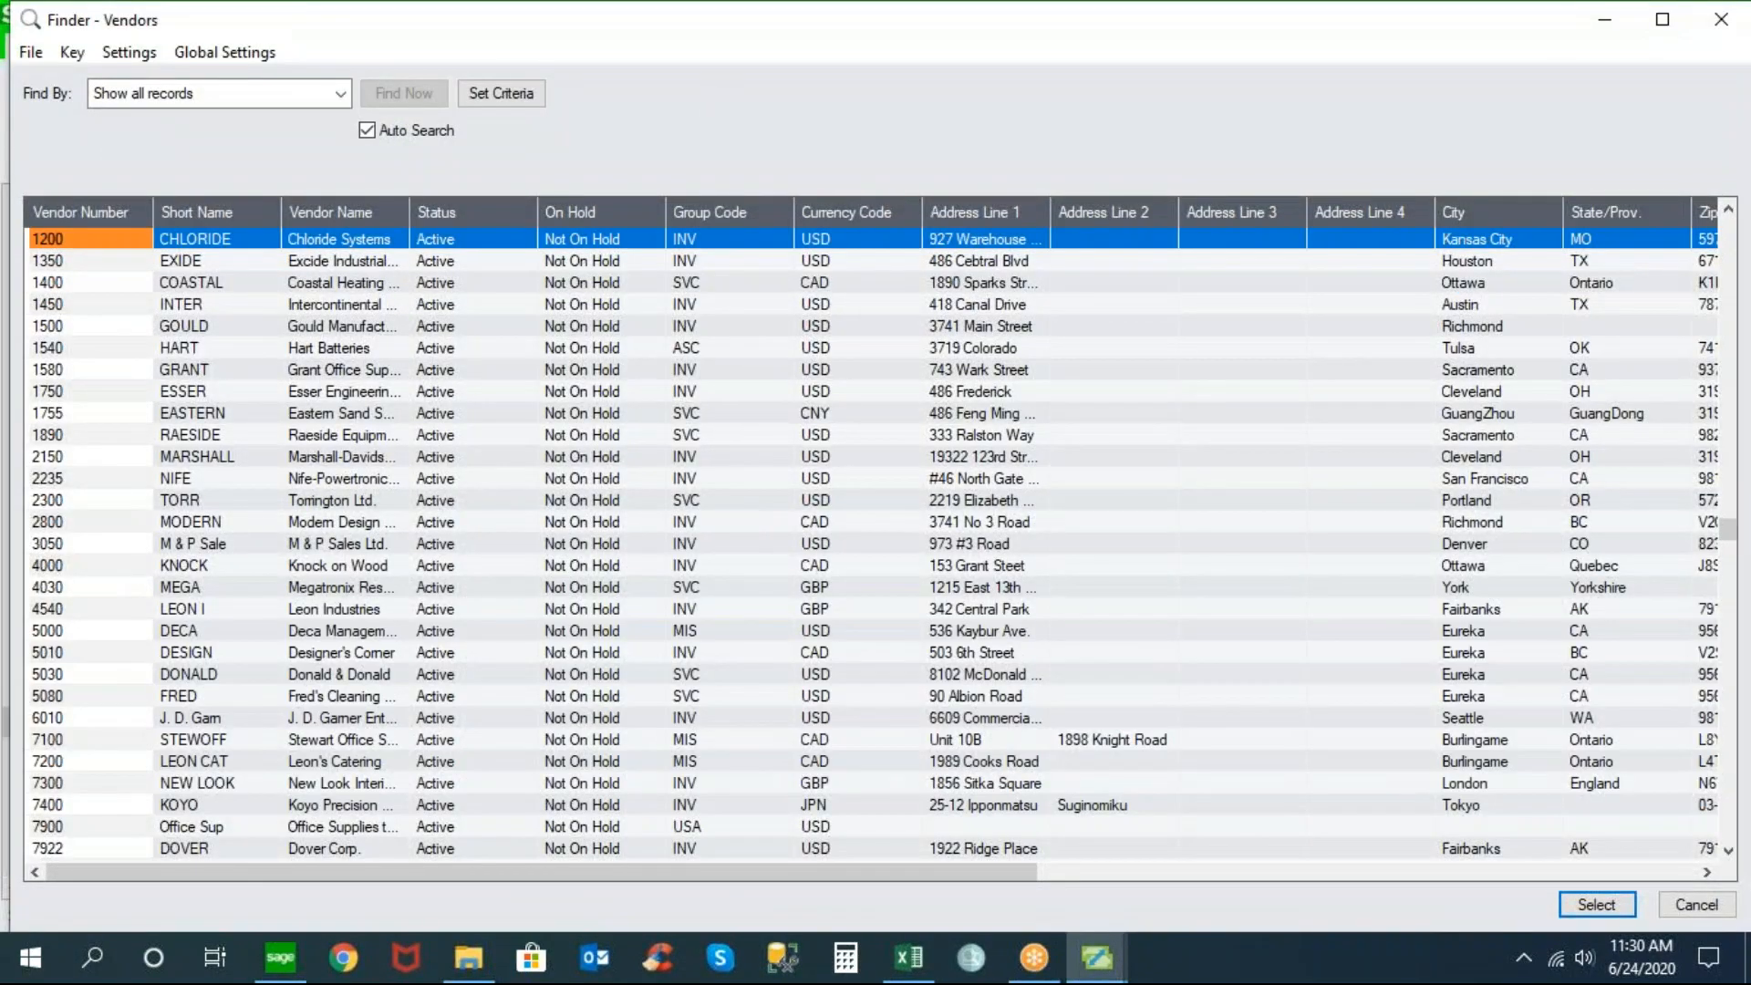
double_click(252, 239)
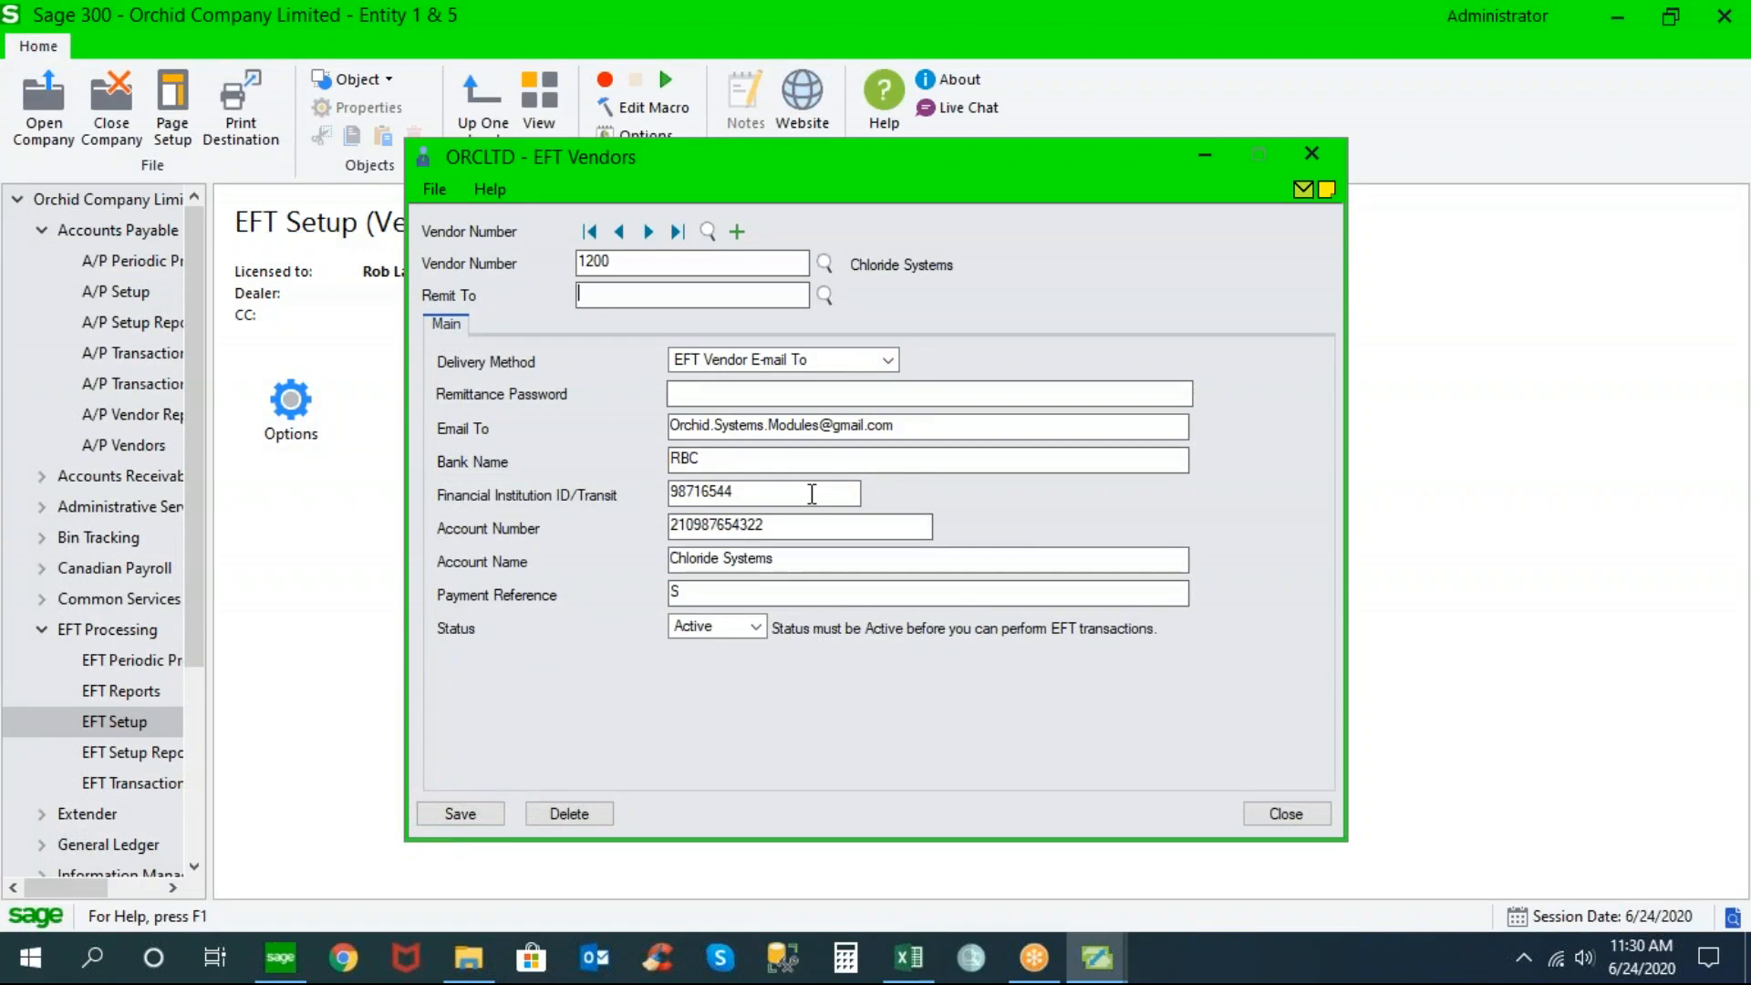
click(759, 626)
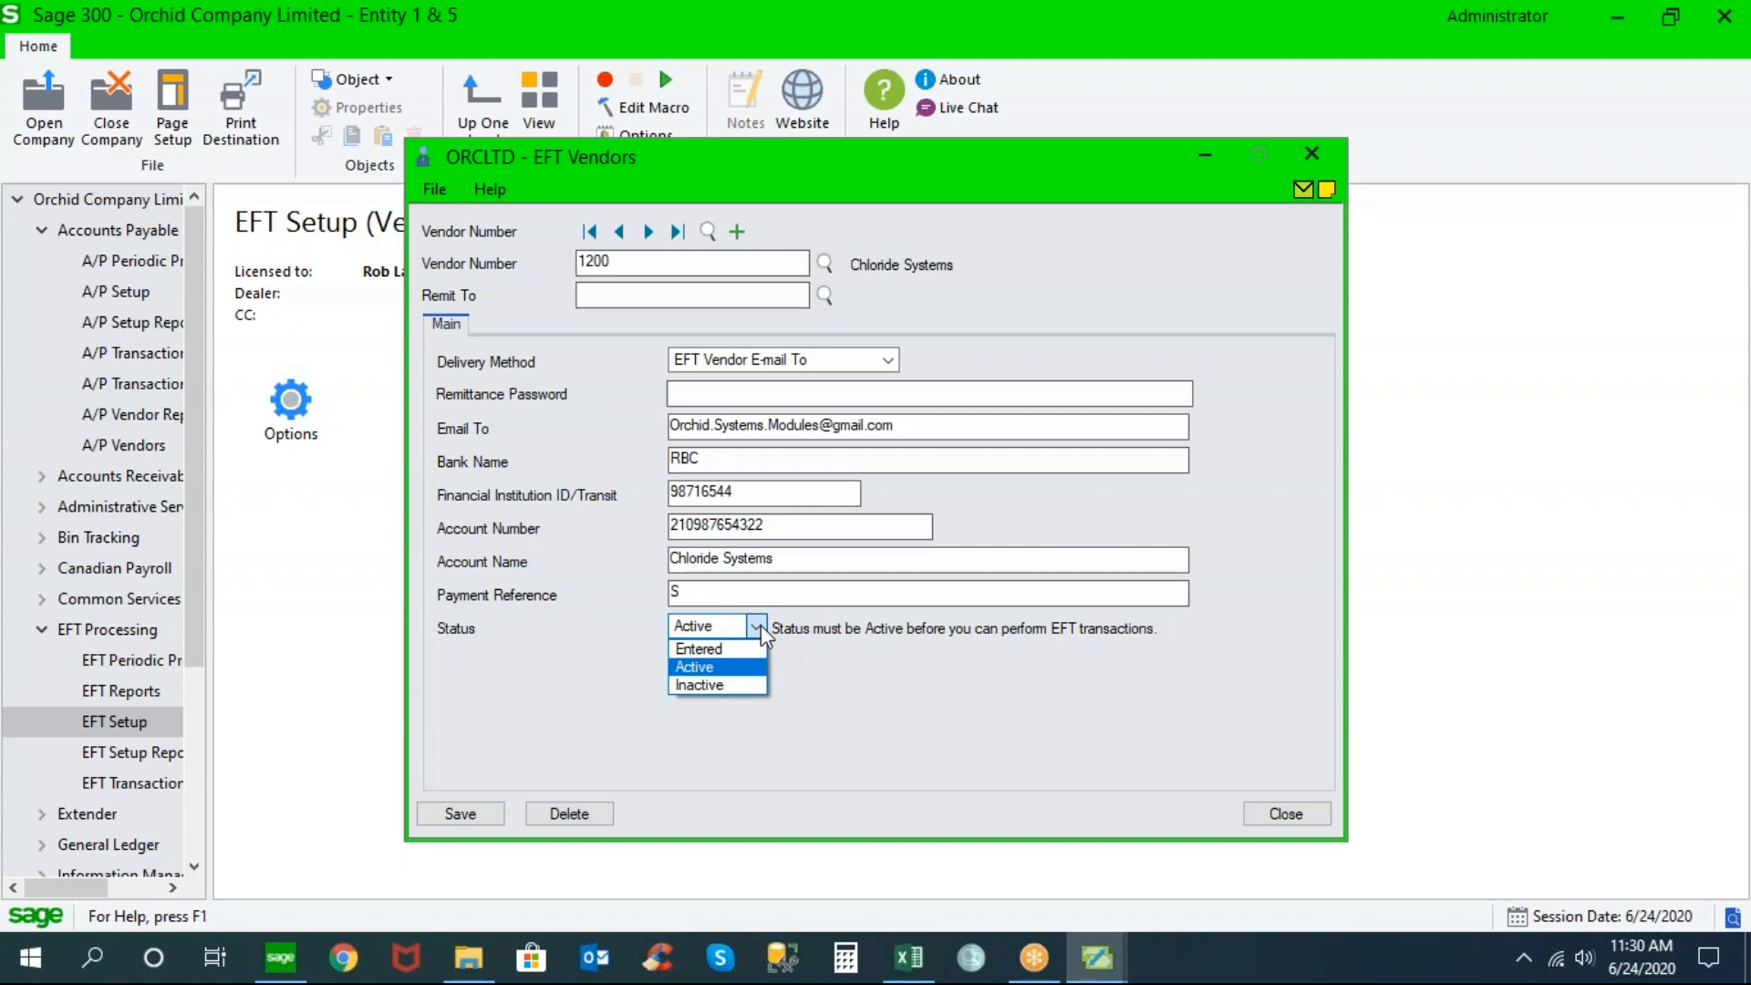
Switch vendor 1200's EFT status to Entered and back to Active, then open the File menu
click(743, 650)
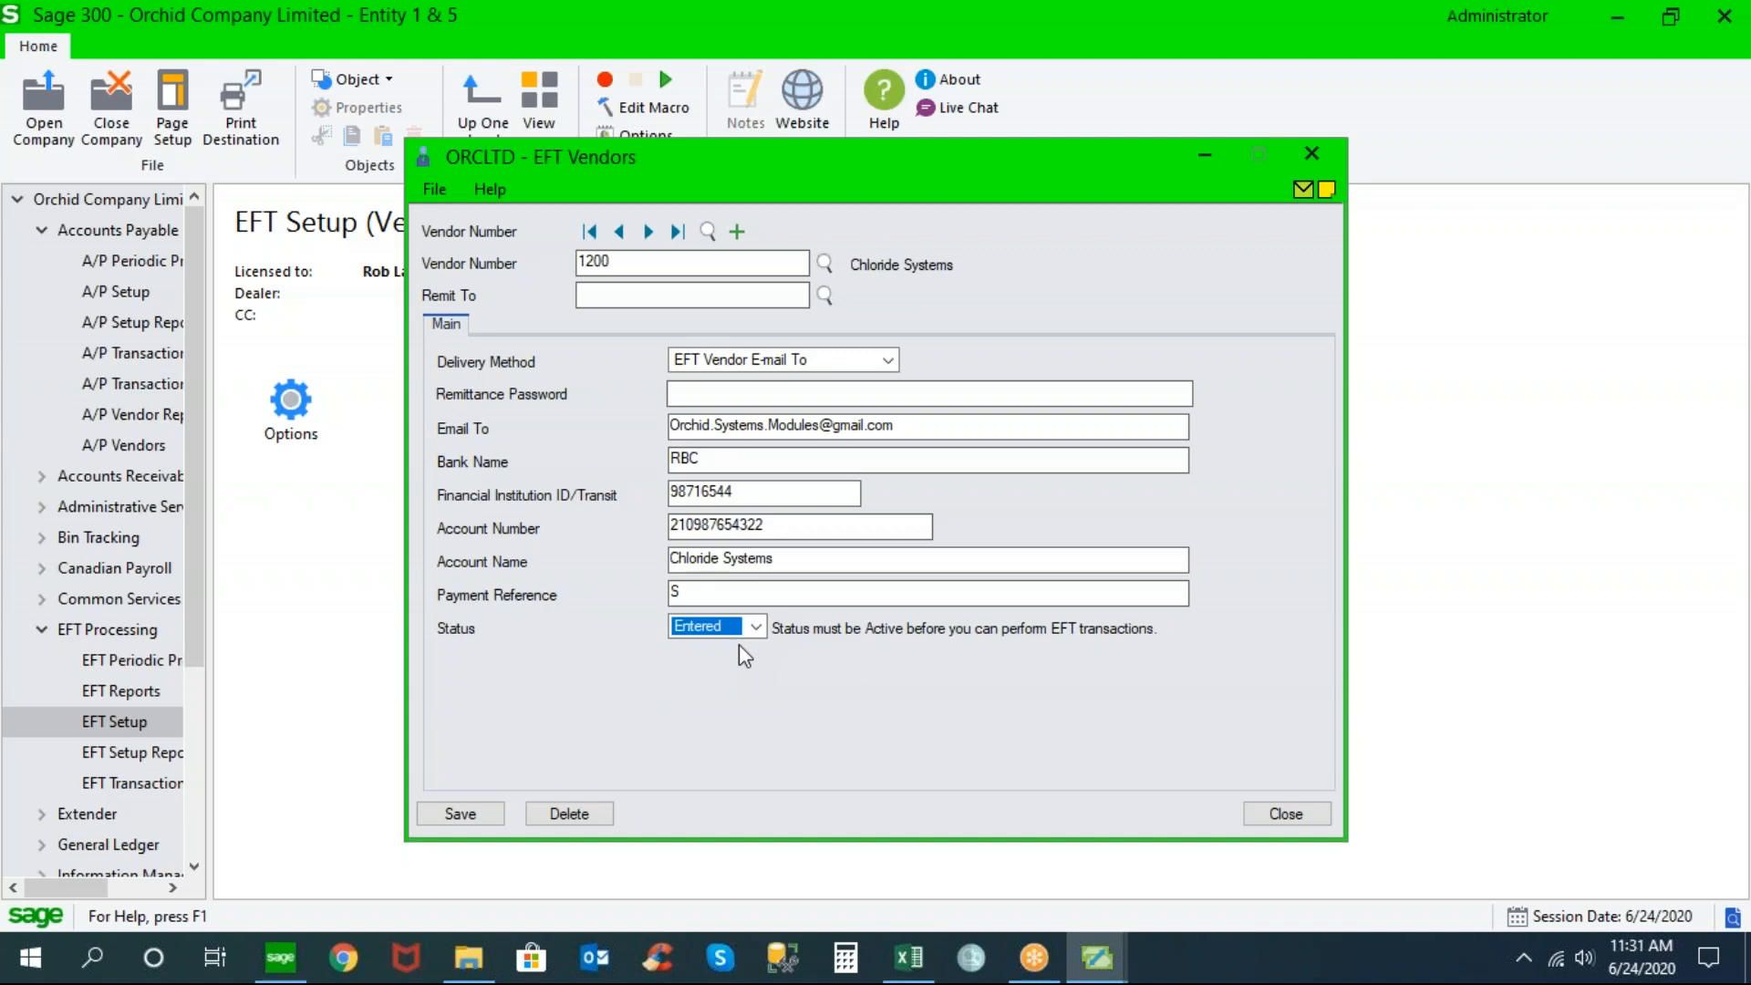
click(755, 627)
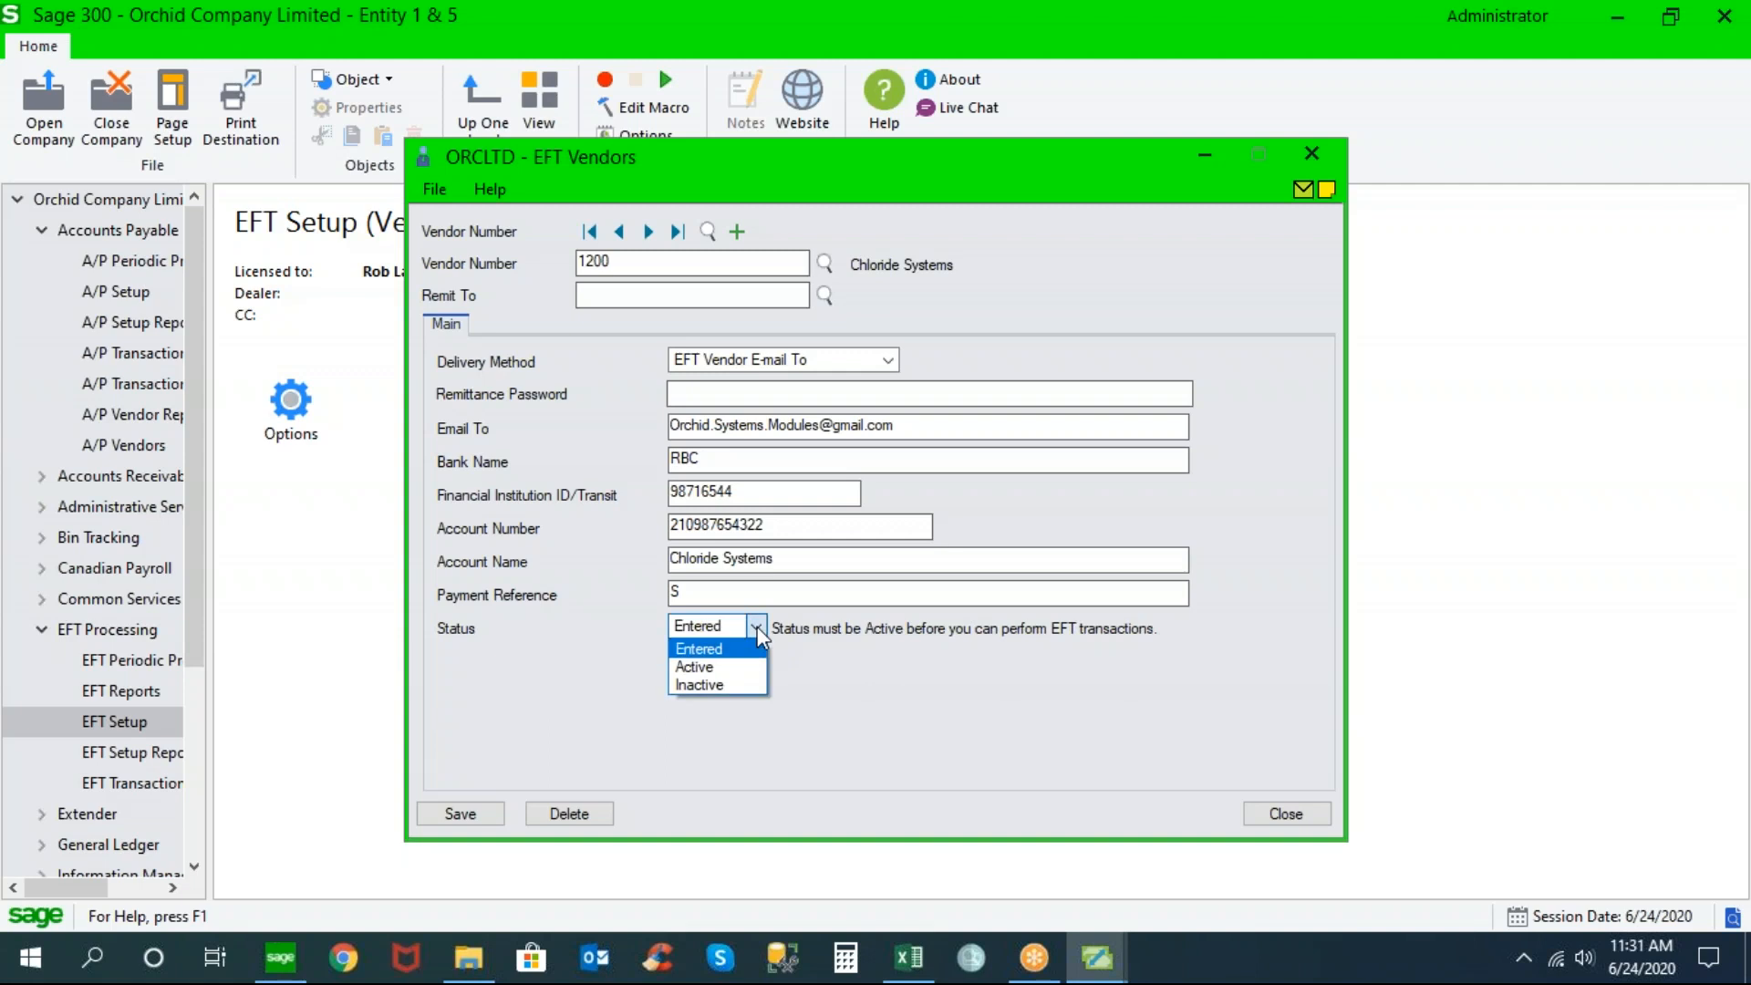
click(717, 668)
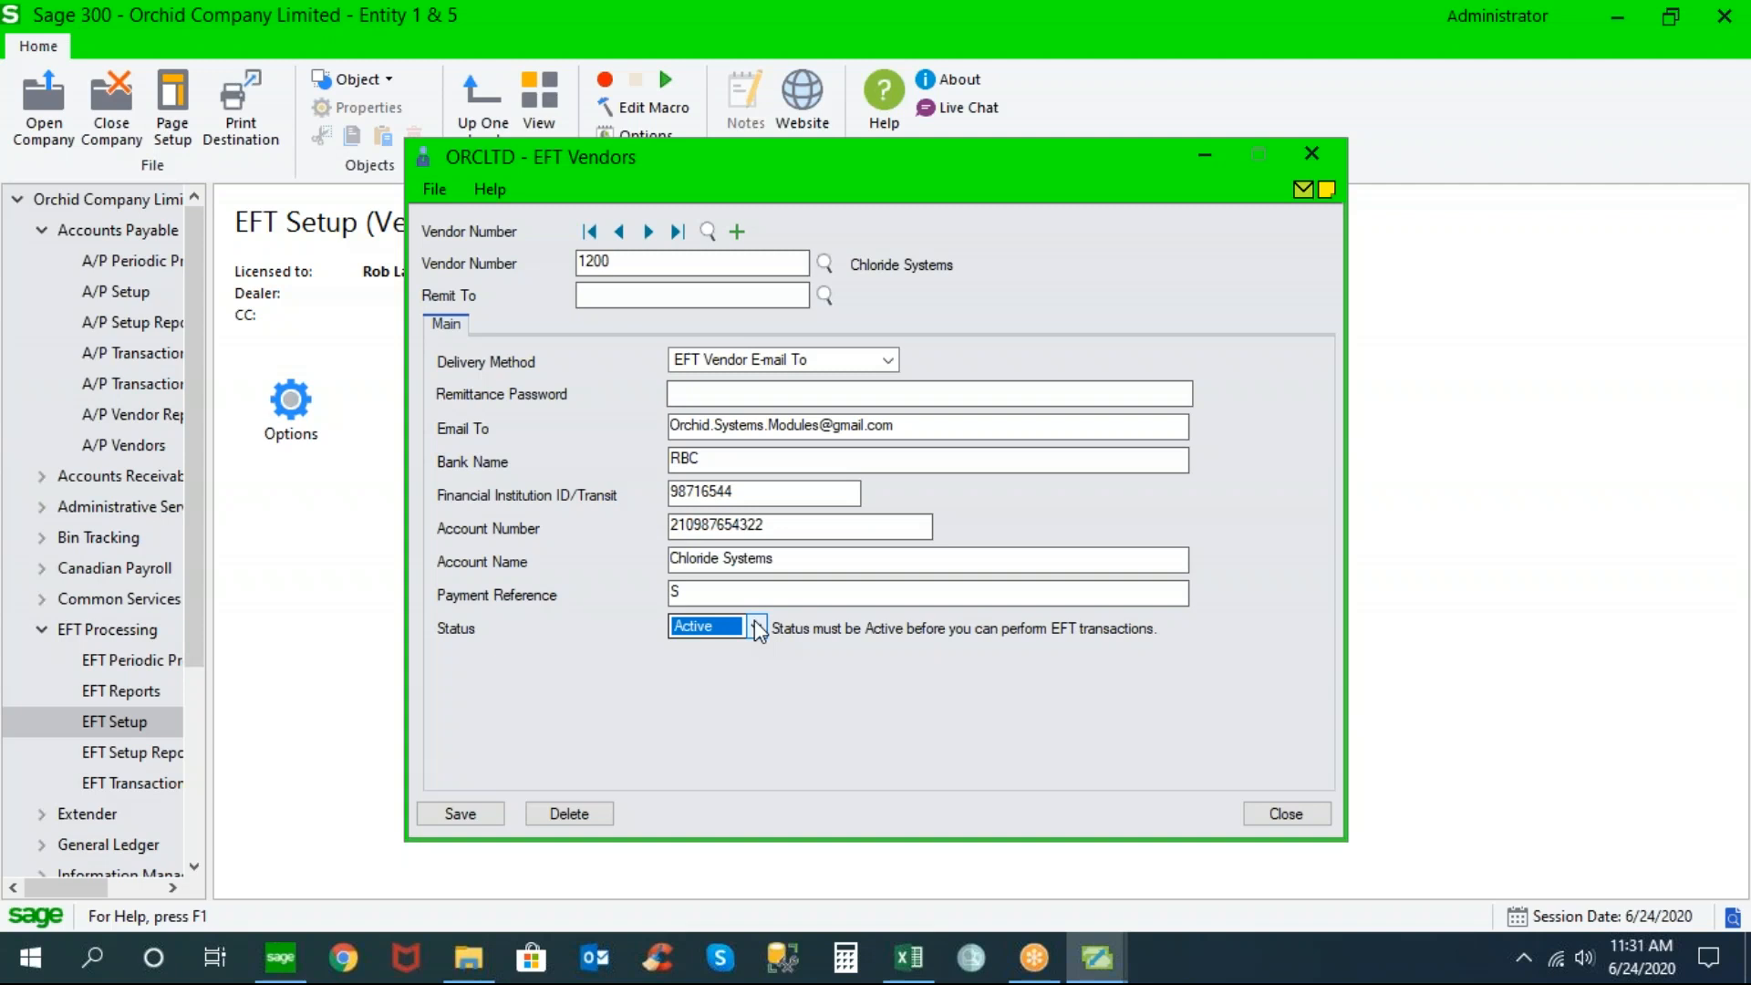
click(443, 194)
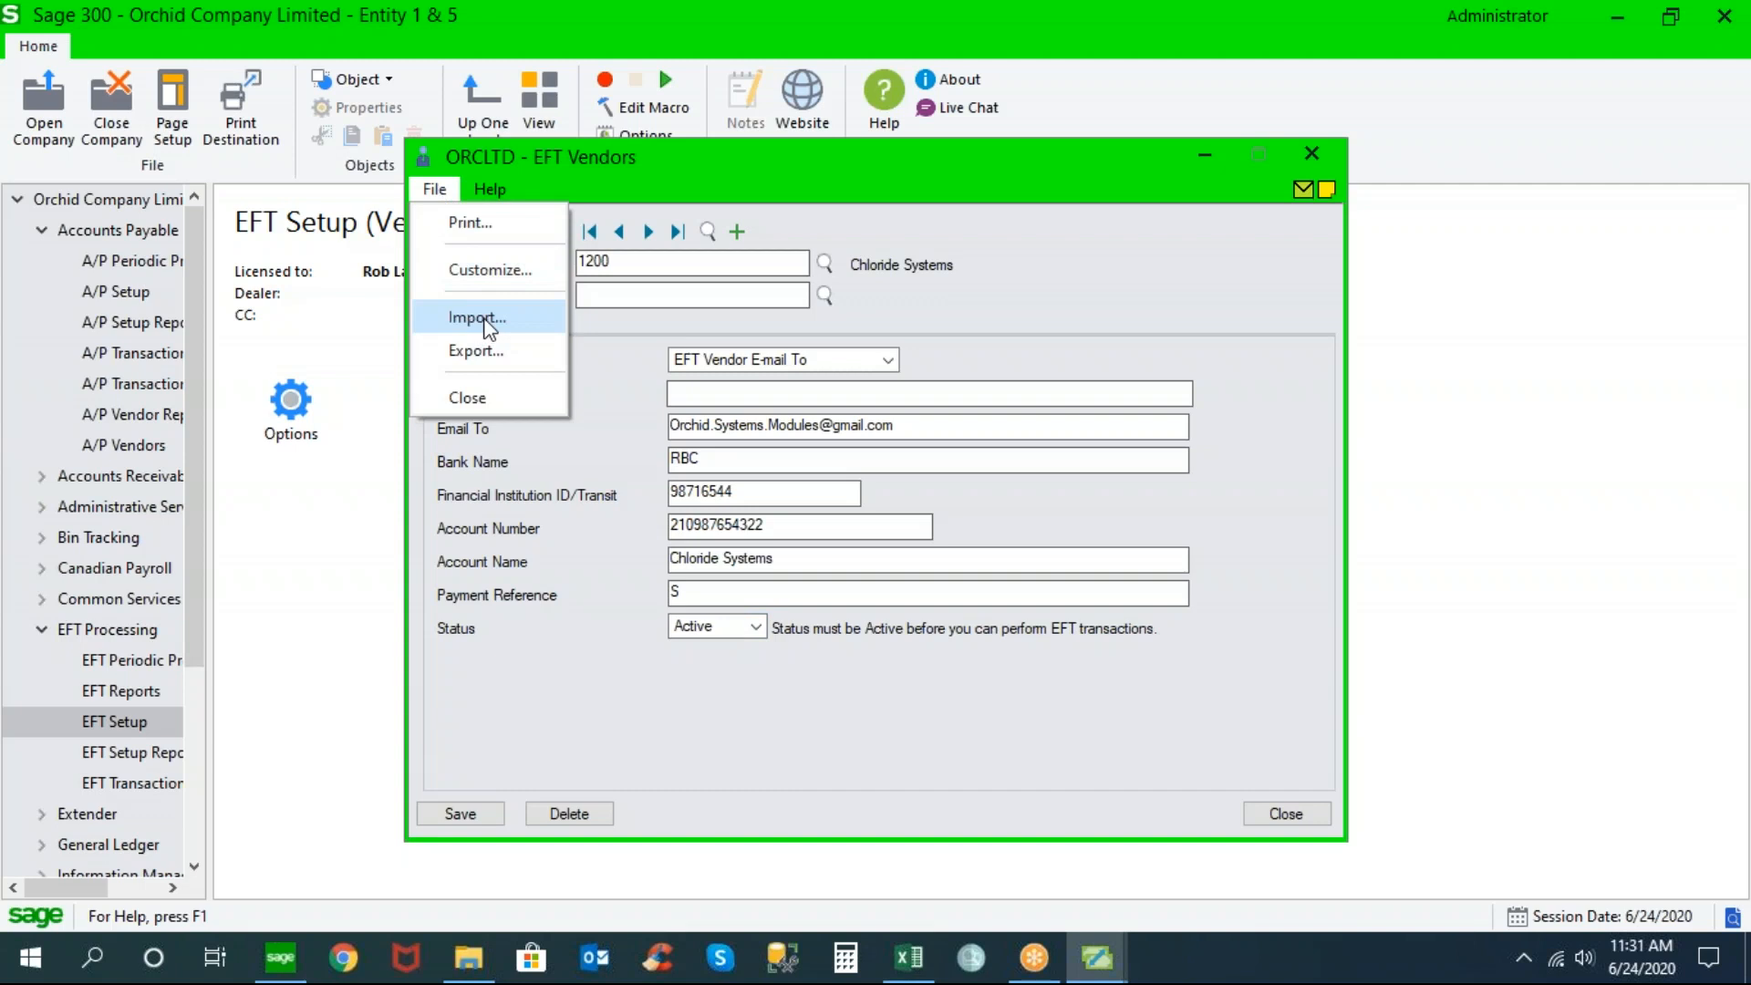
click(477, 319)
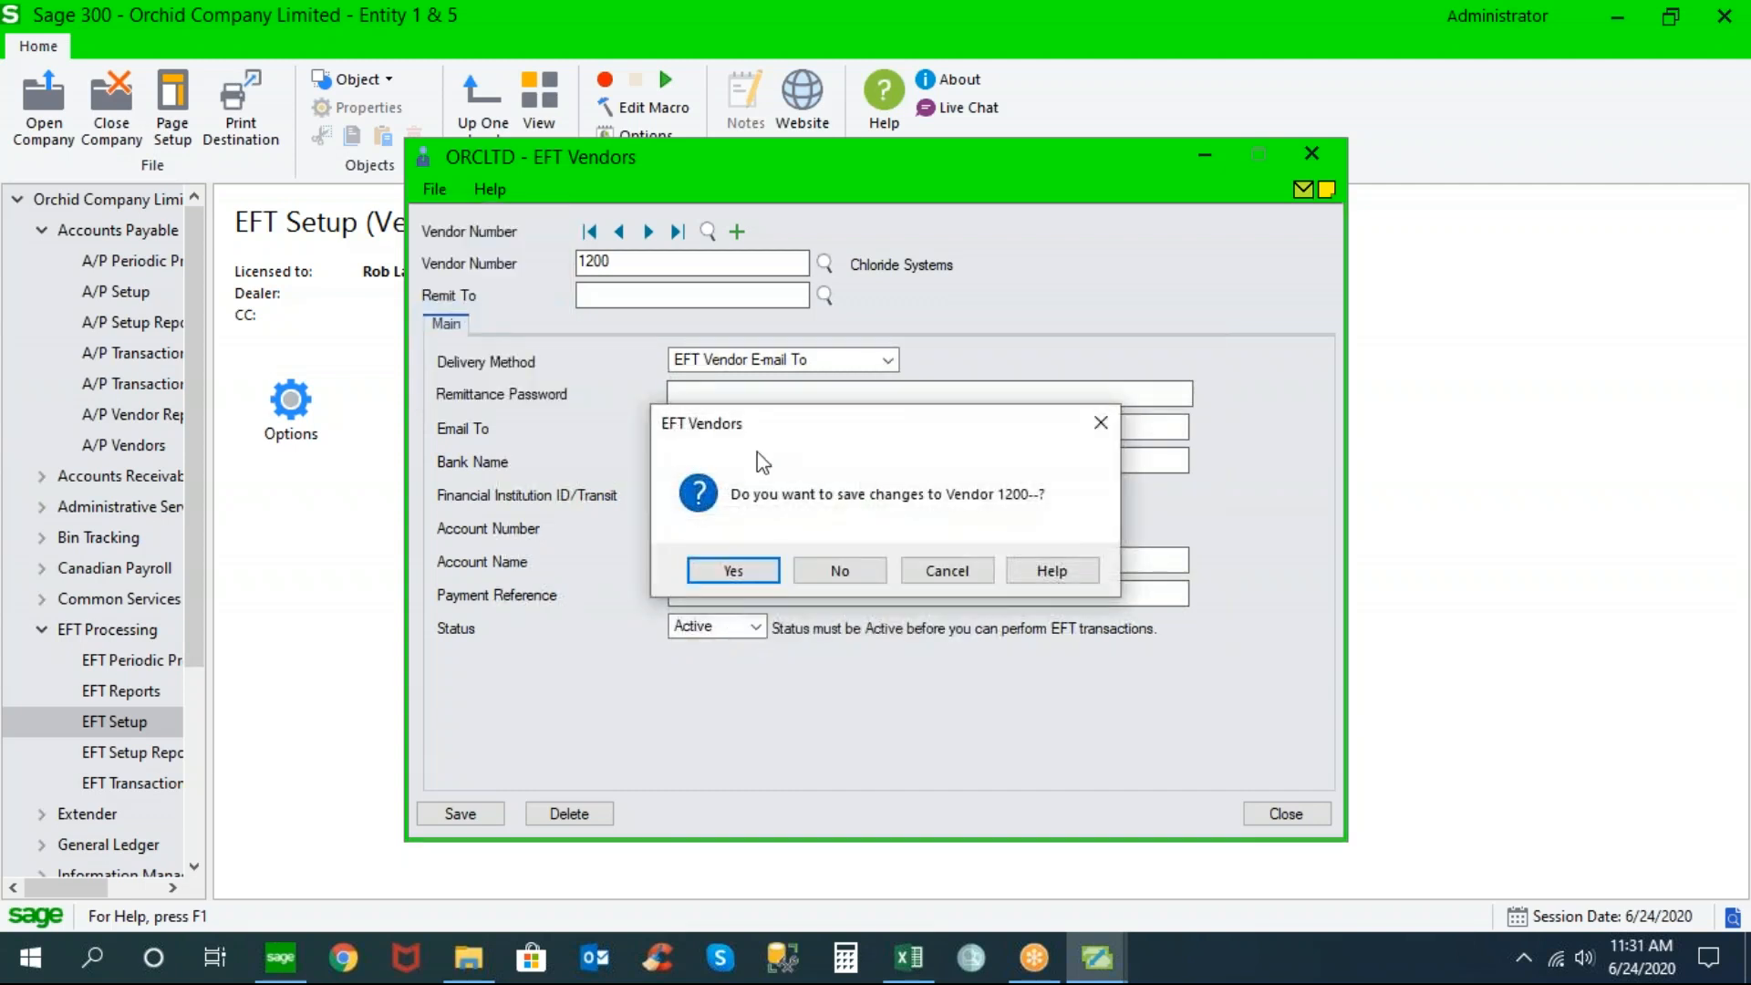
click(836, 573)
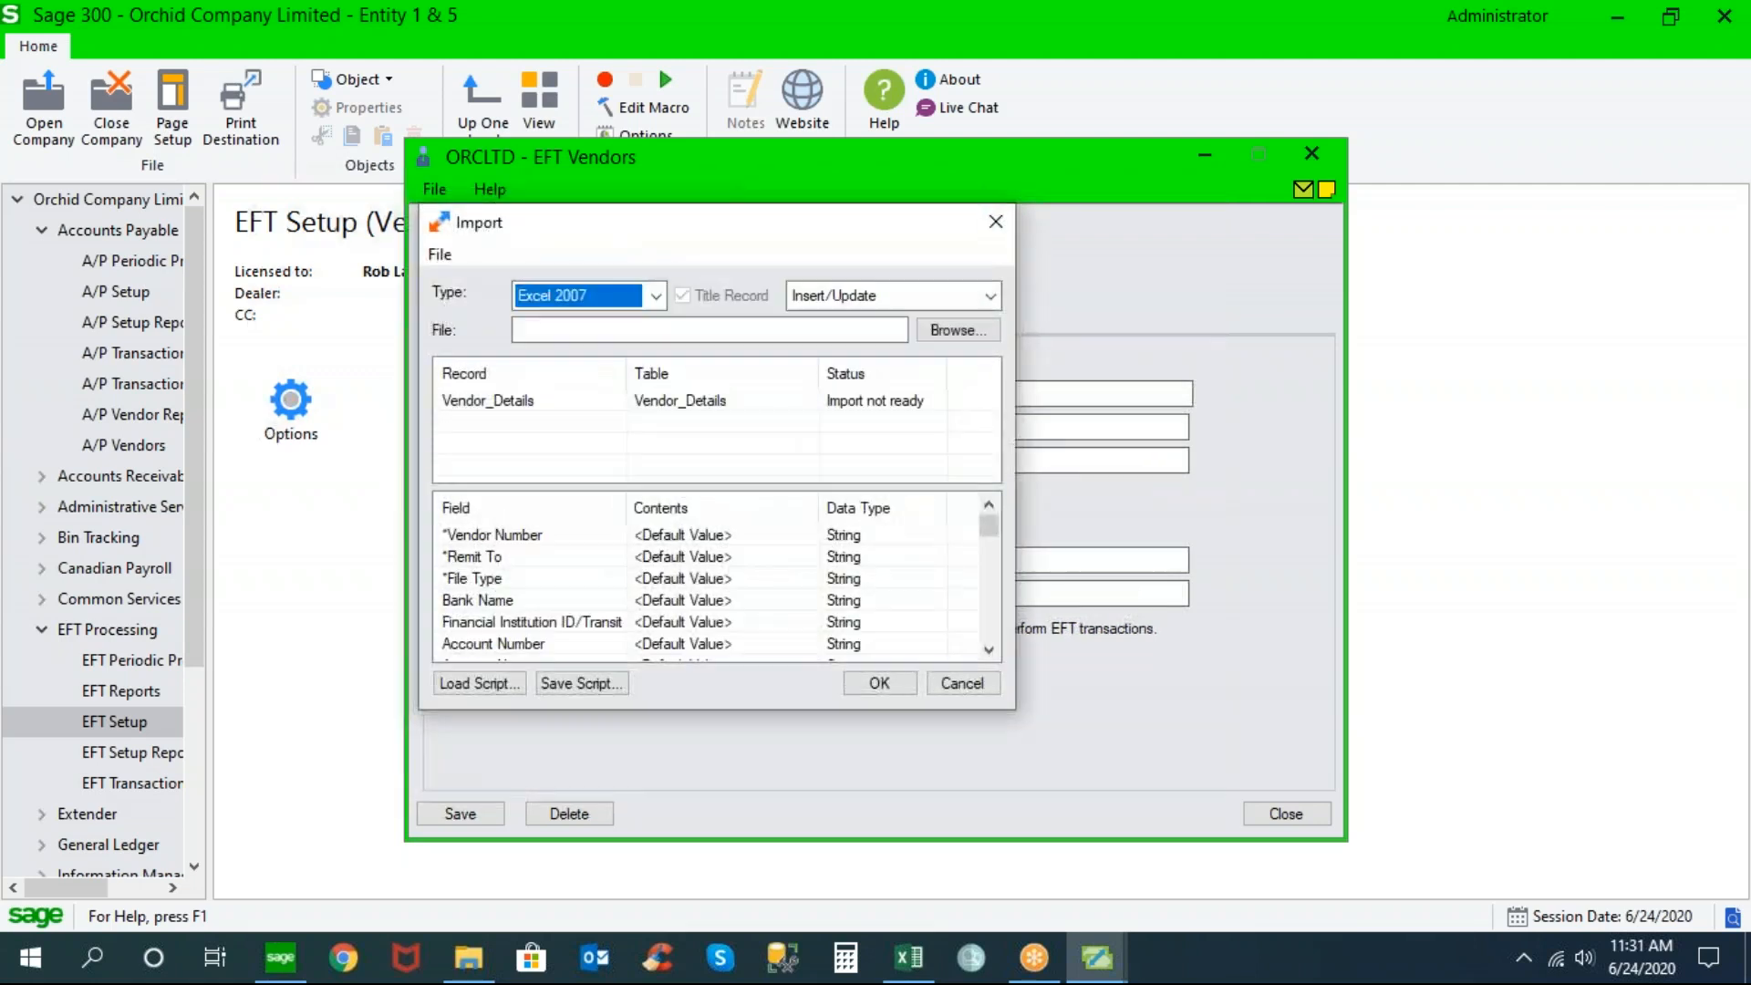
click(655, 294)
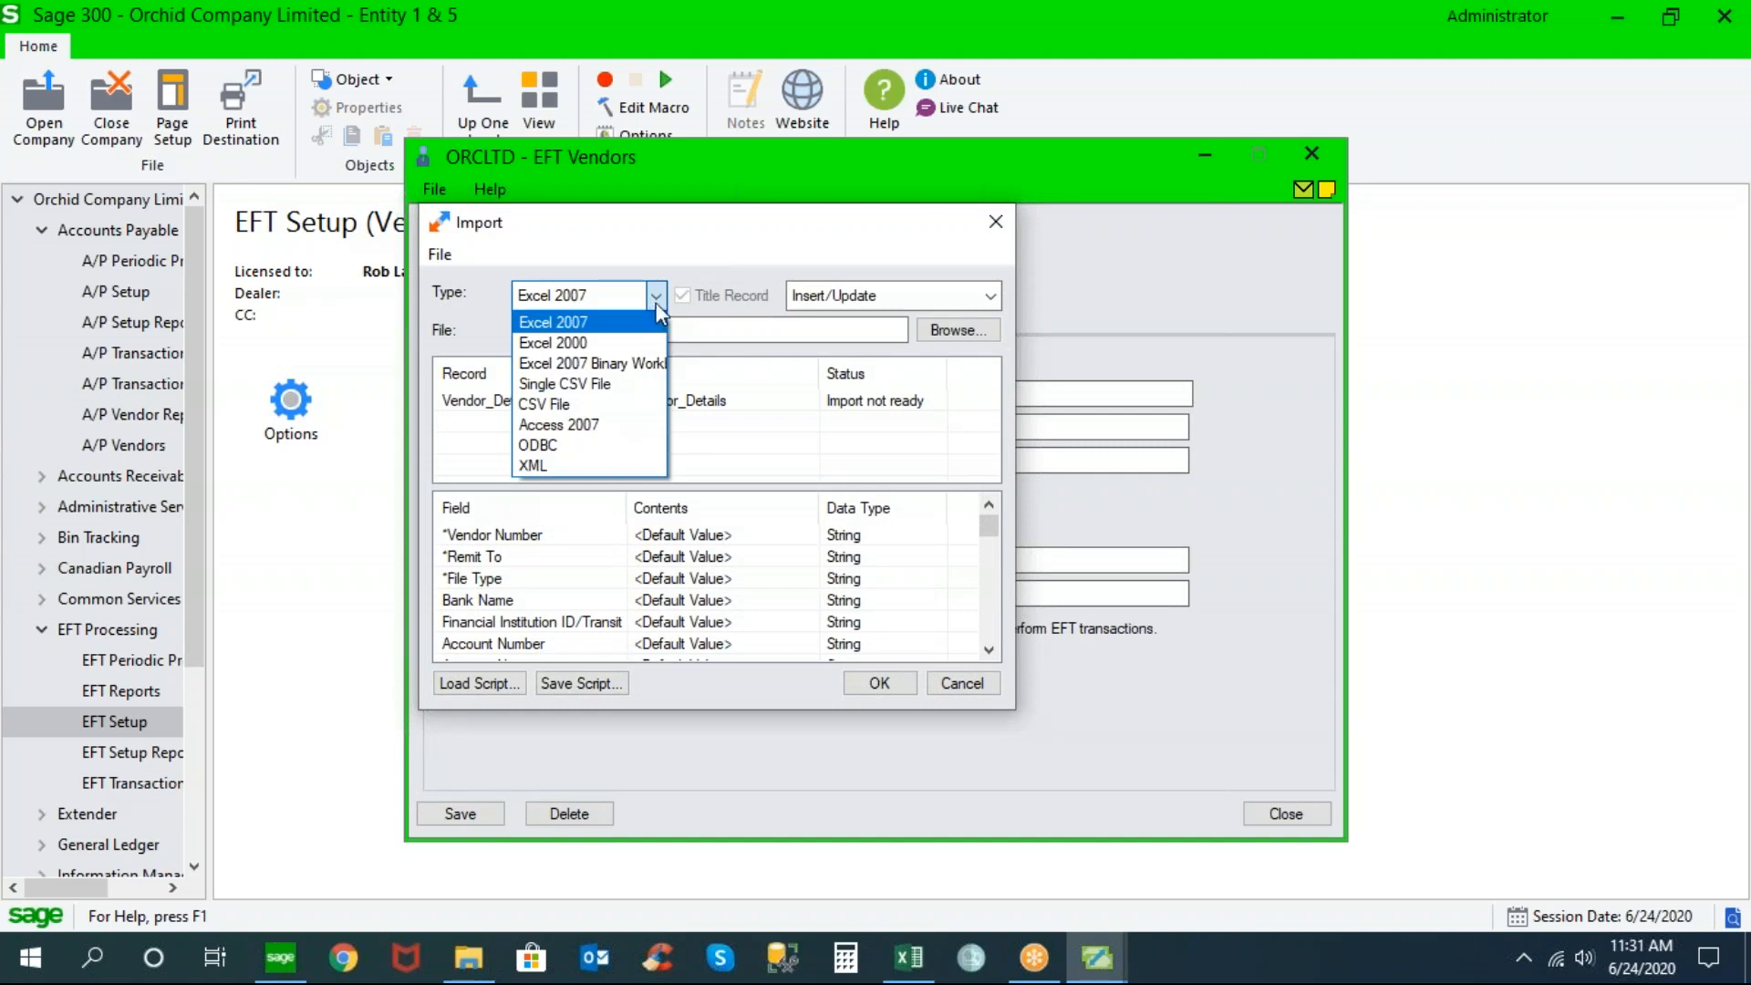
click(661, 304)
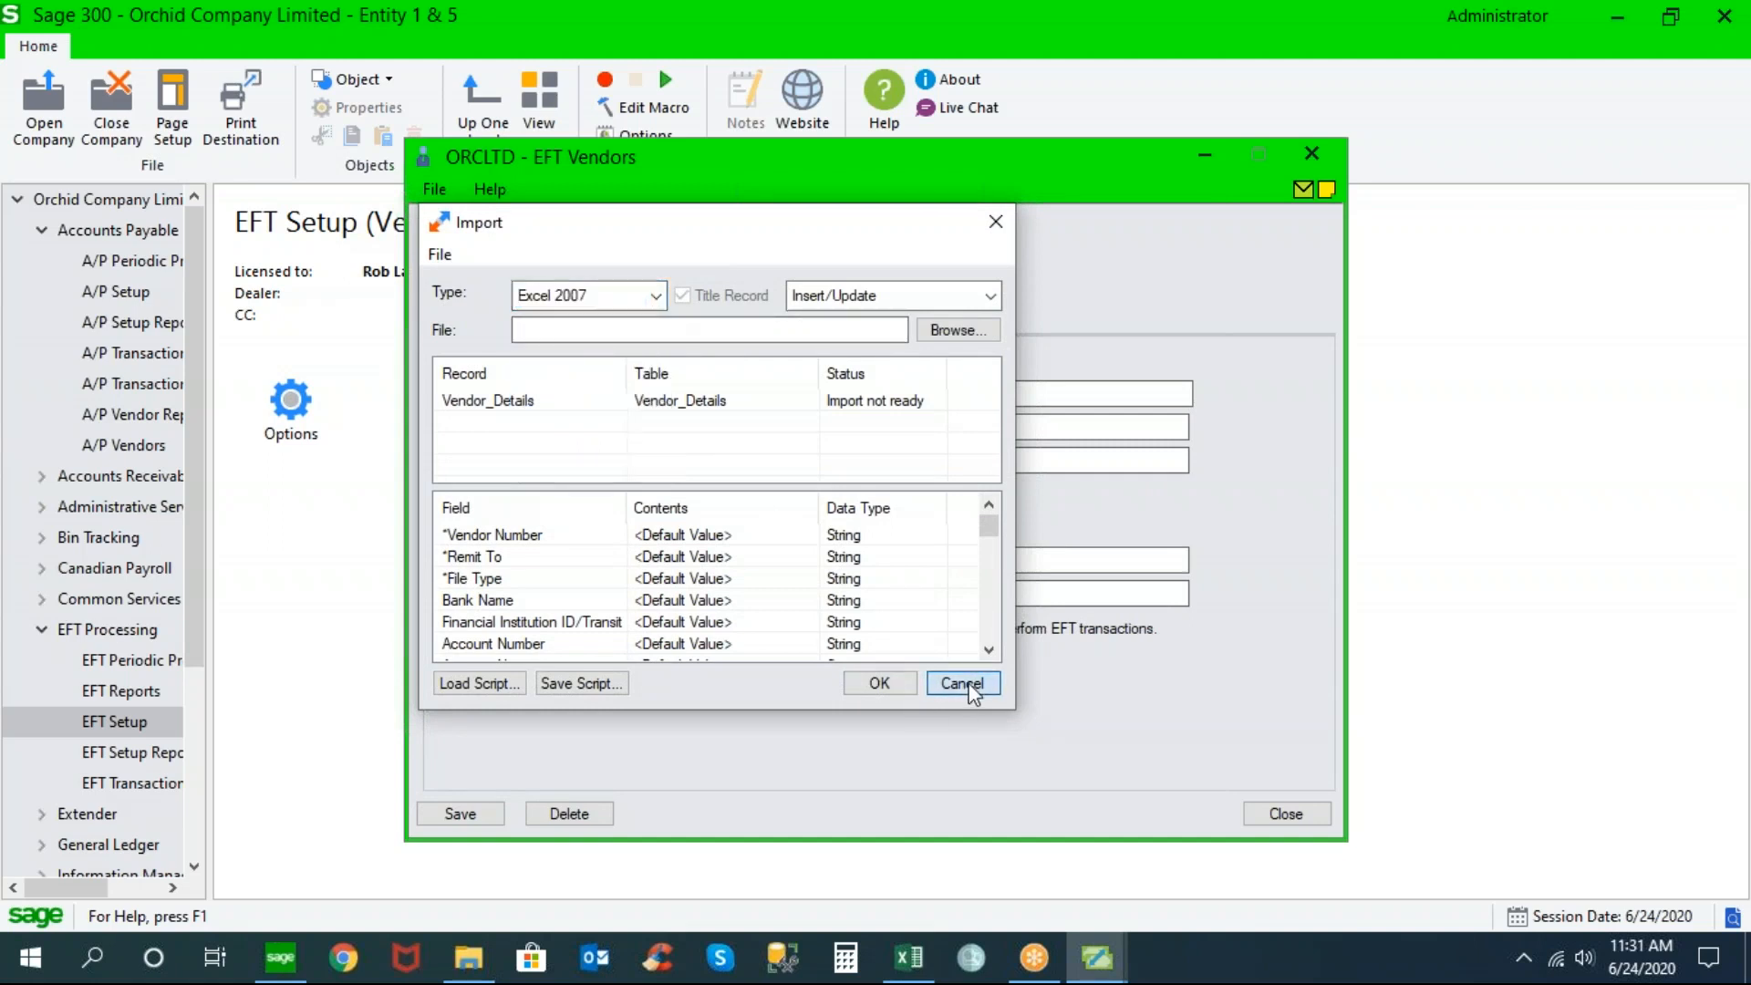
click(968, 690)
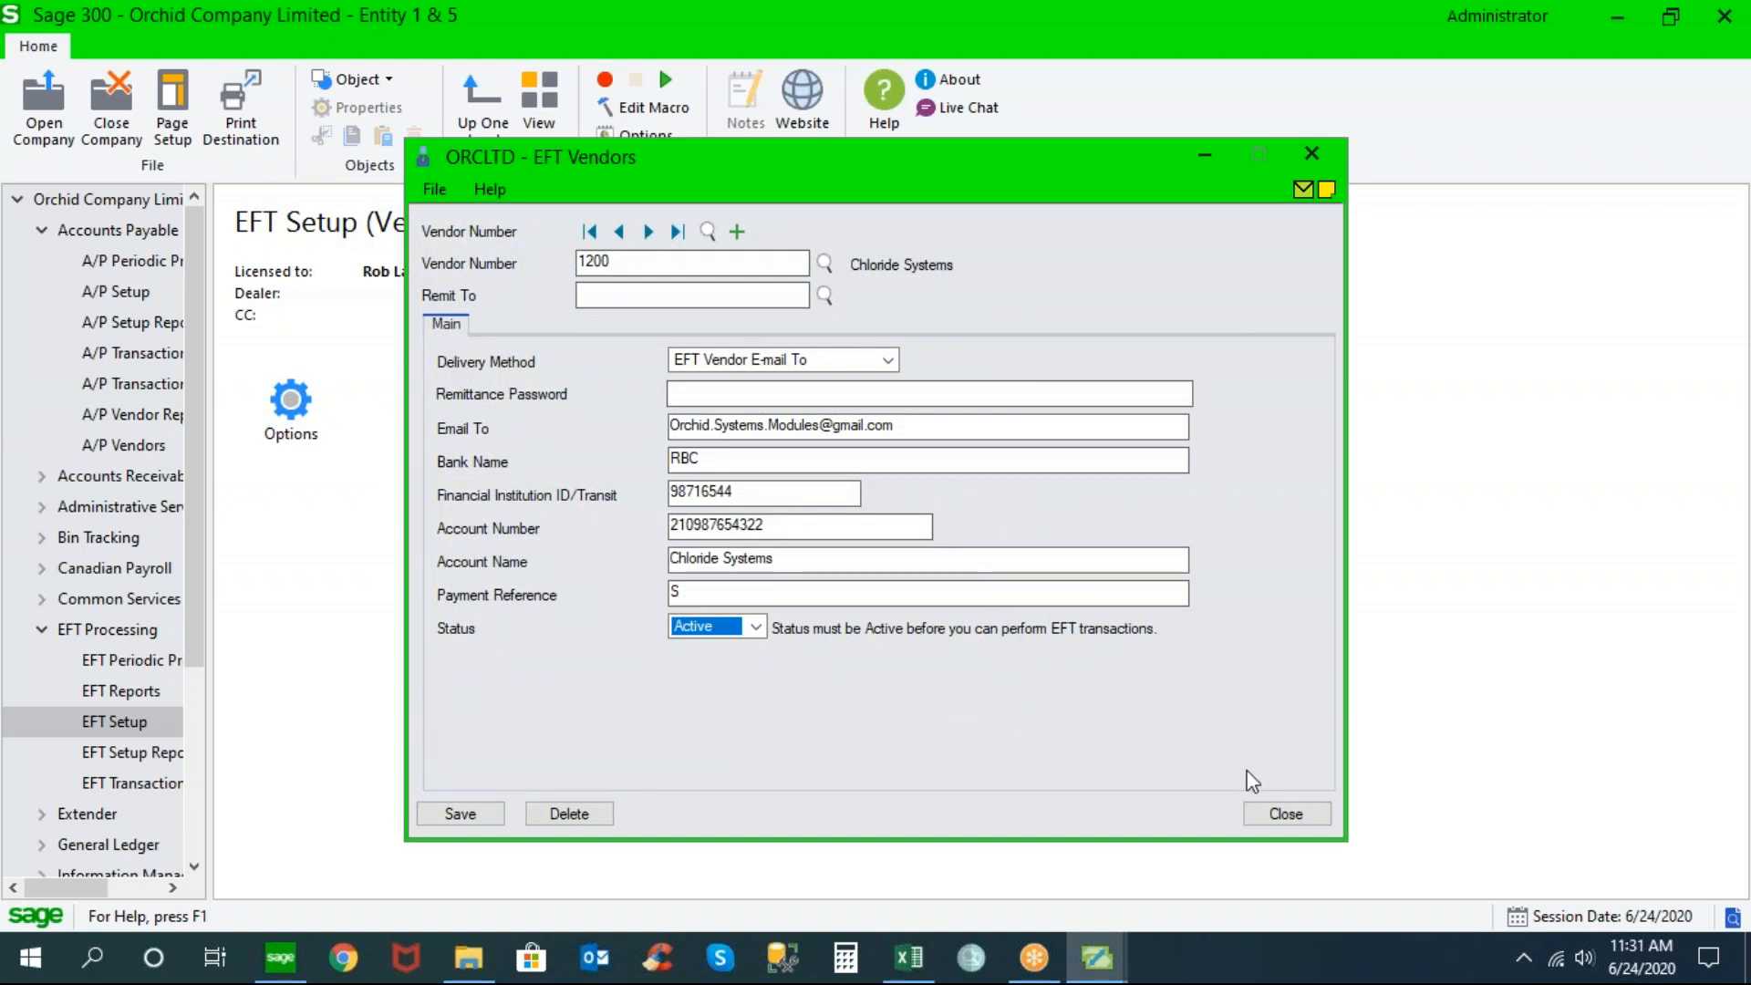
click(1275, 815)
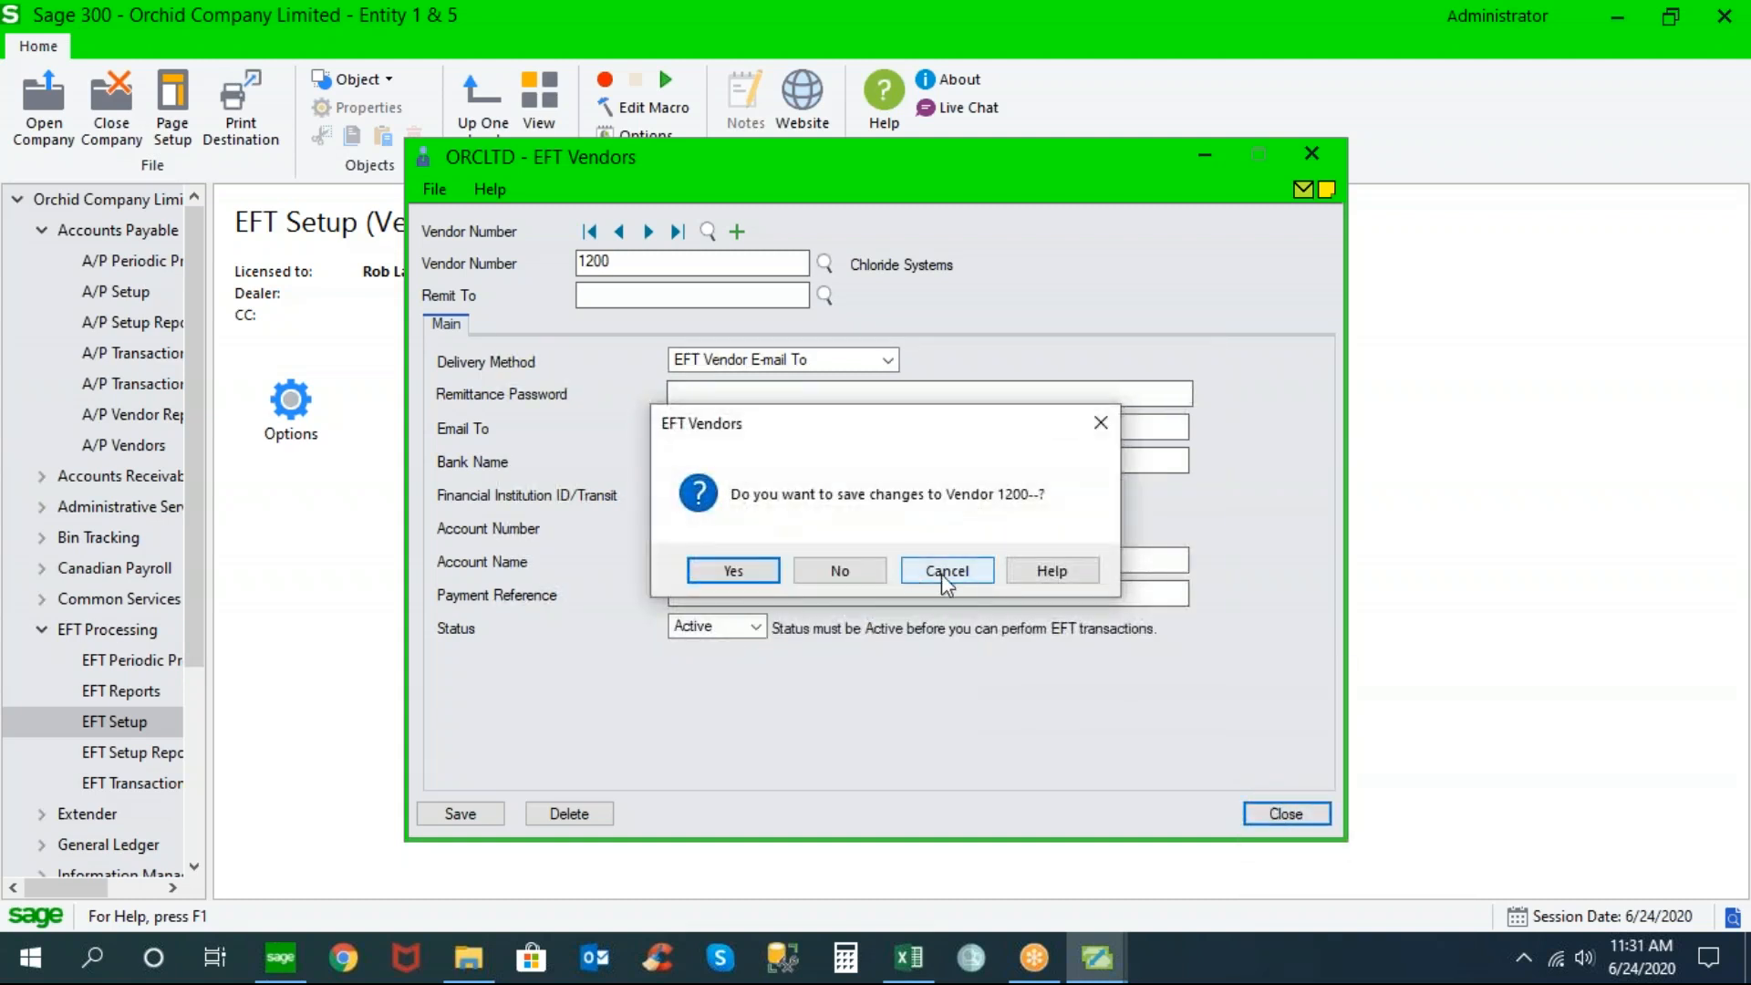
click(942, 573)
drag(916, 421, 622, 425)
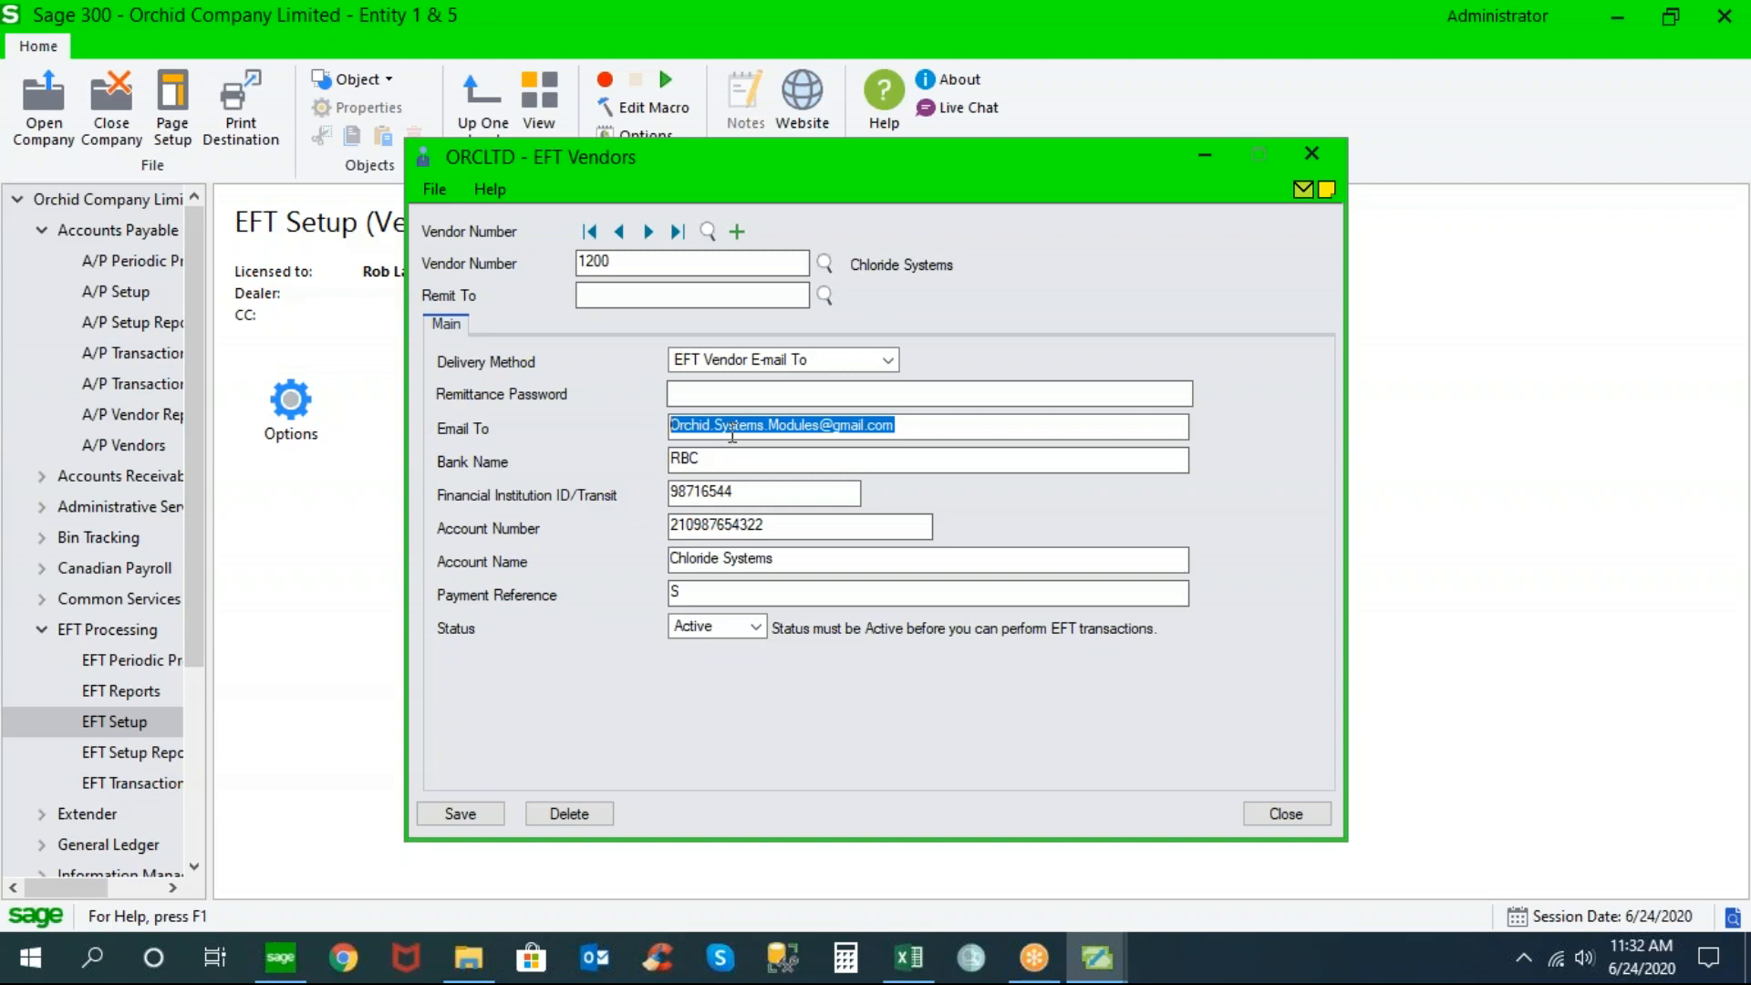
Change vendor 1200's EFT delivery method to A/P Vendor Delivery Method
click(888, 361)
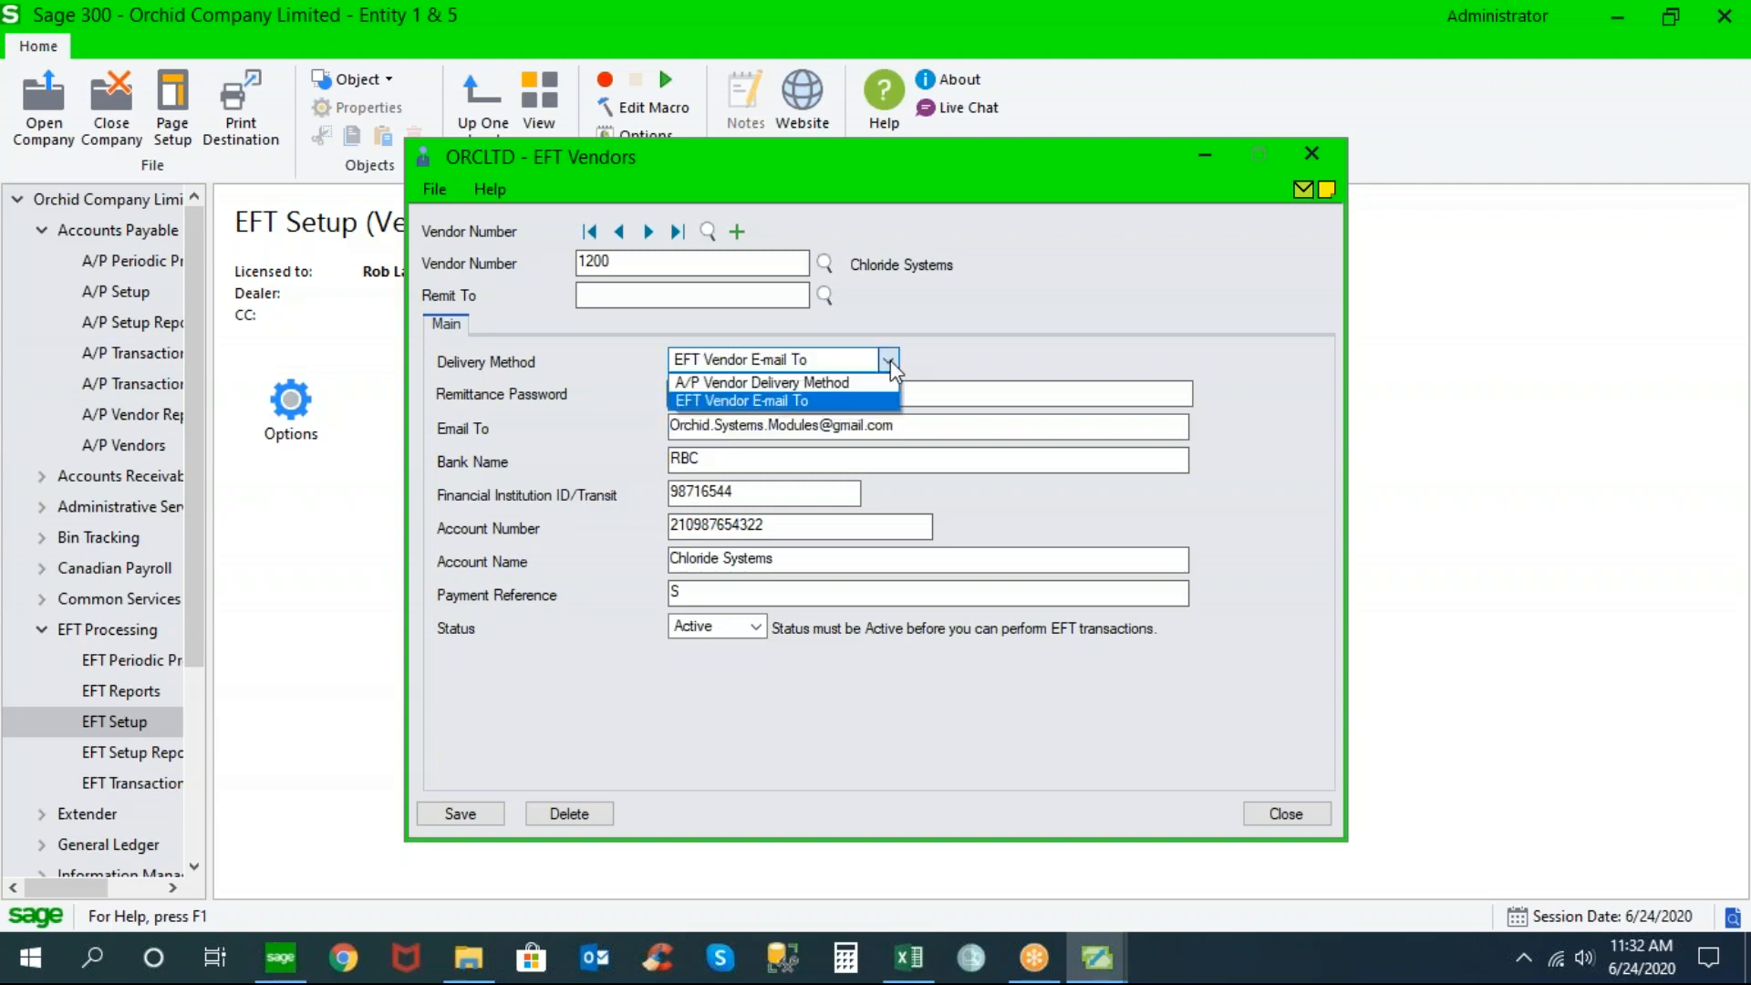
click(864, 383)
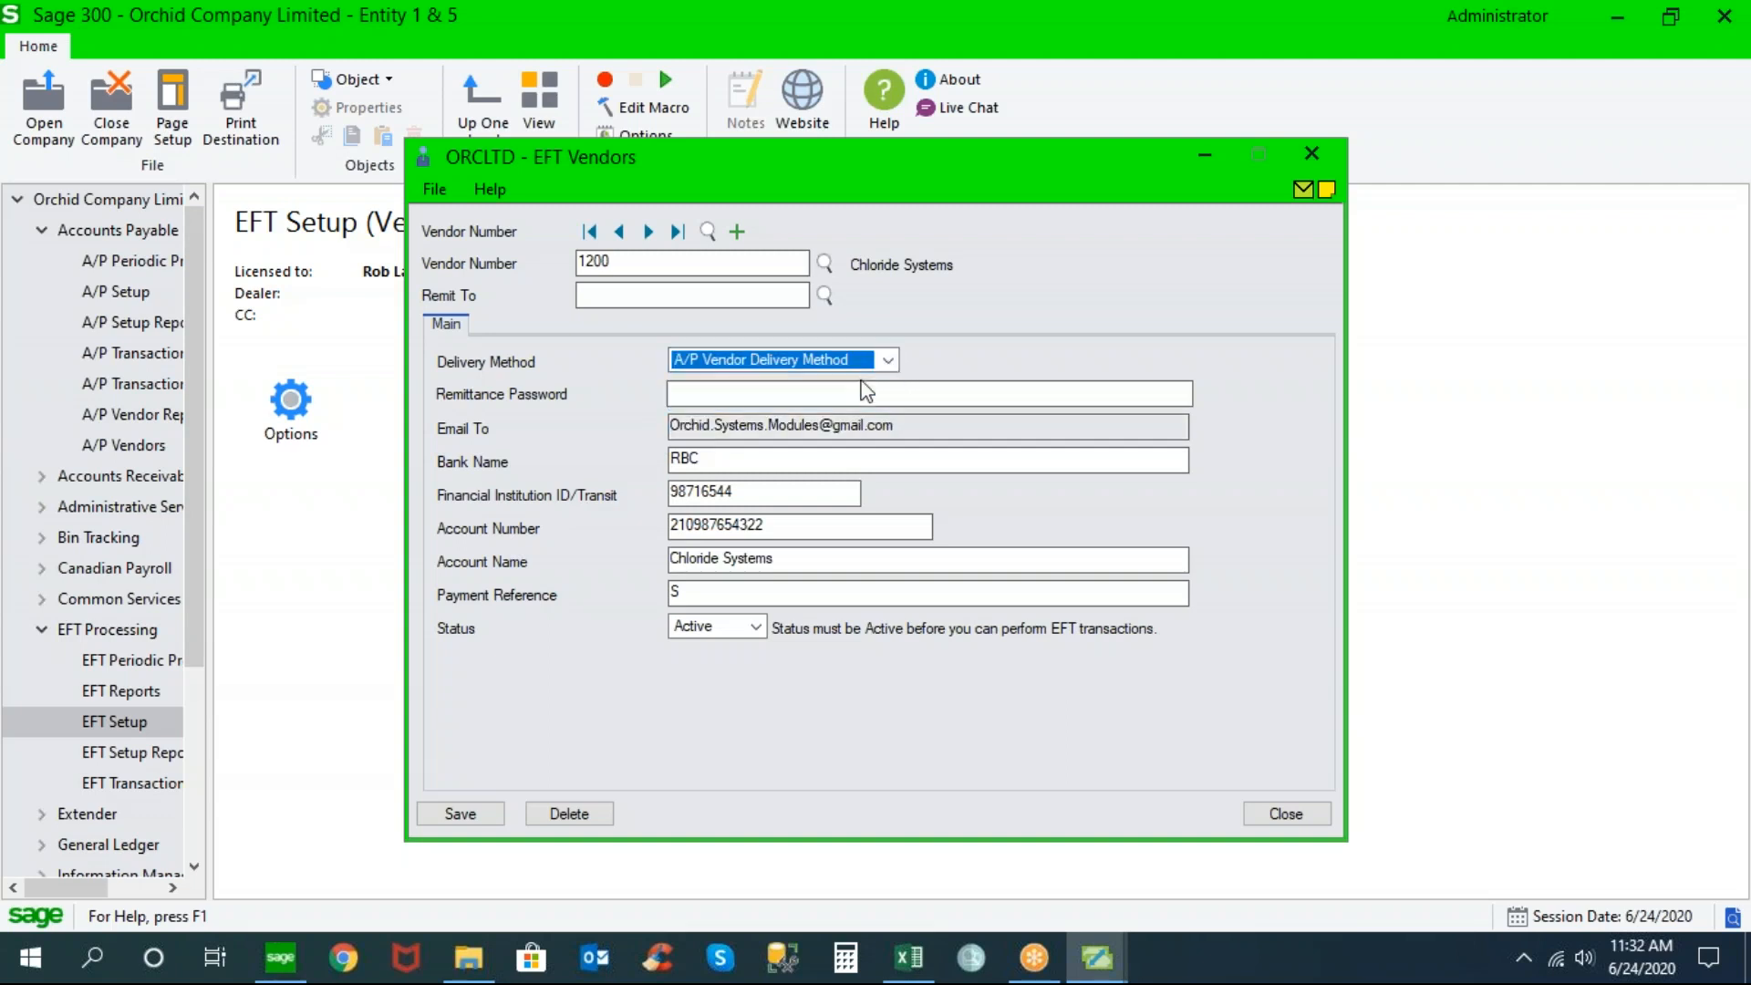
click(1099, 958)
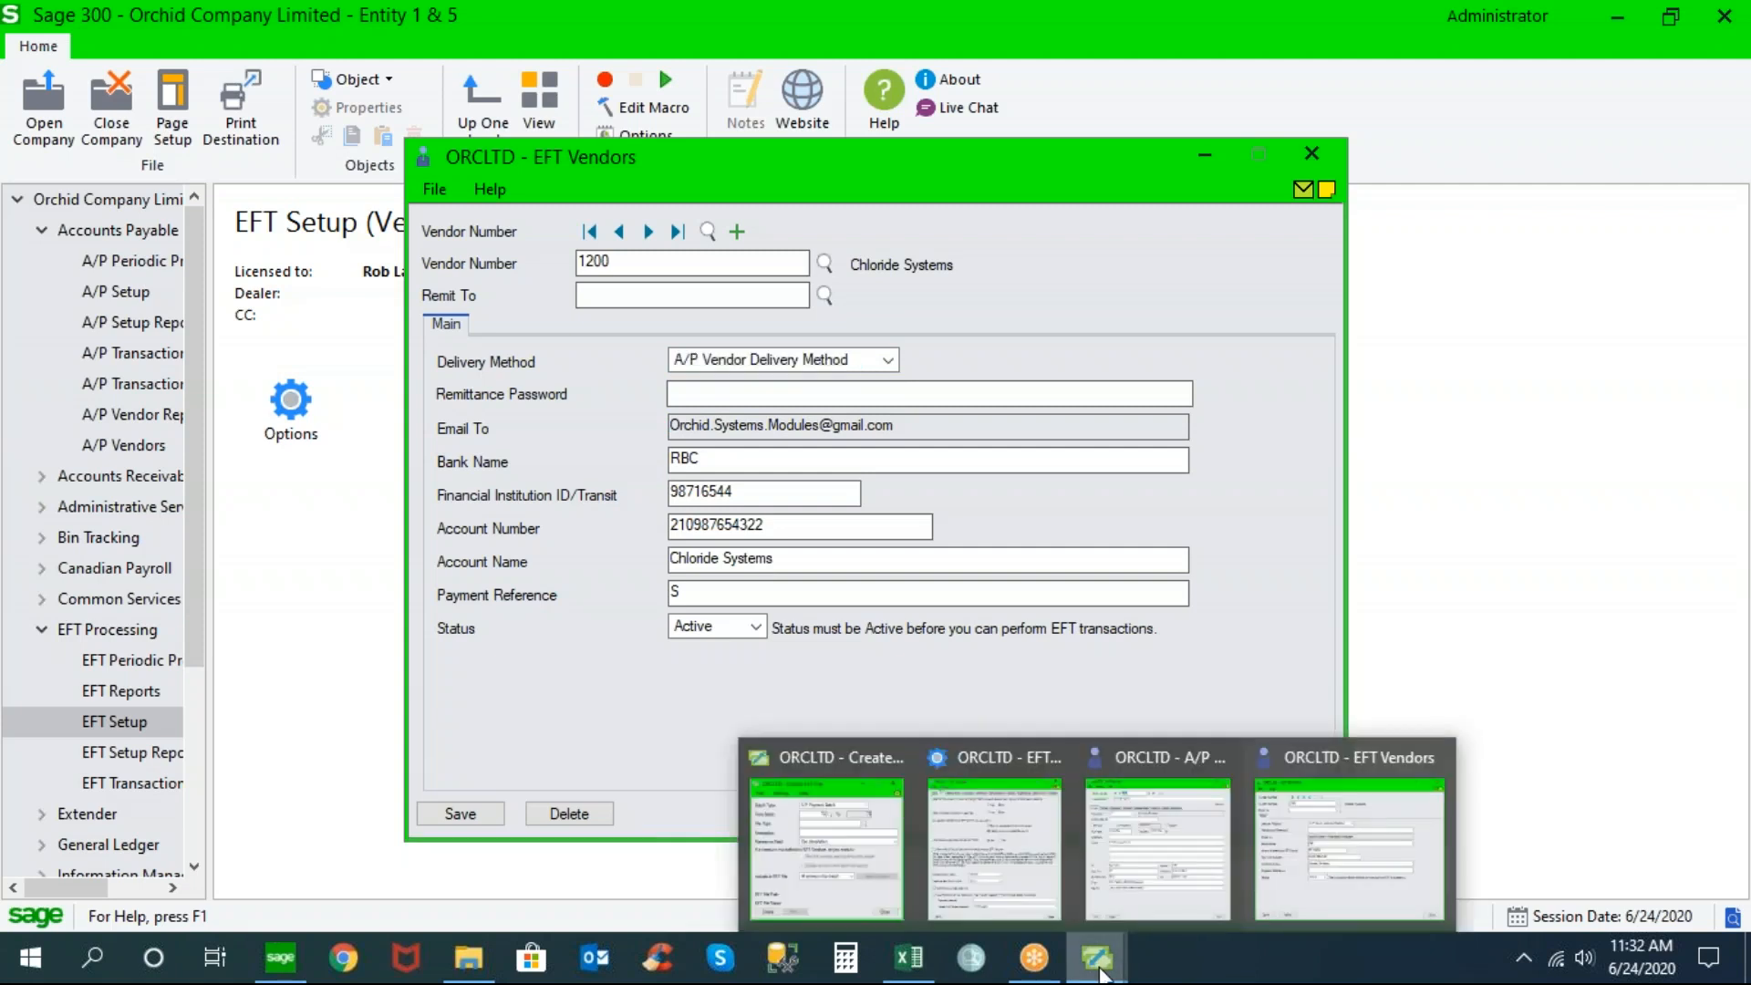
Set vendor 1200's A/P Vendors delivery method to E-mail on the Processing tab
click(1145, 853)
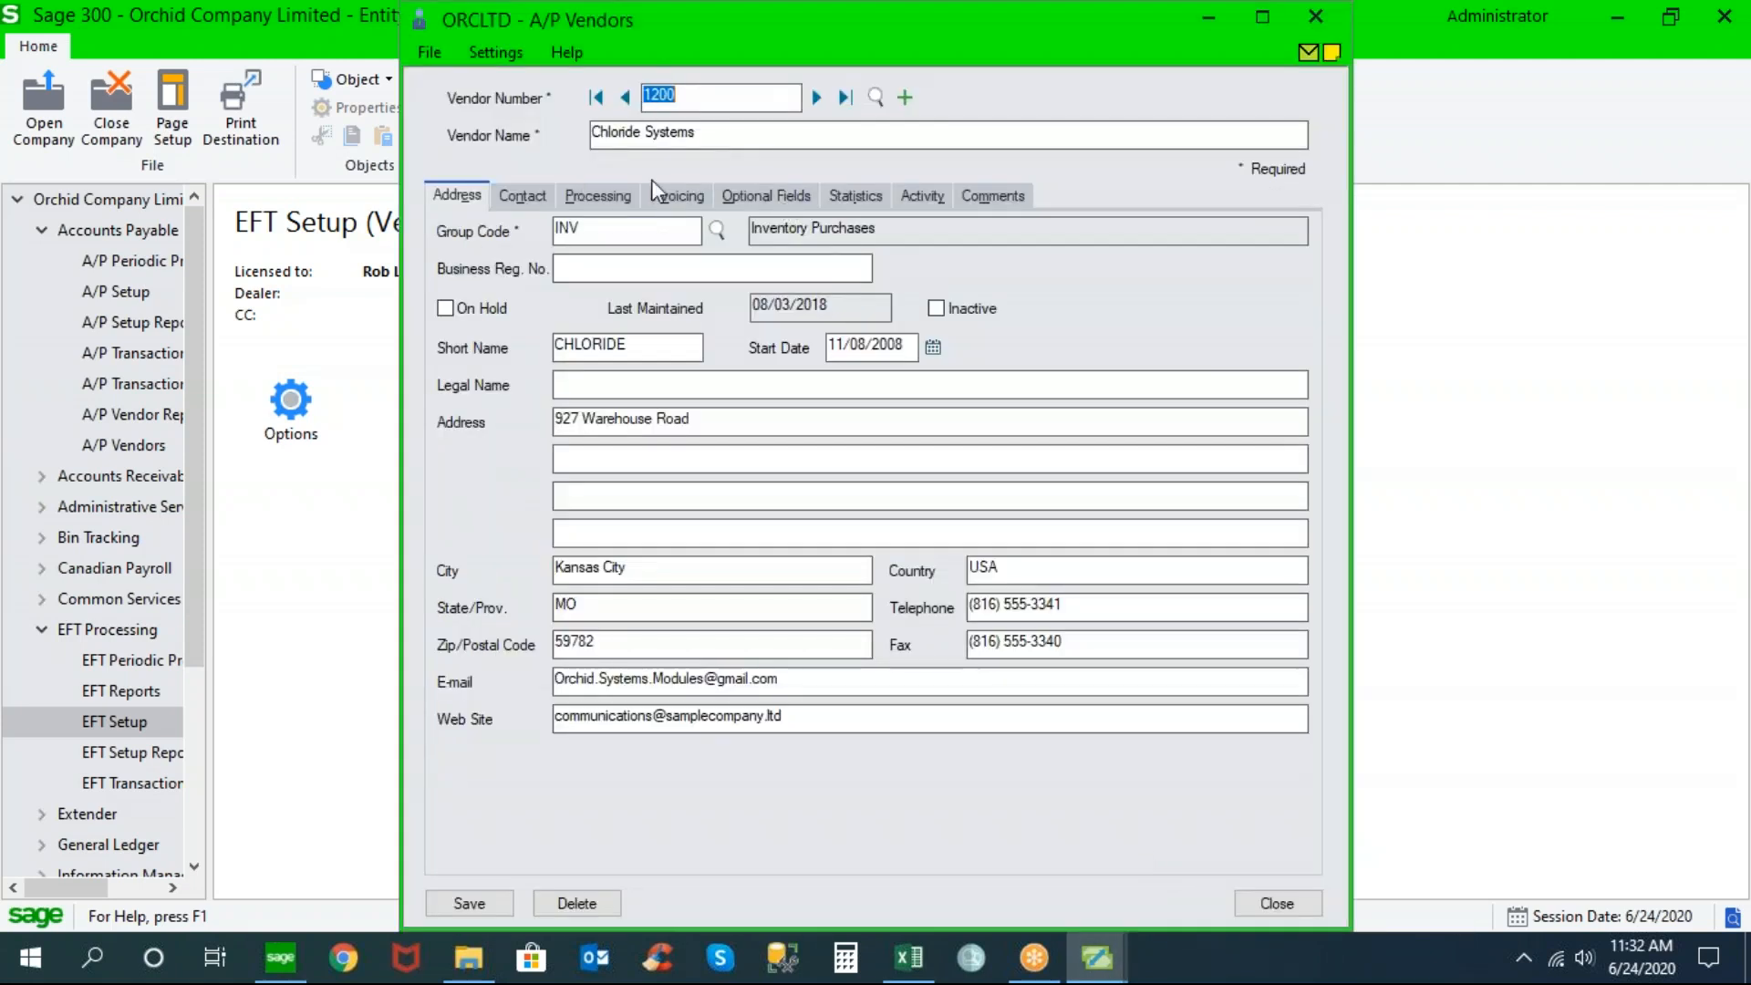
click(599, 194)
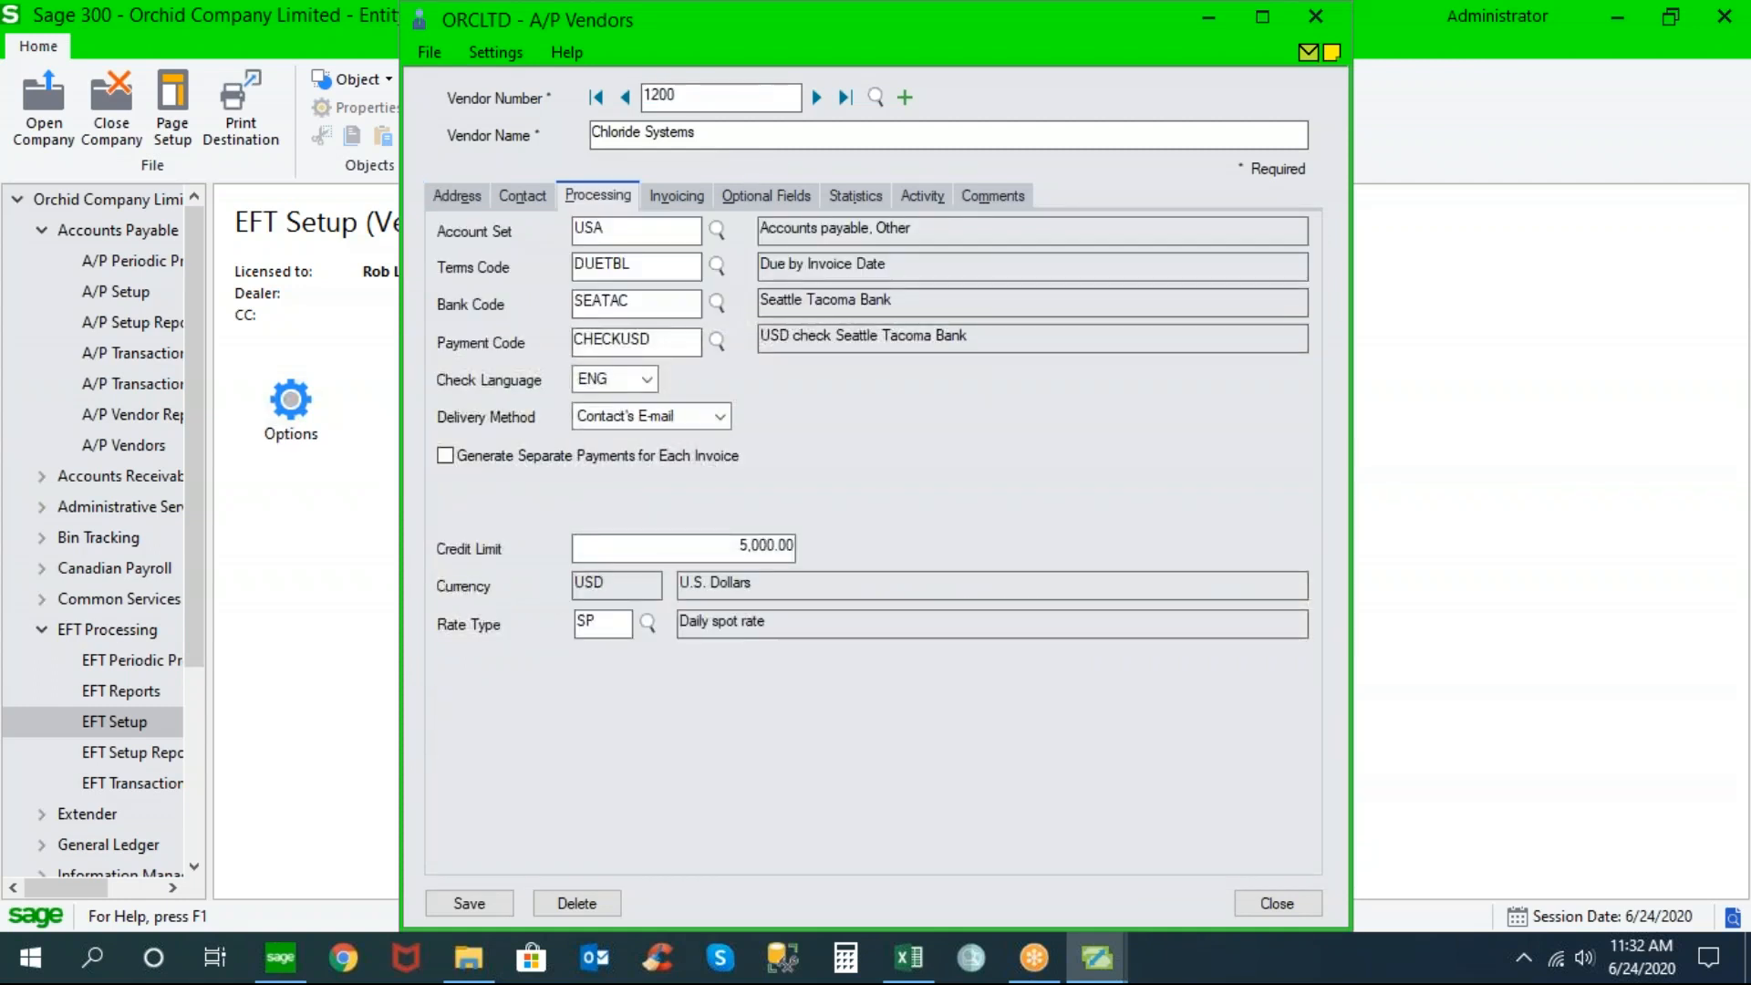
click(720, 416)
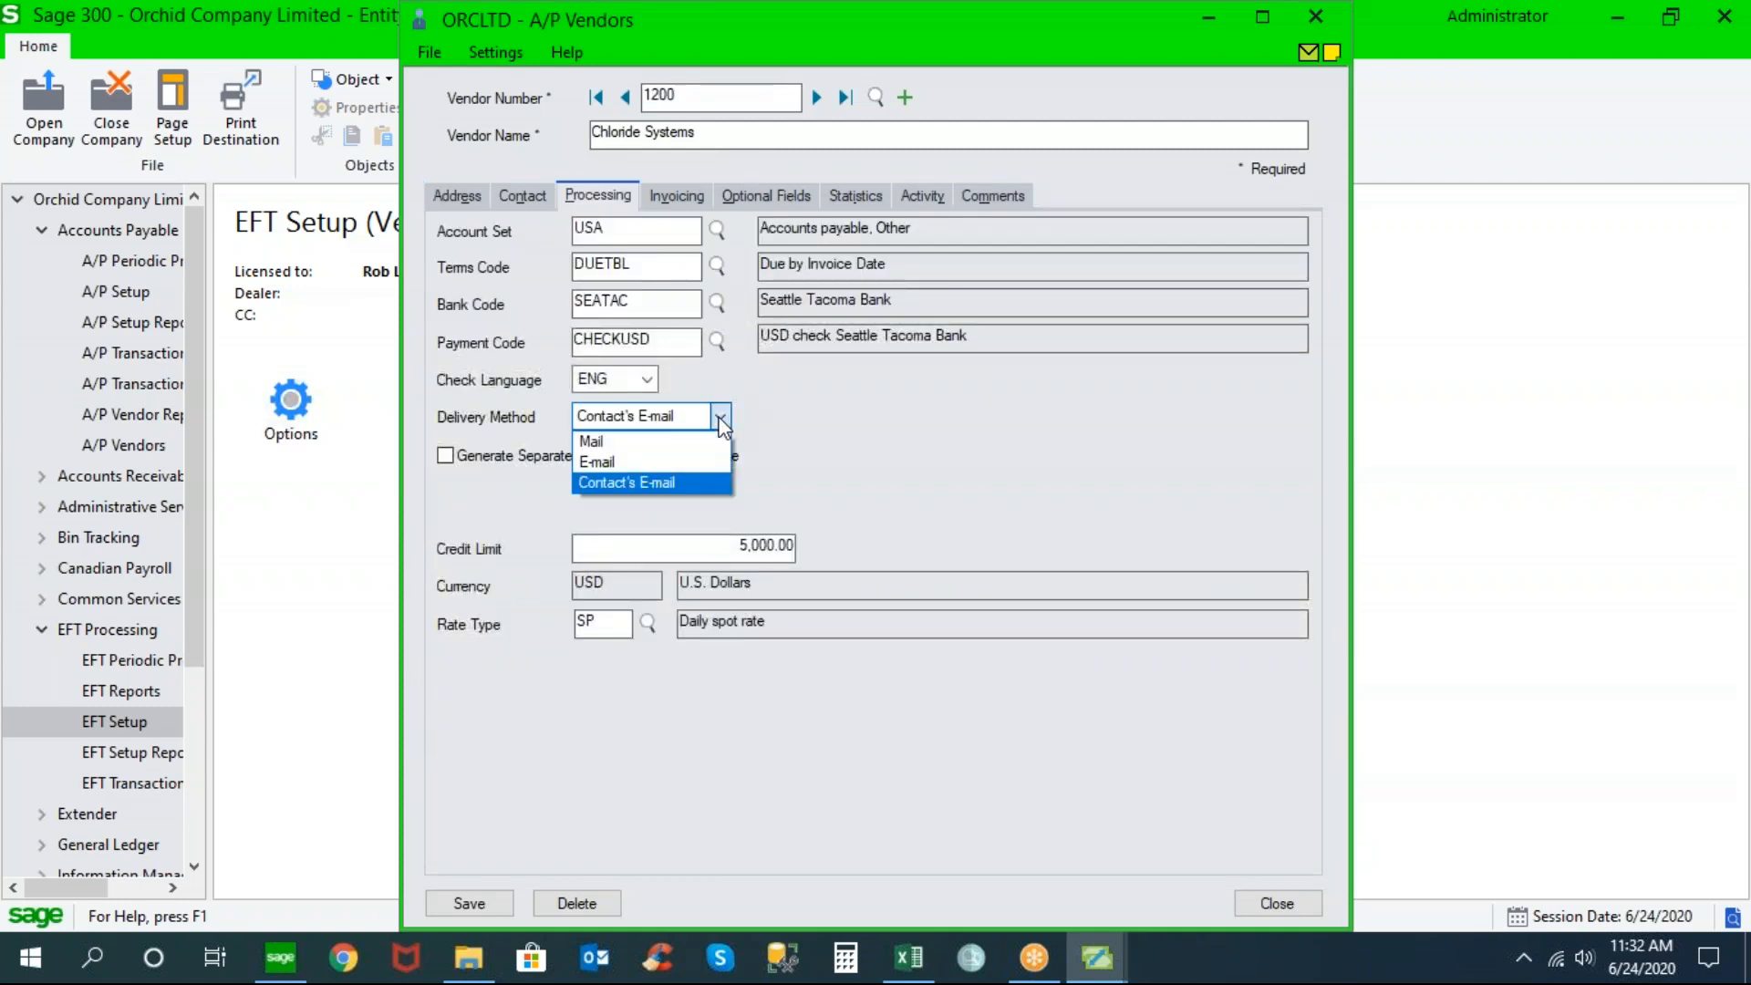
click(675, 463)
Check the vendor's e-mail address on the Address tab and the contact's e-mail on the Contact tab
click(466, 197)
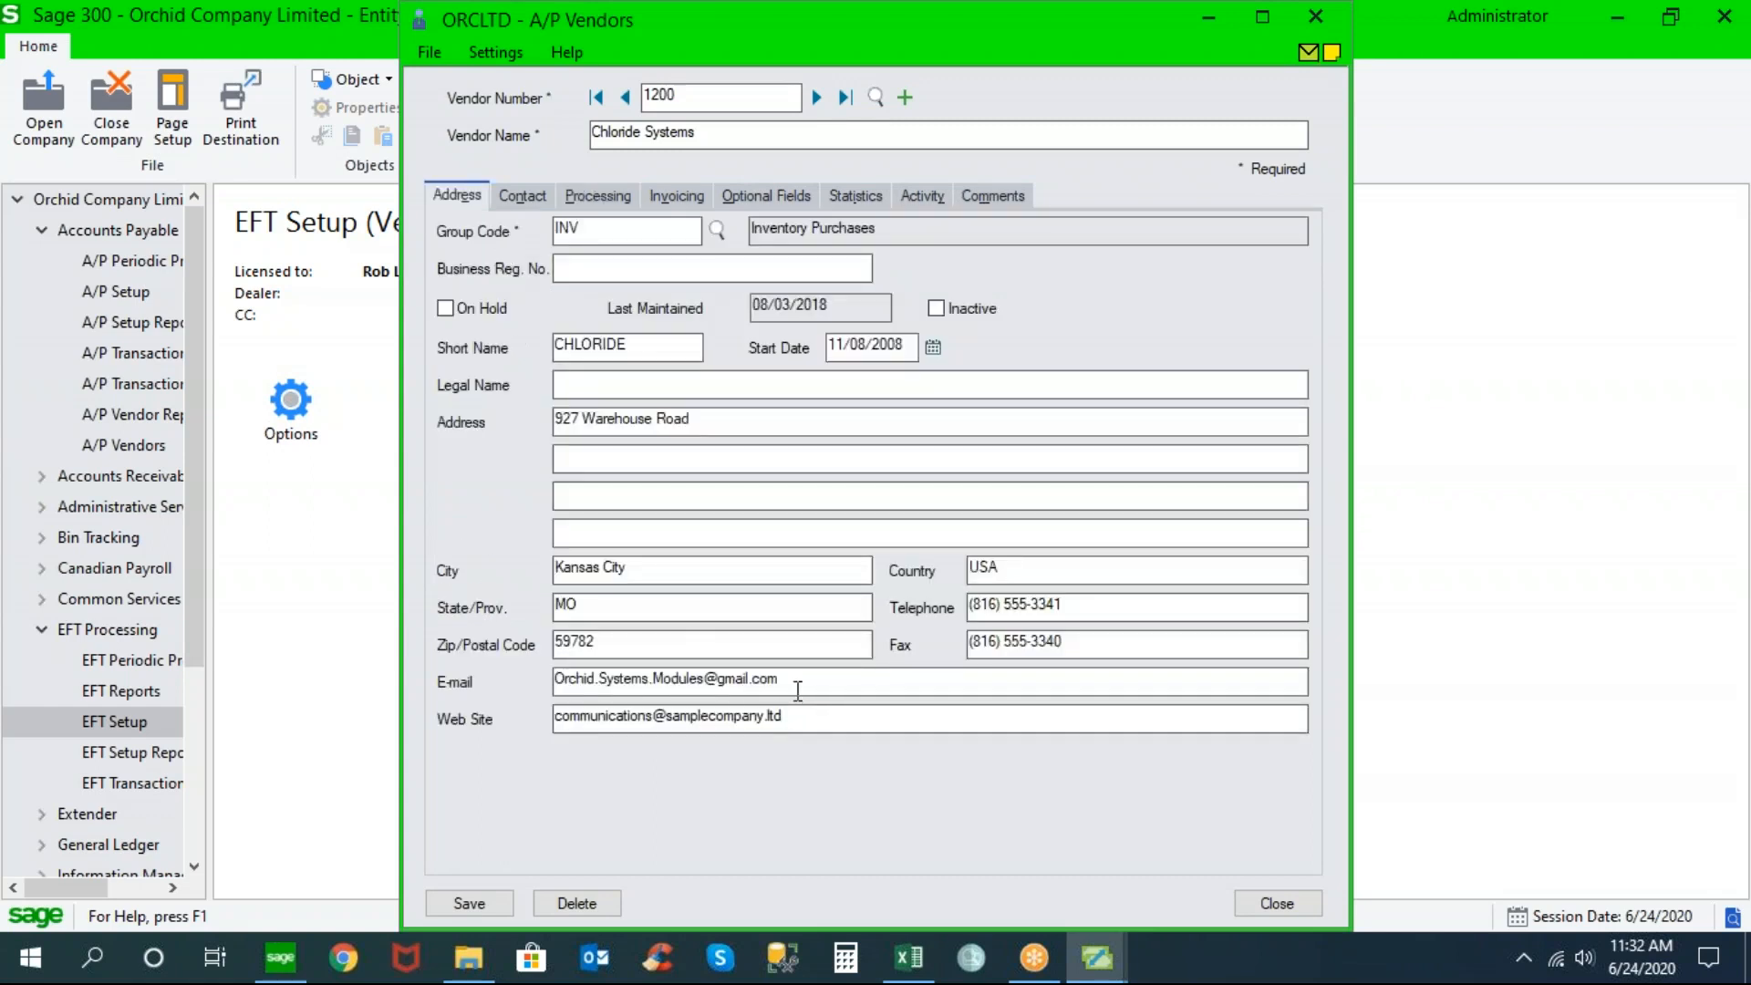
drag(797, 685, 476, 649)
click(529, 199)
drag(821, 340, 442, 336)
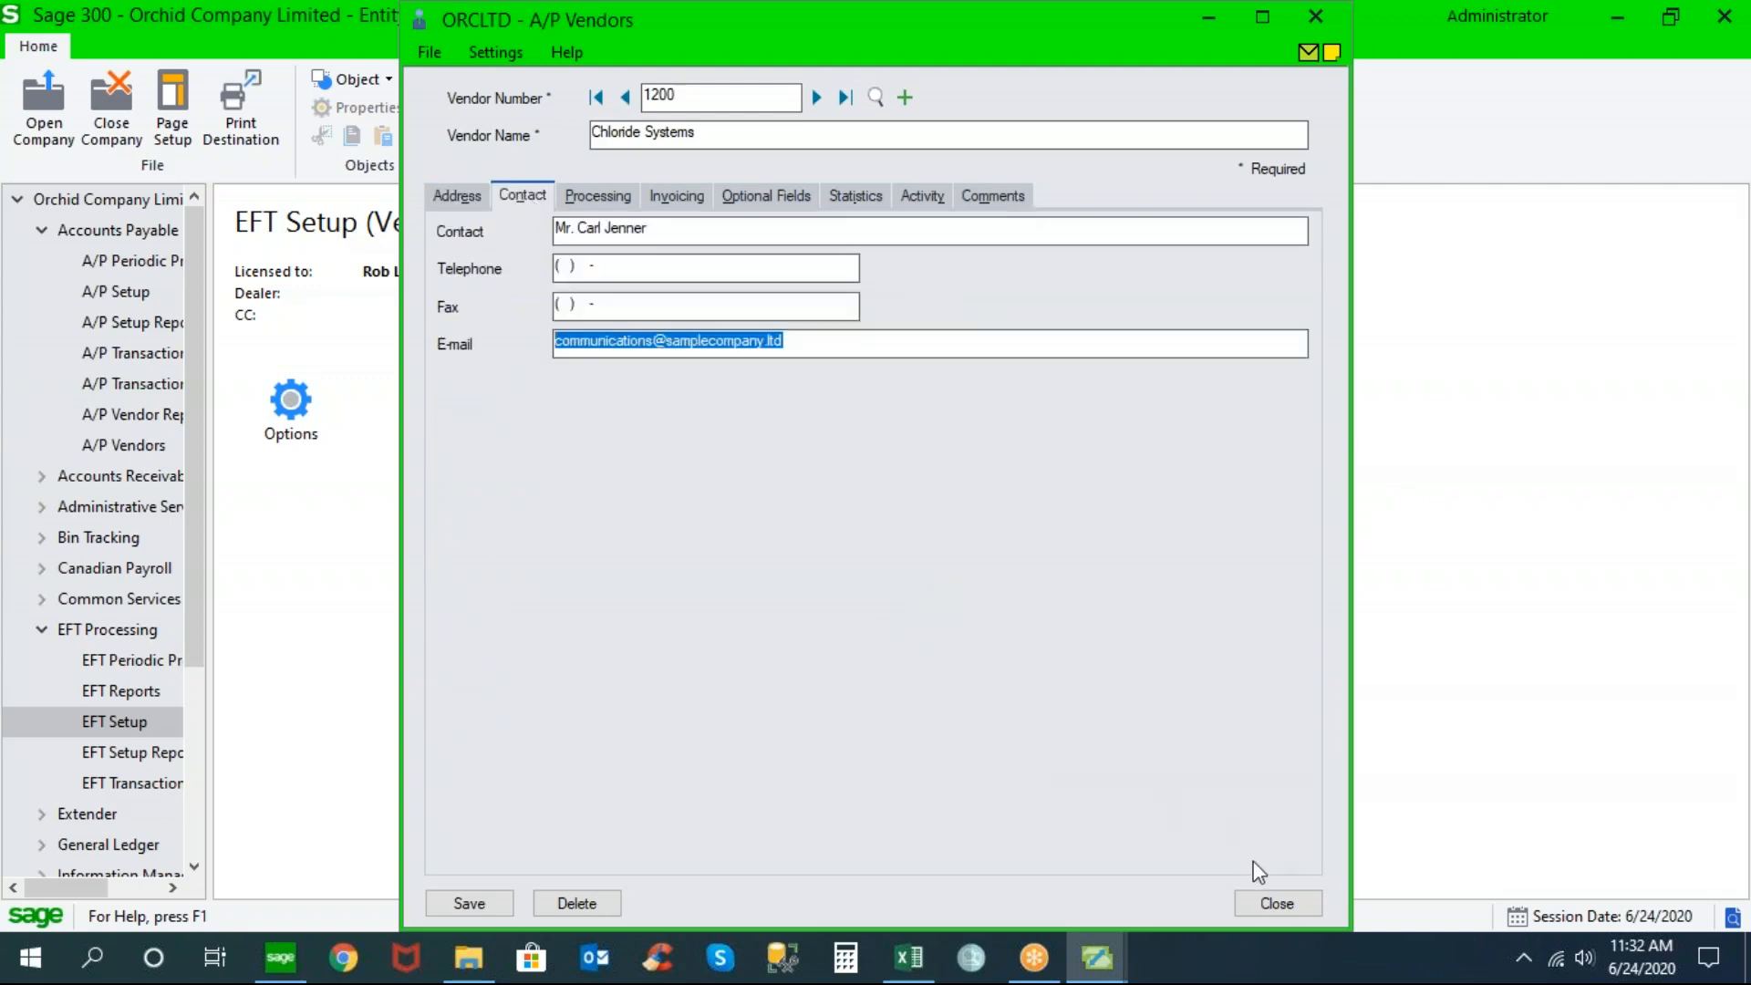
click(629, 195)
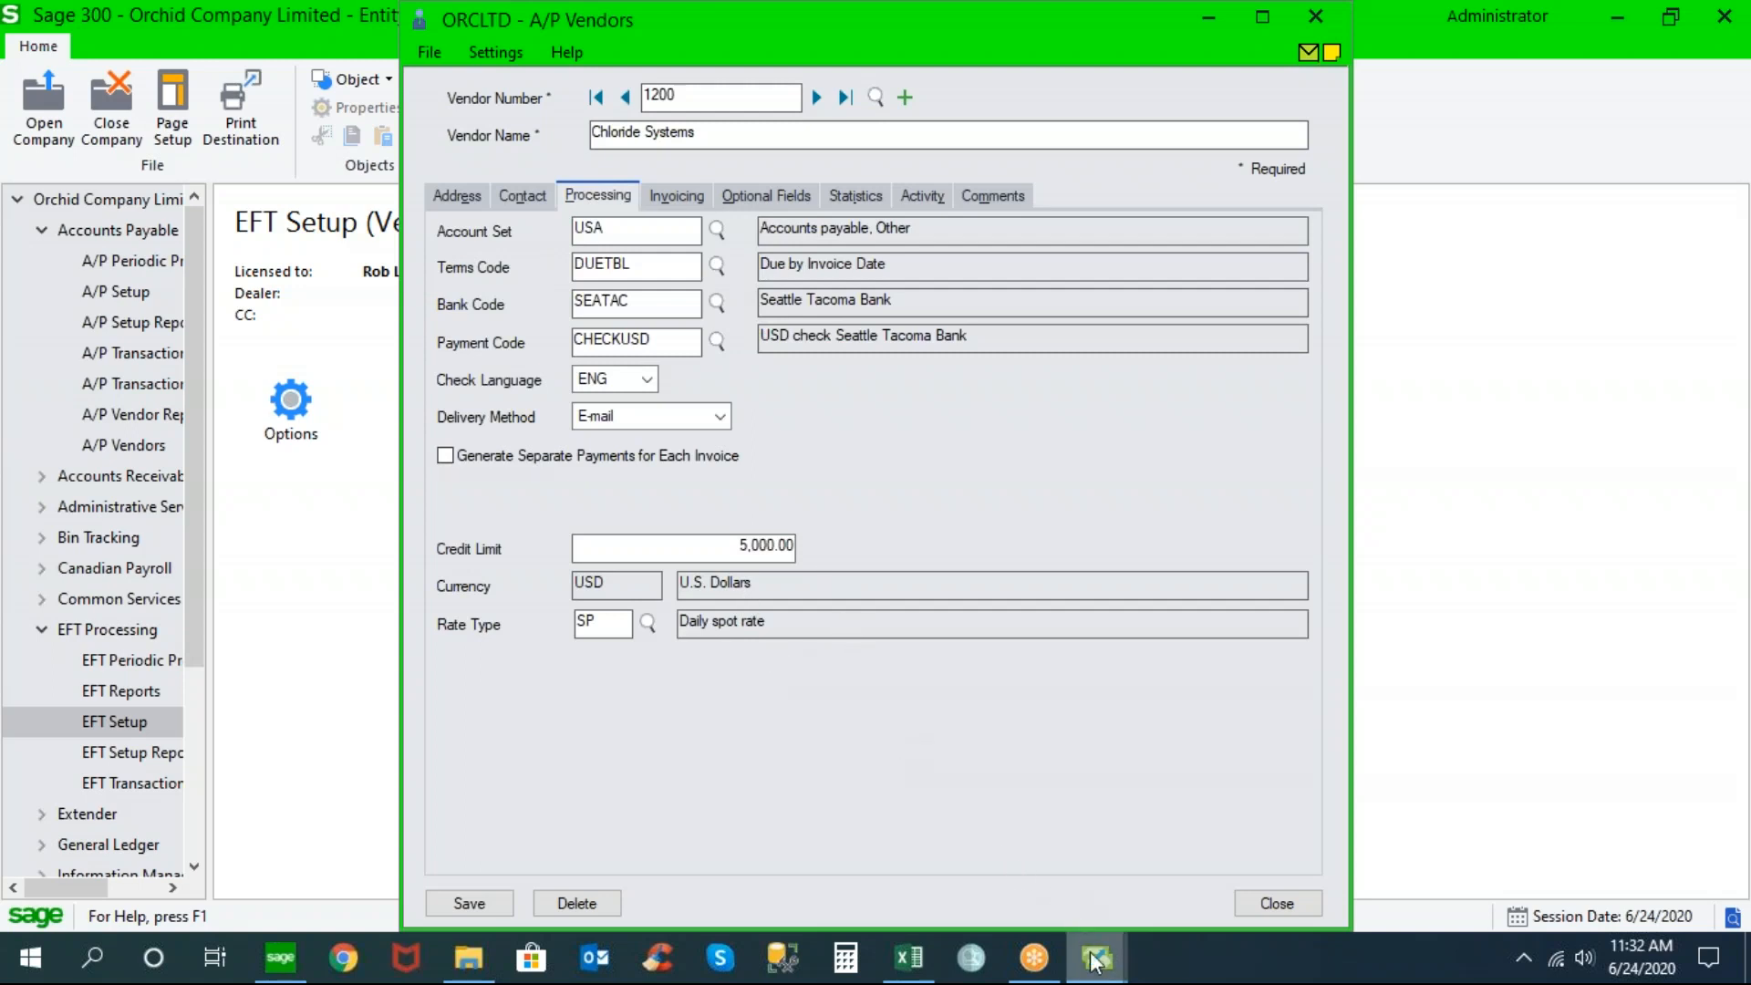
Close the EFT Vendors record without saving the changes
mouse_move(1098, 957)
click(1272, 849)
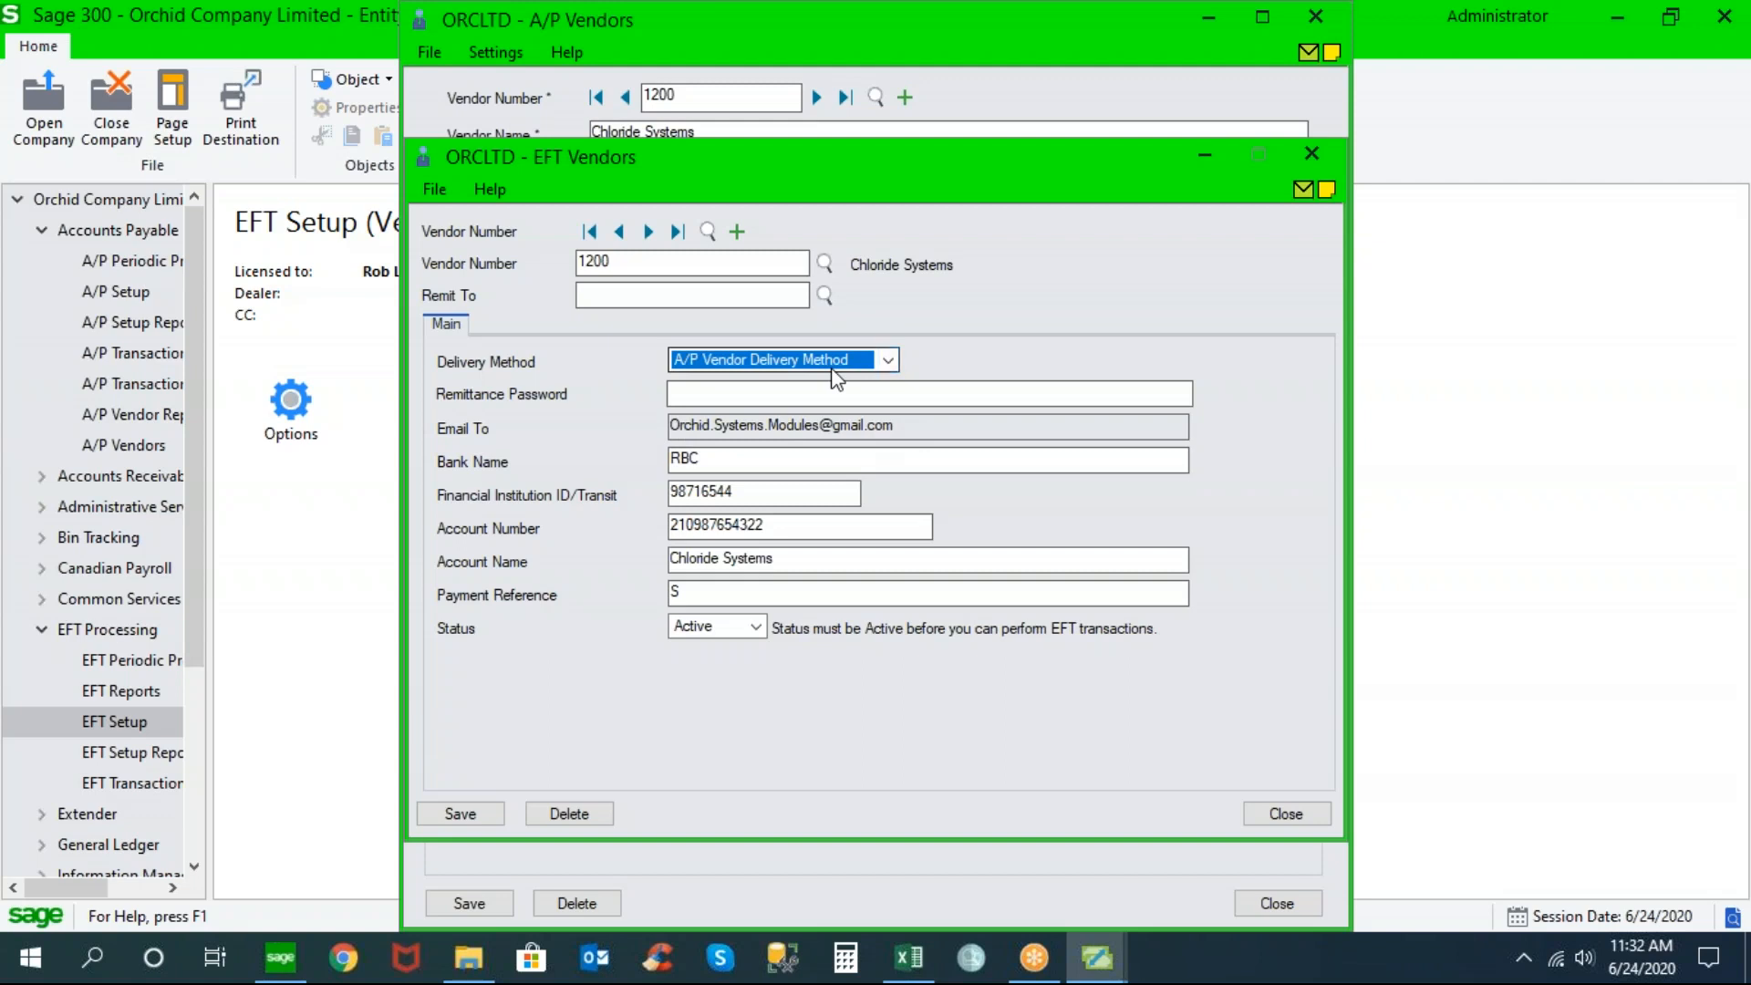
click(1281, 814)
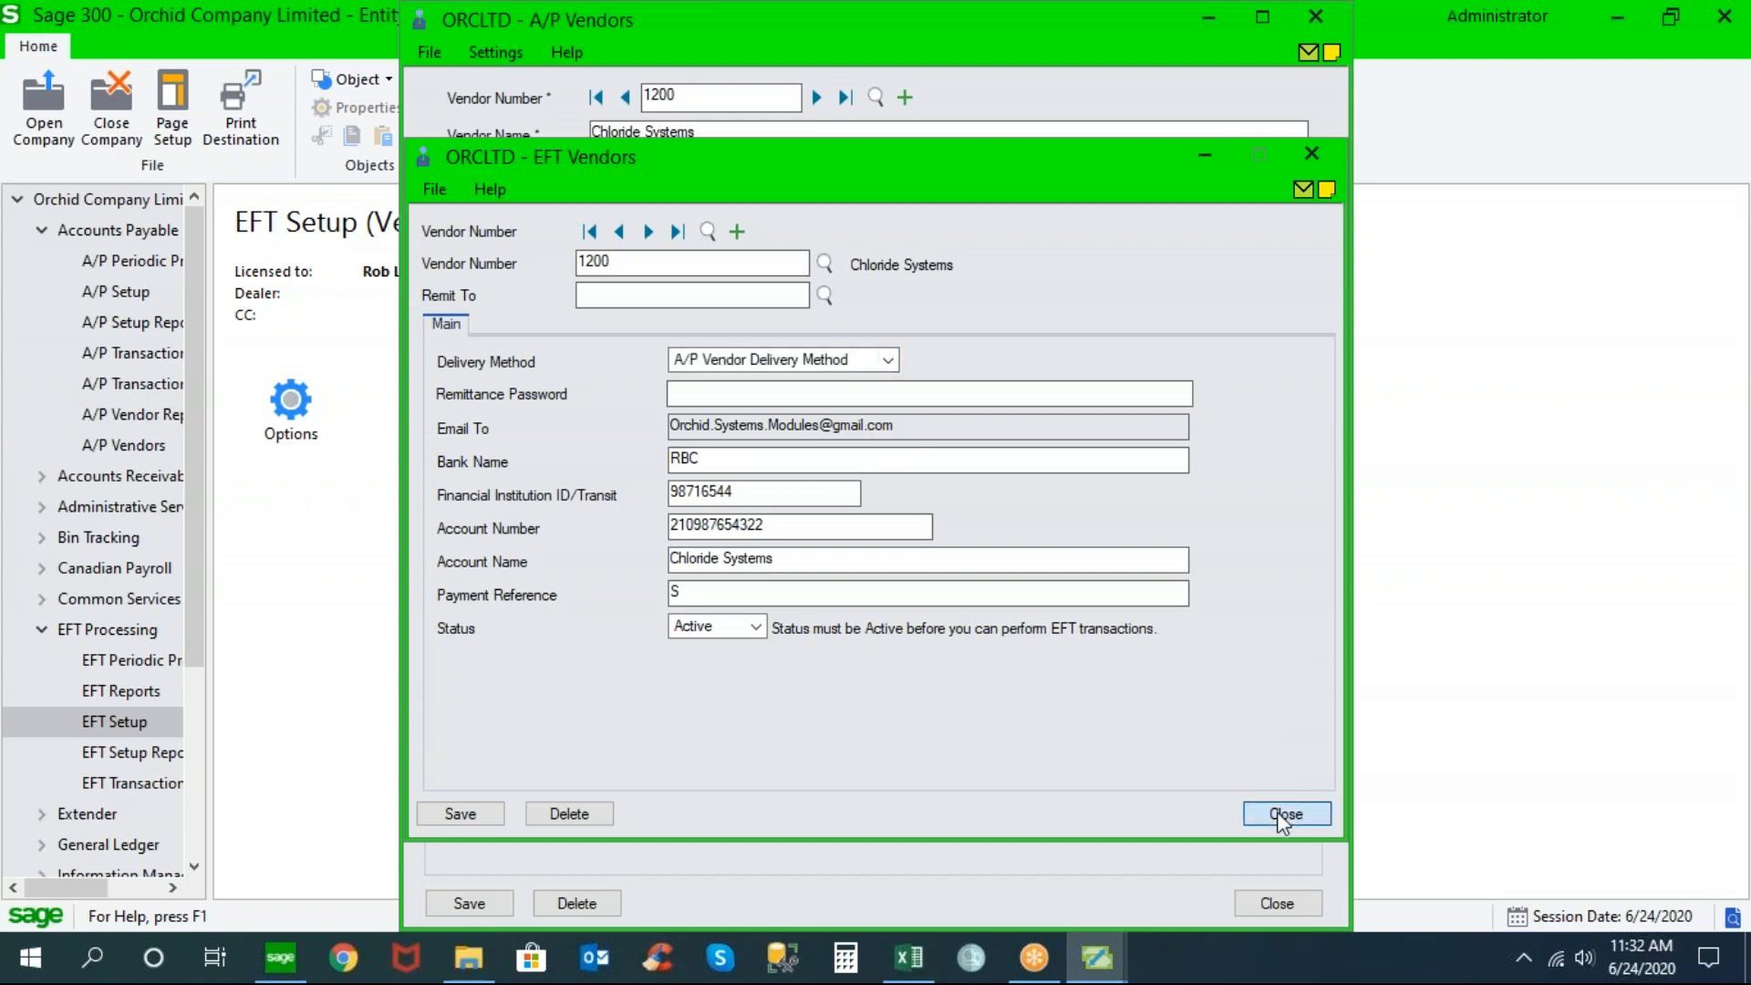
click(855, 568)
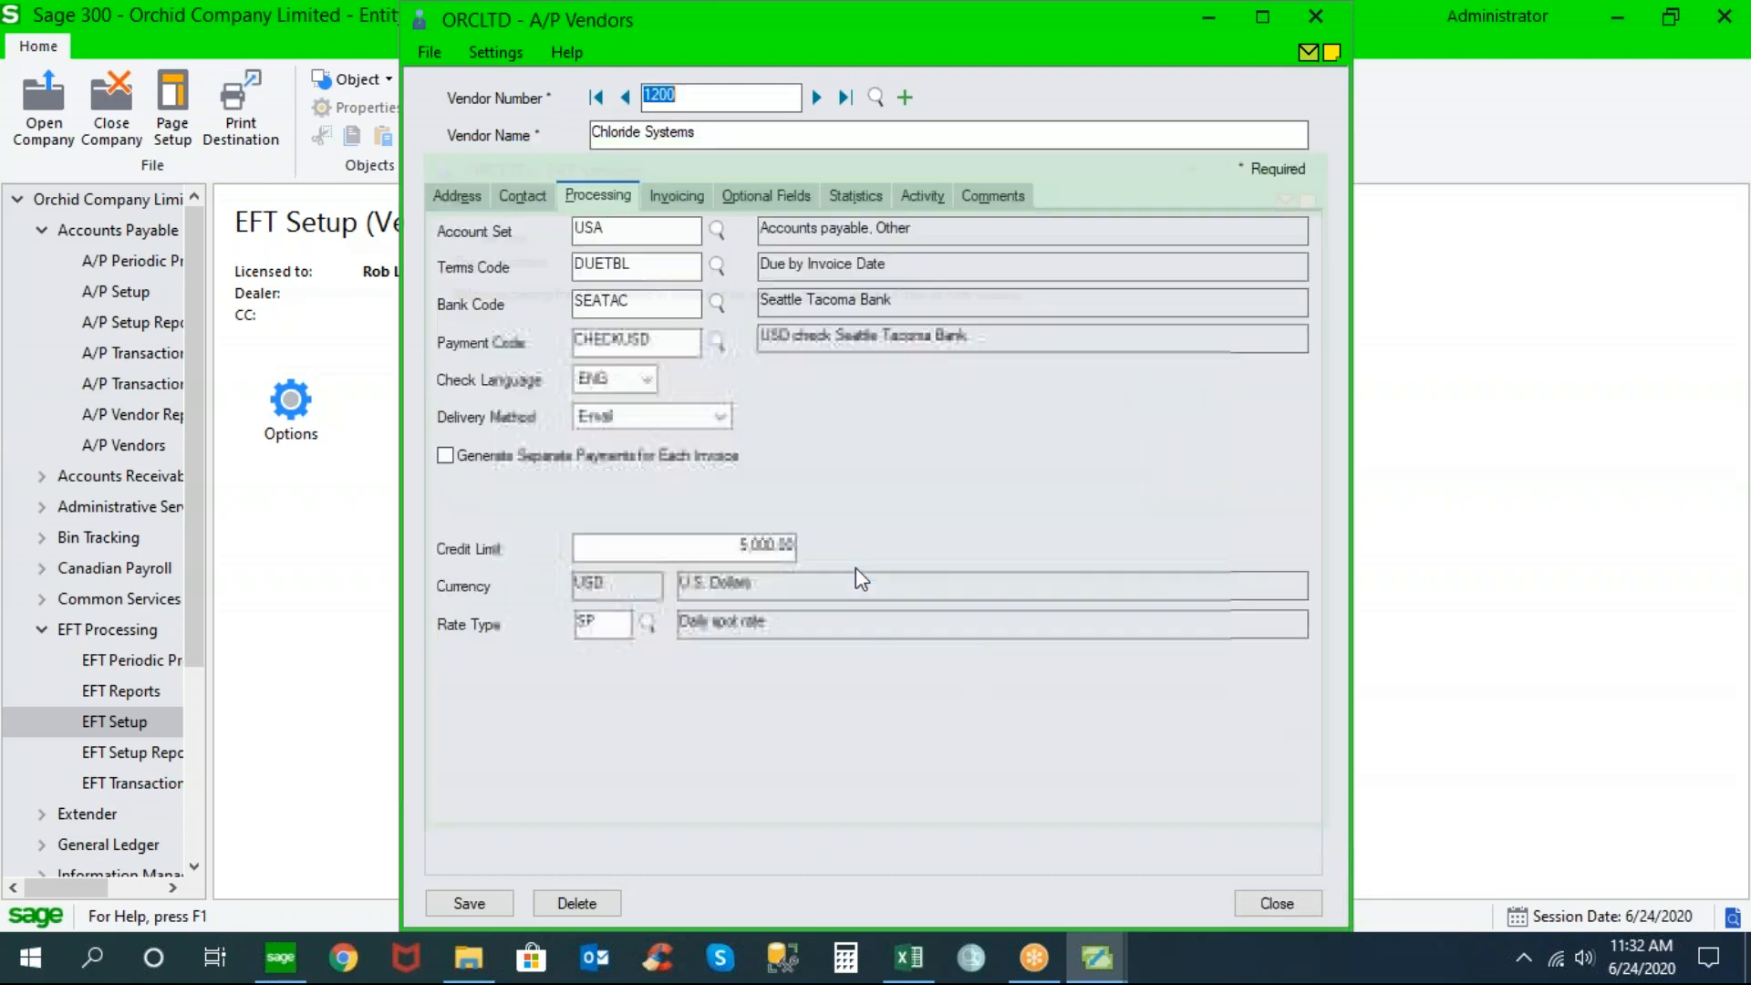
Review EFT Options: primary bank CAN_CPA005 and A/P e-mail server smtp.gmail.com:587 with TLS
double_click(290, 401)
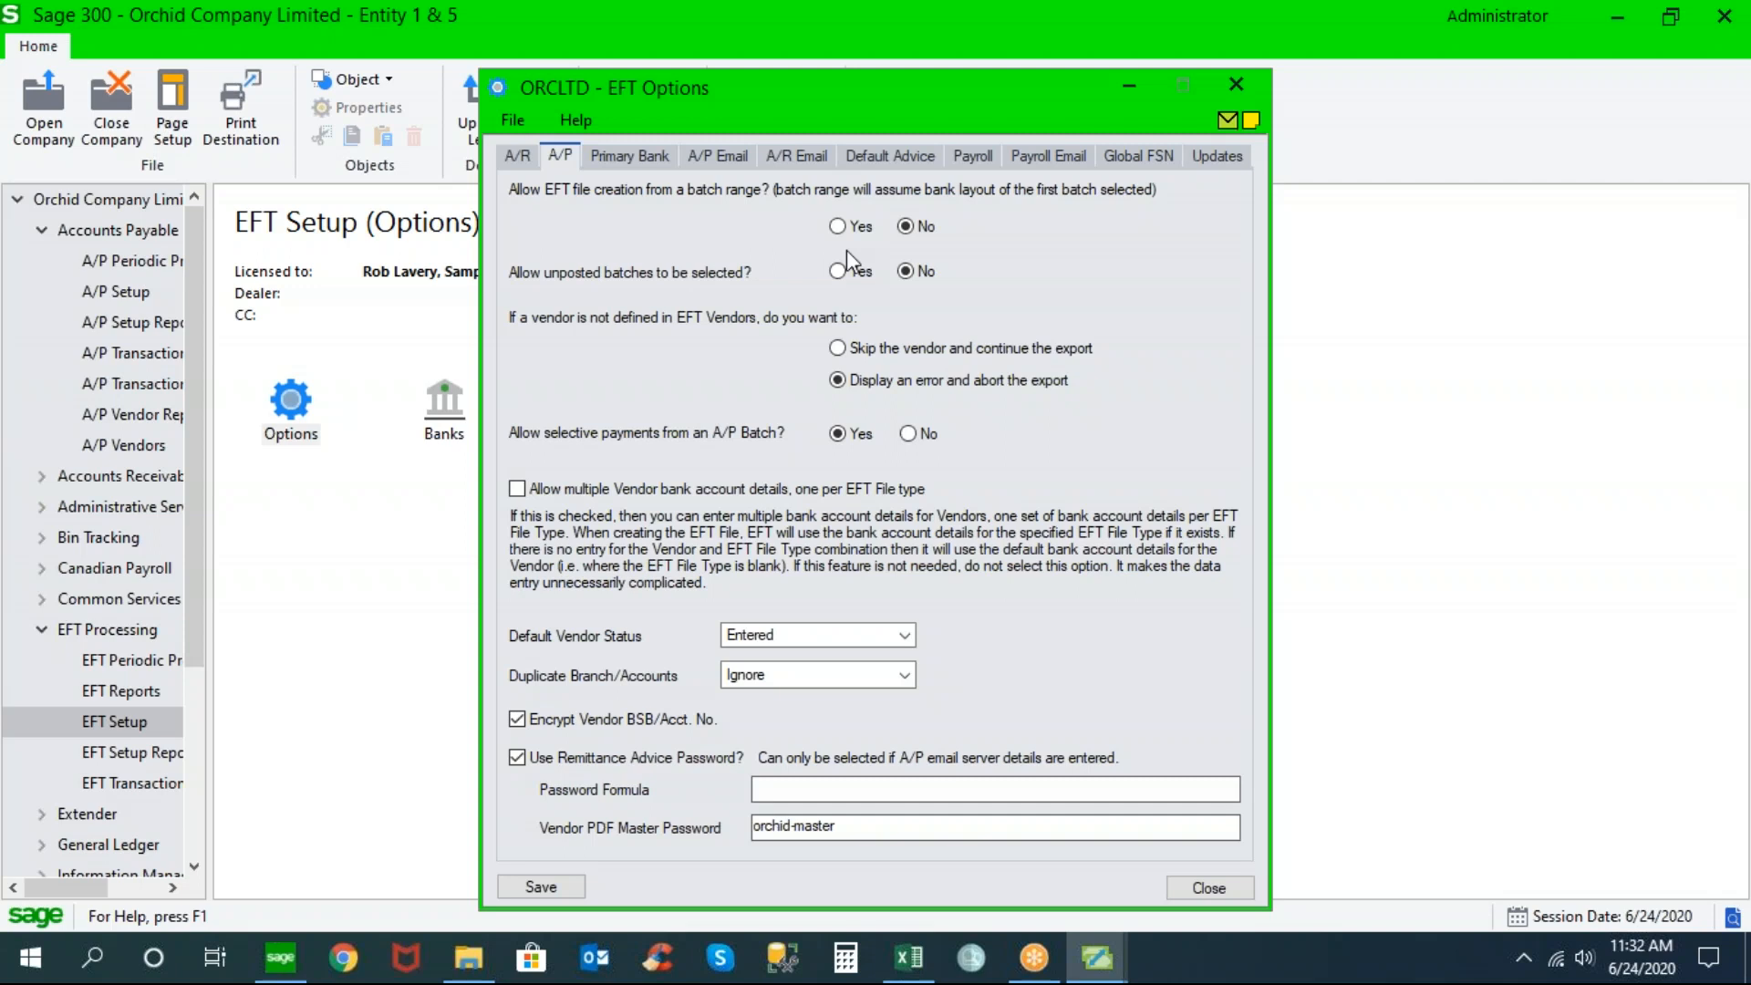
click(649, 156)
drag(757, 210, 603, 233)
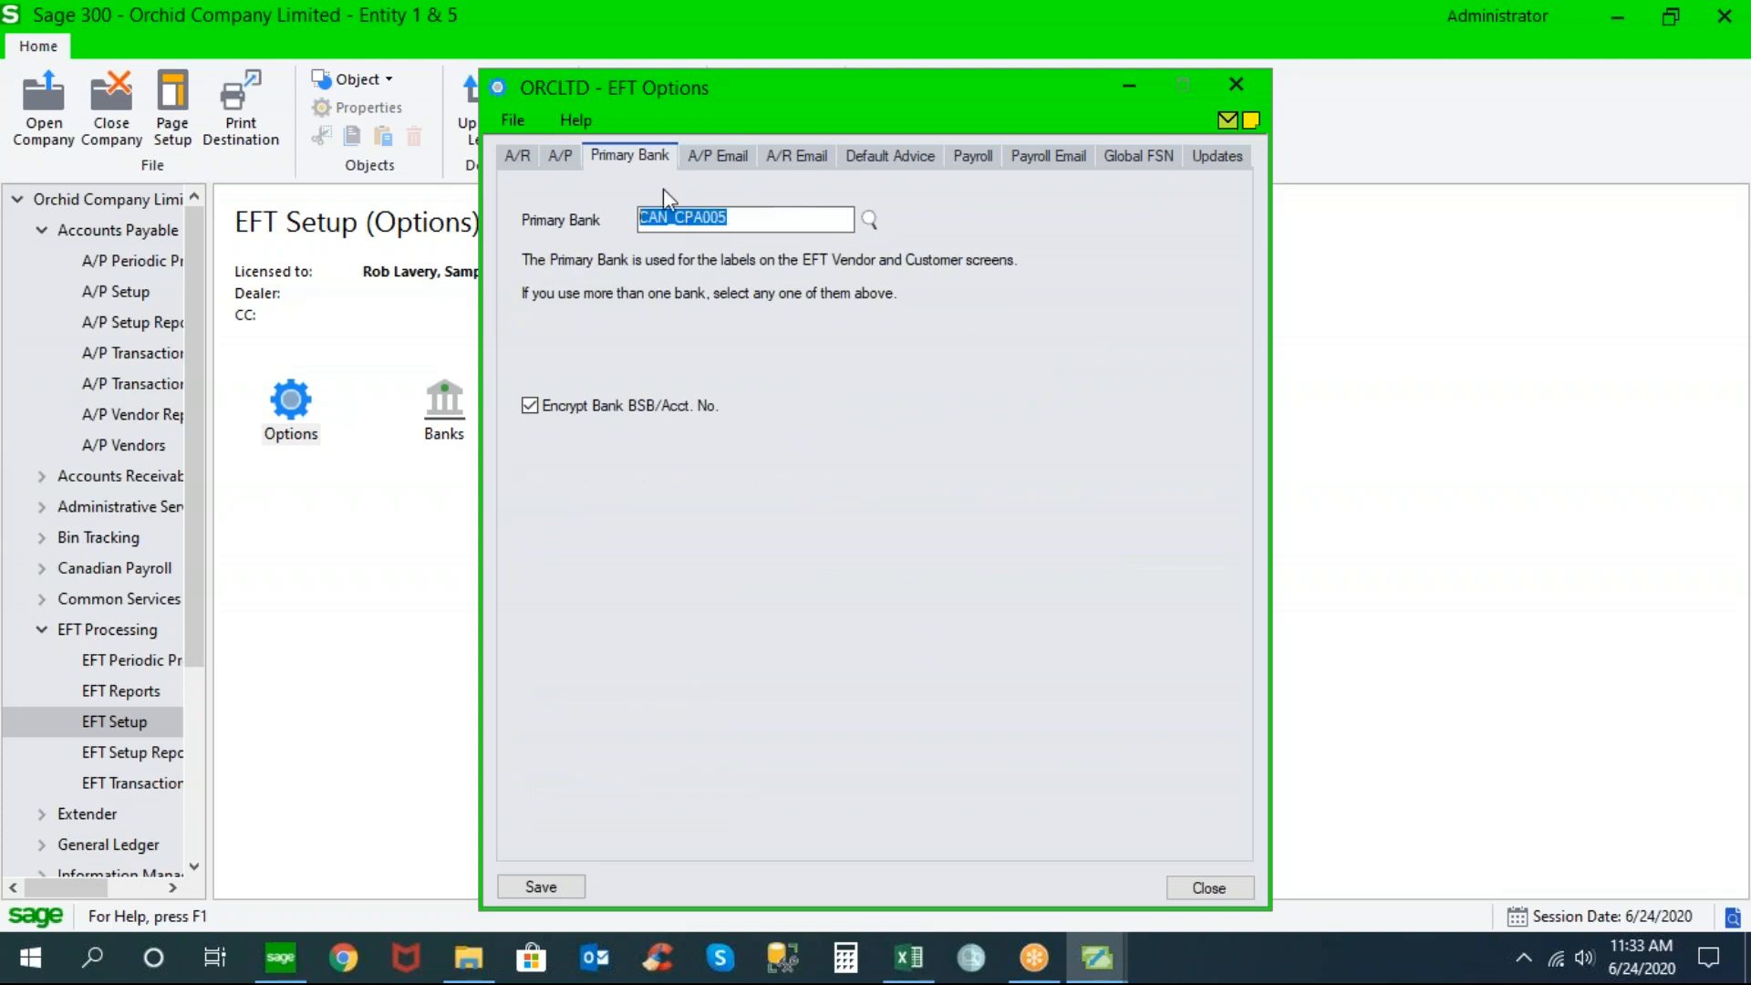
click(721, 157)
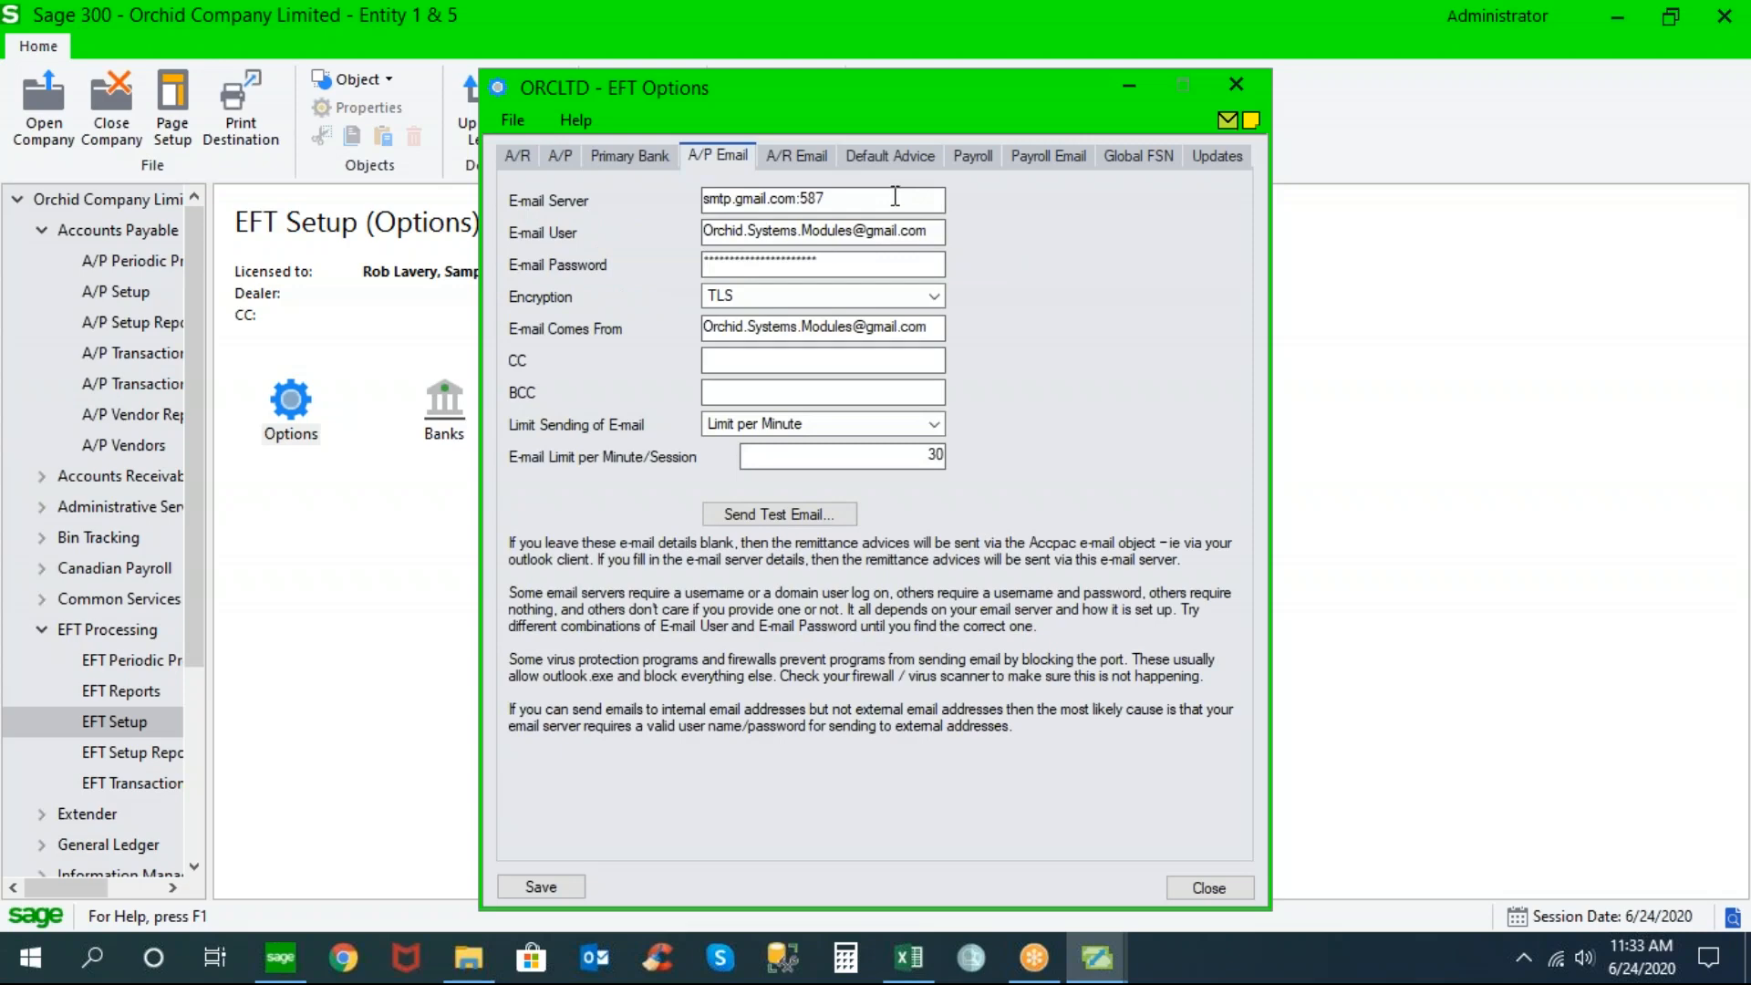
drag(896, 196, 692, 209)
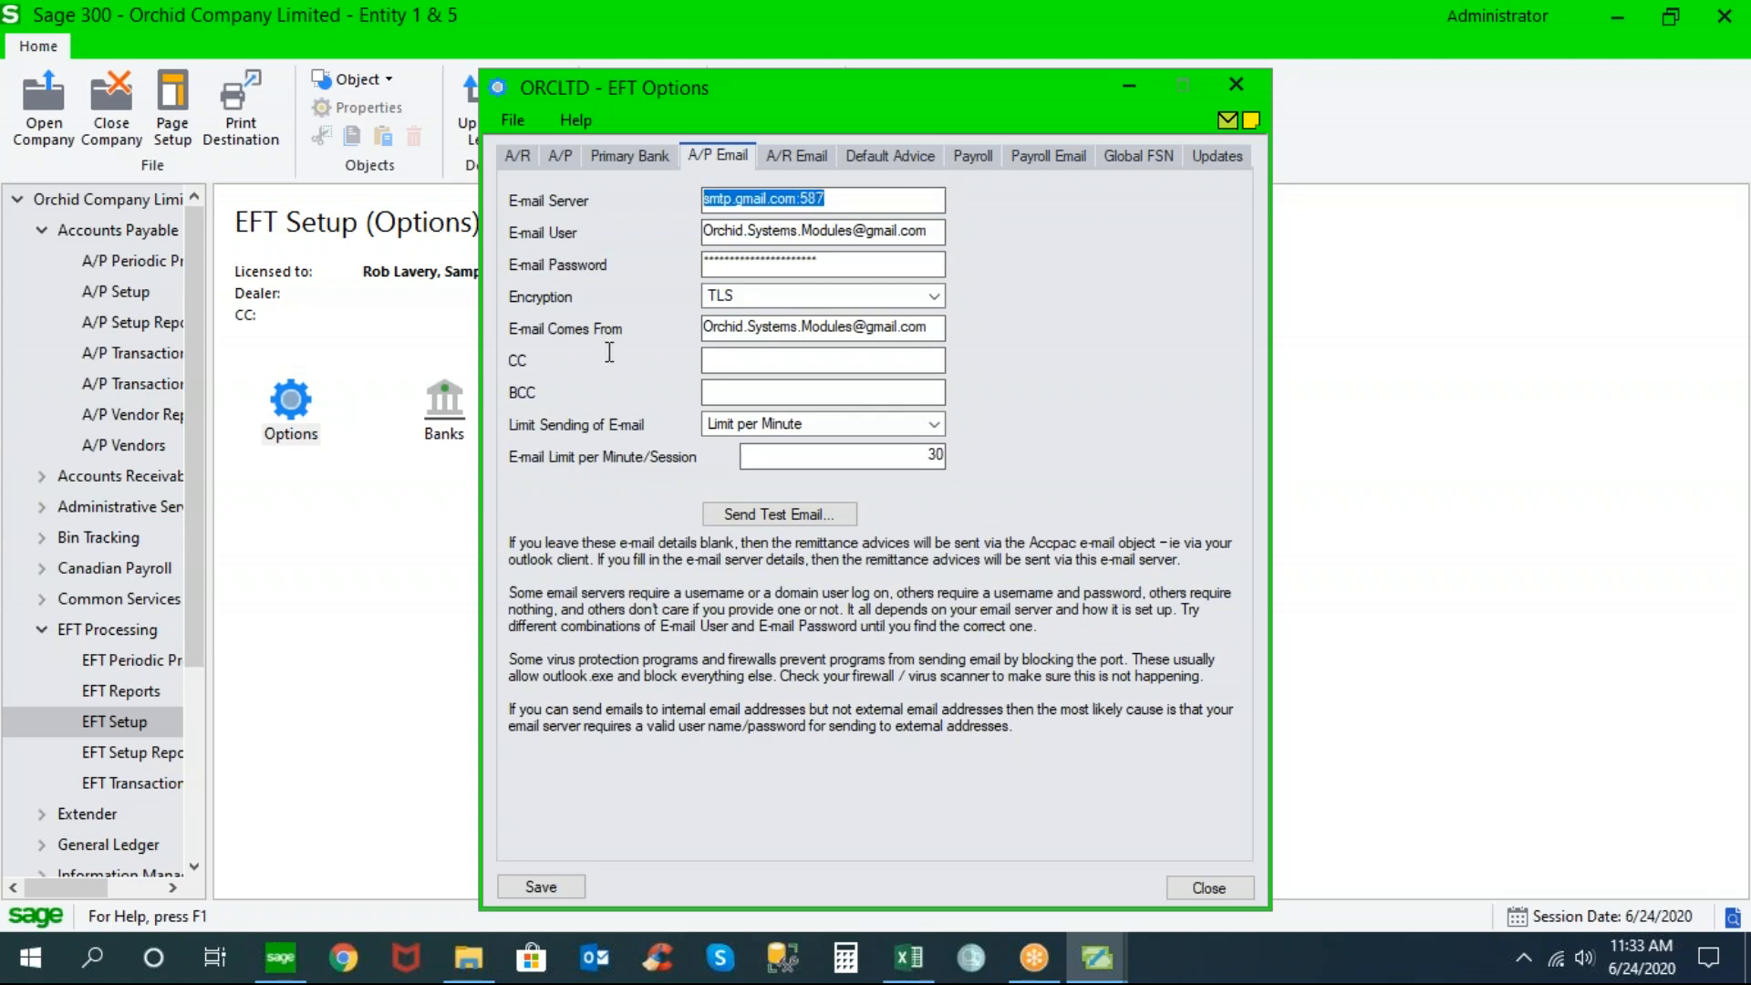
click(451, 465)
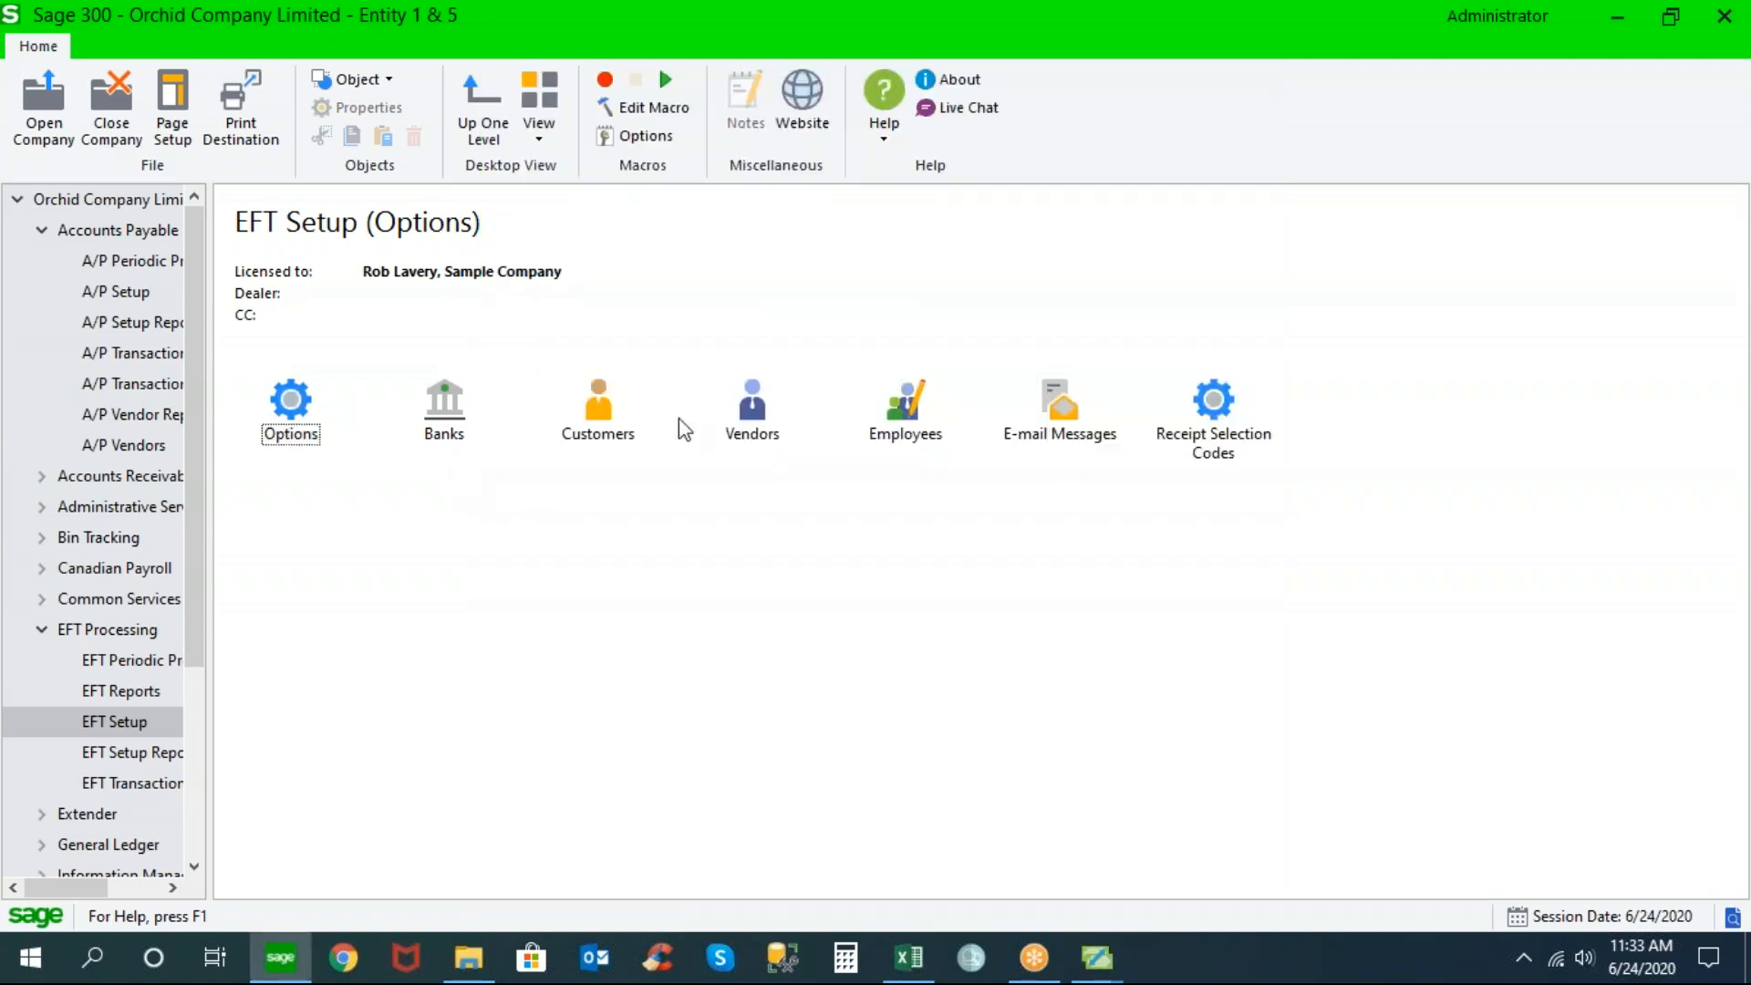
click(1060, 397)
click(902, 230)
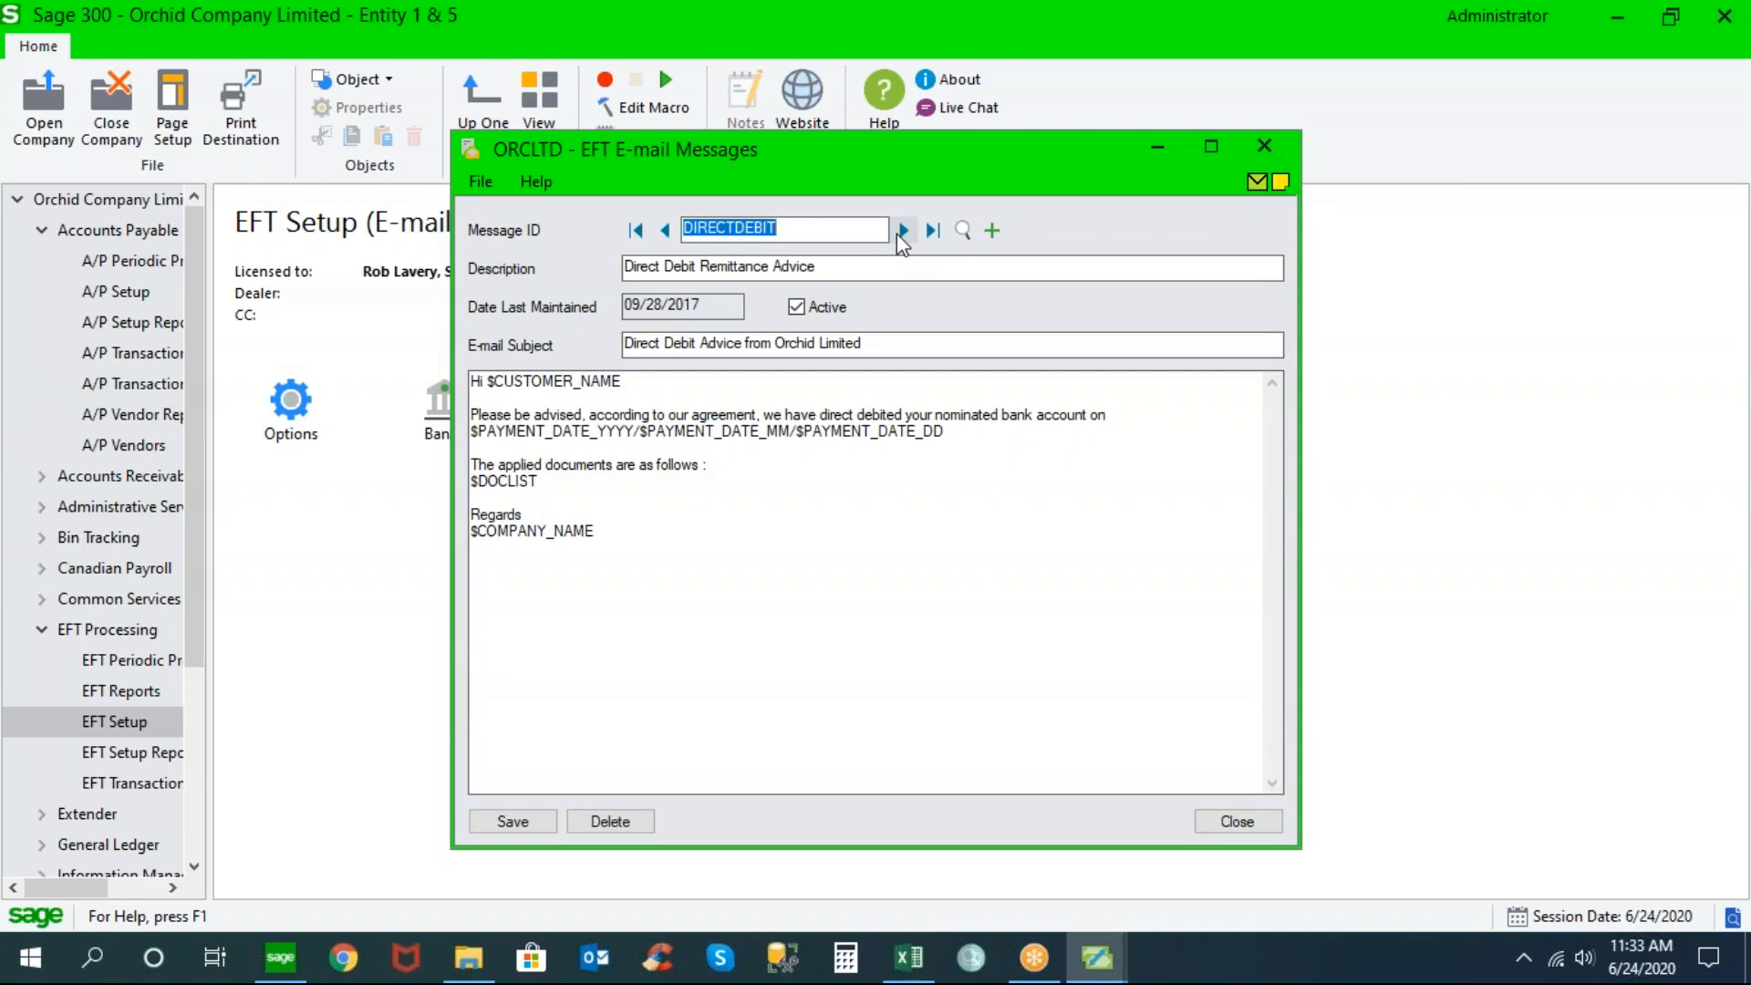
click(903, 230)
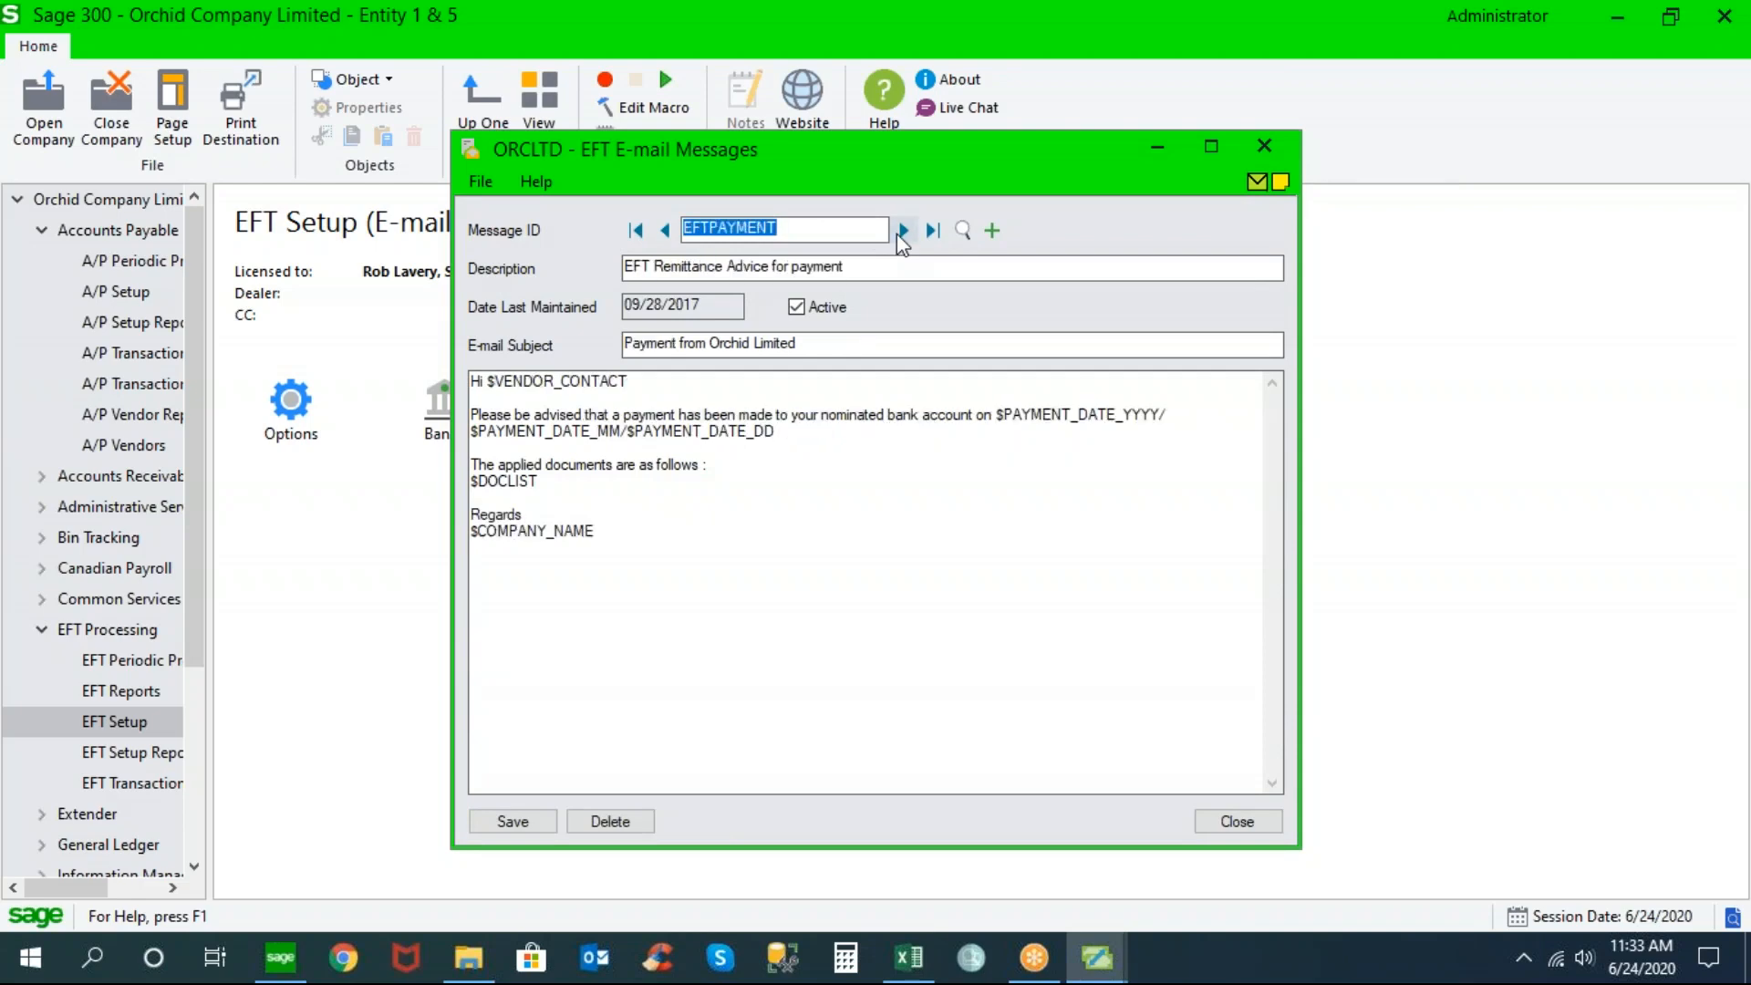
click(903, 230)
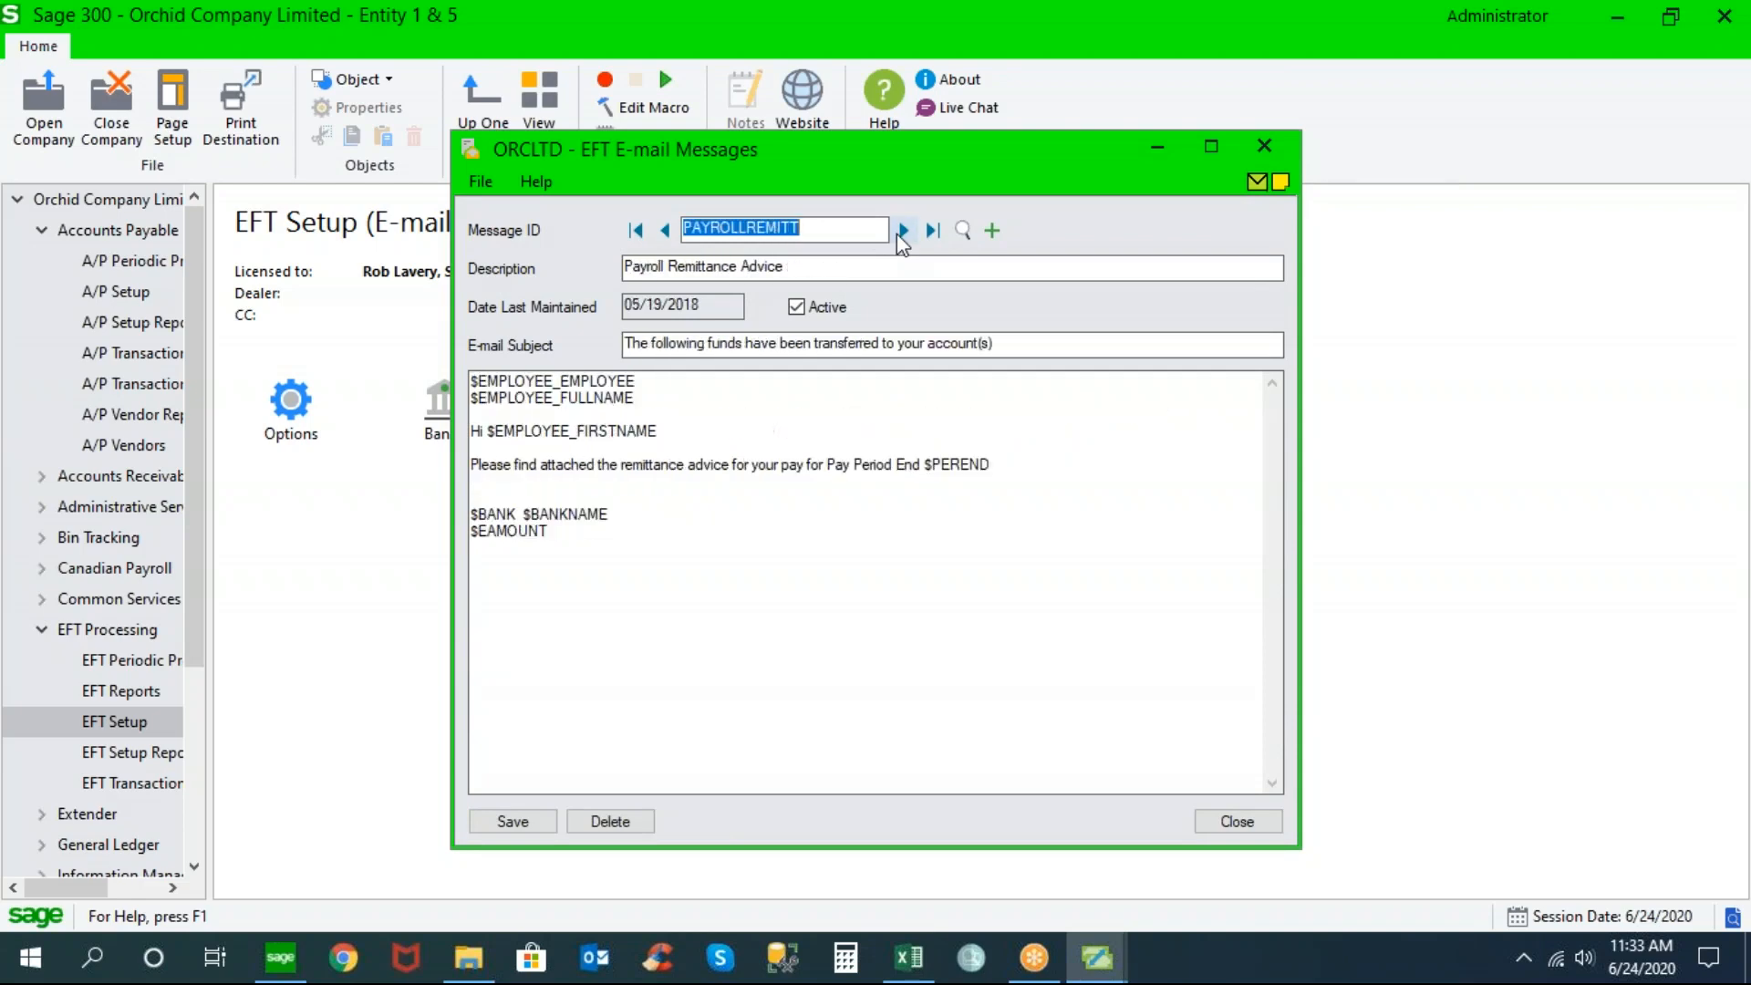
click(665, 230)
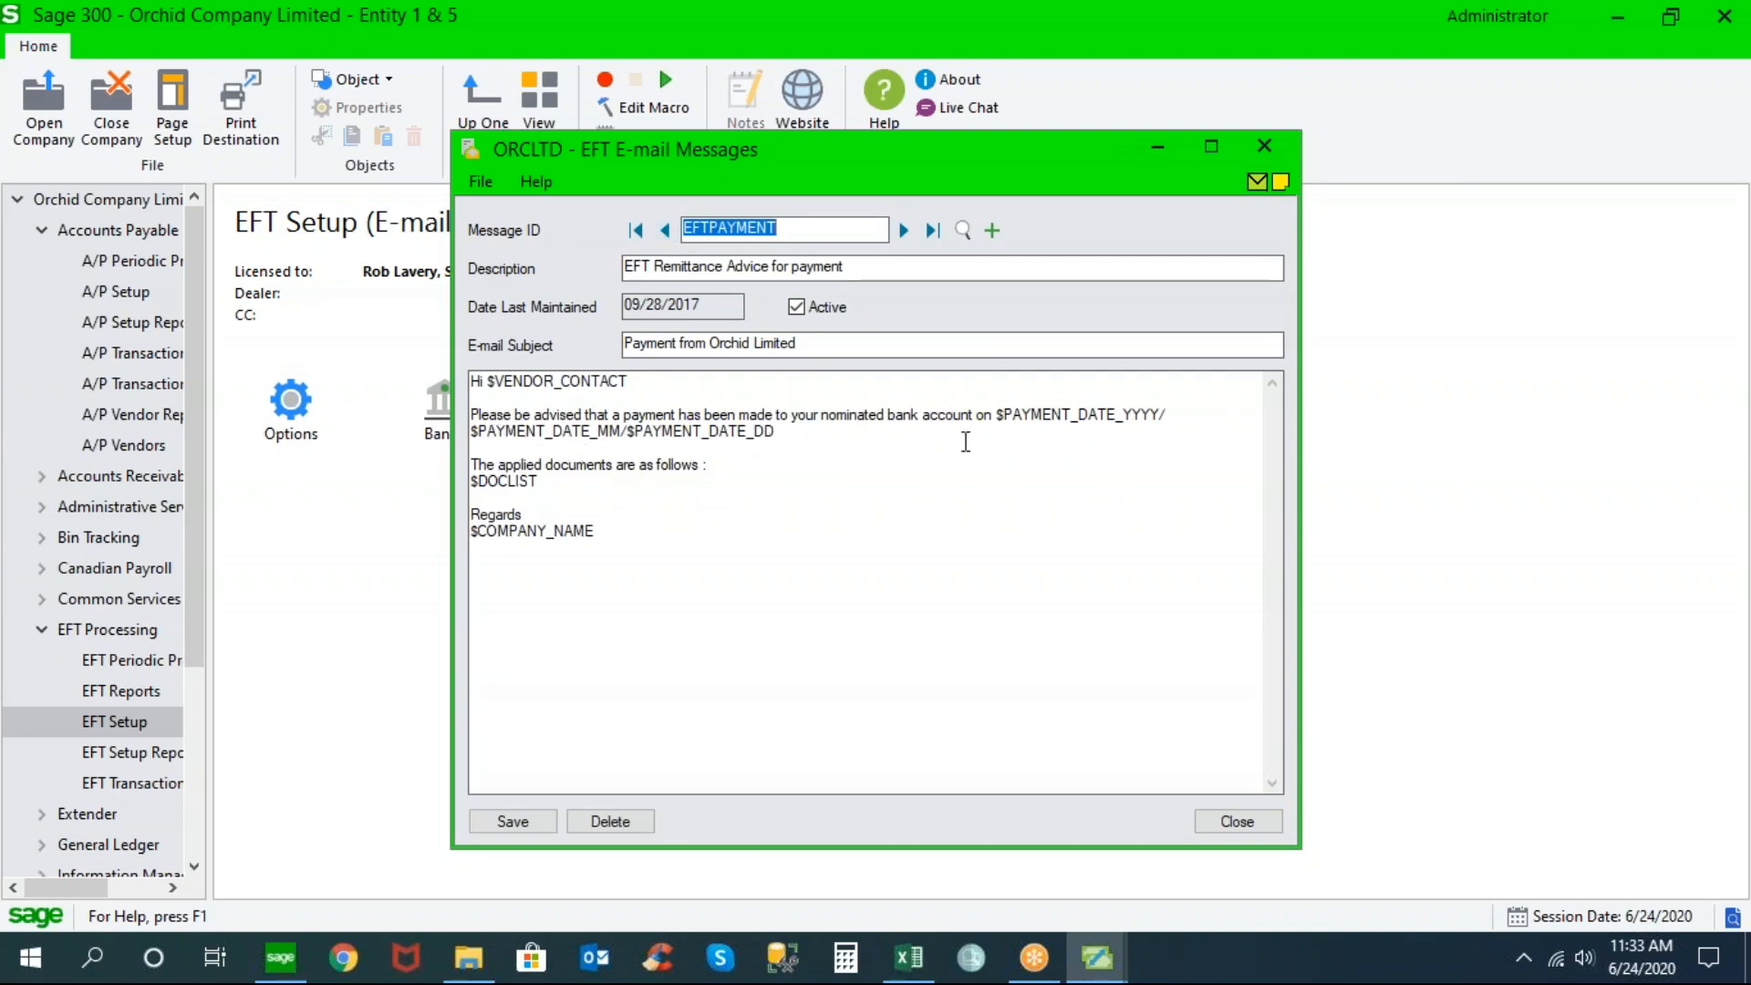
drag(1004, 415, 1124, 415)
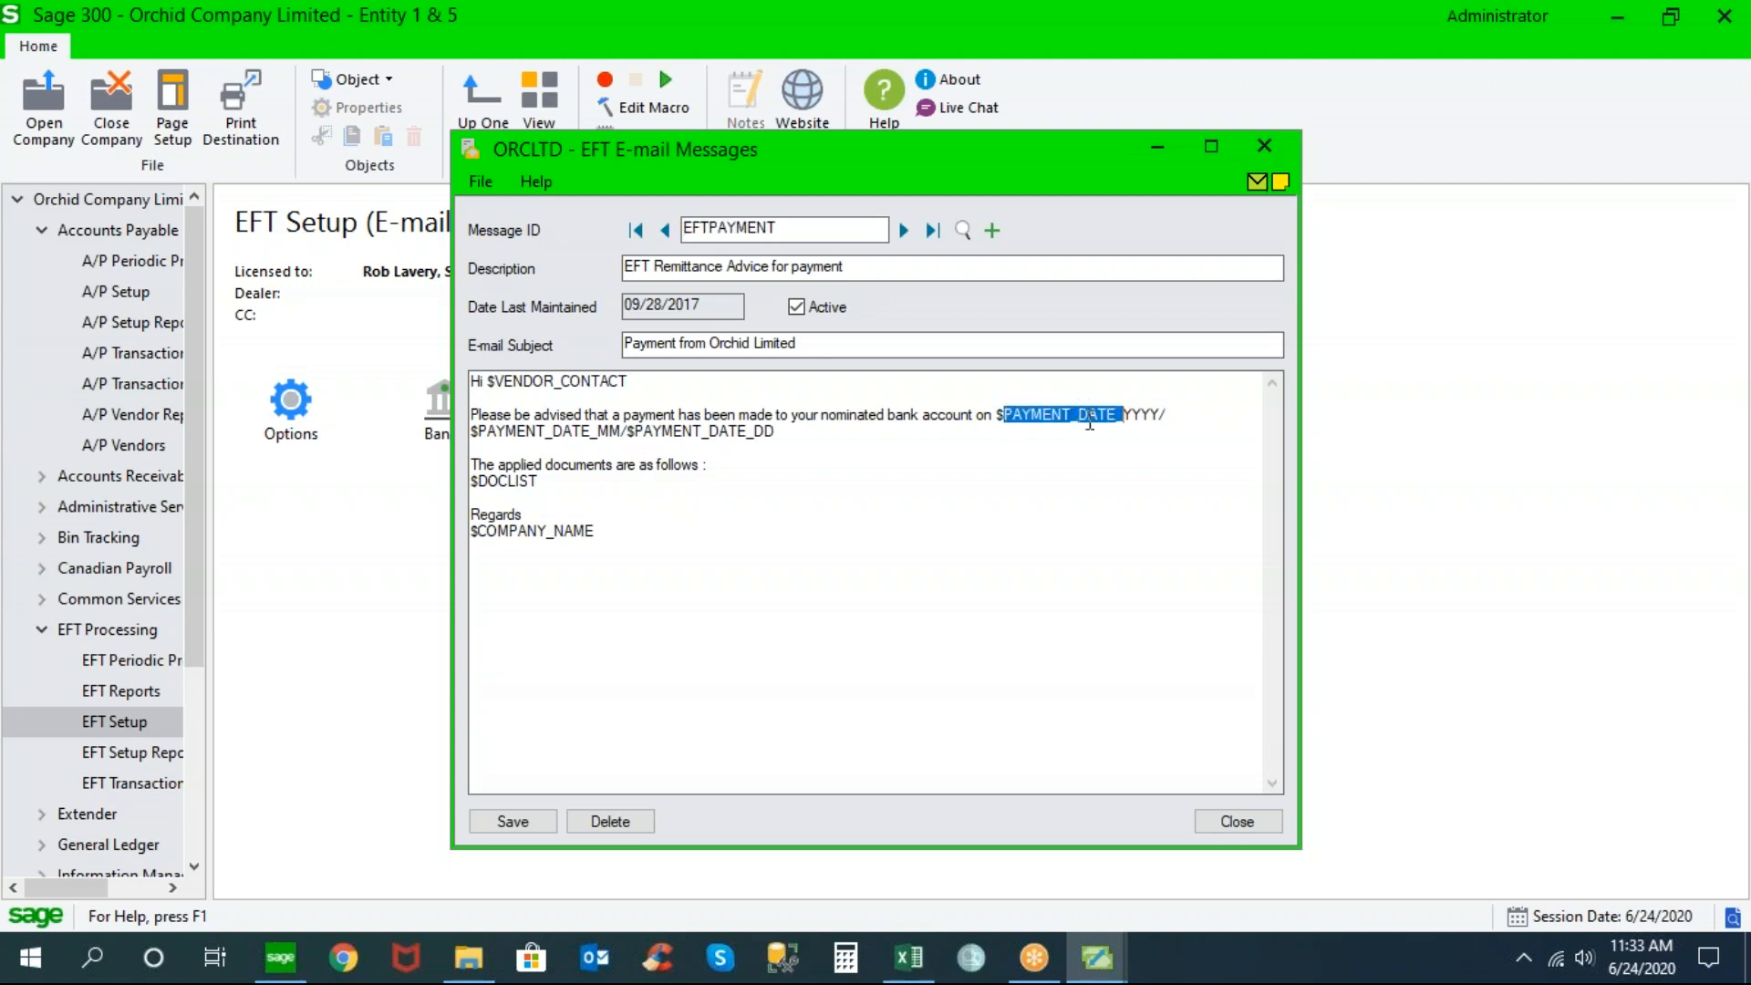
click(519, 497)
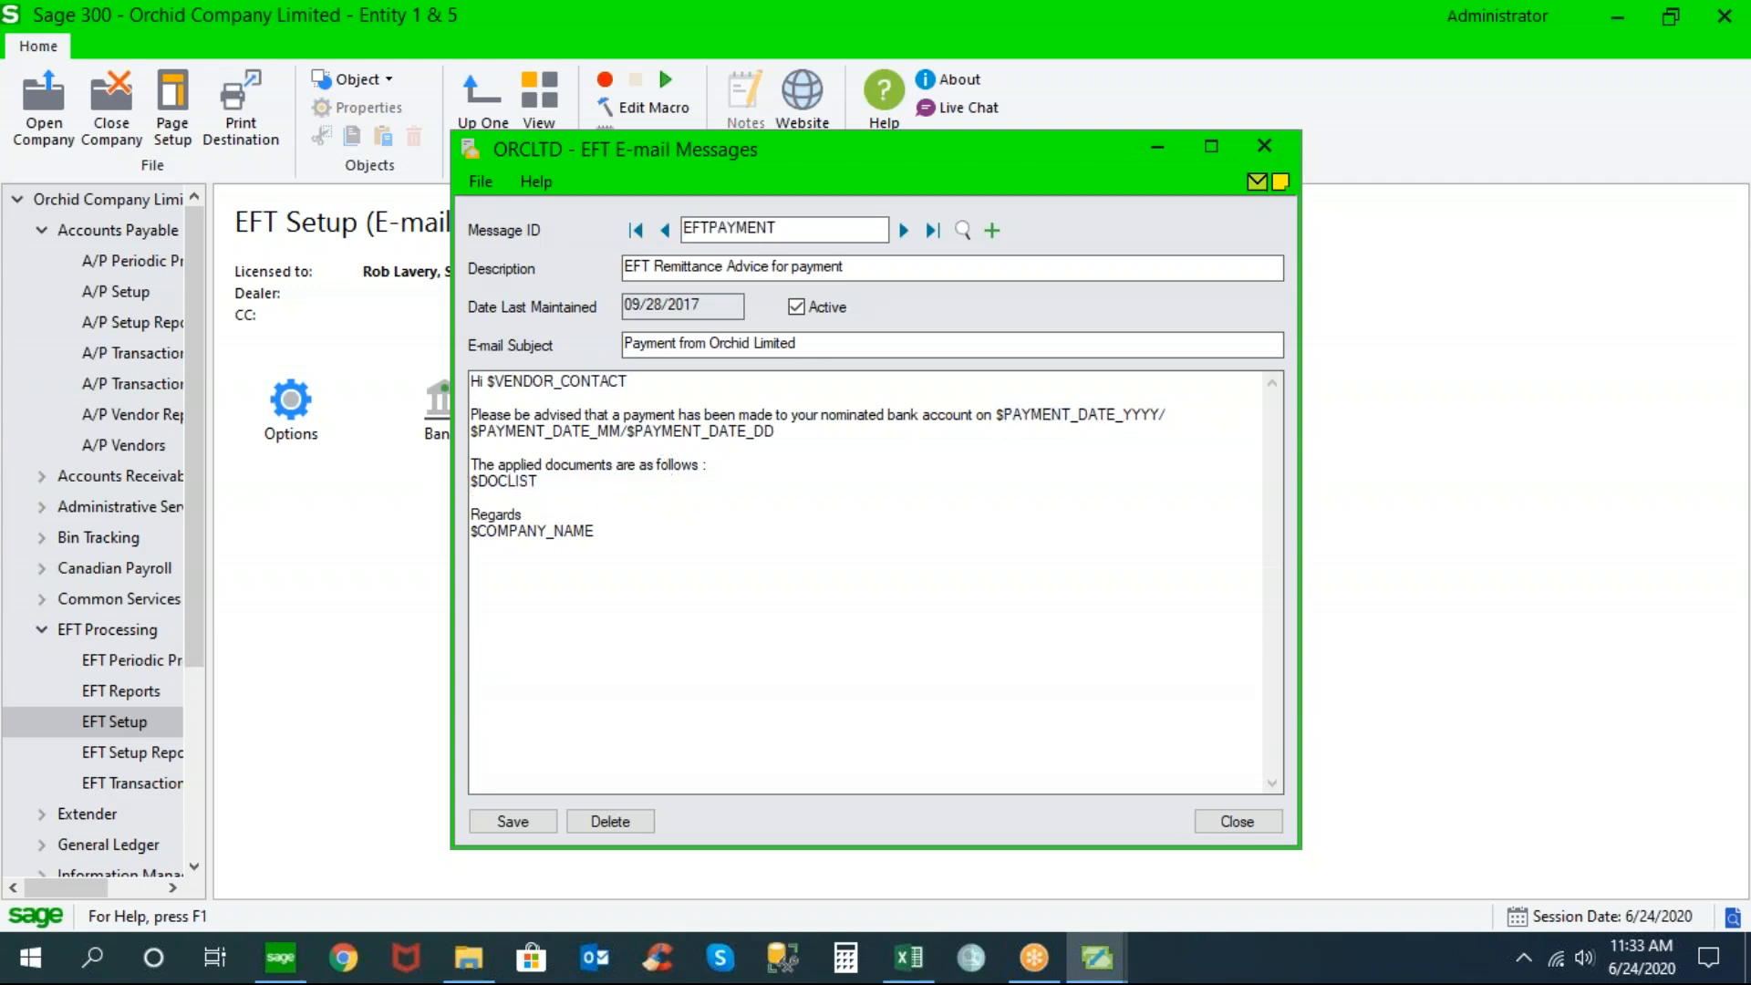
drag(596, 531, 474, 532)
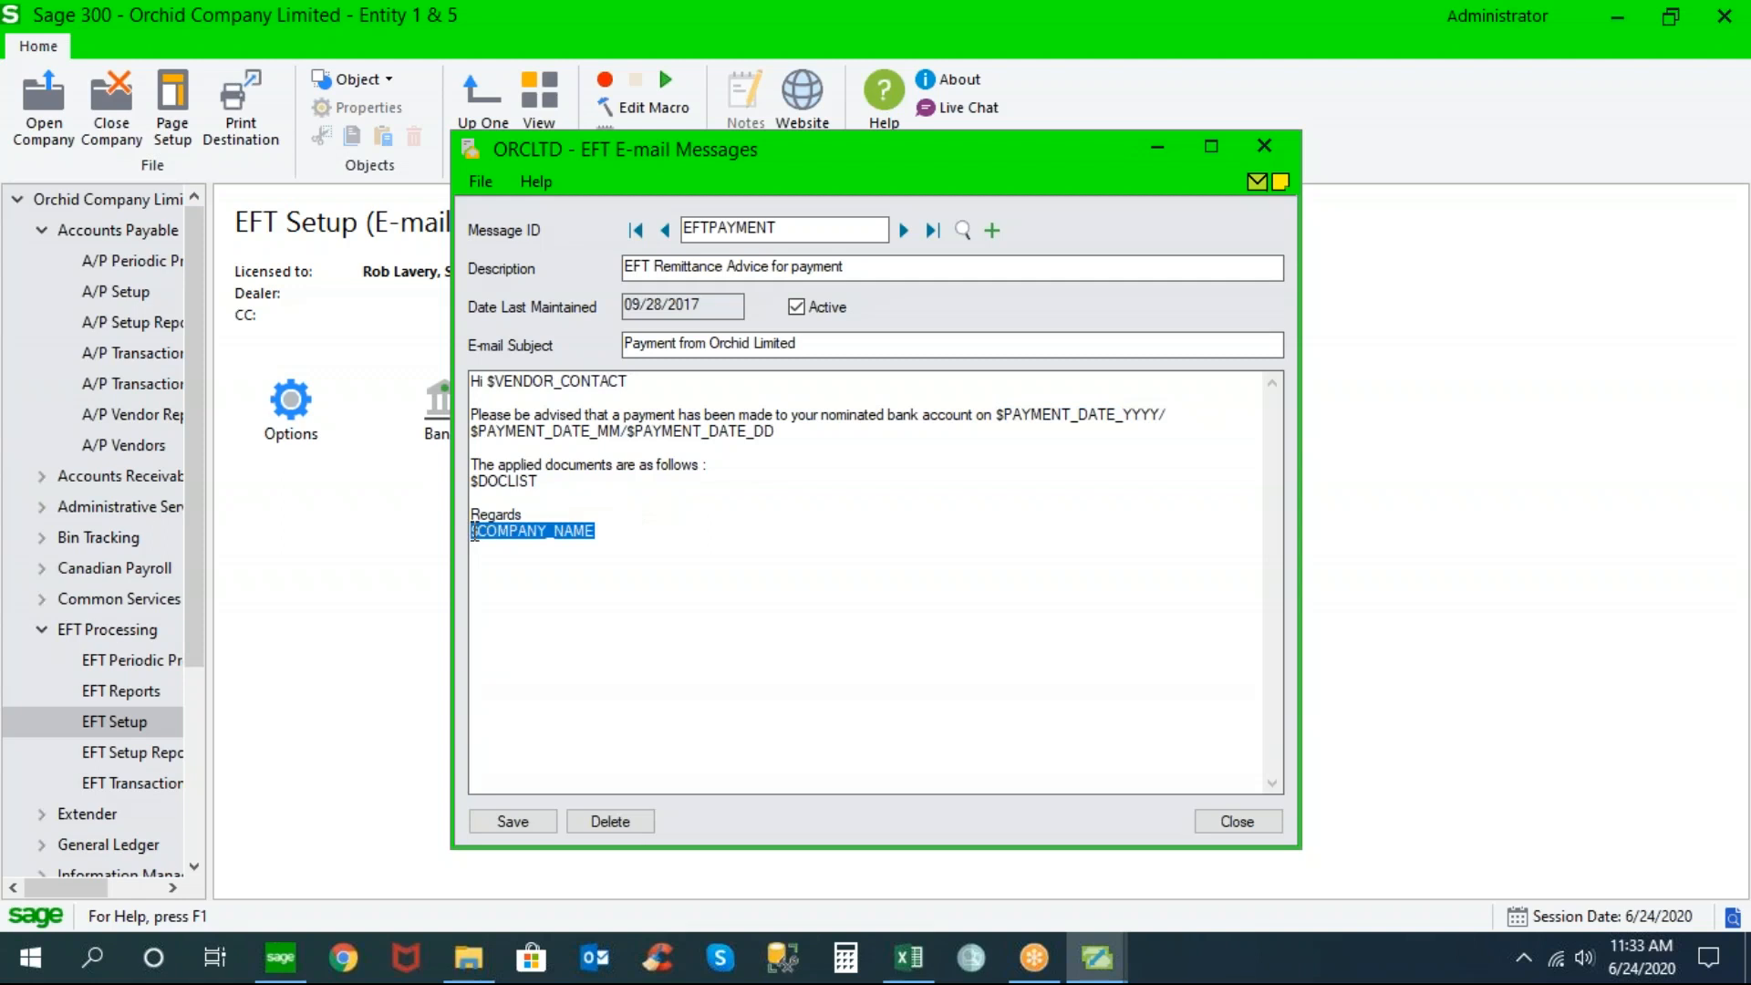
drag(487, 381, 654, 376)
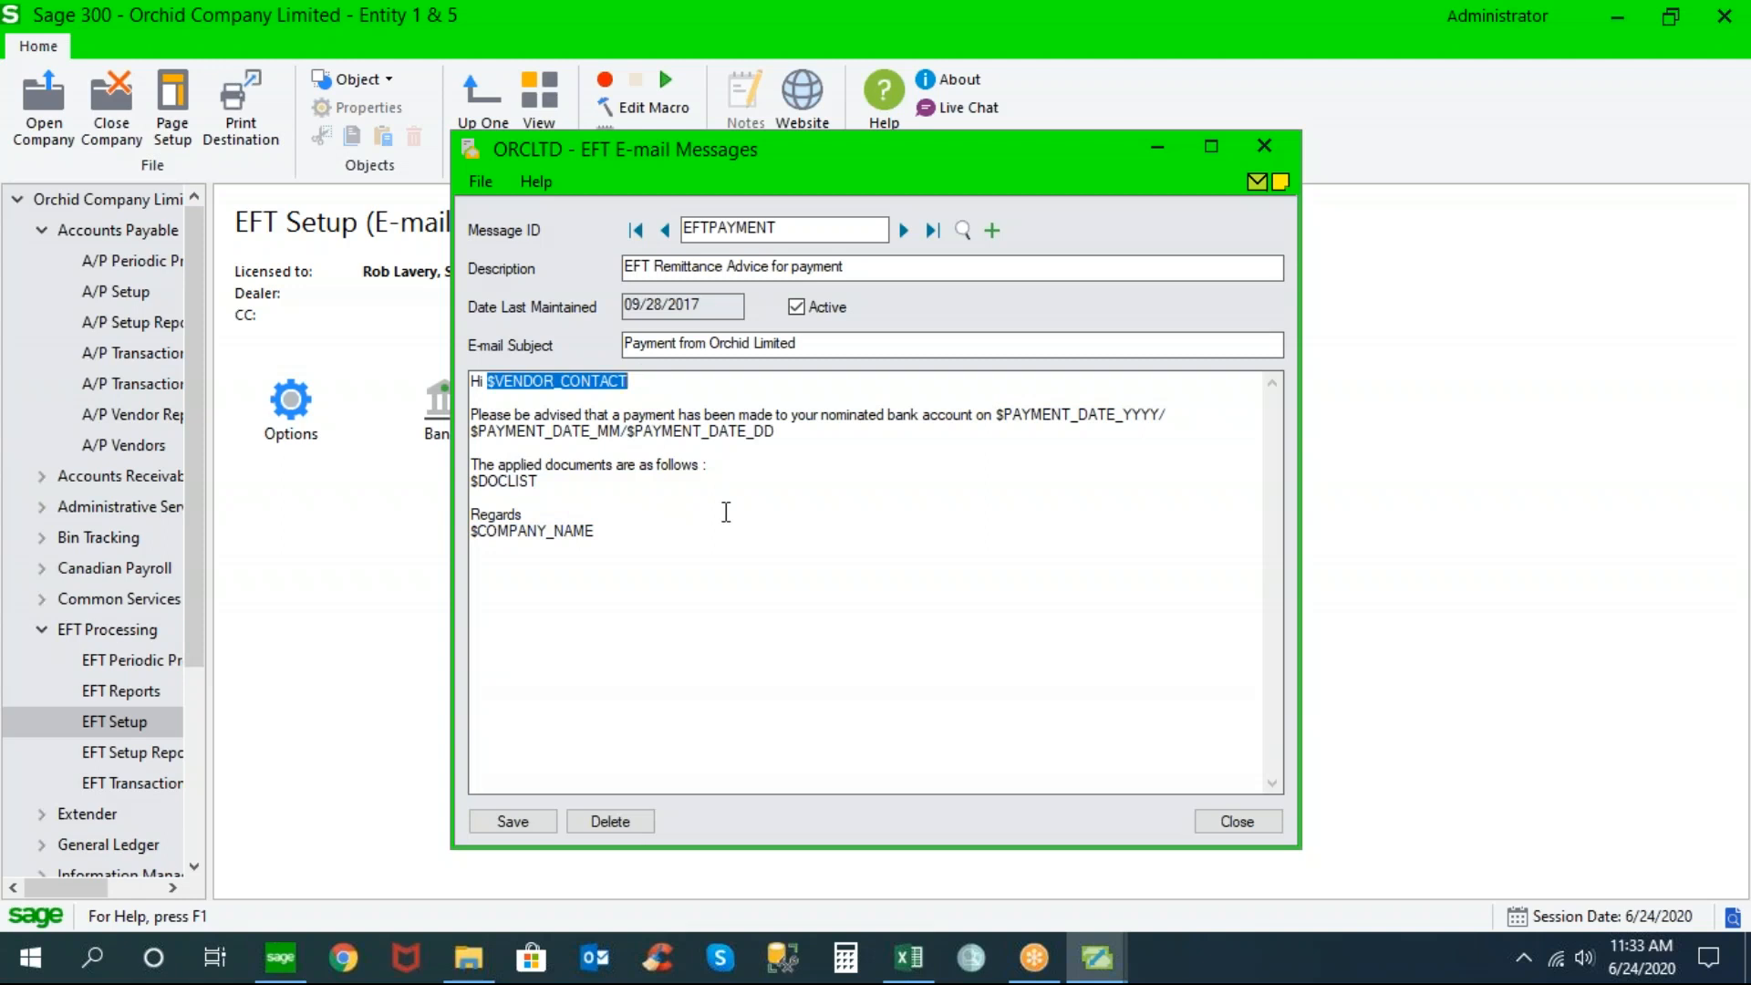
click(1237, 821)
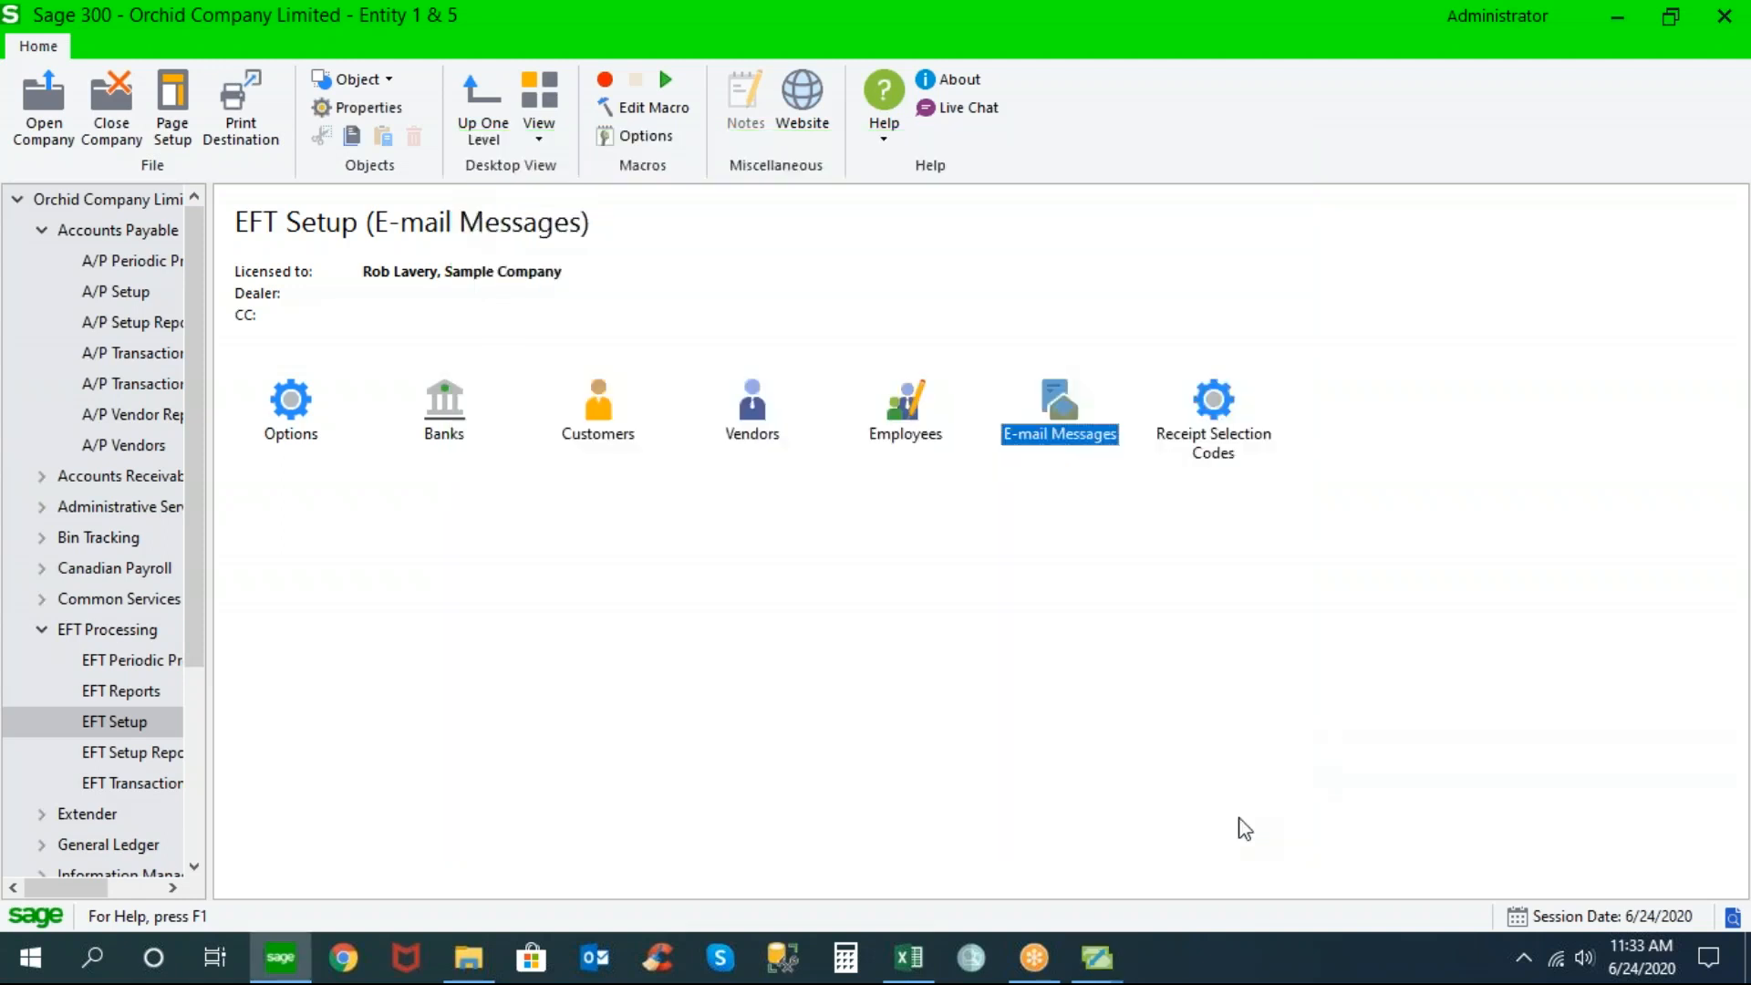
Reopen EFT Options on the A/P tab, showing remittance advice passwords with a vendor PDF master password
double_click(306, 404)
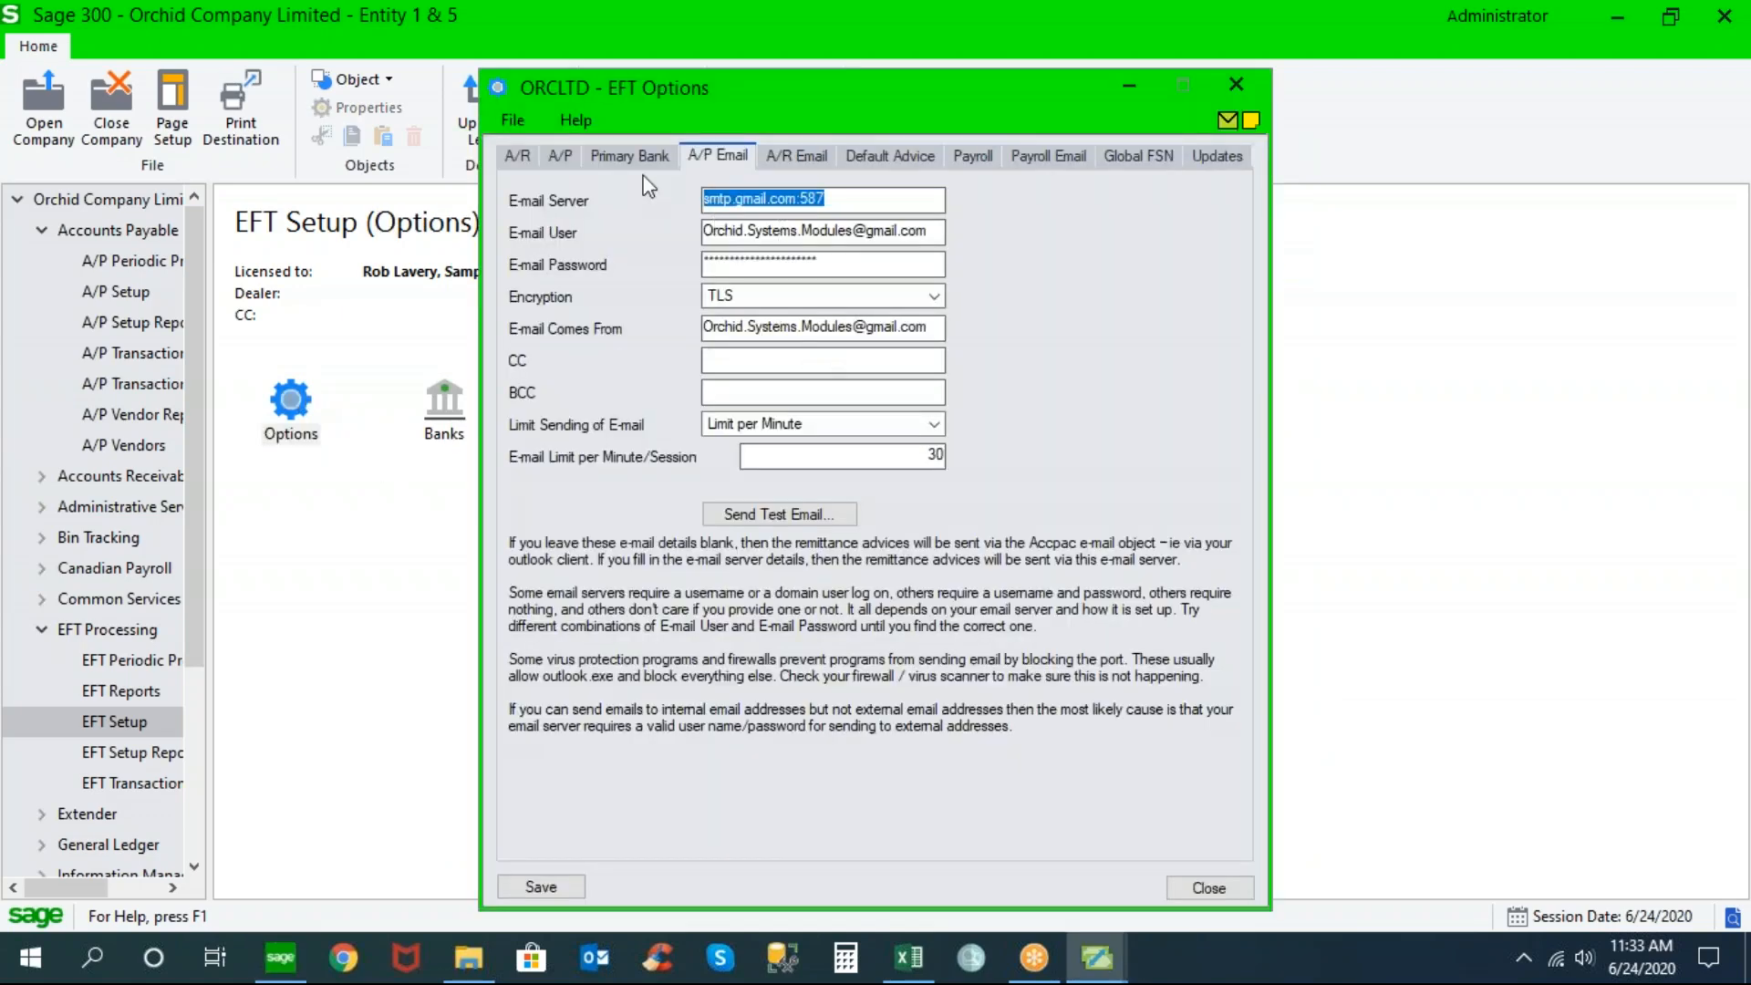
click(560, 155)
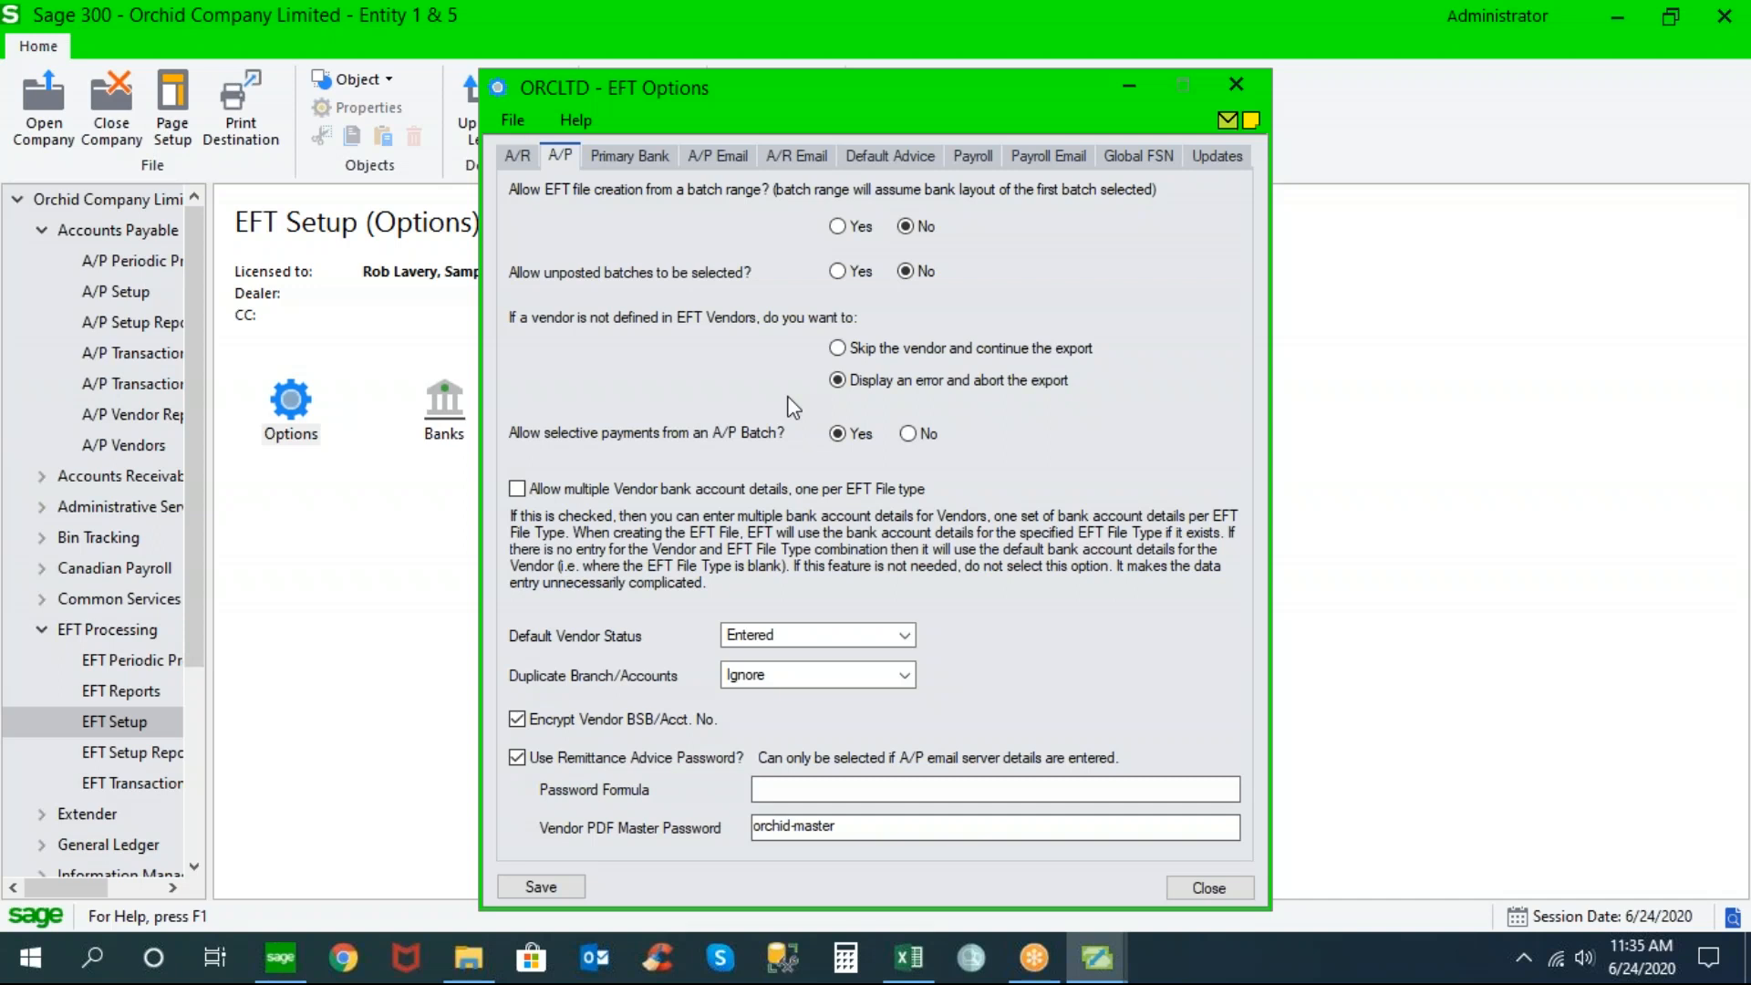
click(837, 348)
click(837, 380)
Check the Create Payment Batch criteria, limited to payment code EFT, then close it
click(82, 351)
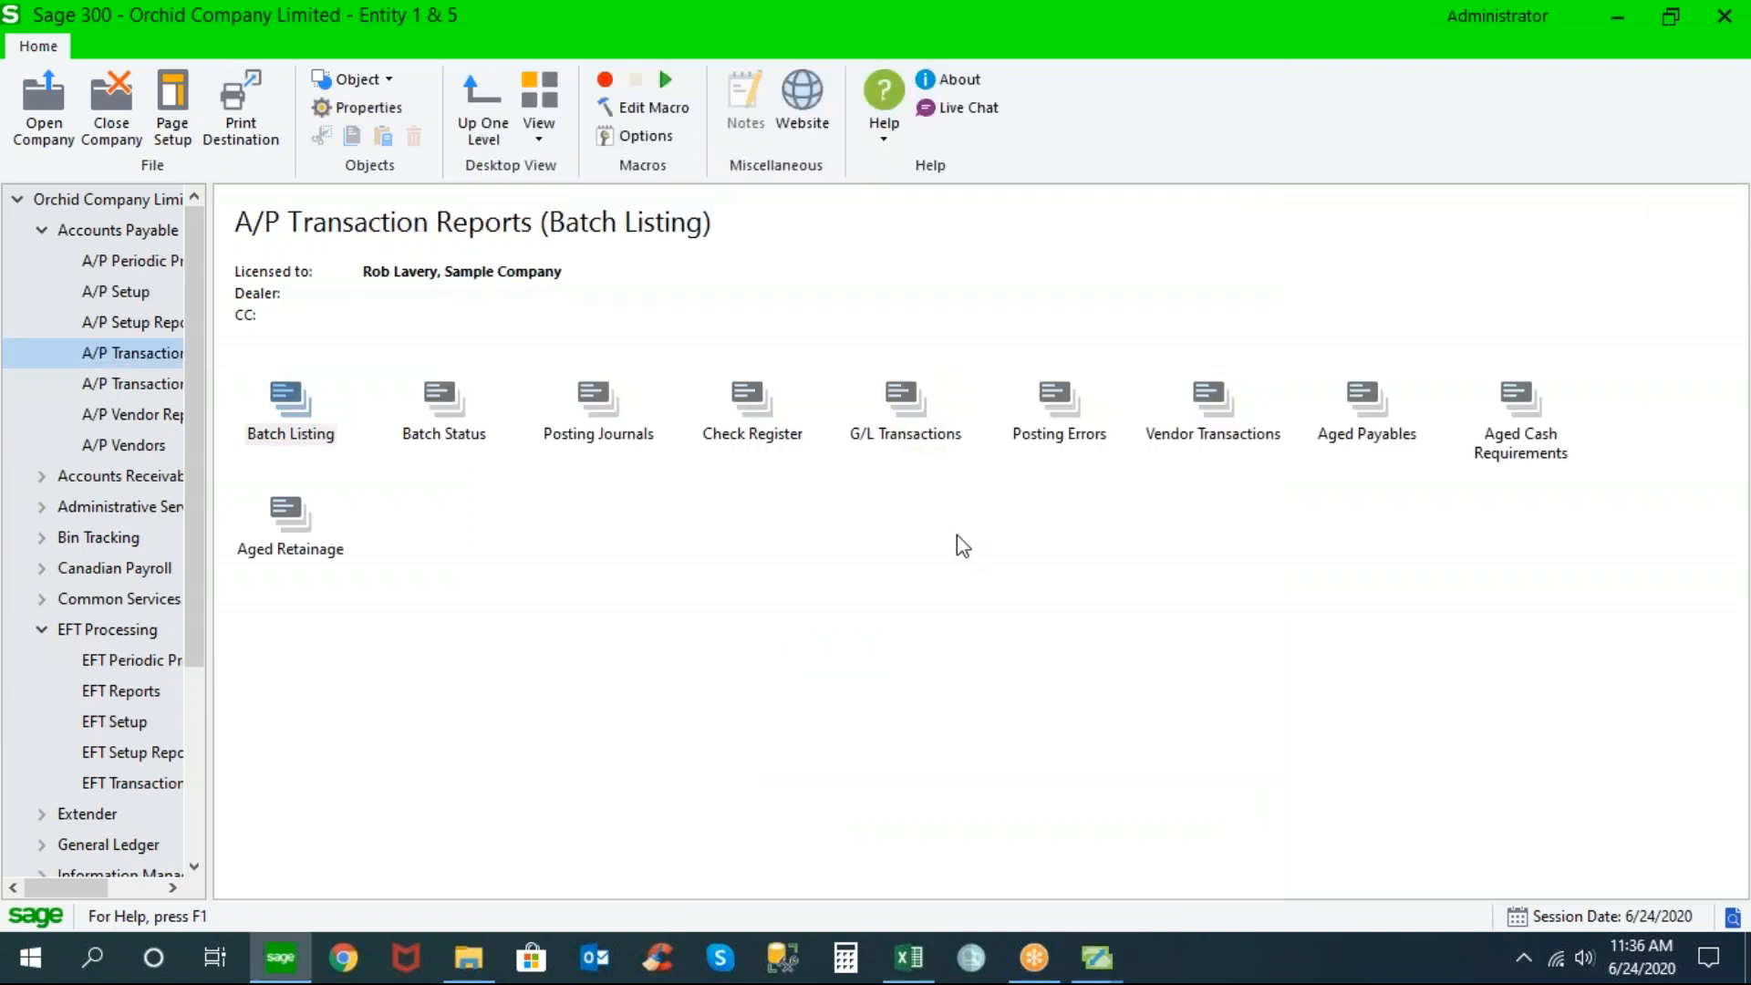
click(173, 380)
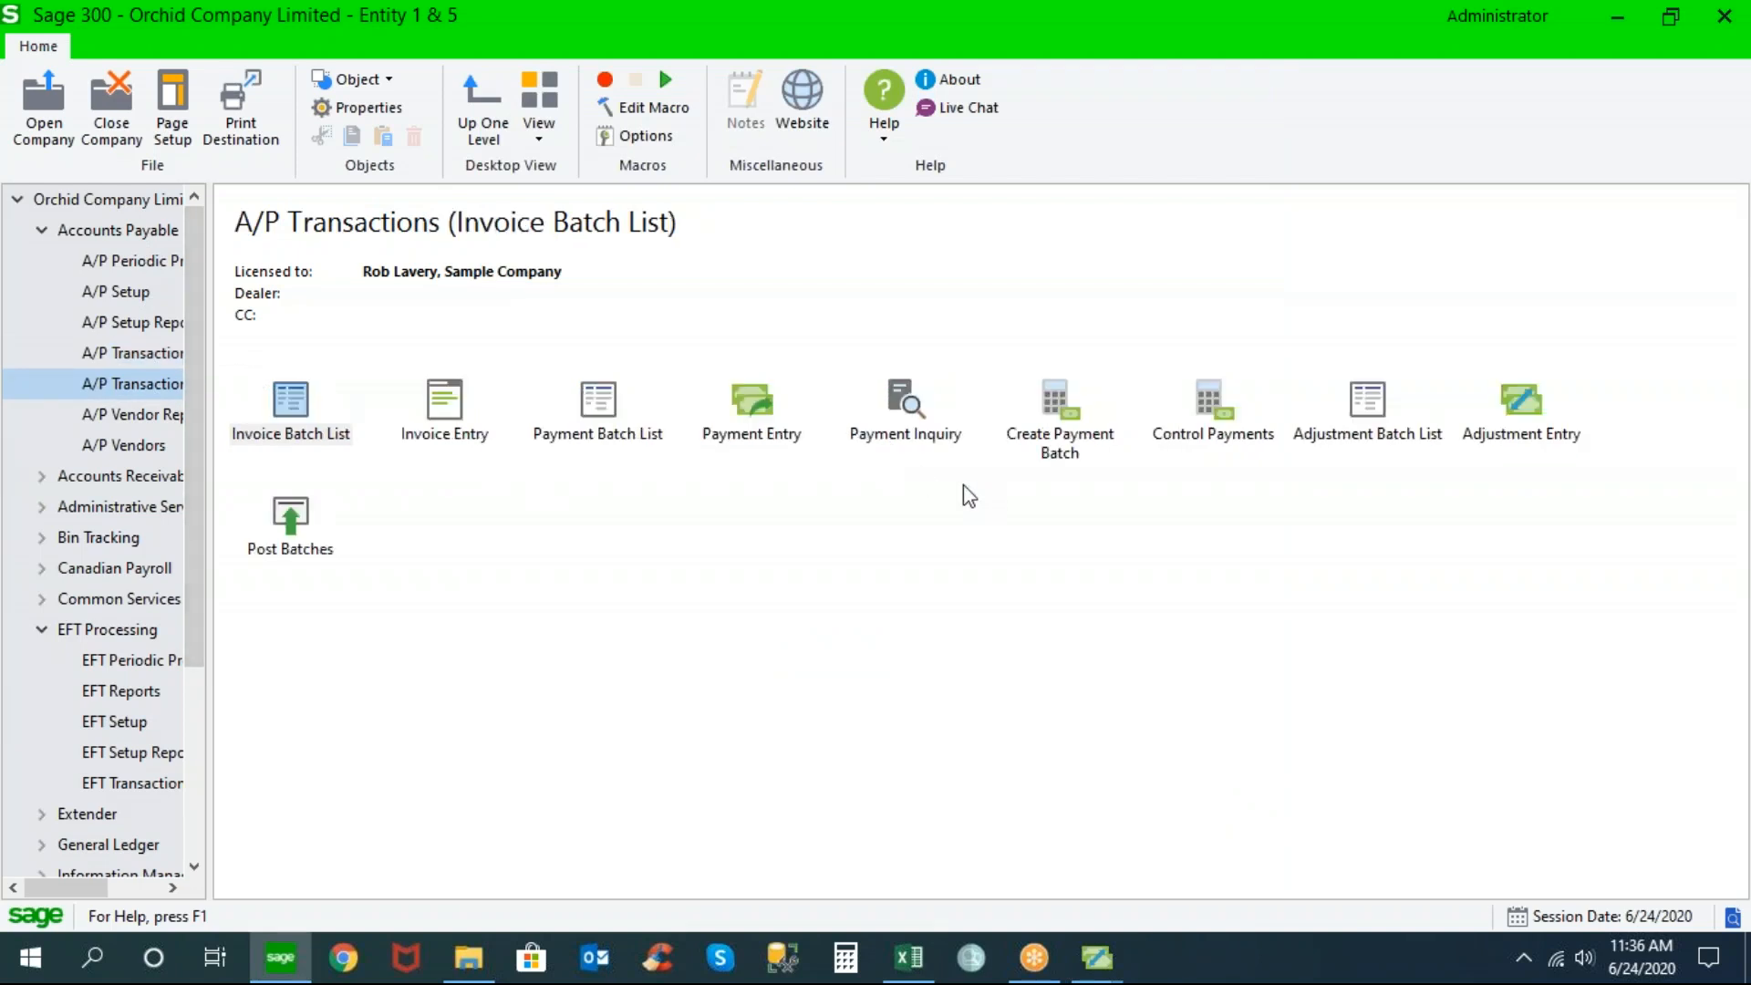
click(1058, 415)
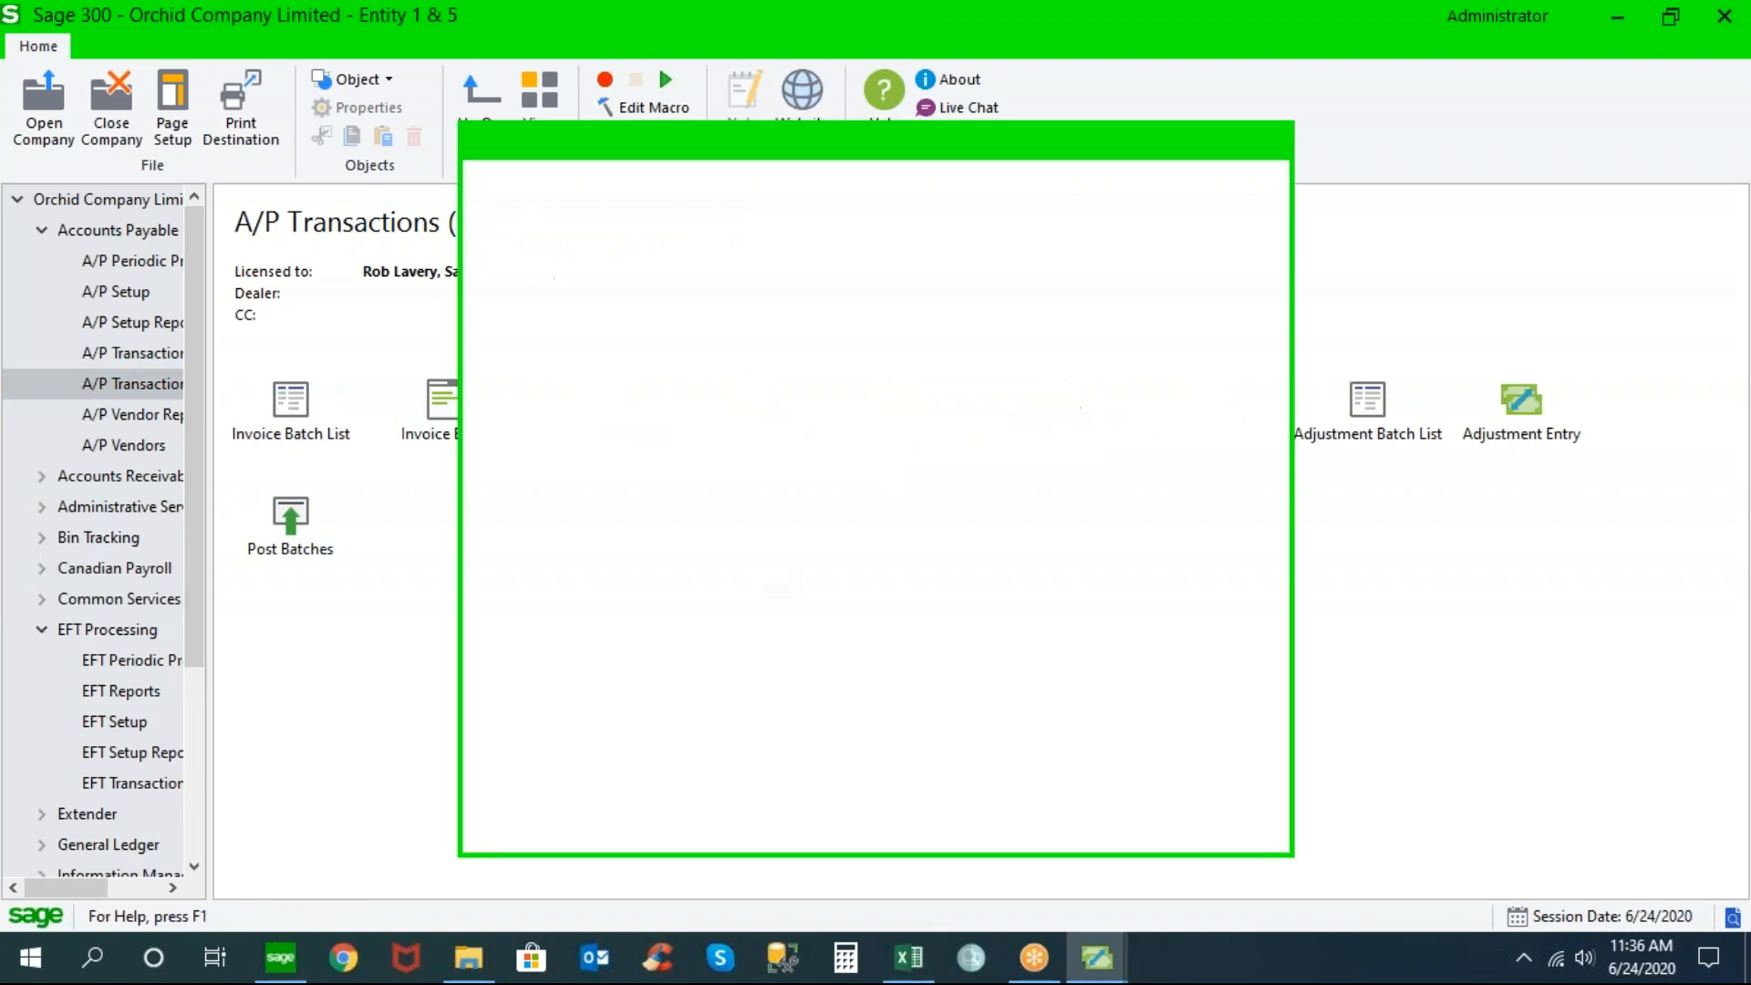
click(586, 256)
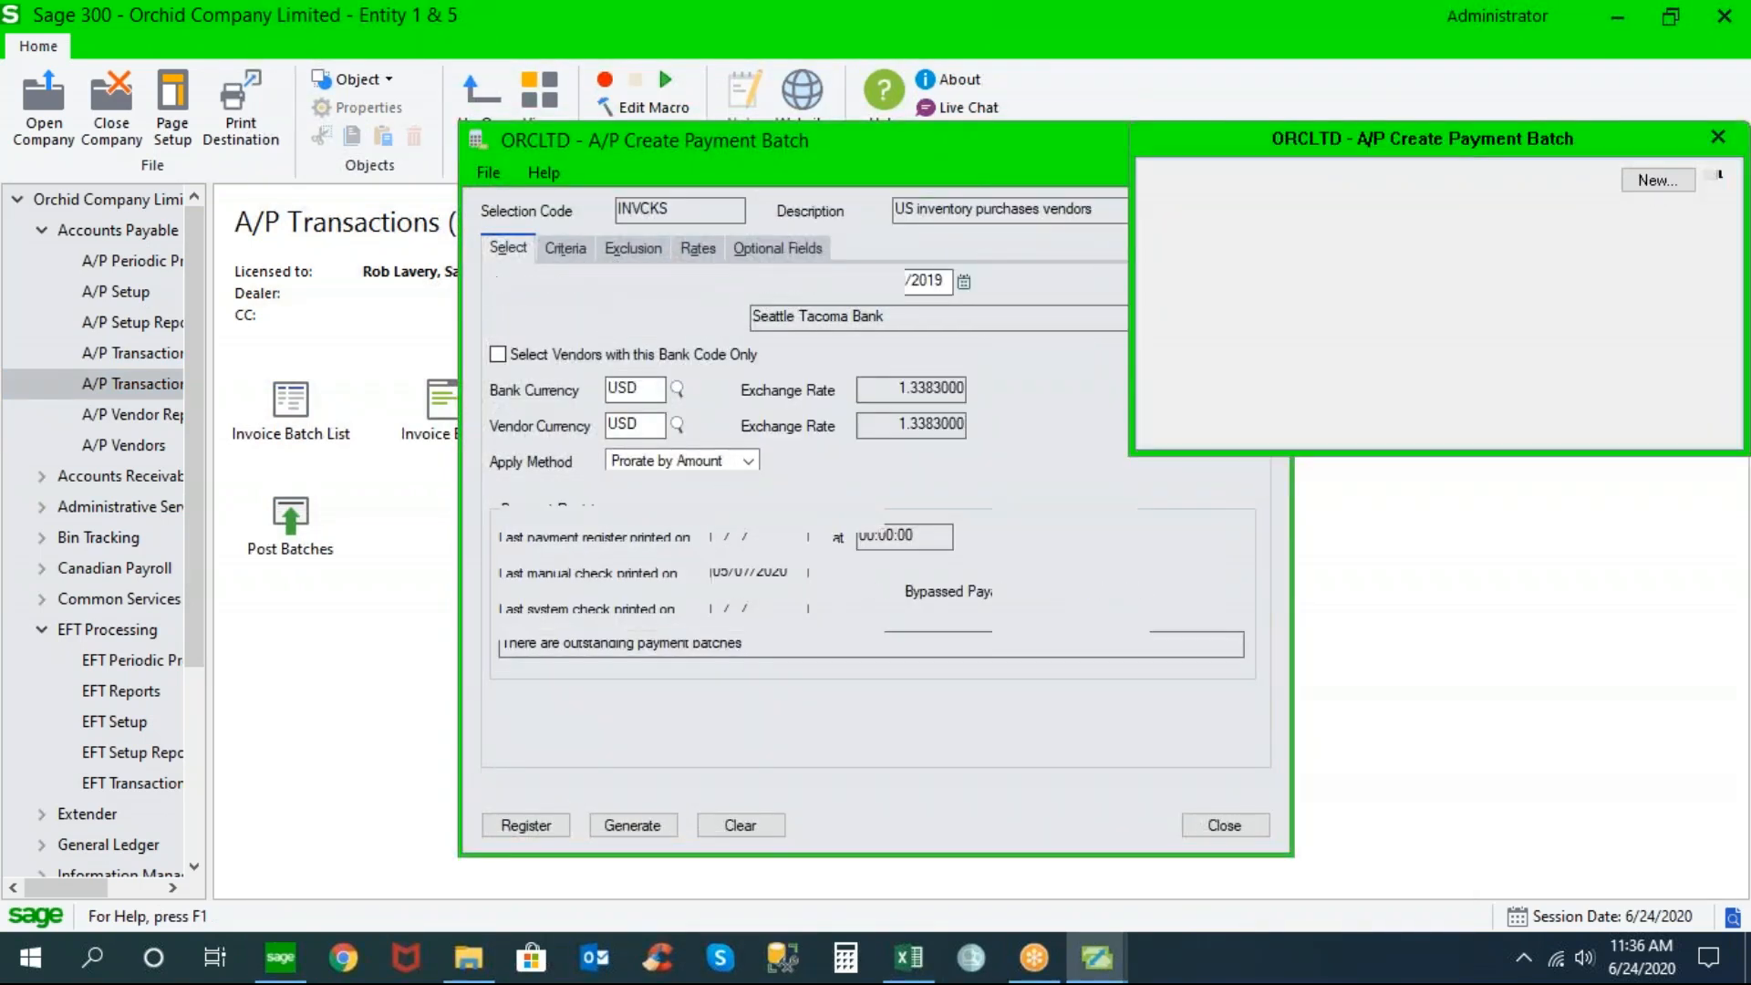
double_click(743, 620)
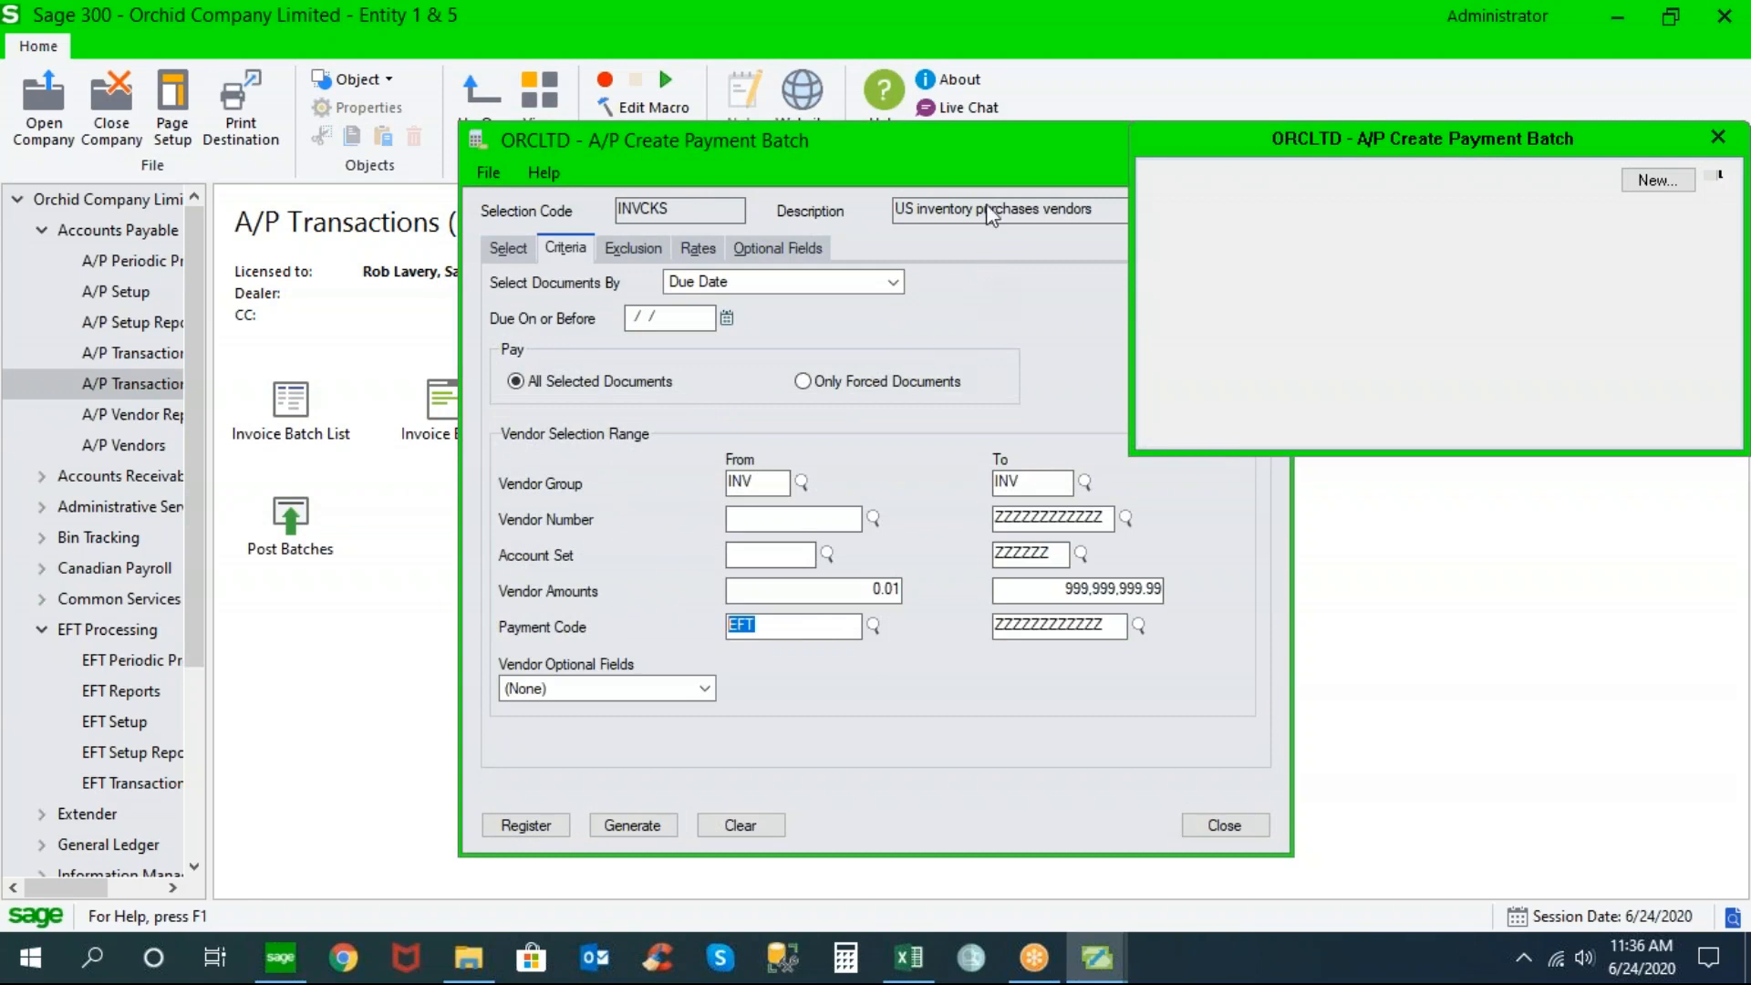
drag(989, 155, 818, 141)
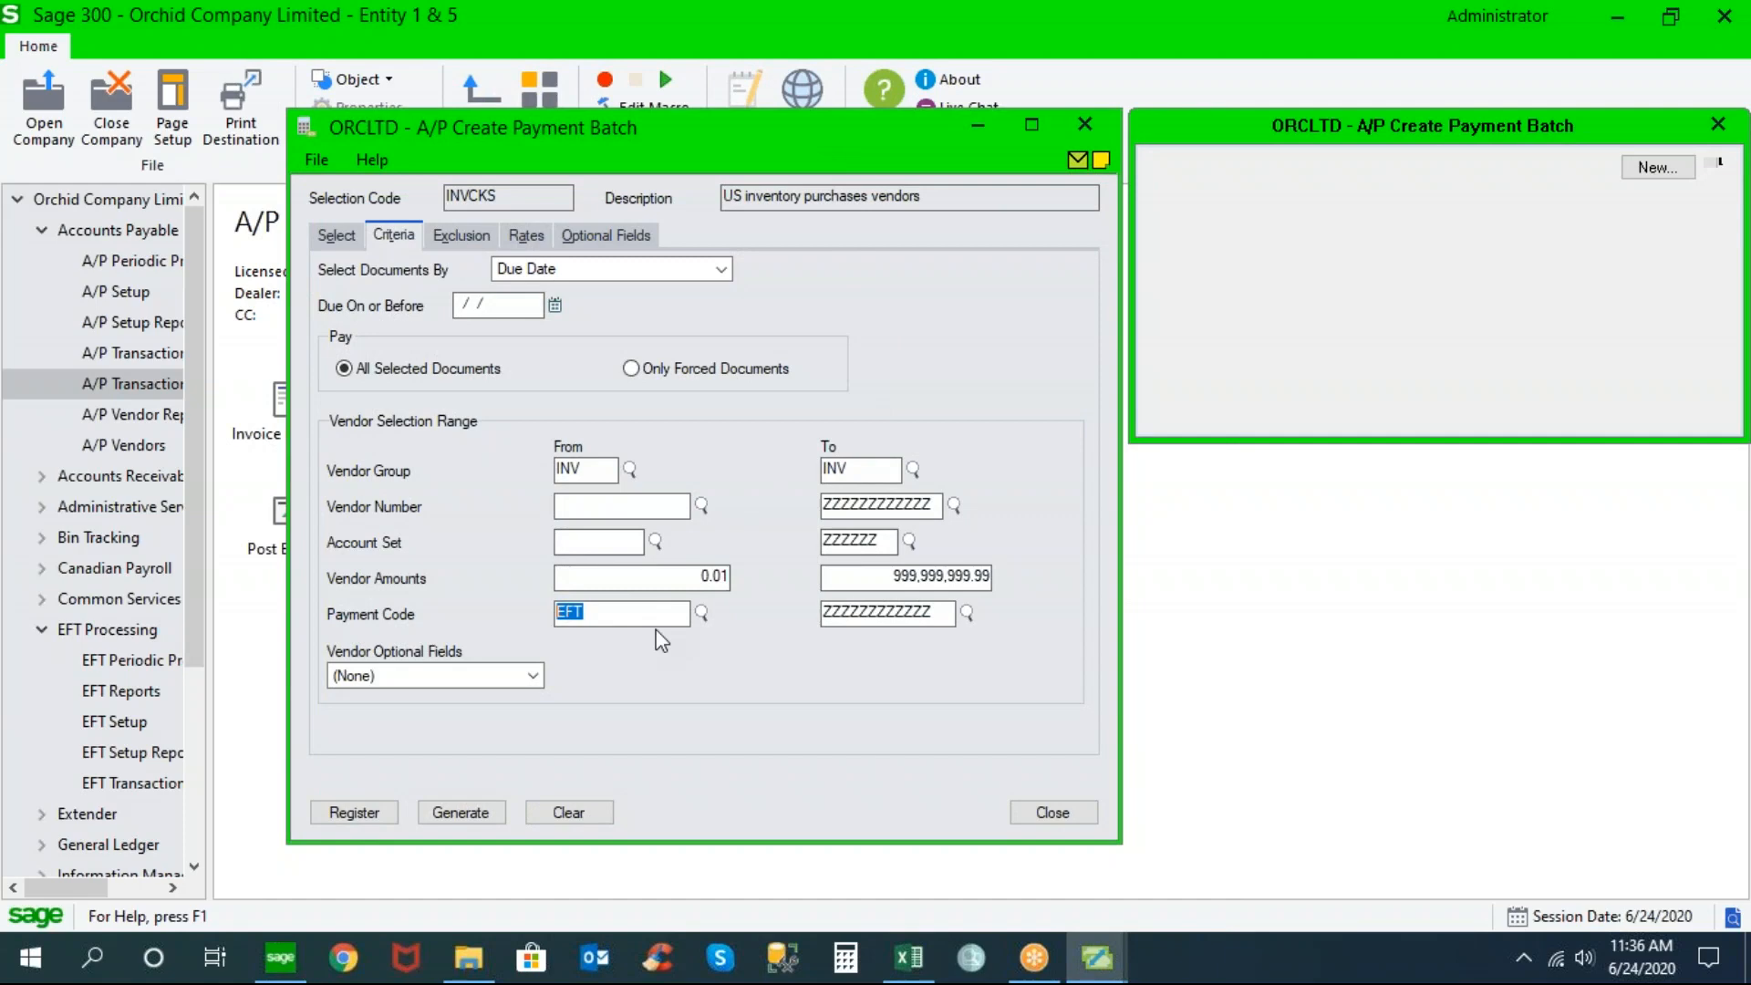
click(1053, 814)
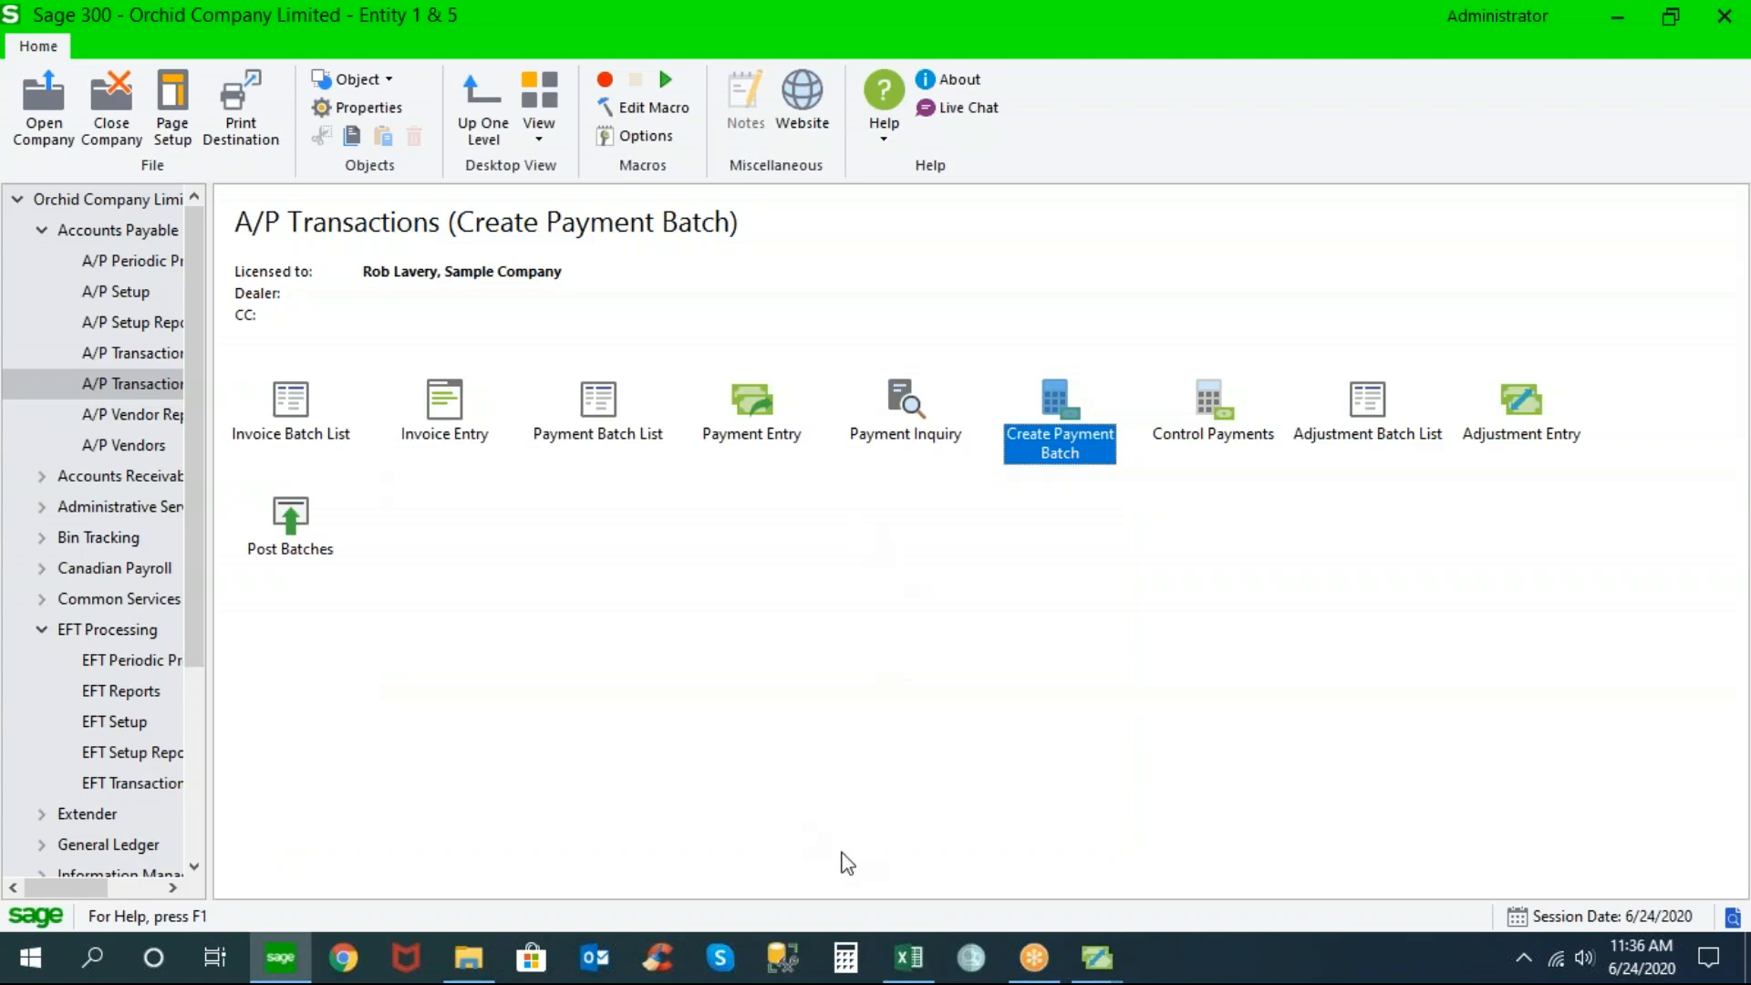
Bring the A/P Vendors record and then EFT Options' A/P settings back to the front
mouse_move(1097, 957)
click(1244, 844)
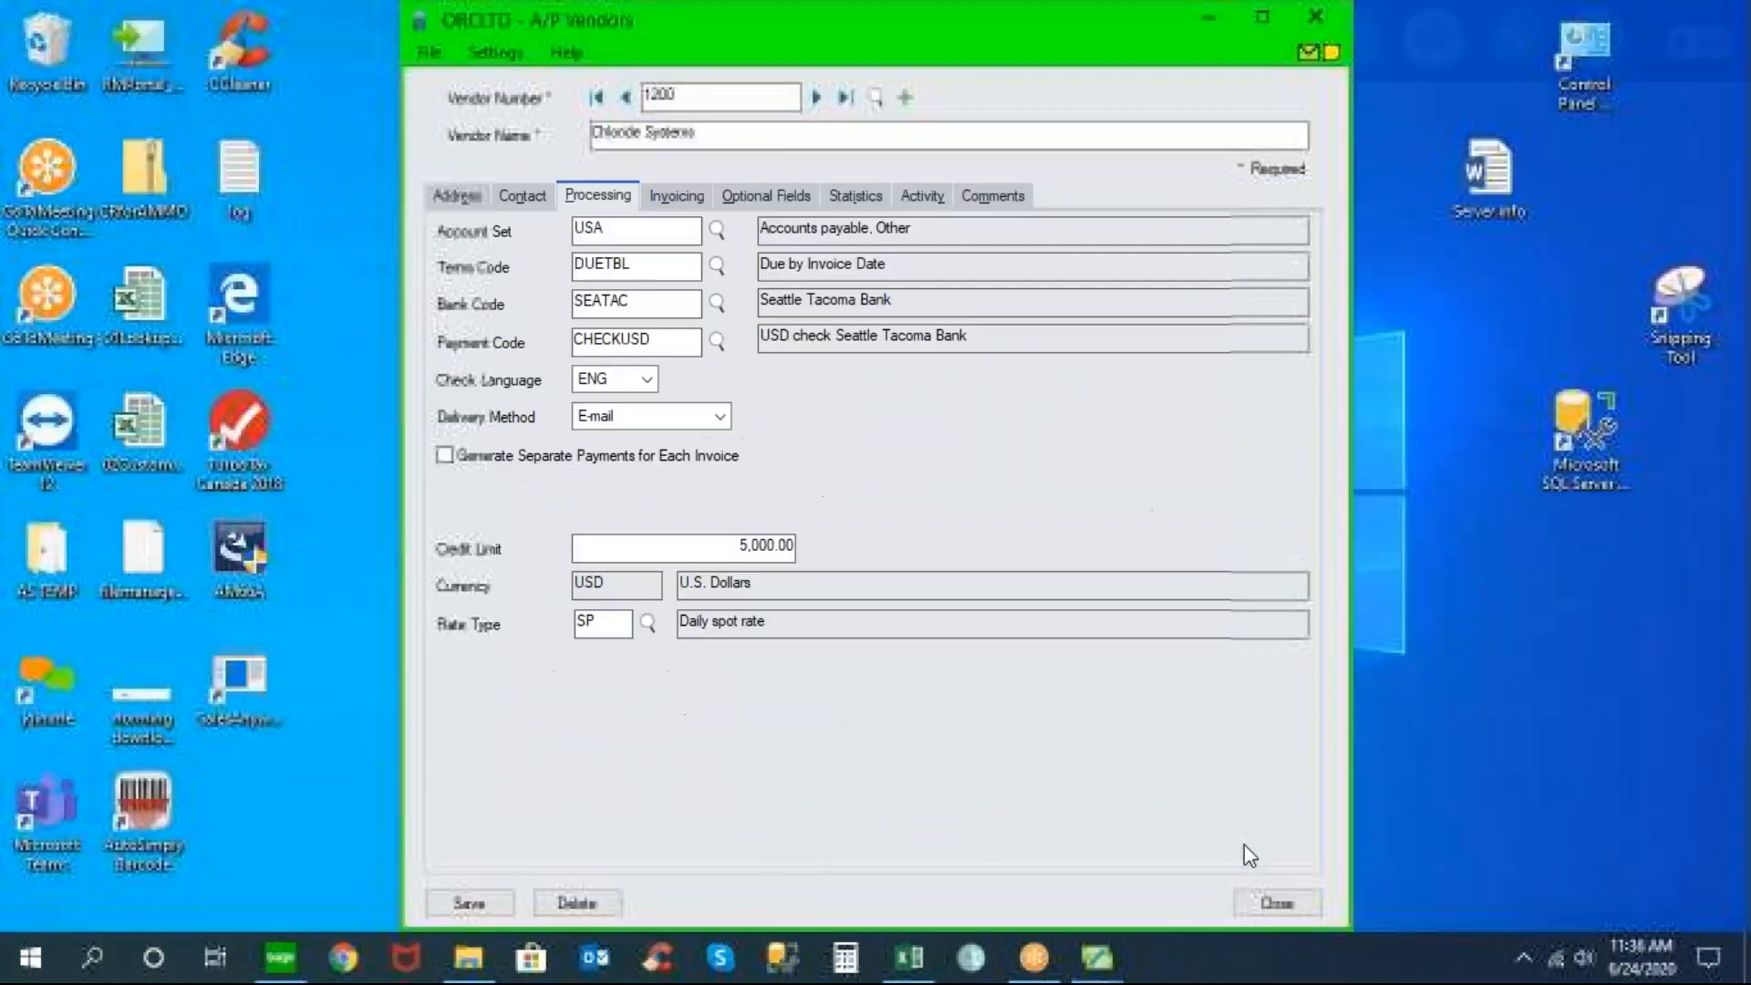
mouse_move(1097, 939)
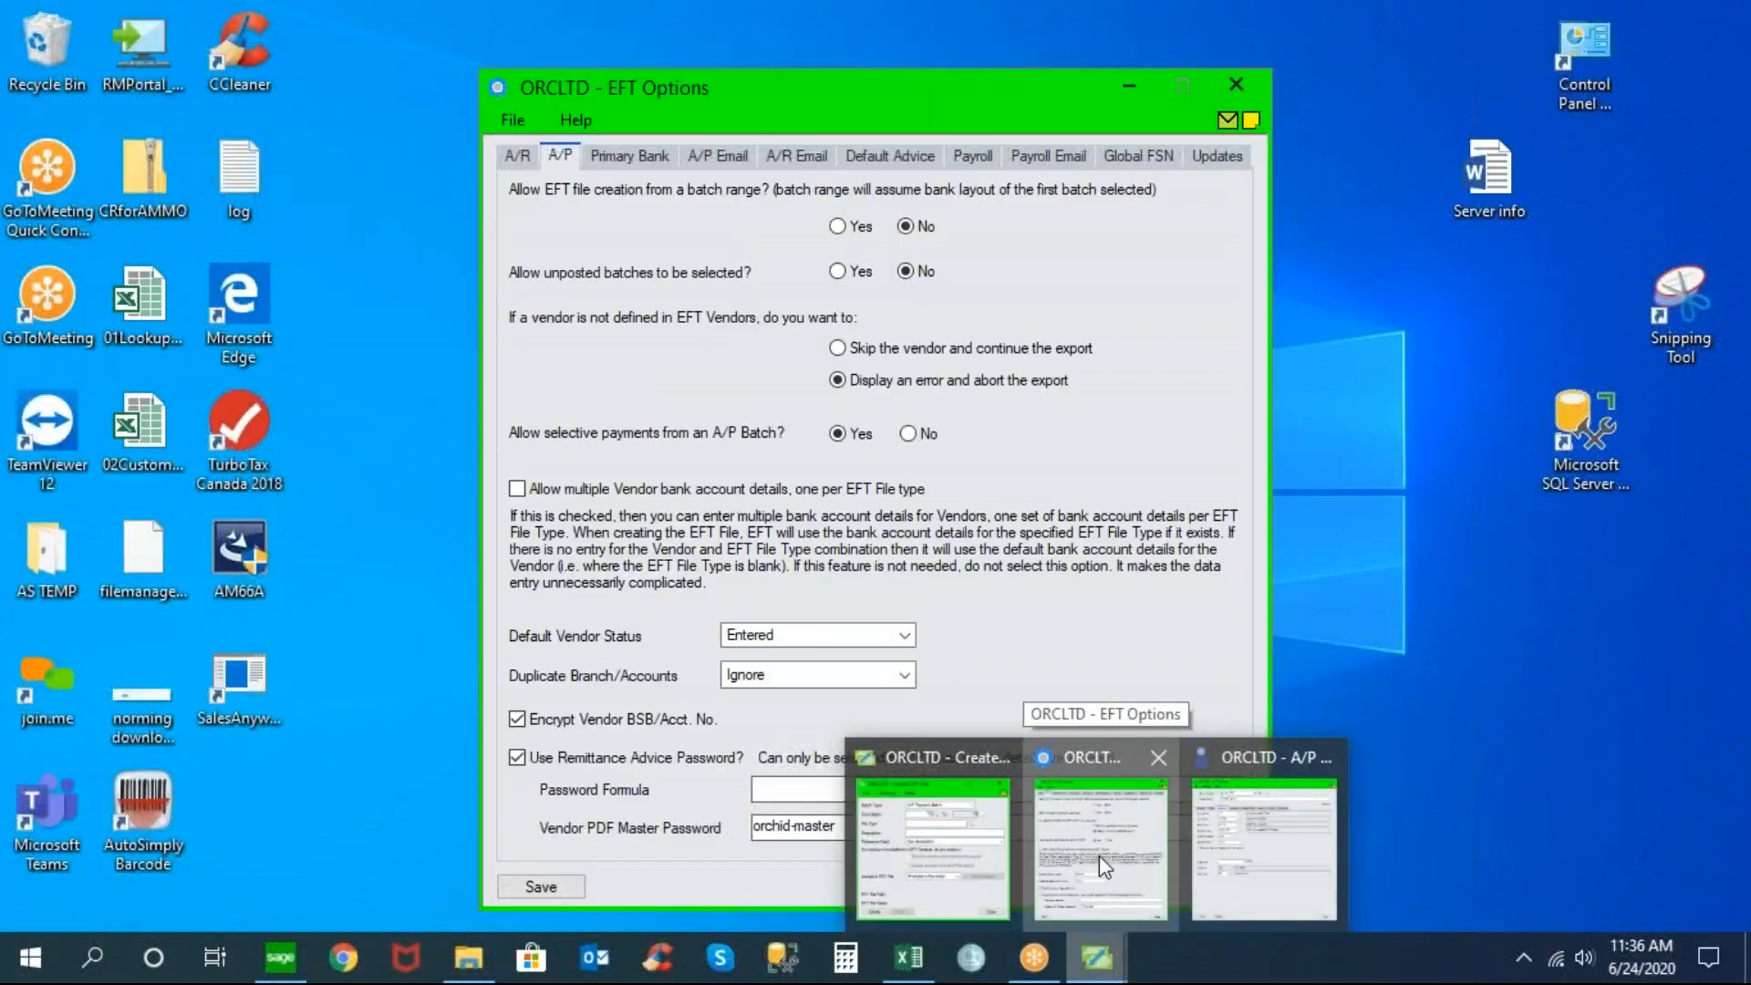
click(1098, 856)
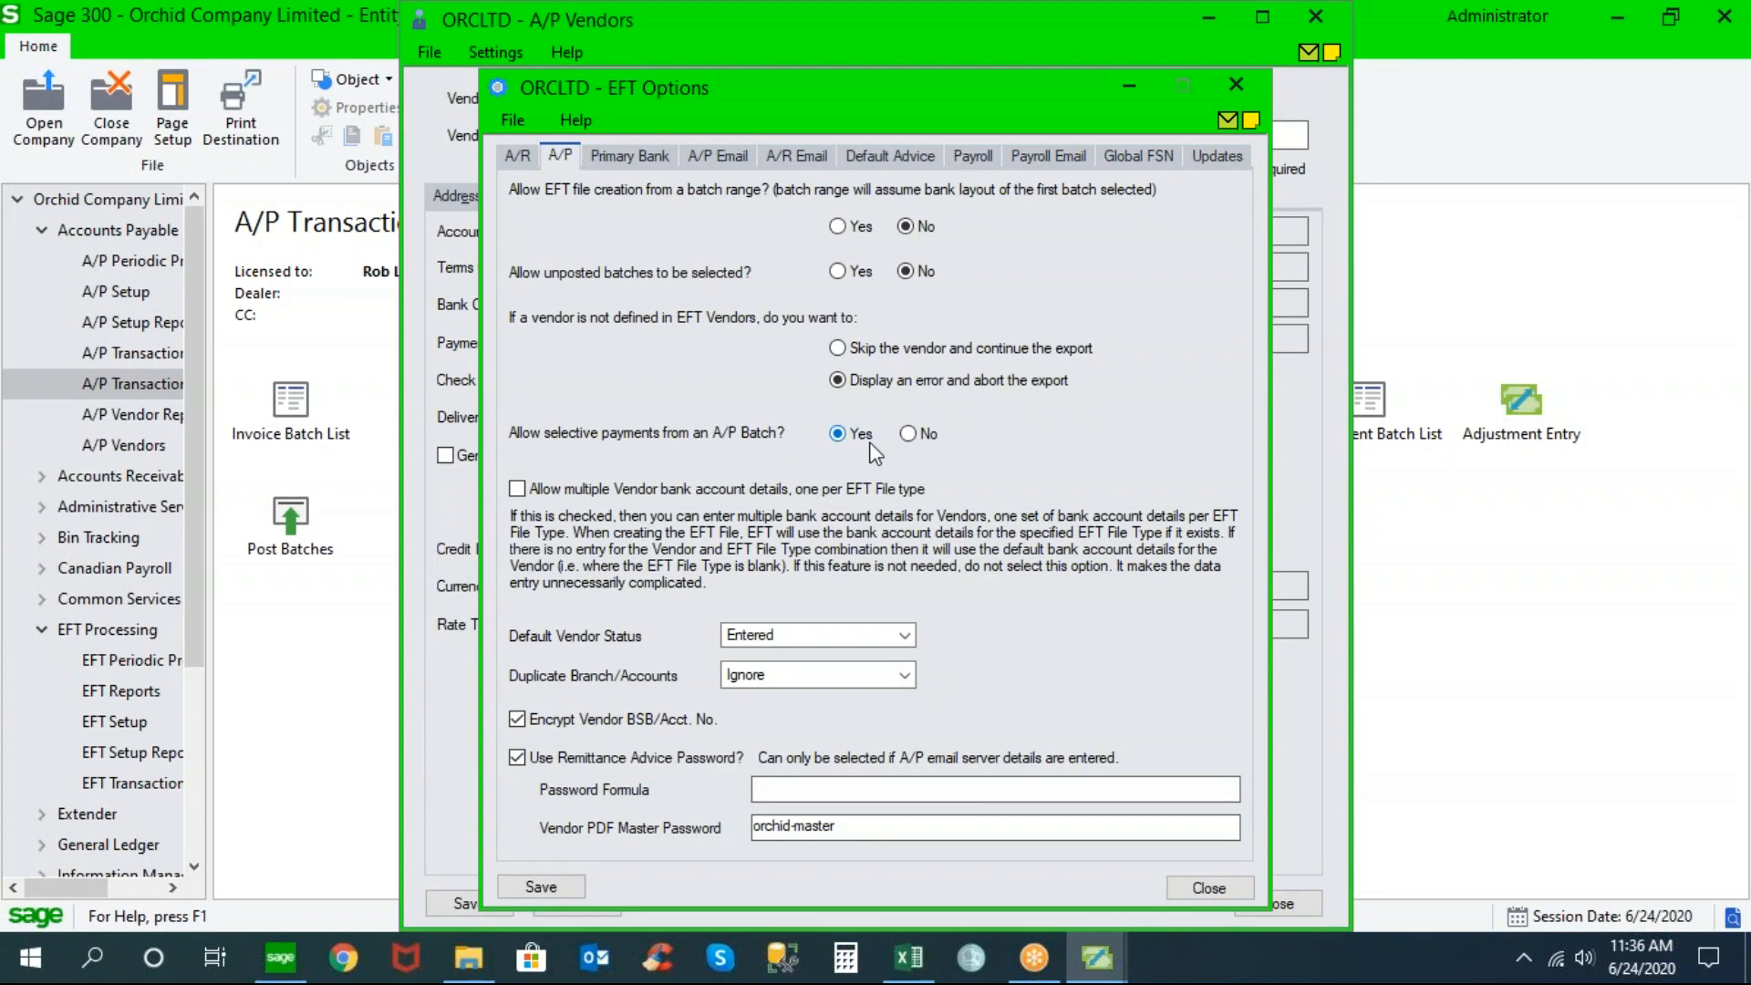
Set Create EFT File to include only selected entries, mark the batch 72 entry, then go to Periodic Processing
click(145, 786)
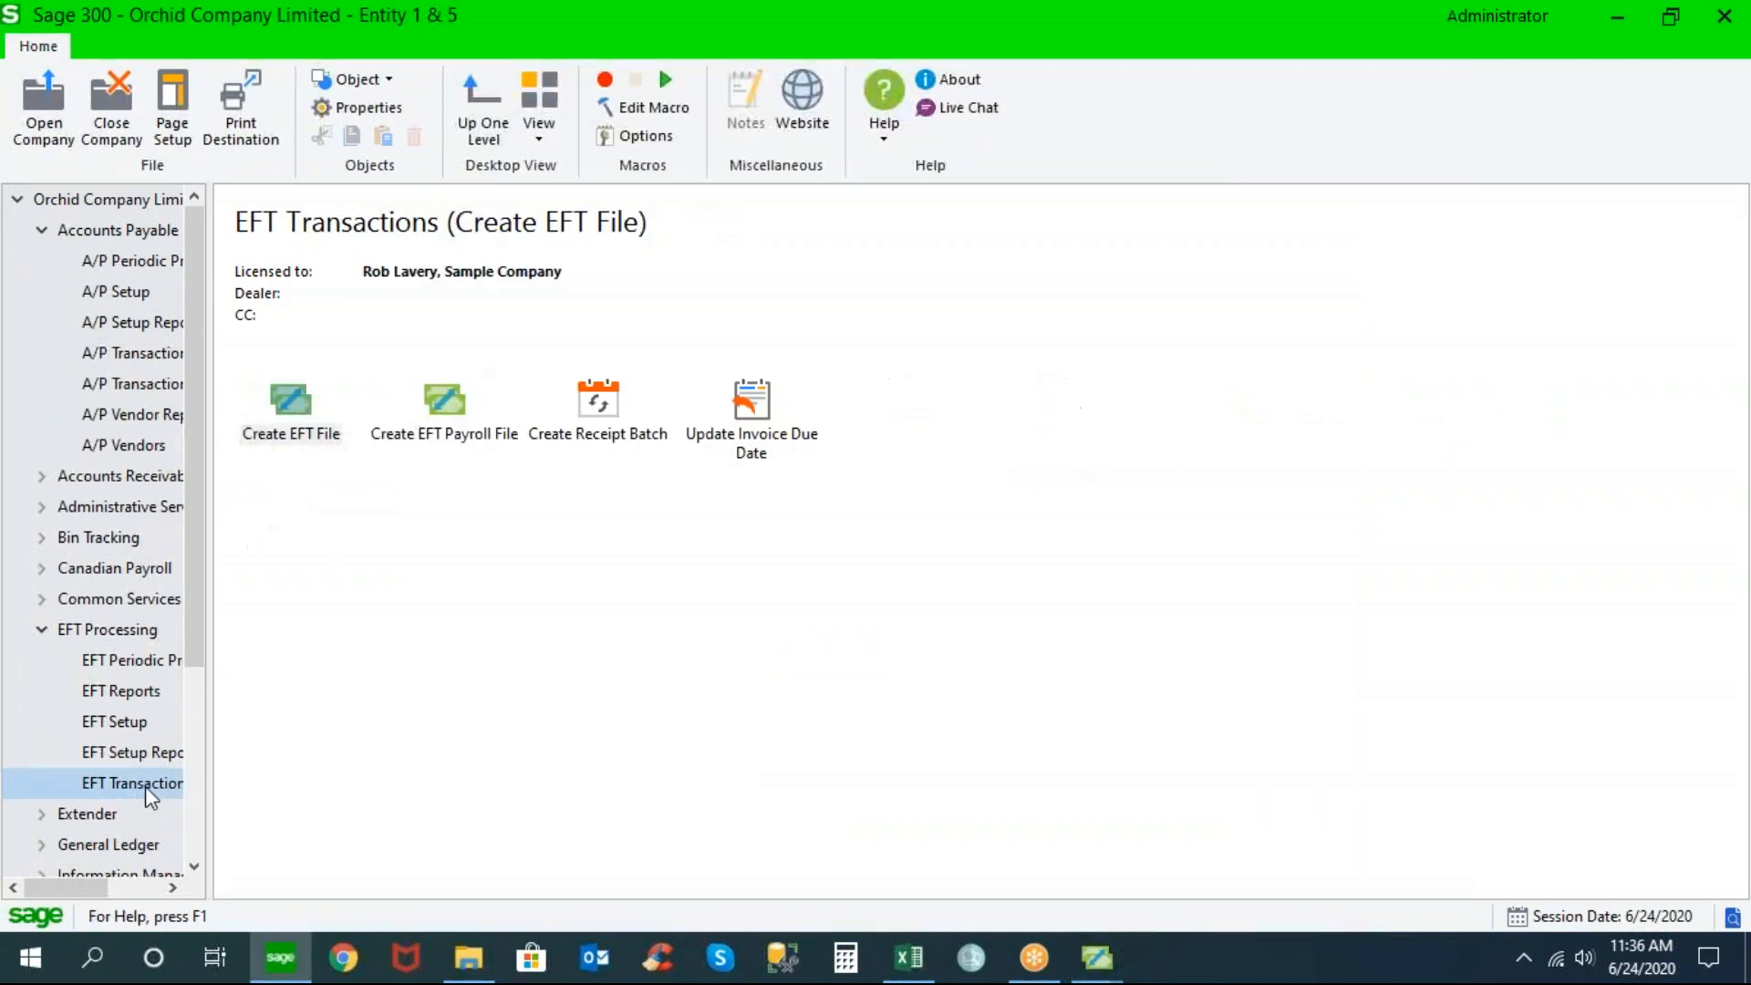
double_click(289, 418)
click(1362, 591)
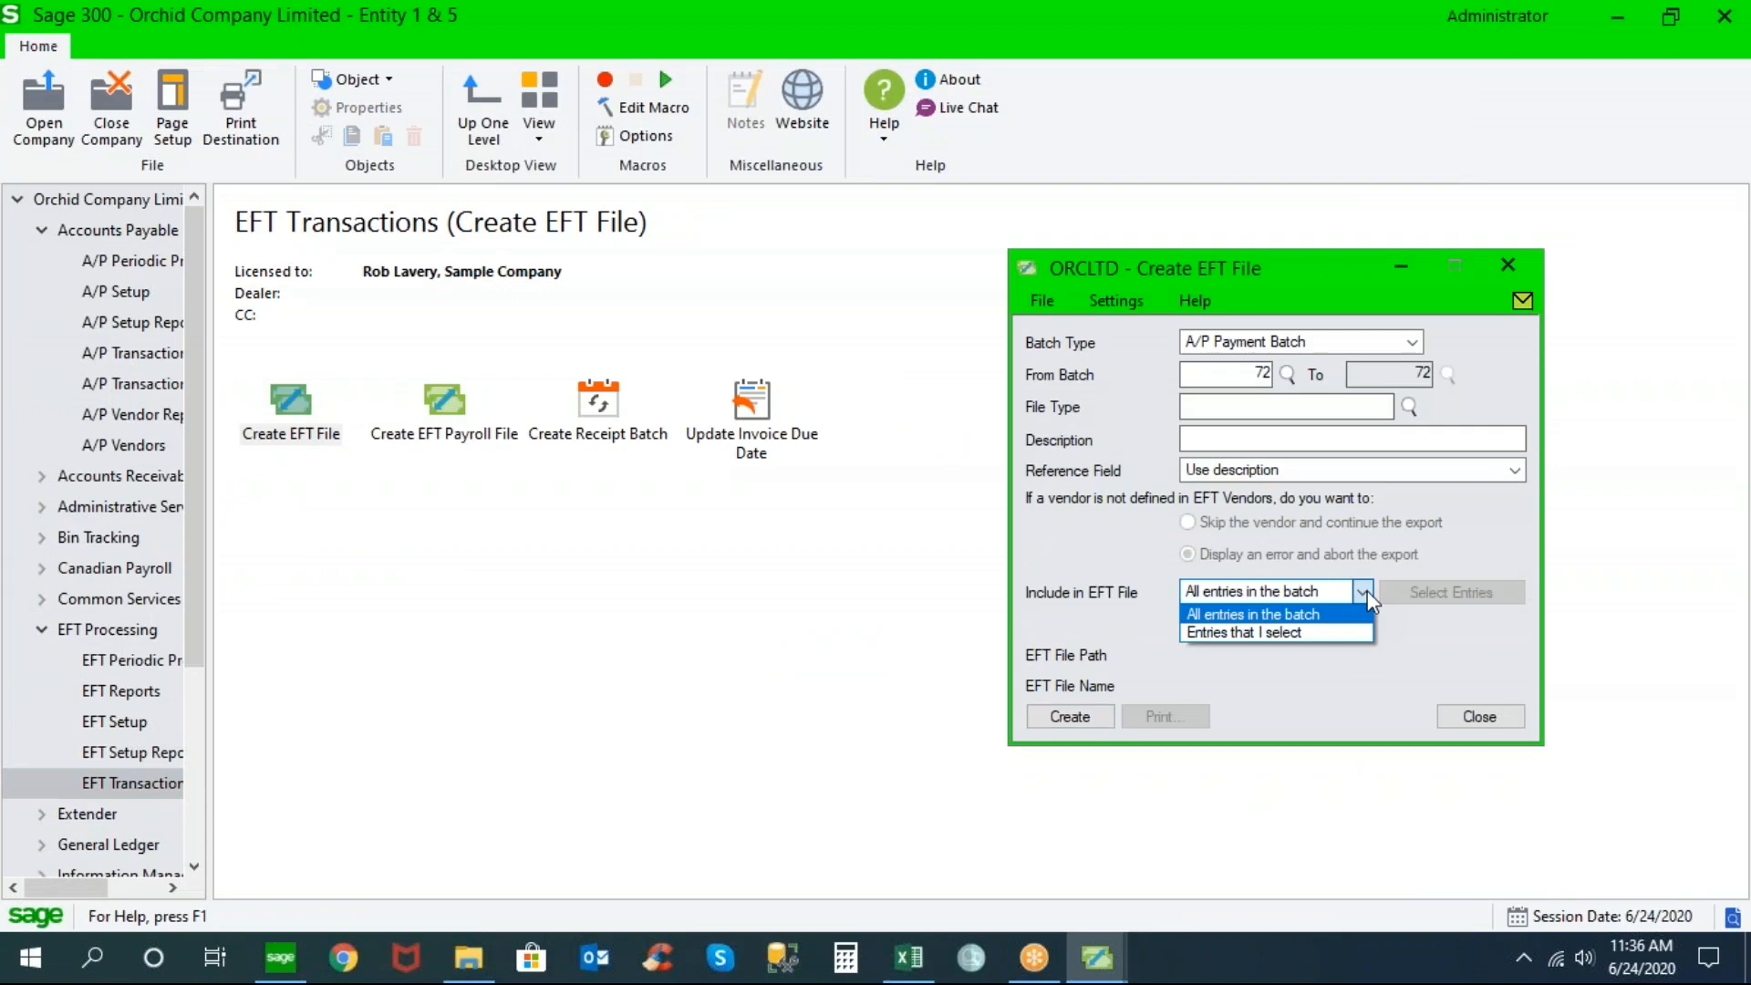
click(1305, 631)
click(1450, 592)
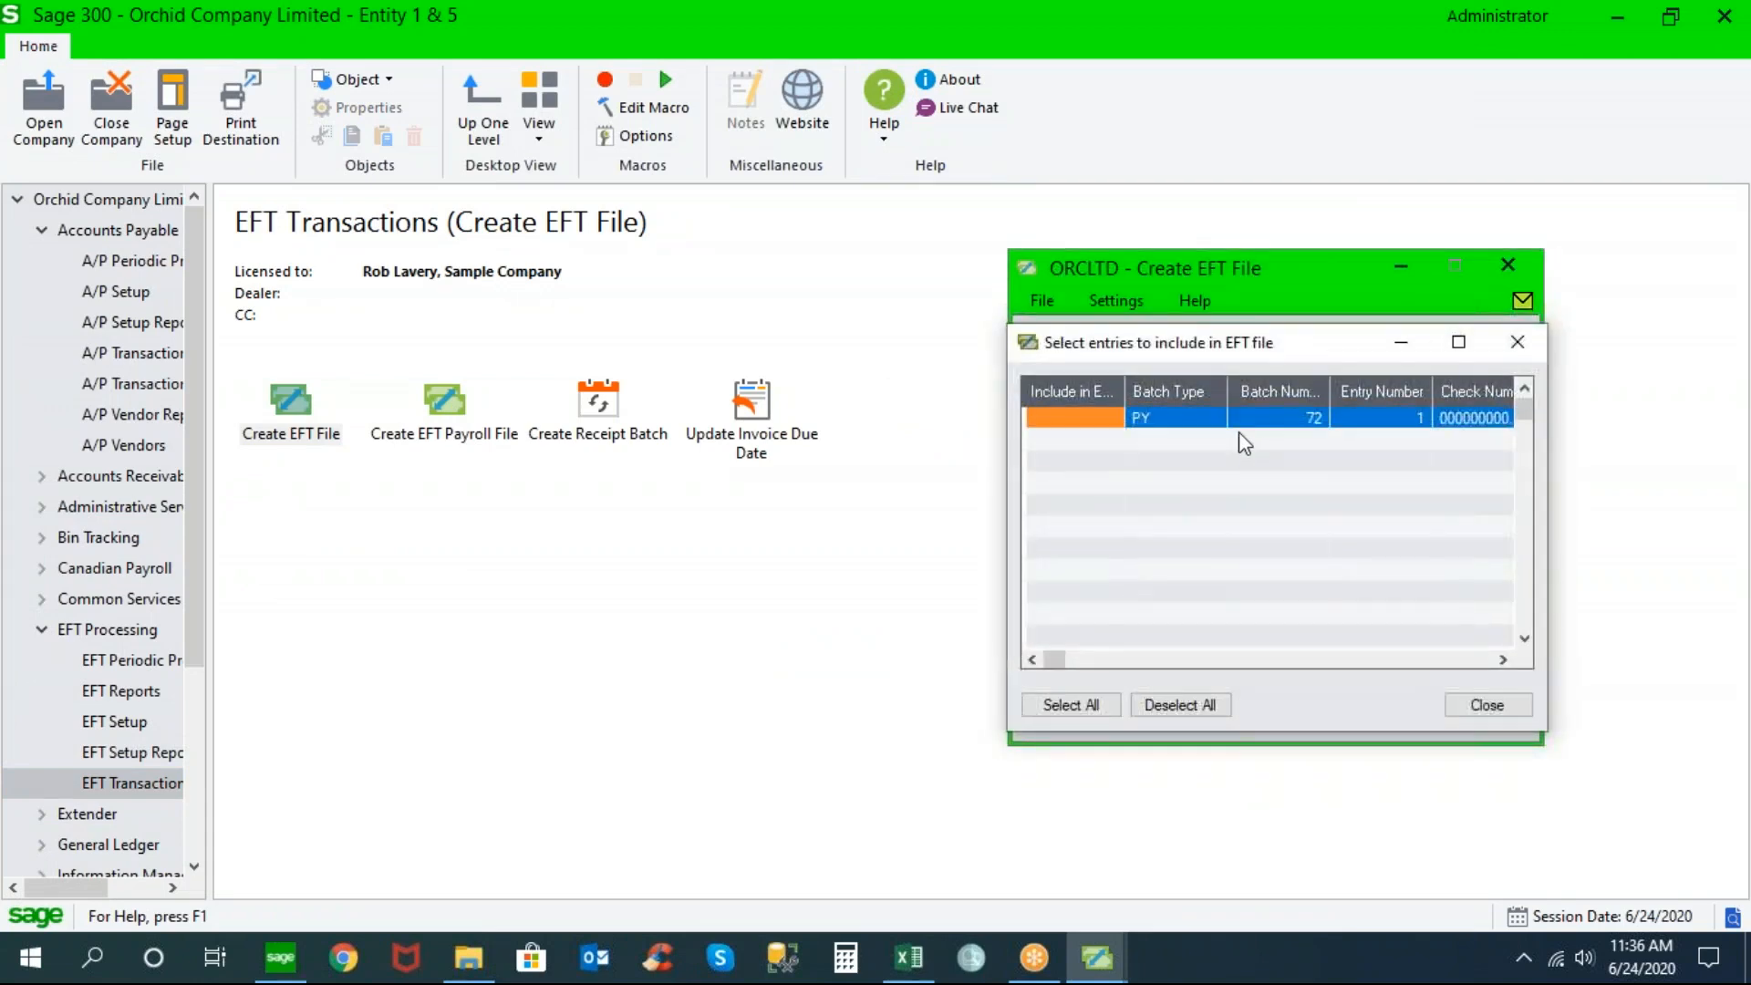
double_click(1098, 421)
click(1501, 706)
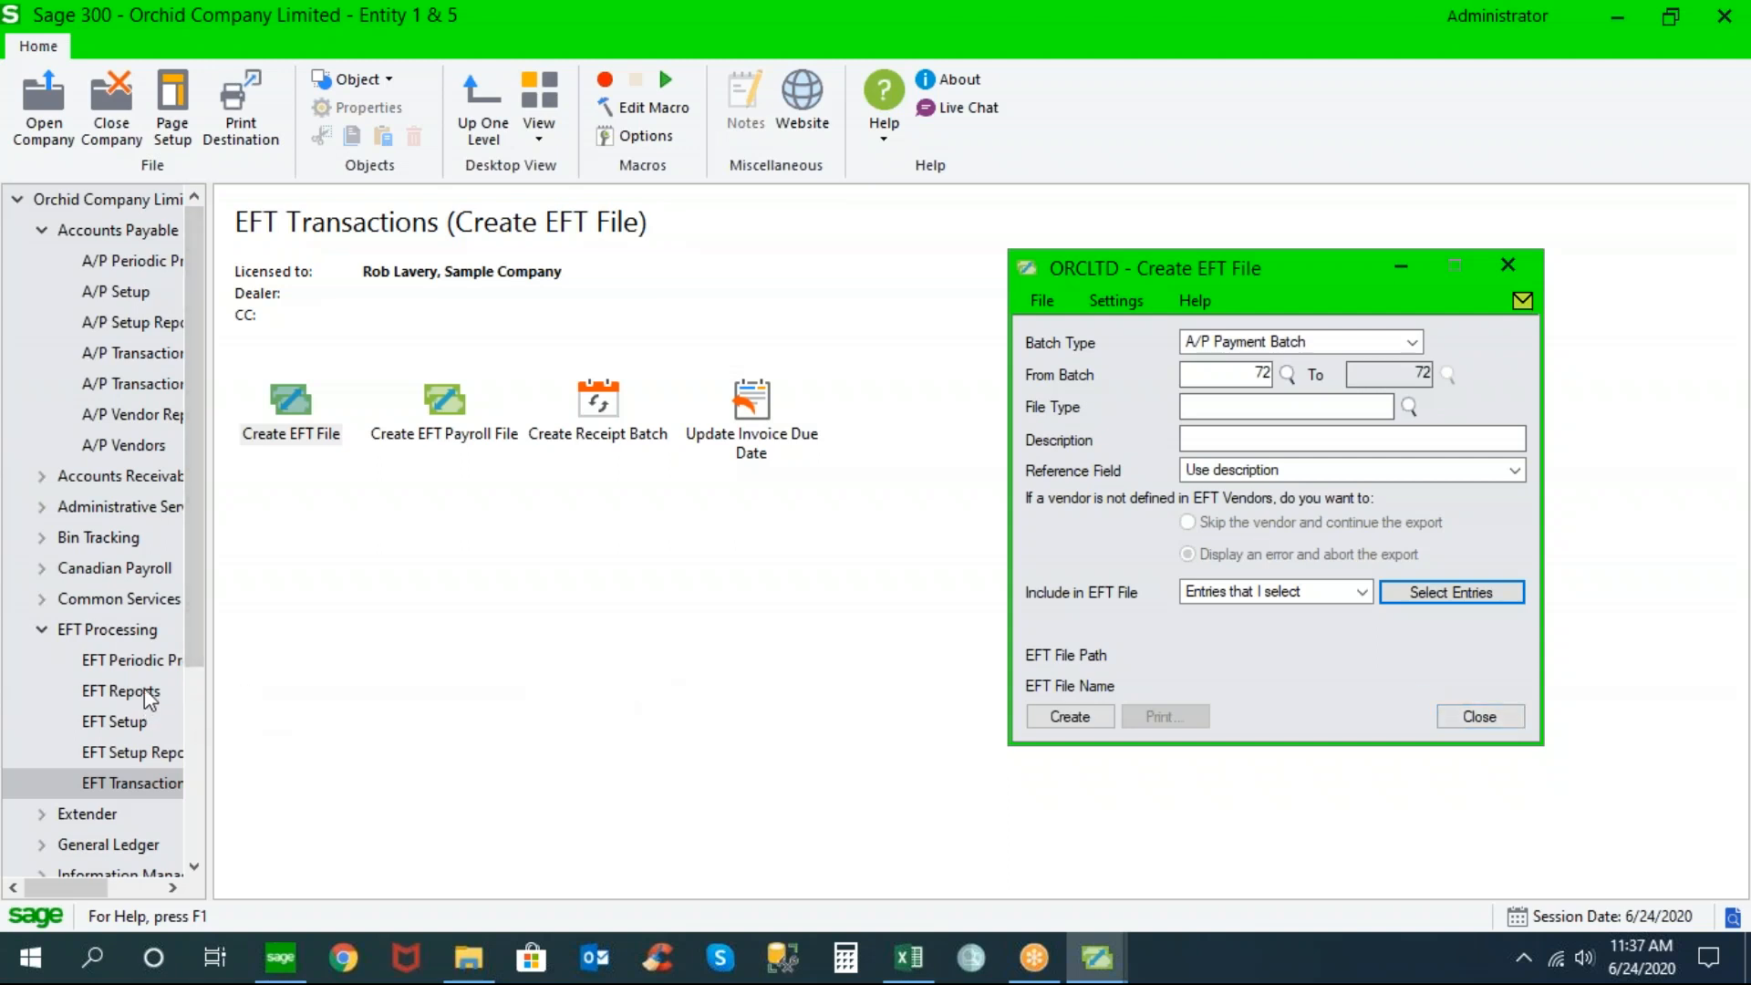
click(153, 660)
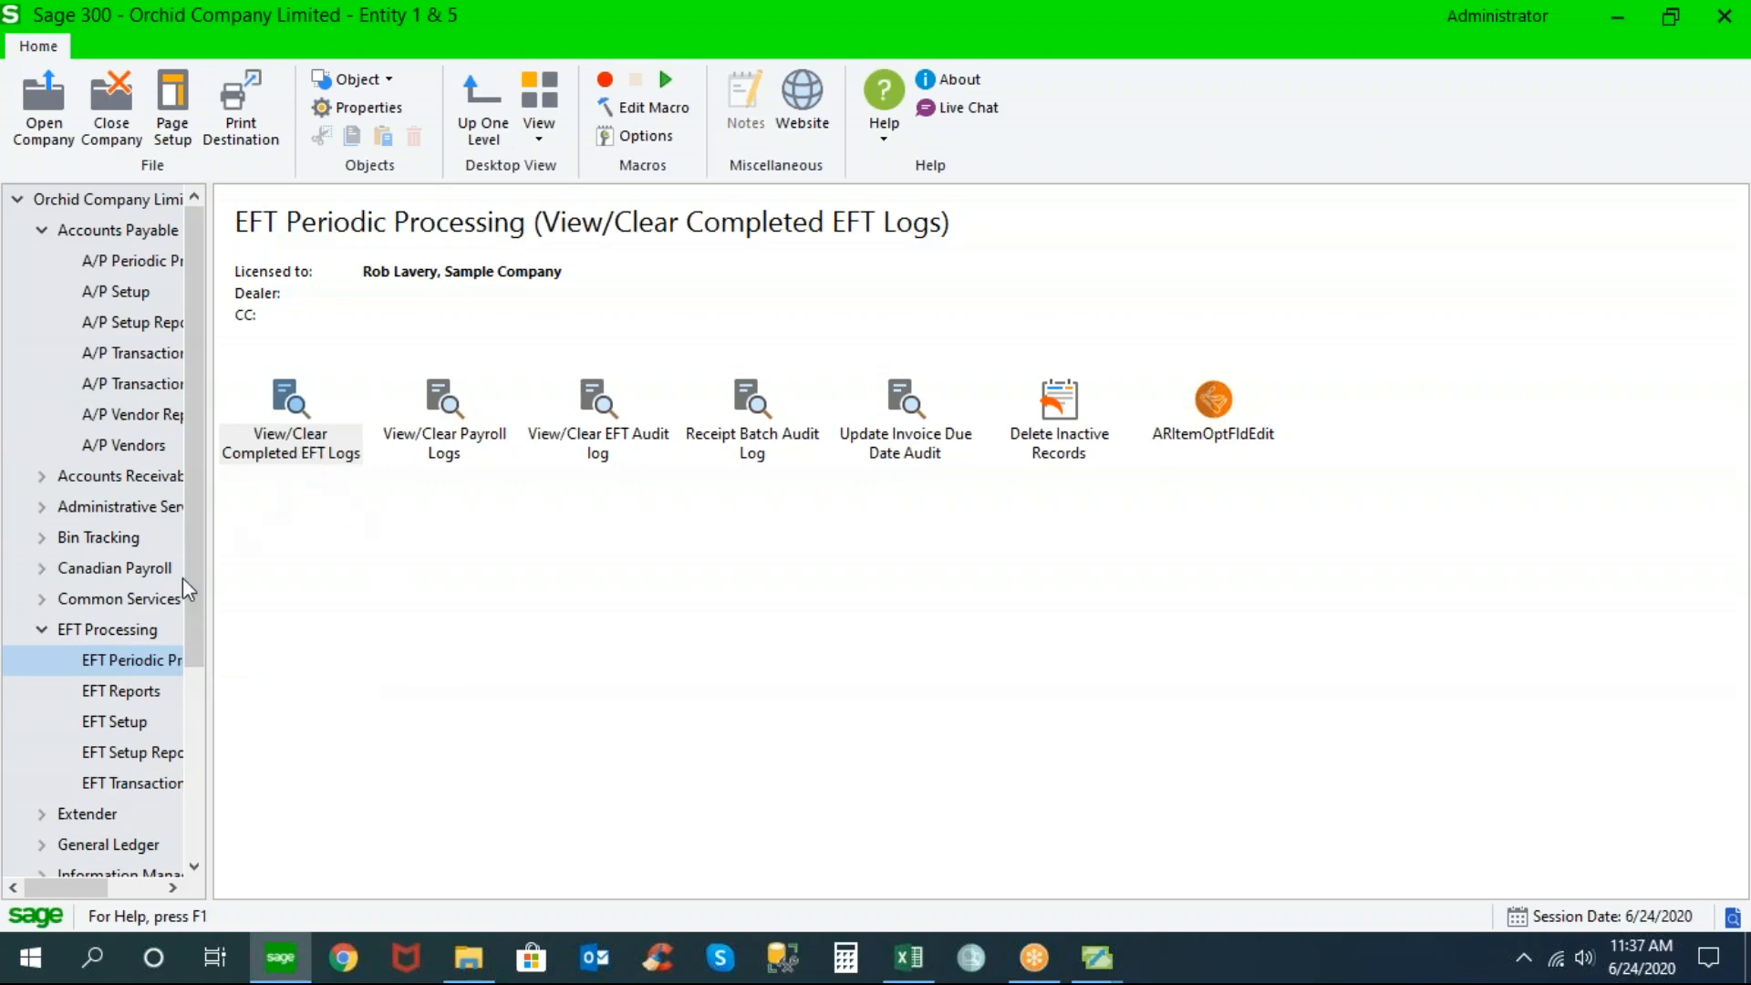
click(142, 693)
click(137, 660)
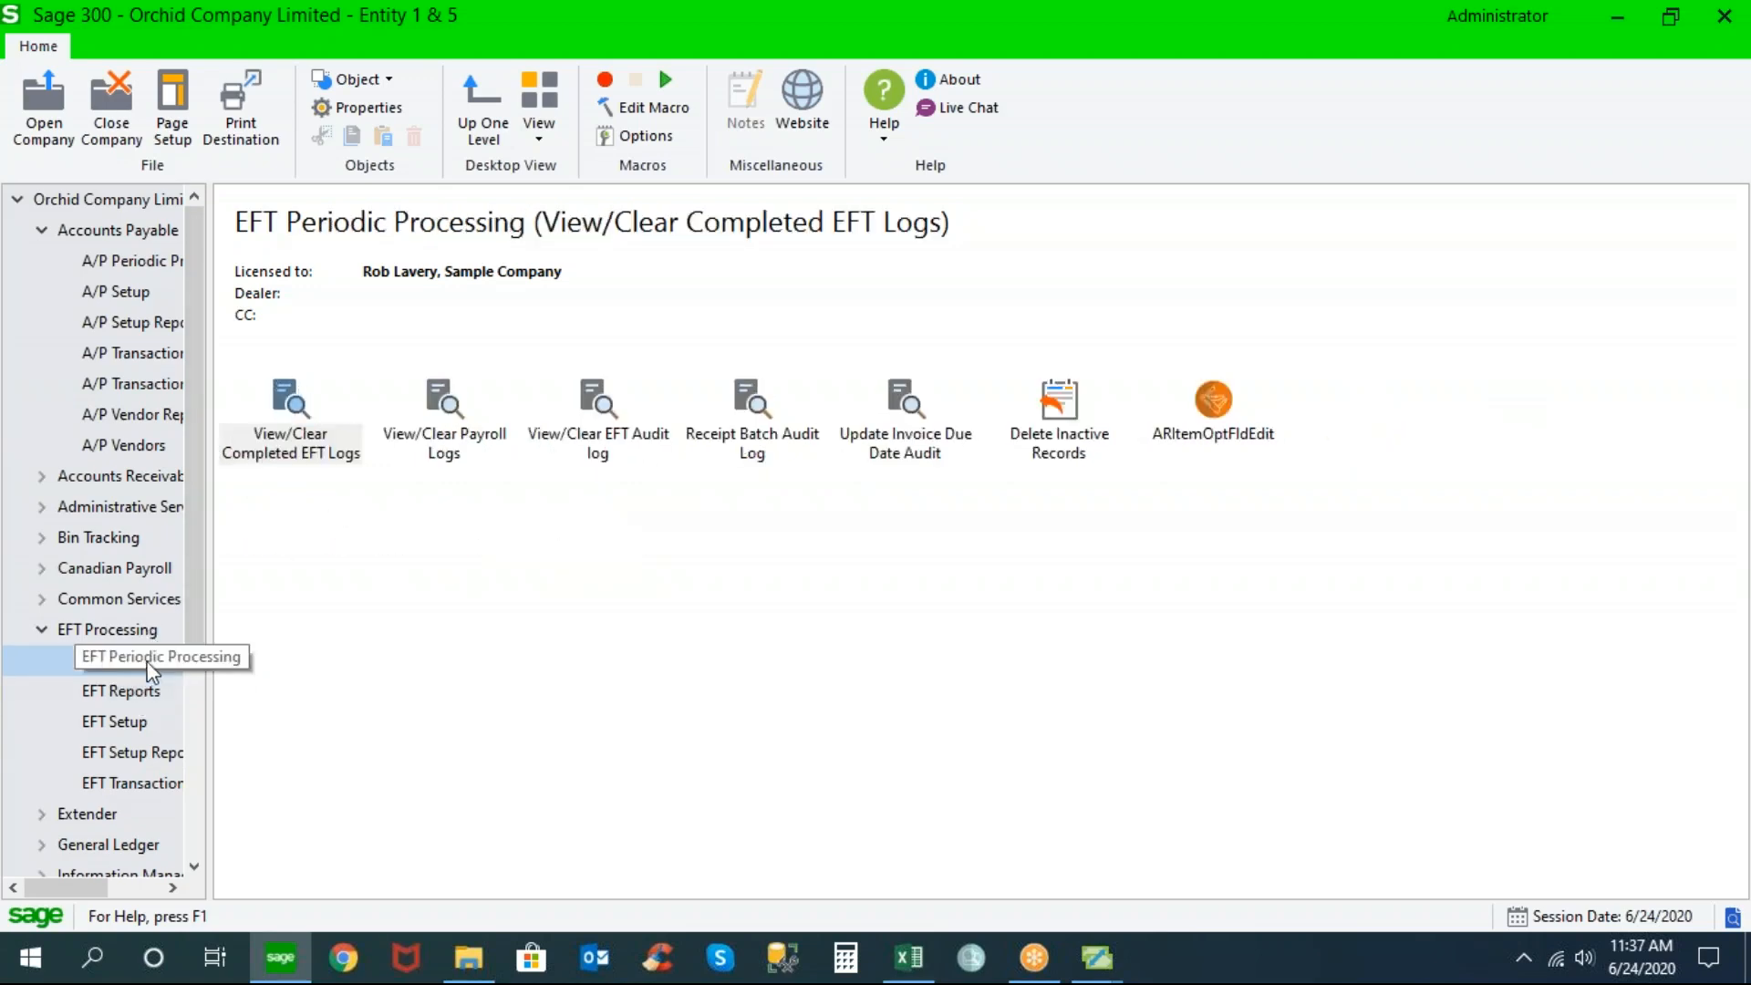
double_click(350, 458)
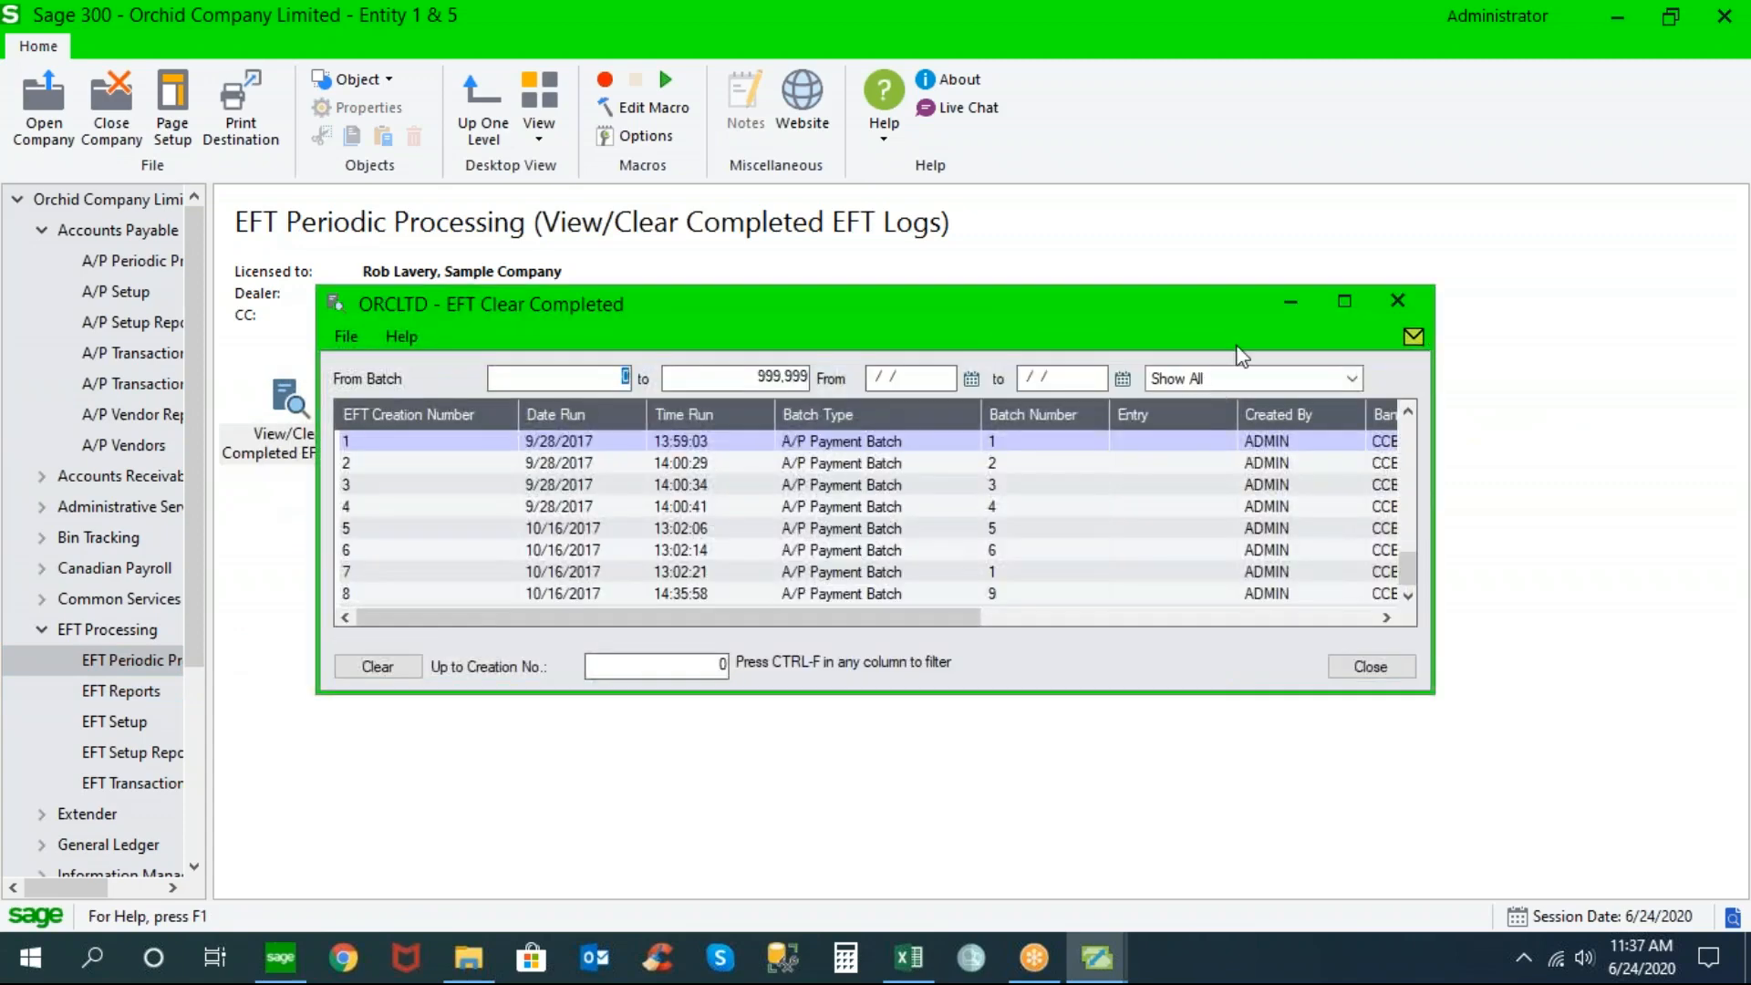
click(1344, 302)
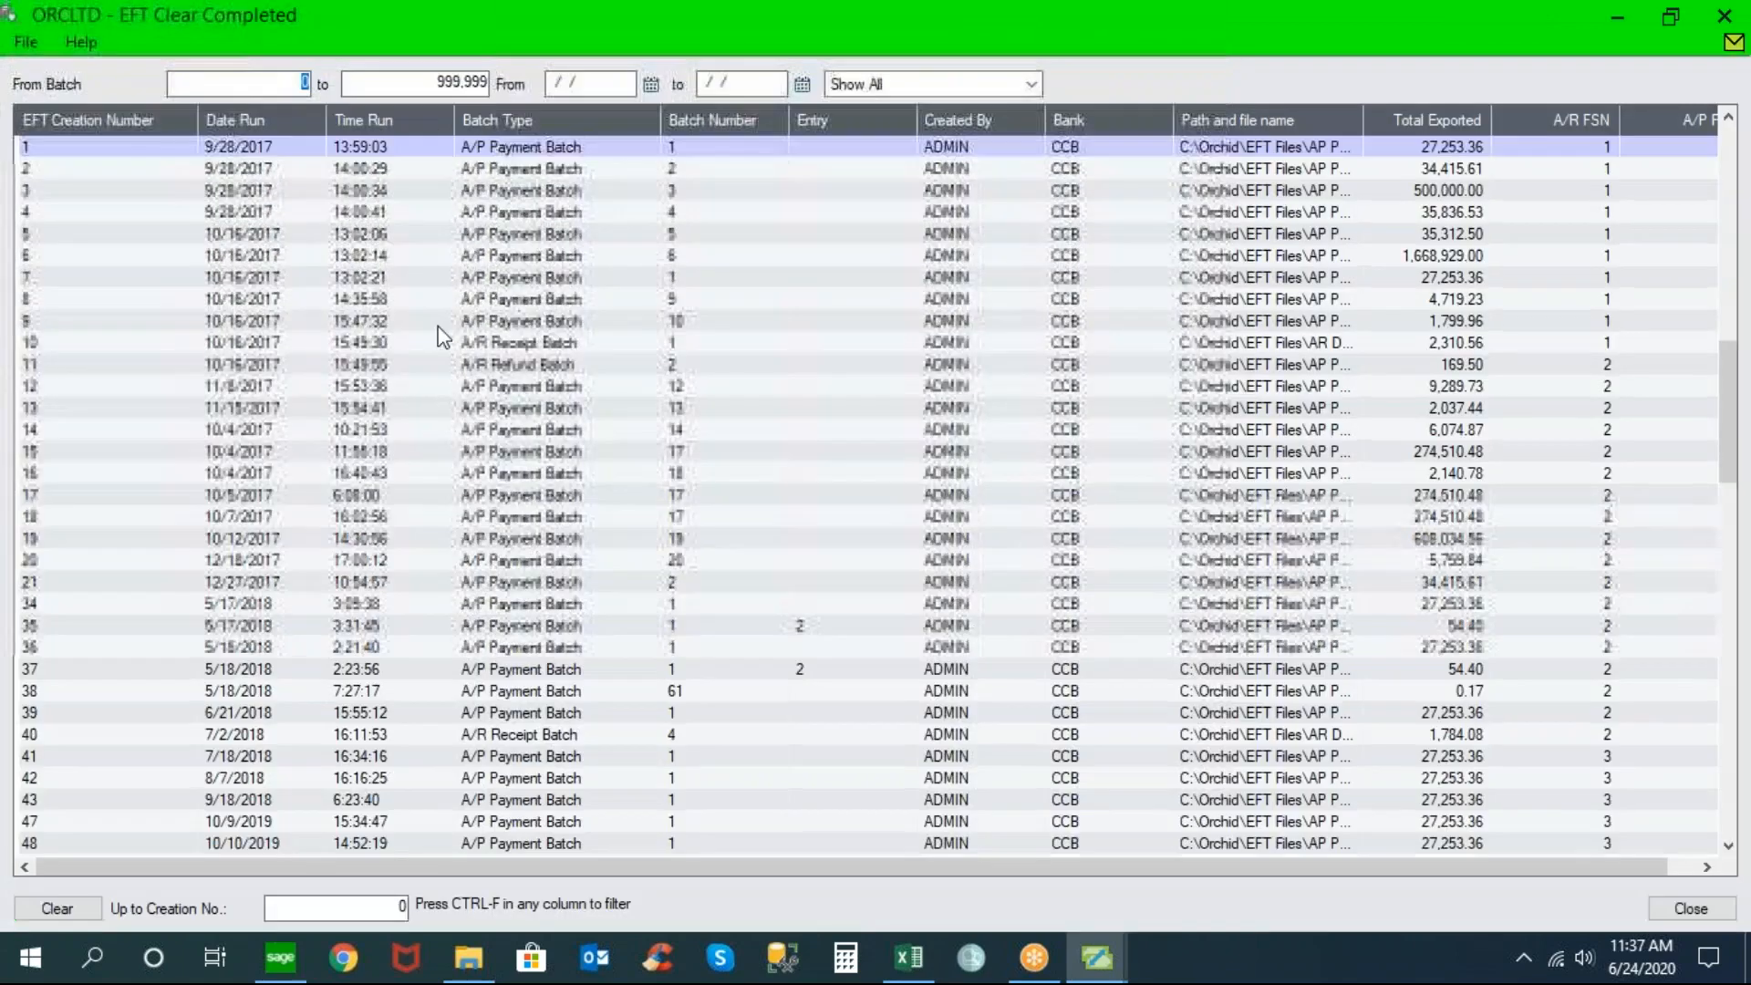
click(66, 149)
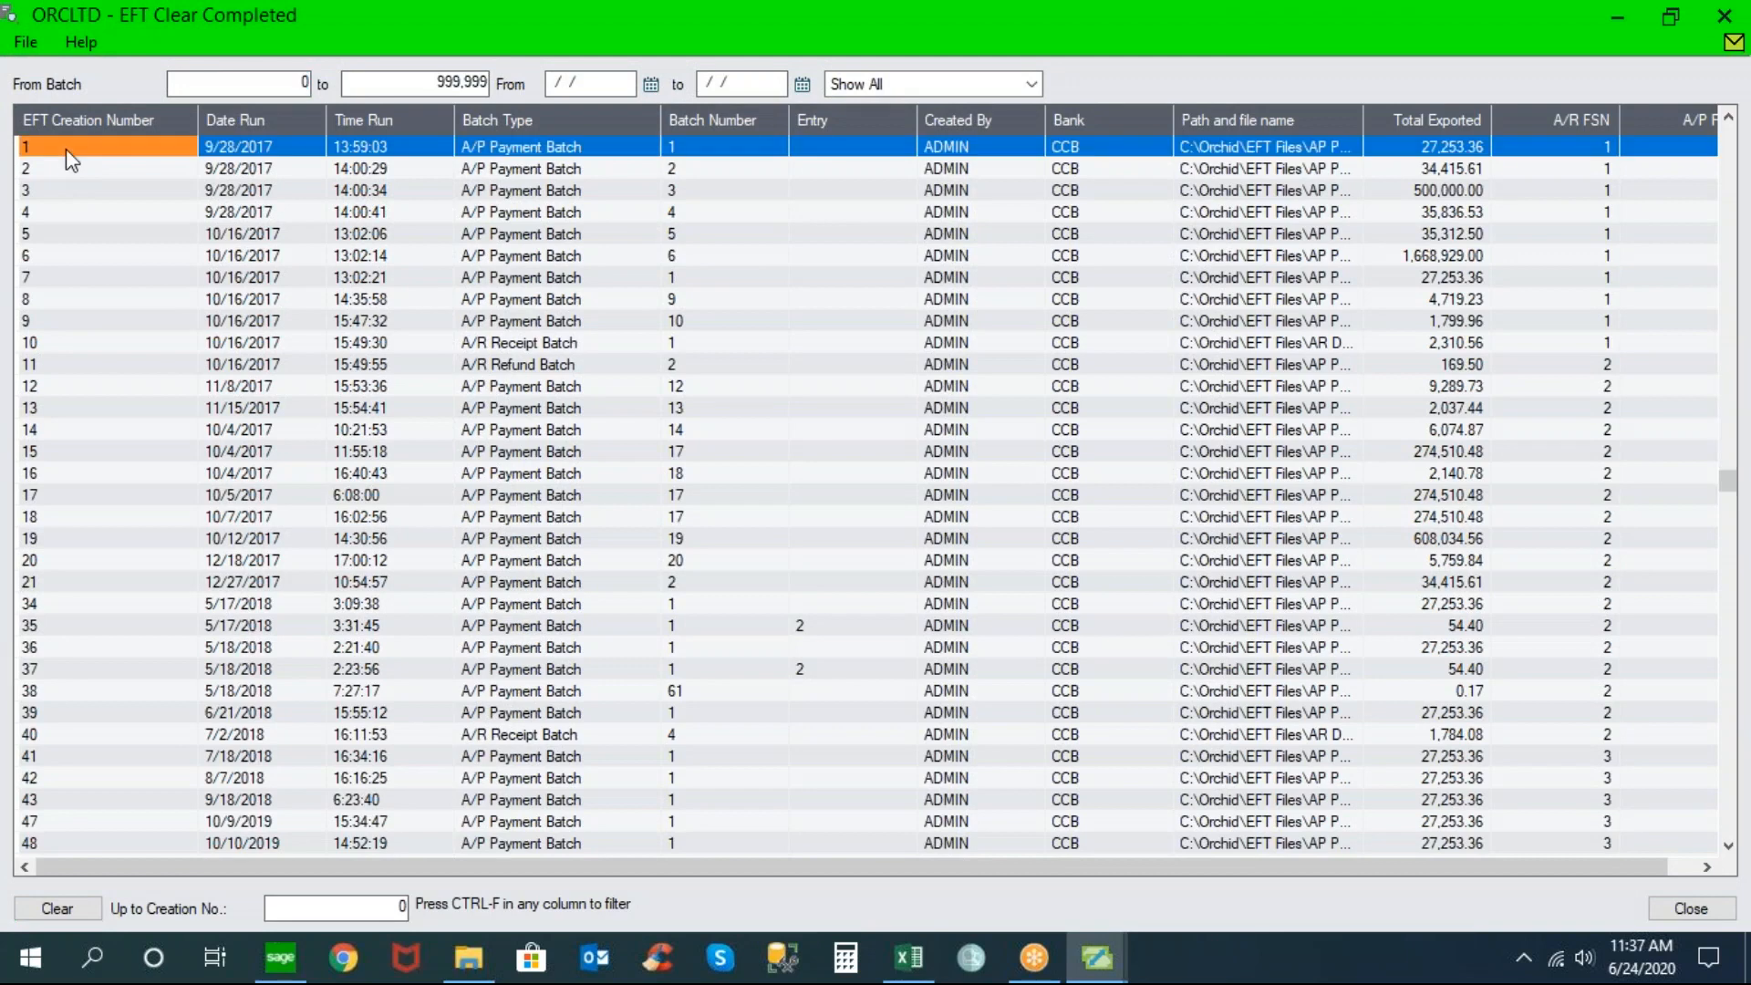
click(275, 150)
click(363, 150)
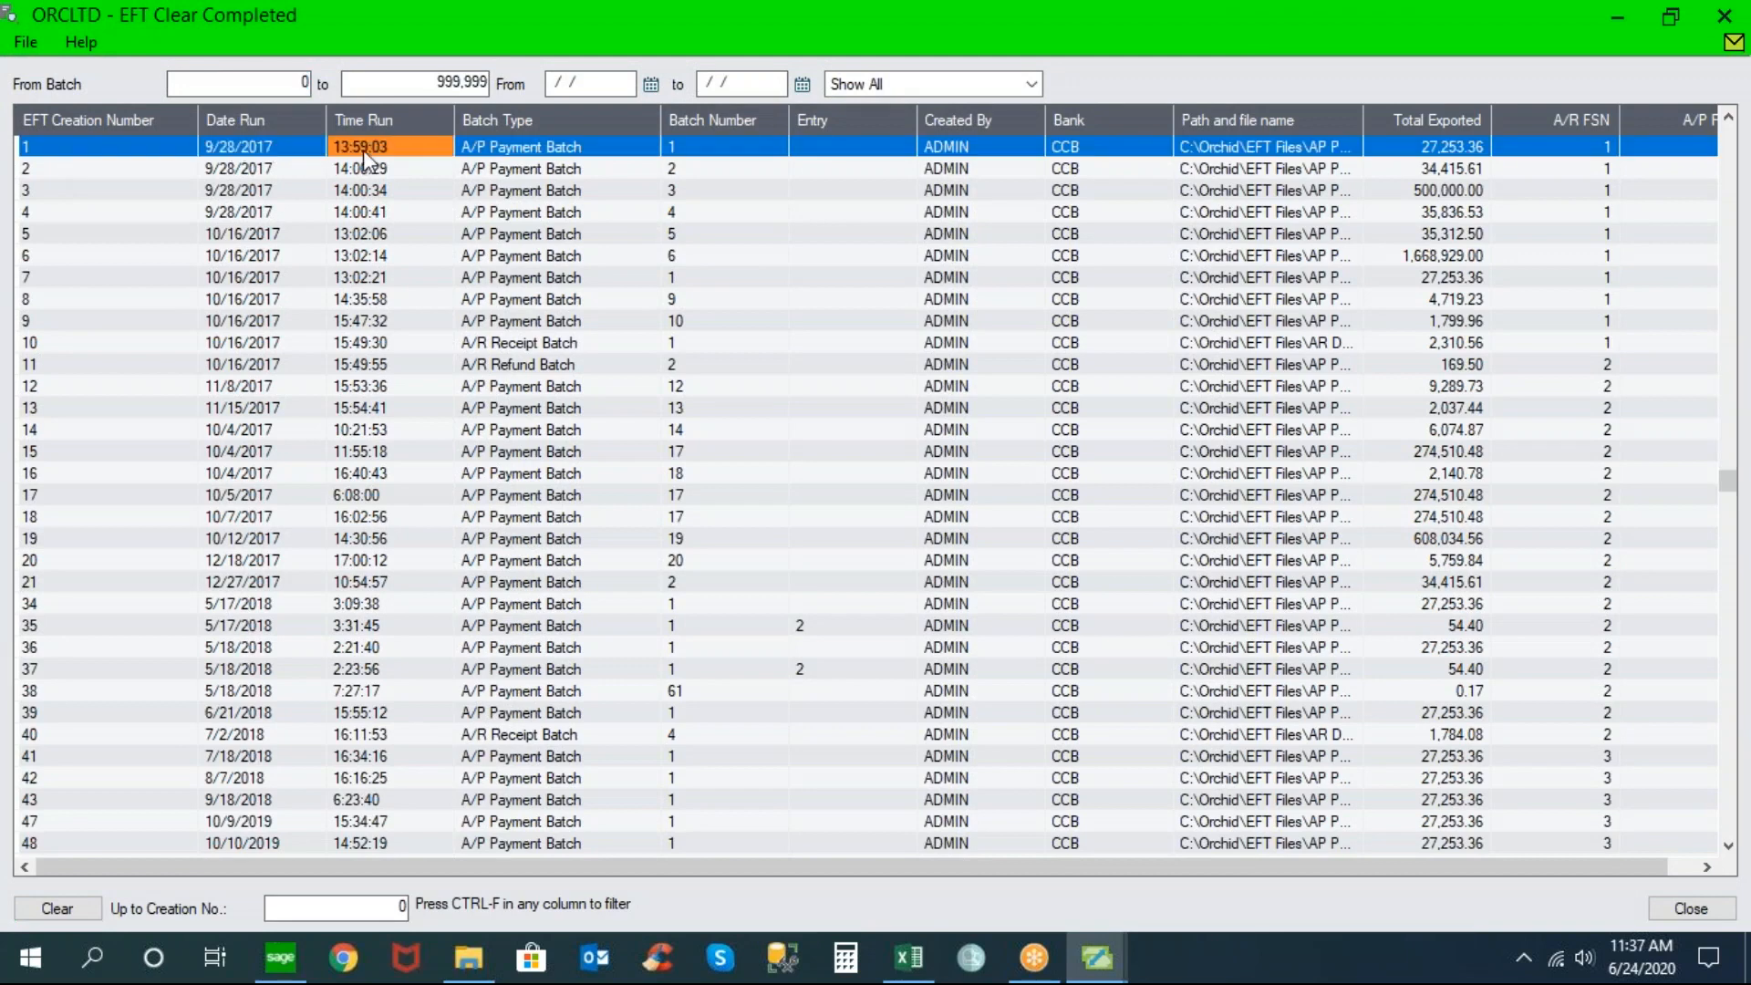
click(569, 148)
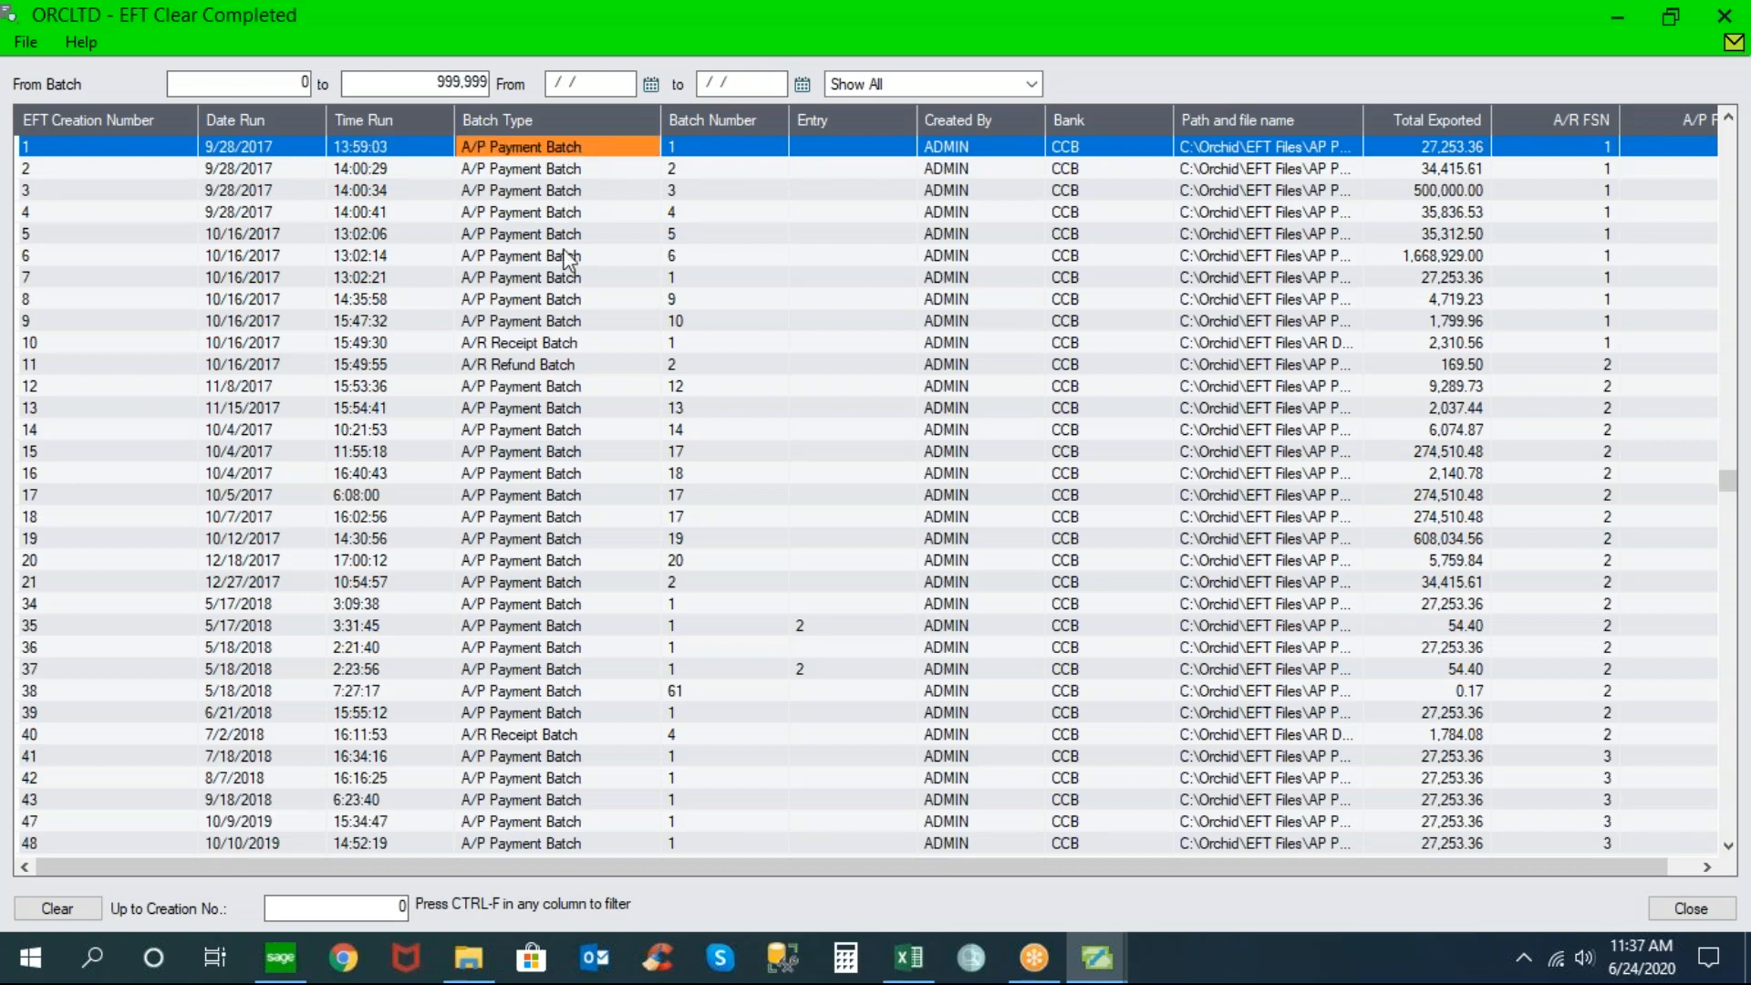
click(533, 349)
click(532, 370)
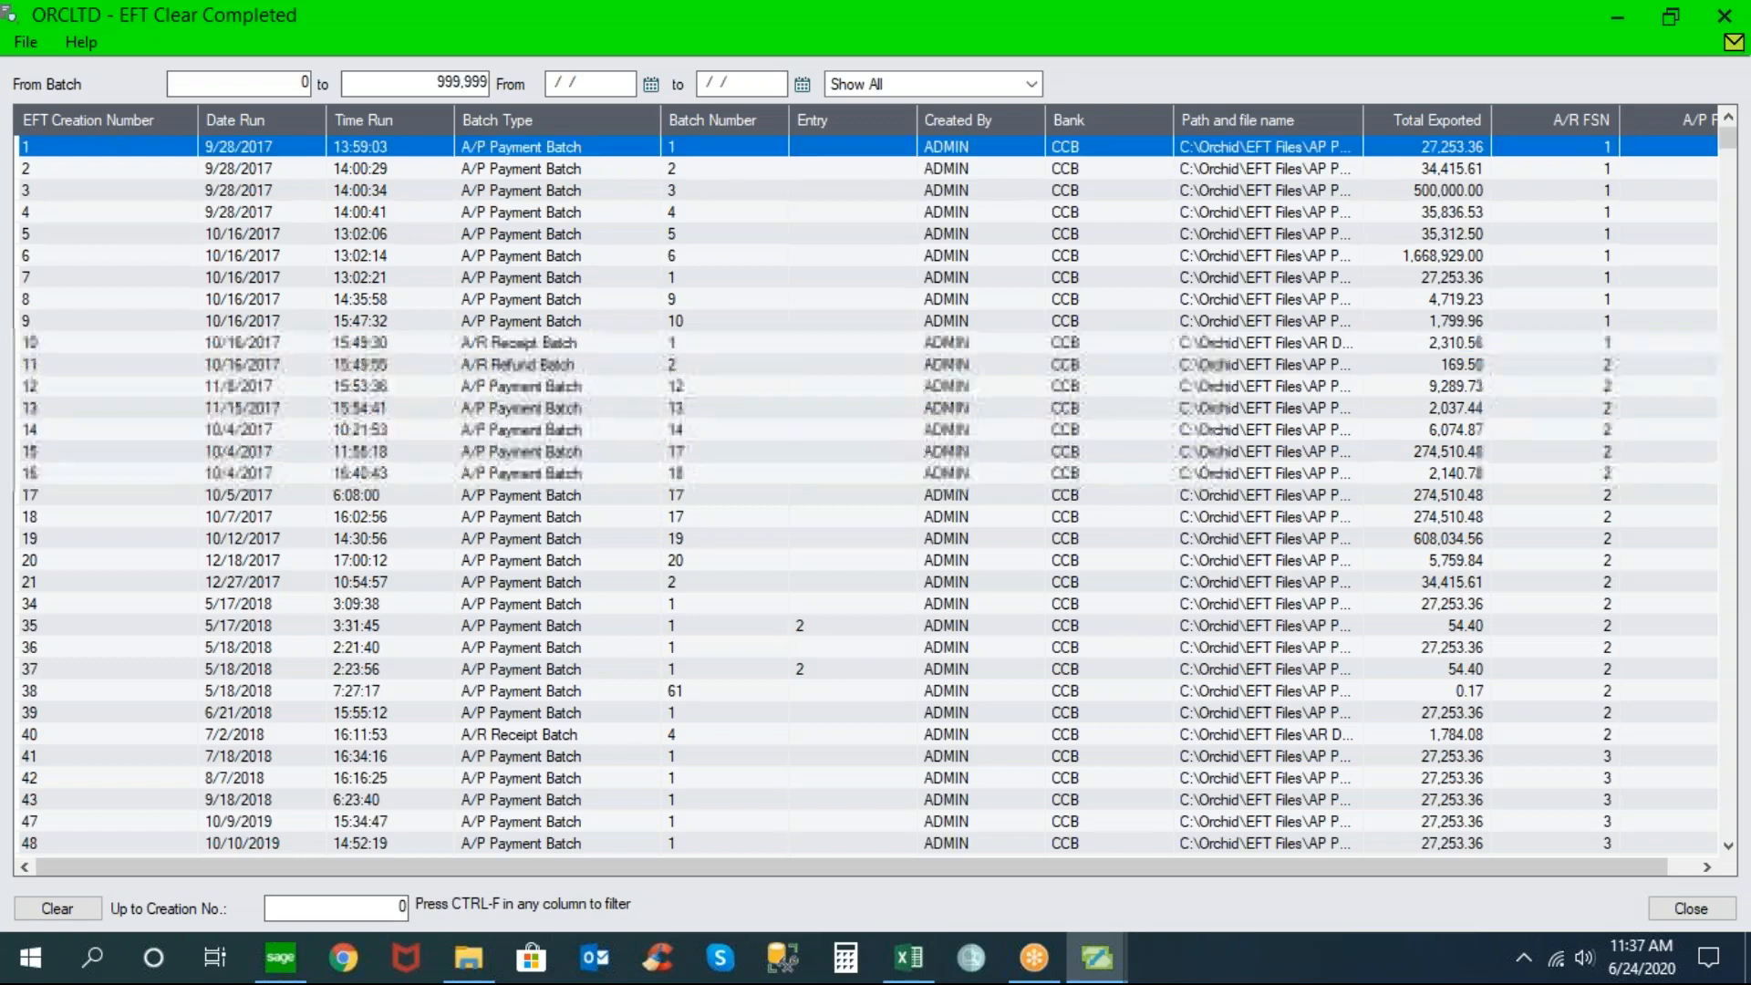
click(980, 151)
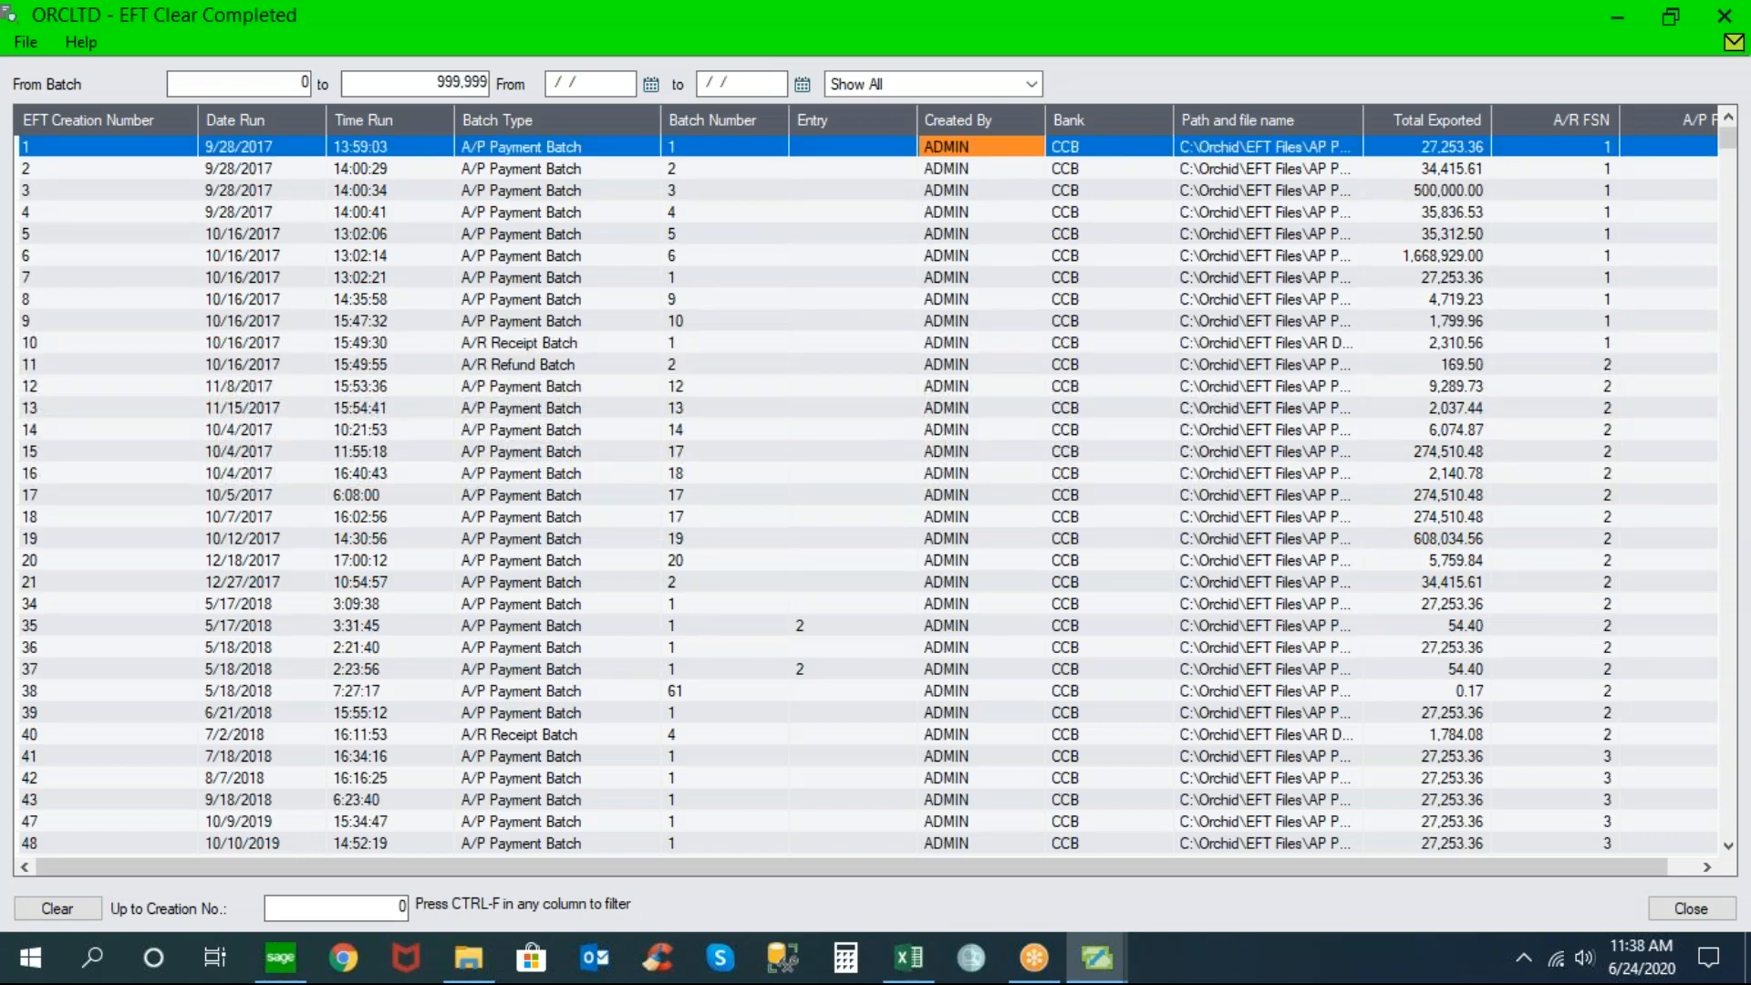
click(1098, 151)
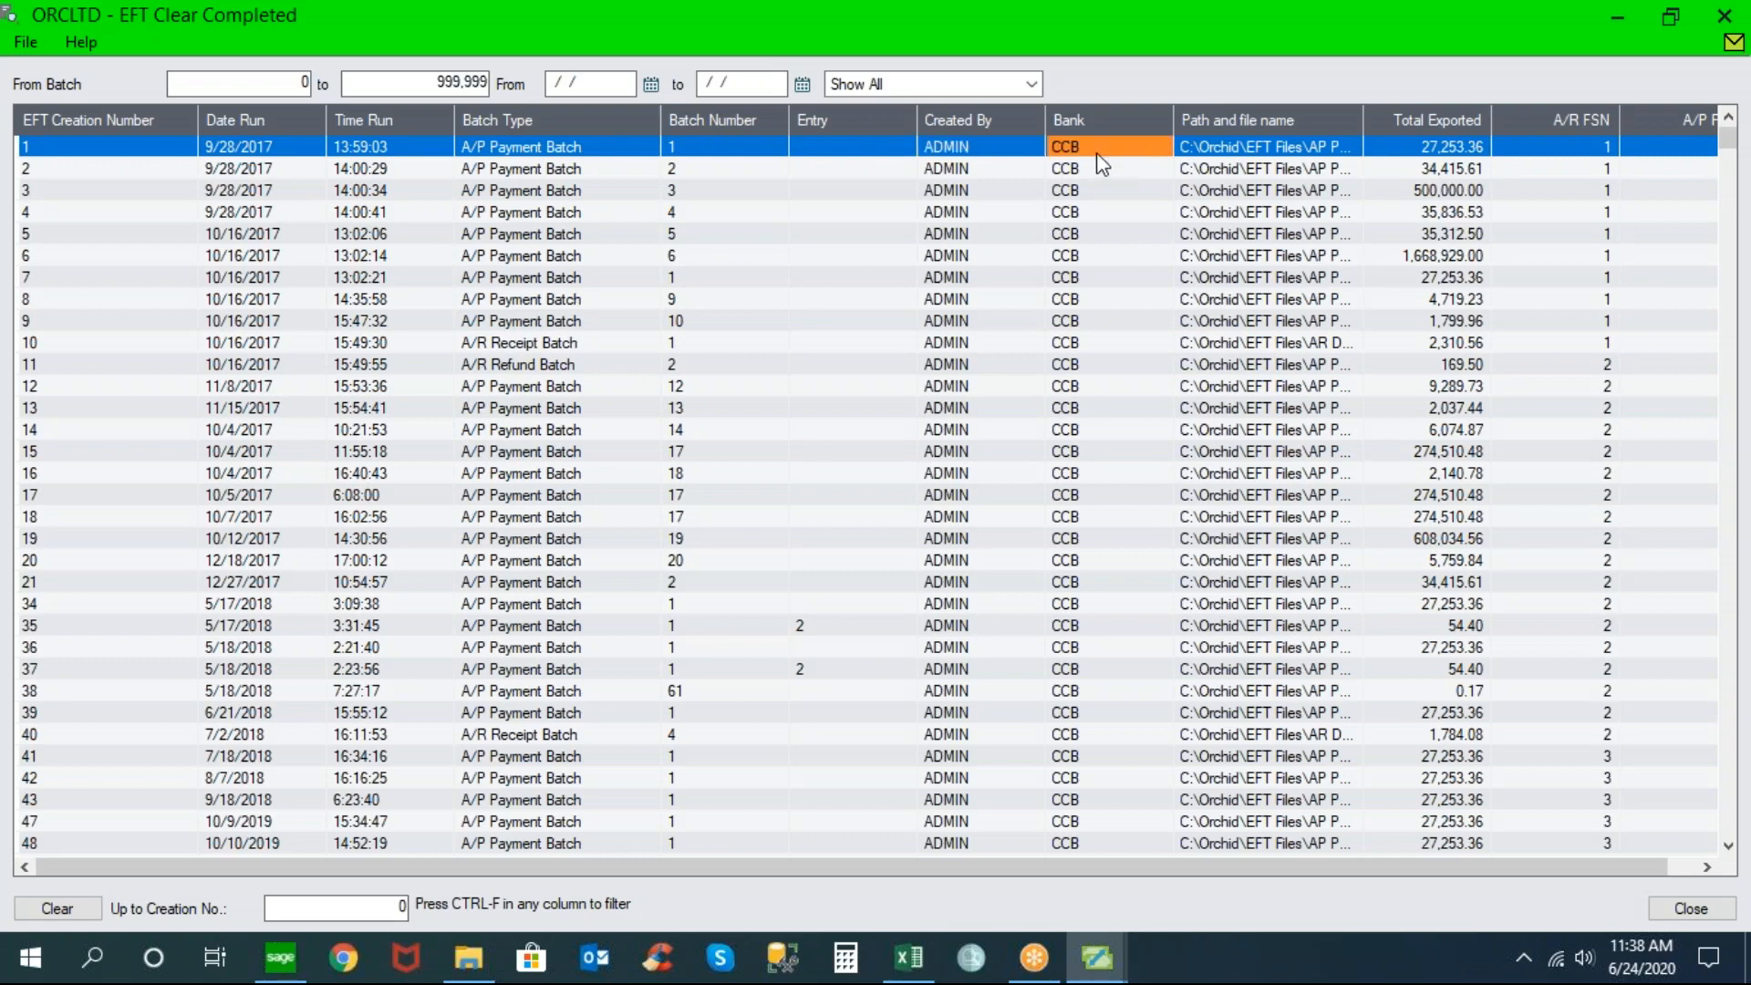
click(1253, 147)
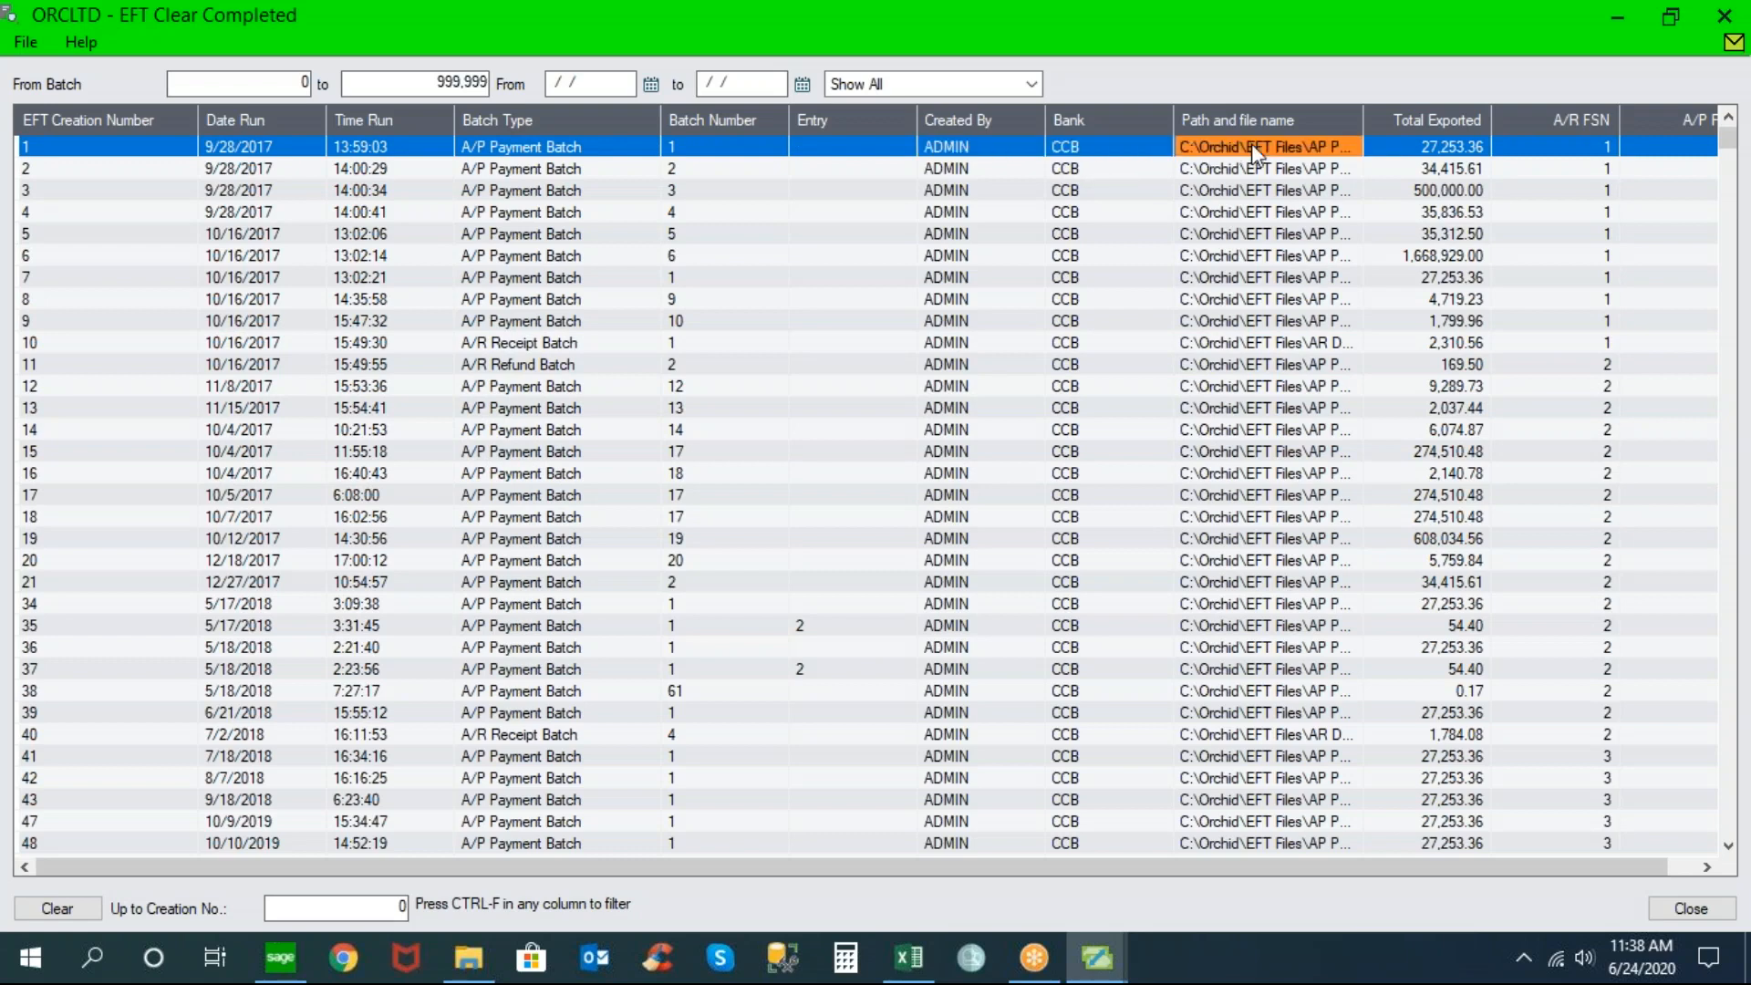
click(1405, 153)
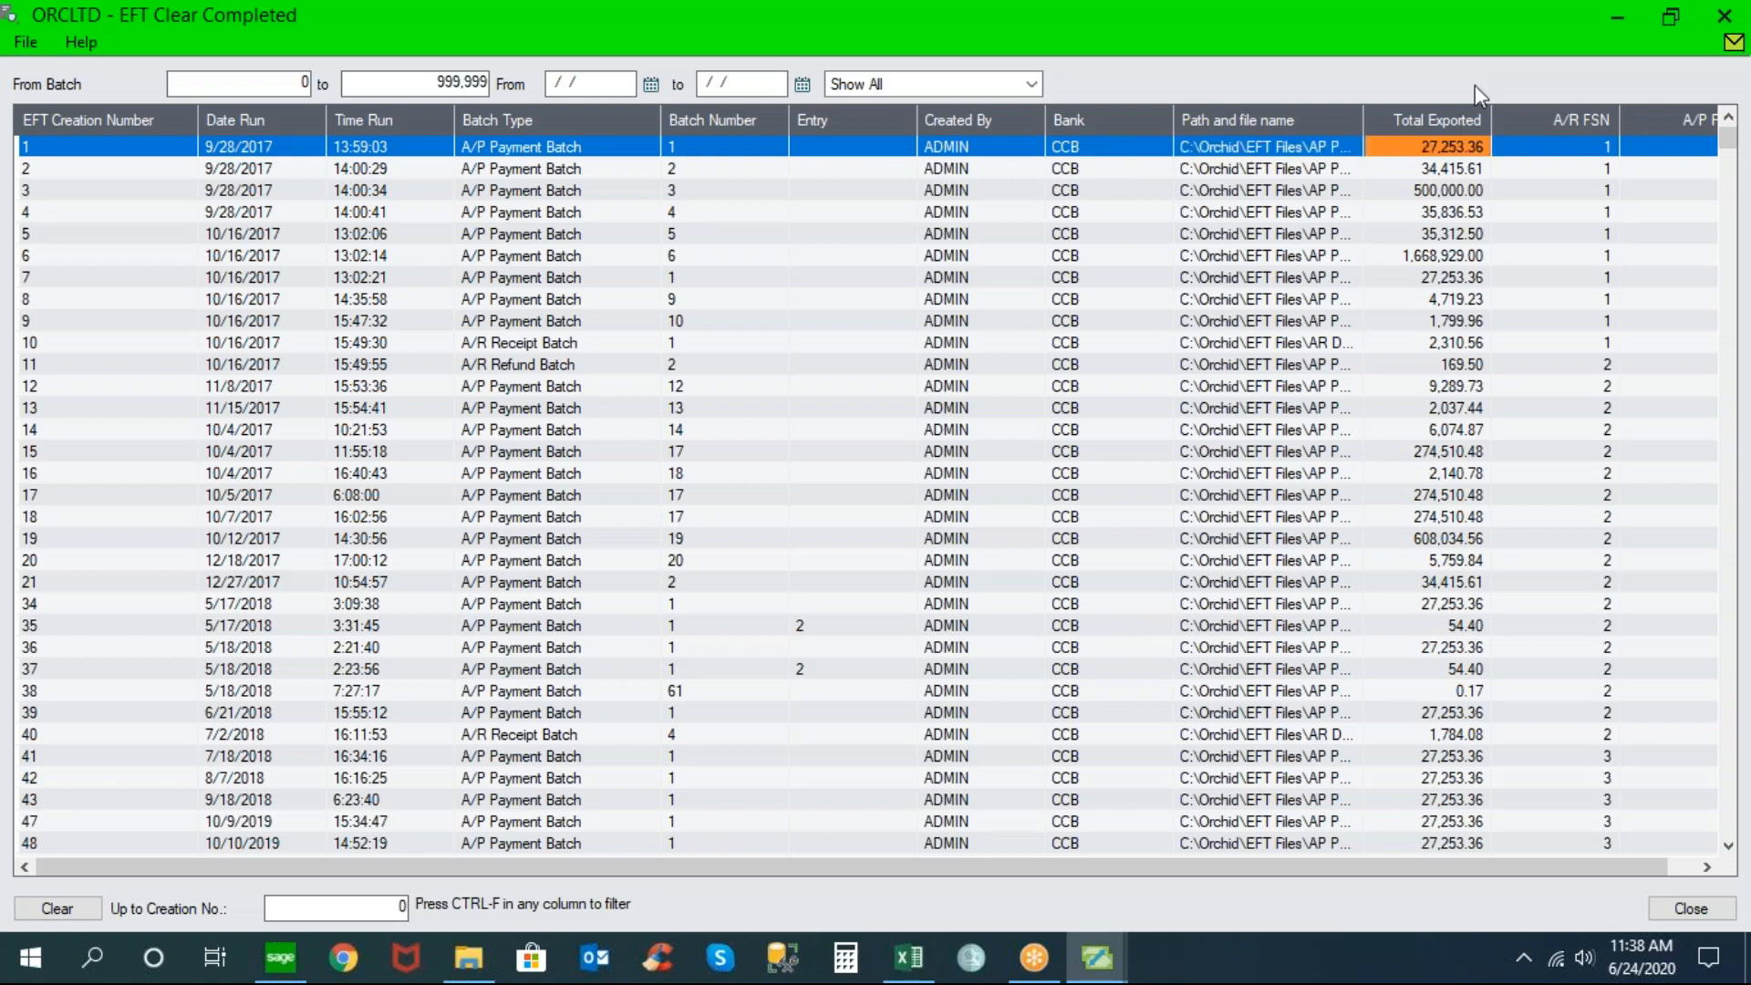
click(1459, 4)
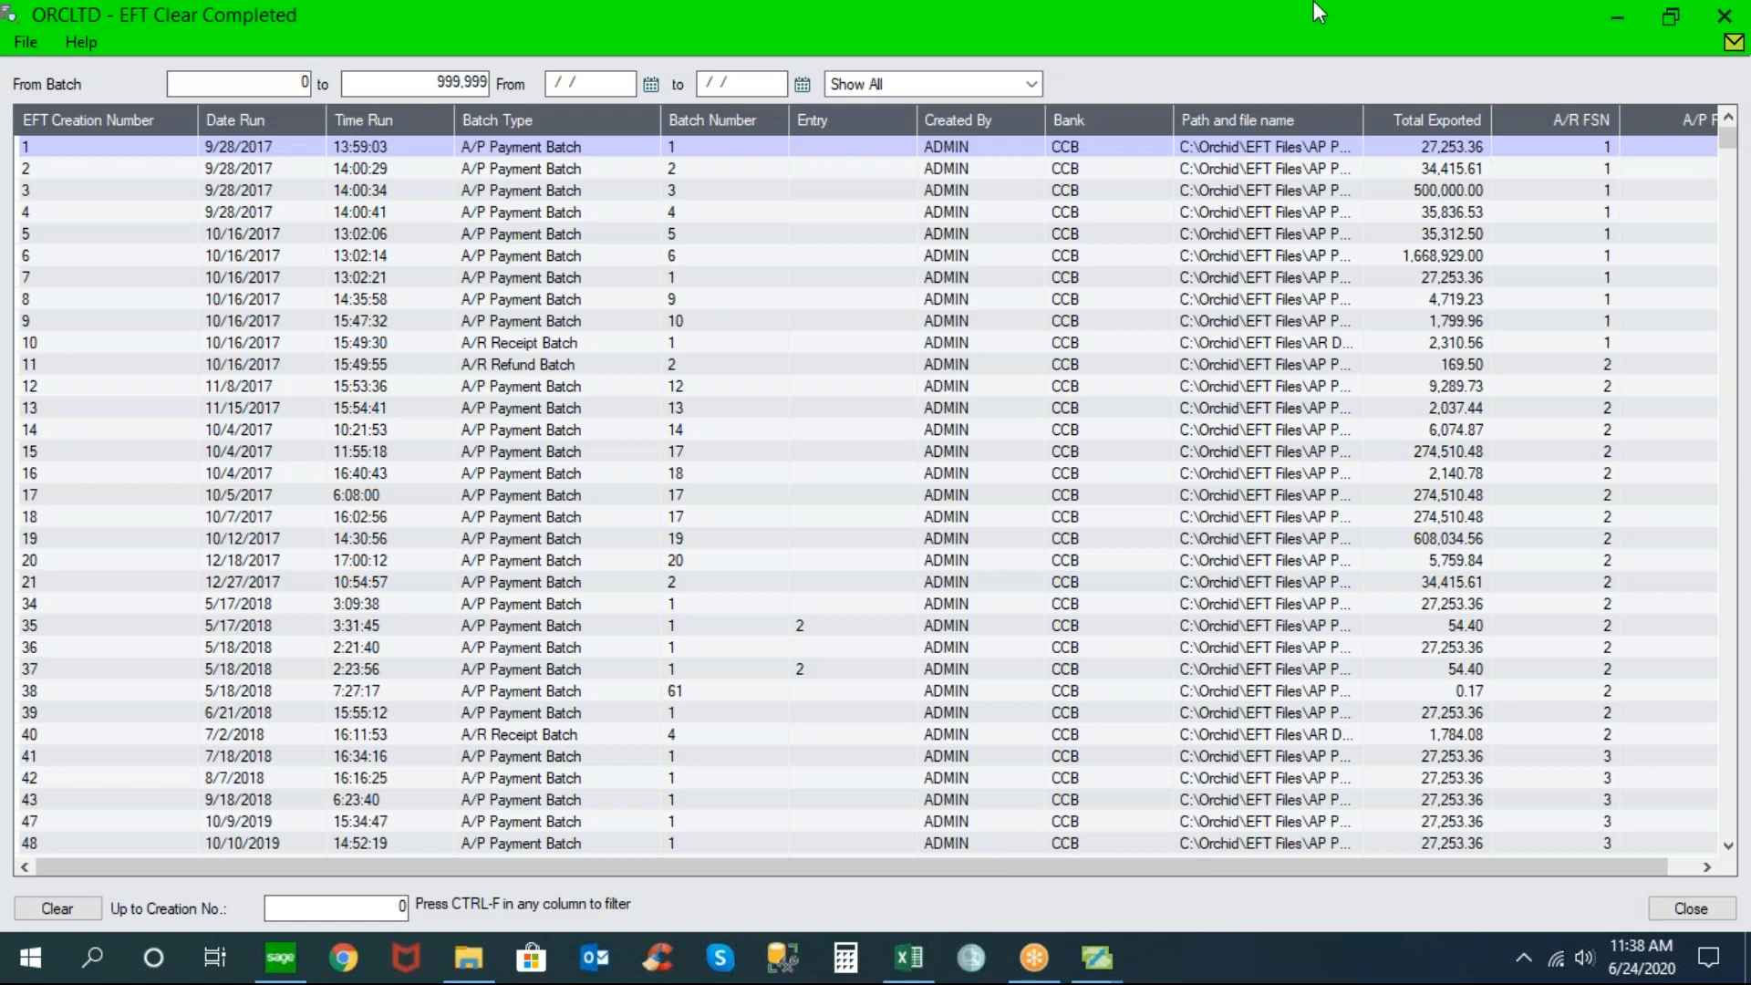
click(1725, 16)
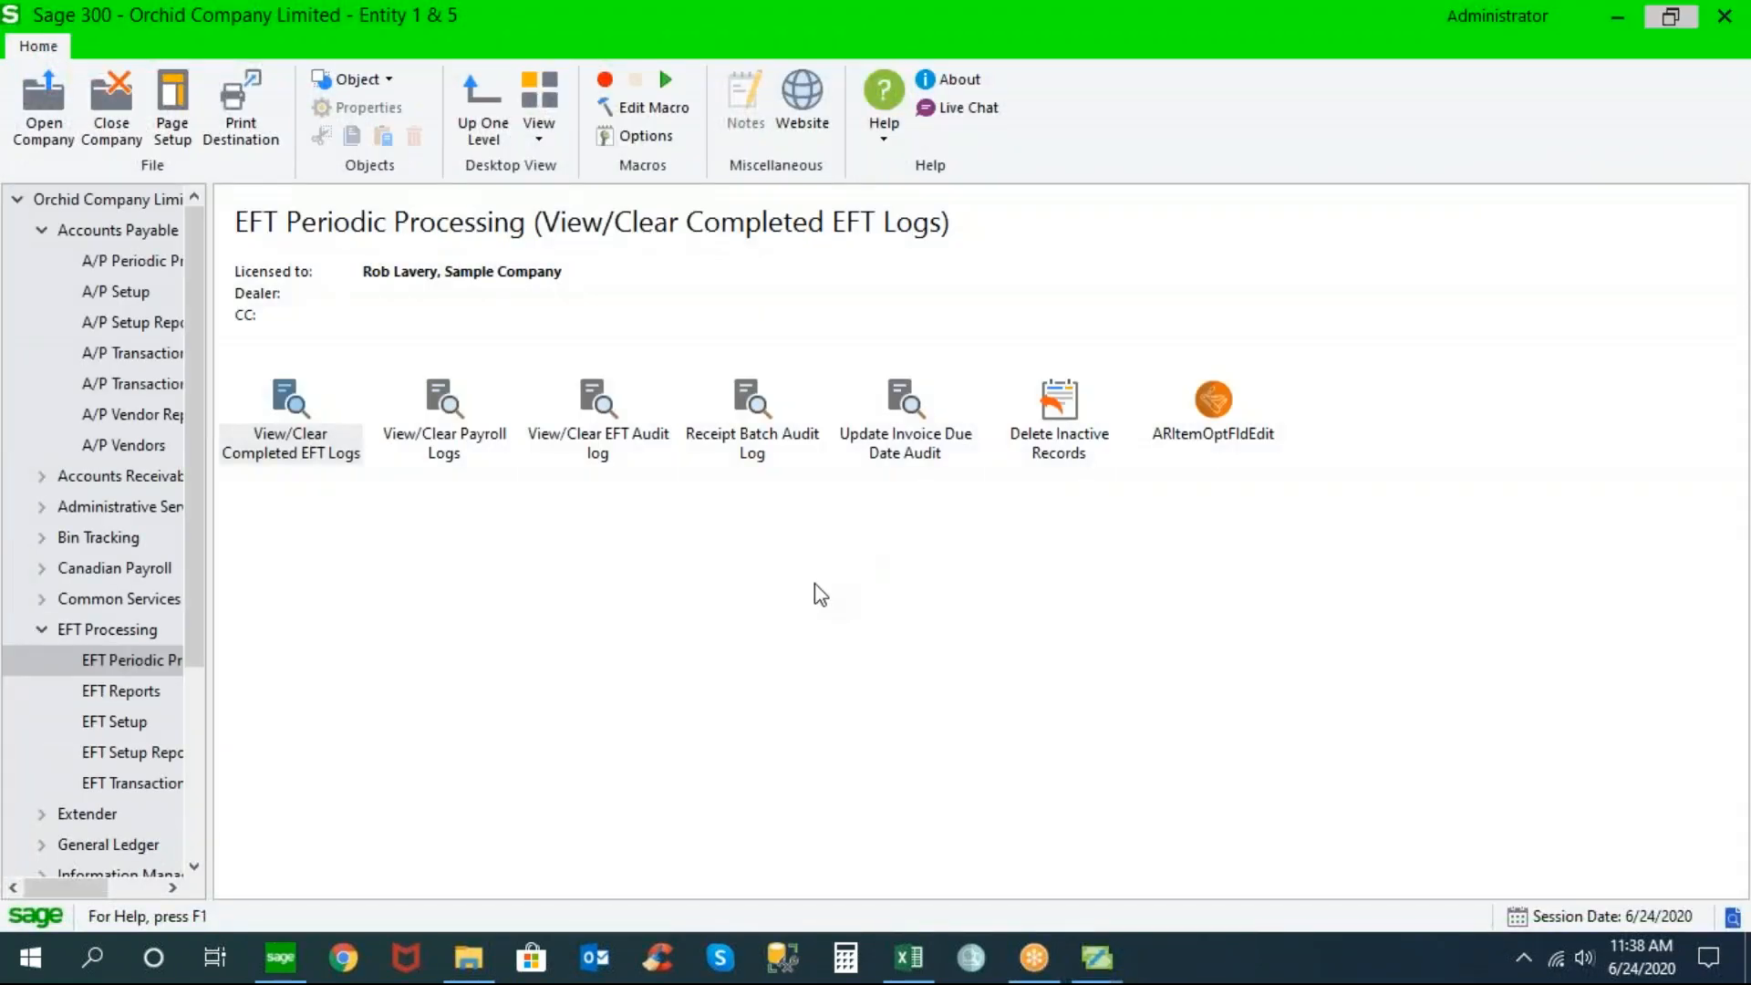
Open View/Clear EFT Audit Log and maximize it to list dated EFT field changes
double_click(600, 402)
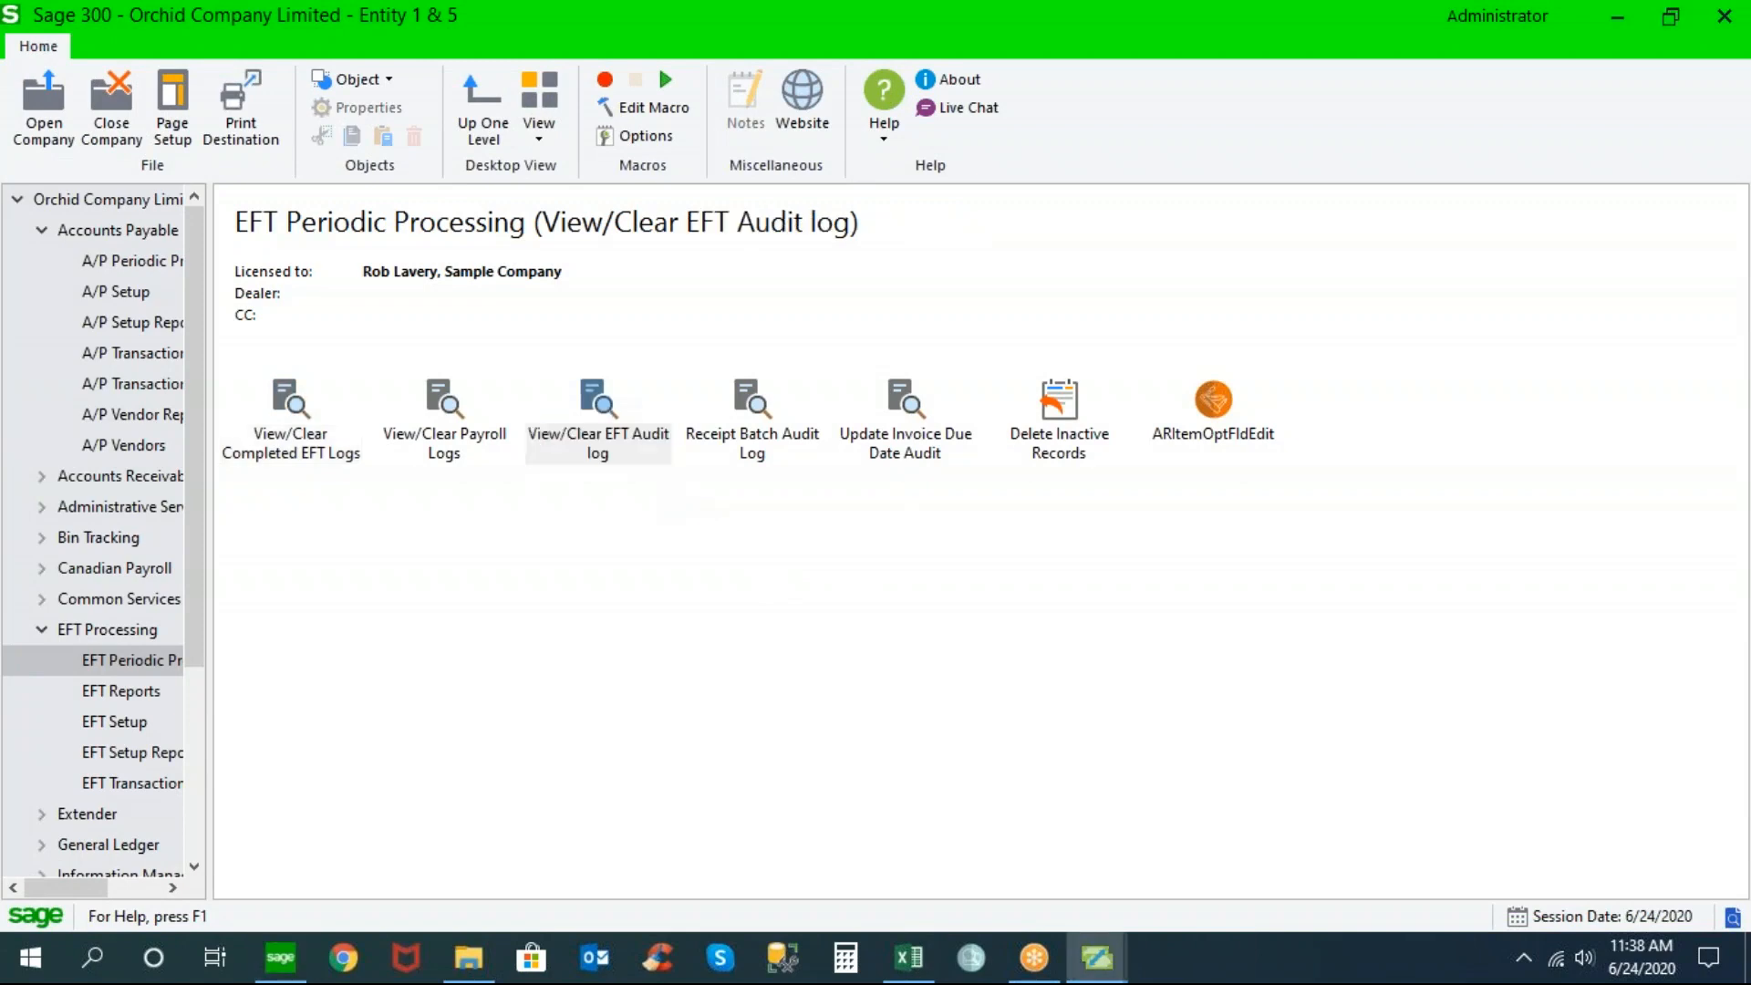
click(1255, 299)
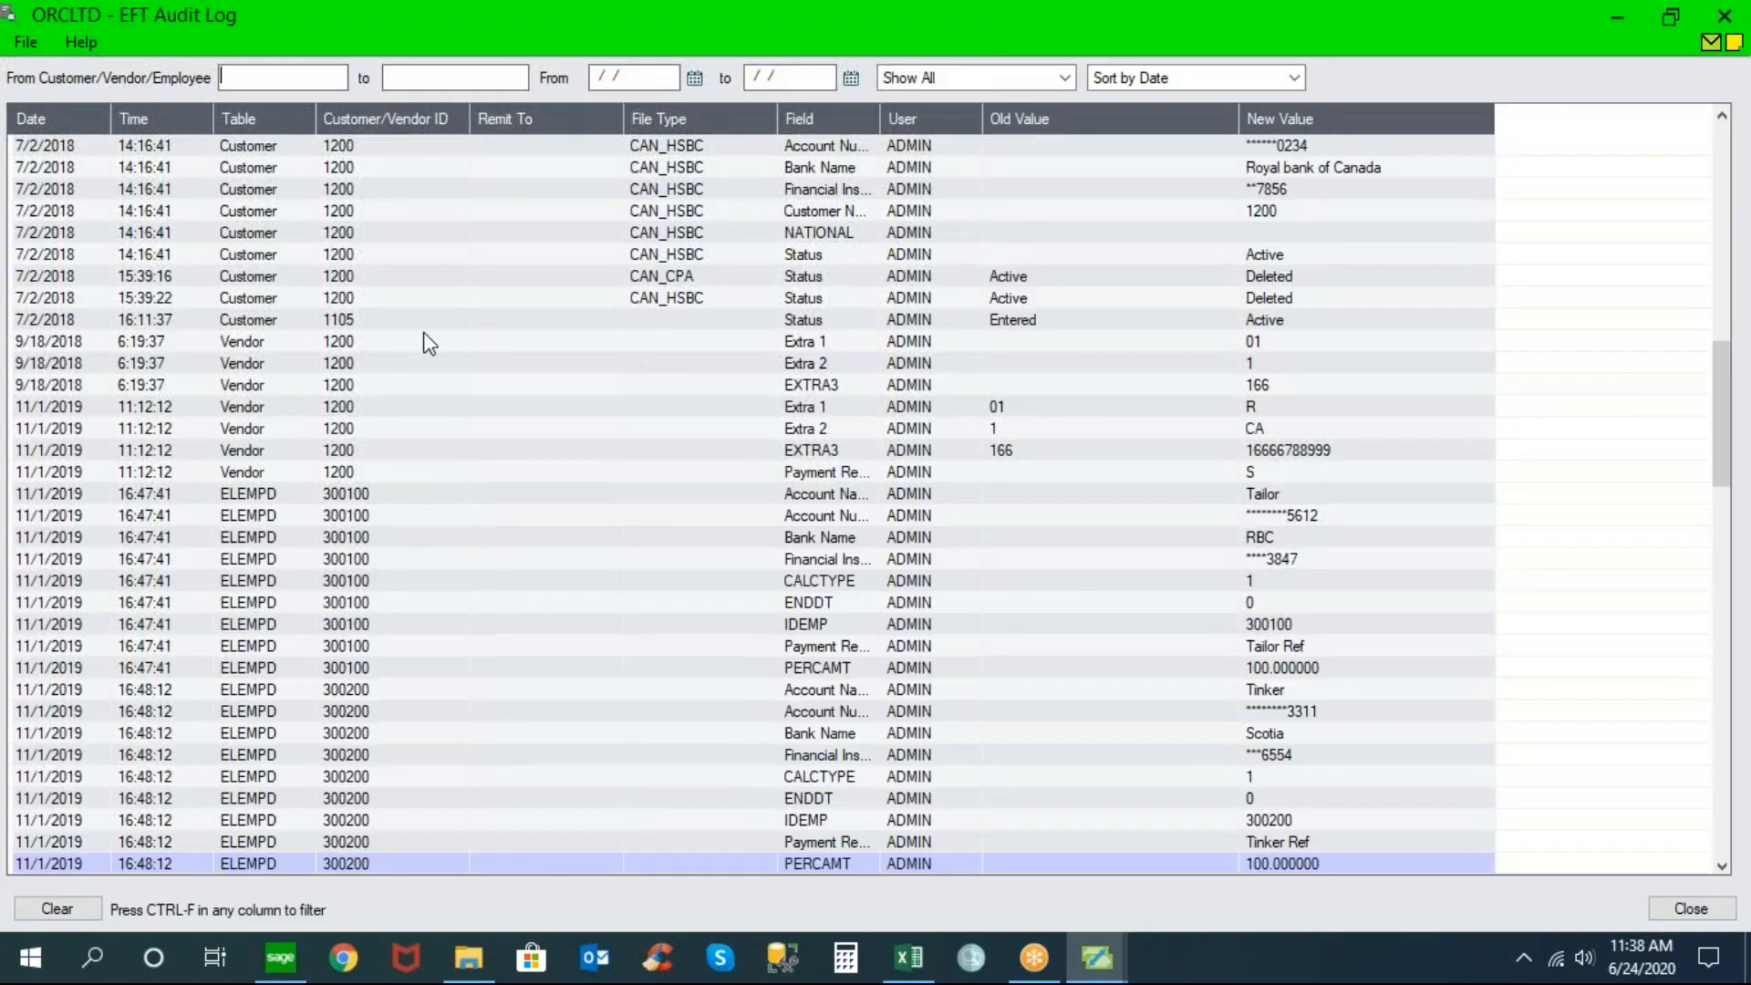
Inspect the 9/18/2018 vendor changes to Extra 1, Extra 2 and EXTRA3 (166), with date and user
click(218, 344)
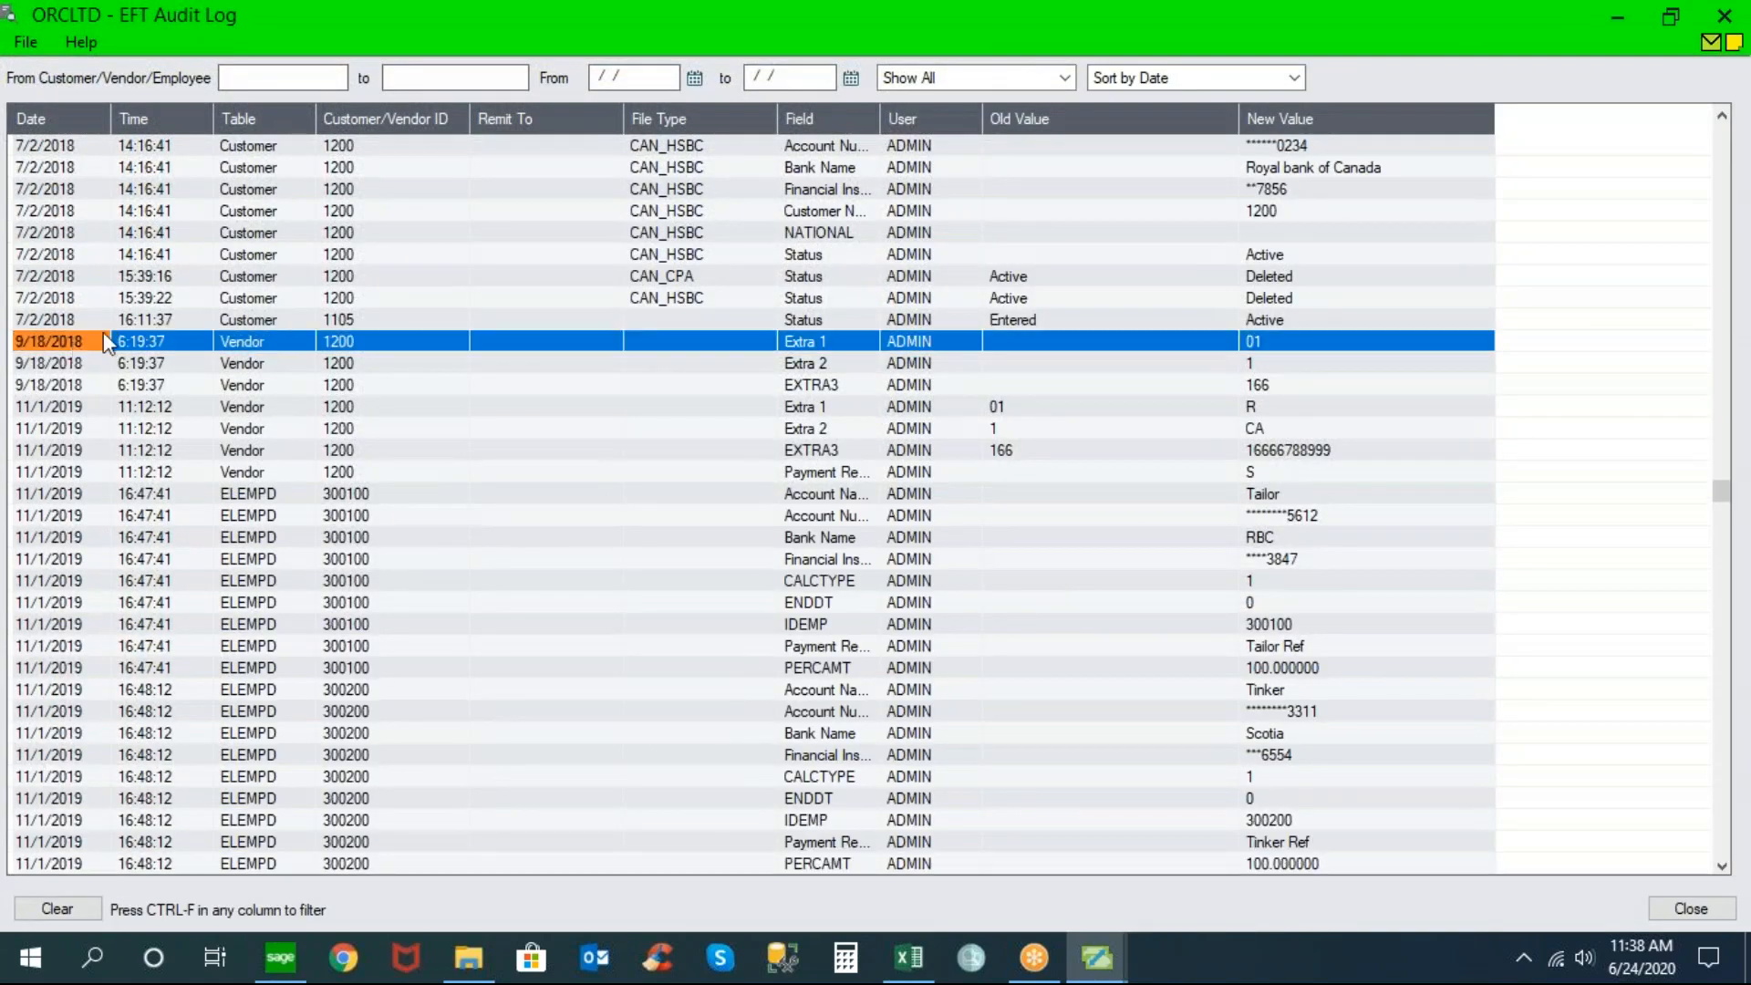
click(126, 334)
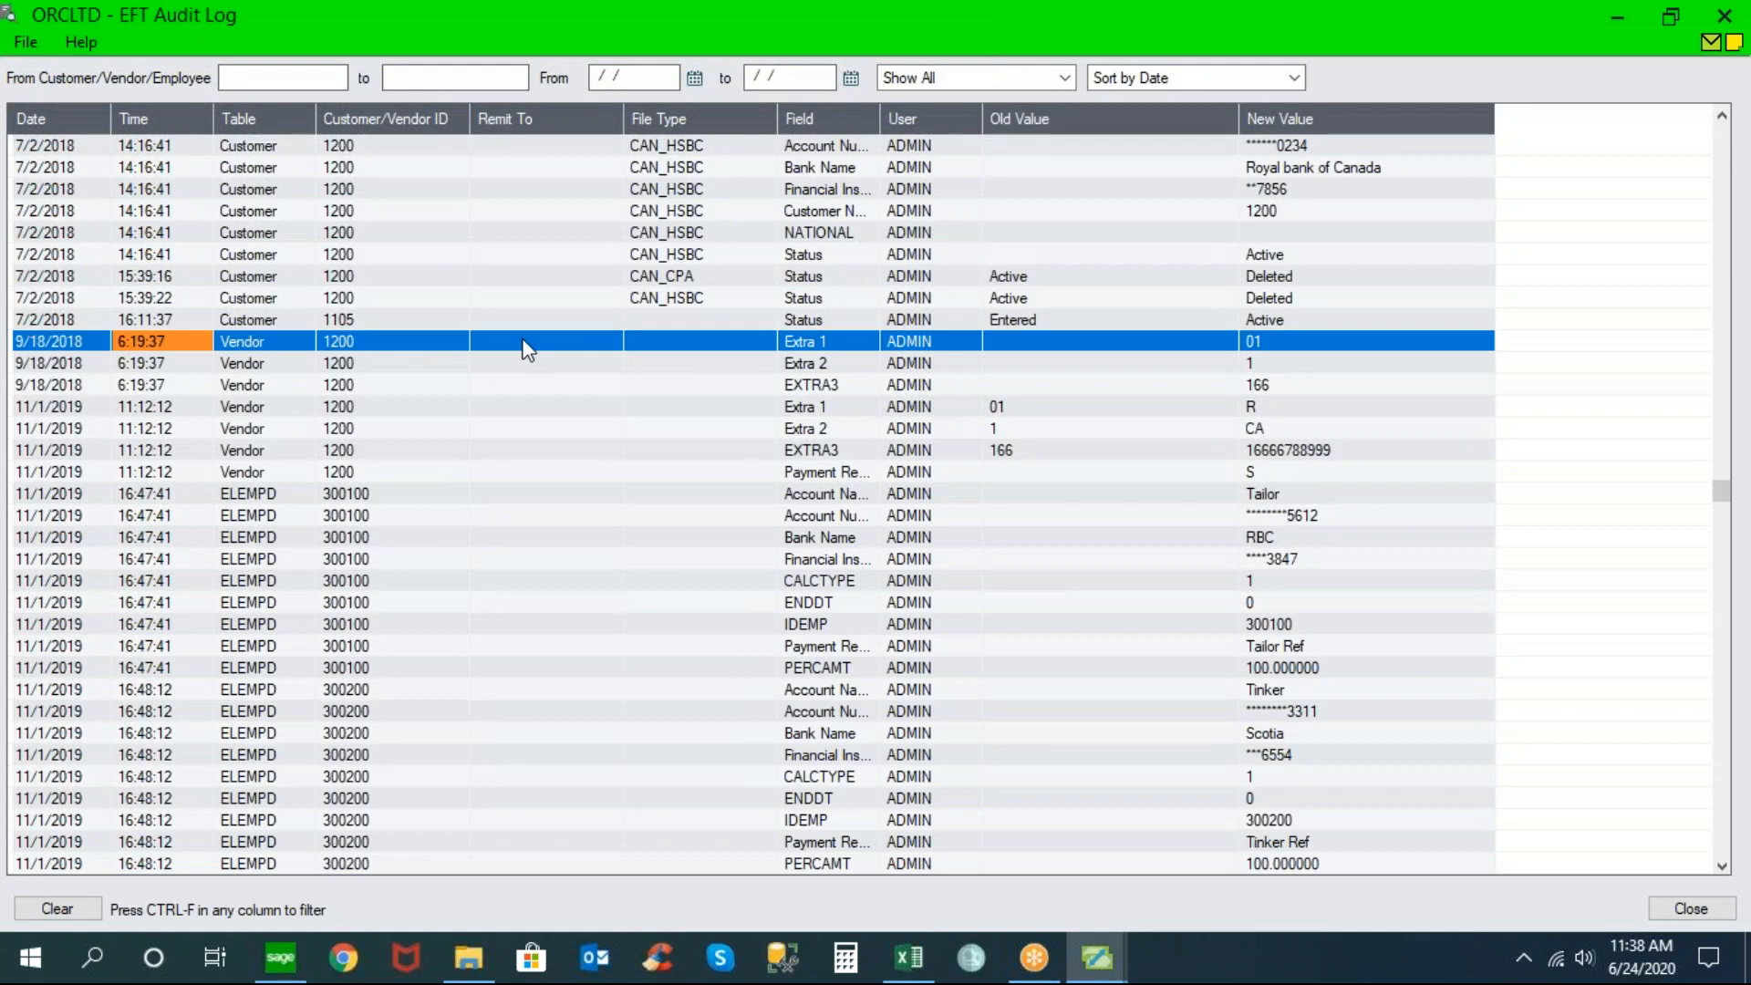
click(1286, 344)
click(1284, 367)
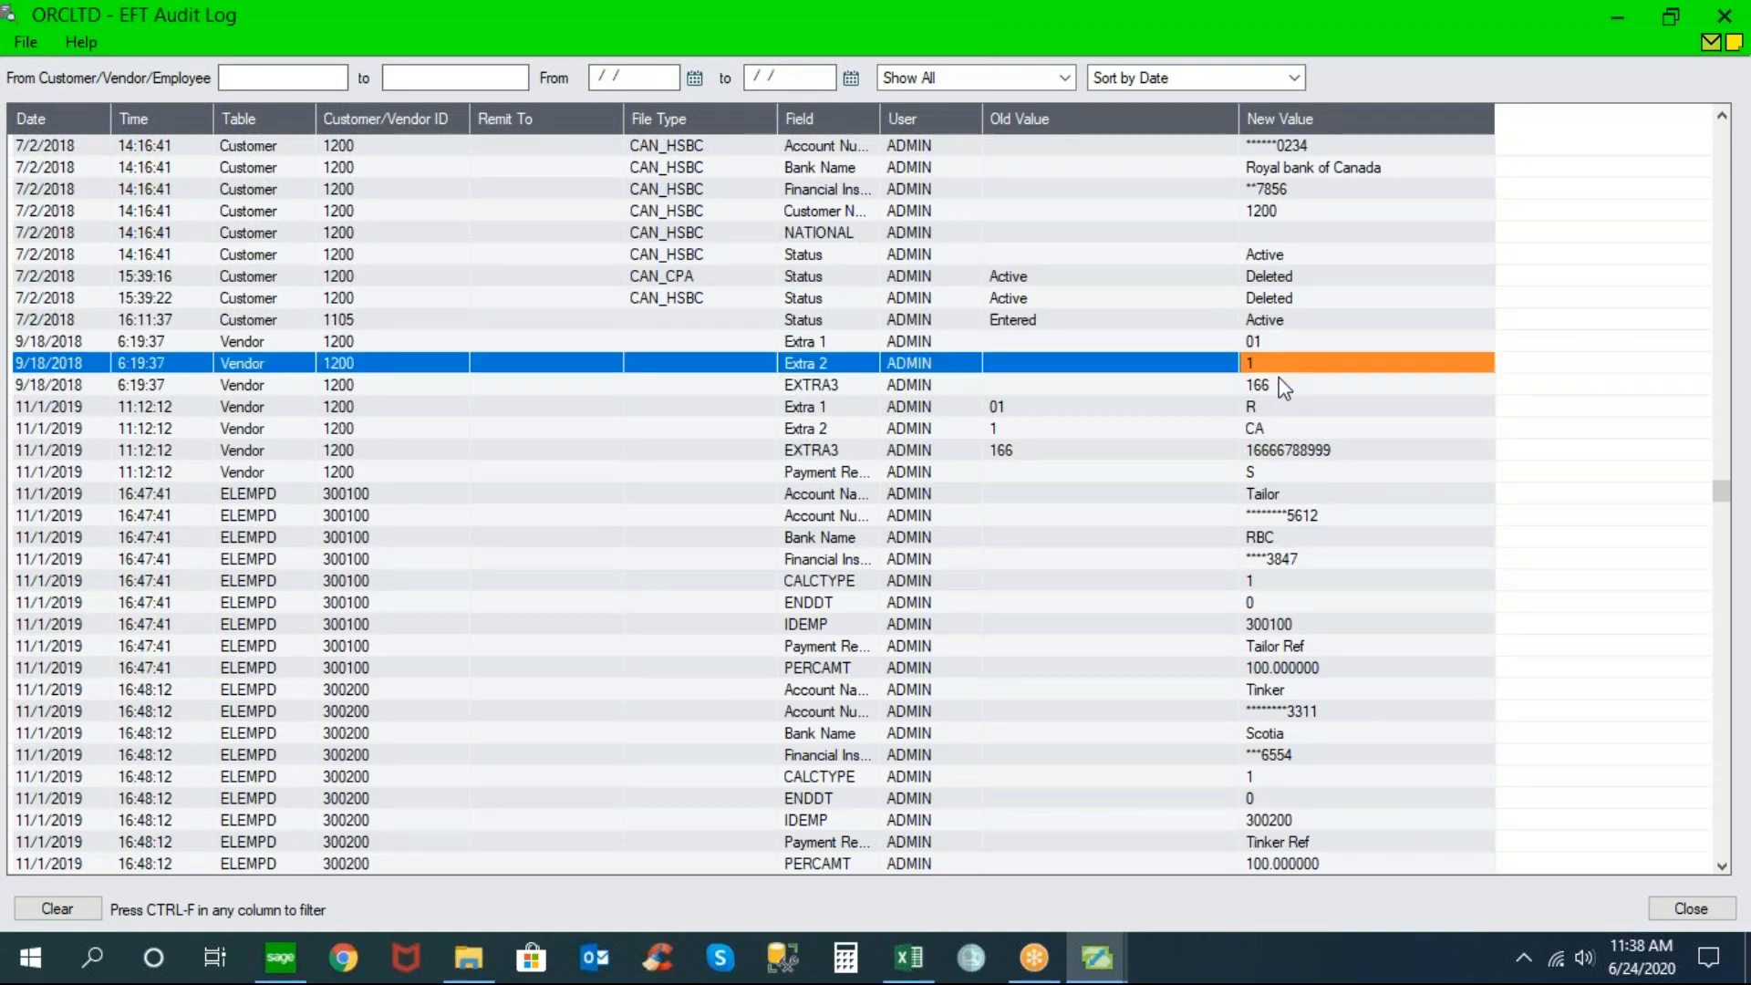
click(1284, 390)
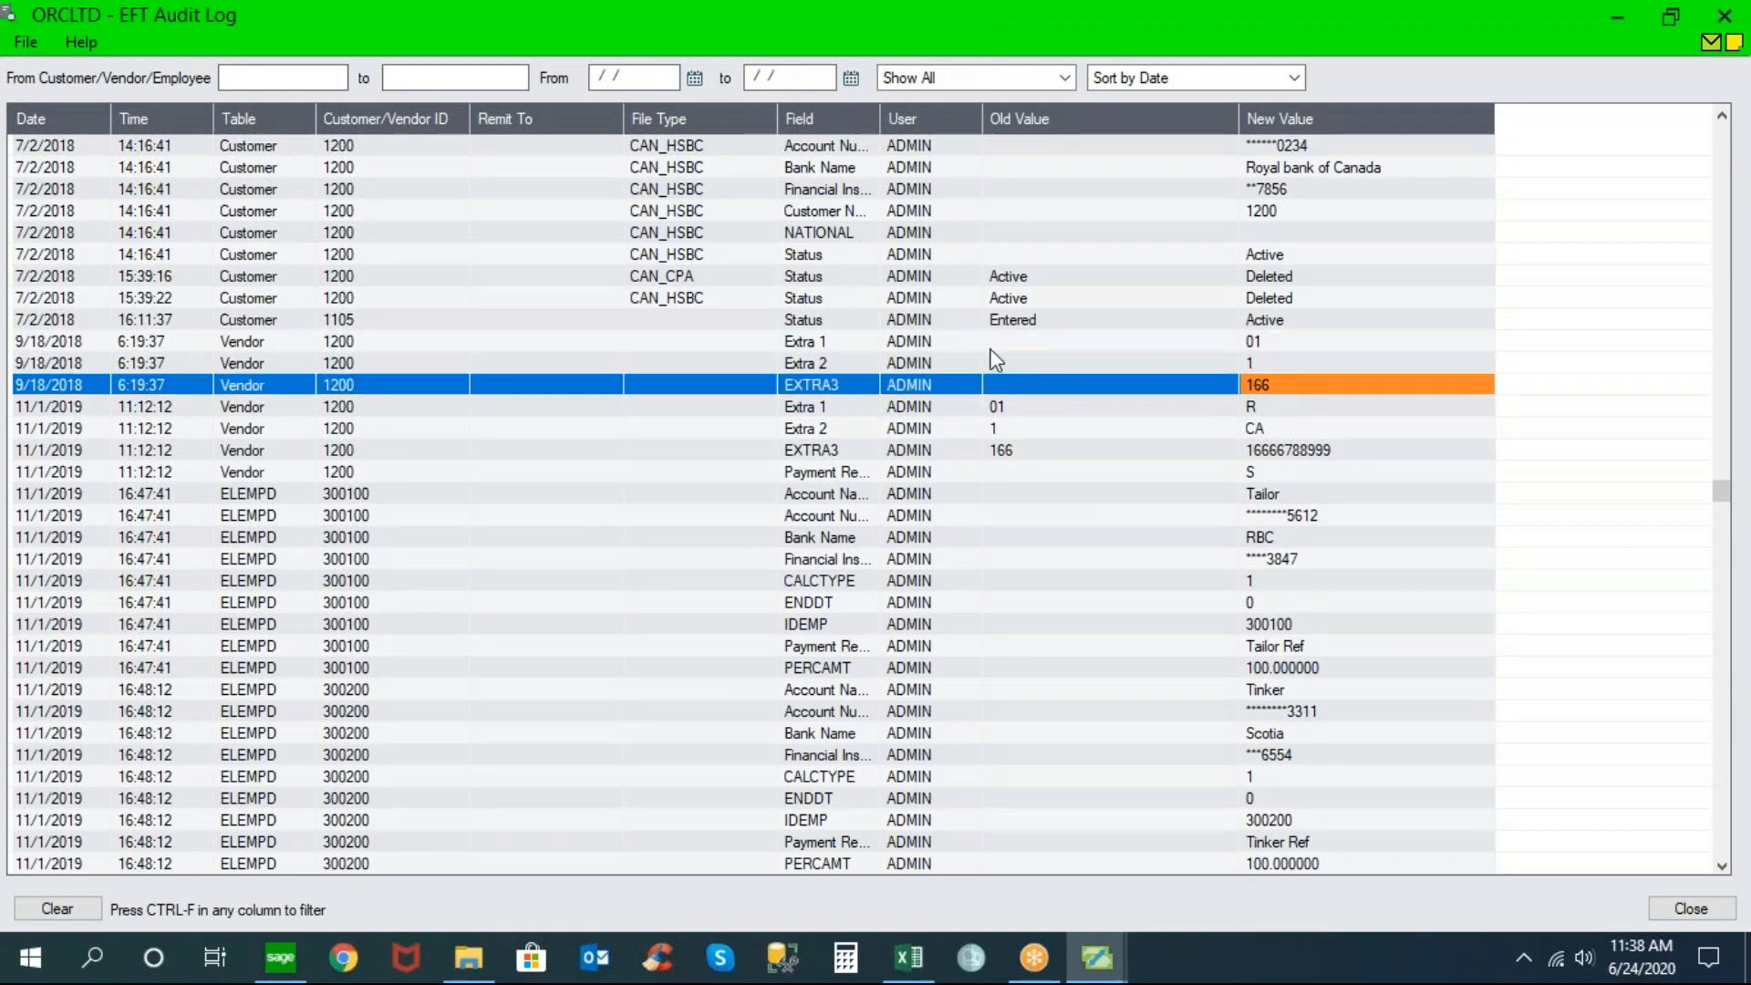
click(910, 347)
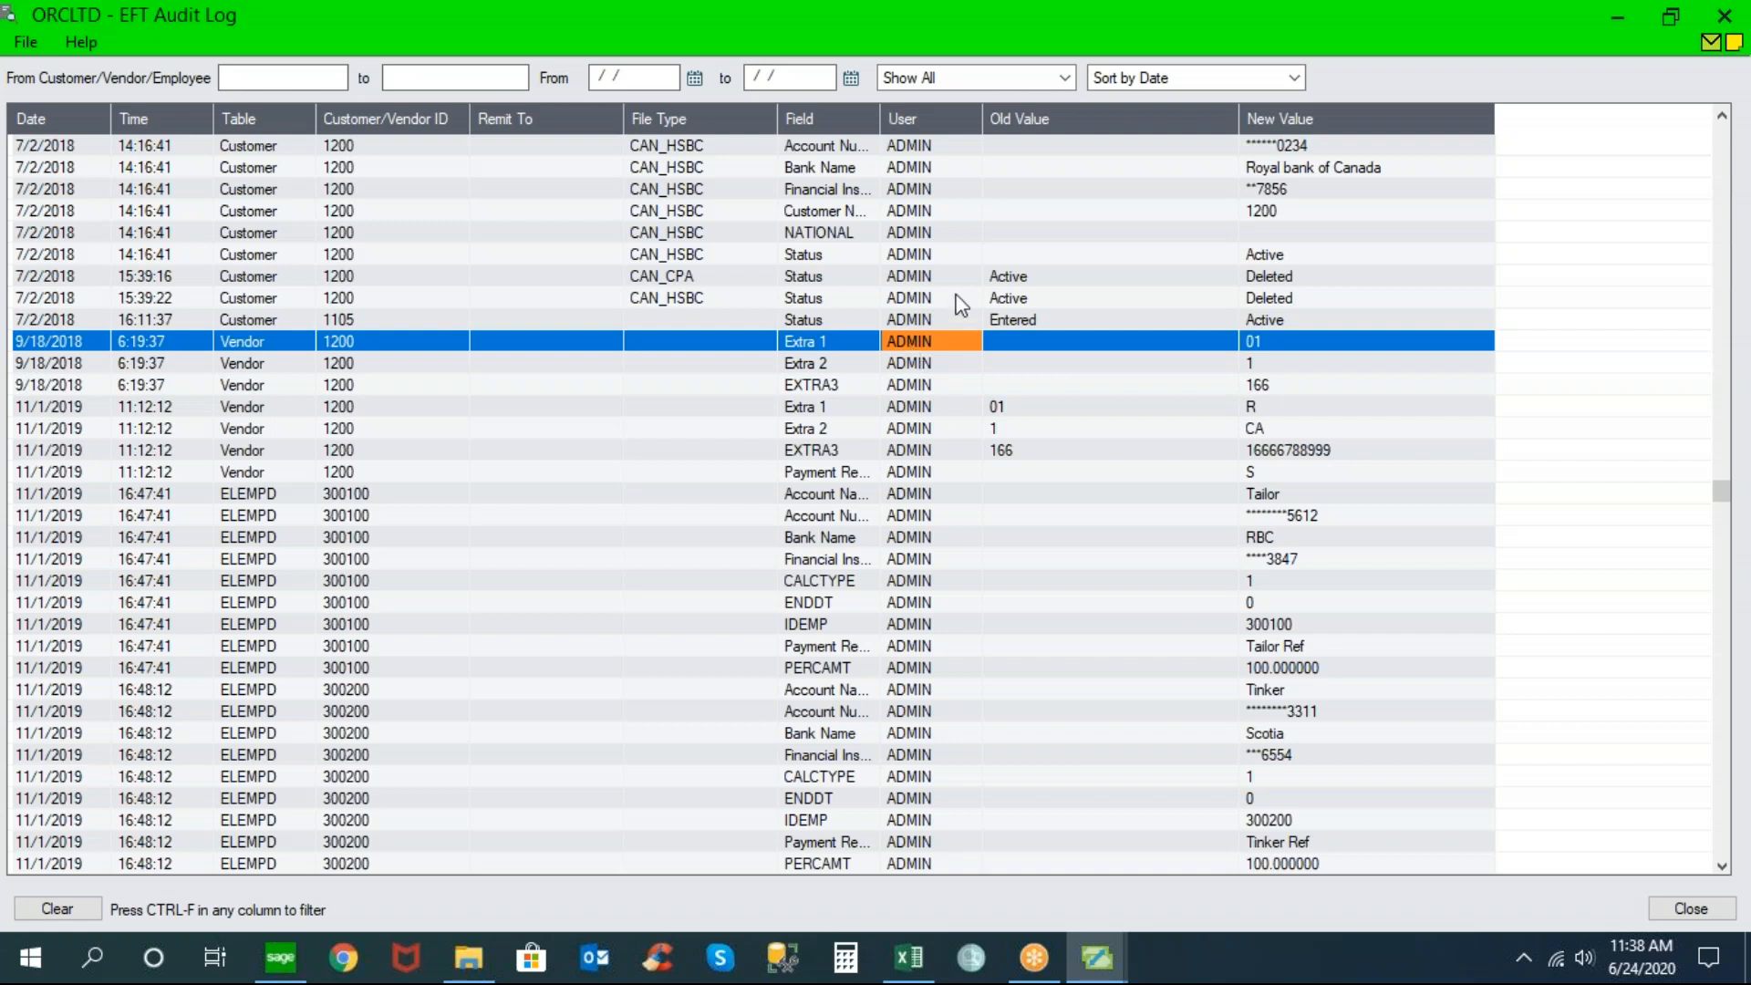
Check customer 1105's 7/2/2018 status change from Entered to Active, then close the audit log
click(1018, 321)
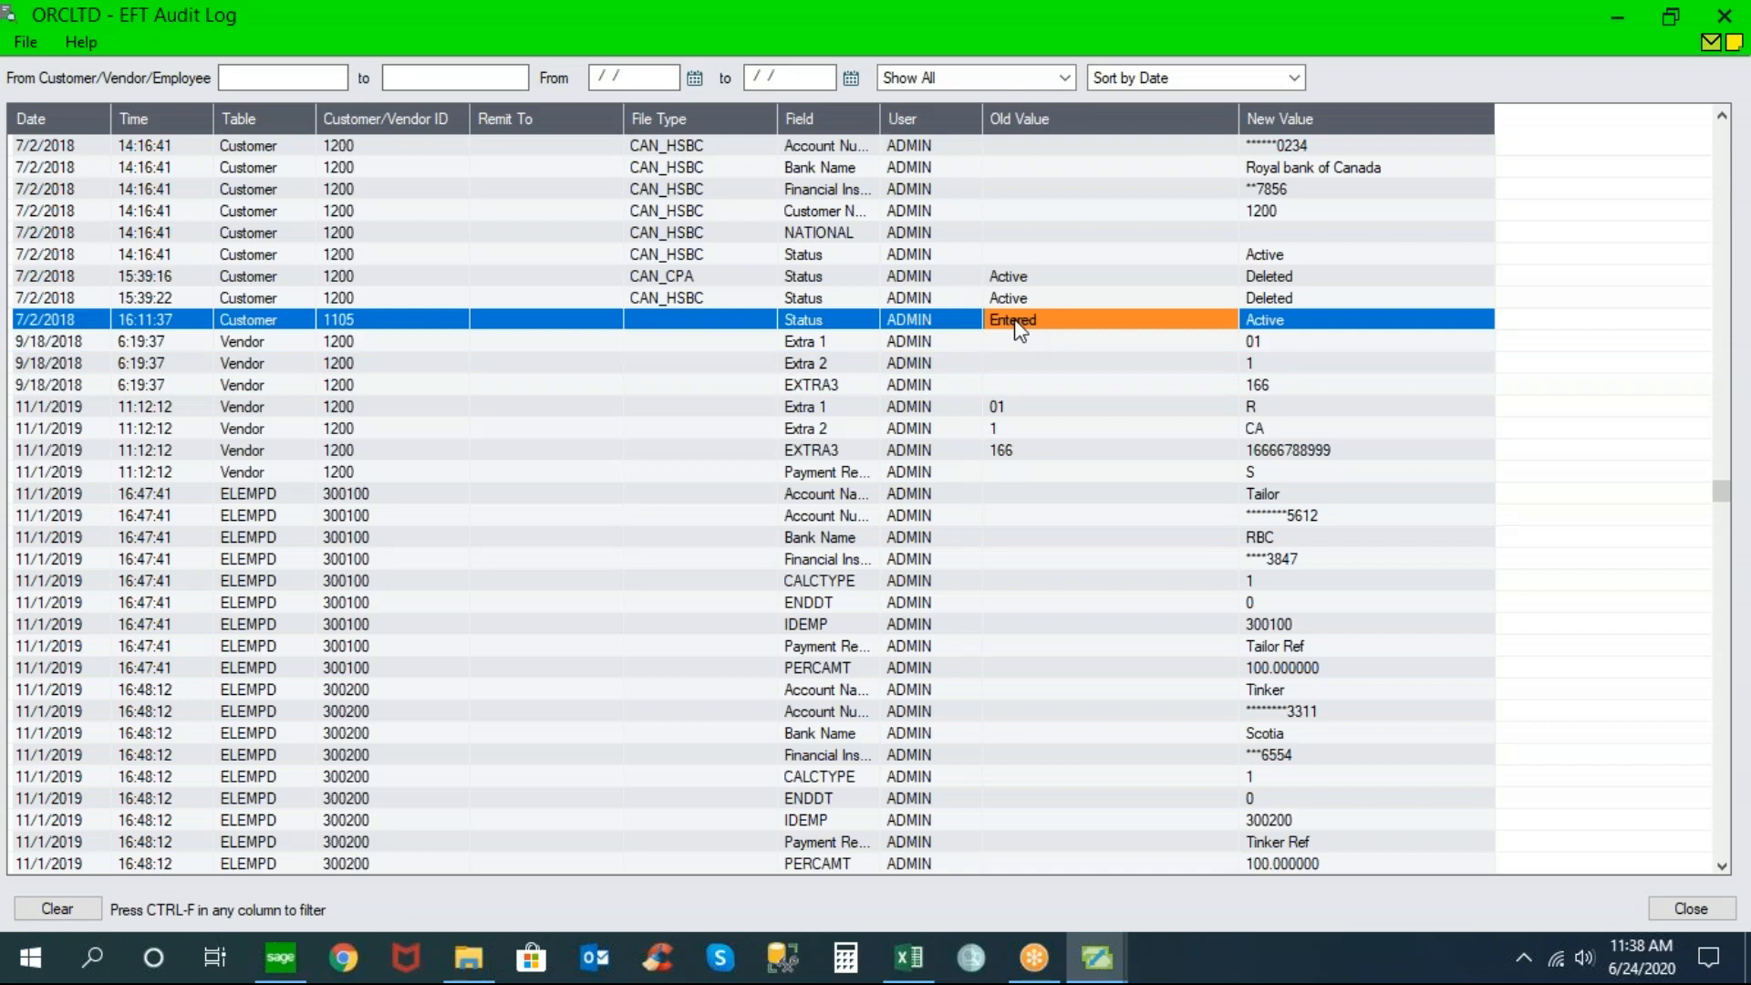
click(1291, 324)
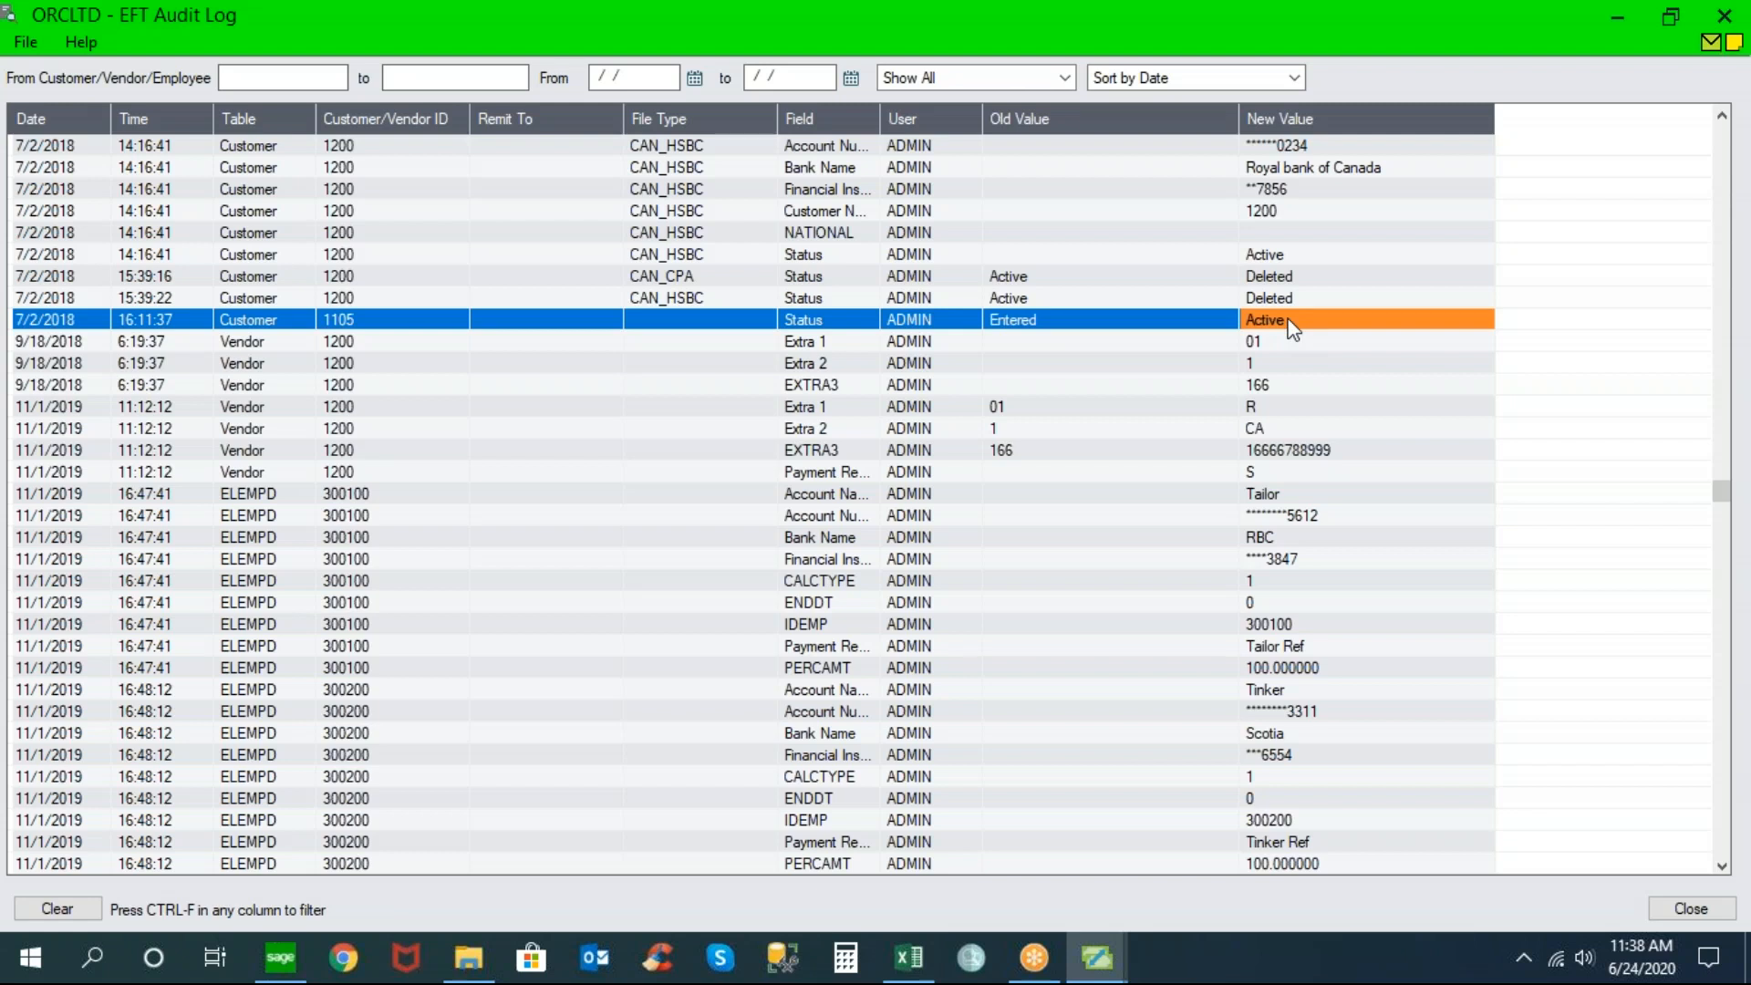
click(1724, 16)
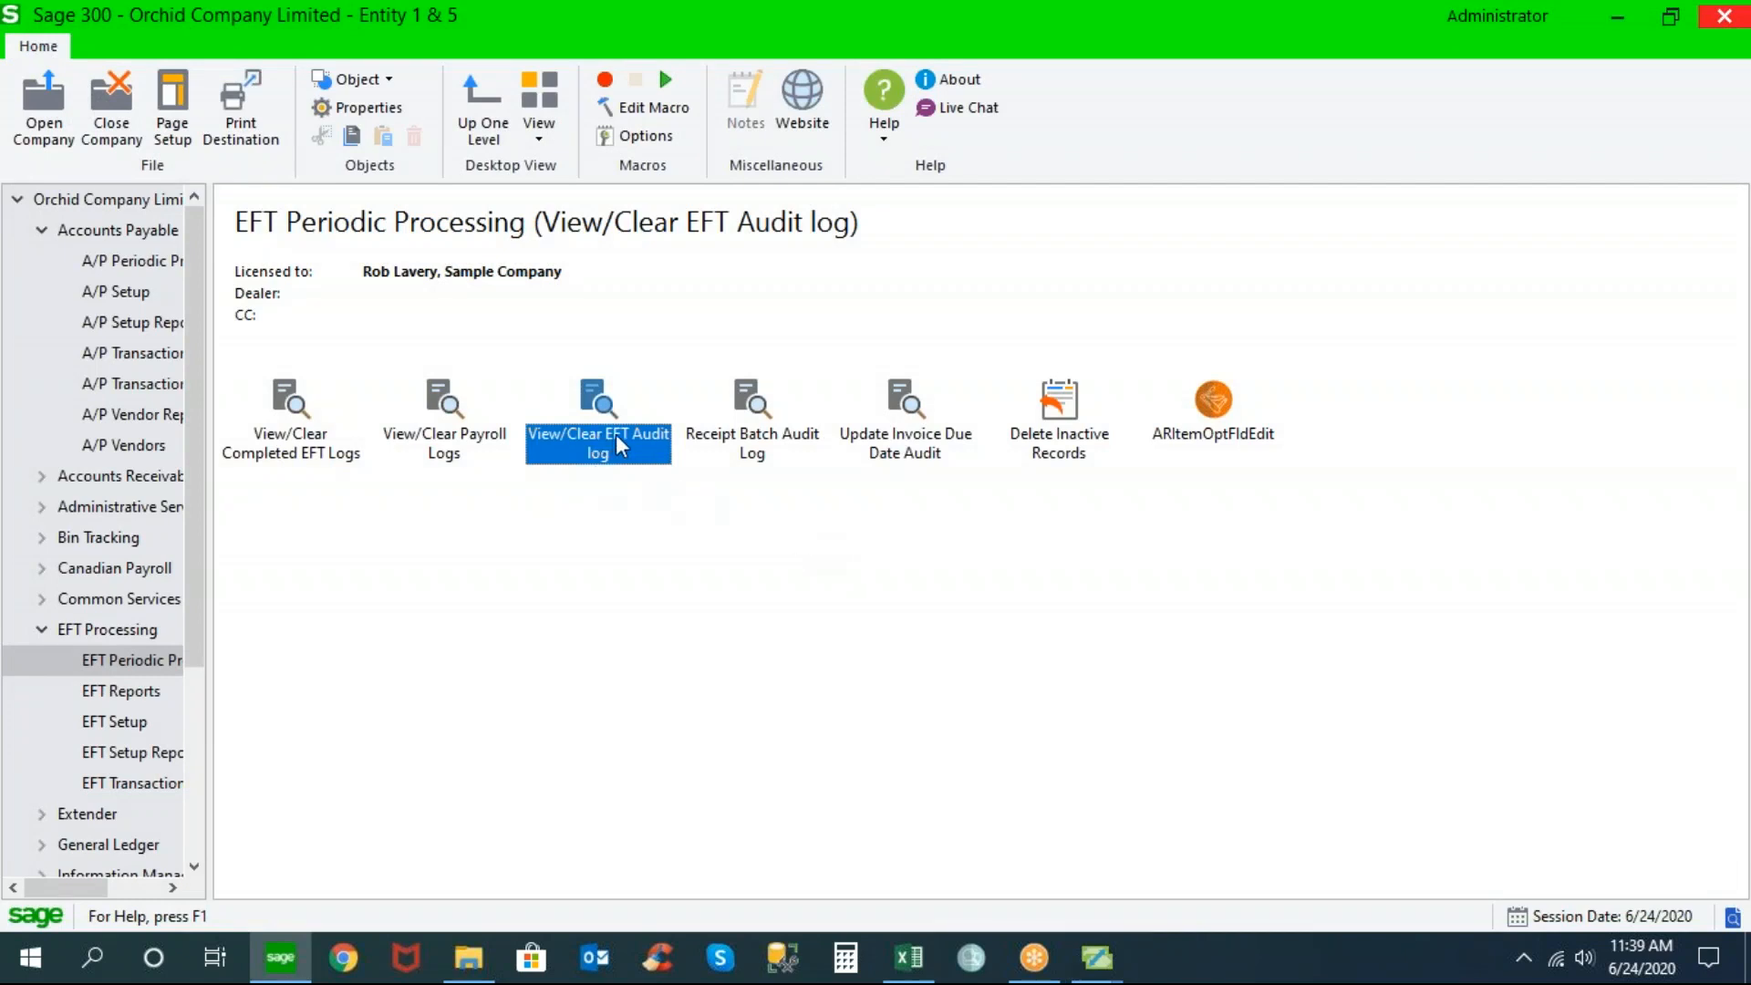
In EFT Reports, set Print Advices delivery to Vendor/Customer, review its Message ID, and close it
click(142, 692)
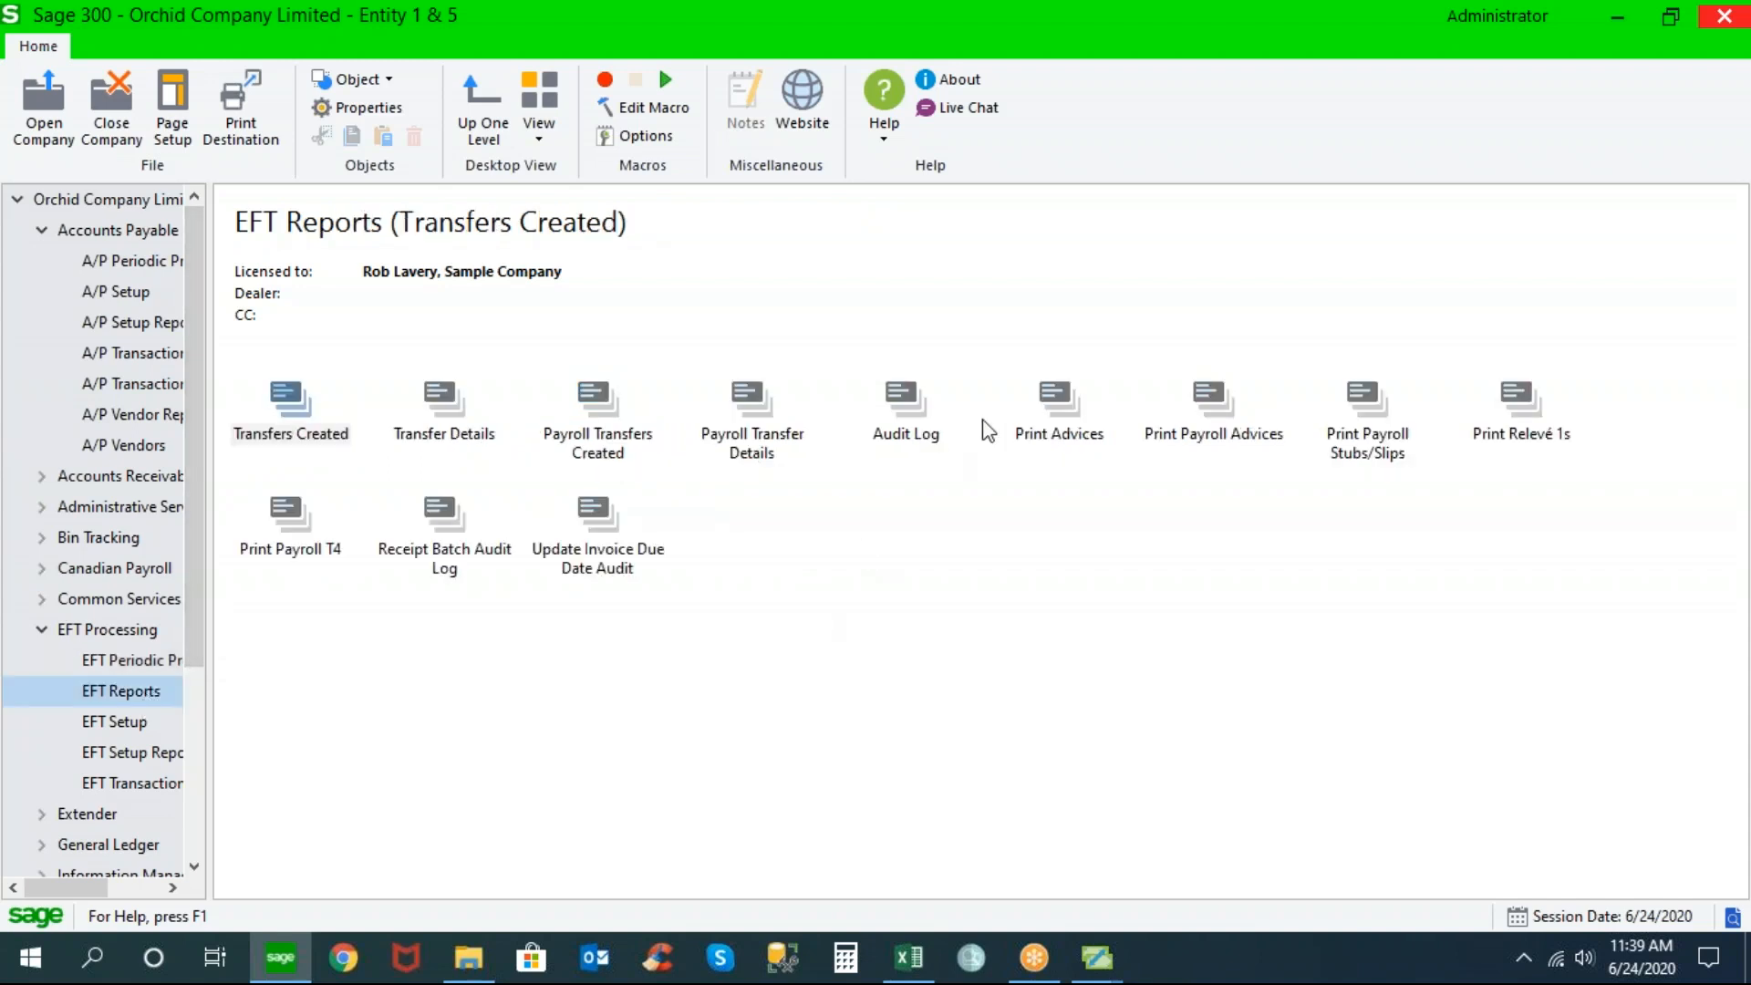
click(1061, 401)
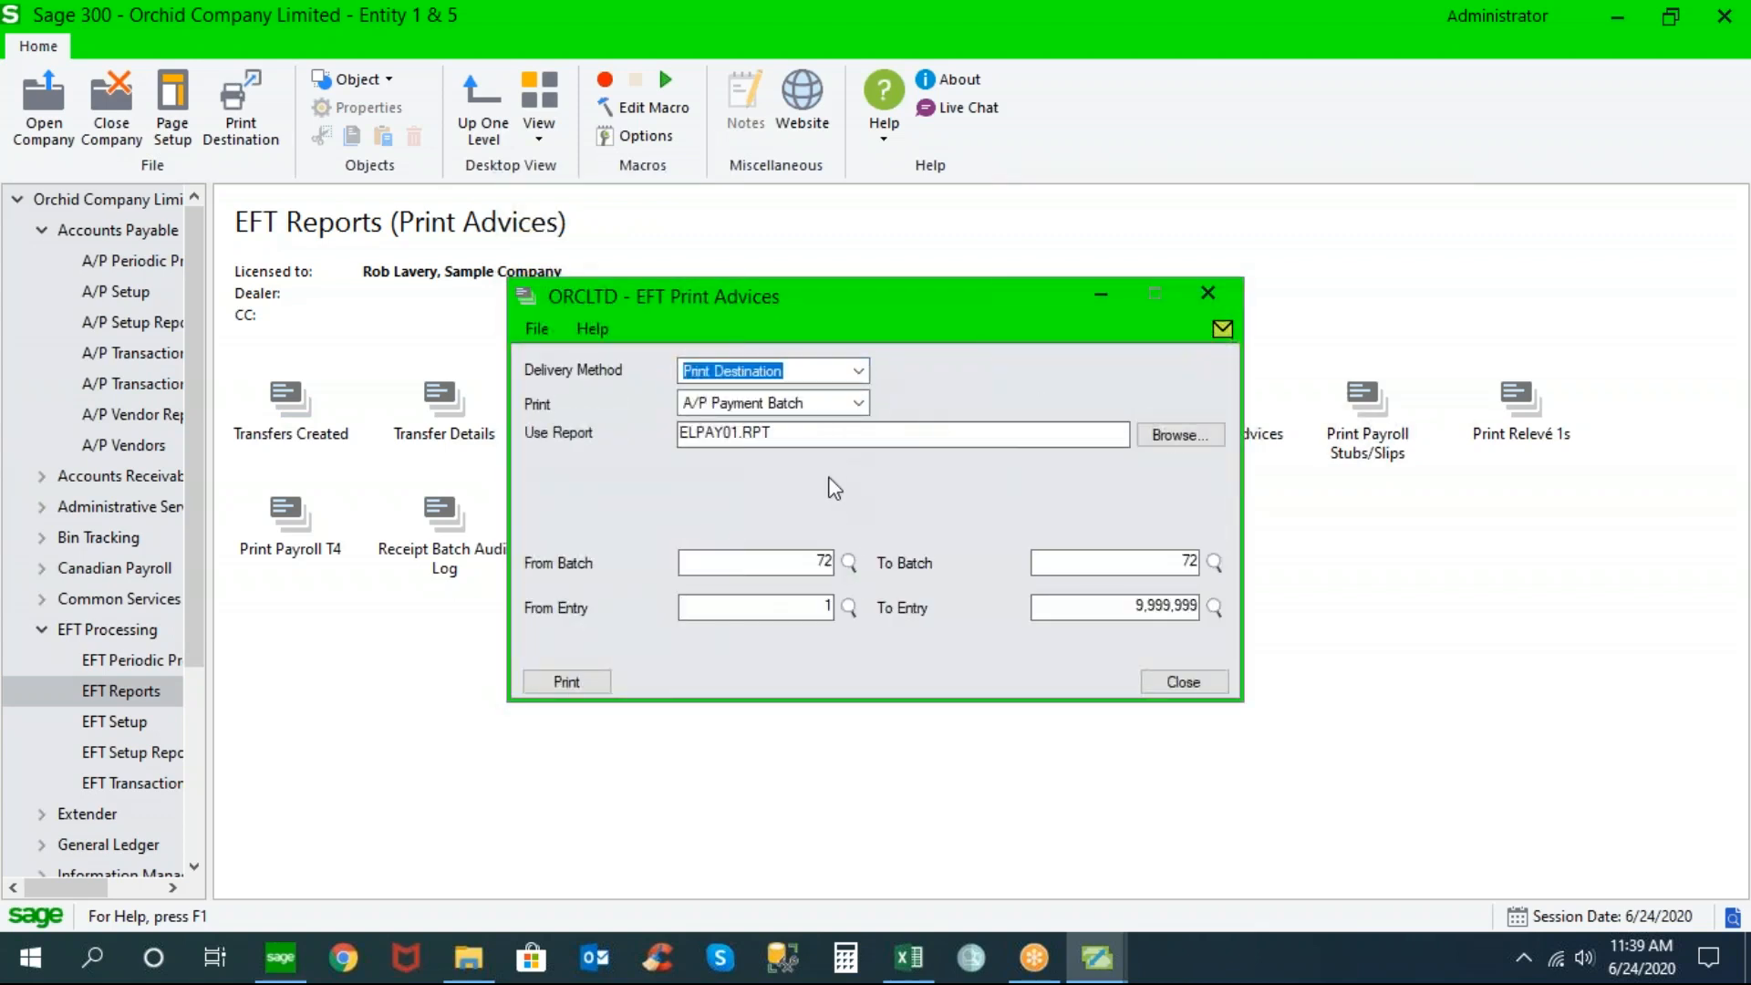
click(857, 371)
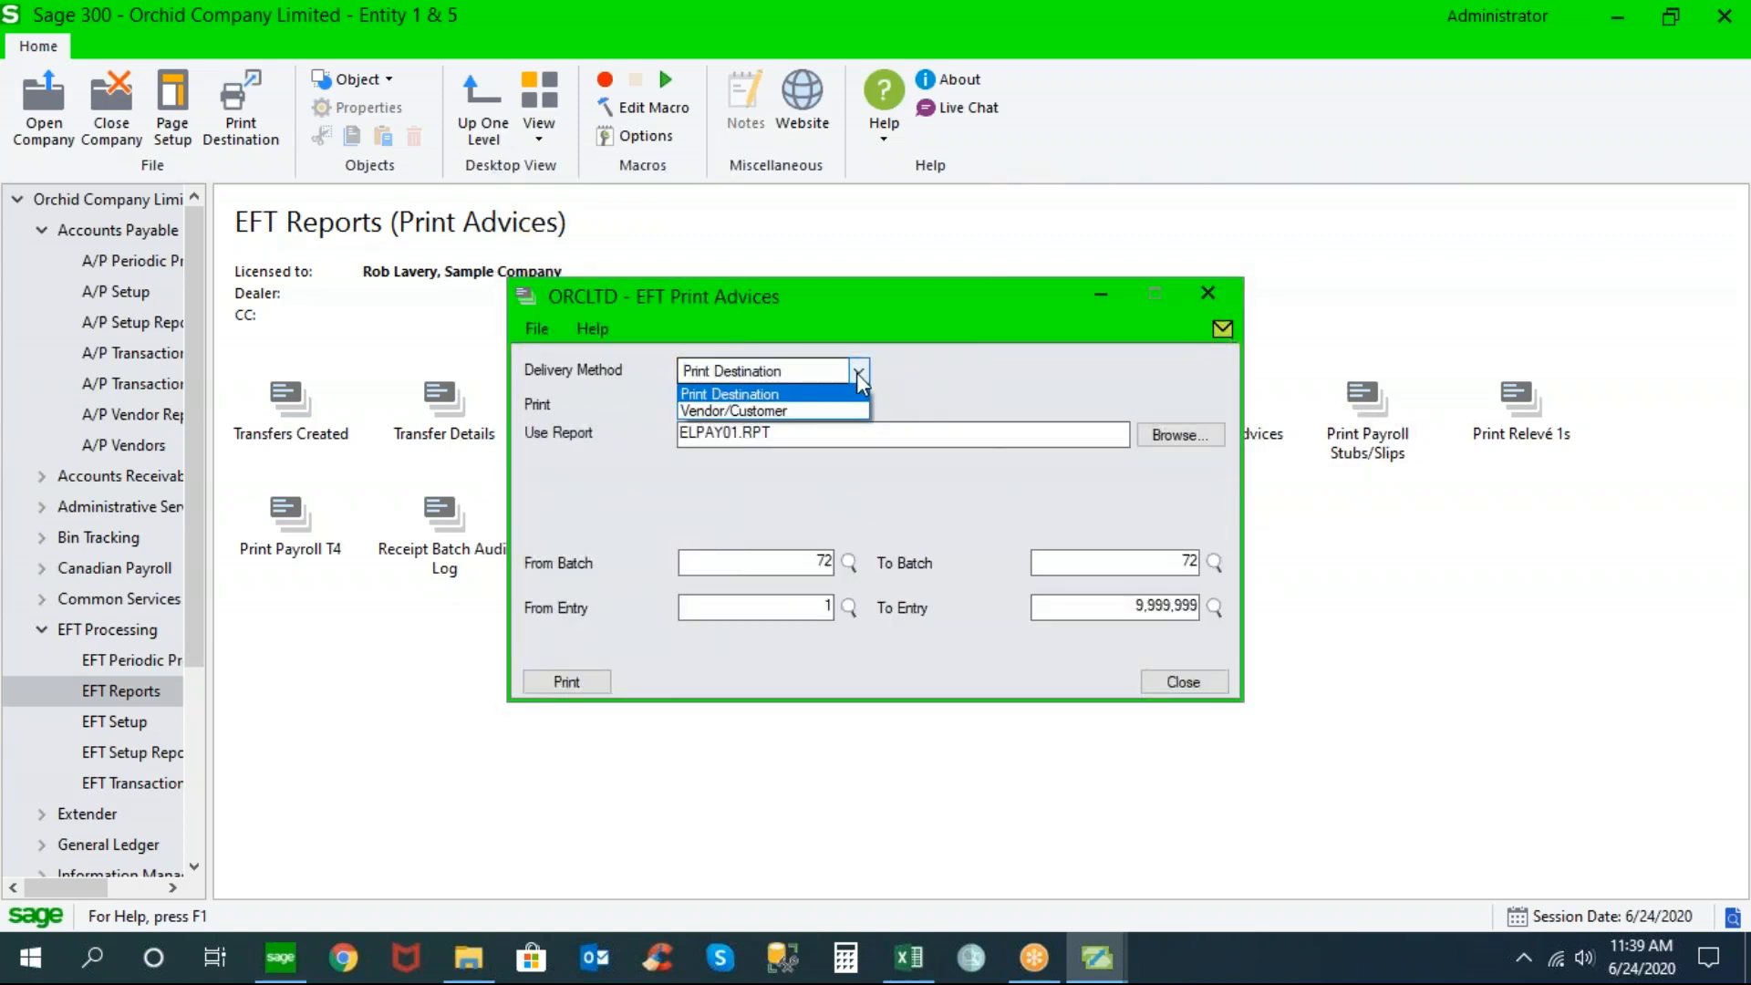
click(786, 411)
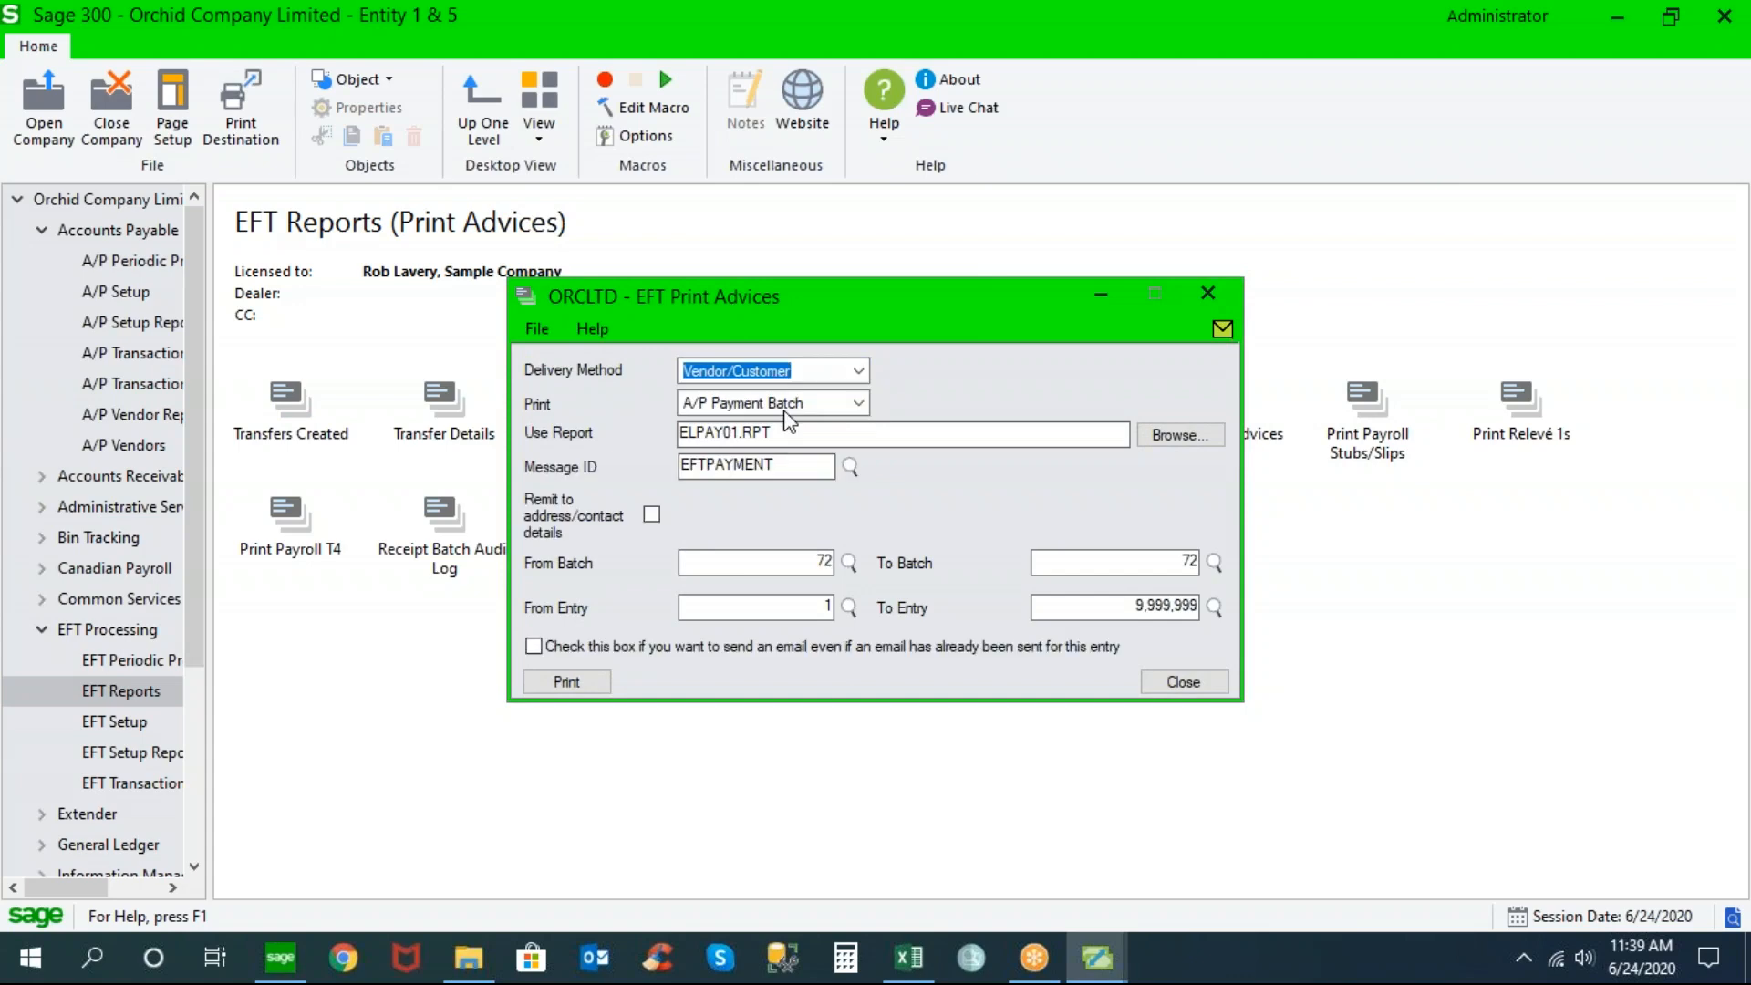
click(786, 467)
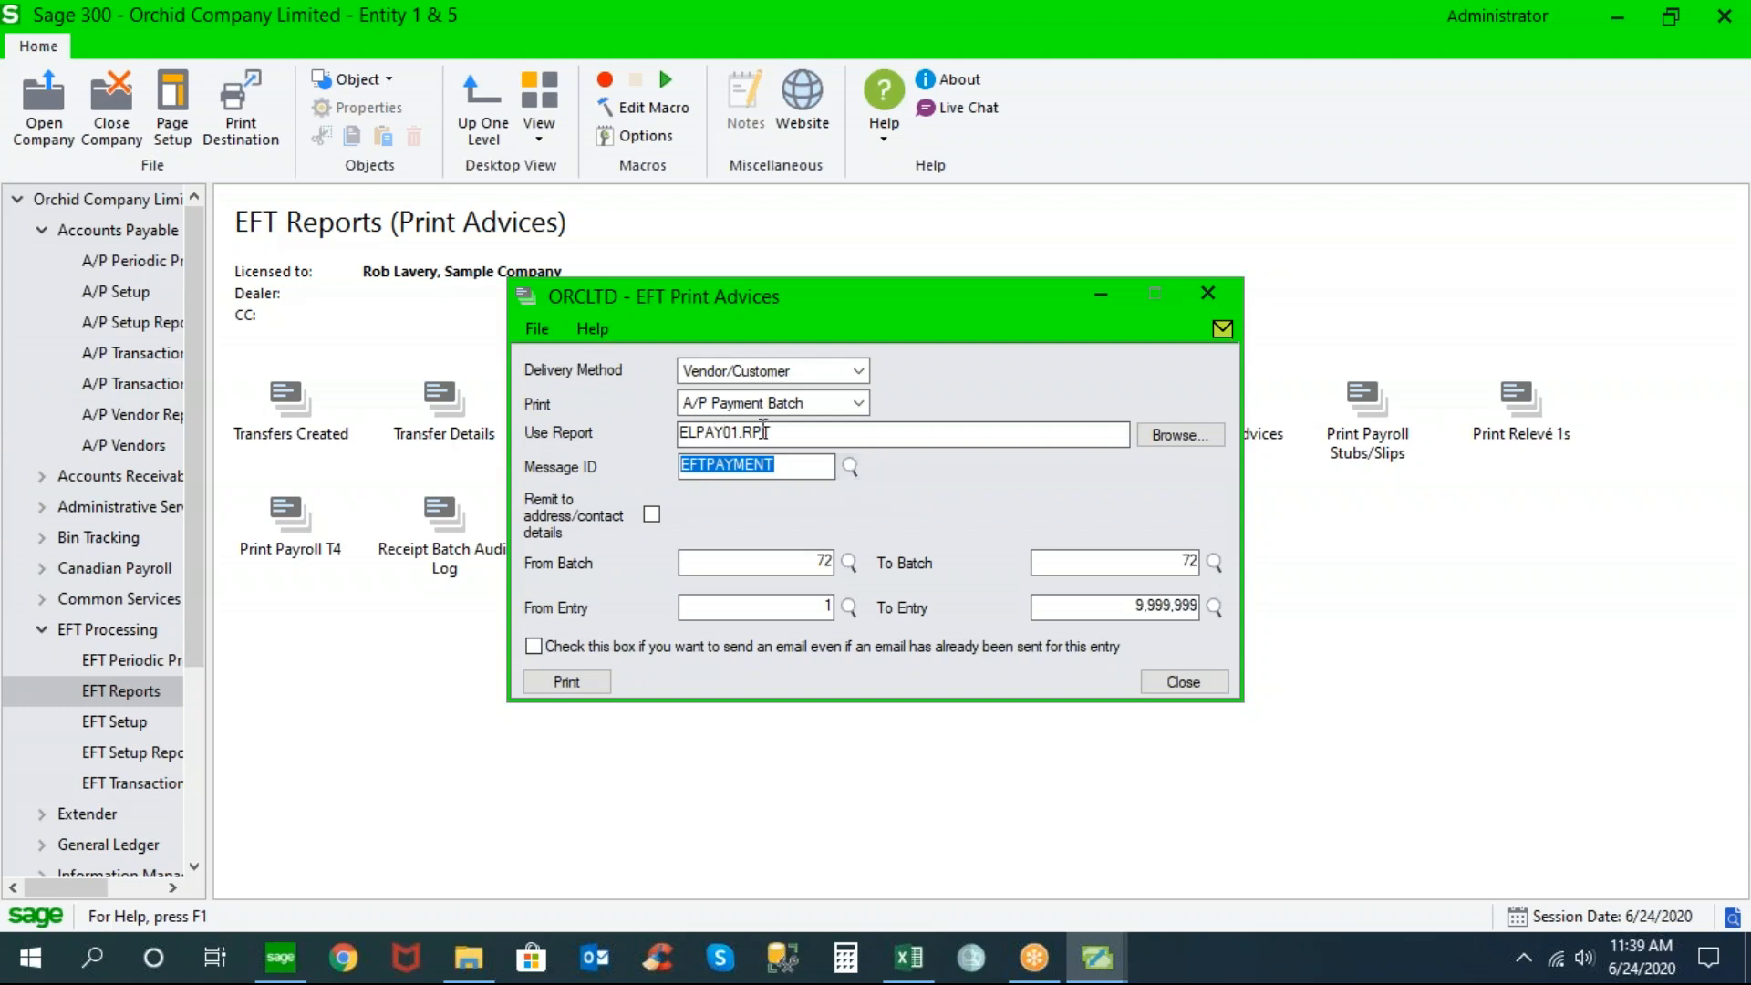
click(1183, 682)
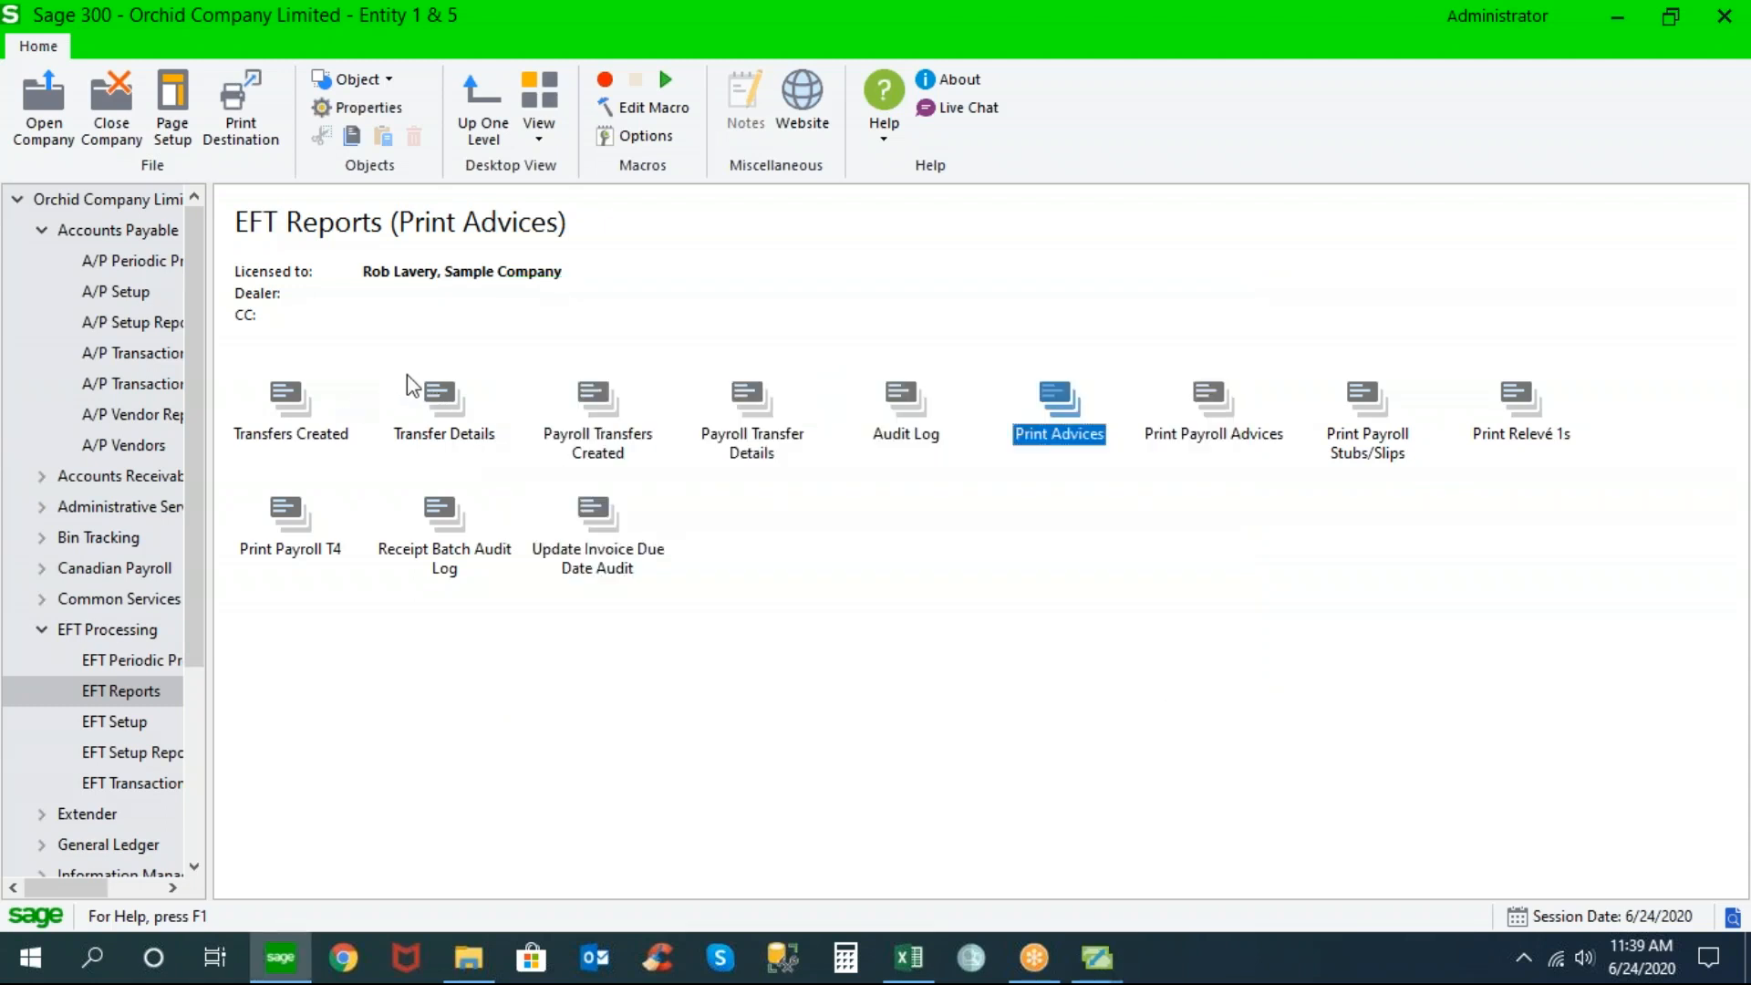
click(438, 391)
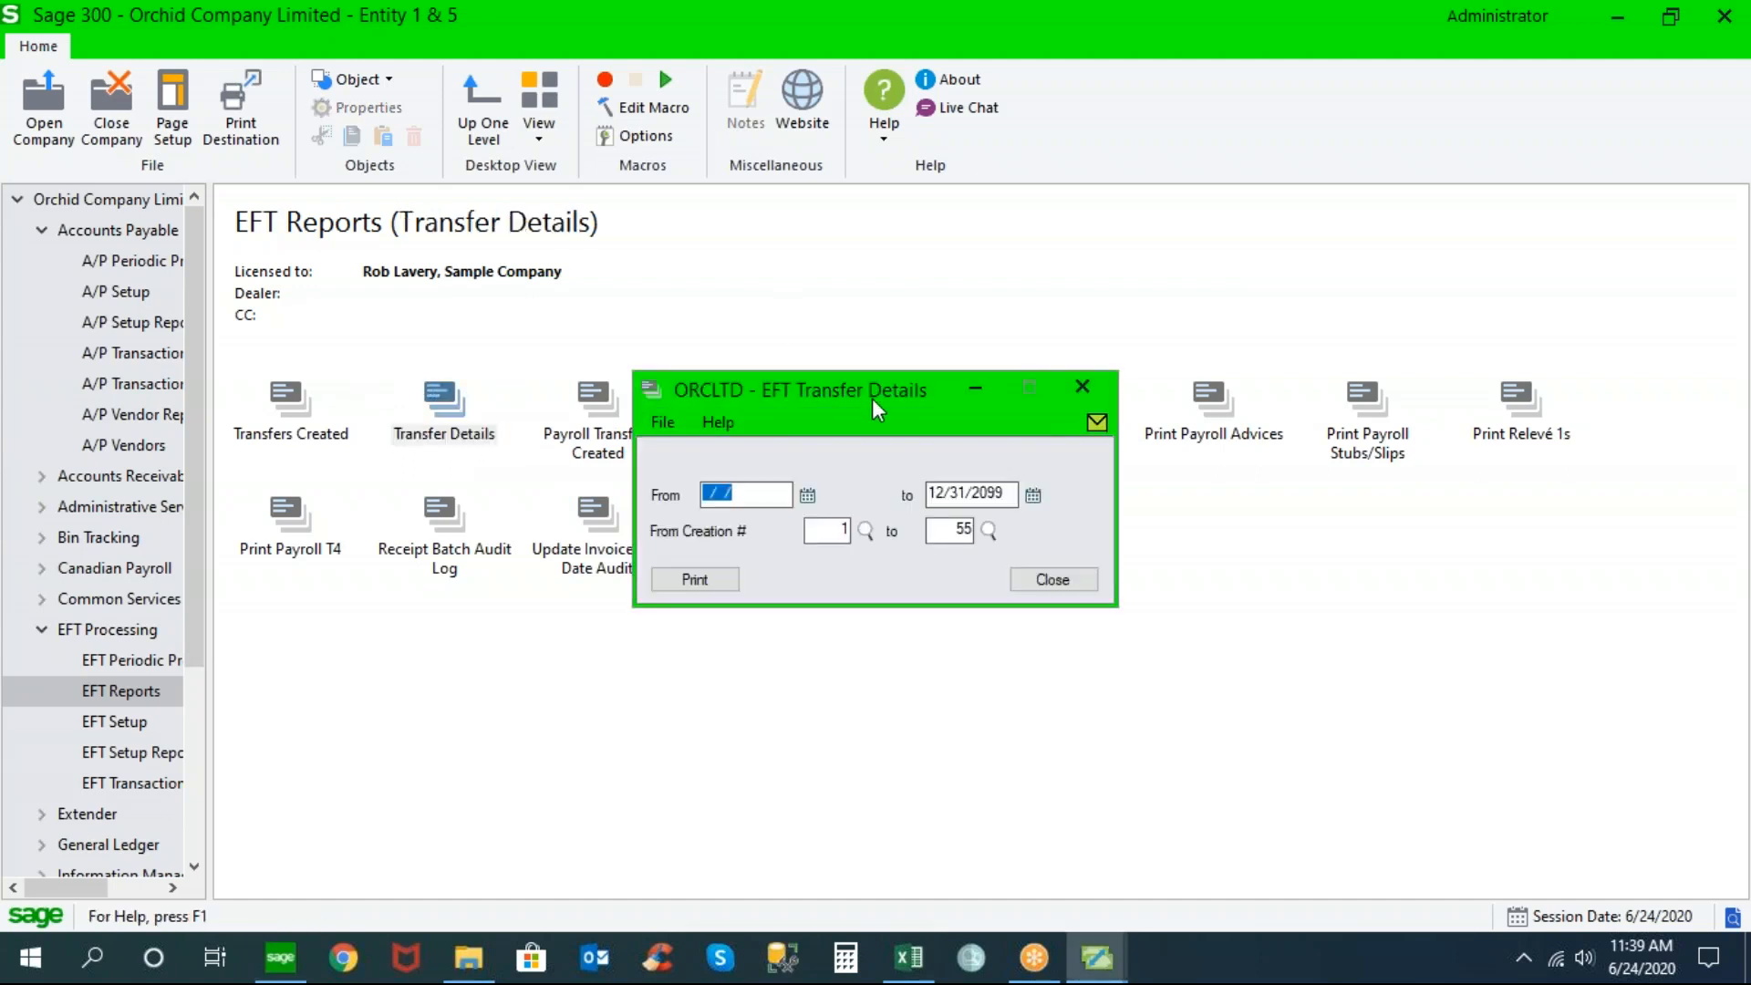
Print transfer details for creation numbers 1 to 55 through 12/31/2099 to preview
click(718, 585)
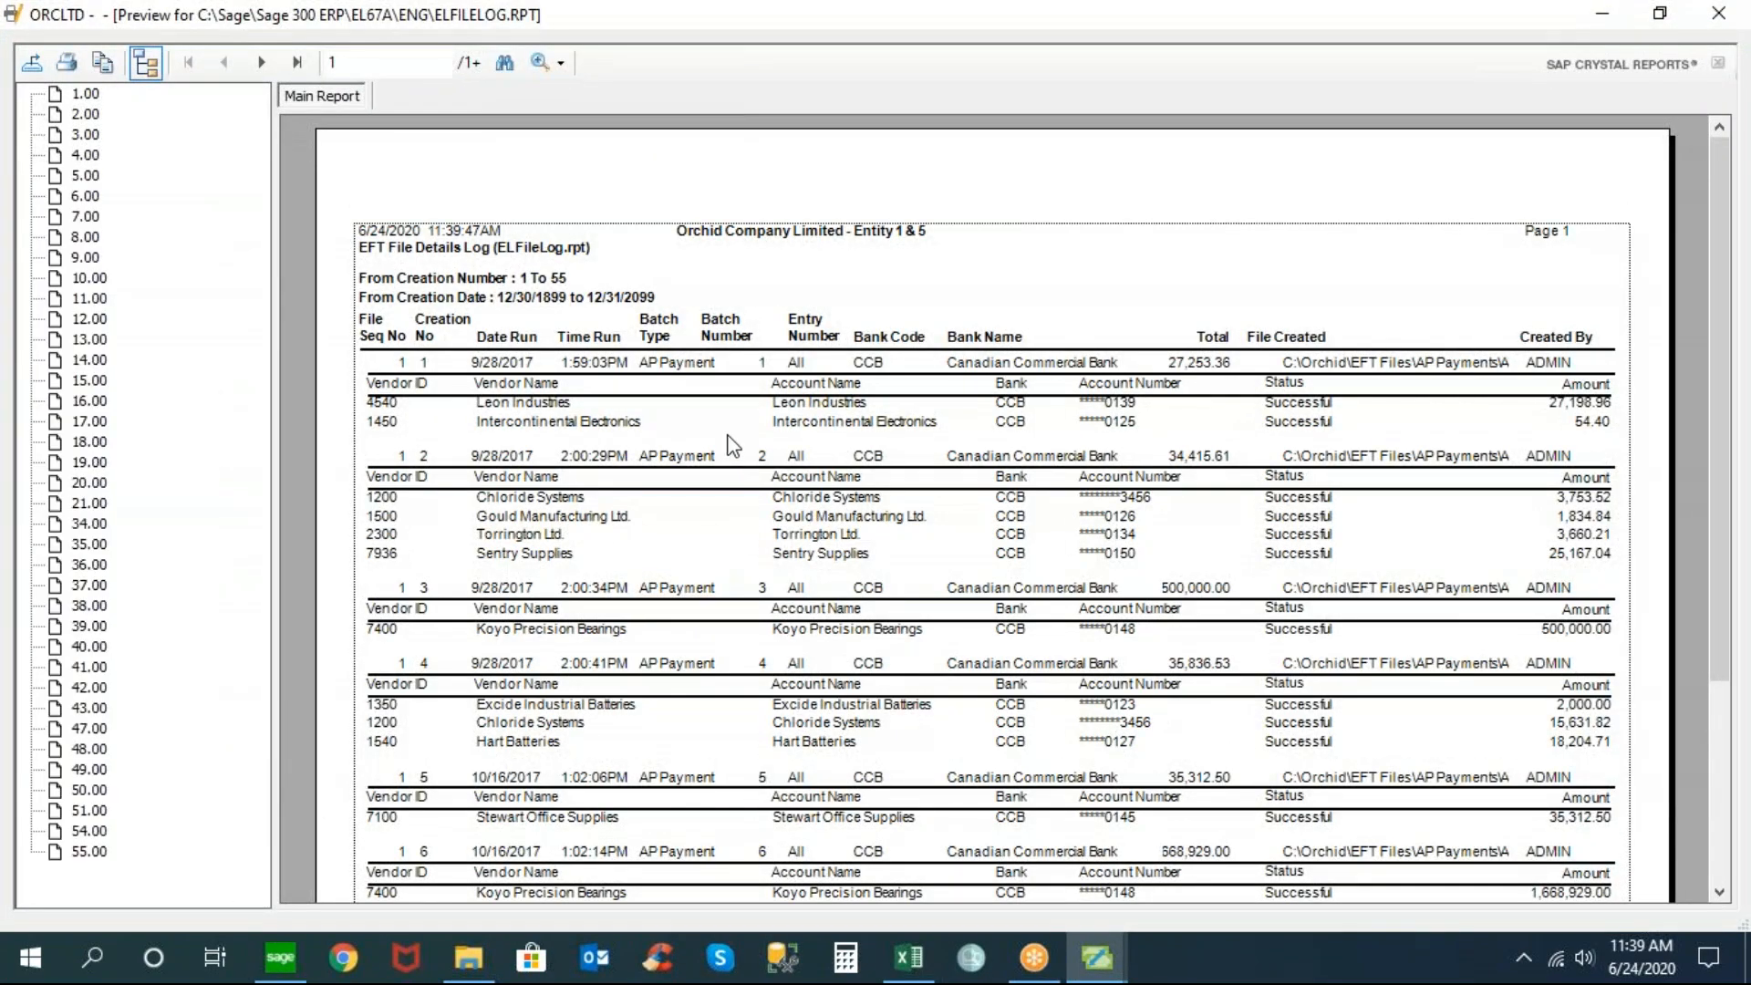
Check Intercontinental Electronics' run time, masked account number, status and 54.40 amount, then close the preview
click(889, 425)
click(566, 362)
click(1120, 422)
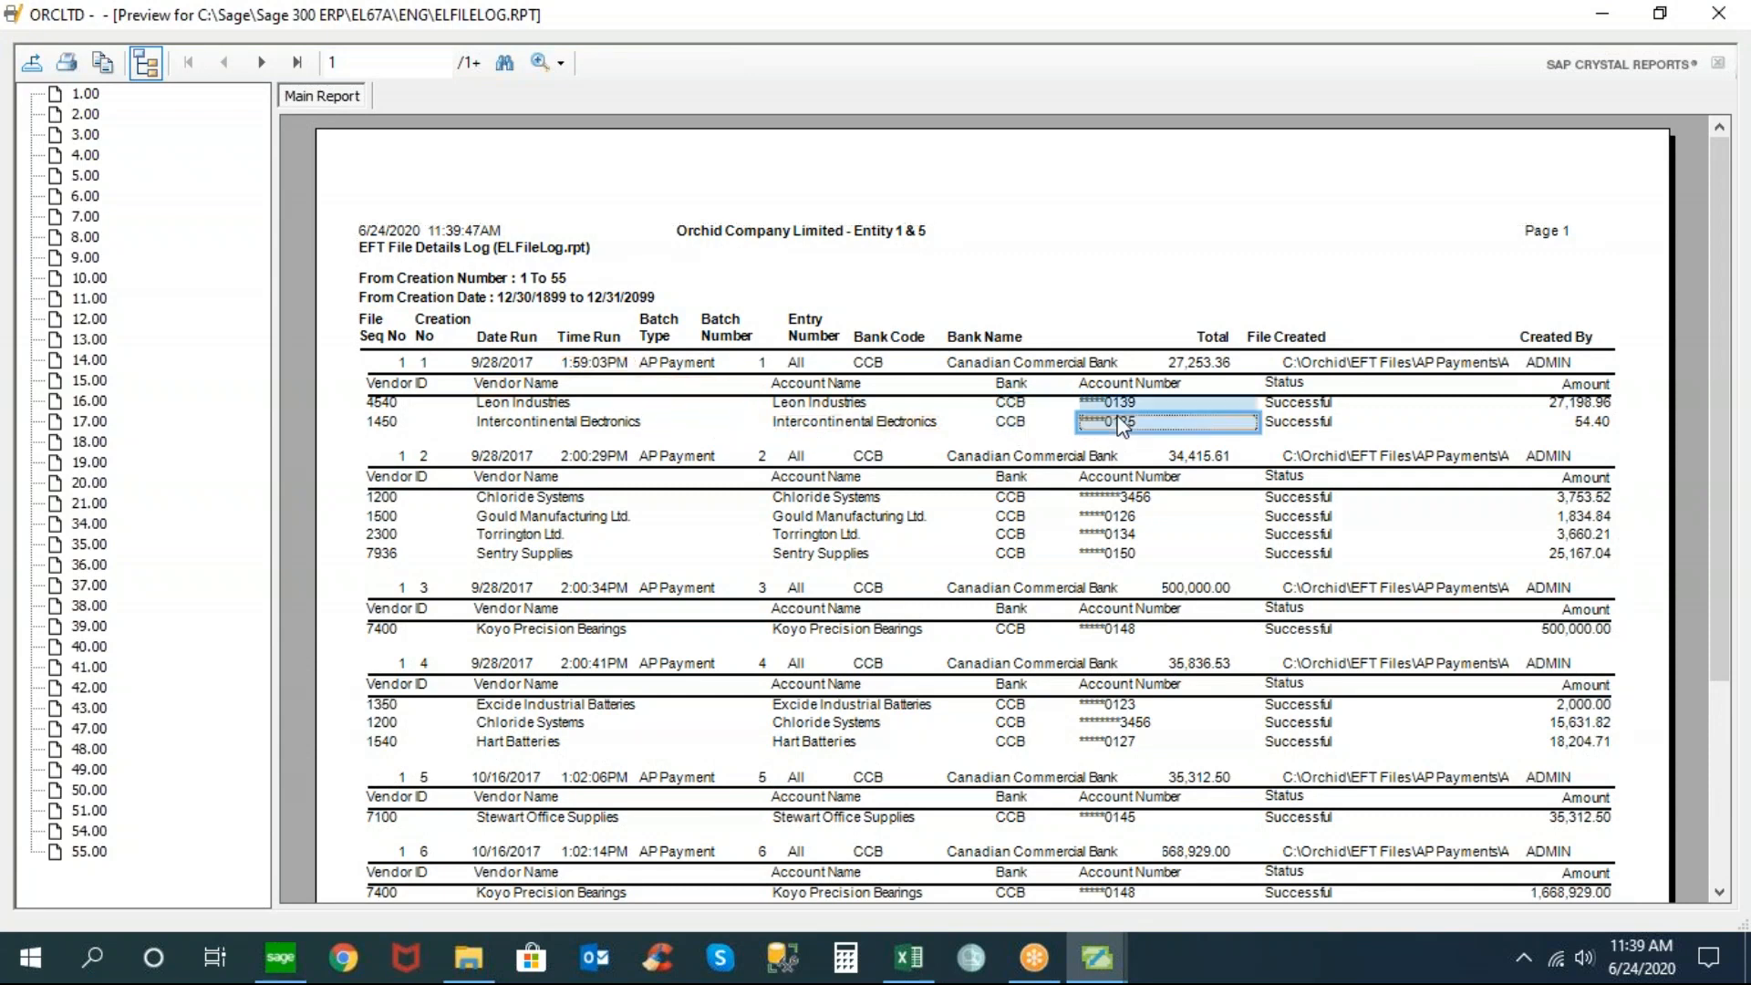
click(1323, 424)
click(1565, 420)
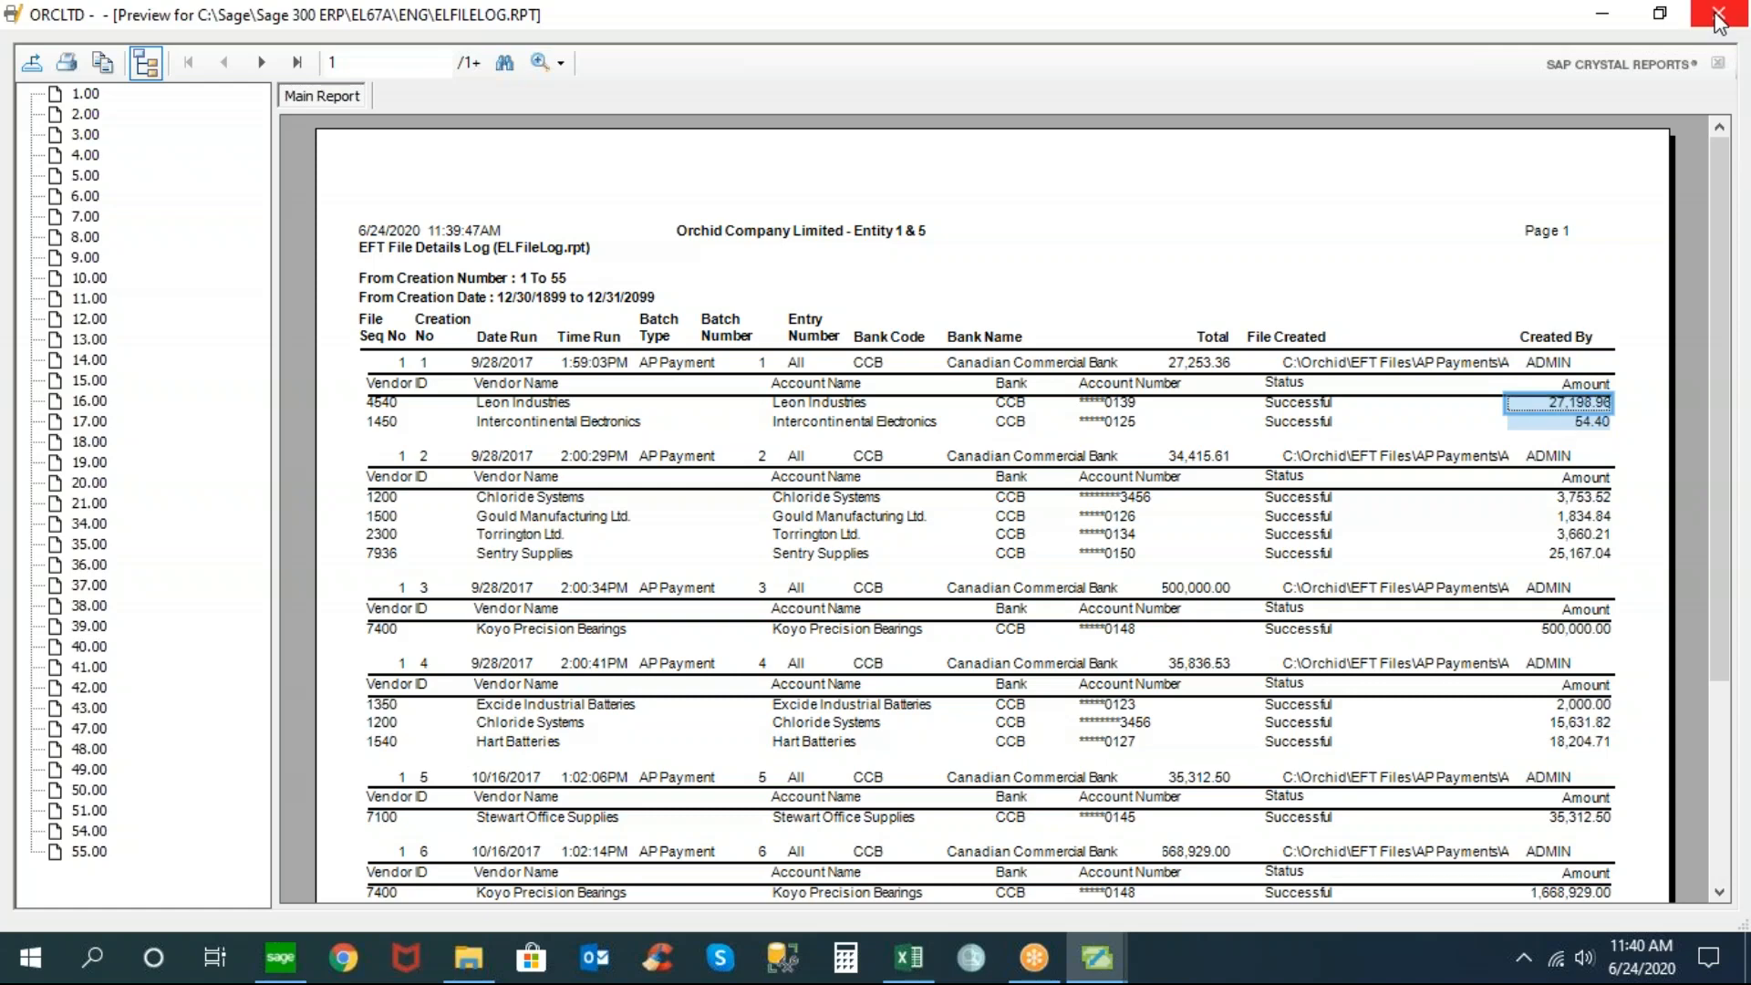
click(1718, 14)
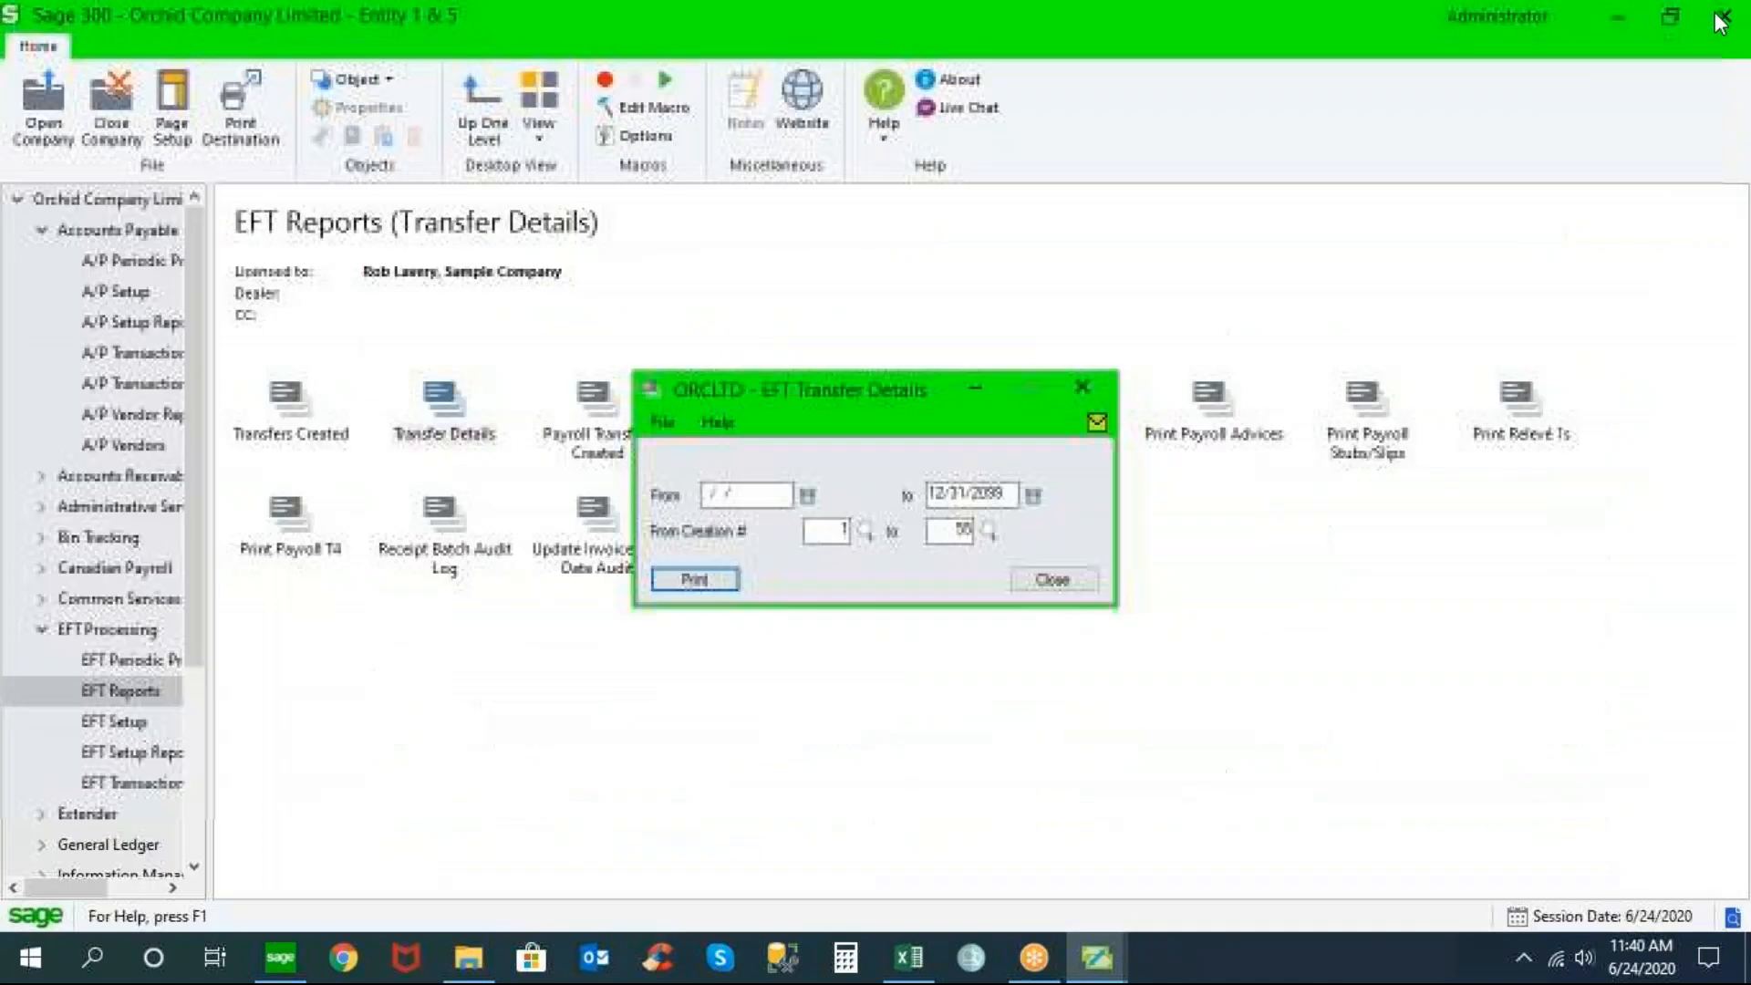
Close Transfer Details and display the EFT Setup items under EFT Processing
click(1054, 579)
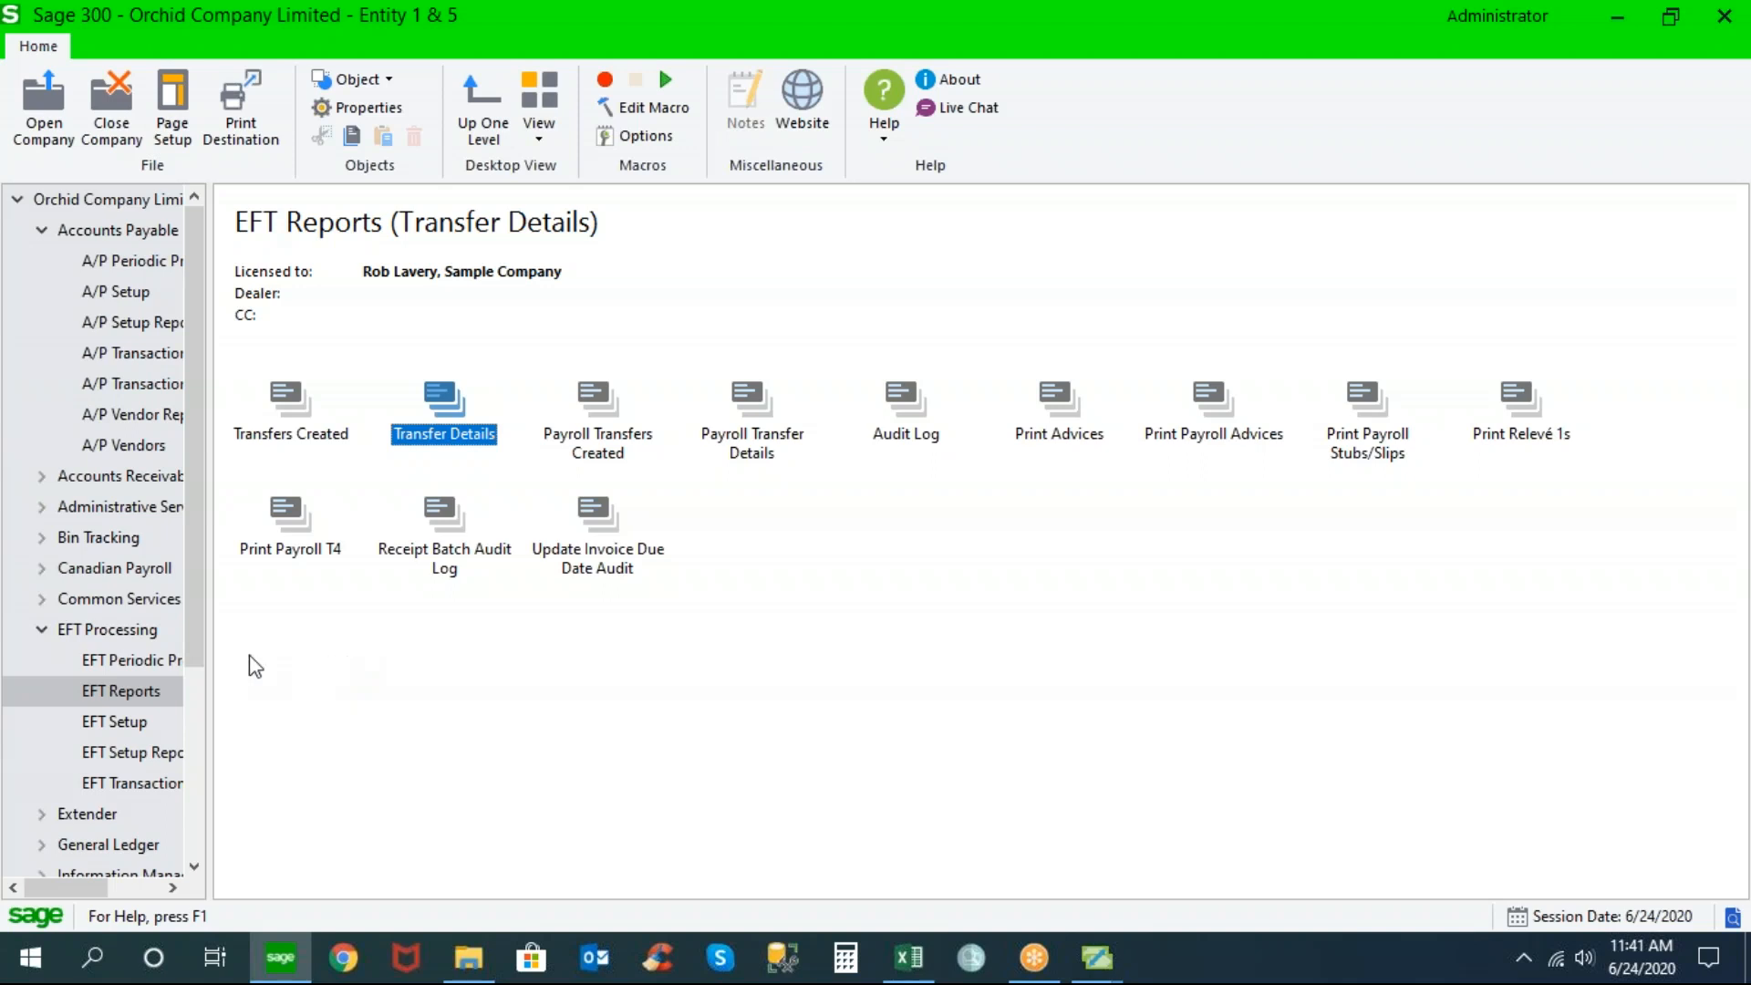
click(117, 627)
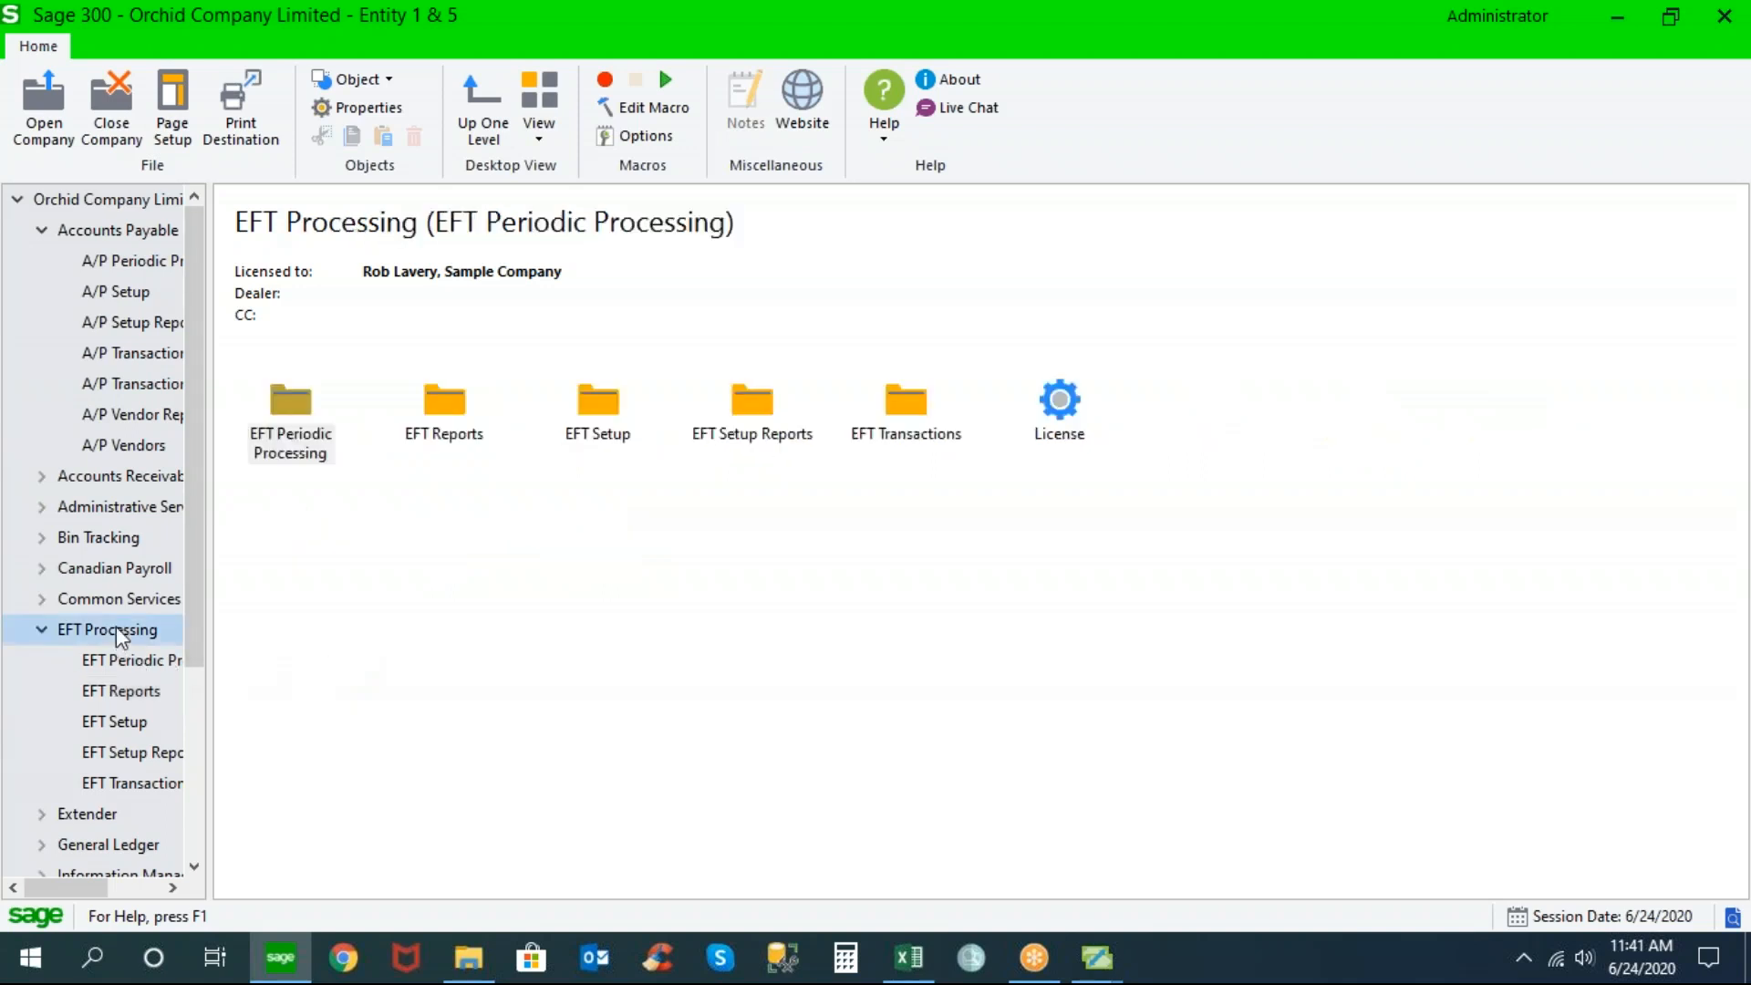
click(125, 723)
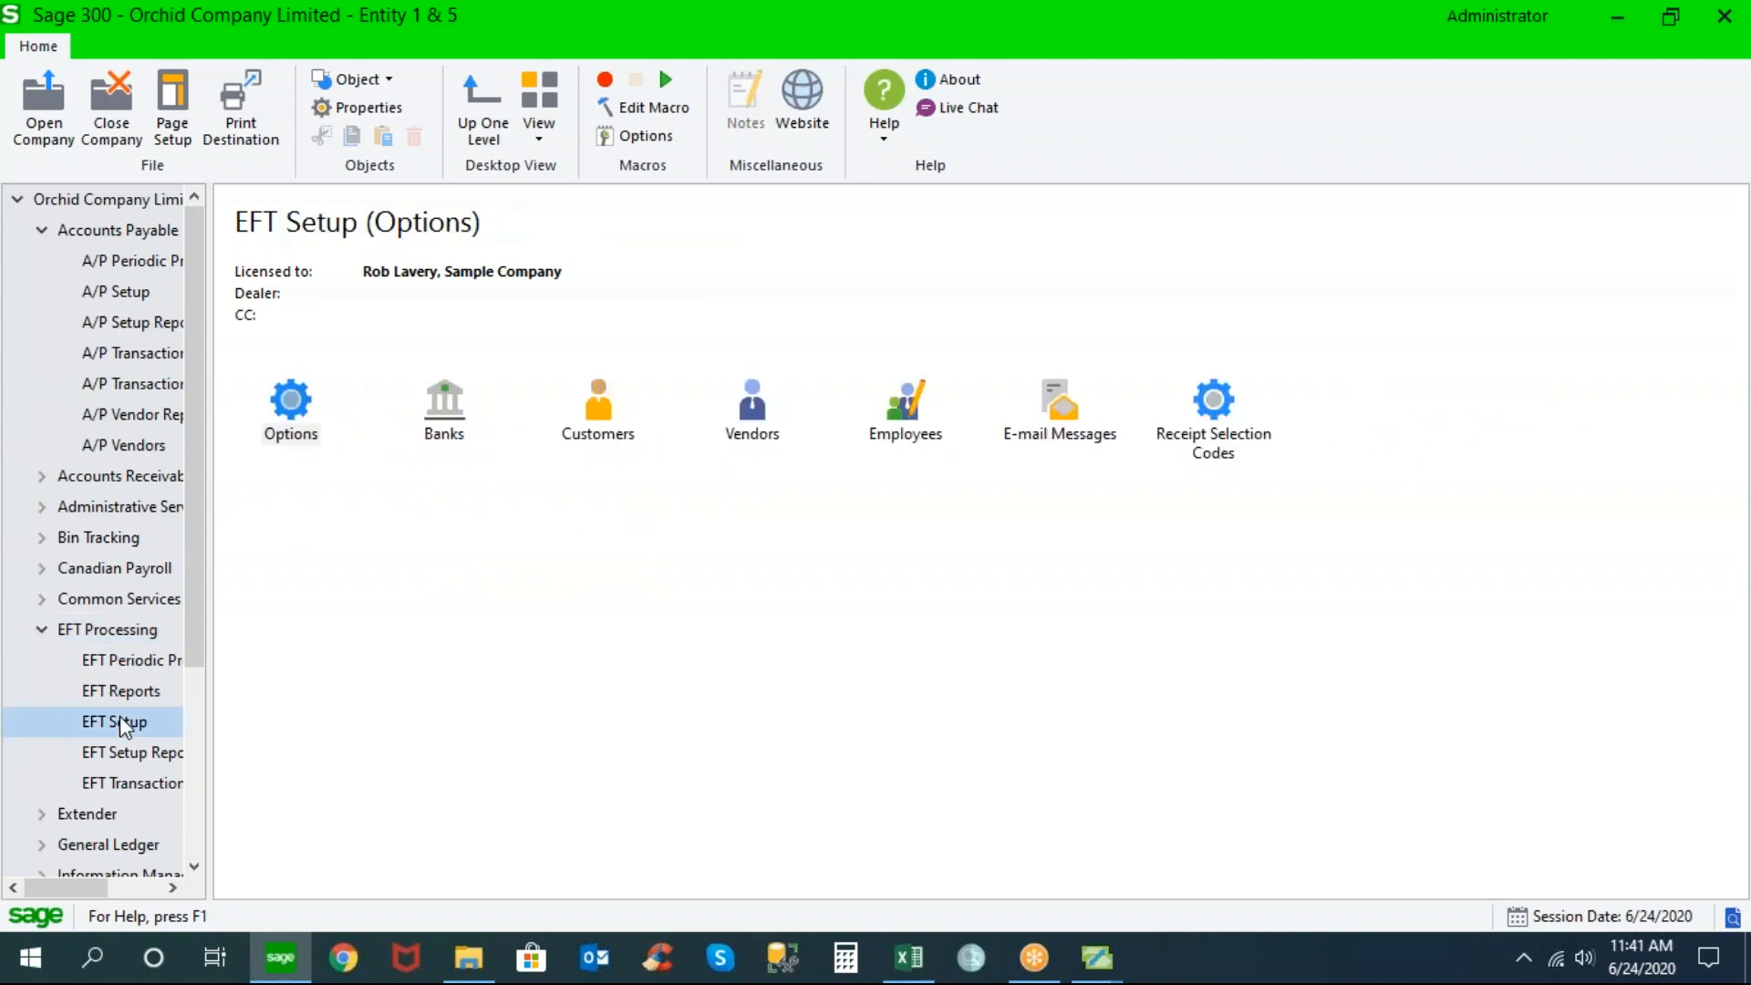